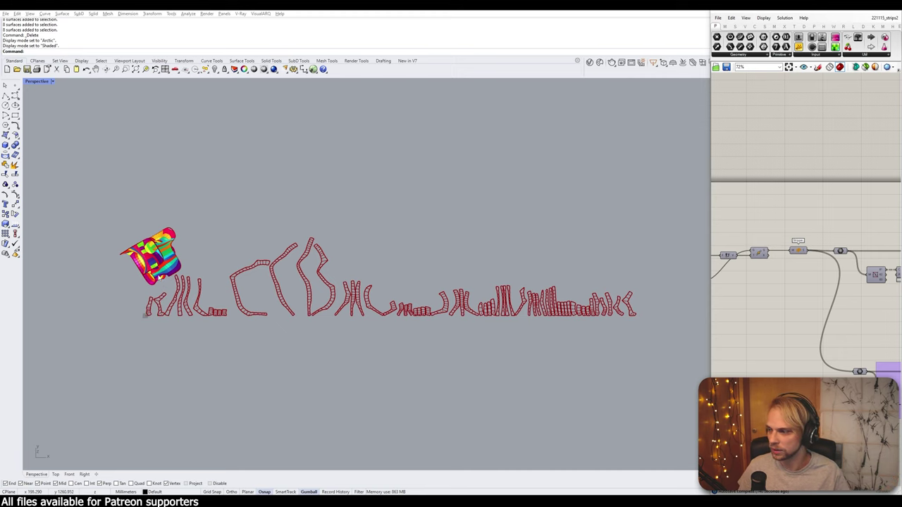
# - Examine the colour-striped mesh surface and the row of unrolled strips from several angles and distances
pyautogui.moveTo(250, 297)
pyautogui.mouseDown(button='right')
pyautogui.moveTo(338, 303)
pyautogui.moveTo(243, 301)
pyautogui.moveTo(252, 303)
pyautogui.mouseUp(button='right')
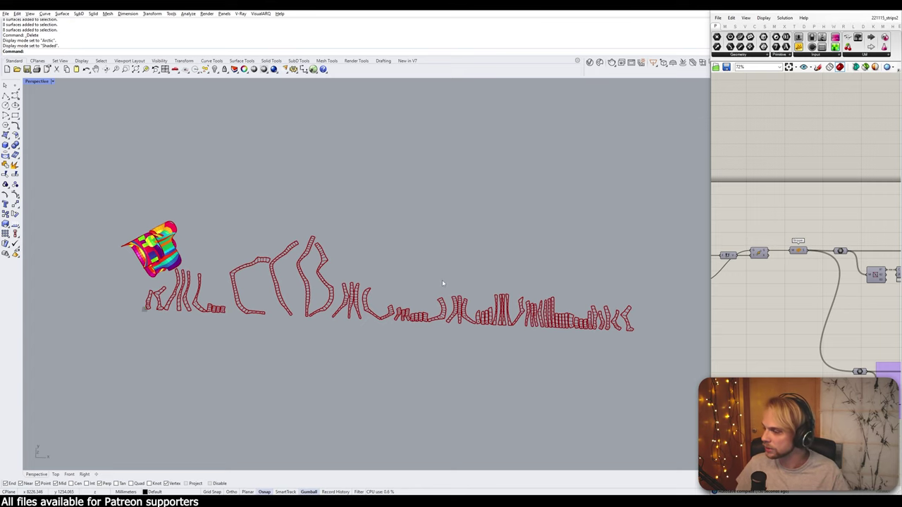
pyautogui.moveTo(408, 272); pyautogui.dragTo(204, 263, button='right')
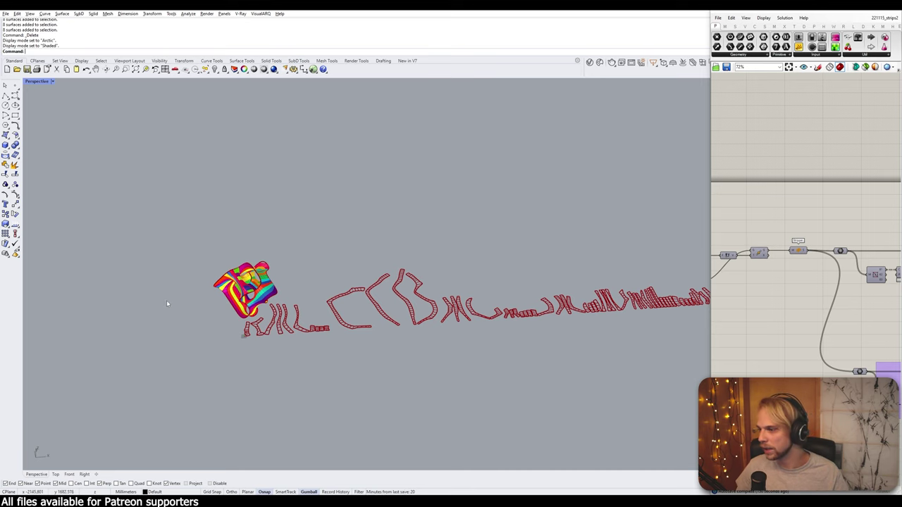
pyautogui.scroll(4, 202, 314)
pyautogui.moveTo(205, 314); pyautogui.dragTo(307, 281, button='right')
pyautogui.scroll(4, 280, 266)
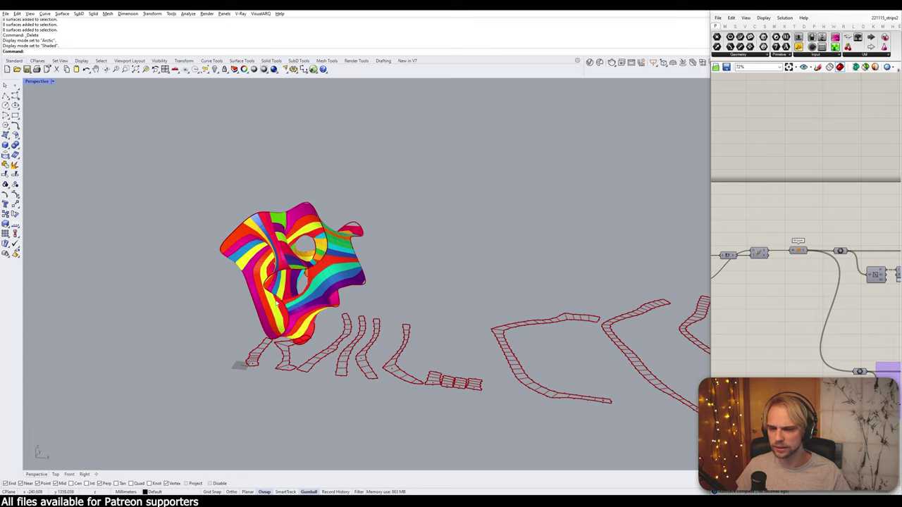
pyautogui.moveTo(366, 300)
pyautogui.mouseDown(button='right')
pyautogui.moveTo(270, 286)
pyautogui.moveTo(375, 341)
pyautogui.moveTo(378, 301)
pyautogui.mouseUp(button='right')
pyautogui.scroll(6, 377, 296)
pyautogui.scroll(8, 312, 303)
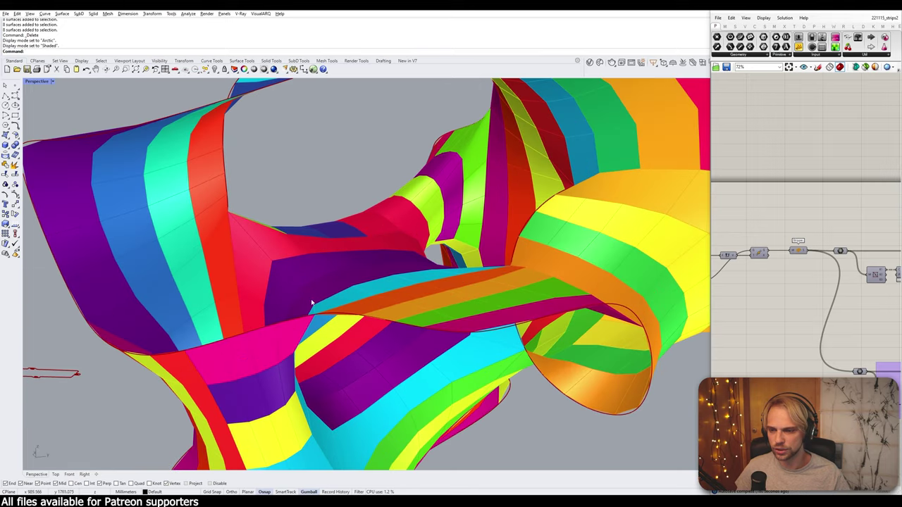
pyautogui.moveTo(313, 303); pyautogui.dragTo(307, 305, button='right')
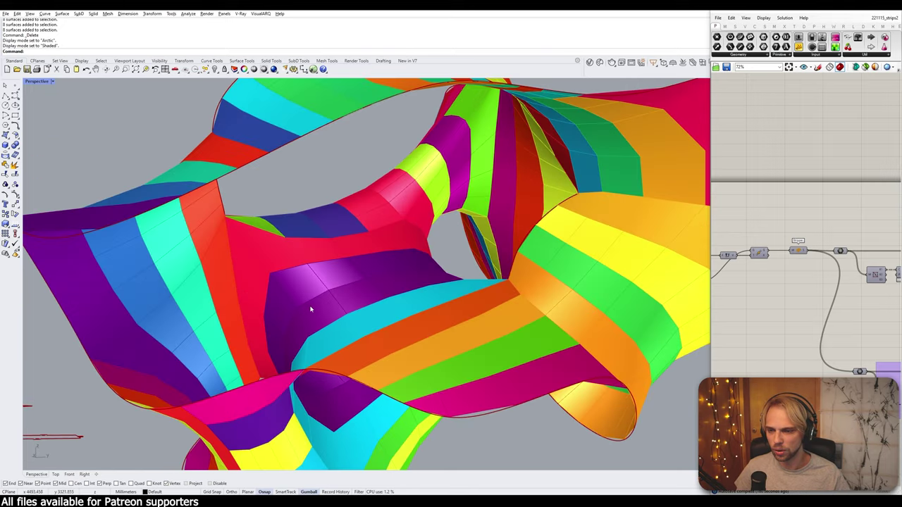
pyautogui.moveTo(459, 304); pyautogui.dragTo(454, 268, button='right')
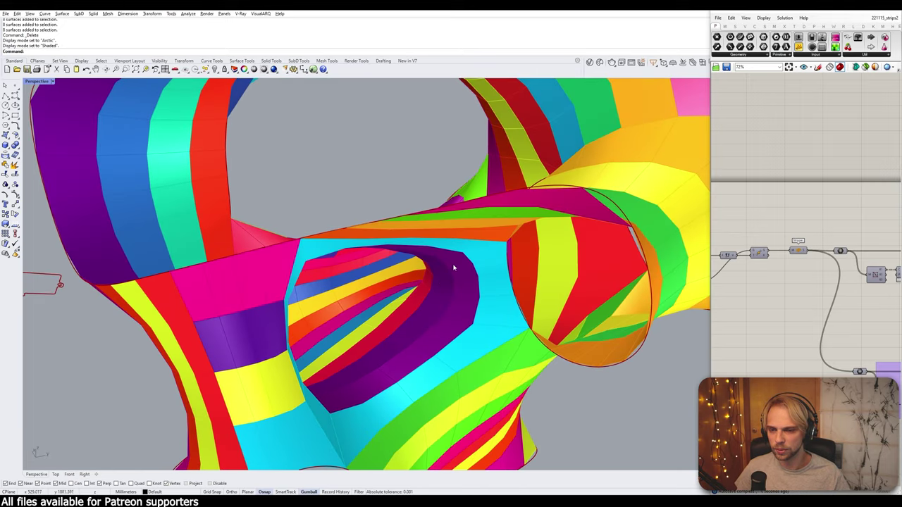
pyautogui.moveTo(298, 358); pyautogui.dragTo(296, 283, button='right')
pyautogui.scroll(-12, 428, 305)
pyautogui.moveTo(428, 305); pyautogui.dragTo(634, 329, button='right')
pyautogui.scroll(-5, 787, 303)
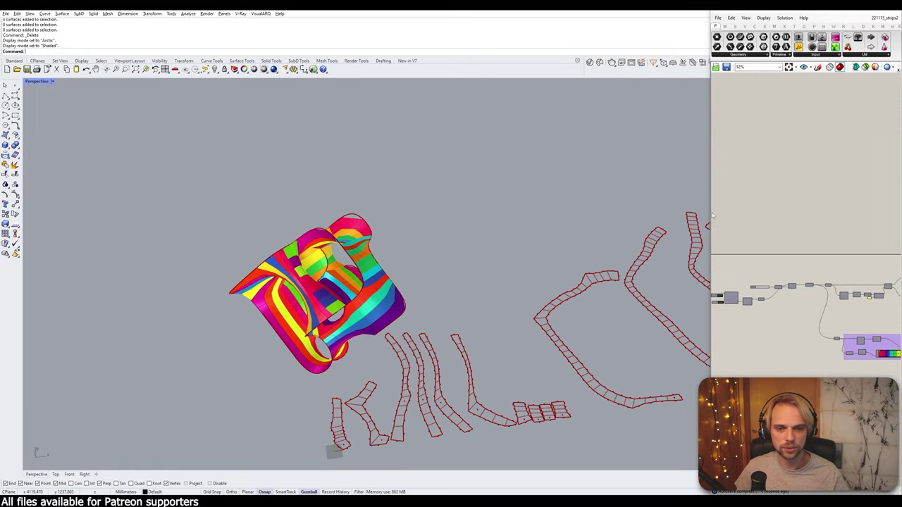
# - Enlarge the Grasshopper canvas and review the end of the strip definition around the coloured preview group
pyautogui.moveTo(712, 215); pyautogui.dragTo(354, 216)
pyautogui.scroll(-3, 626, 318)
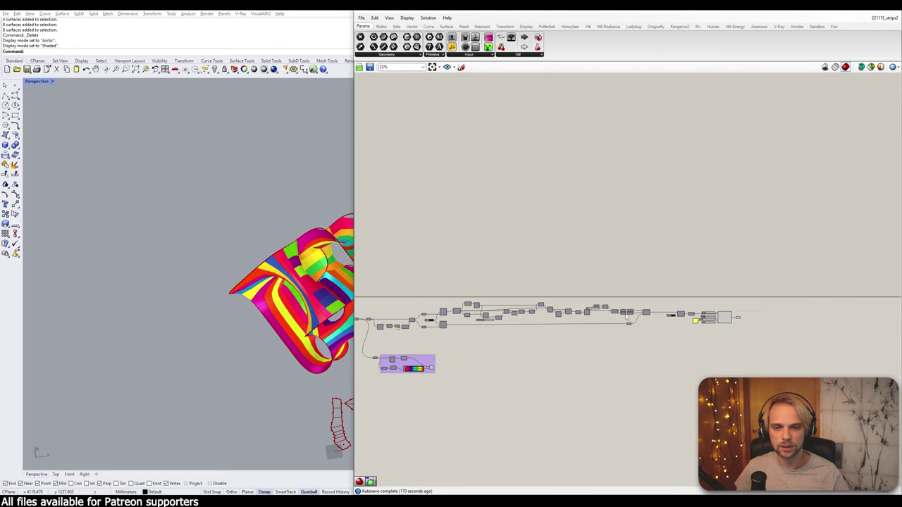
pyautogui.moveTo(625, 319); pyautogui.dragTo(675, 283, button='right')
pyautogui.moveTo(554, 368); pyautogui.dragTo(426, 318)
pyautogui.moveTo(482, 328); pyautogui.dragTo(733, 321)
pyautogui.scroll(4, 739, 289)
pyautogui.click(665, 283)
pyautogui.scroll(4, 663, 283)
pyautogui.moveTo(652, 293); pyautogui.dragTo(642, 252, button='right')
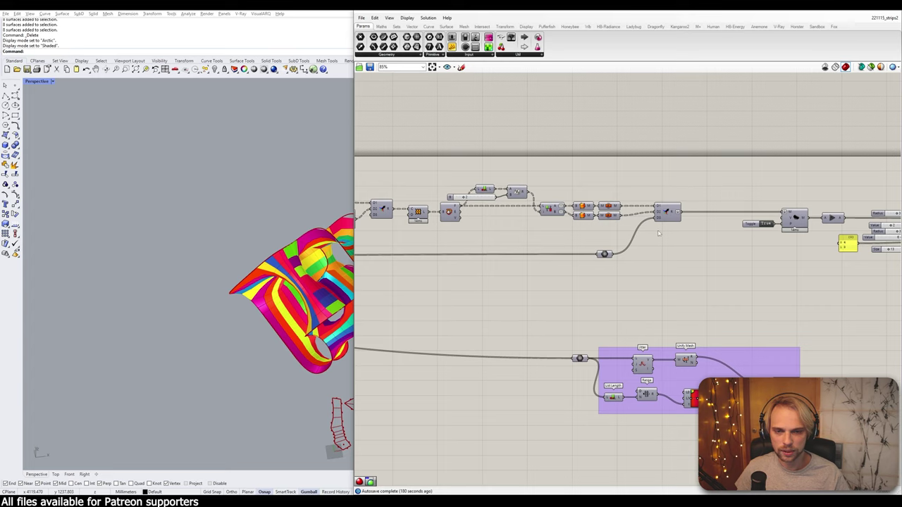
# - Feed the output of the last merge component into the coloured preview group and inspect the recoloured strips on the model
pyautogui.keyDown('shift'); pyautogui.moveTo(680, 214); pyautogui.dragTo(578, 360); pyautogui.keyUp('shift')
pyautogui.moveTo(299, 303); pyautogui.dragTo(266, 263, button='right')
pyautogui.scroll(4, 220, 274)
pyautogui.scroll(5, 266, 263)
pyautogui.scroll(3, 253, 261)
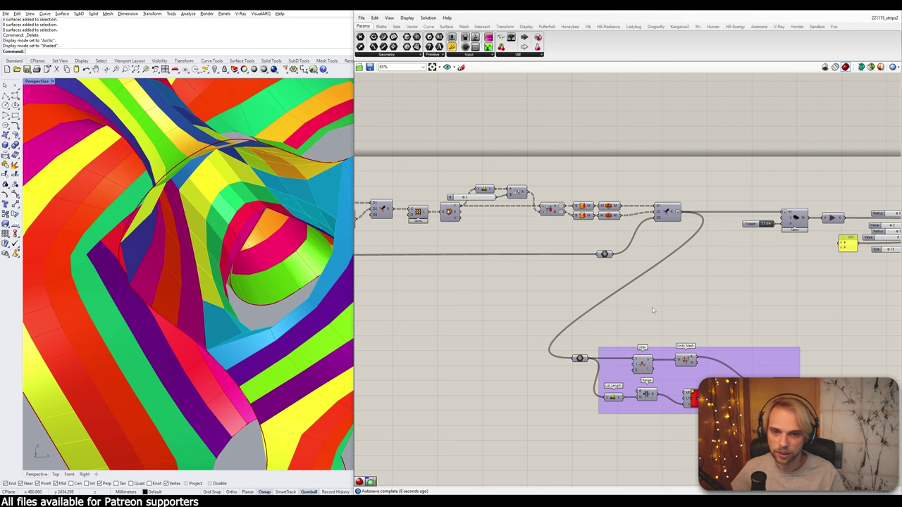
# - Review the whole definition from its end back to the input components and the two purple groups
pyautogui.scroll(-4, 566, 291)
pyautogui.moveTo(566, 291); pyautogui.dragTo(694, 313, button='right')
pyautogui.scroll(-3, 613, 339)
pyautogui.moveTo(613, 339); pyautogui.dragTo(595, 303, button='right')
pyautogui.moveTo(444, 300); pyautogui.dragTo(531, 260, button='right')
pyautogui.scroll(-2, 531, 261)
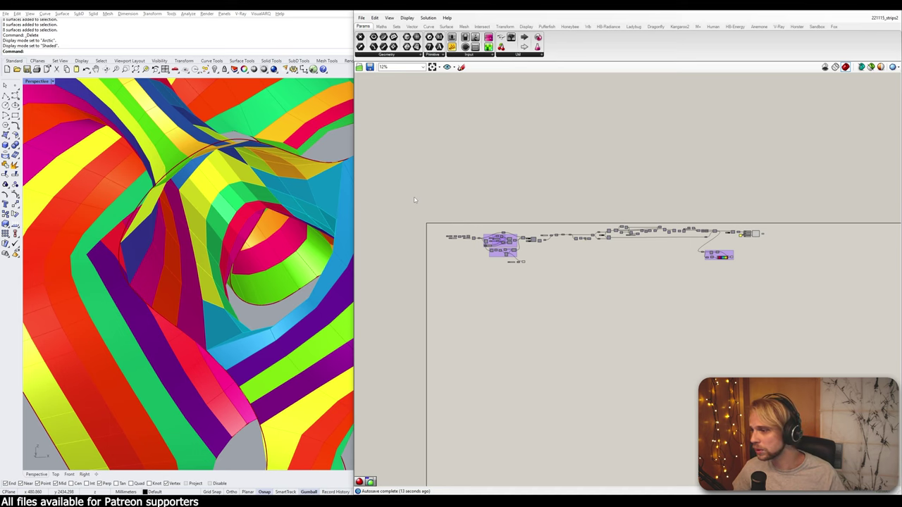
pyautogui.scroll(5, 437, 241)
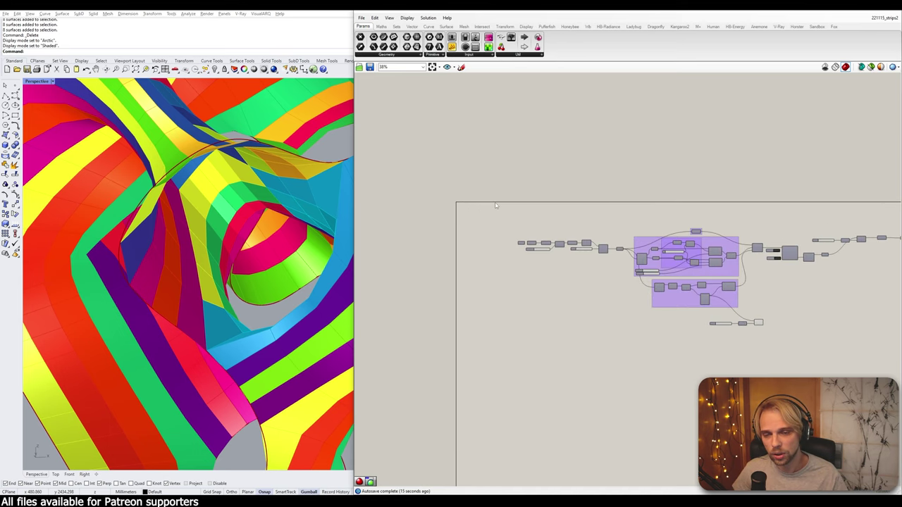
pyautogui.moveTo(489, 202); pyautogui.dragTo(610, 298)
pyautogui.scroll(2, 530, 255)
pyautogui.click(480, 245)
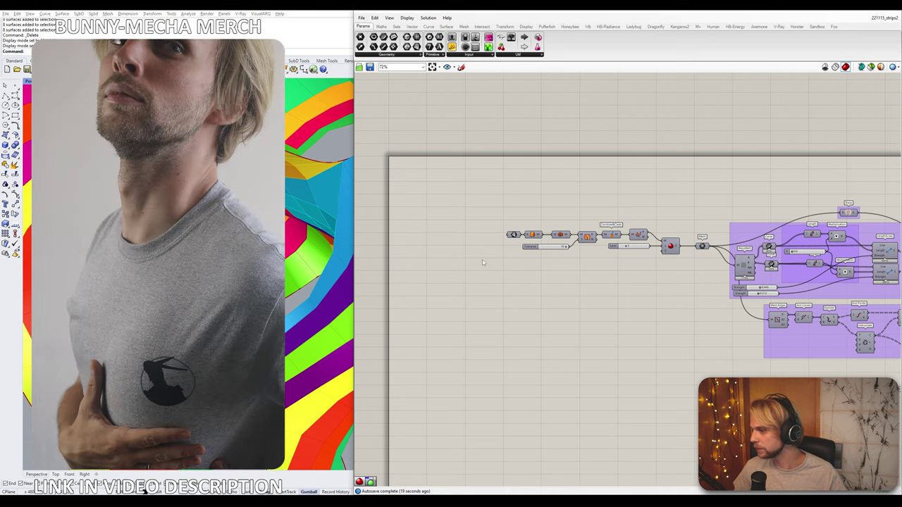
pyautogui.scroll(-4, 655, 292)
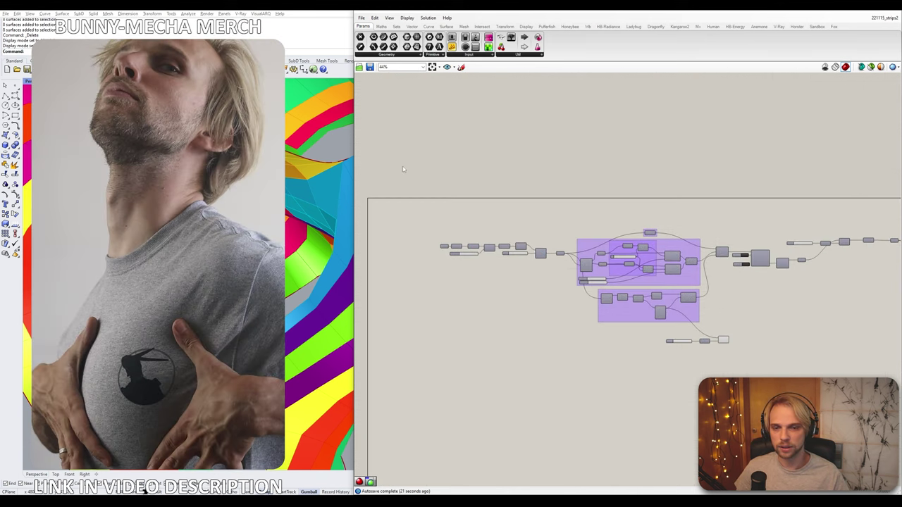
pyautogui.moveTo(402, 166); pyautogui.dragTo(810, 387)
pyautogui.click(529, 364)
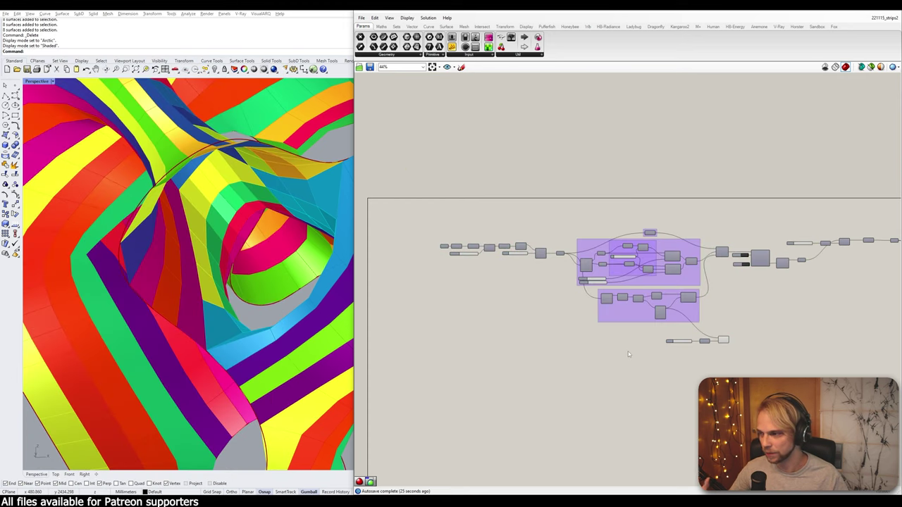
# - Disable all components of the existing definition and move them up above the canvas boundary
pyautogui.scroll(-5, 768, 310)
pyautogui.moveTo(768, 311); pyautogui.dragTo(682, 283, button='right')
pyautogui.scroll(-3, 681, 284)
pyautogui.moveTo(820, 334); pyautogui.dragTo(614, 254)
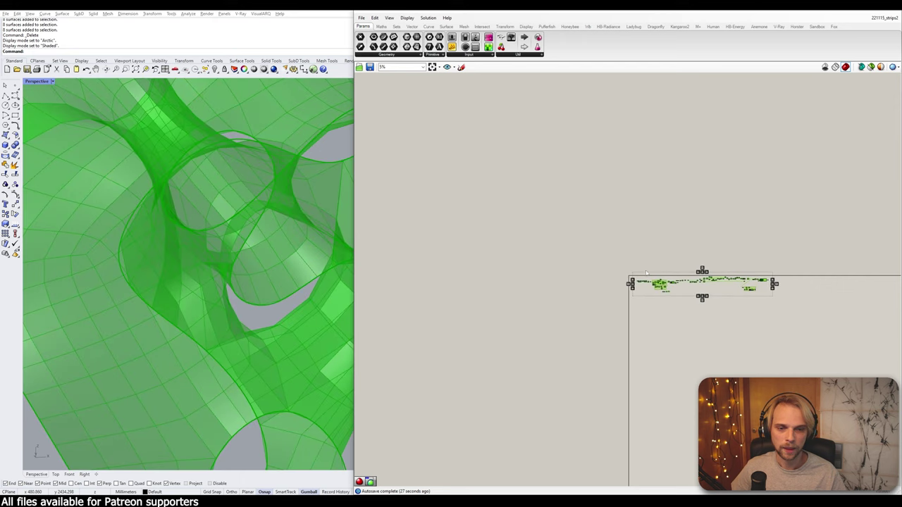
pyautogui.scroll(3, 760, 296)
pyautogui.middleClick(770, 274)
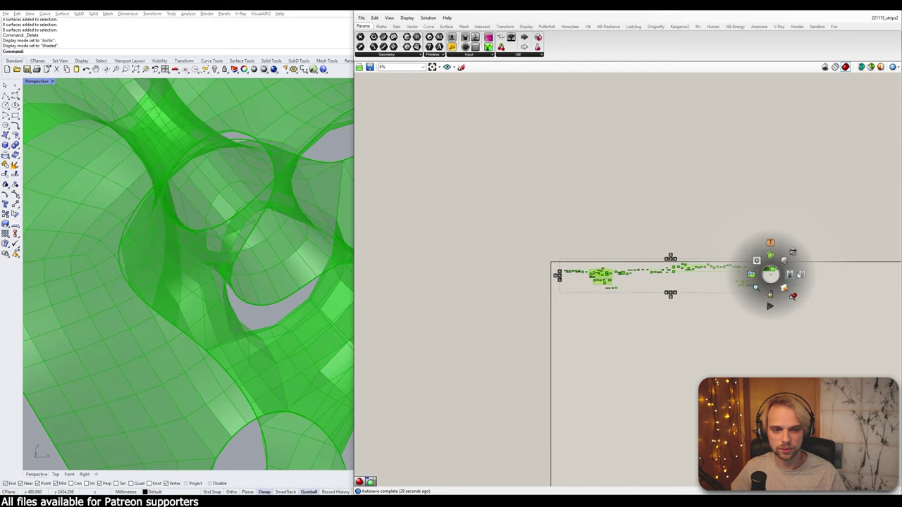
pyautogui.click(790, 274)
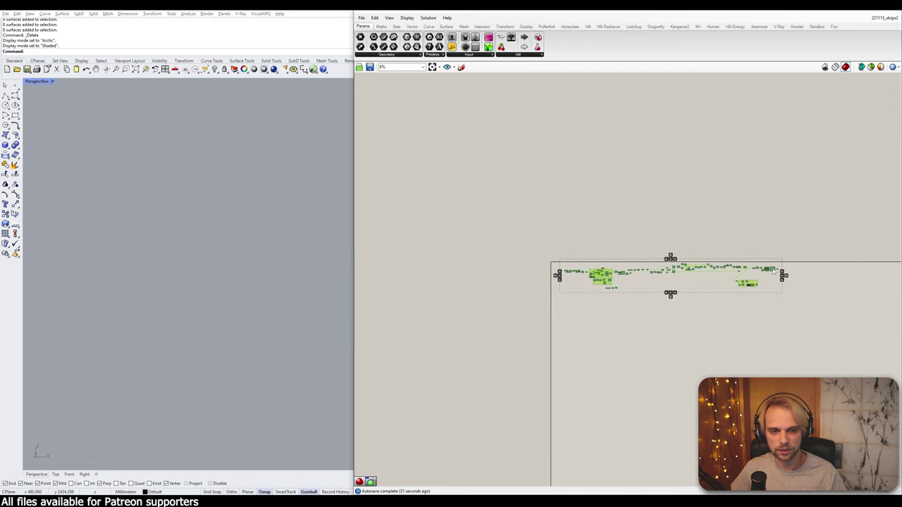
pyautogui.moveTo(773, 270); pyautogui.dragTo(770, 240)
pyautogui.click(536, 255)
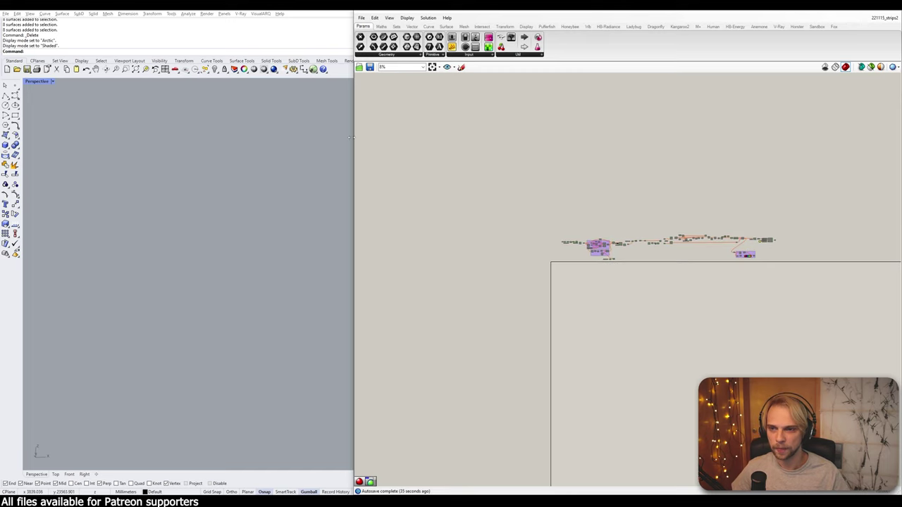
# - Narrow the Grasshopper window to give the Rhino viewport more room and frame the construction grid
pyautogui.moveTo(351, 138); pyautogui.dragTo(594, 137)
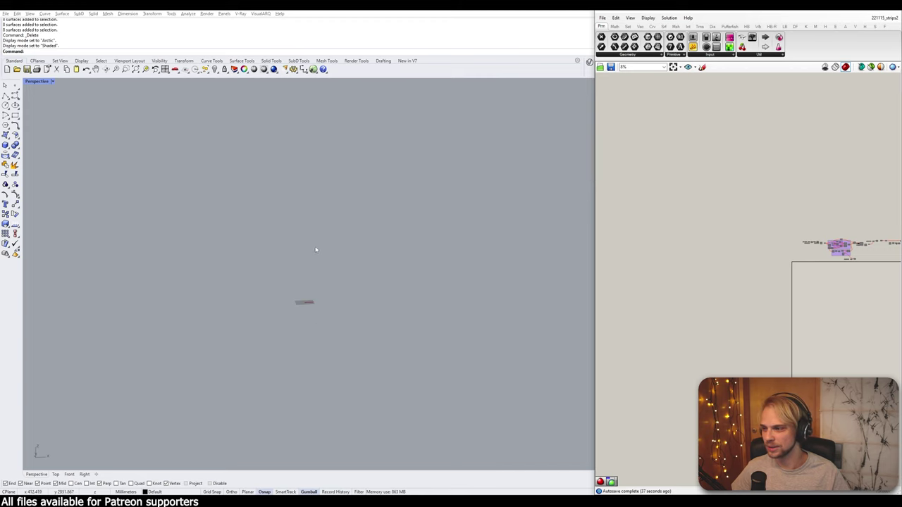
pyautogui.moveTo(316, 250); pyautogui.dragTo(350, 286, button='right')
pyautogui.scroll(3, 364, 302)
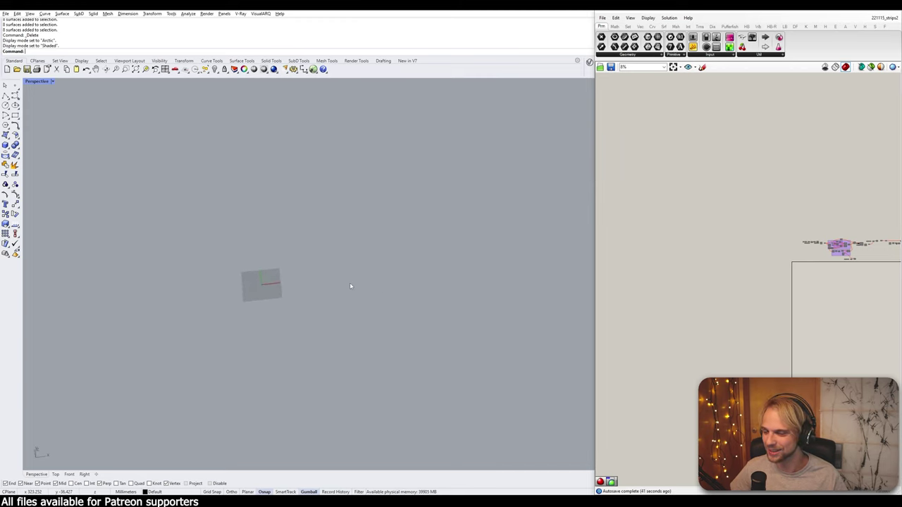
pyautogui.scroll(3, 707, 246)
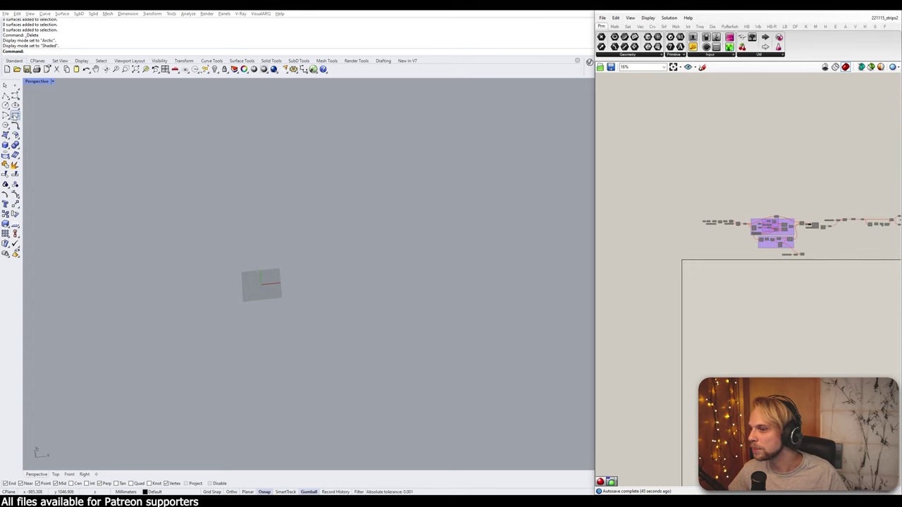
pyautogui.click(5, 115)
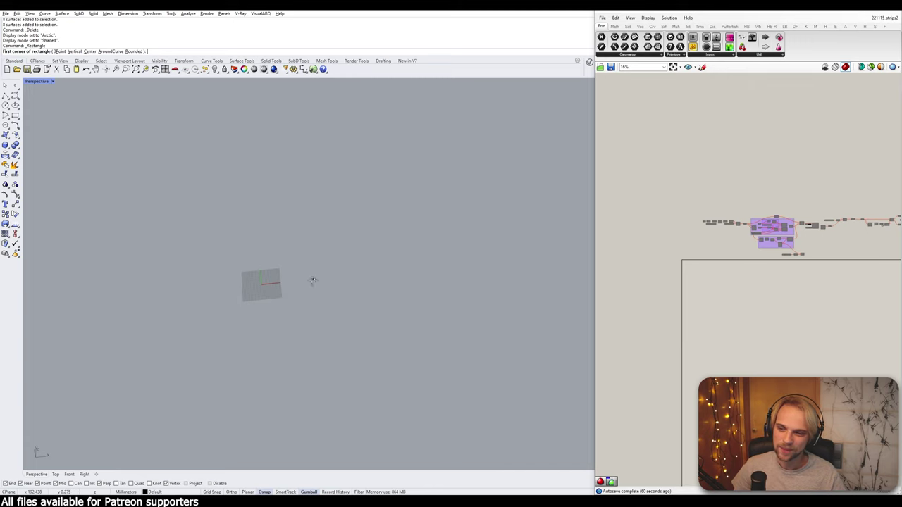
pyautogui.scroll(3, 254, 300)
pyautogui.moveTo(312, 282); pyautogui.dragTo(251, 298, button='right')
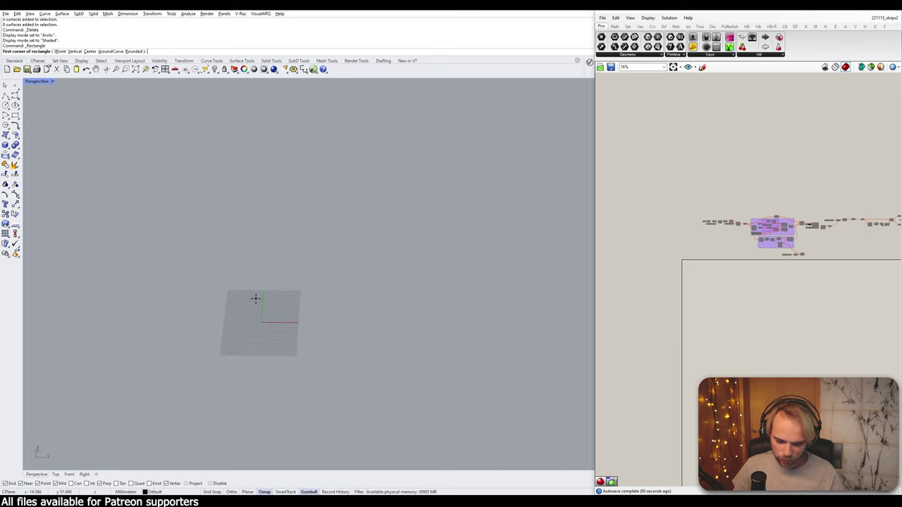
pyautogui.press('Escape')
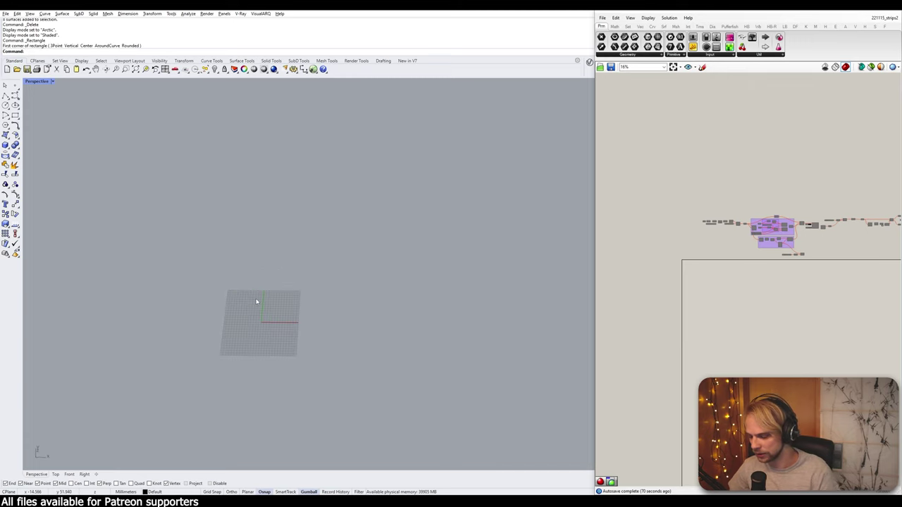
# - Create a square plane surface with its first corner at 0 and a side length of 500, and zoom to it
pyautogui.write('Pl')
pyautogui.write('Plane')
pyautogui.press('Return')
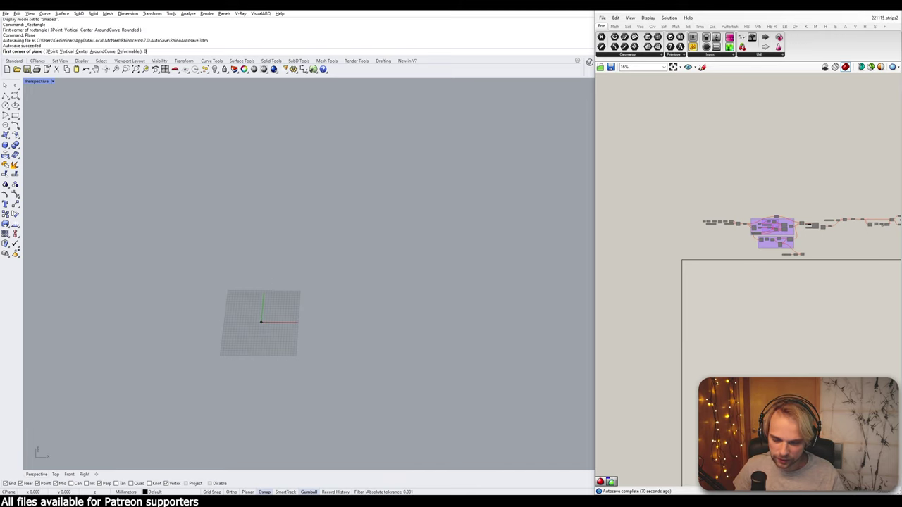
pyautogui.write('0')
pyautogui.press('Return')
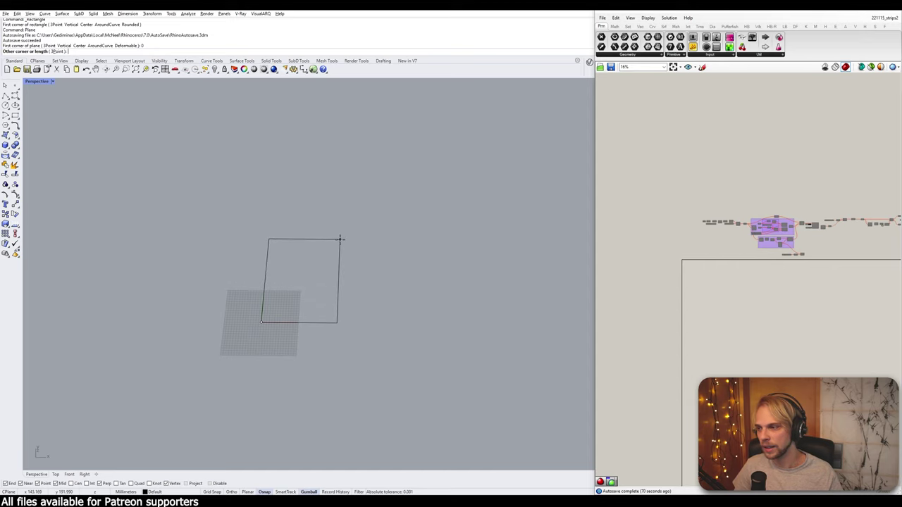
pyautogui.write('500')
pyautogui.press('Return')
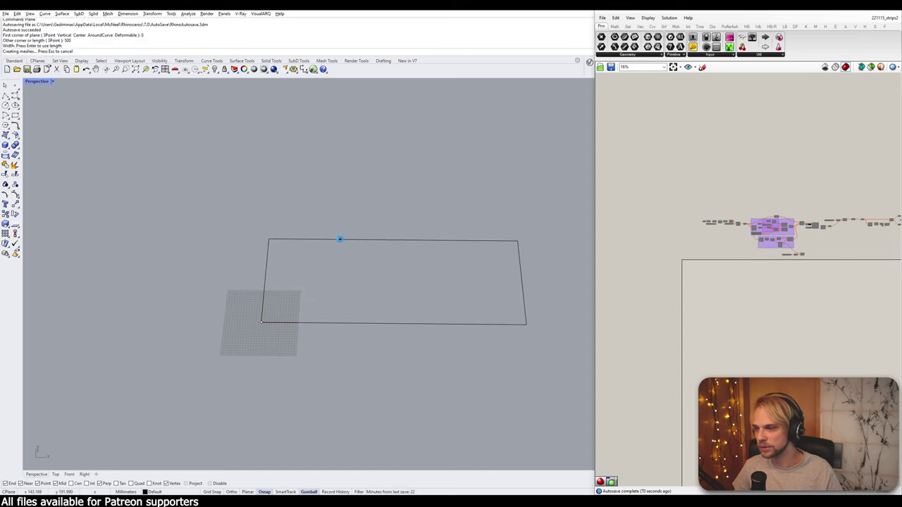
pyautogui.press('Return')
pyautogui.scroll(-3, 289, 301)
pyautogui.click(305, 308)
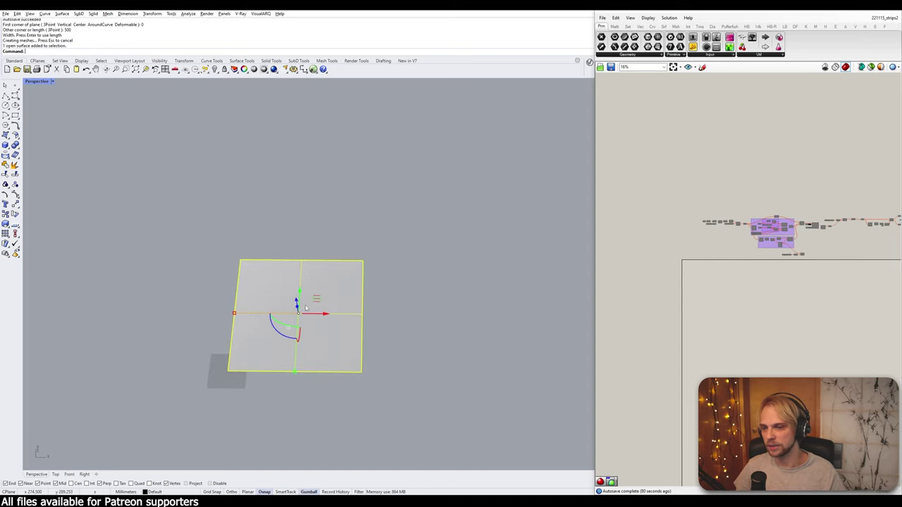
pyautogui.moveTo(306, 308); pyautogui.dragTo(322, 279, button='right')
pyautogui.press('Return')
pyautogui.scroll(-2, 322, 277)
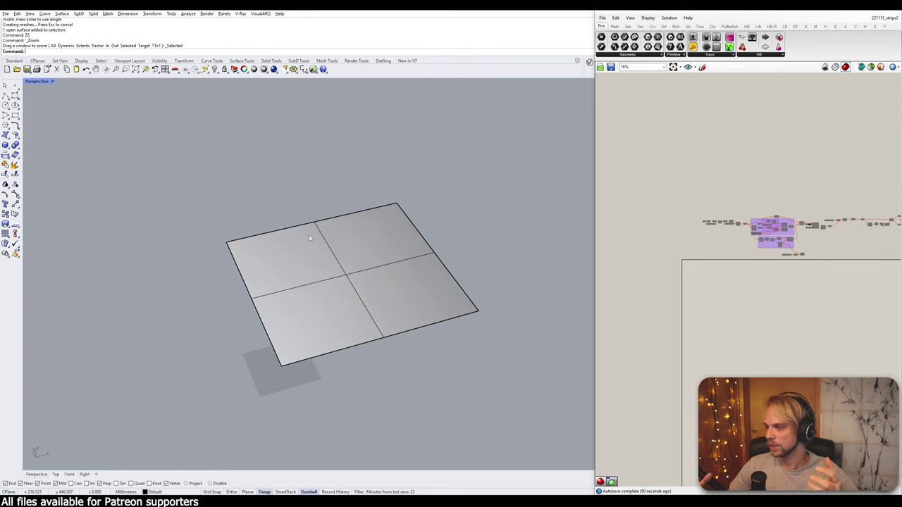
# - Duplicate the square plane and place the copy beside the original with a gap between them
pyautogui.click(310, 237)
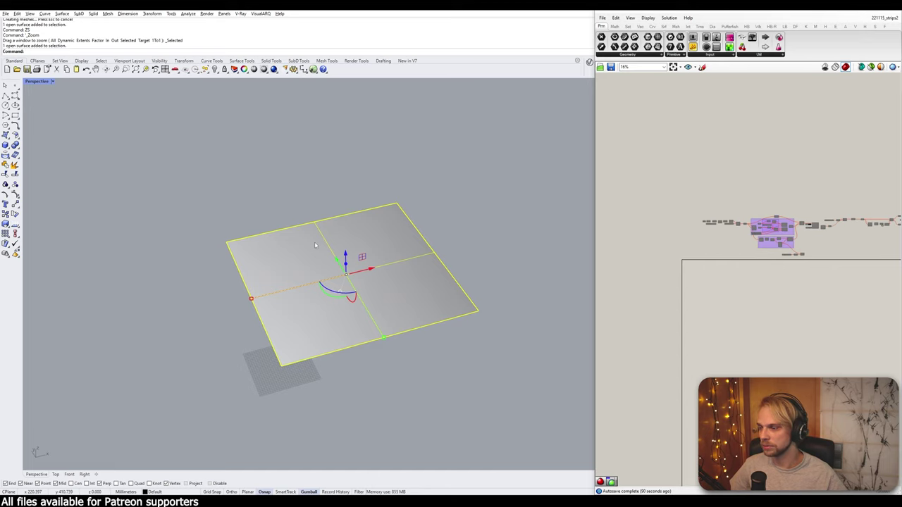
pyautogui.keyDown('shift'); pyautogui.moveTo(316, 246); pyautogui.dragTo(359, 277, button='right'); pyautogui.keyUp('shift')
pyautogui.press('Escape')
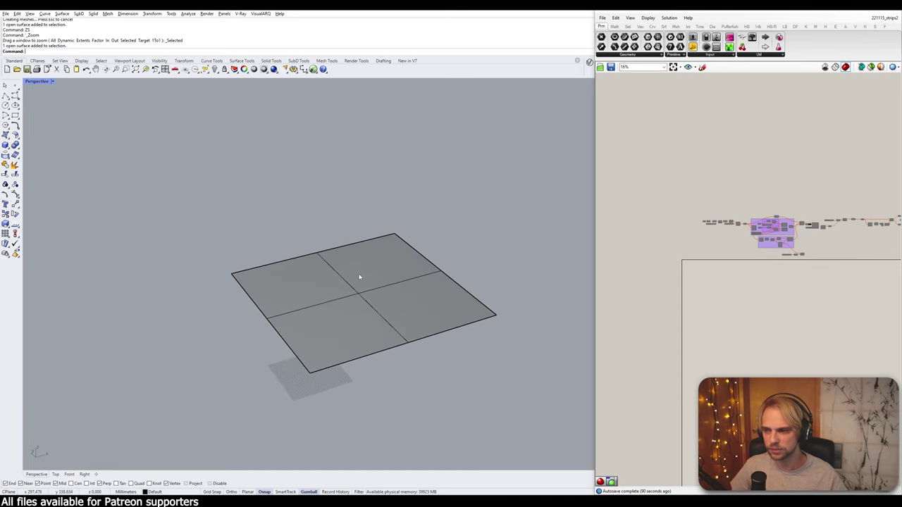
pyautogui.click(355, 275)
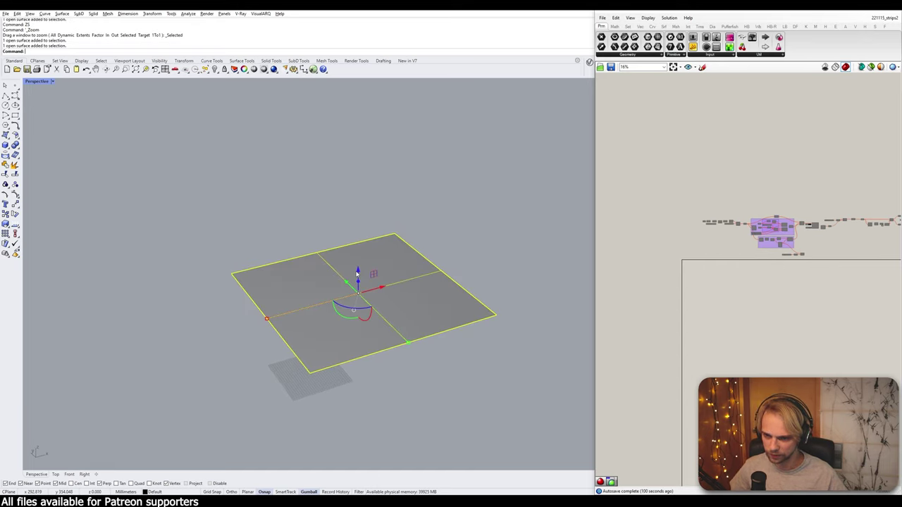
pyautogui.moveTo(374, 275); pyautogui.dragTo(476, 268)
pyautogui.press('Escape')
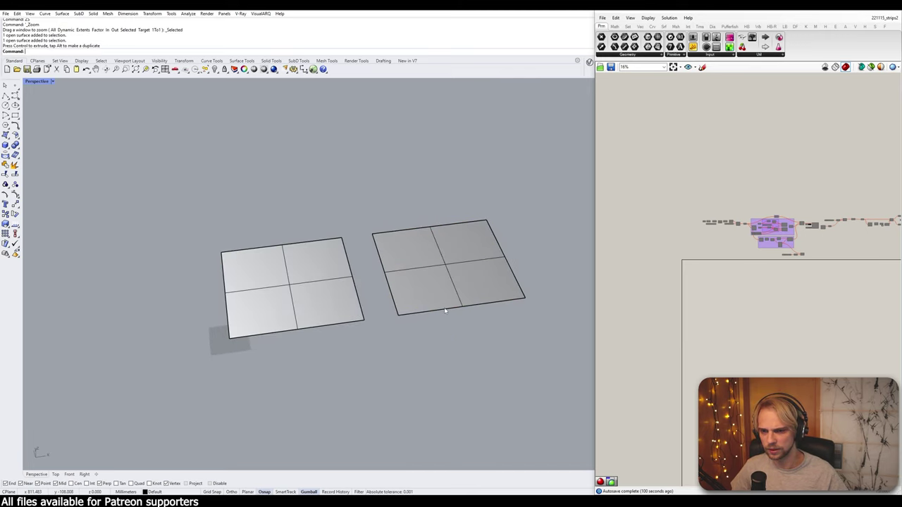
# - Rotate the copied plane so that it stands vertically beside the horizontal one
pyautogui.click(446, 310)
pyautogui.moveTo(446, 310); pyautogui.dragTo(396, 330, button='right')
pyautogui.moveTo(395, 332); pyautogui.dragTo(389, 299)
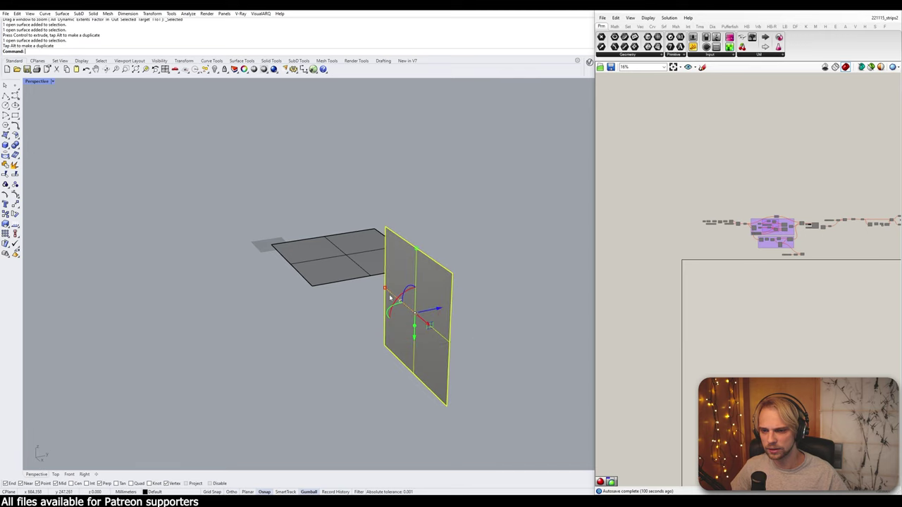
# - Move the vertical square by its lower corner onto the horizontal square's corner so that the two surfaces share an edge
pyautogui.moveTo(342, 320); pyautogui.dragTo(357, 330, button='right')
pyautogui.write('m')
pyautogui.press('Return')
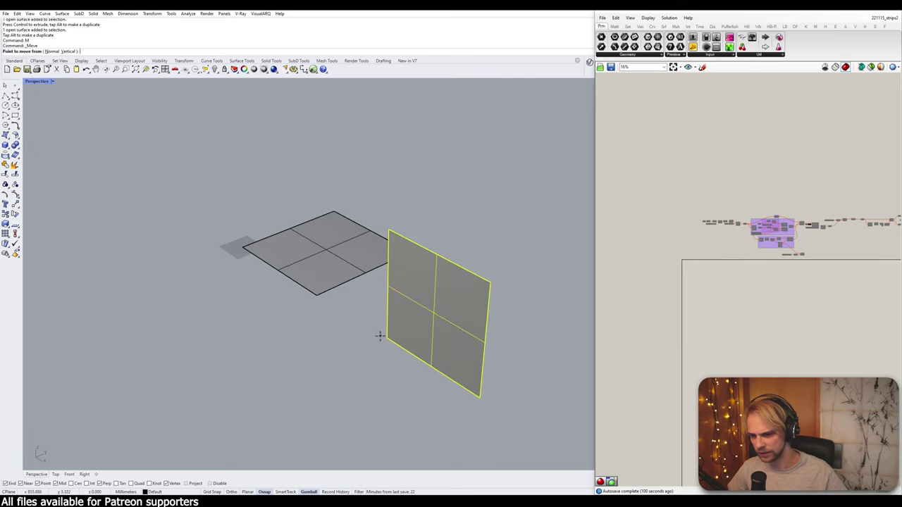
pyautogui.click(386, 337)
pyautogui.click(335, 212)
# - Copy the horizontal square up from the vertical square's lower corner to its upper corner to form the roof
pyautogui.moveTo(246, 187); pyautogui.dragTo(361, 276, button='right')
pyautogui.click(360, 278)
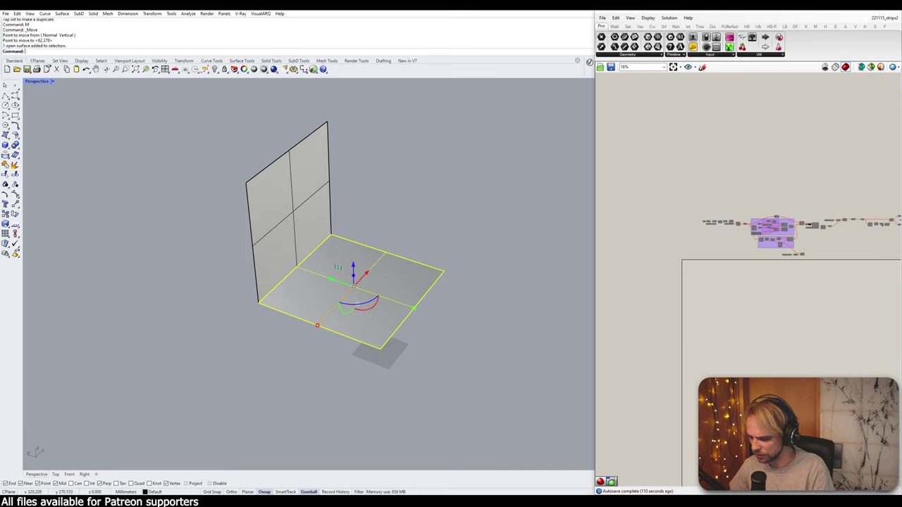
pyautogui.write('copy')
pyautogui.press('Return')
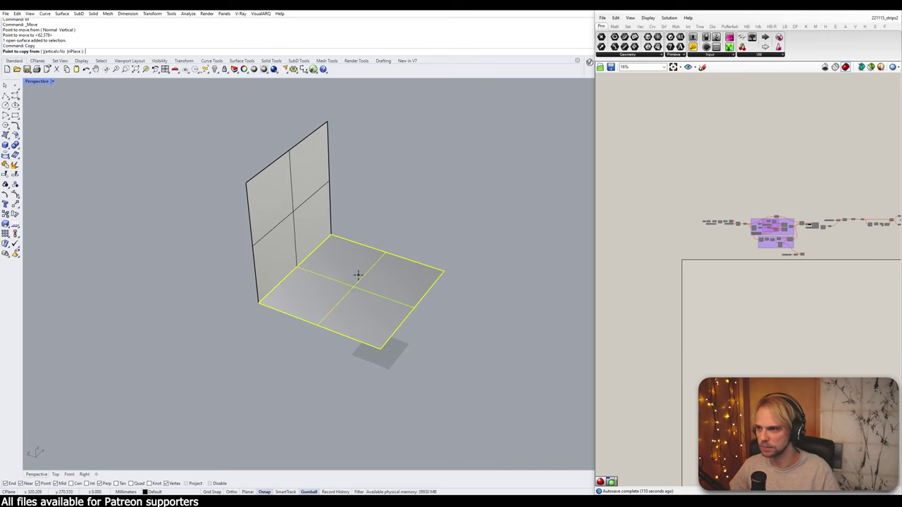
pyautogui.click(259, 303)
pyautogui.click(247, 185)
pyautogui.press('Return')
pyautogui.press('Escape')
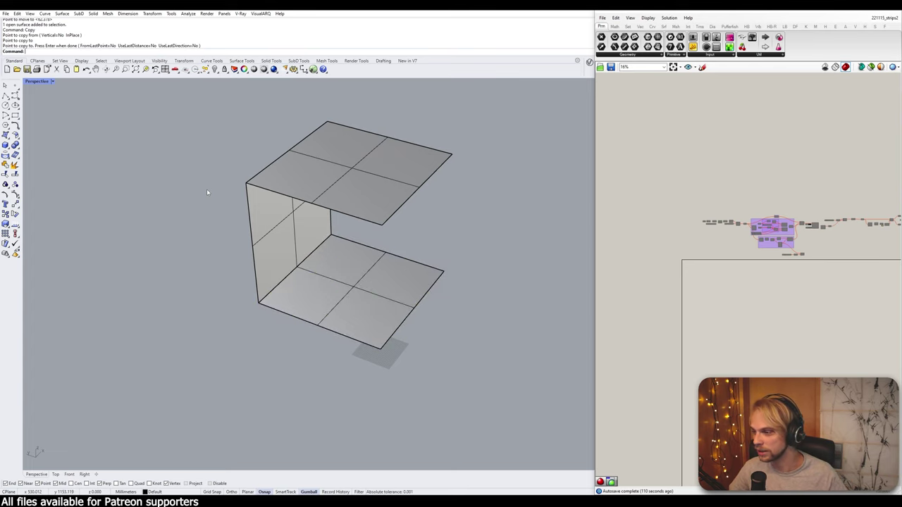
# - Copy the vertical square from its upper corner to the roof's opposite corner, closing the four-sided tube
pyautogui.moveTo(272, 199); pyautogui.dragTo(373, 162, button='right')
pyautogui.click(400, 225)
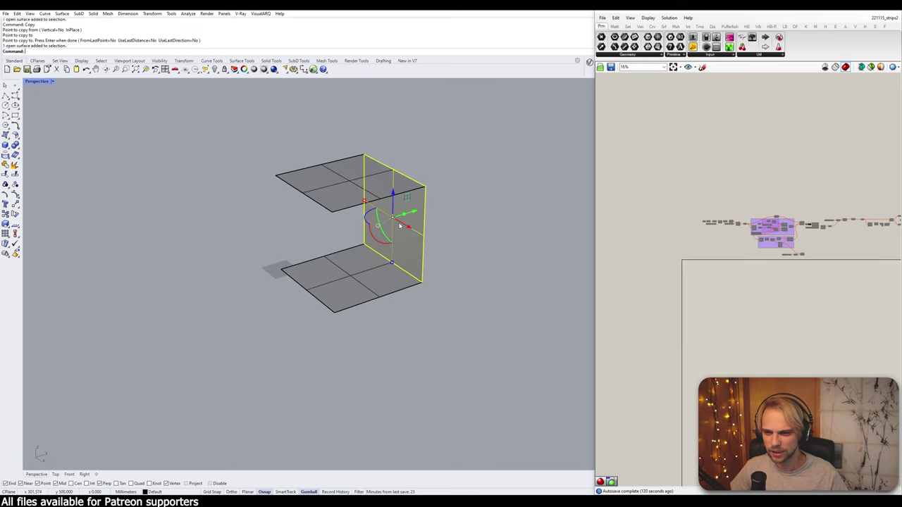
pyautogui.press('Return')
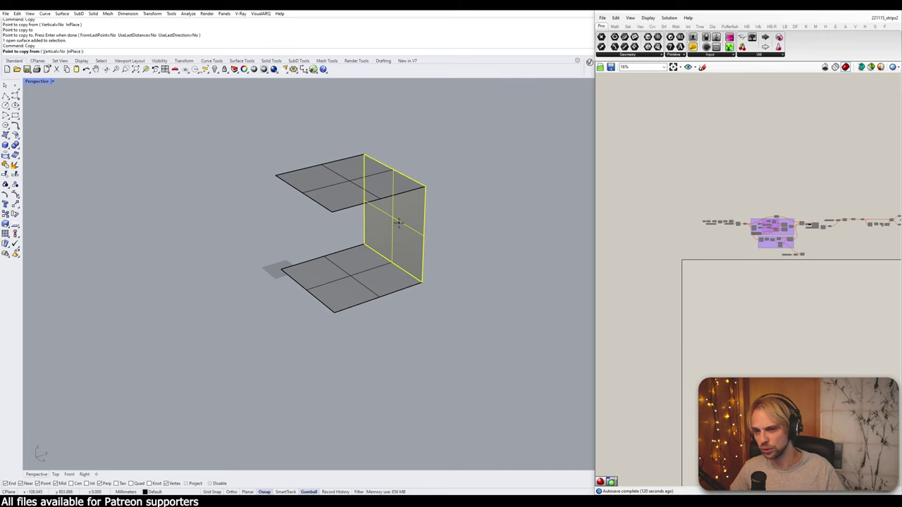
pyautogui.click(424, 187)
pyautogui.click(333, 212)
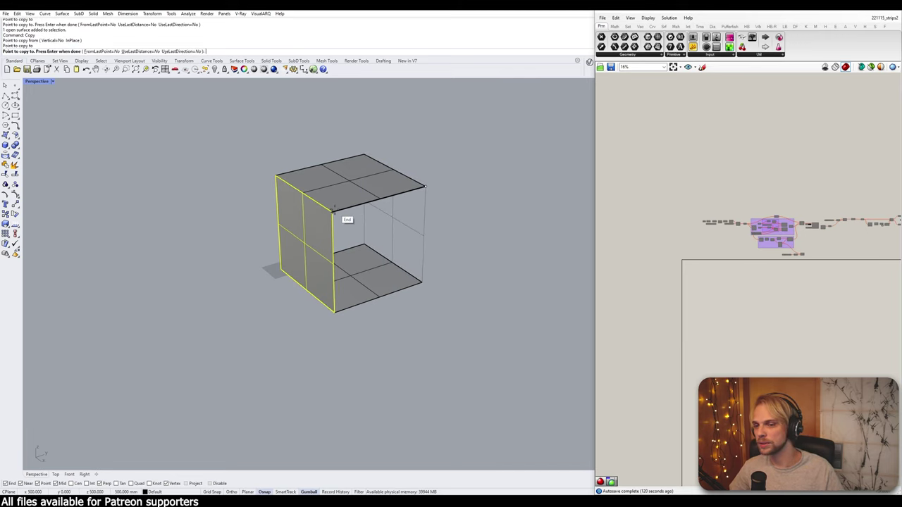
pyautogui.press('Return')
pyautogui.click(217, 187)
pyautogui.moveTo(217, 187); pyautogui.dragTo(319, 169, button='right')
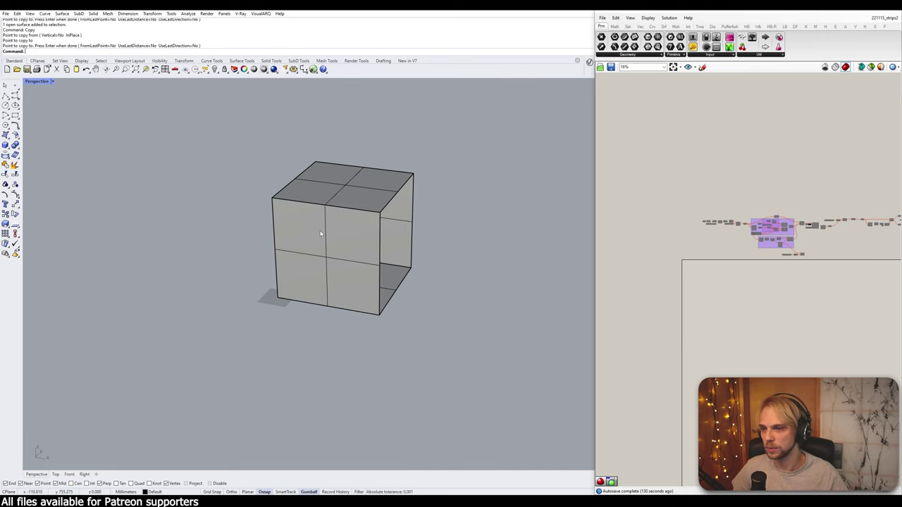
pyautogui.moveTo(297, 196); pyautogui.dragTo(288, 222, button='right')
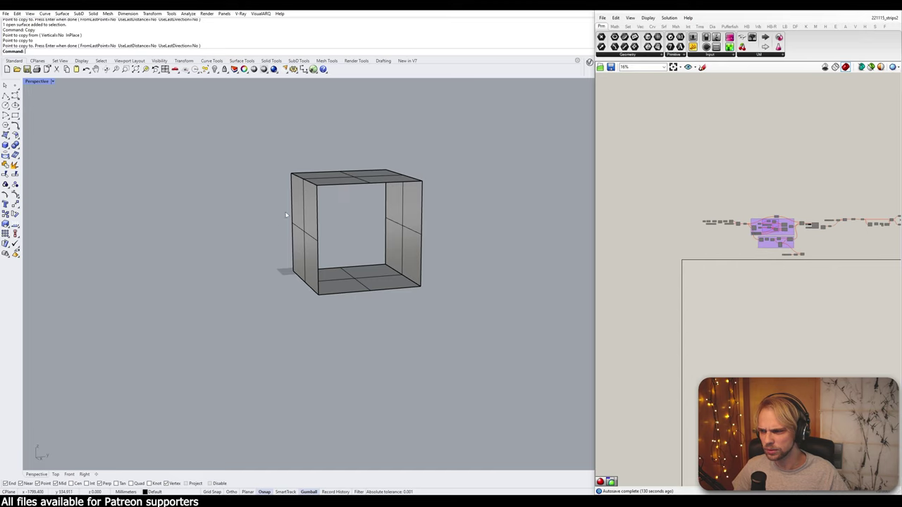
pyautogui.moveTo(288, 215); pyautogui.dragTo(427, 330, button='right')
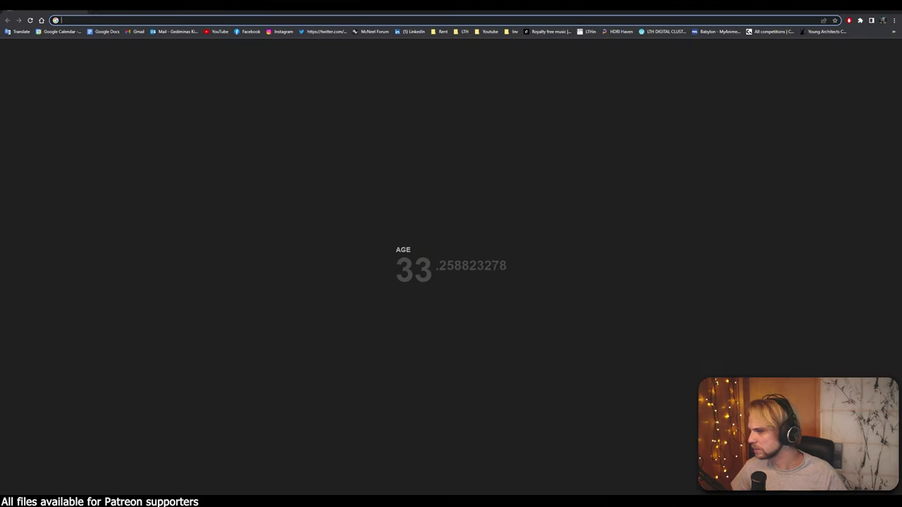
# - Switch to the web browser and view the photos of Zaha Hadid Architects' Mathematics: The Winton Gallery project
pyautogui.moveTo(338, 14); pyautogui.dragTo(0, 35)
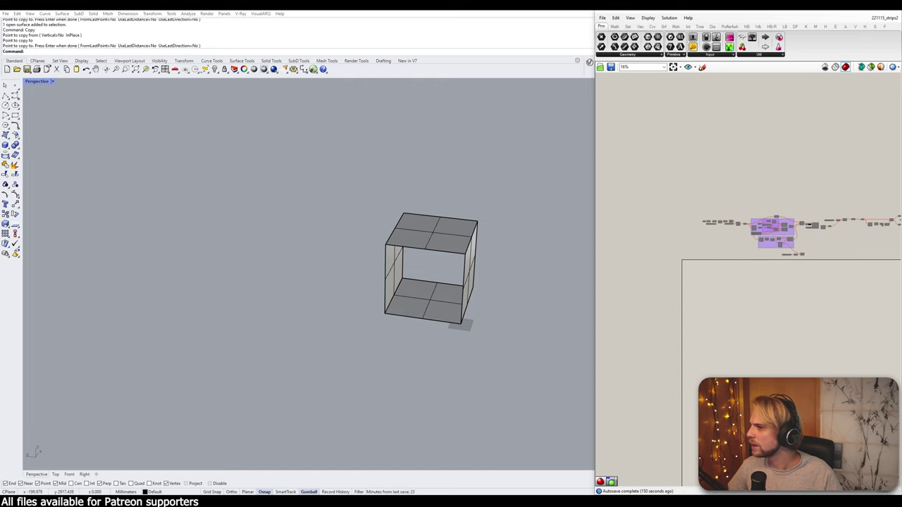
pyautogui.moveTo(2, 133); pyautogui.dragTo(367, 11)
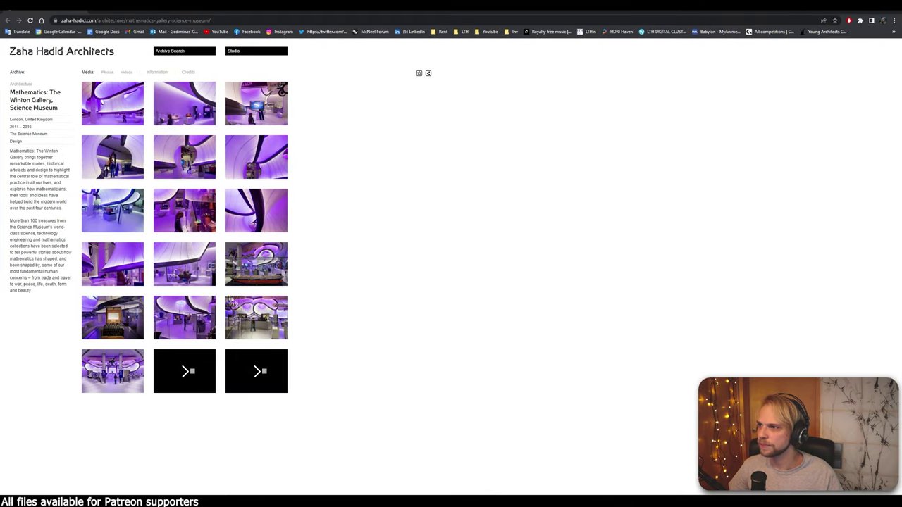
pyautogui.click(126, 103)
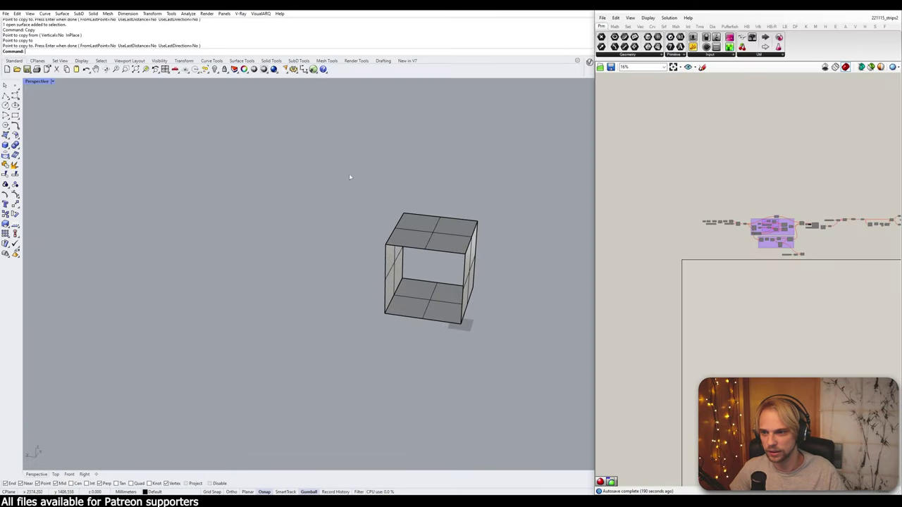
pyautogui.moveTo(348, 176); pyautogui.dragTo(398, 267, button='right')
pyautogui.click(396, 193)
pyautogui.keyDown('shift'); pyautogui.click(399, 300); pyautogui.keyUp('shift')
pyautogui.keyDown('shift'); pyautogui.click(445, 257); pyautogui.keyUp('shift')
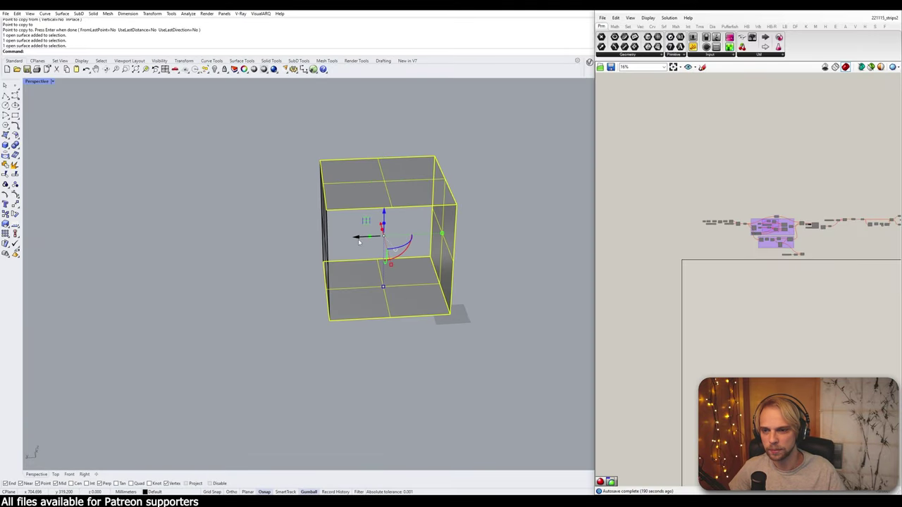
pyautogui.press('Escape')
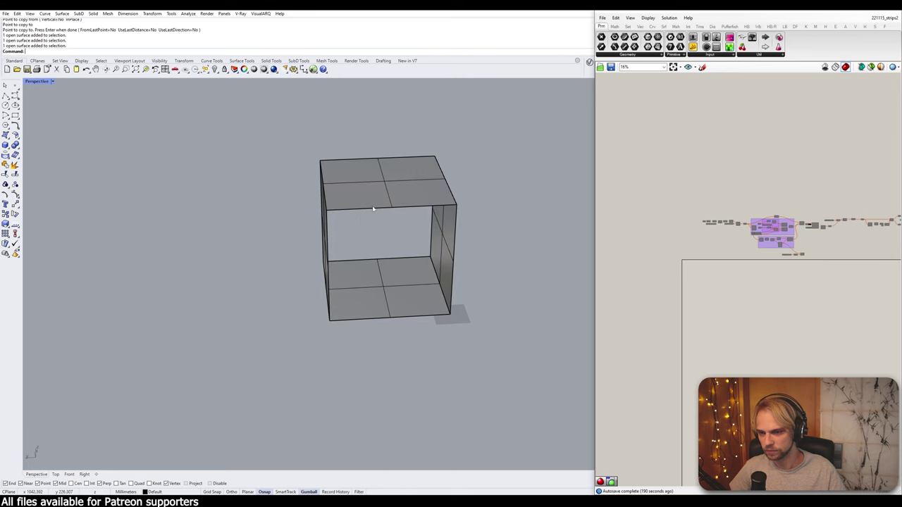
# - Duplicate the tube's roof, floor and one side wall together, placing the copy beside the original with a gap
pyautogui.click(359, 205)
pyautogui.keyDown('shift'); pyautogui.click(391, 289); pyautogui.keyUp('shift')
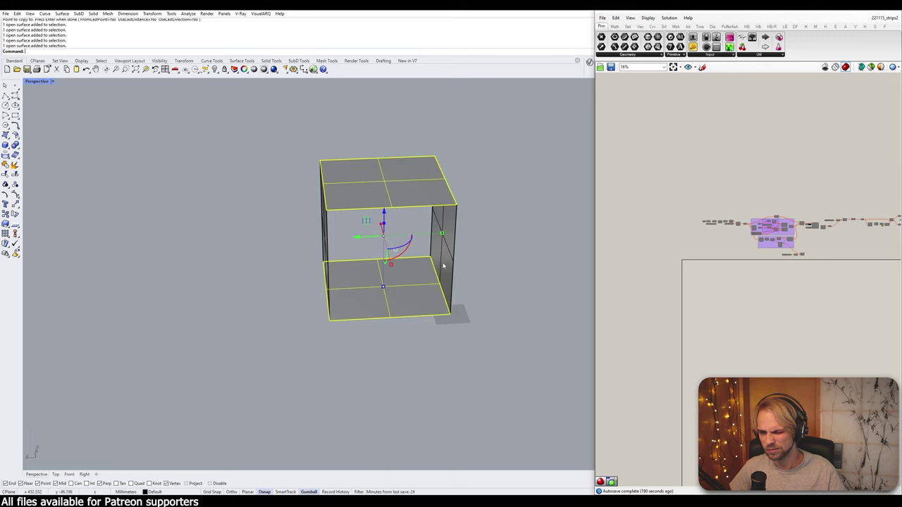
pyautogui.keyDown('shift'); pyautogui.click(444, 257); pyautogui.keyUp('shift')
pyautogui.moveTo(358, 243); pyautogui.dragTo(134, 252)
pyautogui.press('alt')
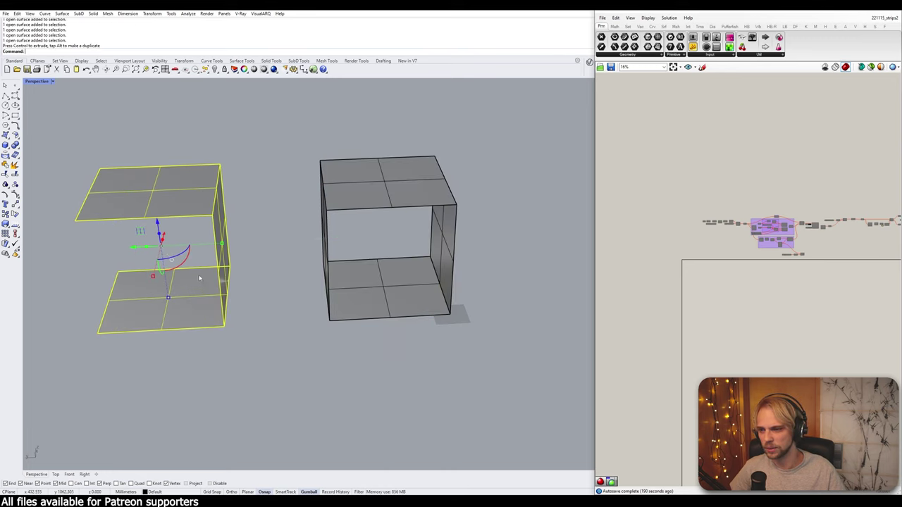
# - Rotate the three copied squares so that two stand as side walls and their open end faces the original tube
pyautogui.moveTo(201, 278); pyautogui.dragTo(146, 243, button='right')
pyautogui.moveTo(158, 217); pyautogui.dragTo(152, 166)
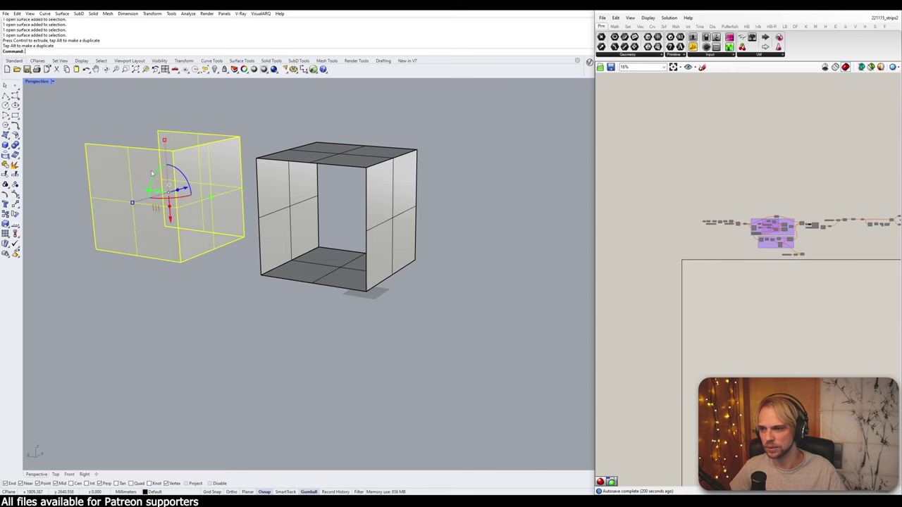
pyautogui.moveTo(159, 182); pyautogui.dragTo(167, 254, button='right')
pyautogui.moveTo(165, 263); pyautogui.dragTo(105, 155)
pyautogui.moveTo(106, 155); pyautogui.dragTo(236, 197, button='right')
# - Move the rotated three-sided copy by its upper open-end corner onto the matching roof corner of the original tube
pyautogui.write('M')
pyautogui.press('Return')
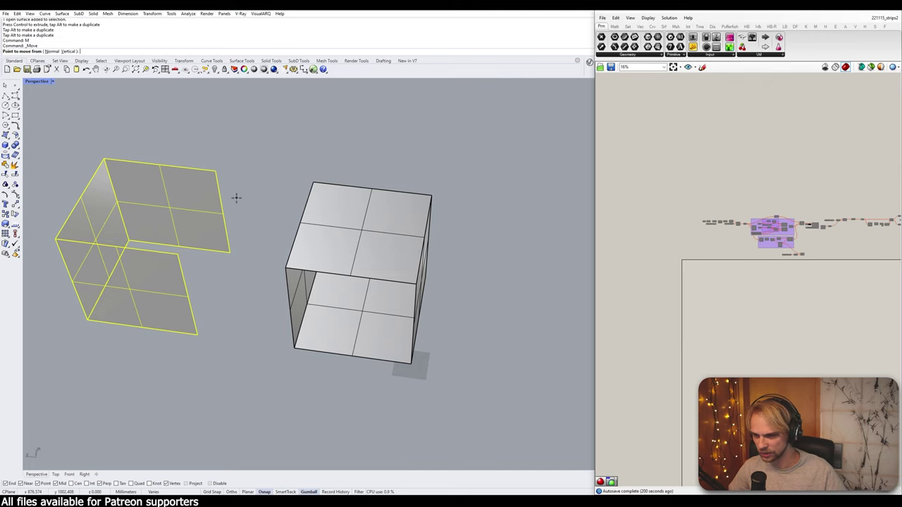
pyautogui.click(216, 169)
pyautogui.click(313, 183)
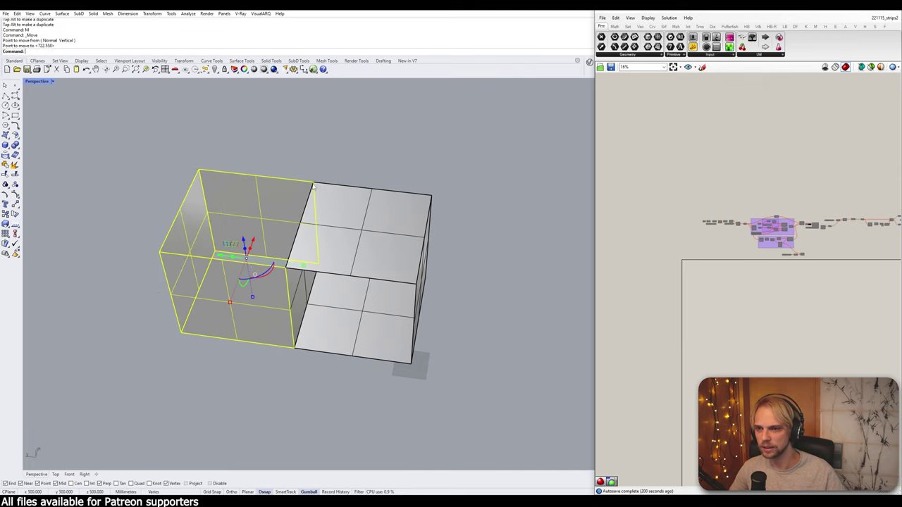
# - Examine the joined two-cell assembly from several angles, including the wall shared by both cells
pyautogui.click(317, 136)
pyautogui.moveTo(282, 200); pyautogui.dragTo(457, 339, button='right')
pyautogui.moveTo(458, 339); pyautogui.dragTo(182, 161)
pyautogui.click(145, 162)
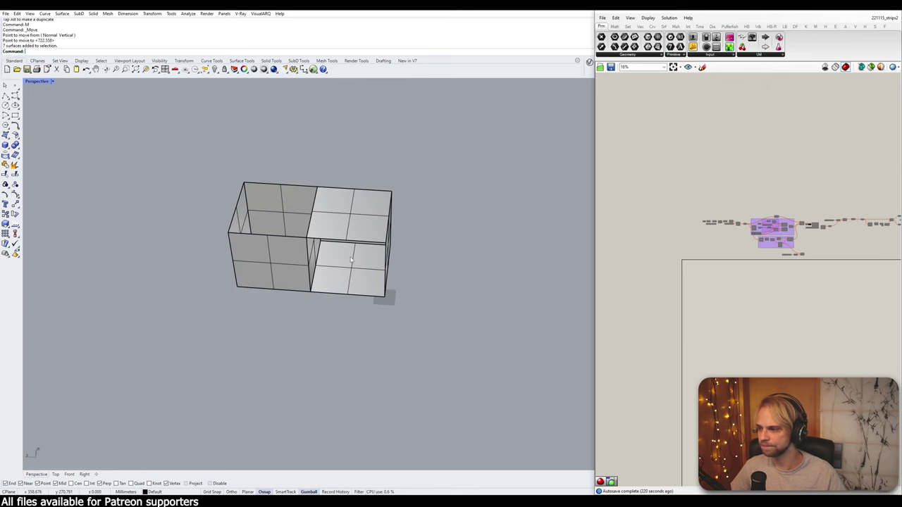
pyautogui.moveTo(332, 271); pyautogui.dragTo(314, 236, button='right')
pyautogui.scroll(4, 315, 236)
pyautogui.click(313, 232)
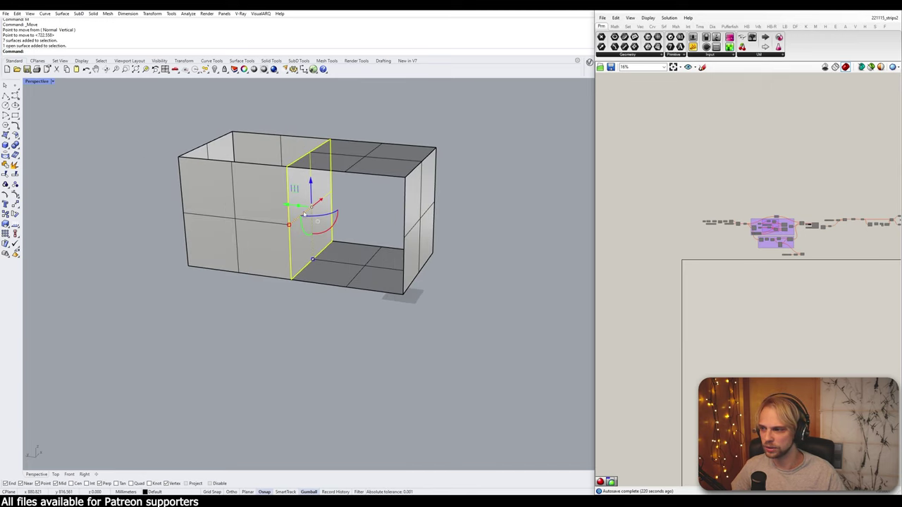
pyautogui.click(360, 203)
pyautogui.moveTo(360, 202); pyautogui.dragTo(381, 237, button='right')
pyautogui.scroll(-4, 380, 236)
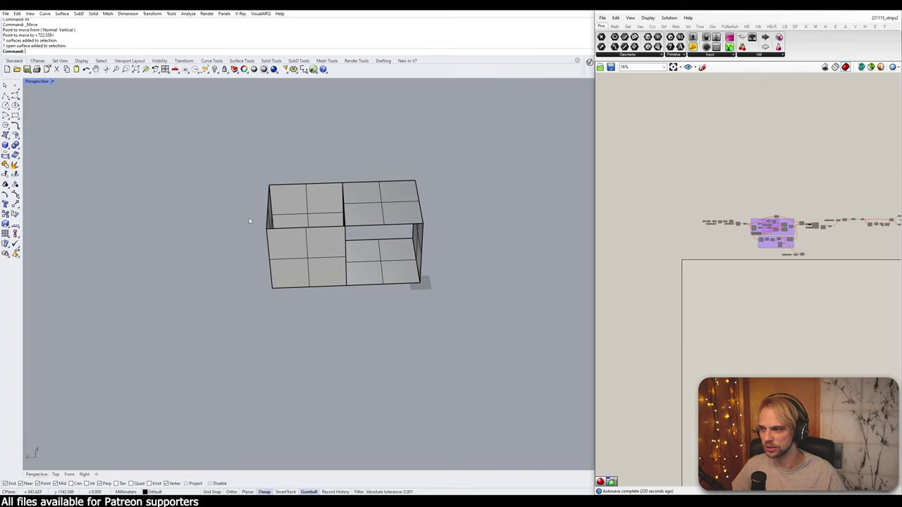
# - Select all the square surfaces in Rhino and add a Surface parameter inside the empty frame on the Grasshopper canvas
pyautogui.moveTo(249, 219); pyautogui.dragTo(246, 243, button='right')
pyautogui.hotkey('ctrl', 'a')
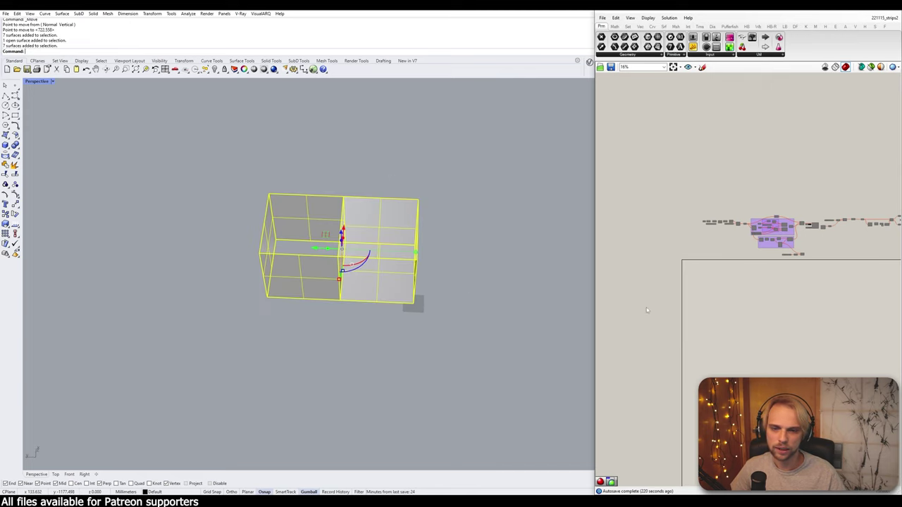
pyautogui.scroll(5, 746, 233)
pyautogui.scroll(3, 716, 256)
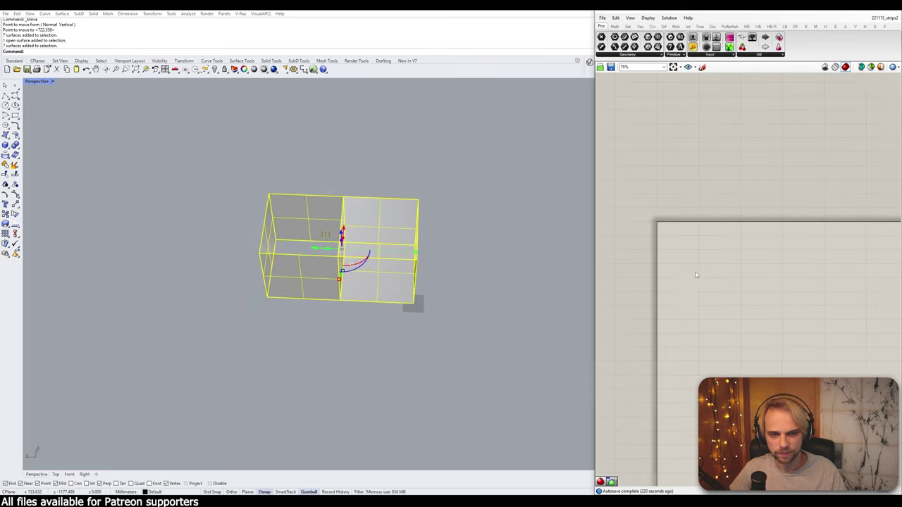
pyautogui.doubleClick(695, 272)
pyautogui.write('surface')
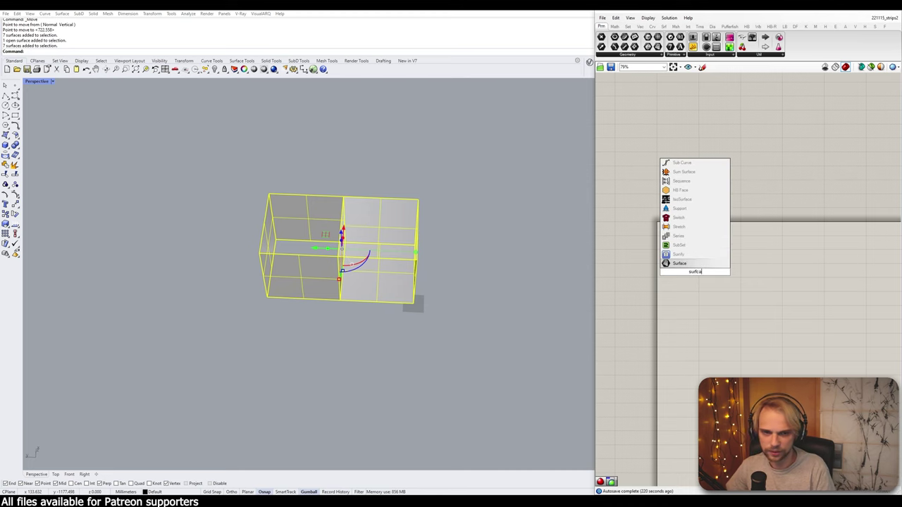
pyautogui.press('Return')
# - Reference all the selected Rhino squares in the Surface parameter as multiple surfaces
pyautogui.rightClick(696, 273)
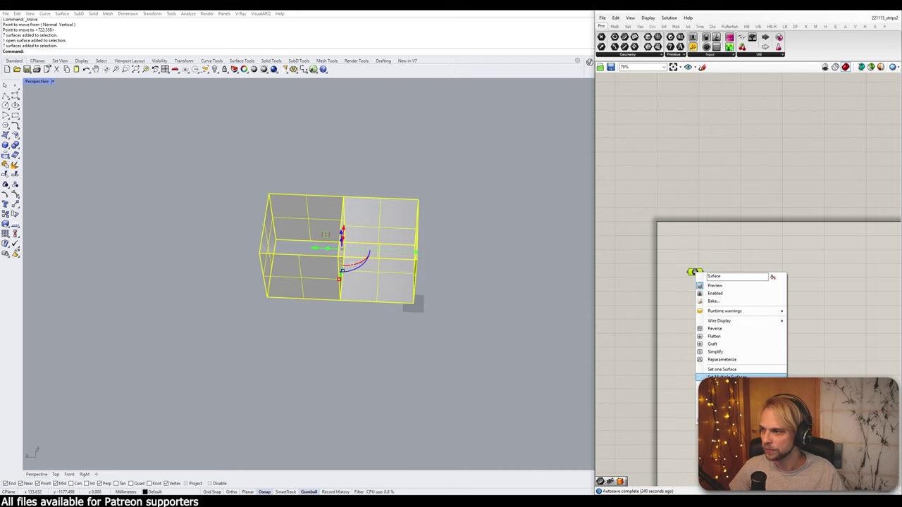
pyautogui.moveTo(687, 268); pyautogui.dragTo(681, 155, button='right')
pyautogui.rightClick(691, 160)
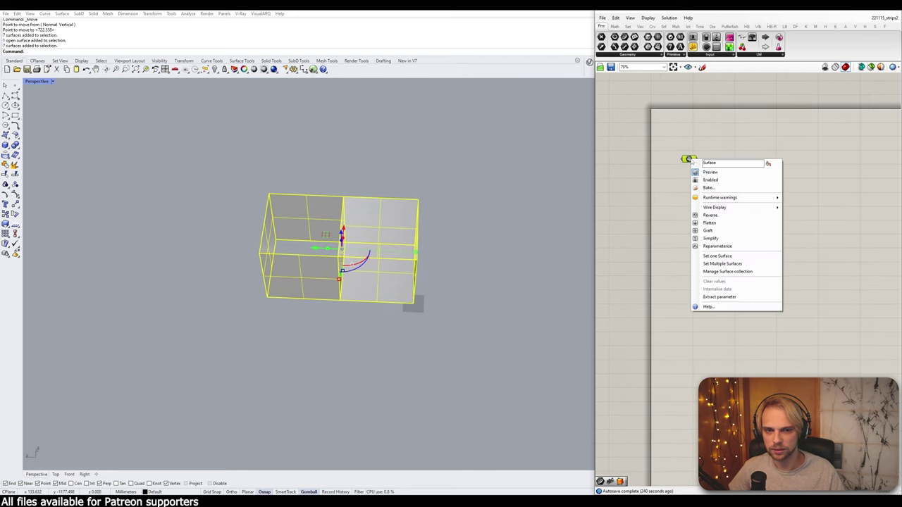
pyautogui.click(723, 263)
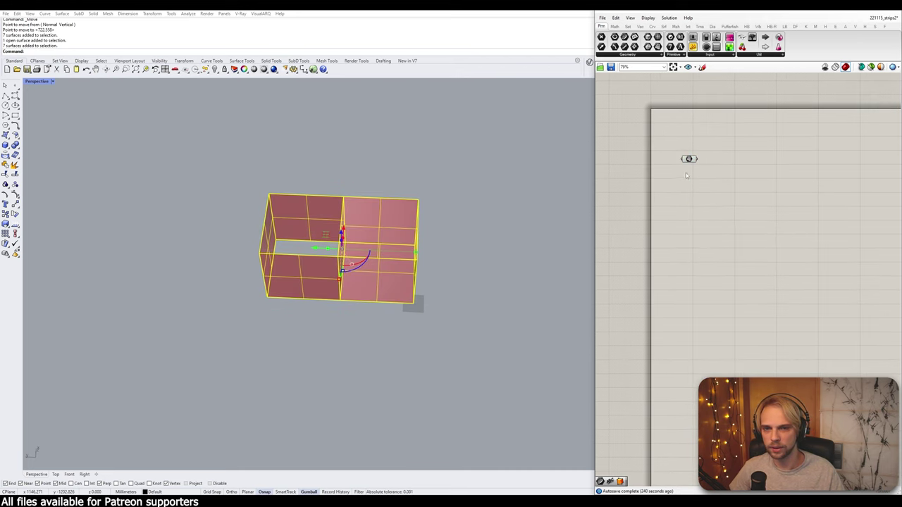
# - Add a Bifocals component just outside the frame to label the canvas components with their names
pyautogui.moveTo(685, 172); pyautogui.dragTo(677, 221, button='right')
pyautogui.doubleClick(649, 134)
pyautogui.write('bi')
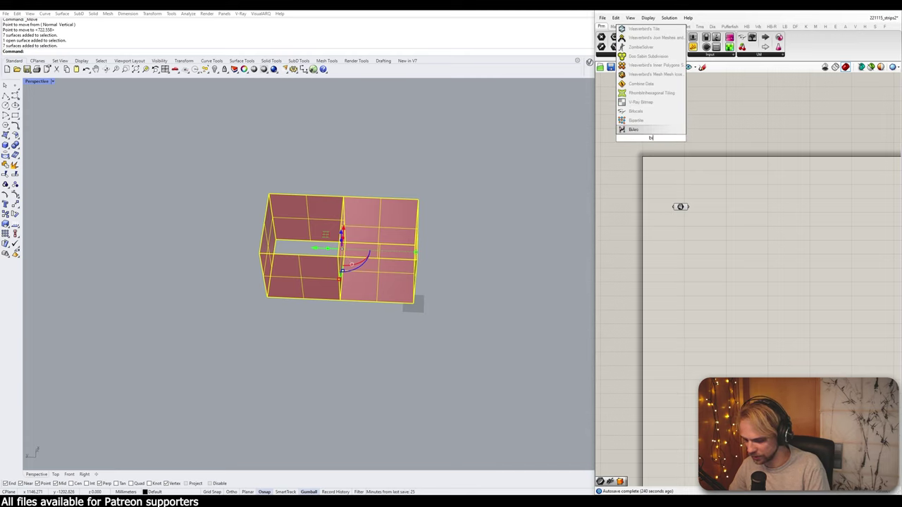
pyautogui.write('f')
pyautogui.press('Return')
pyautogui.scroll(5, 681, 203)
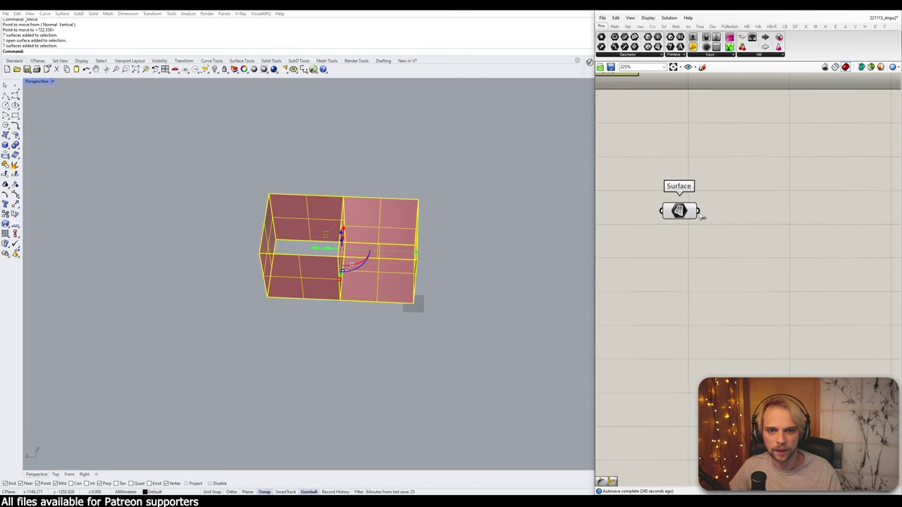
pyautogui.scroll(2, 659, 180)
# - Widen the Grasshopper window, deselect the Rhino surfaces, and frame the Surface parameter on the canvas
pyautogui.moveTo(593, 146); pyautogui.dragTo(483, 147)
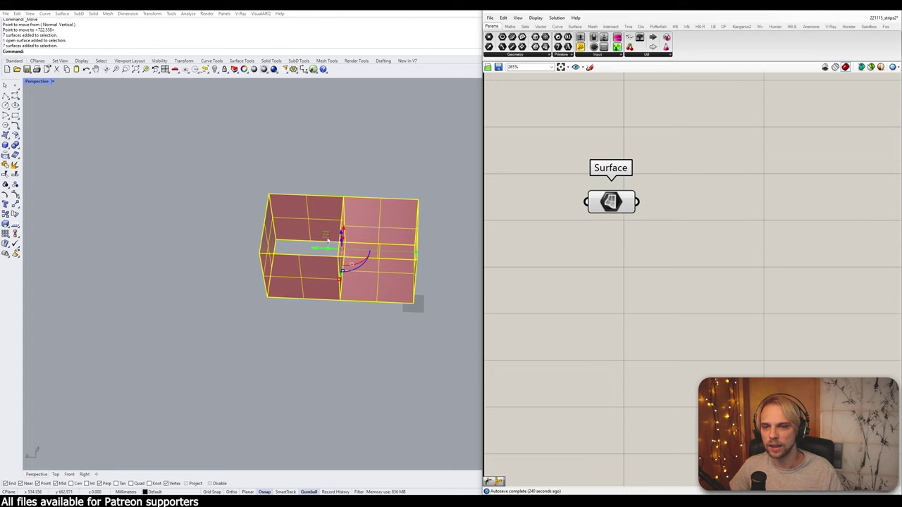
pyautogui.click(226, 192)
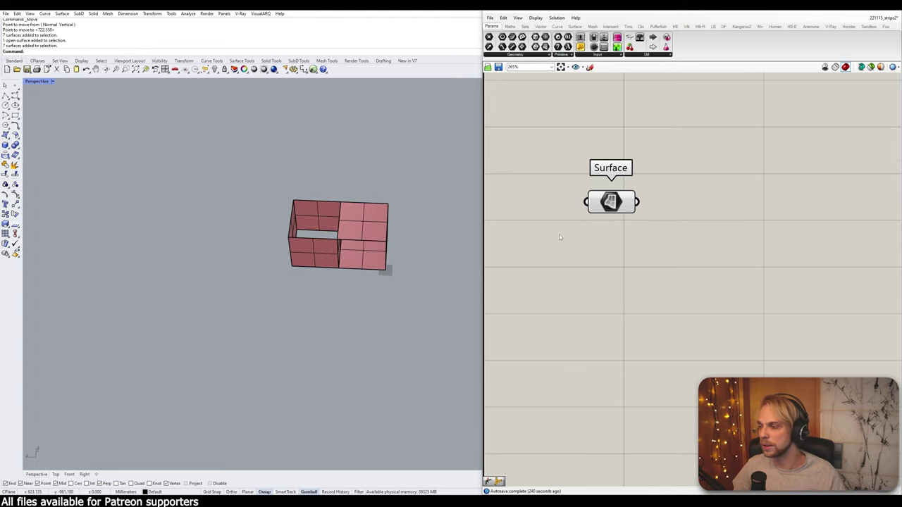
pyautogui.scroll(-5, 595, 224)
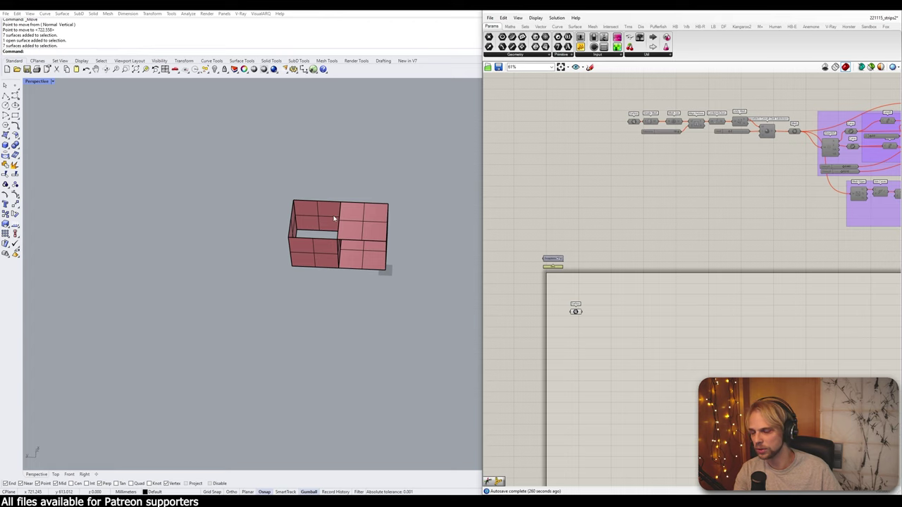
pyautogui.scroll(3, 570, 331)
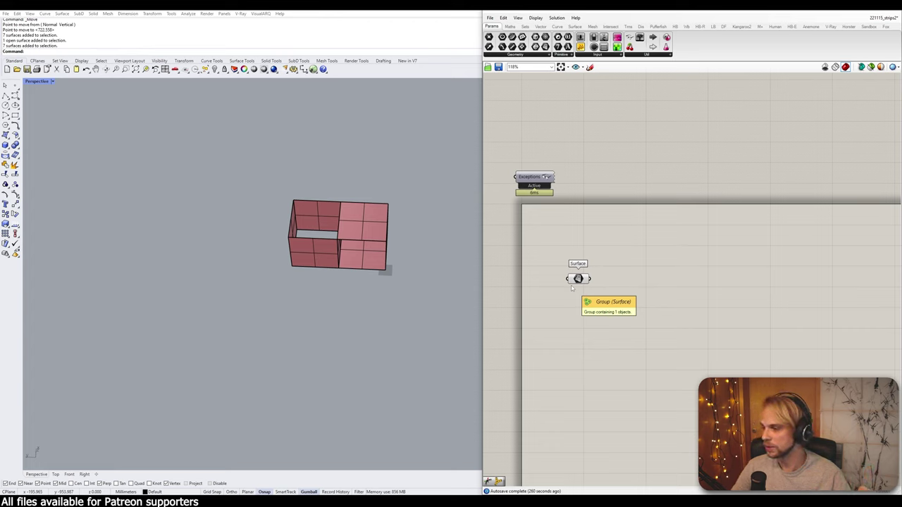
# - Add a Simple Mesh component beside the Surface parameter, feed the surfaces into its Brep input, and inspect its Mesh output
pyautogui.doubleClick(665, 285)
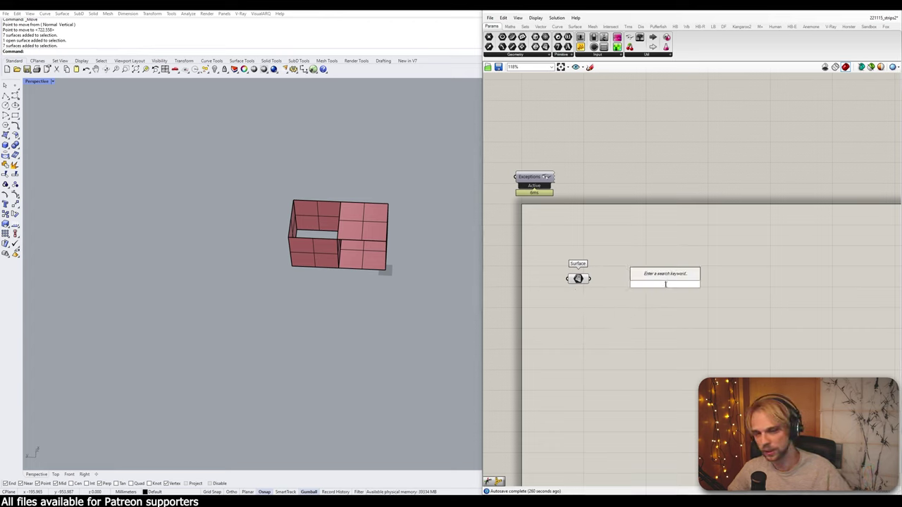
pyautogui.write('simple mesh')
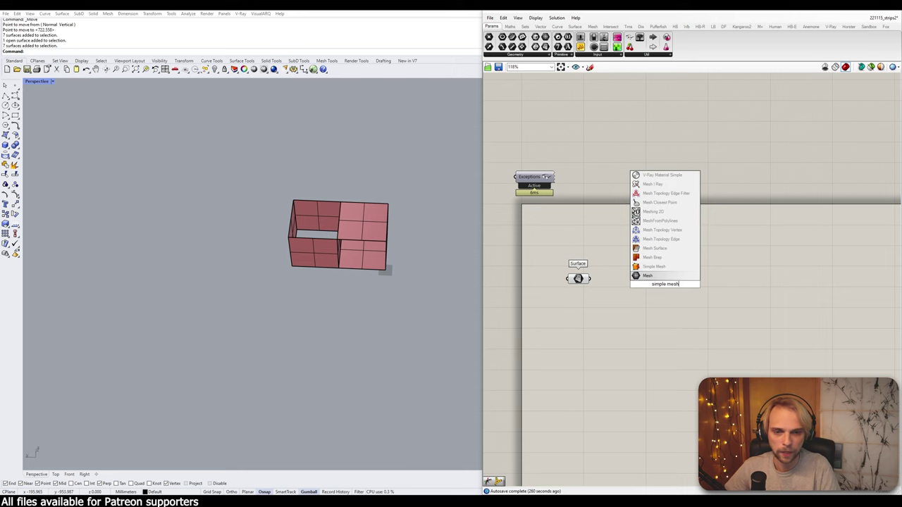
pyautogui.click(654, 266)
pyautogui.scroll(3, 619, 271)
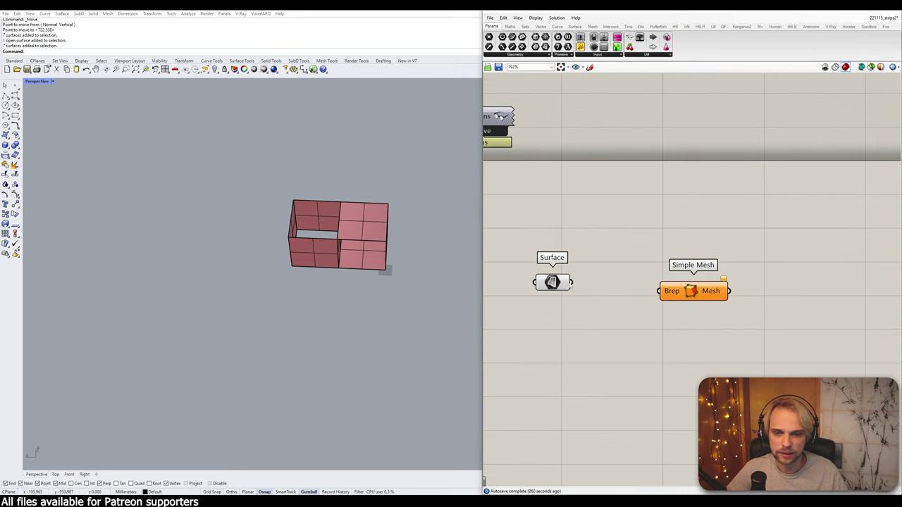
pyautogui.moveTo(572, 283); pyautogui.dragTo(627, 287)
pyautogui.click(600, 243)
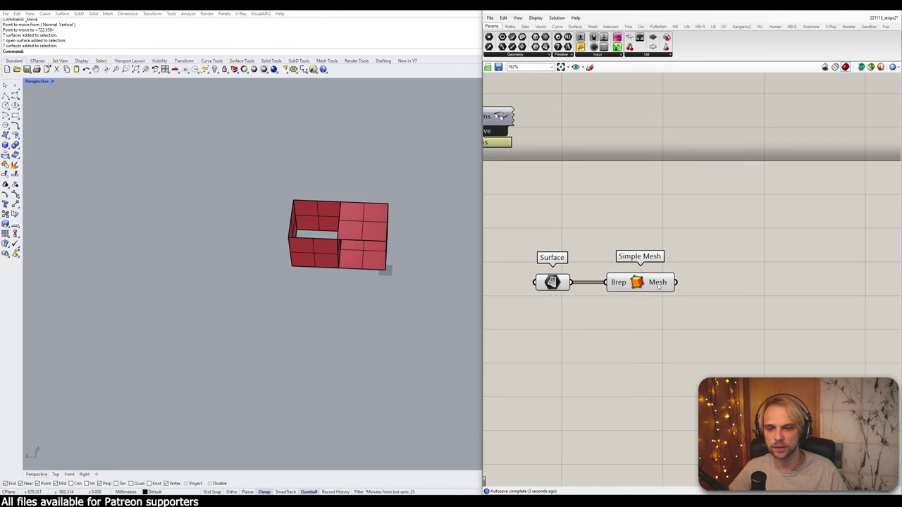
pyautogui.moveTo(658, 284)
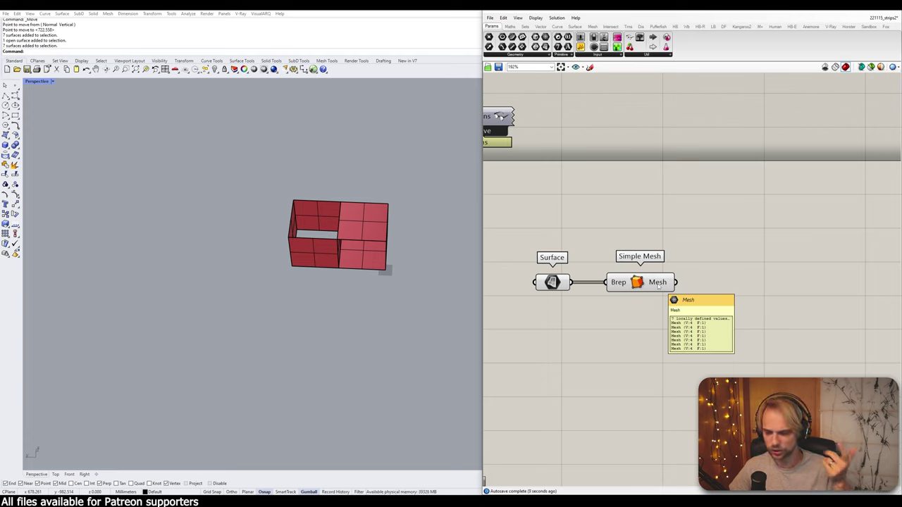
# - Add a Mesh Join component fed by the Simple Mesh output and line it up with the other components
pyautogui.doubleClick(753, 265)
pyautogui.write('join')
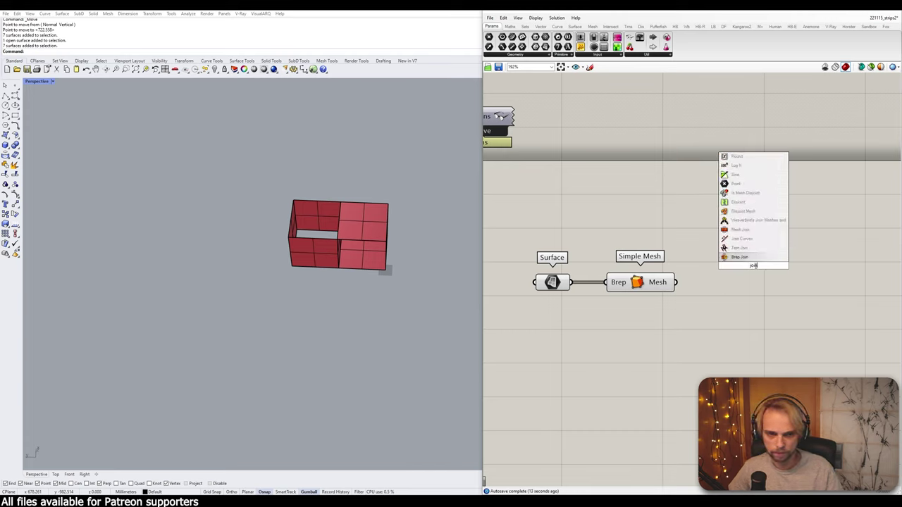
pyautogui.press('Up')
pyautogui.press('Up')
pyautogui.press('Up')
pyautogui.press('Return')
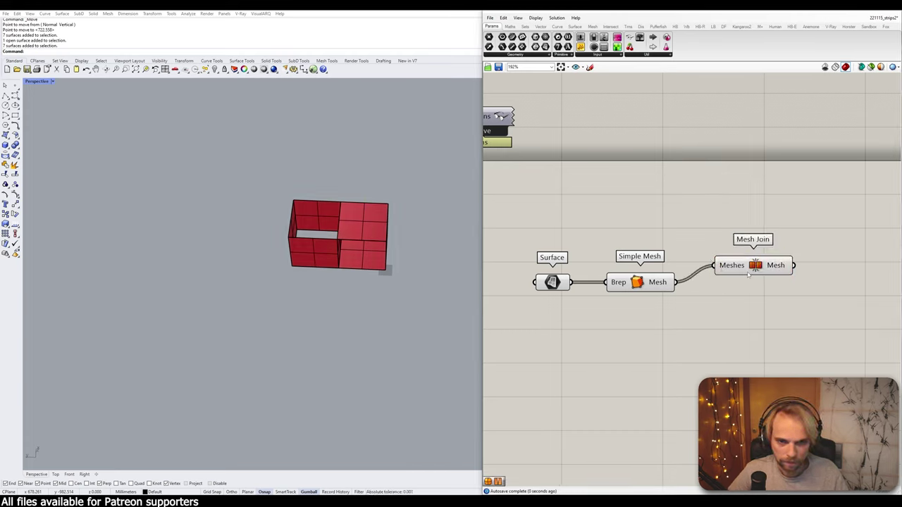
pyautogui.moveTo(747, 275); pyautogui.dragTo(731, 292)
# - Turn off the preview of the Surface and Simple Mesh components
pyautogui.moveTo(675, 311); pyautogui.dragTo(503, 237)
pyautogui.middleClick(503, 238)
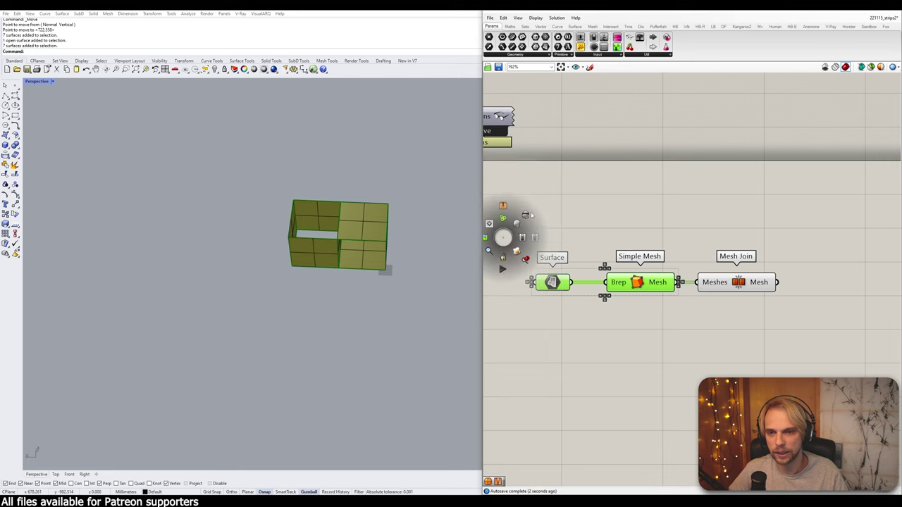
pyautogui.click(529, 215)
pyautogui.click(655, 211)
# - Examine which components follow Mesh Join in the original definition above the frame, and return to the new chain
pyautogui.scroll(-6, 656, 211)
pyautogui.moveTo(655, 210); pyautogui.dragTo(601, 352, button='right')
pyautogui.scroll(6, 641, 249)
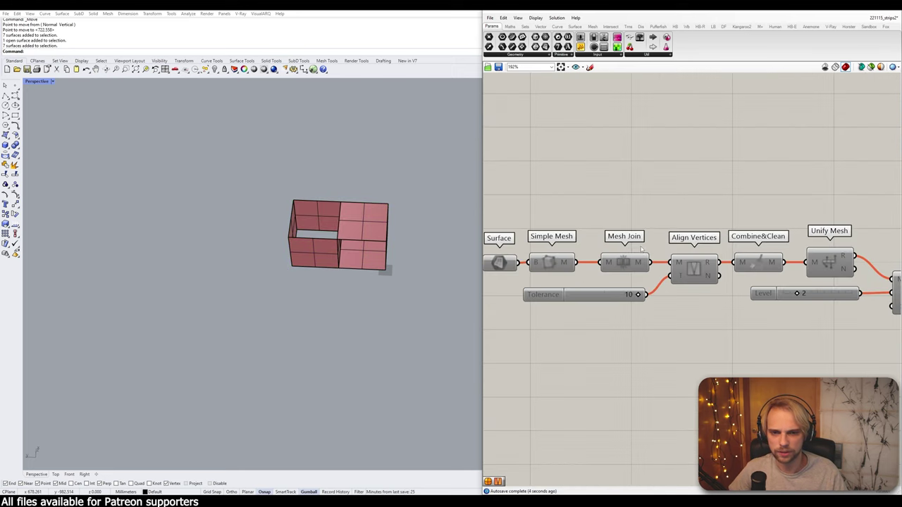
pyautogui.scroll(-10, 642, 249)
pyautogui.scroll(6, 617, 461)
pyautogui.moveTo(617, 461); pyautogui.dragTo(632, 348, button='right')
pyautogui.scroll(2, 632, 342)
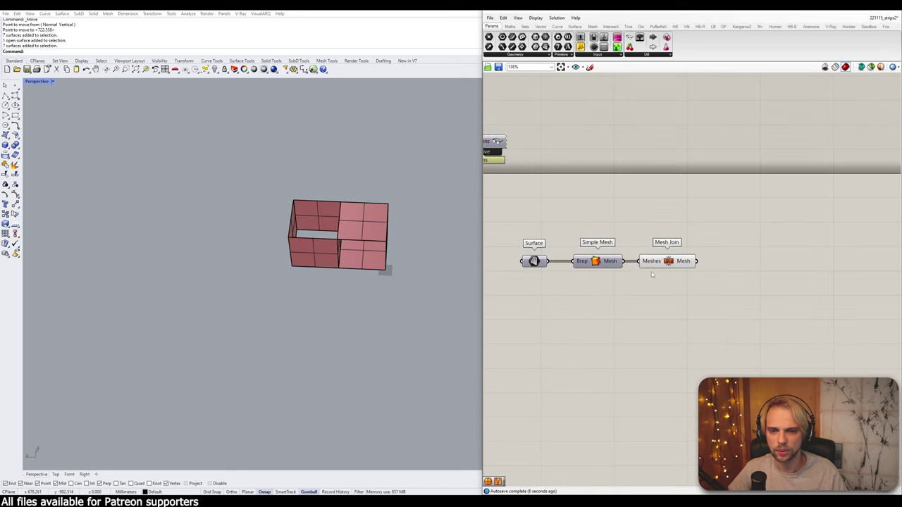
pyautogui.moveTo(651, 275); pyautogui.dragTo(645, 314, button='right')
# - Highlight the Mesh Join result in the Rhino viewport and look closely at the joined squares
pyautogui.click(651, 300)
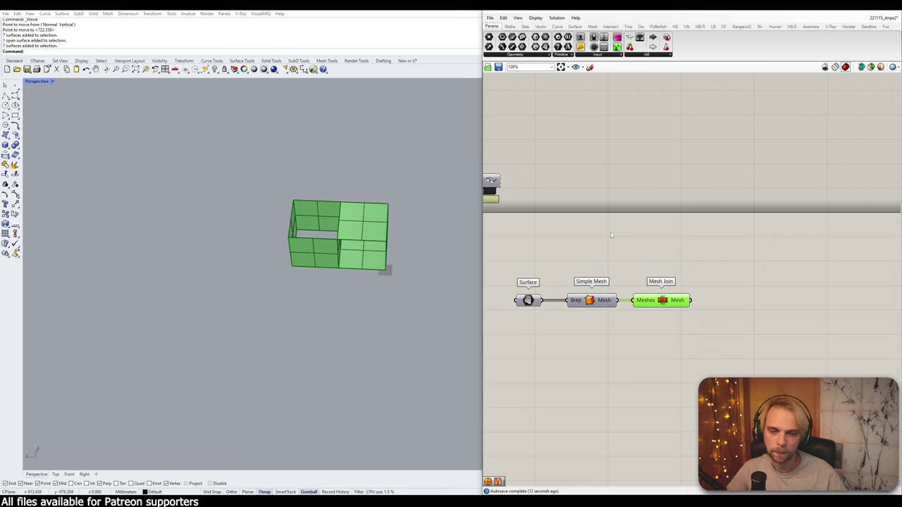
pyautogui.scroll(1, 658, 302)
pyautogui.moveTo(660, 302); pyautogui.dragTo(667, 293)
pyautogui.click(624, 263)
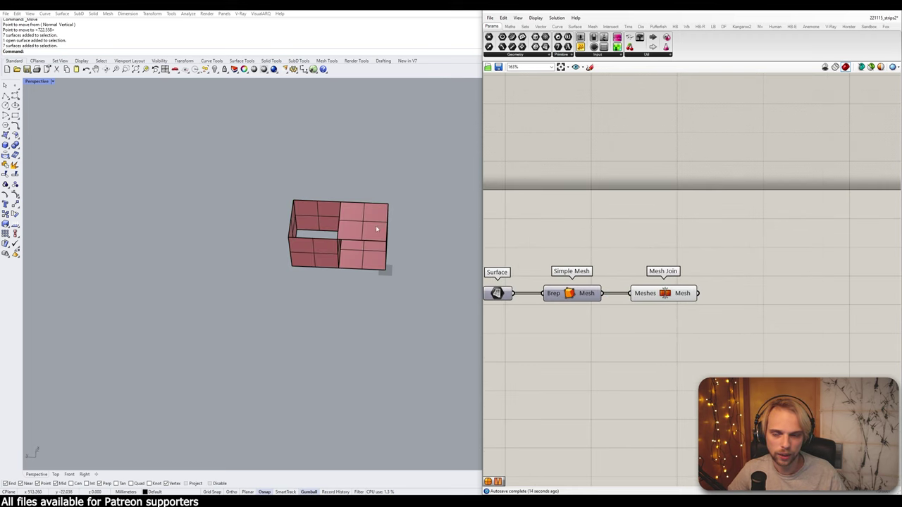
pyautogui.scroll(8, 344, 203)
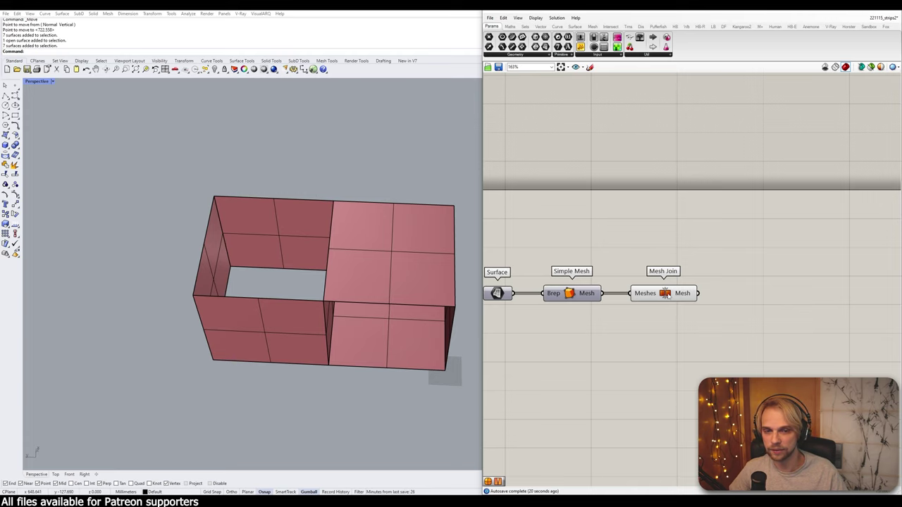
# - Add an Align Vertices component to the canvas after Mesh Join
pyautogui.moveTo(668, 296); pyautogui.dragTo(570, 278, button='right')
pyautogui.doubleClick(679, 296)
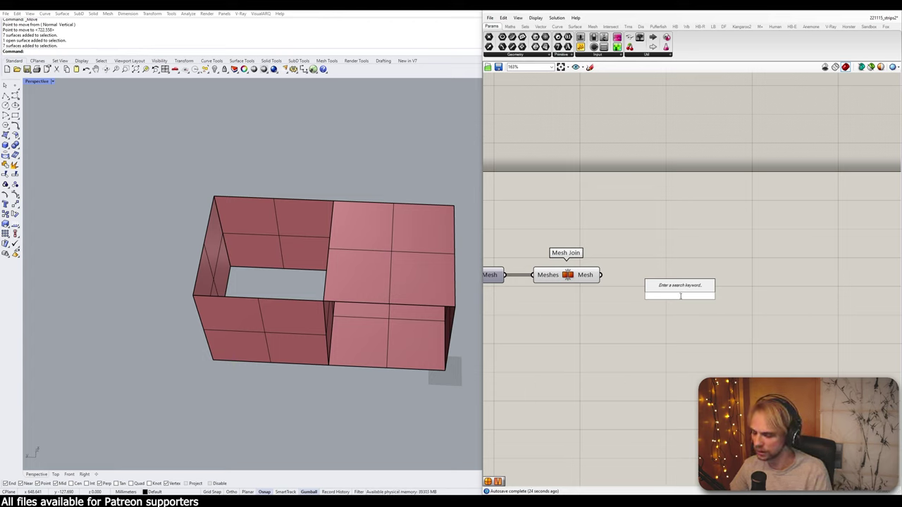
pyautogui.write('aling')
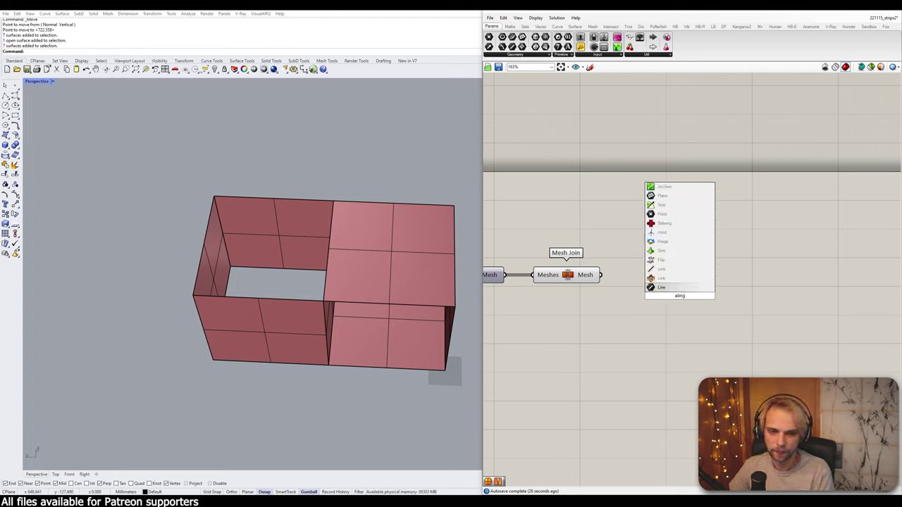
pyautogui.press('BackSpace')
pyautogui.press('BackSpace')
pyautogui.press('BackSpace')
pyautogui.write('ign')
pyautogui.press('Up')
pyautogui.press('Up')
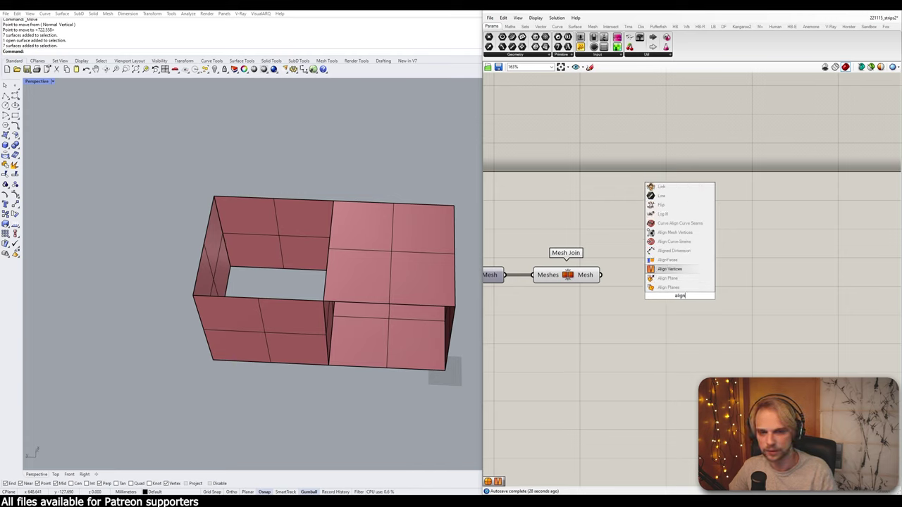
pyautogui.press('Return')
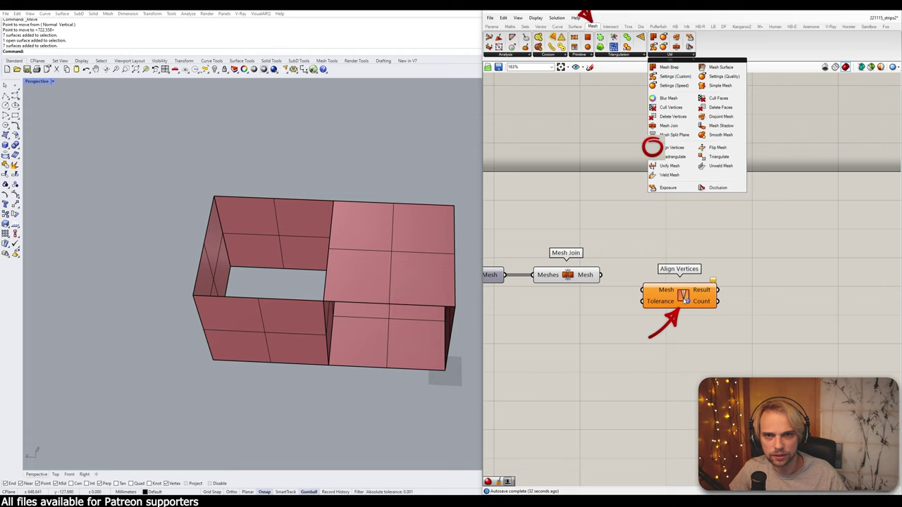
# - Connect the Mesh Join output to the Mesh input of Align Vertices and line the component up with the chain
pyautogui.moveTo(685, 301)
pyautogui.mouseDown()
pyautogui.moveTo(670, 300)
pyautogui.moveTo(678, 290)
pyautogui.mouseUp()
pyautogui.click(604, 265)
pyautogui.moveTo(600, 276); pyautogui.dragTo(635, 276)
pyautogui.moveTo(682, 294); pyautogui.dragTo(687, 292)
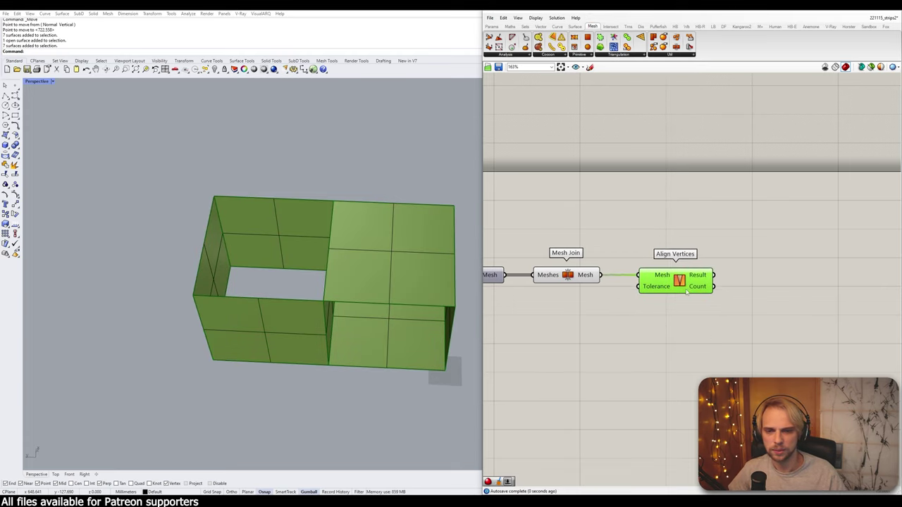
pyautogui.moveTo(682, 296); pyautogui.dragTo(790, 231, button='right')
pyautogui.click(762, 253)
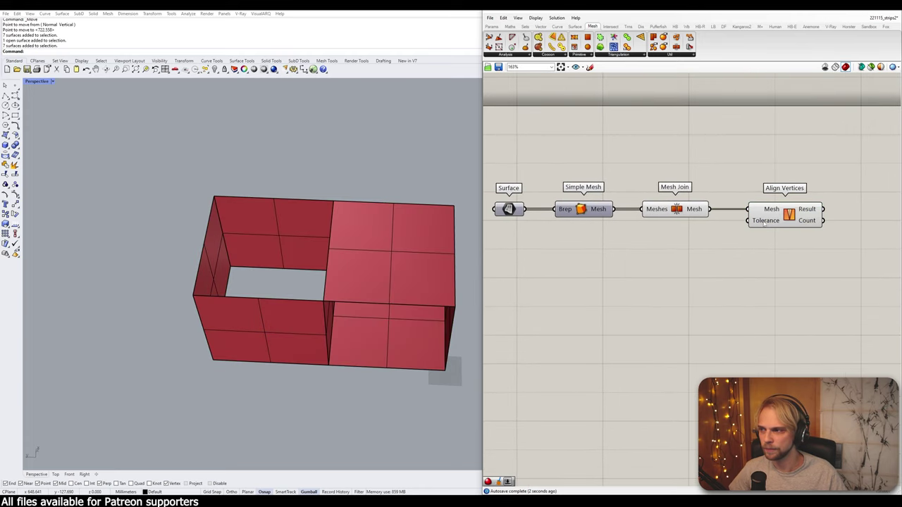
pyautogui.doubleClick(697, 250)
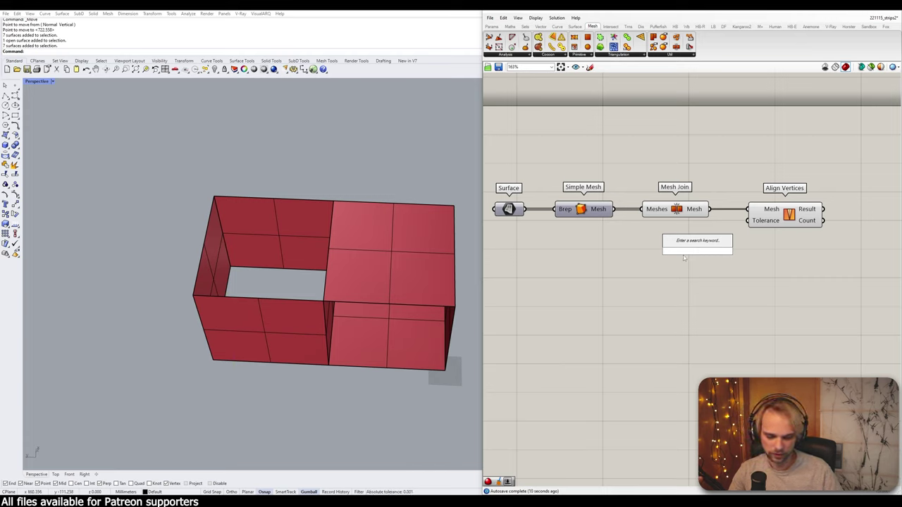
pyautogui.write('10')
pyautogui.press('Return')
pyautogui.moveTo(713, 241); pyautogui.dragTo(707, 231)
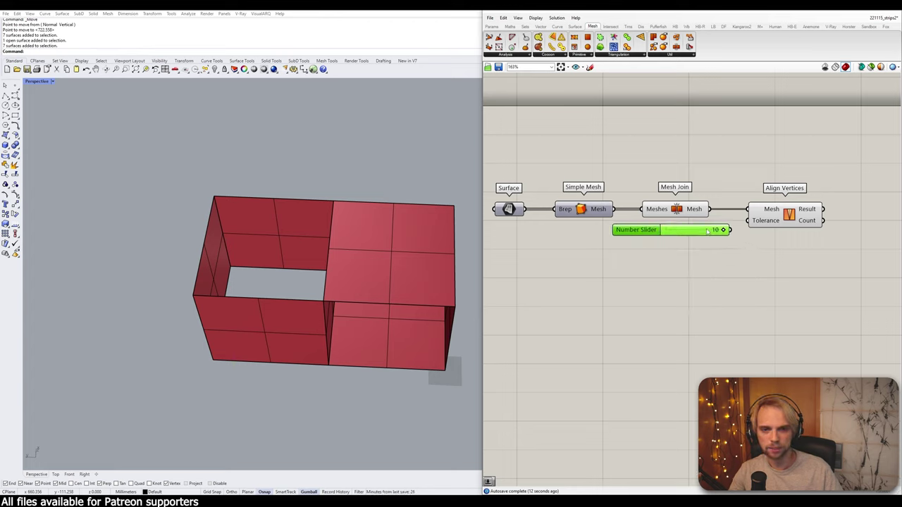
pyautogui.press('Delete')
# - Add a panel containing 10, connect it to the Tolerance input of Align Vertices, and place it beside that input
pyautogui.doubleClick(706, 251)
pyautogui.write('"10')
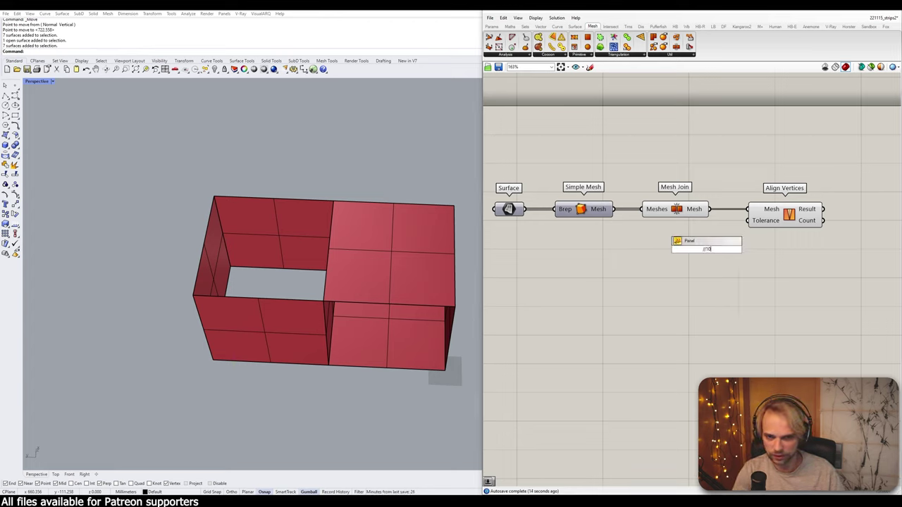
pyautogui.press('Return')
pyautogui.moveTo(719, 249); pyautogui.dragTo(749, 230)
pyautogui.moveTo(704, 255); pyautogui.dragTo(725, 235)
pyautogui.click(752, 252)
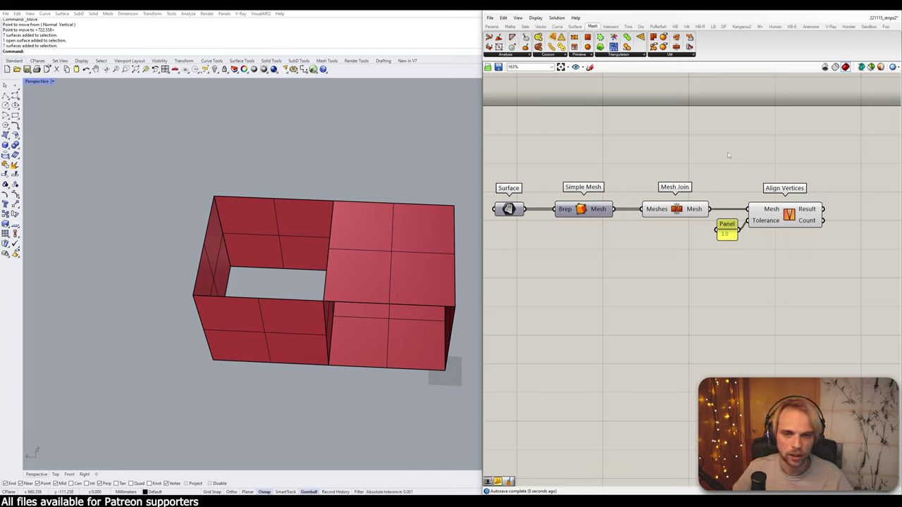
# - Turn off the preview of the Mesh Join component
pyautogui.moveTo(709, 148); pyautogui.dragTo(650, 236)
pyautogui.middleClick(661, 228)
pyautogui.click(683, 205)
pyautogui.click(737, 168)
# - Inspect the Result output of Align Vertices and check which component follows it in the original definition
pyautogui.moveTo(808, 236); pyautogui.dragTo(655, 238, button='right')
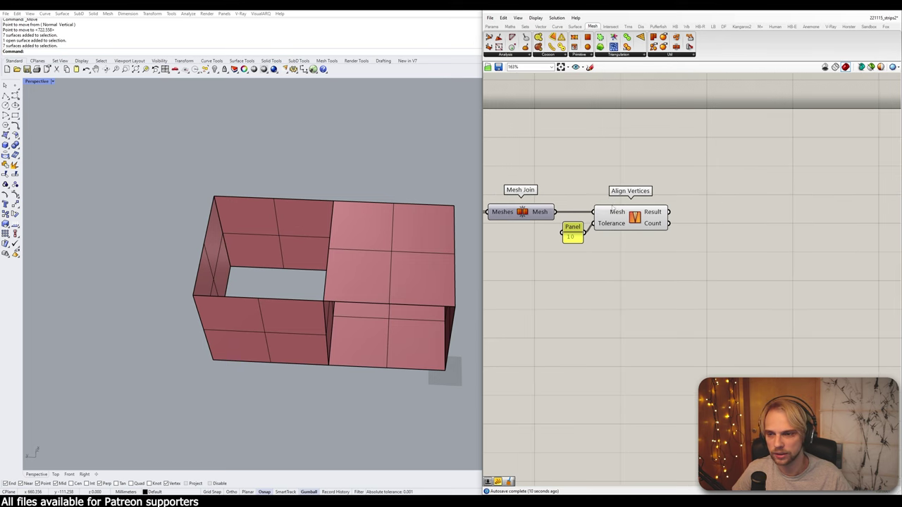
pyautogui.click(657, 225)
pyautogui.moveTo(659, 214)
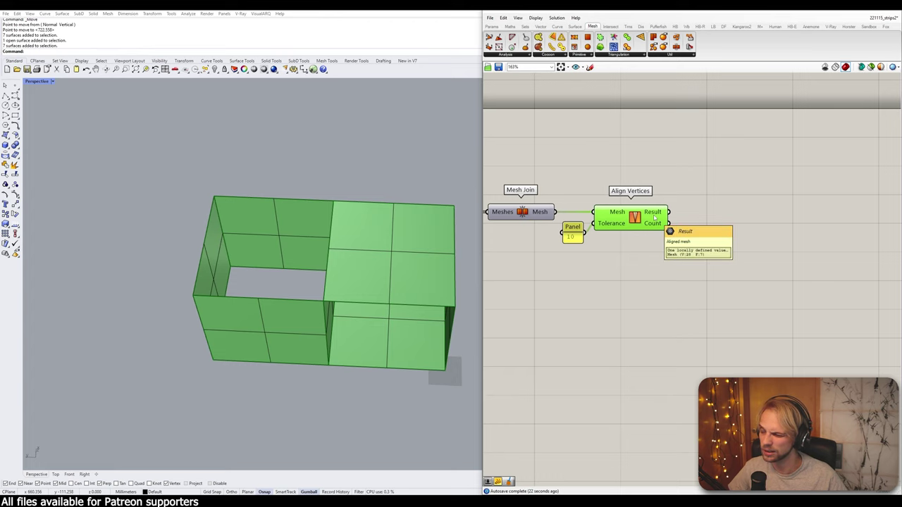
pyautogui.scroll(-7, 654, 218)
pyautogui.moveTo(691, 82); pyautogui.dragTo(684, 175, button='right')
pyautogui.scroll(7, 684, 176)
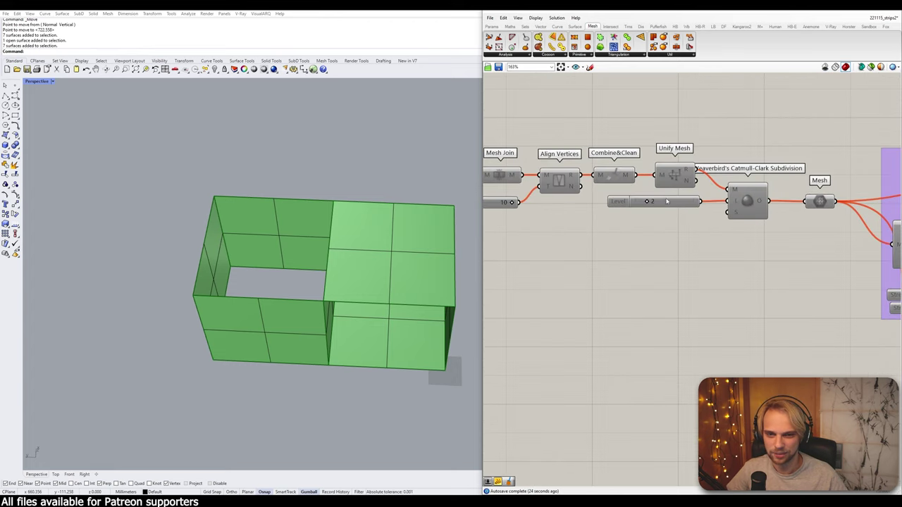
pyautogui.scroll(-3, 666, 225)
pyautogui.scroll(5, 656, 254)
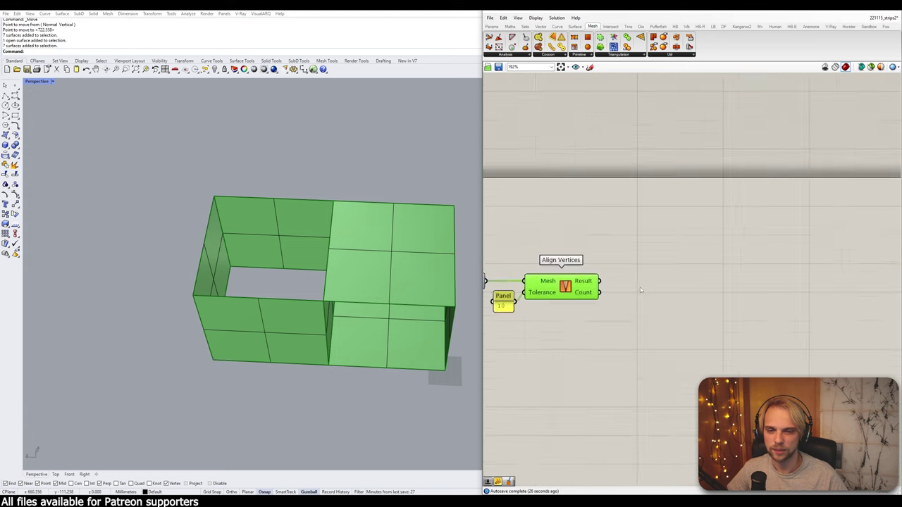
pyautogui.click(656, 254)
pyautogui.doubleClick(656, 254)
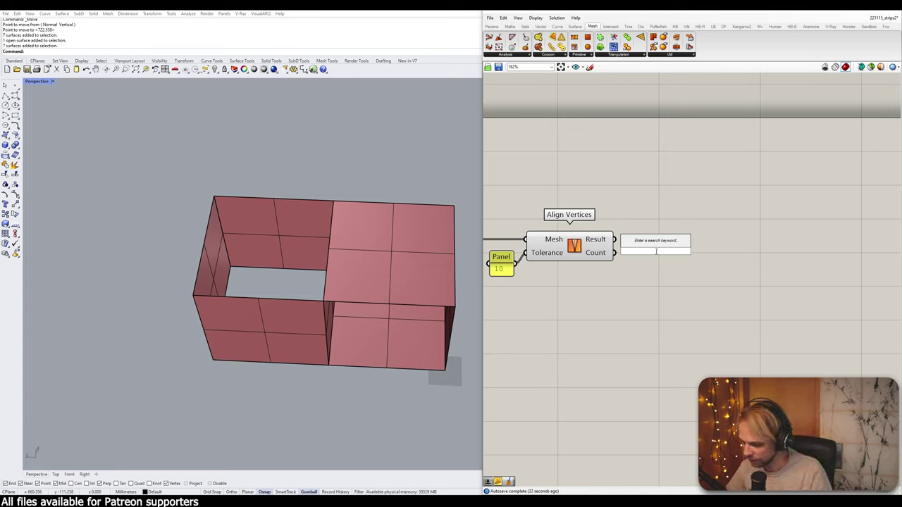
pyautogui.write('com')
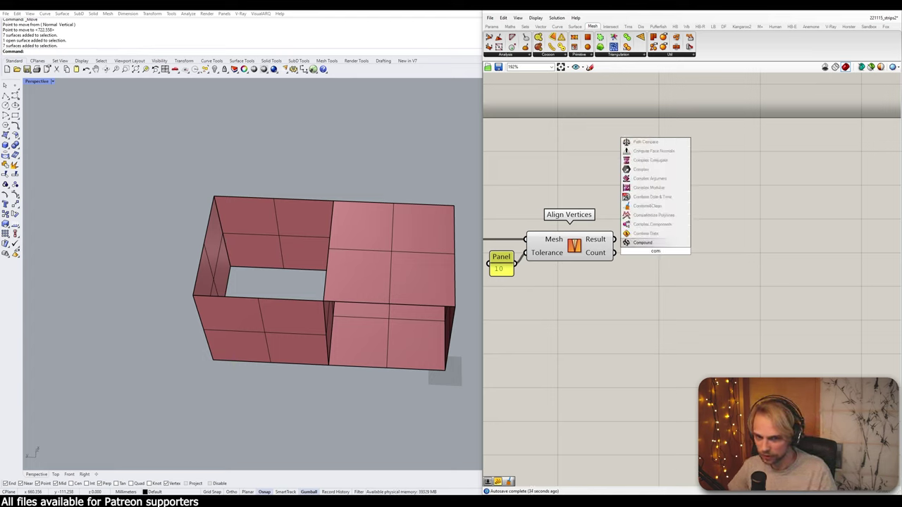
pyautogui.click(650, 215)
pyautogui.scroll(1, 656, 254)
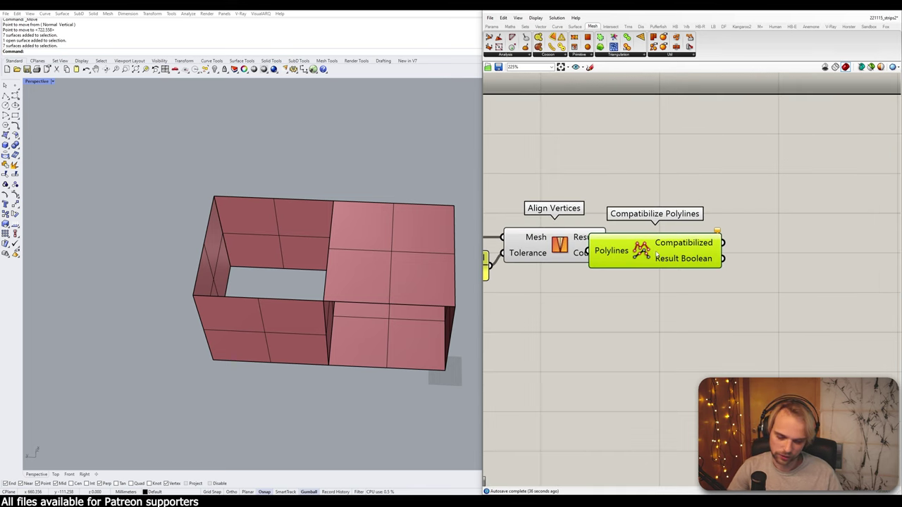
pyautogui.press('Delete')
# - Add a Combine&Clean component after Align Vertices and connect the aligned Result to its Meshes input
pyautogui.doubleClick(656, 251)
pyautogui.write('com')
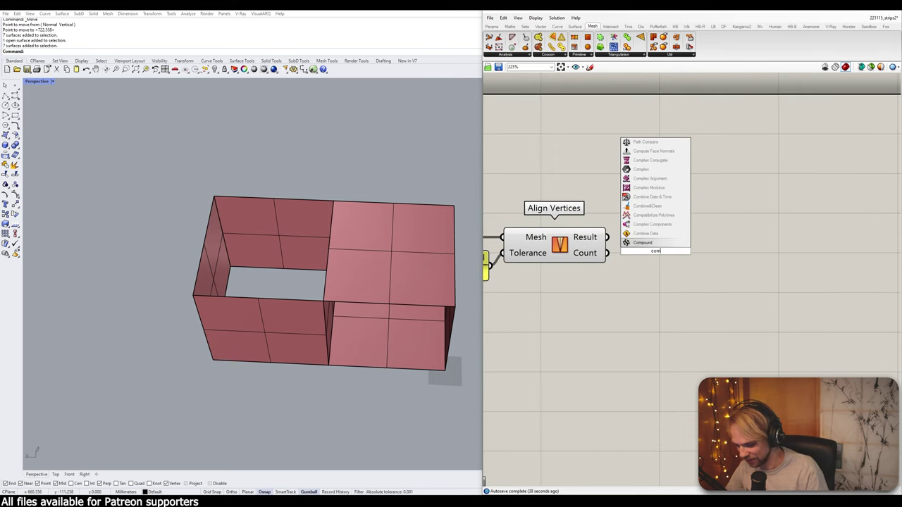
pyautogui.write('bine and cl')
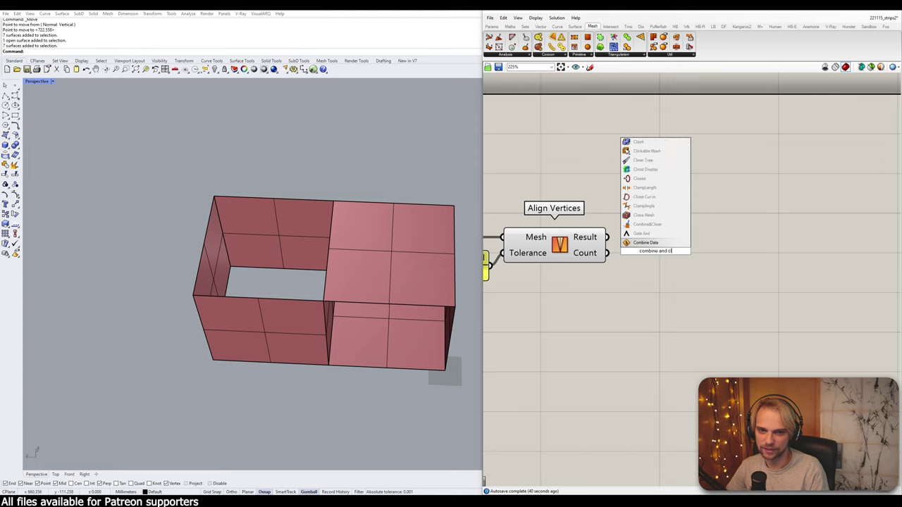
pyautogui.write('ean')
pyautogui.press('Return')
pyautogui.moveTo(658, 253); pyautogui.dragTo(686, 238)
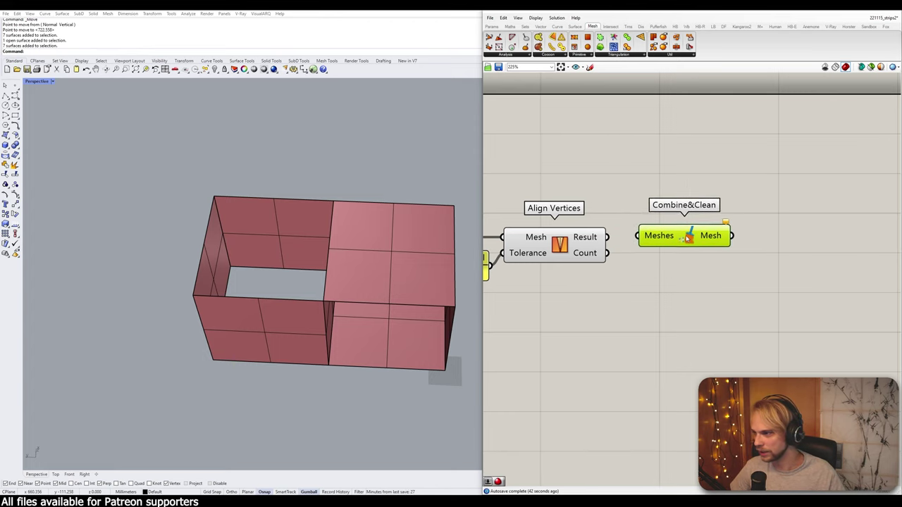
pyautogui.moveTo(607, 236); pyautogui.dragTo(672, 245)
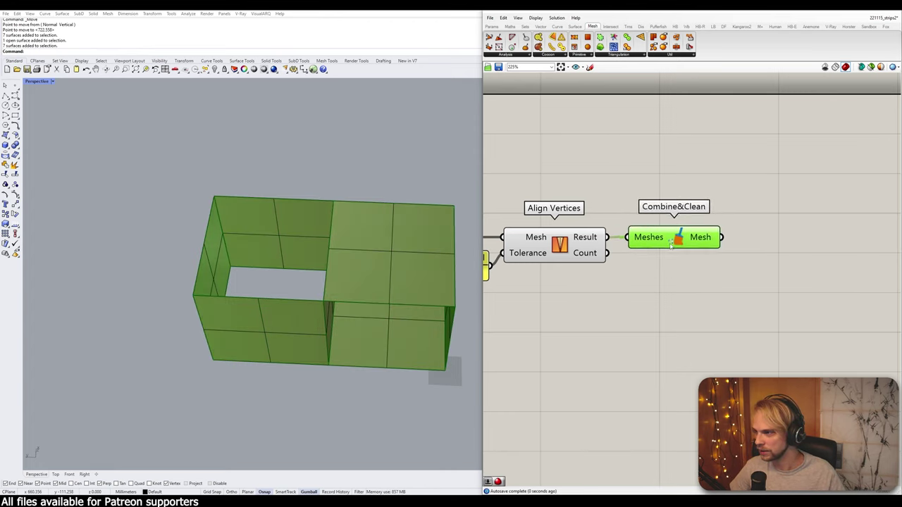
# - Turn off the preview of Align Vertices together with the Mesh Join and tolerance panel before it
pyautogui.scroll(-4, 668, 229)
pyautogui.click(639, 291)
pyautogui.moveTo(627, 288); pyautogui.dragTo(546, 202)
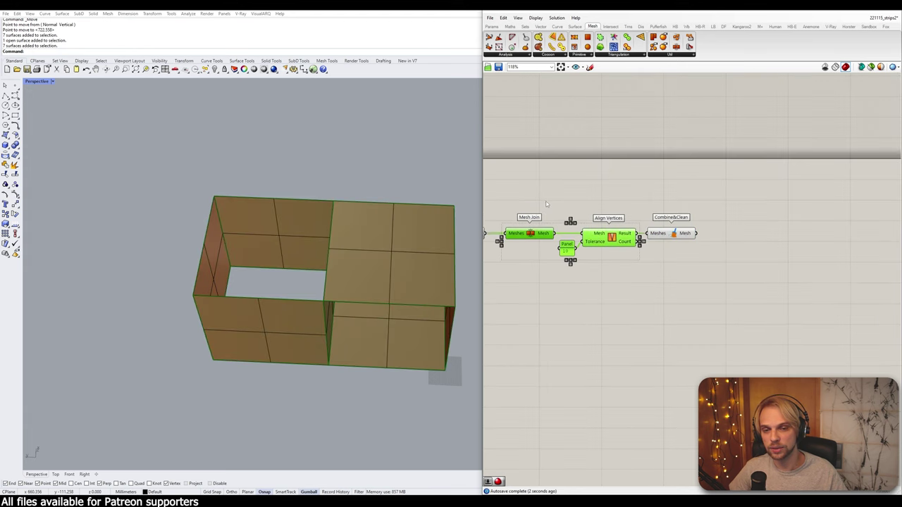
pyautogui.middleClick(546, 201)
pyautogui.click(569, 182)
pyautogui.click(640, 261)
pyautogui.scroll(3, 641, 259)
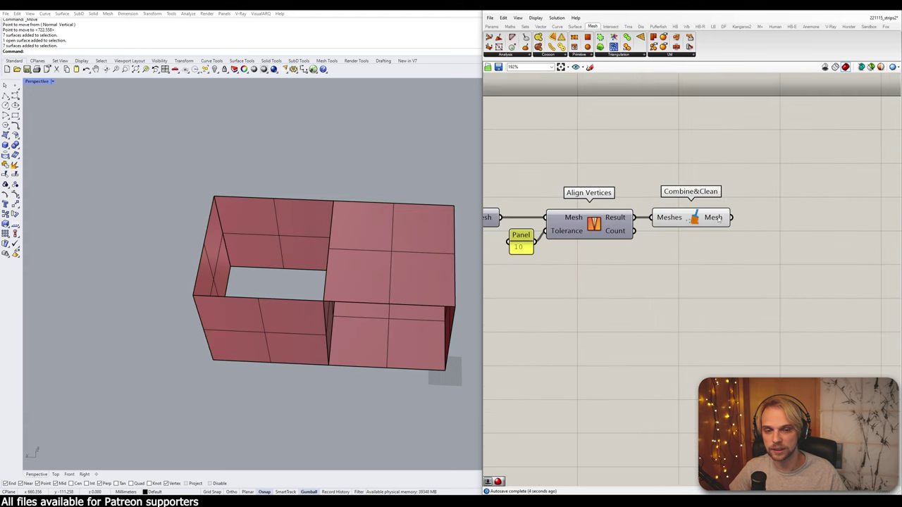
pyautogui.moveTo(714, 217); pyautogui.dragTo(601, 216, button='right')
pyautogui.click(598, 215)
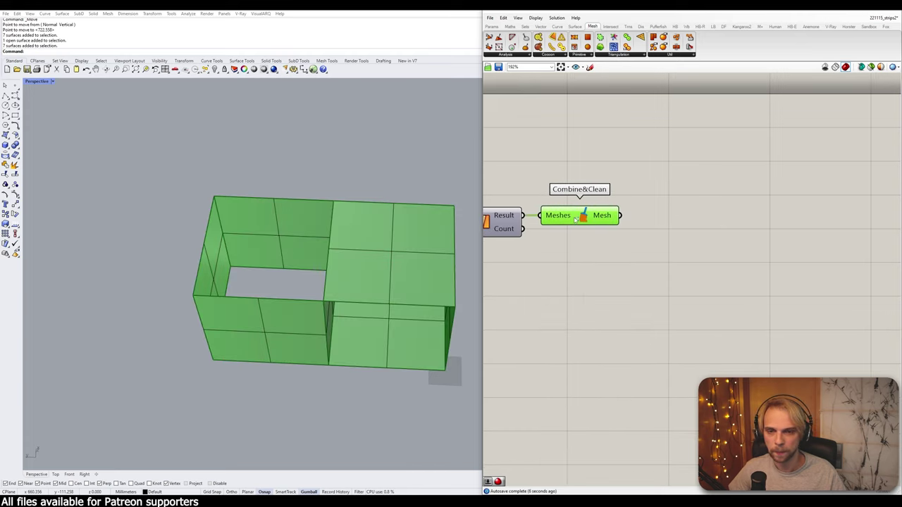
pyautogui.click(675, 253)
pyautogui.doubleClick(682, 239)
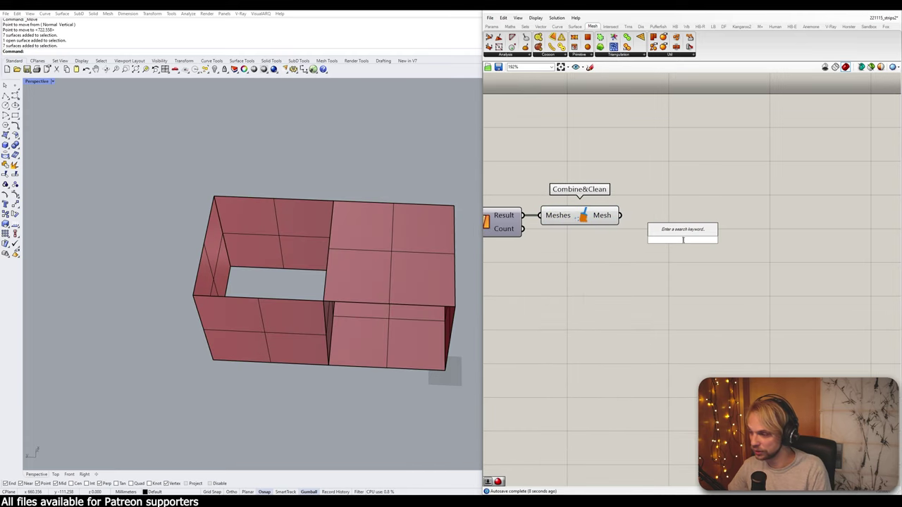
pyautogui.write('cat')
pyautogui.press('Up')
pyautogui.press('Up')
pyautogui.press('Up')
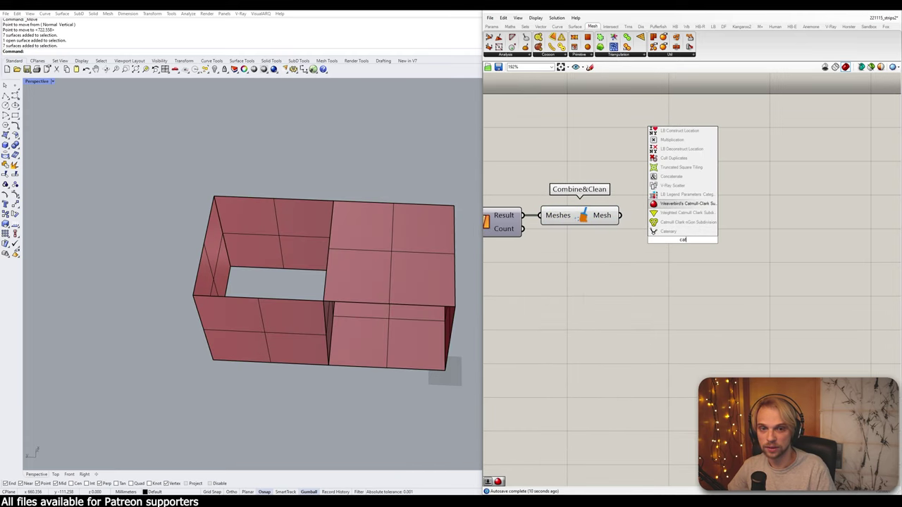
pyautogui.press('Return')
pyautogui.moveTo(684, 243); pyautogui.dragTo(726, 231)
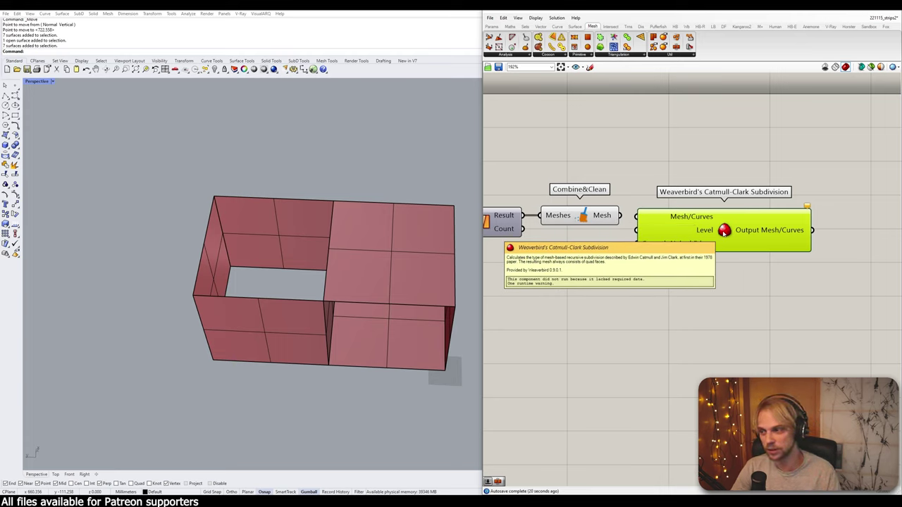
pyautogui.press('Delete')
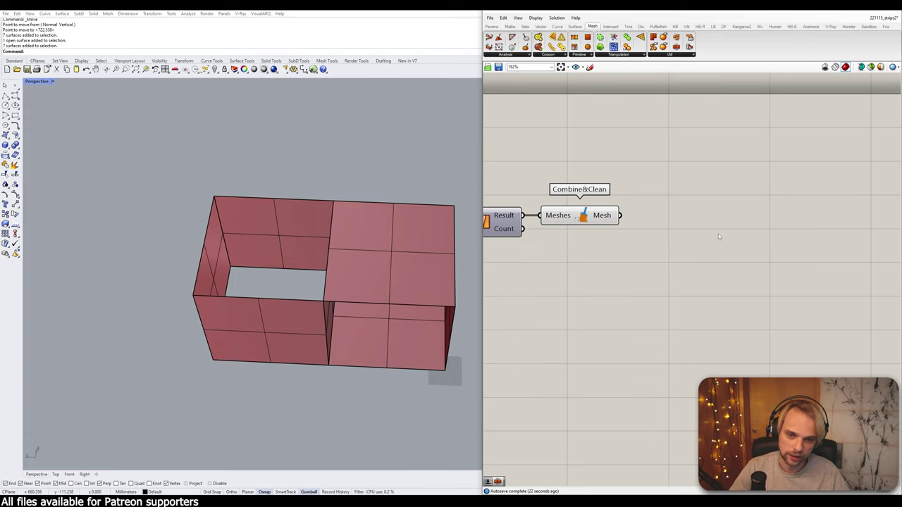
# - Add a Unify Mesh component after Combine&Clean and connect the cleaned mesh to its Mesh input
pyautogui.doubleClick(718, 233)
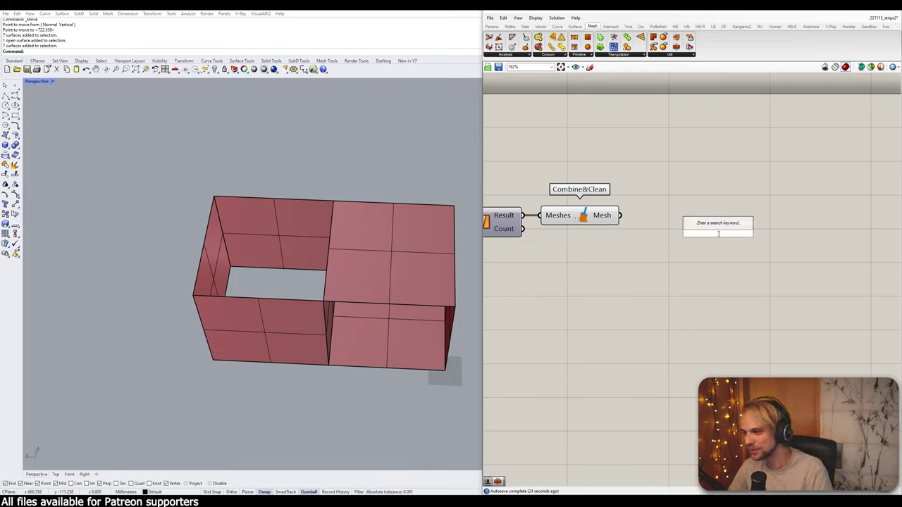
pyautogui.write('unify')
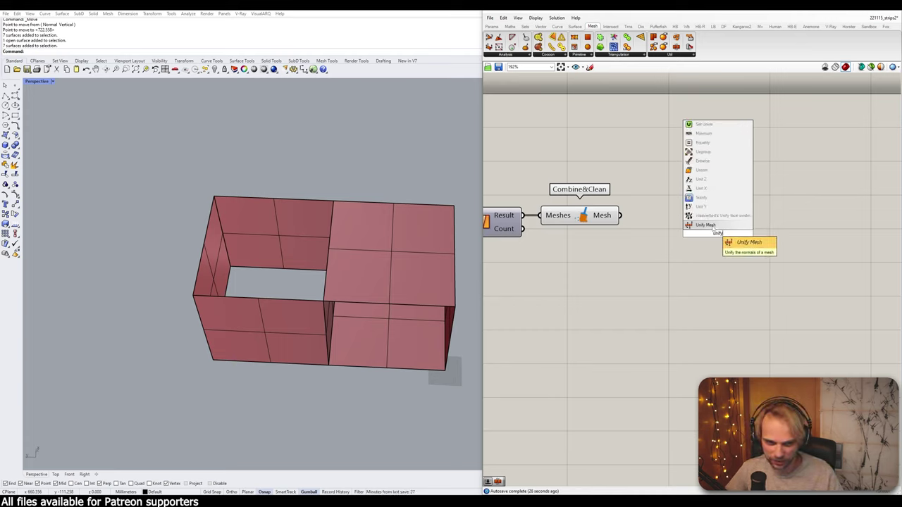
pyautogui.press('Return')
pyautogui.moveTo(620, 215); pyautogui.dragTo(674, 223)
# - Turn off the preview of Combine&Clean while keeping Unify Mesh previewed
pyautogui.moveTo(644, 260); pyautogui.dragTo(533, 197)
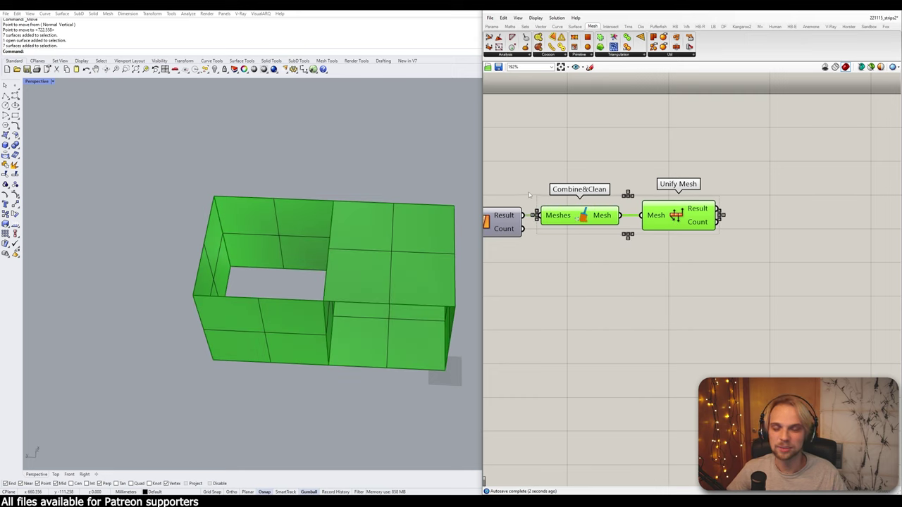
pyautogui.middleClick(528, 192)
pyautogui.click(552, 212)
pyautogui.click(677, 210)
pyautogui.middleClick(679, 209)
pyautogui.click(699, 221)
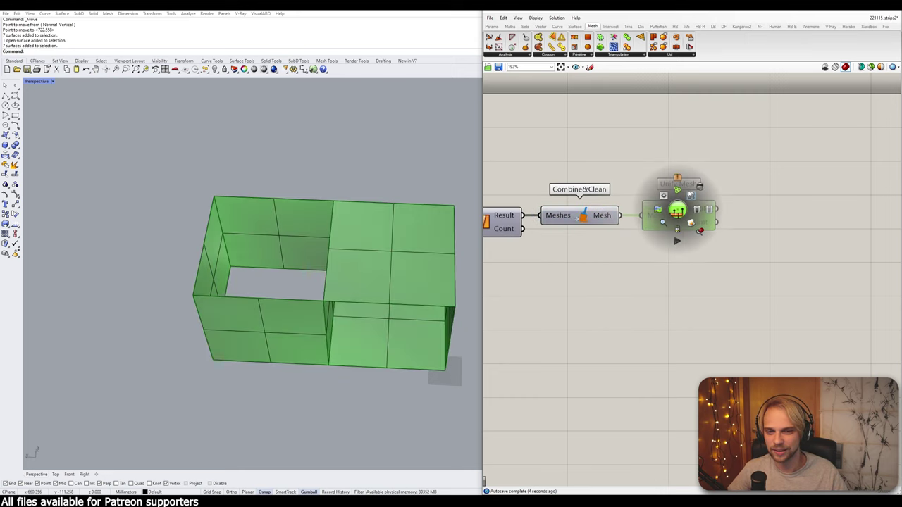
pyautogui.click(740, 212)
# - Add a Weaverbird's Catmull-Clark Subdivision component after Unify Mesh and connect the unified Result to its Mesh/Curves input
pyautogui.moveTo(742, 212); pyautogui.dragTo(633, 212, button='right')
pyautogui.moveTo(590, 210)
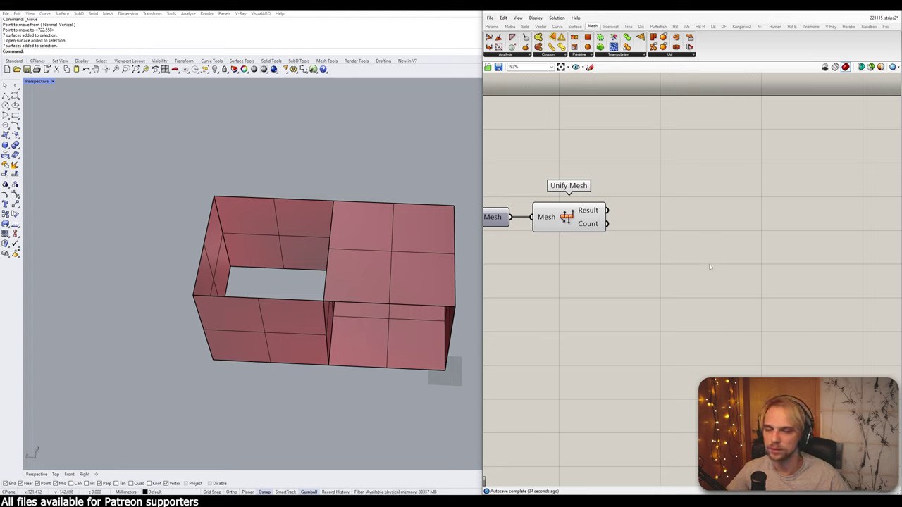
pyautogui.doubleClick(678, 247)
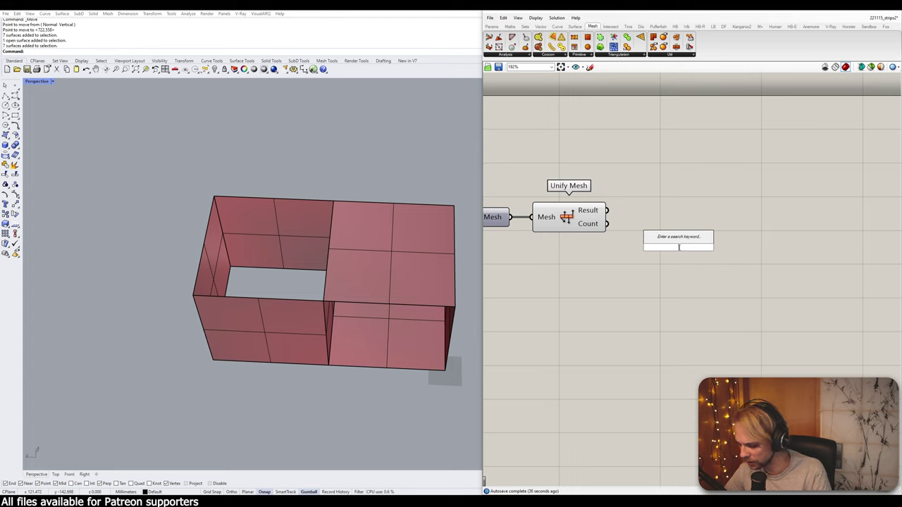
pyautogui.write('catmul')
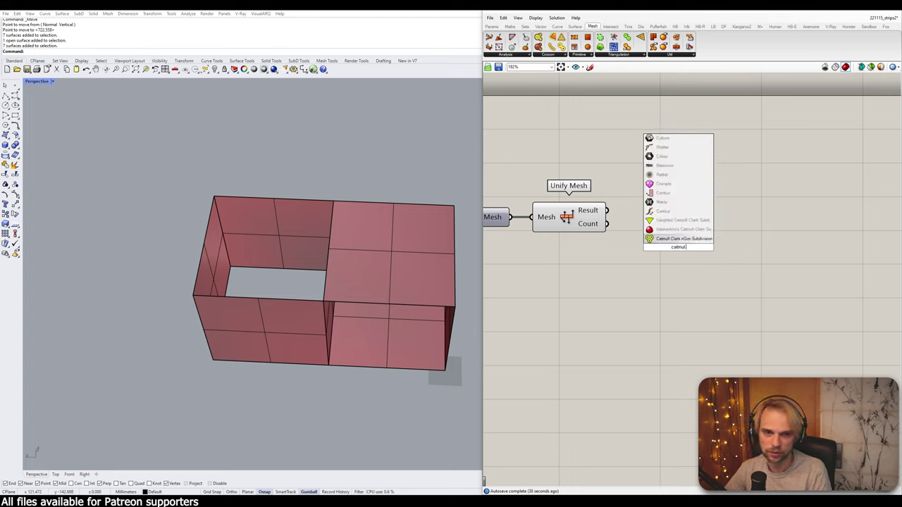
pyautogui.press('Up')
pyautogui.press('Return')
pyautogui.moveTo(681, 248); pyautogui.dragTo(728, 249)
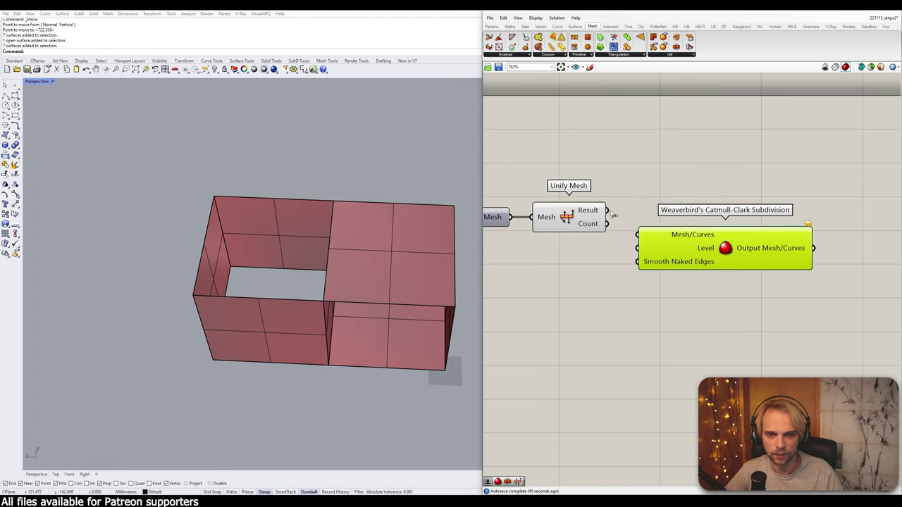
pyautogui.moveTo(608, 212); pyautogui.dragTo(638, 235)
pyautogui.moveTo(687, 260); pyautogui.dragTo(708, 236)
# - Turn off the preview of the Unify Mesh component
pyautogui.click(624, 265)
pyautogui.scroll(-3, 598, 265)
pyautogui.moveTo(596, 265); pyautogui.dragTo(656, 261, button='right')
pyautogui.moveTo(656, 261); pyautogui.dragTo(539, 191)
pyautogui.middleClick(539, 191)
pyautogui.click(539, 216)
pyautogui.click(606, 181)
pyautogui.moveTo(560, 209); pyautogui.dragTo(653, 203, button='right')
# - Hide the original square surfaces in the Rhino perspective viewport
pyautogui.scroll(-2, 342, 322)
pyautogui.keyDown('shift'); pyautogui.moveTo(382, 305); pyautogui.dragTo(320, 261, button='right'); pyautogui.keyUp('shift')
pyautogui.moveTo(409, 345); pyautogui.dragTo(84, 136)
pyautogui.hotkey('ctrl', 'h')
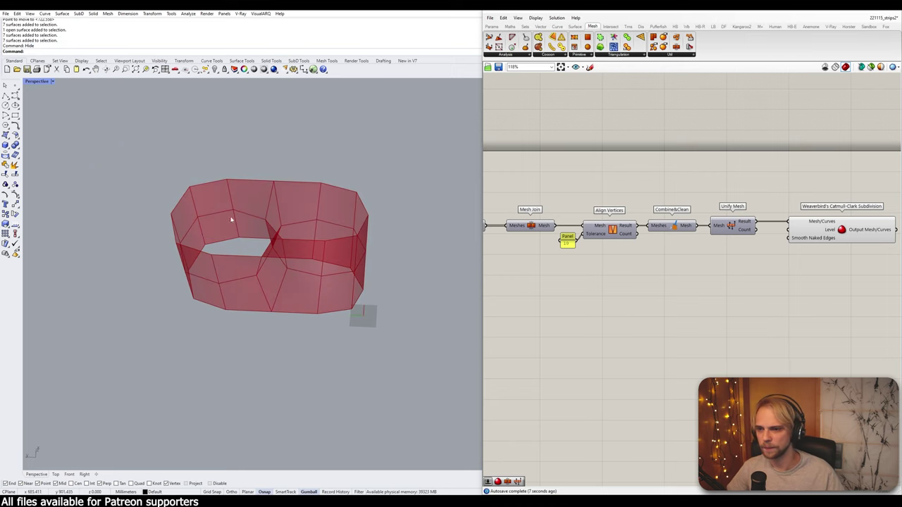
pyautogui.moveTo(231, 220); pyautogui.dragTo(219, 205, button='right')
# - Add a number slider set to 3 and connect it to the Level input of the Catmull-Clark Subdivision
pyautogui.moveTo(713, 251); pyautogui.dragTo(694, 257, button='right')
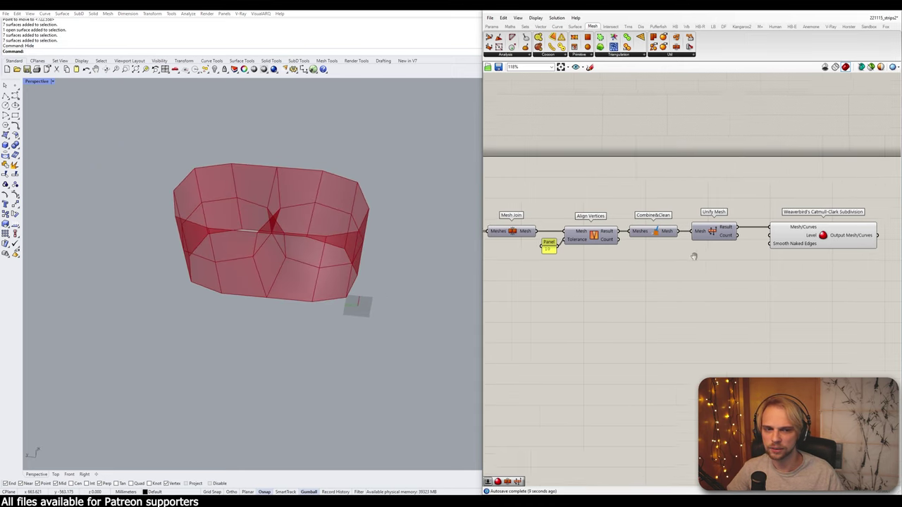
pyautogui.scroll(3, 694, 257)
pyautogui.doubleClick(679, 264)
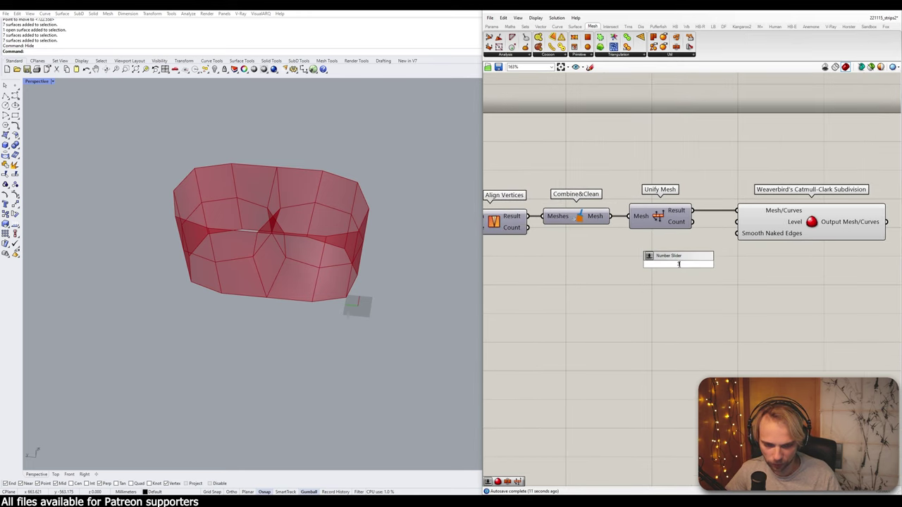
pyautogui.write('3')
pyautogui.press('Return')
pyautogui.moveTo(705, 245); pyautogui.dragTo(763, 232)
pyautogui.click(742, 259)
pyautogui.moveTo(742, 260); pyautogui.dragTo(592, 280, button='right')
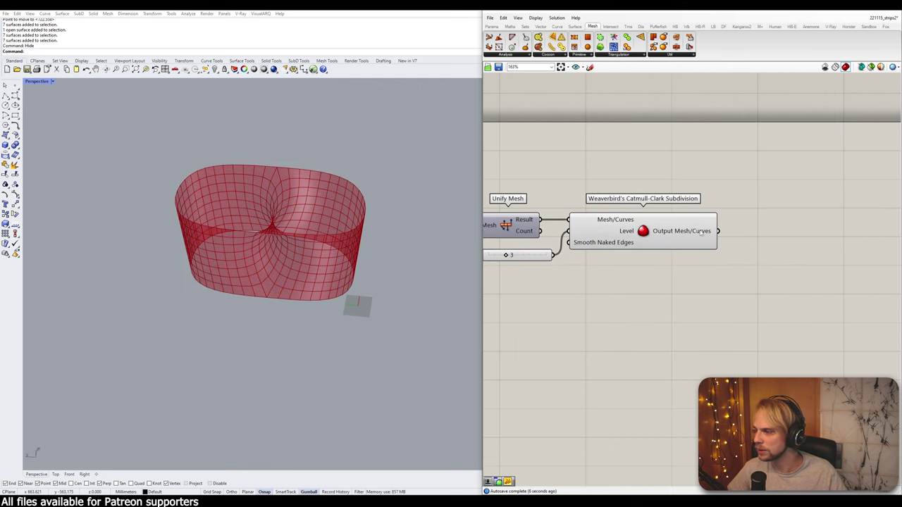
# - Examine the subdivided mesh from several sides and check which part follows the subdivision in the original definition
pyautogui.moveTo(343, 246); pyautogui.dragTo(296, 236, button='right')
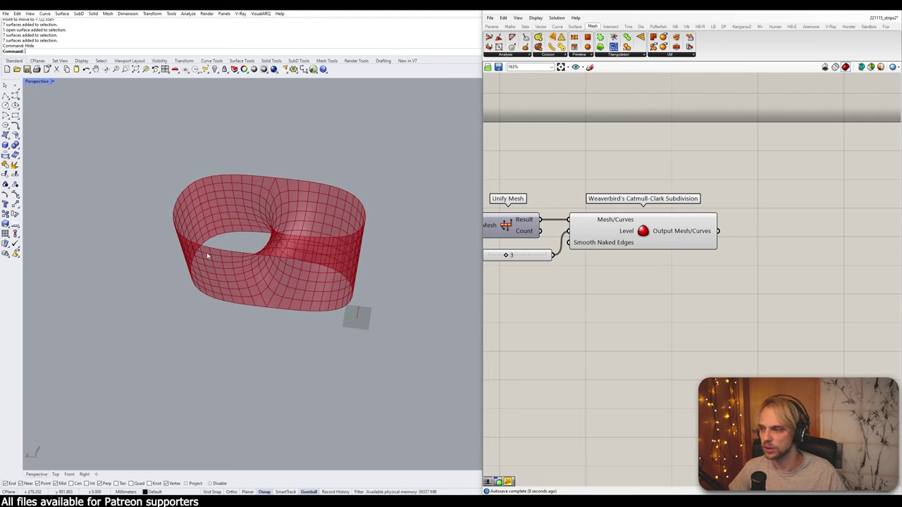
pyautogui.scroll(-4, 294, 188)
pyautogui.moveTo(295, 189); pyautogui.dragTo(317, 234, button='right')
pyautogui.scroll(6, 261, 236)
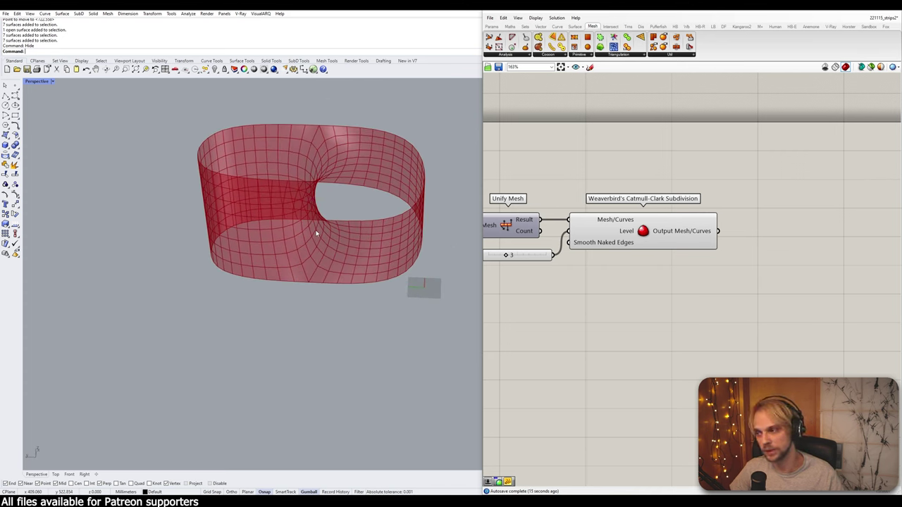
pyautogui.scroll(-7, 768, 248)
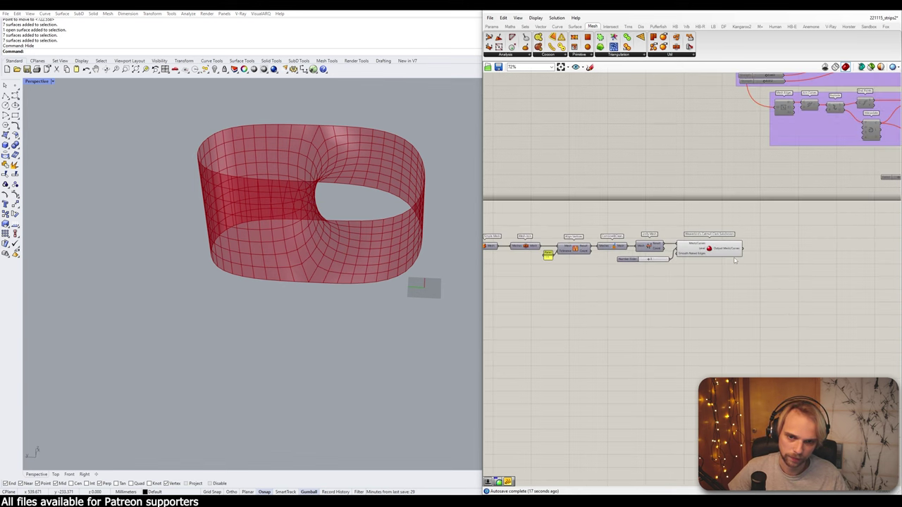
pyautogui.scroll(3, 768, 248)
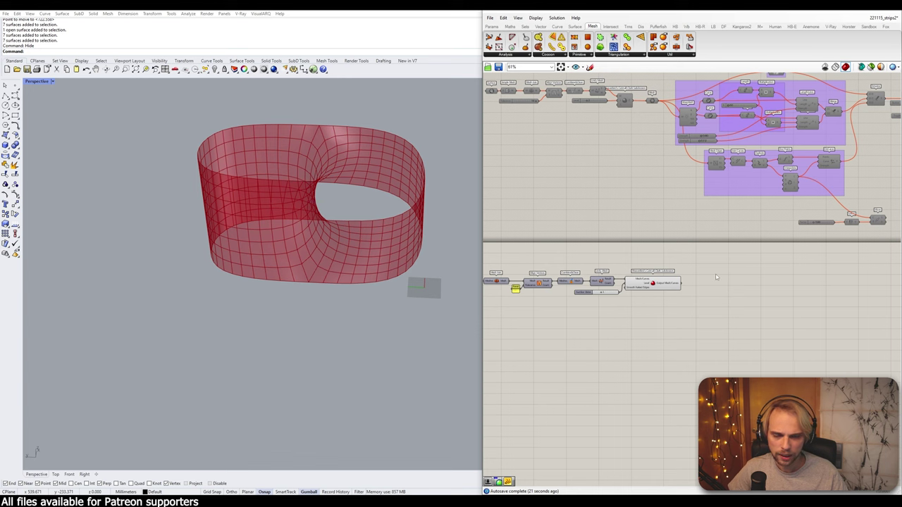
pyautogui.scroll(3, 725, 290)
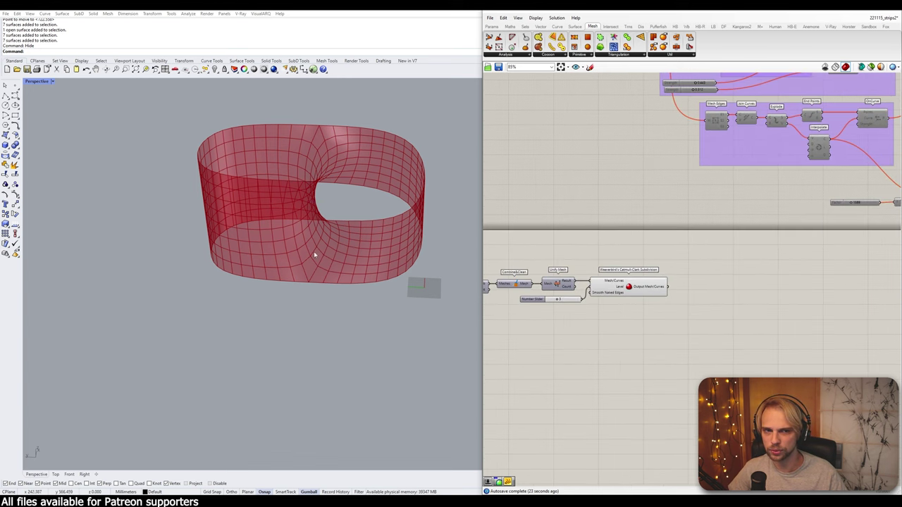
pyautogui.scroll(-7, 743, 307)
# - Add a Kangaroo Solver component in the empty canvas area beyond the Catmull-Clark Subdivision
pyautogui.moveTo(760, 292); pyautogui.dragTo(554, 221)
pyautogui.scroll(4, 705, 246)
pyautogui.click(724, 239)
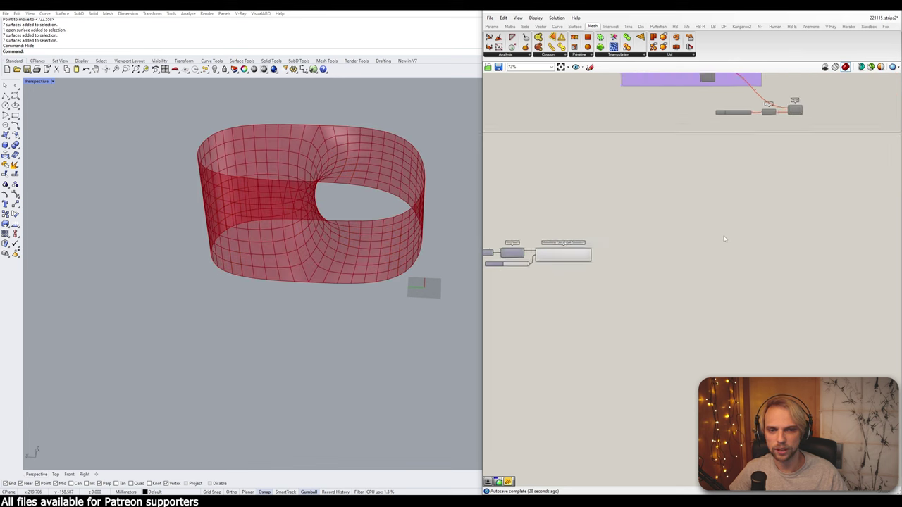
pyautogui.scroll(3, 724, 239)
pyautogui.doubleClick(679, 257)
pyautogui.write('s')
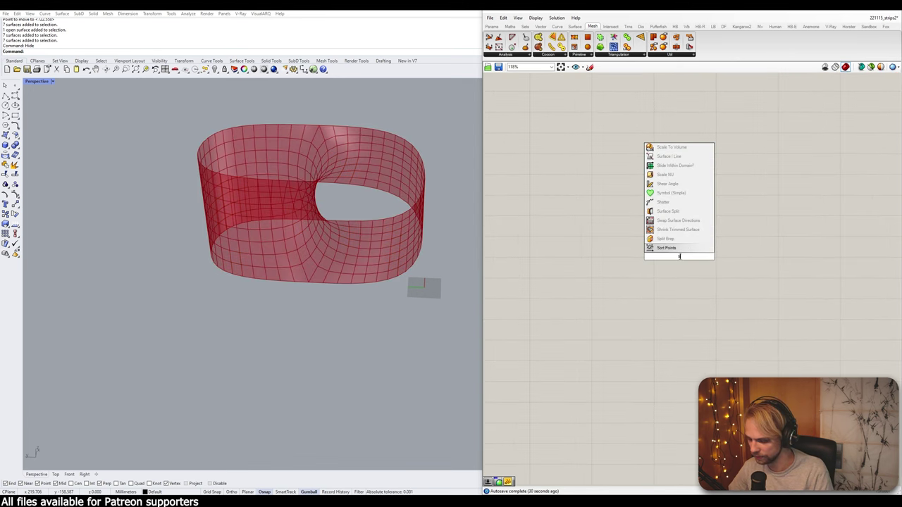
pyautogui.write('olver')
pyautogui.press('Return')
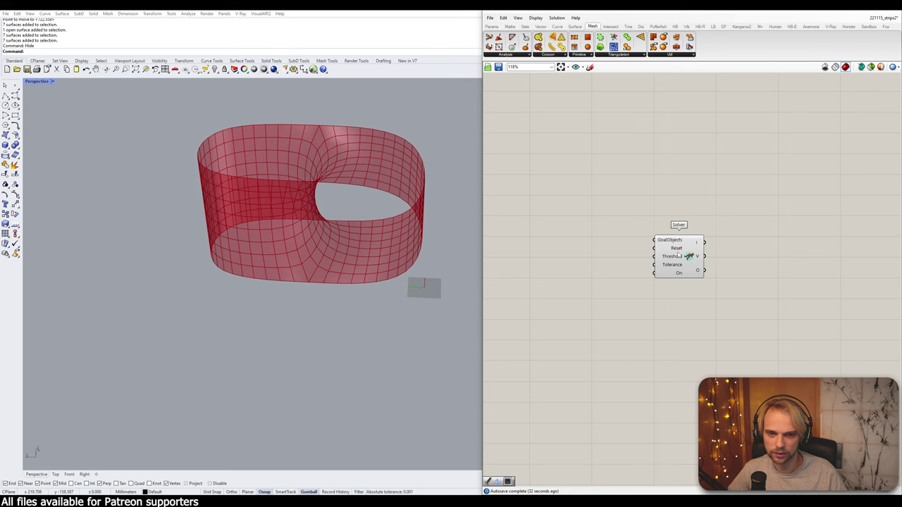
# - Add a Button, connect it to the Solver's Reset input, and place it beside that input
pyautogui.scroll(2, 680, 257)
pyautogui.doubleClick(571, 246)
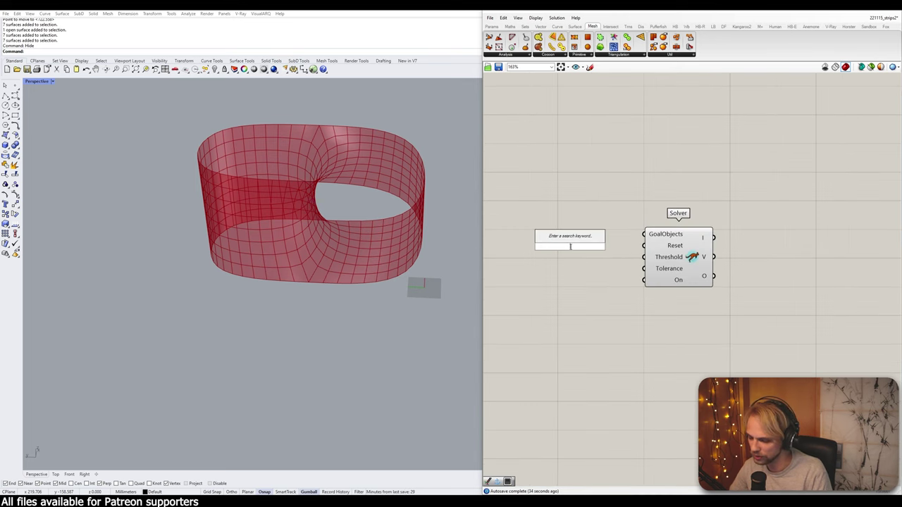
pyautogui.write('button')
pyautogui.press('Return')
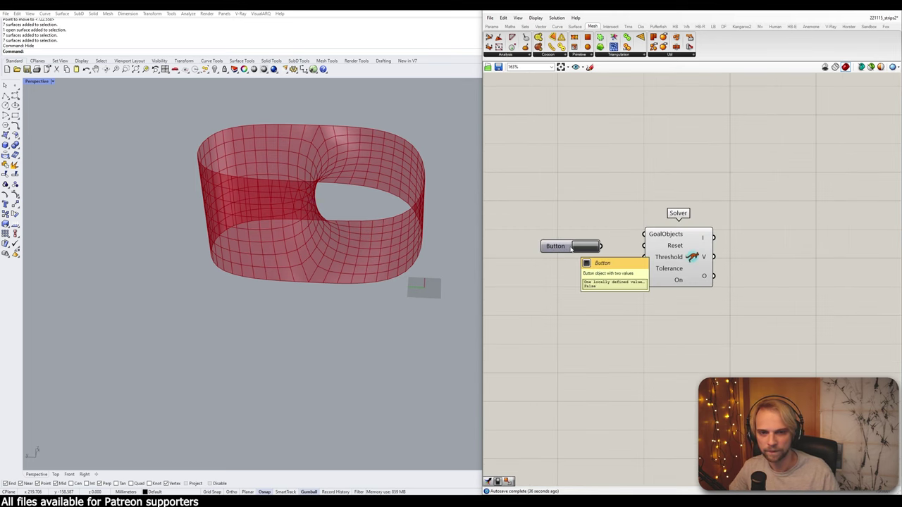
pyautogui.moveTo(601, 246); pyautogui.dragTo(644, 245)
pyautogui.moveTo(579, 251); pyautogui.dragTo(607, 250)
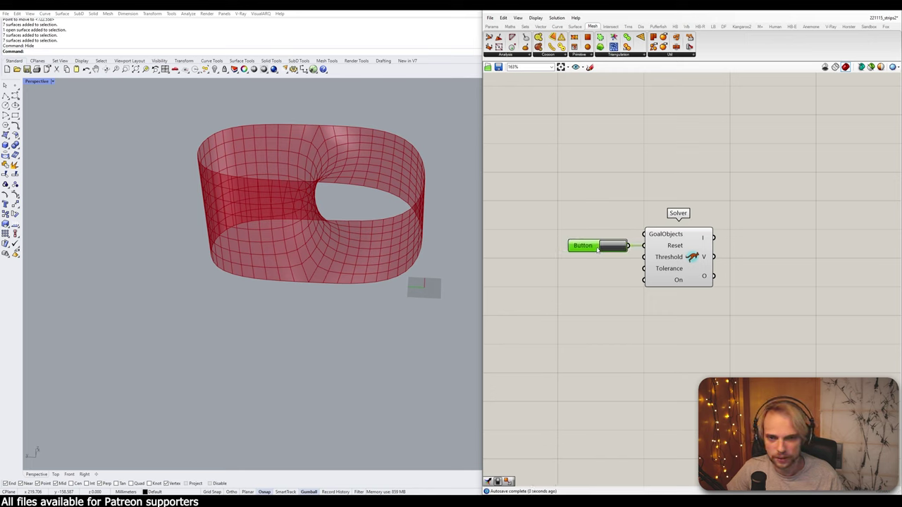
# - Add a Boolean Toggle, connect it to the Solver's On input, and line it up with that input
pyautogui.doubleClick(577, 302)
pyautogui.write('toggle')
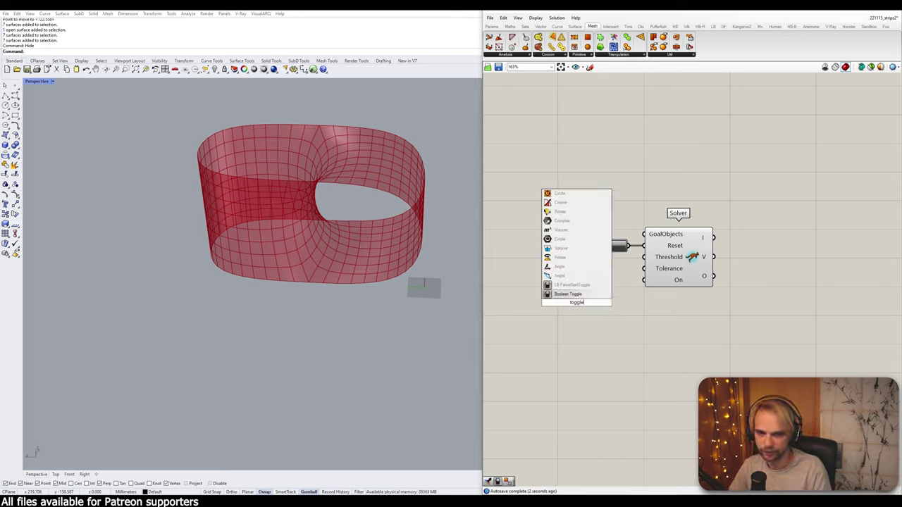
pyautogui.press('Return')
pyautogui.moveTo(620, 302); pyautogui.dragTo(644, 279)
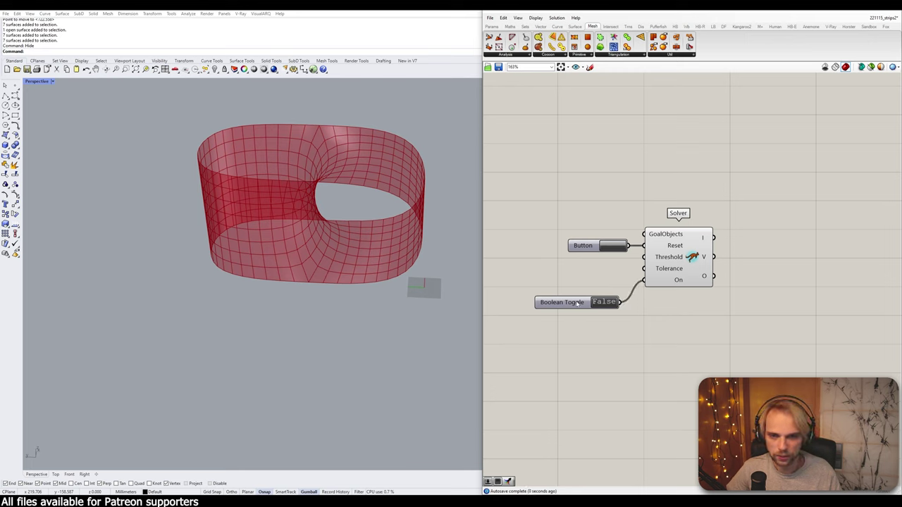
pyautogui.moveTo(563, 303); pyautogui.dragTo(579, 280)
# - Add an Entwine component before the Solver and connect its Result to the GoalObjects input
pyautogui.doubleClick(515, 239)
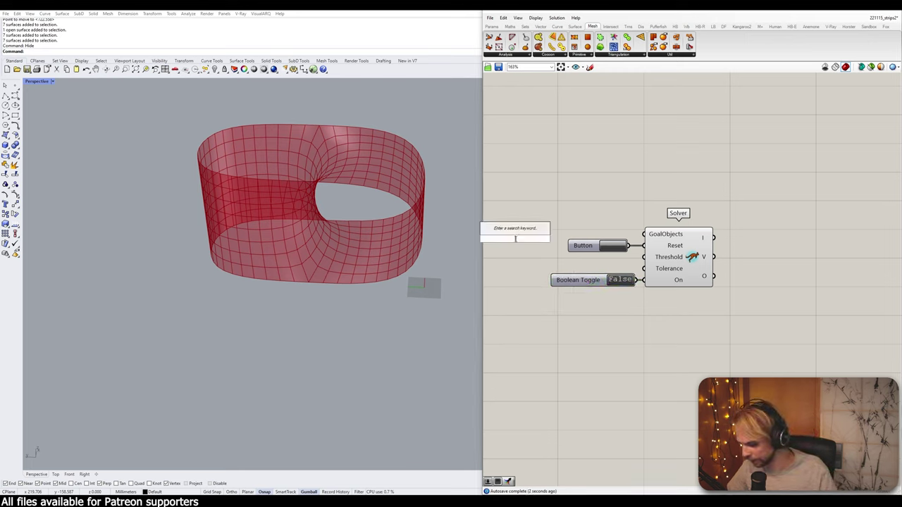
pyautogui.write('entwine')
pyautogui.press('Return')
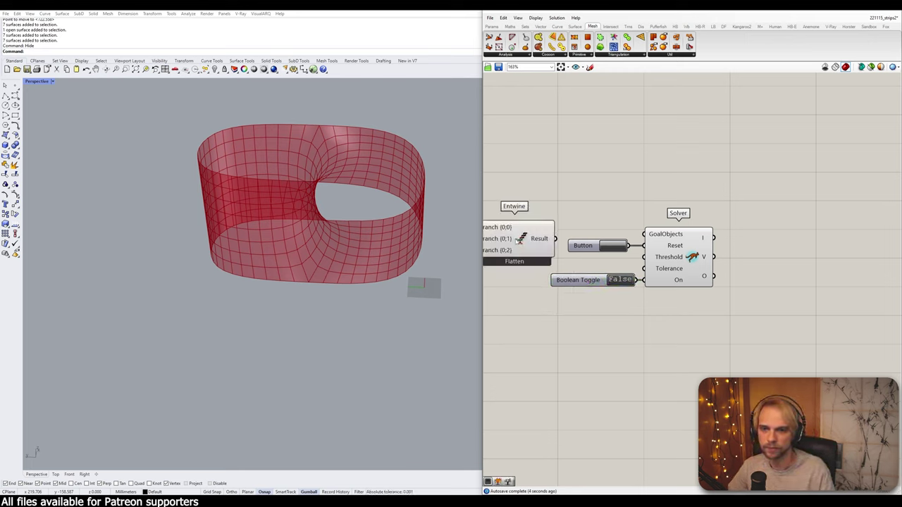
pyautogui.moveTo(555, 238); pyautogui.dragTo(536, 234)
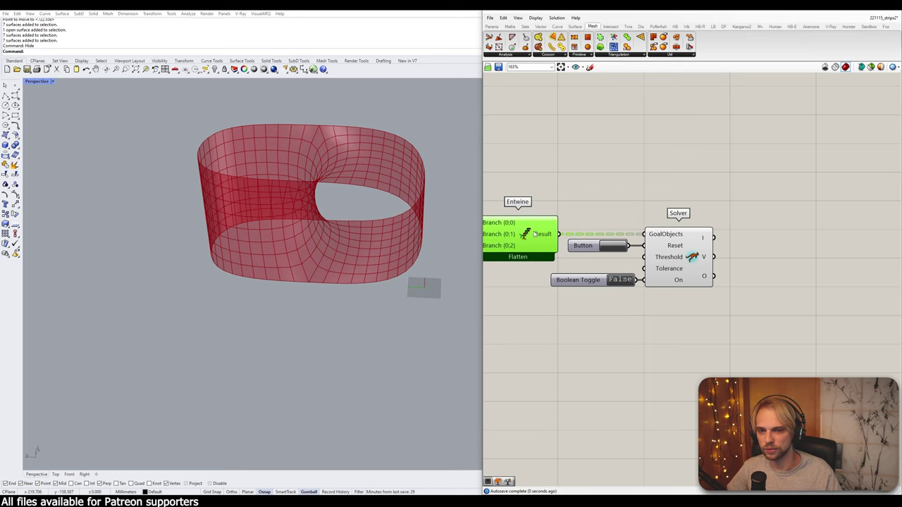
# - Add an Explode Tree component after the Solver and connect the Solver's O output to its Data input
pyautogui.moveTo(535, 233); pyautogui.dragTo(600, 210, button='right')
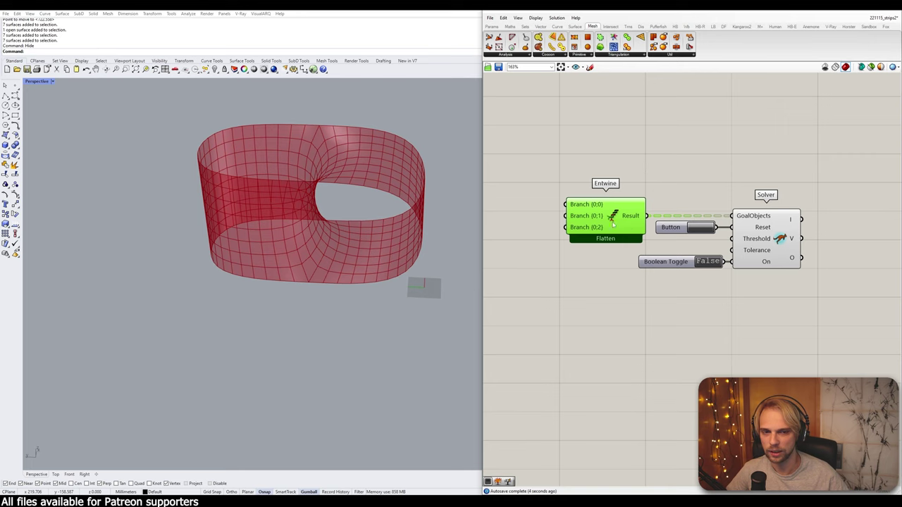
pyautogui.moveTo(613, 224); pyautogui.dragTo(509, 202, button='right')
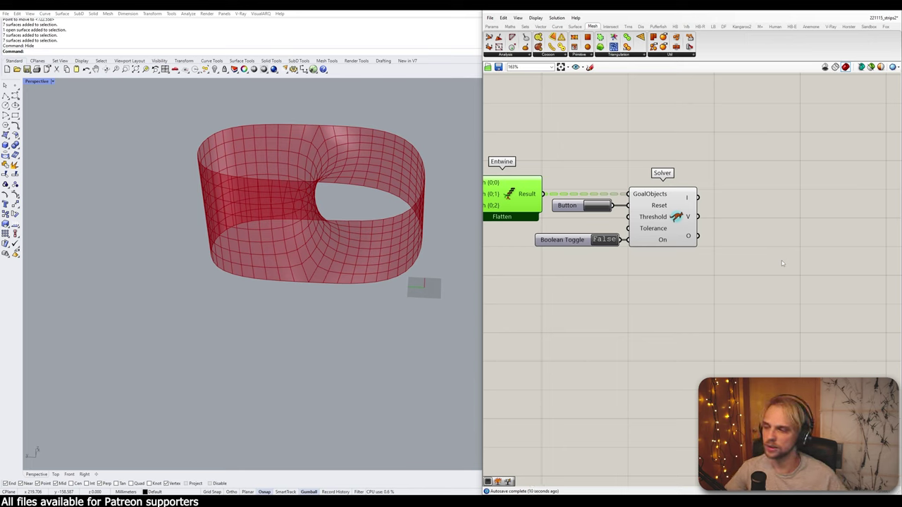
pyautogui.doubleClick(736, 251)
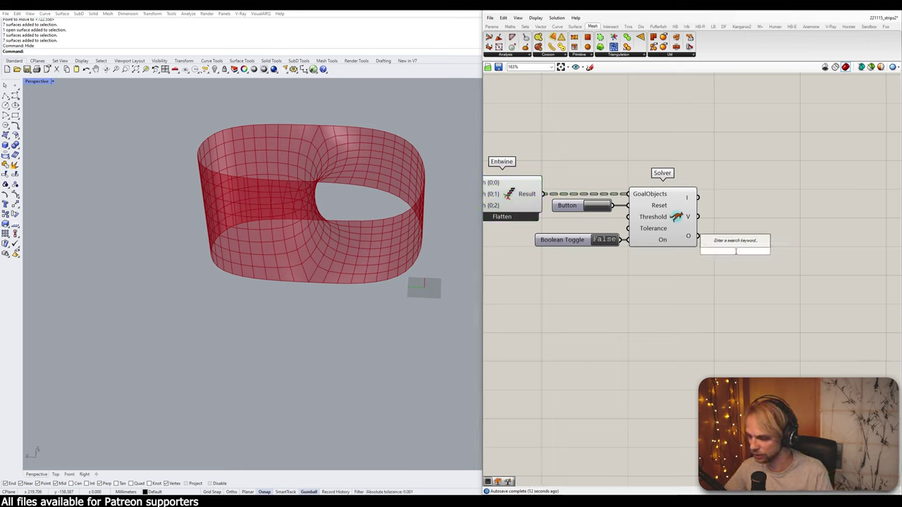
pyautogui.write('explode dat')
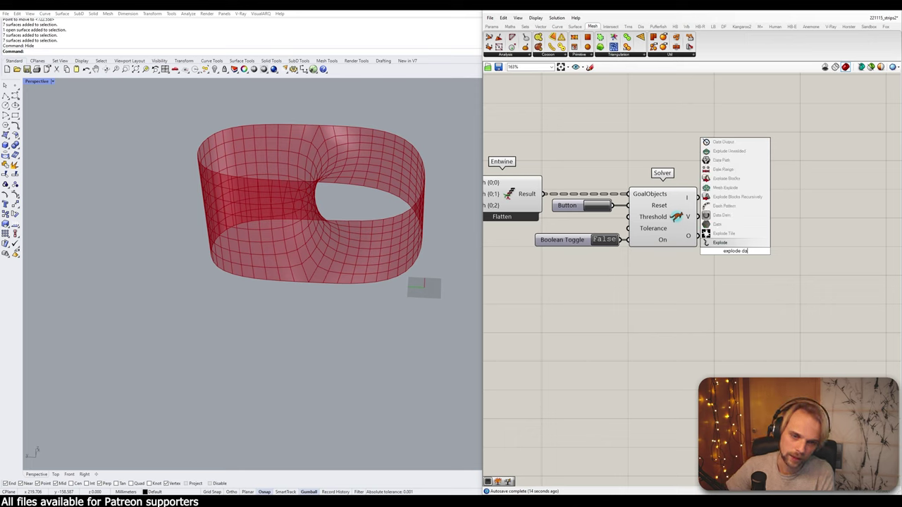
pyautogui.press('BackSpace')
pyautogui.press('BackSpace')
pyautogui.press('BackSpace')
pyautogui.write('tree')
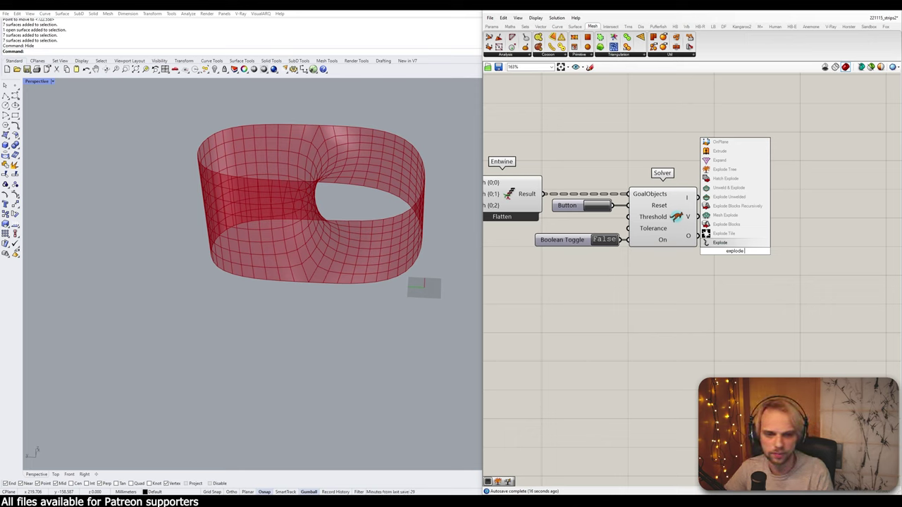
pyautogui.click(739, 233)
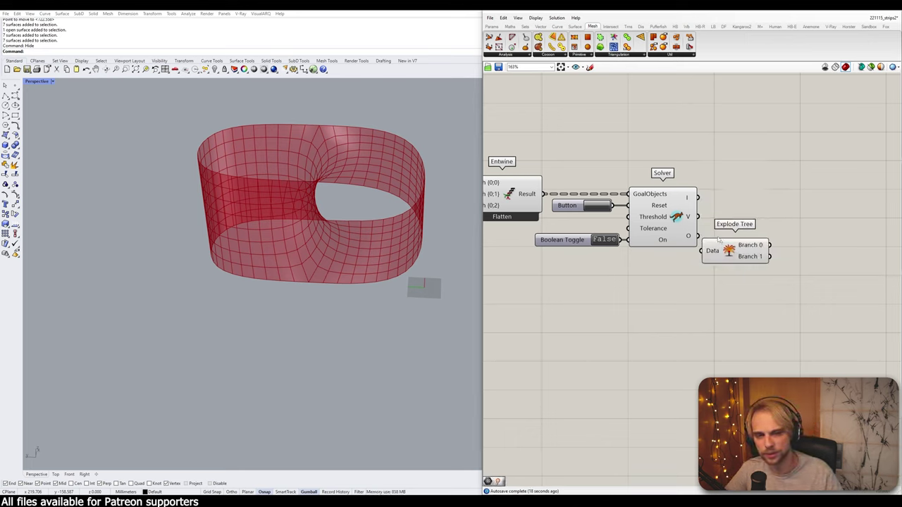
pyautogui.moveTo(698, 236); pyautogui.dragTo(741, 248)
pyautogui.scroll(-2, 733, 243)
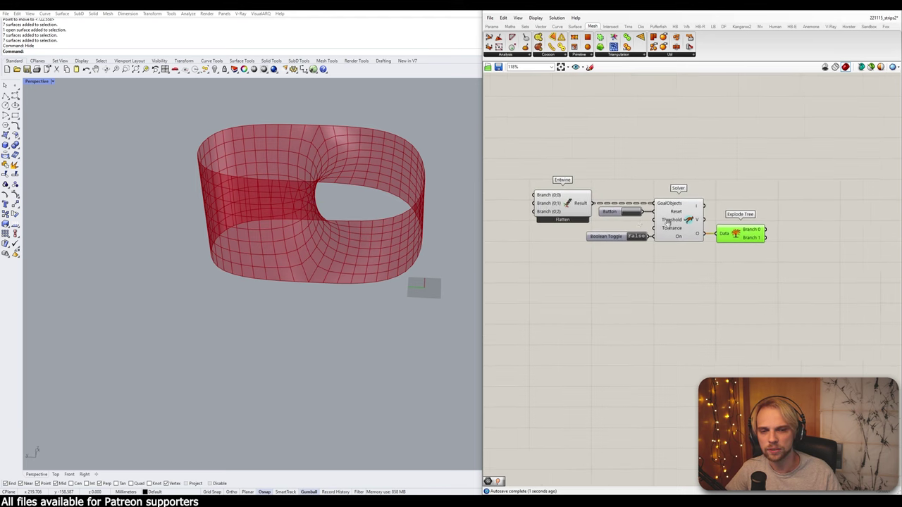
# - Add a third output branch to the Explode Tree component to match the three Entwine branches
pyautogui.scroll(3, 554, 181)
pyautogui.scroll(4, 557, 191)
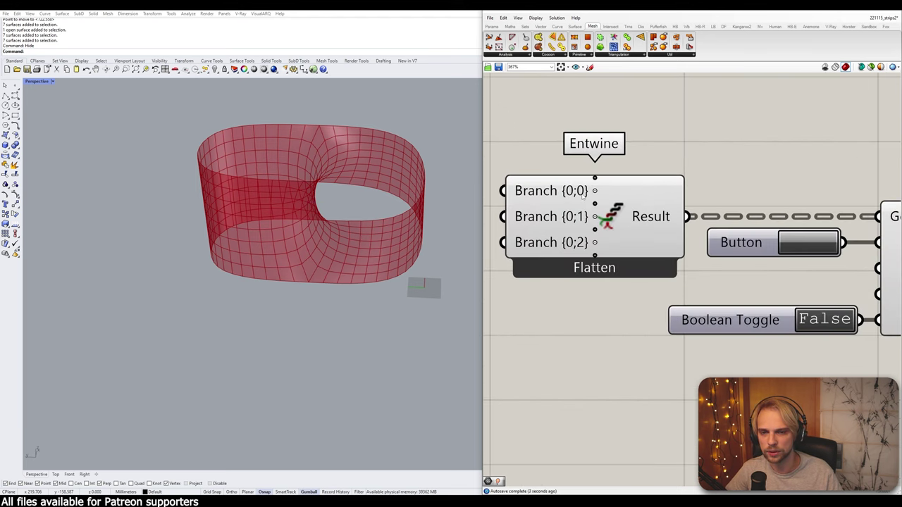
pyautogui.scroll(-8, 561, 203)
pyautogui.scroll(8, 682, 247)
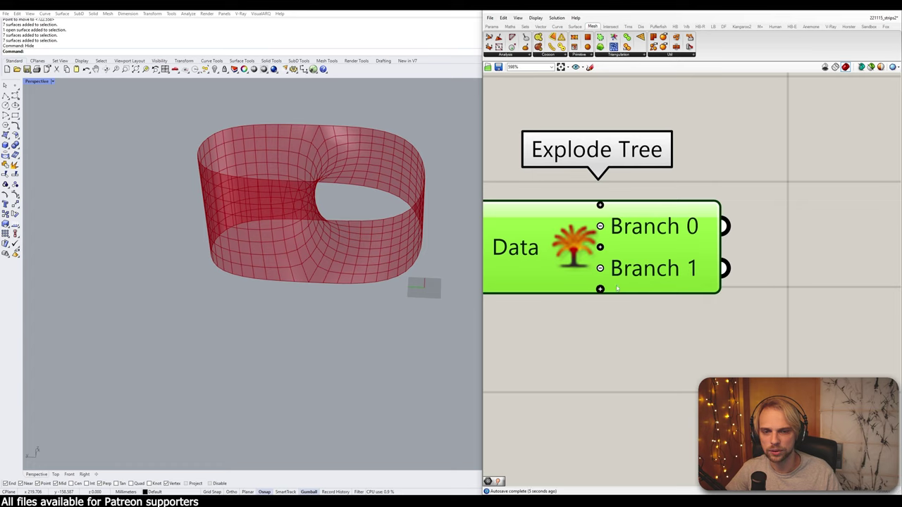
pyautogui.click(599, 289)
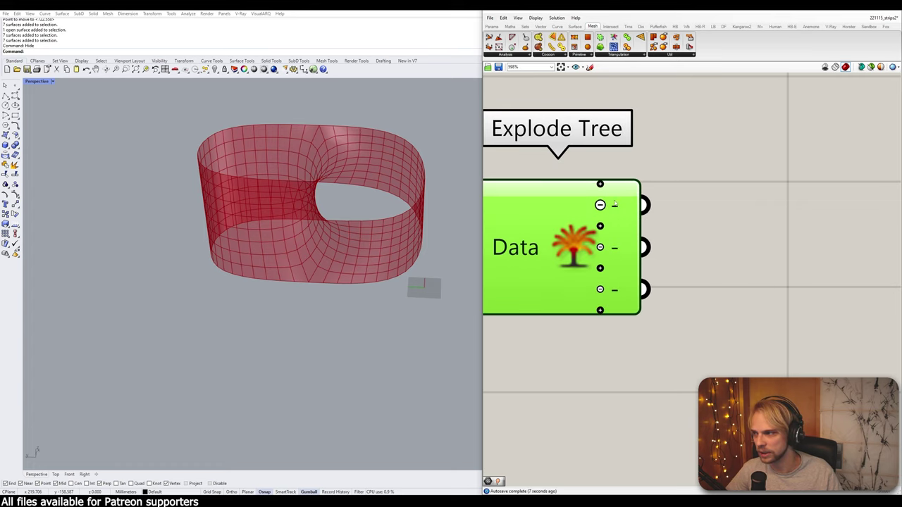
pyautogui.scroll(-5, 616, 270)
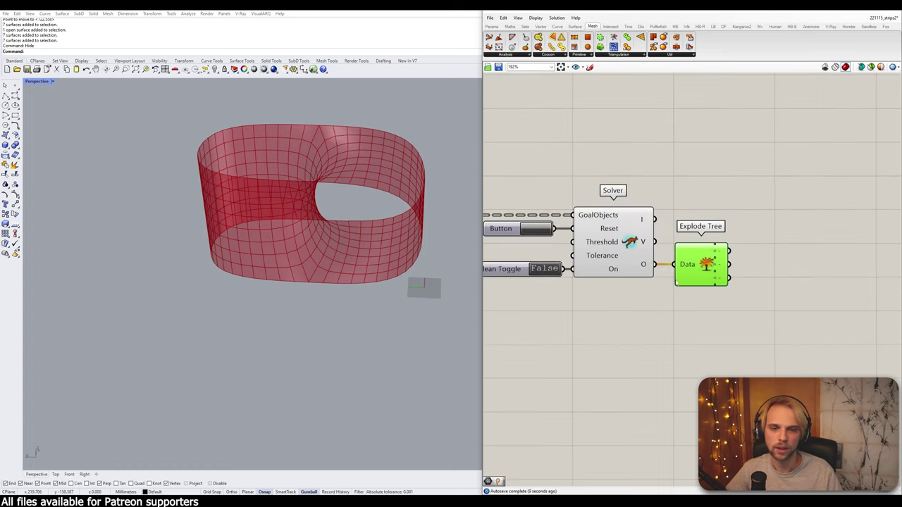
# - Move the Entwine, Solver and Explode Tree components together farther from the Catmull-Clark Subdivision to make room between them
pyautogui.moveTo(662, 217); pyautogui.dragTo(750, 198, button='right')
pyautogui.moveTo(670, 280); pyautogui.dragTo(751, 251, button='right')
pyautogui.scroll(-3, 774, 221)
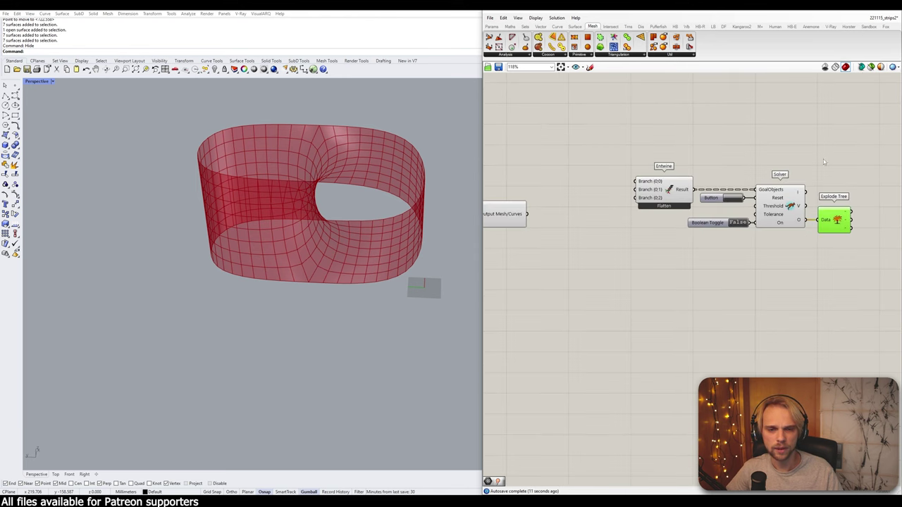
pyautogui.scroll(-2, 740, 199)
pyautogui.moveTo(849, 250); pyautogui.dragTo(796, 253, button='right')
pyautogui.moveTo(795, 253); pyautogui.dragTo(604, 172)
pyautogui.scroll(2, 722, 210)
pyautogui.moveTo(722, 211); pyautogui.dragTo(845, 213)
pyautogui.scroll(-4, 804, 216)
pyautogui.click(705, 198)
pyautogui.scroll(3, 705, 198)
# - Add a Kangaroo Show component and place it slightly above and before the Entwine component
pyautogui.doubleClick(675, 197)
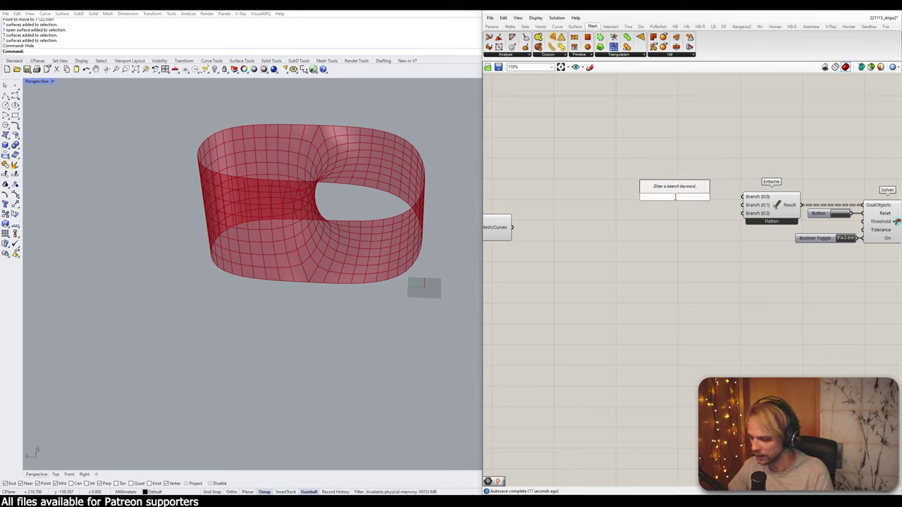
pyautogui.write('show')
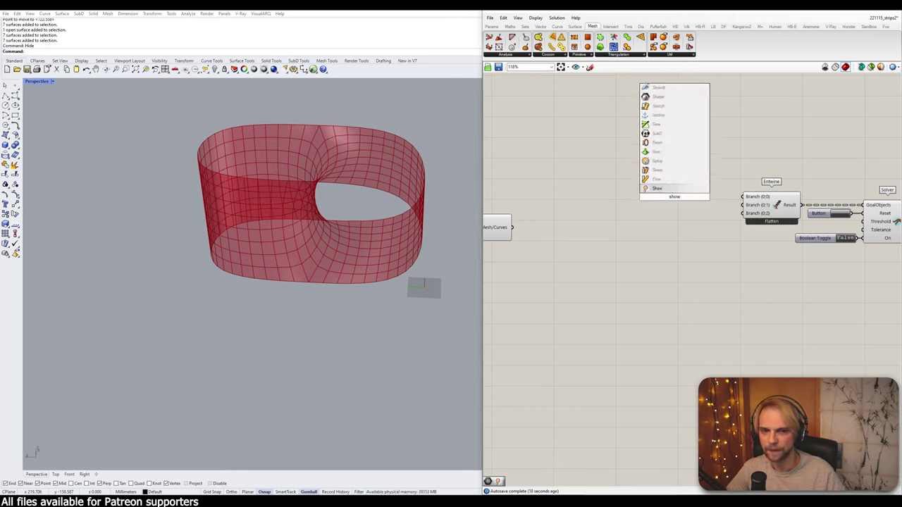
pyautogui.click(673, 188)
pyautogui.moveTo(675, 199); pyautogui.dragTo(668, 180)
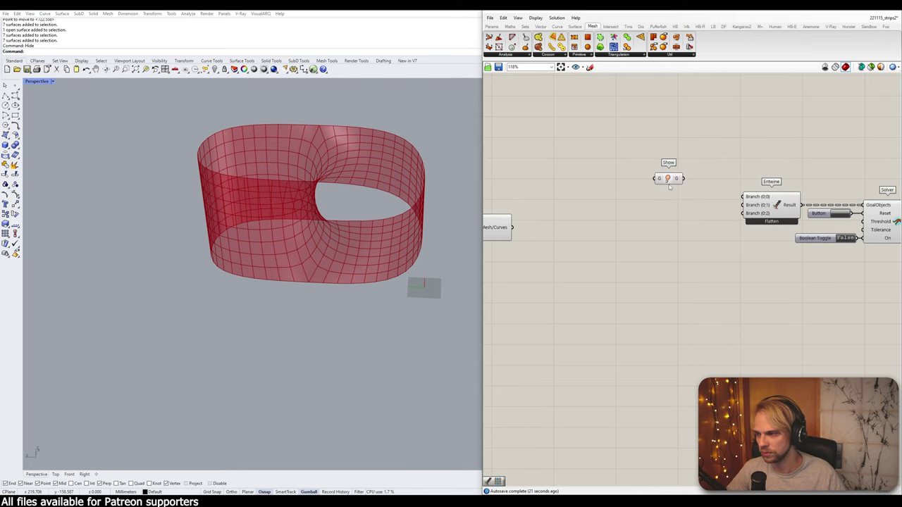
# - Connect the Catmull-Clark Subdivision output to Show's G input, and Show's output to Entwine's Branch {0;0}
pyautogui.moveTo(521, 230); pyautogui.dragTo(595, 213, button='right')
pyautogui.click(558, 216)
pyautogui.moveTo(586, 212); pyautogui.dragTo(816, 188)
pyautogui.moveTo(742, 162); pyautogui.dragTo(762, 161)
pyautogui.click(735, 174)
pyautogui.scroll(-2, 802, 240)
# - Add a Mesh parameter after Explode Tree and connect the {0;0} branch output to it
pyautogui.moveTo(803, 239); pyautogui.dragTo(646, 207, button='right')
pyautogui.scroll(2, 787, 194)
pyautogui.moveTo(787, 194); pyautogui.dragTo(512, 188, button='right')
pyautogui.scroll(3, 649, 199)
pyautogui.scroll(-3, 649, 200)
pyautogui.scroll(4, 524, 174)
pyautogui.scroll(2, 663, 184)
pyautogui.scroll(-3, 648, 184)
pyautogui.scroll(4, 672, 203)
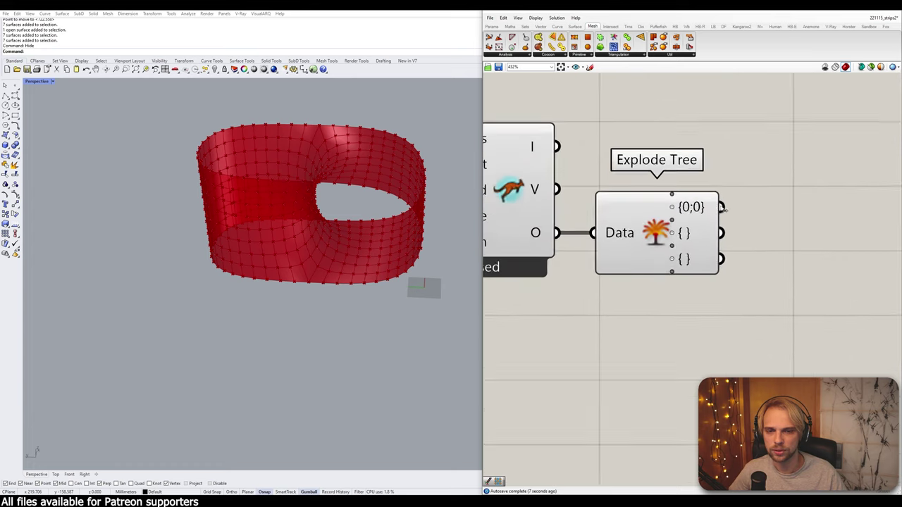
pyautogui.scroll(1, 721, 207)
pyautogui.scroll(-3, 649, 208)
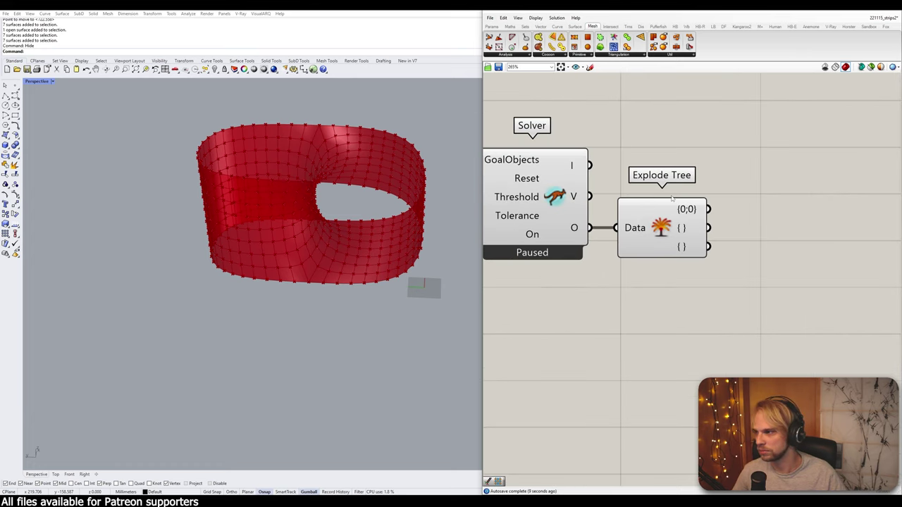
pyautogui.scroll(-2, 698, 209)
pyautogui.doubleClick(697, 210)
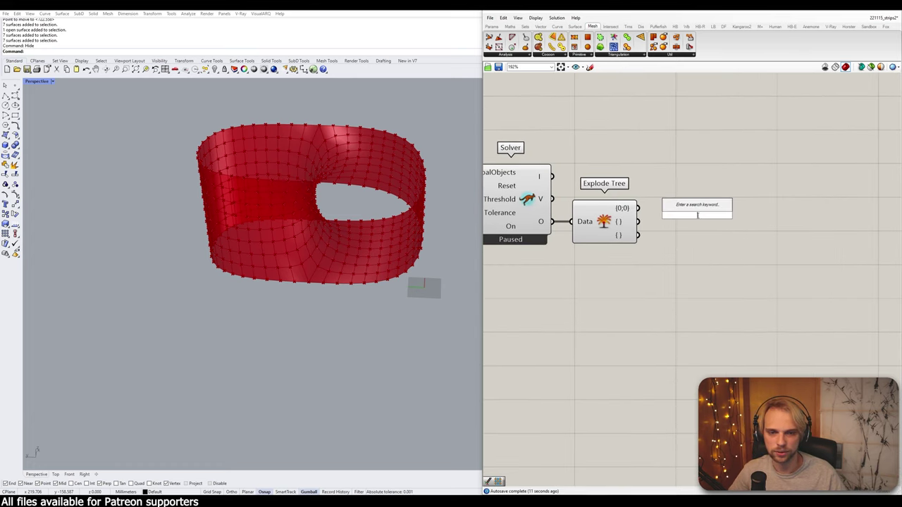
pyautogui.write('mesh')
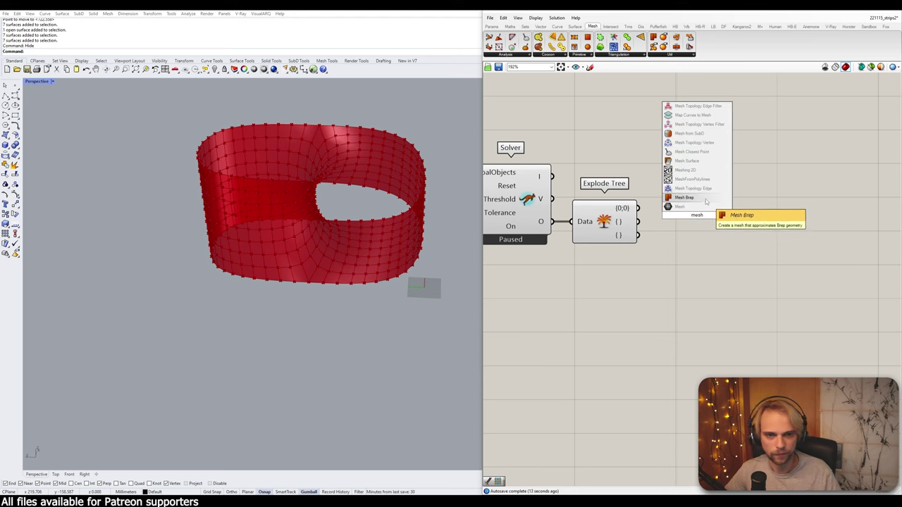
pyautogui.press('Return')
pyautogui.moveTo(639, 208); pyautogui.dragTo(698, 217)
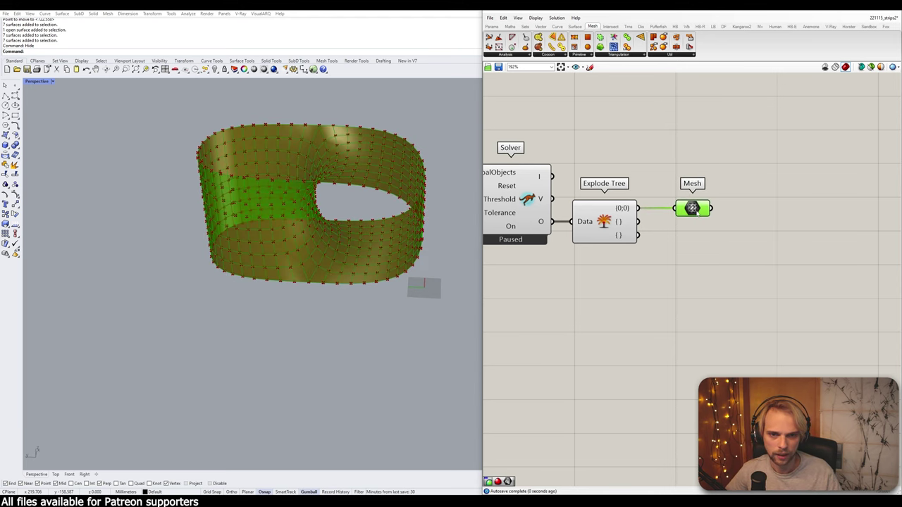
# - Turn off the preview of the components from Show through Explode Tree, leaving the Mesh parameter out
pyautogui.scroll(-3, 694, 210)
pyautogui.scroll(-4, 674, 204)
pyautogui.moveTo(674, 203); pyautogui.dragTo(746, 190, button='right')
pyautogui.scroll(2, 747, 190)
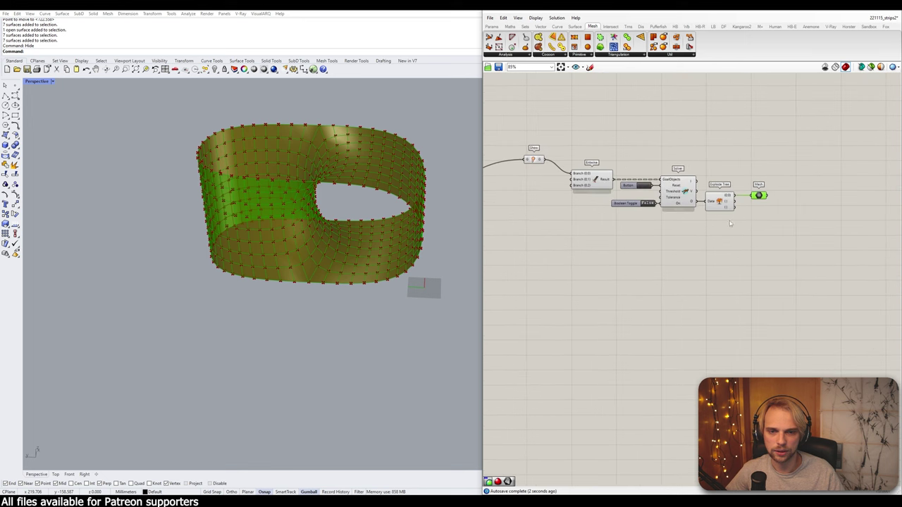
pyautogui.moveTo(718, 242); pyautogui.dragTo(486, 121)
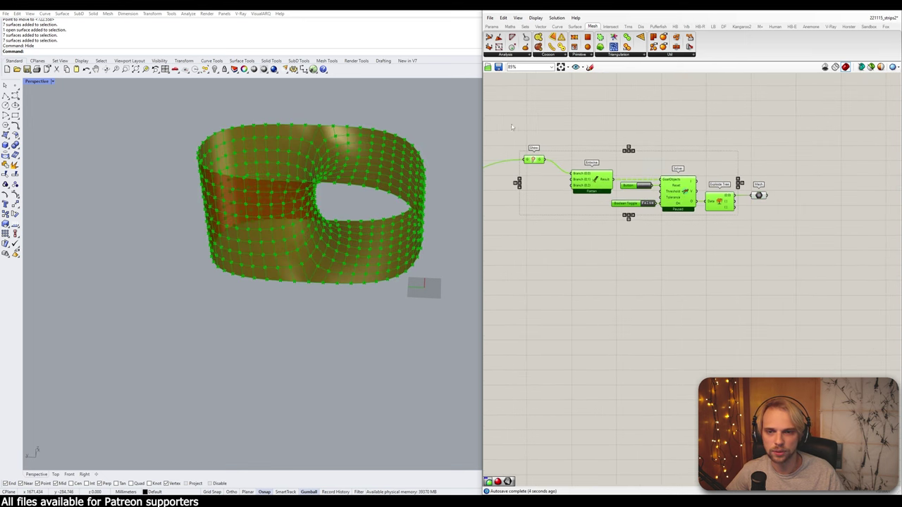
pyautogui.click(618, 194)
pyautogui.scroll(-1, 612, 186)
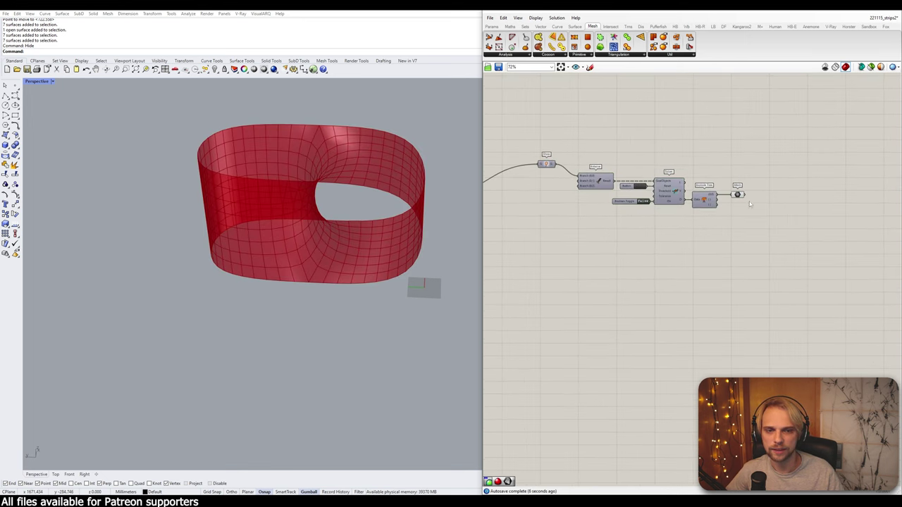
pyautogui.scroll(6, 726, 199)
pyautogui.scroll(-5, 757, 183)
# - Turn off the preview of the Catmull-Clark Subdivision component
pyautogui.moveTo(607, 189); pyautogui.dragTo(795, 201, button='right')
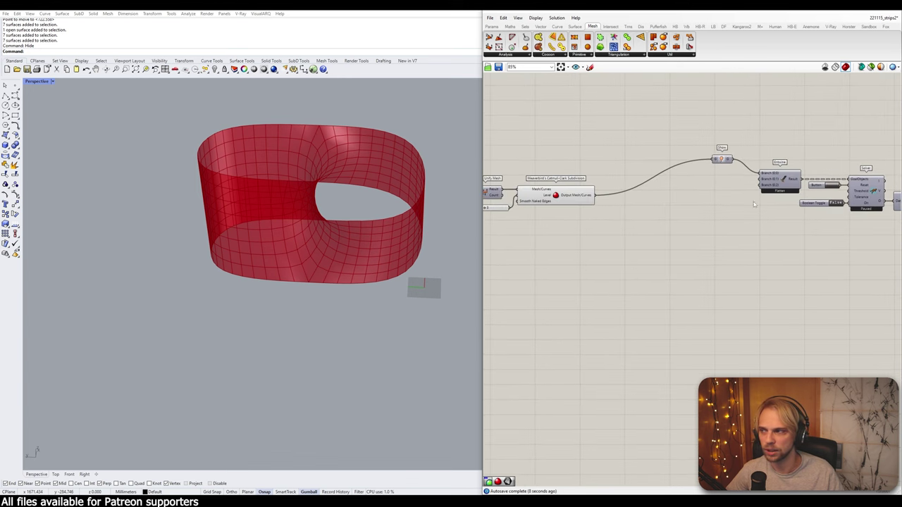
pyautogui.scroll(-2, 651, 190)
pyautogui.moveTo(649, 191); pyautogui.dragTo(716, 208, button='right')
pyautogui.moveTo(654, 250); pyautogui.dragTo(611, 199)
pyautogui.middleClick(607, 170)
pyautogui.click(630, 148)
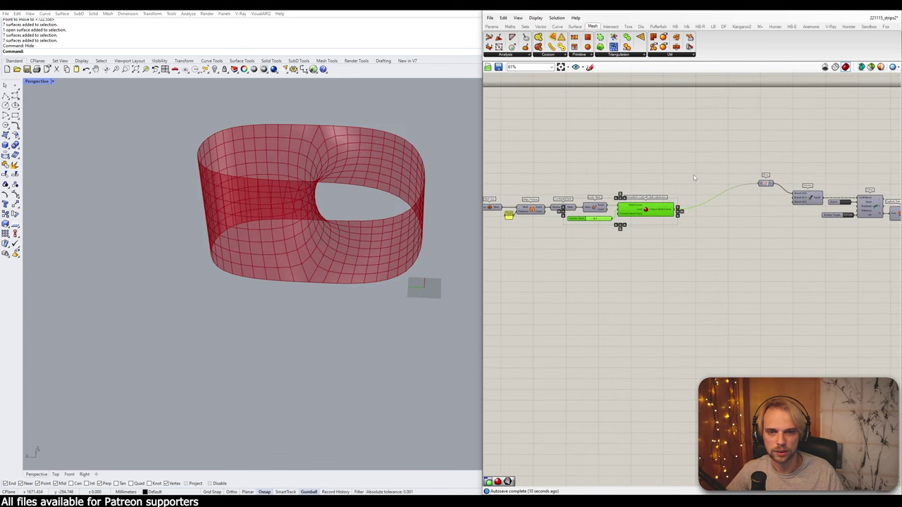
pyautogui.click(737, 199)
# - Put the Show component in its own group
pyautogui.moveTo(776, 202); pyautogui.dragTo(678, 201, button='right')
pyautogui.scroll(2, 678, 200)
pyautogui.moveTo(661, 175); pyautogui.dragTo(623, 160)
pyautogui.middleClick(623, 160)
pyautogui.click(623, 141)
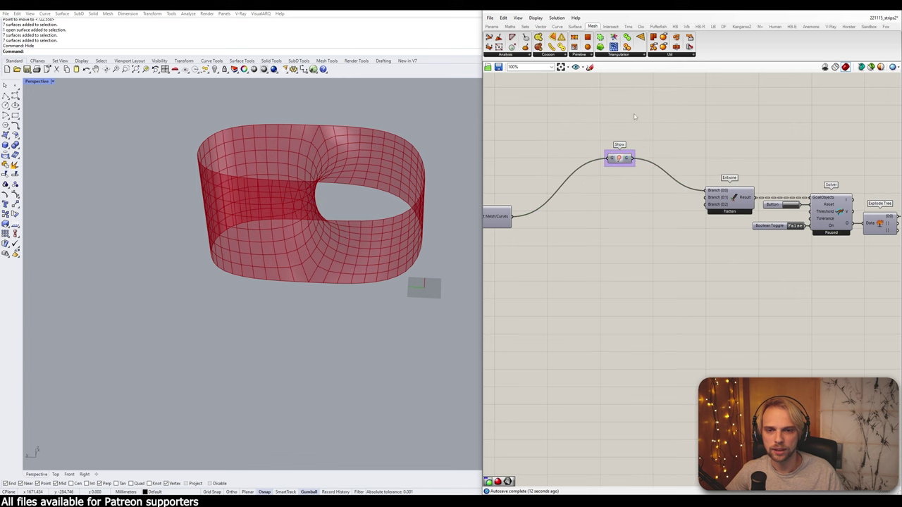
pyautogui.scroll(-3, 628, 135)
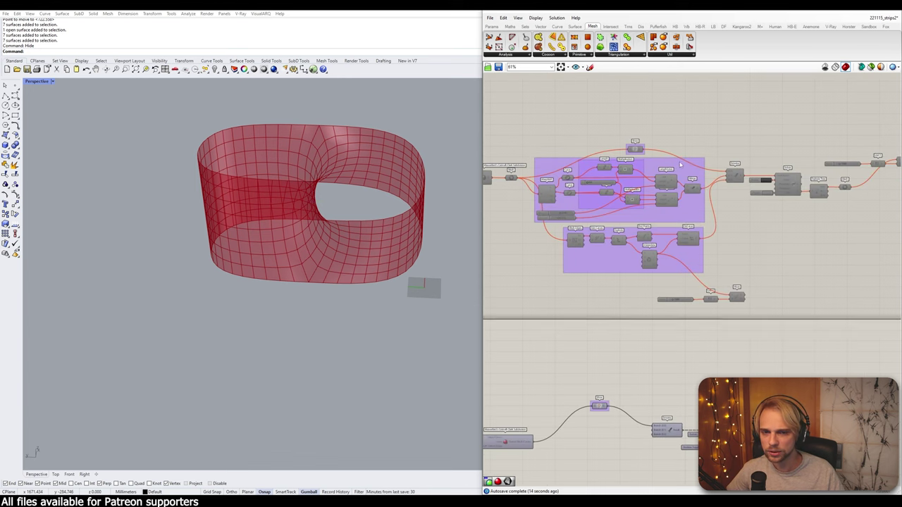
pyautogui.scroll(2, 595, 135)
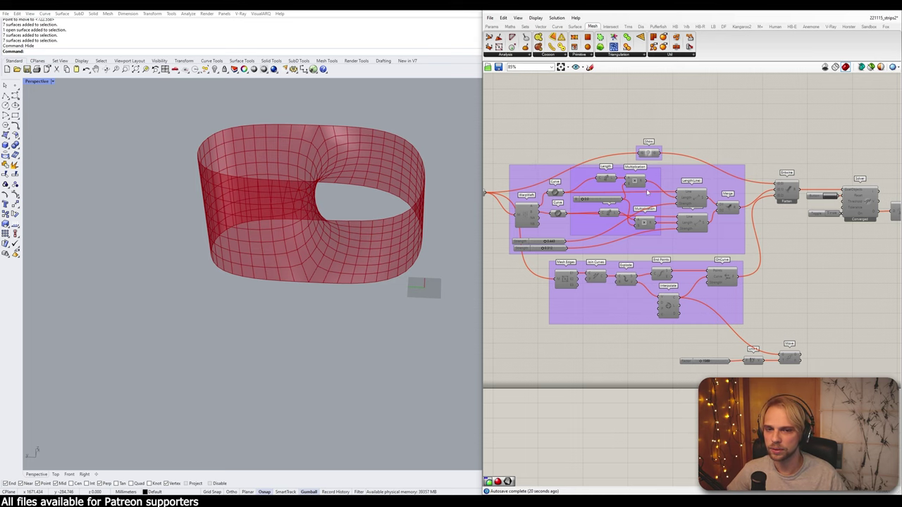
pyautogui.scroll(-4, 647, 192)
pyautogui.scroll(4, 631, 362)
pyautogui.moveTo(620, 393); pyautogui.dragTo(632, 278, button='right')
pyautogui.scroll(3, 632, 278)
pyautogui.doubleClick(627, 279)
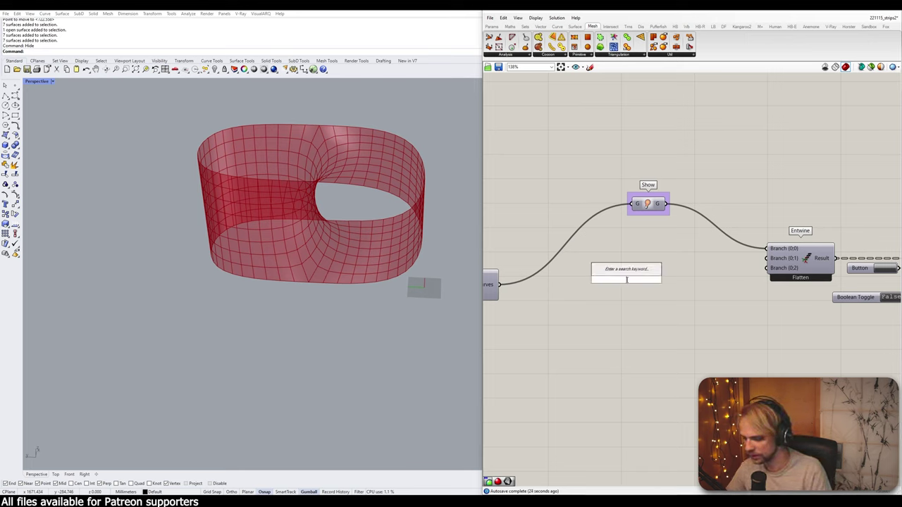
pyautogui.write('mesh edges')
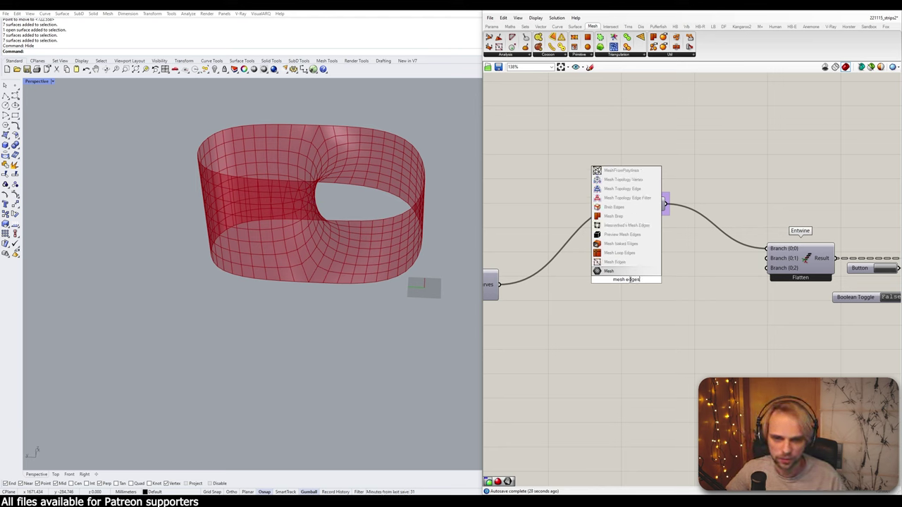
pyautogui.press('Escape')
# - Add a Kangaroo EdgeLengths goal below Show and connect the Catmull-Clark Subdivision output to its Mesh input
pyautogui.click(742, 26)
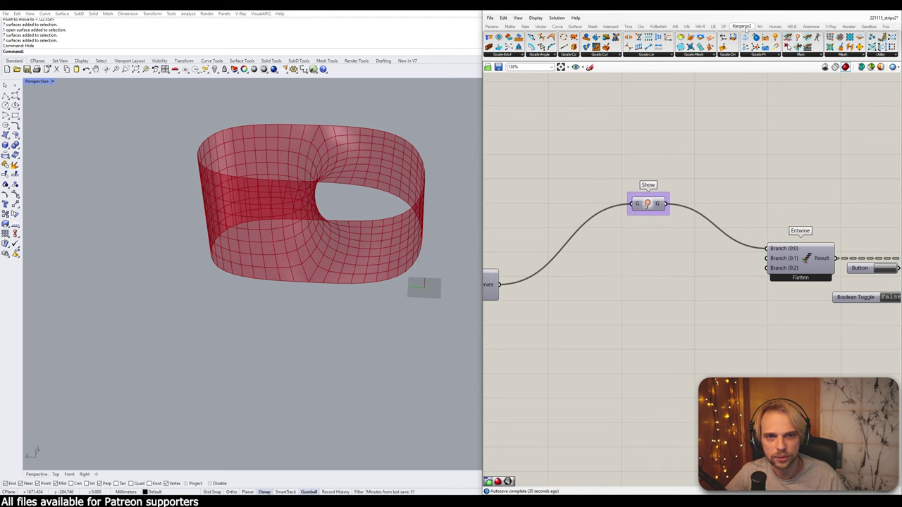
pyautogui.click(698, 55)
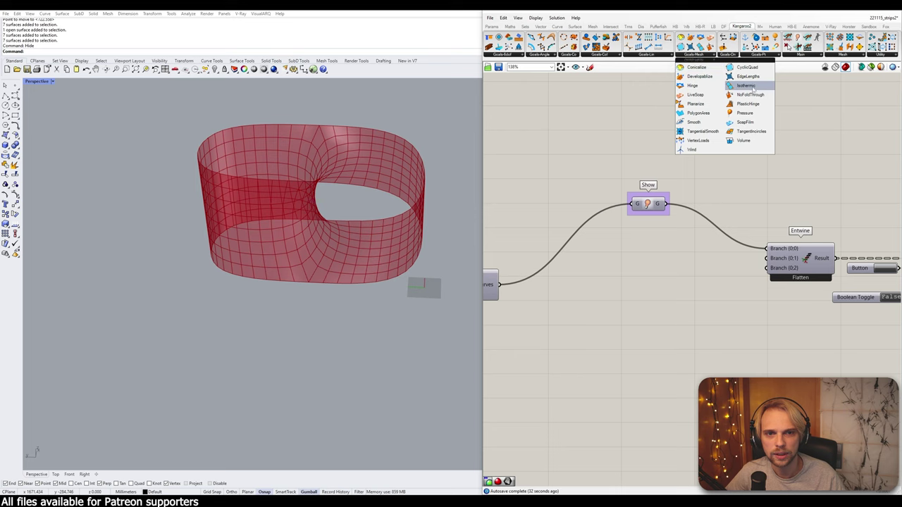
pyautogui.click(658, 251)
pyautogui.moveTo(658, 252); pyautogui.dragTo(656, 271)
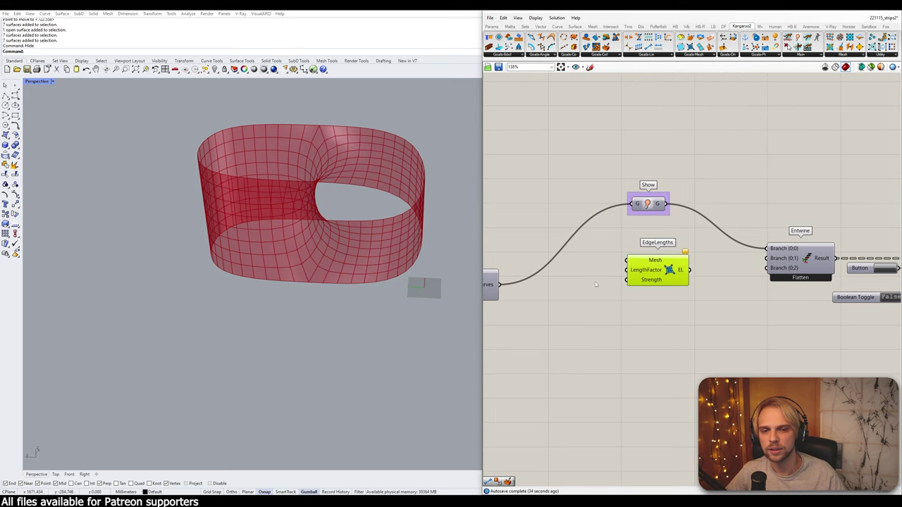
pyautogui.moveTo(578, 283); pyautogui.dragTo(631, 255, button='right')
pyautogui.moveTo(552, 257); pyautogui.dragTo(680, 233)
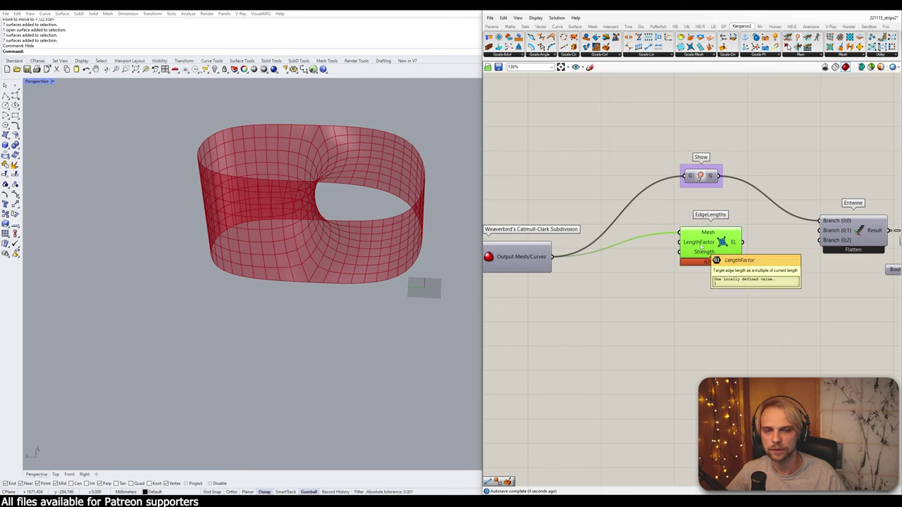
# - Add a Number Slider with value 0 and connect it to the LengthFactor input of EdgeLengths
pyautogui.doubleClick(624, 291)
pyautogui.write('0')
pyautogui.press('Return')
pyautogui.moveTo(675, 290); pyautogui.dragTo(739, 242)
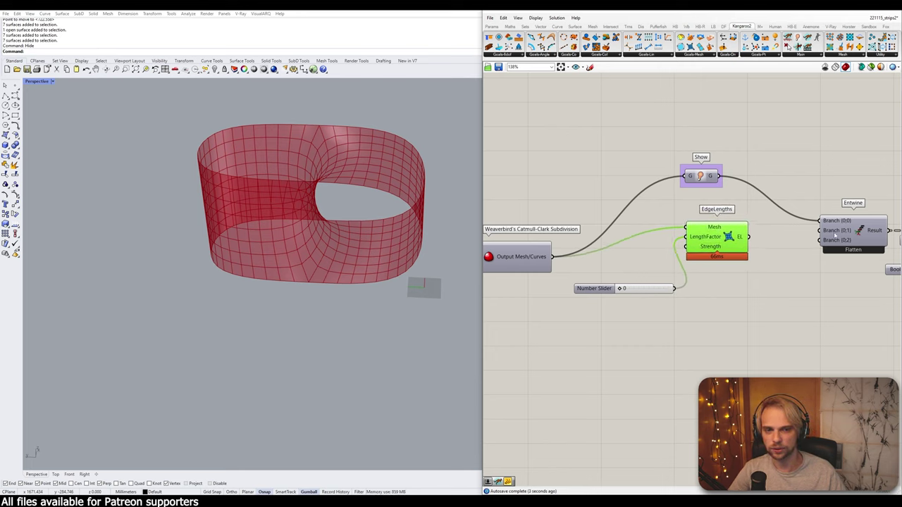
# - Delete the EdgeLengths goal together with the number slider feeding its LengthFactor input
pyautogui.moveTo(696, 311); pyautogui.dragTo(623, 230)
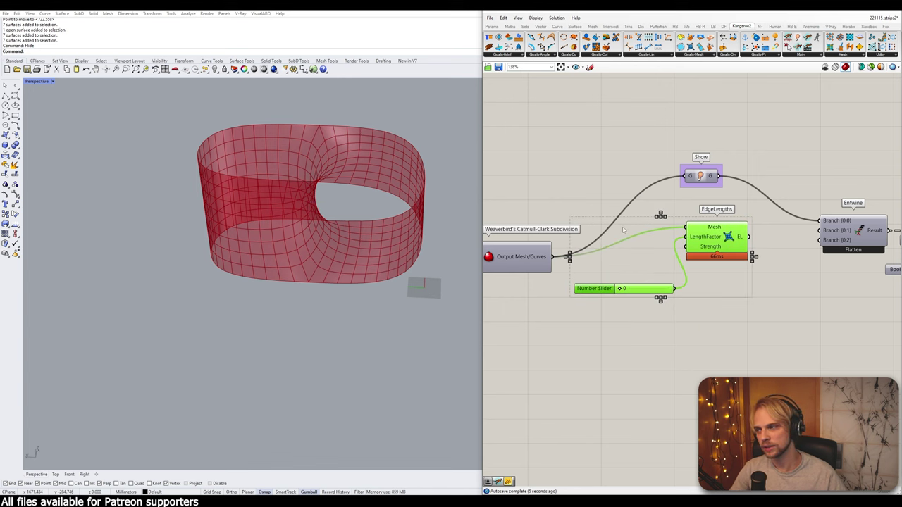
pyautogui.scroll(-4, 623, 230)
pyautogui.moveTo(805, 317); pyautogui.dragTo(631, 209)
pyautogui.click(650, 251)
pyautogui.moveTo(547, 281); pyautogui.dragTo(622, 274, button='right')
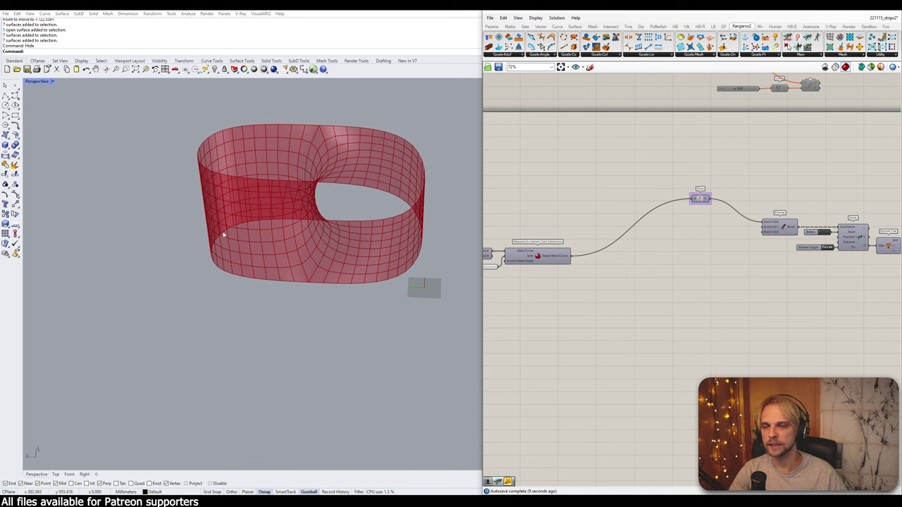
# - Add a WarpWeft component below Show and connect the Catmull-Clark Subdivision output to its Mesh input
pyautogui.scroll(3, 240, 240)
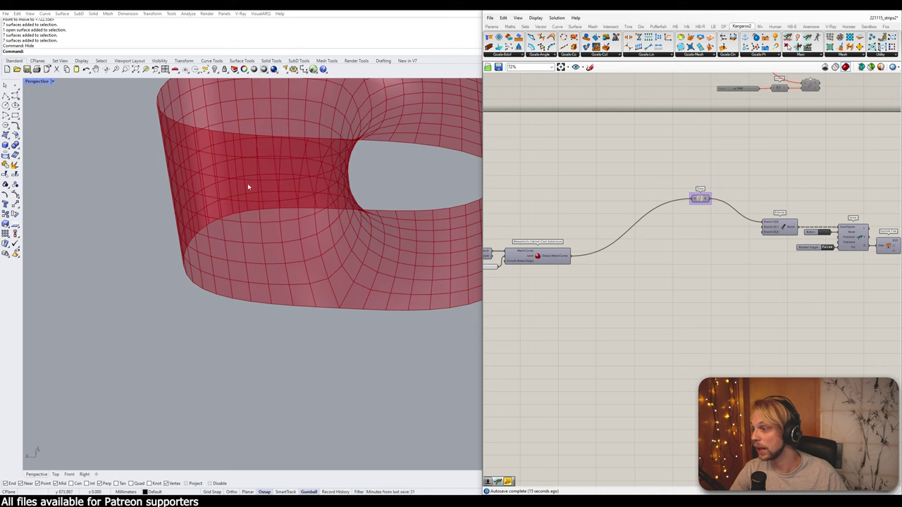
pyautogui.doubleClick(604, 275)
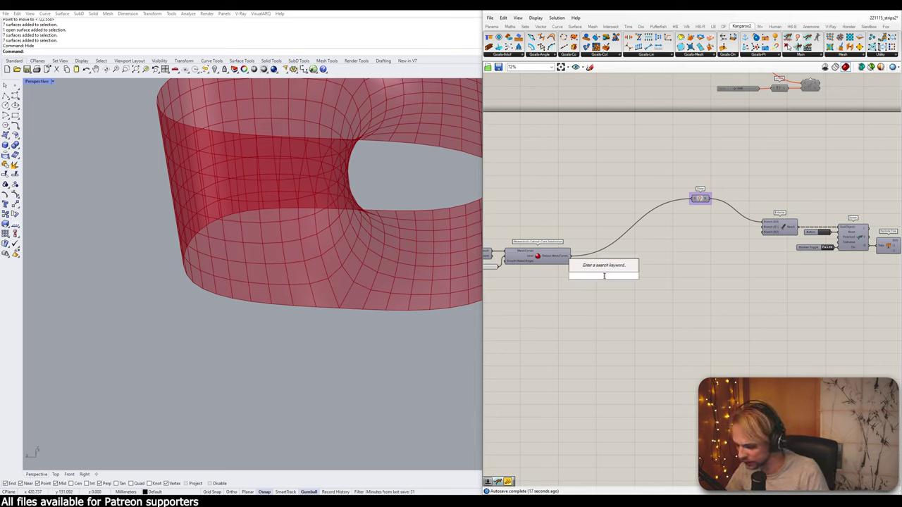
pyautogui.write('warp')
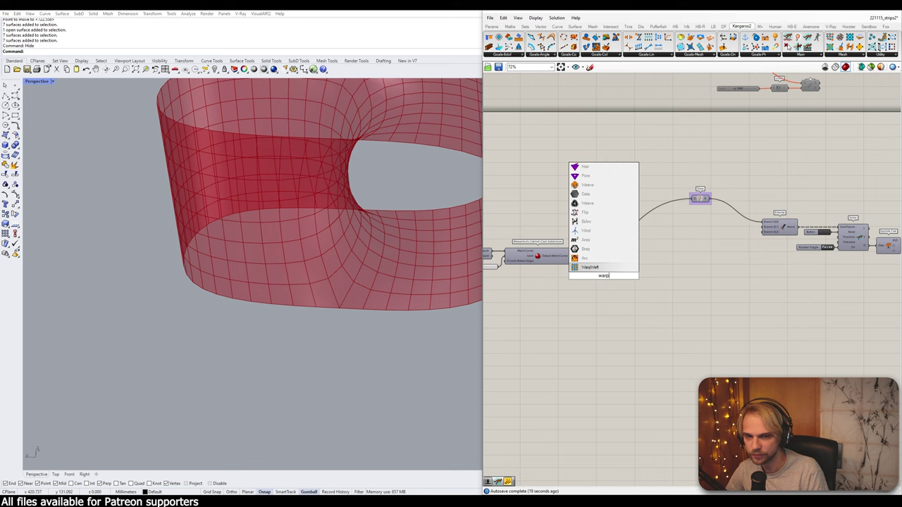
pyautogui.press('Return')
pyautogui.scroll(3, 569, 258)
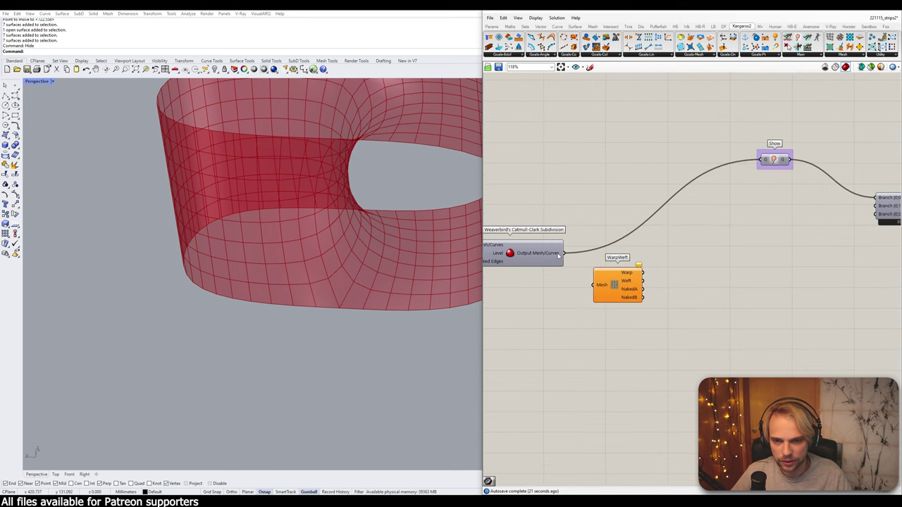
pyautogui.moveTo(564, 253); pyautogui.dragTo(638, 248)
pyautogui.moveTo(679, 241); pyautogui.dragTo(620, 253, button='right')
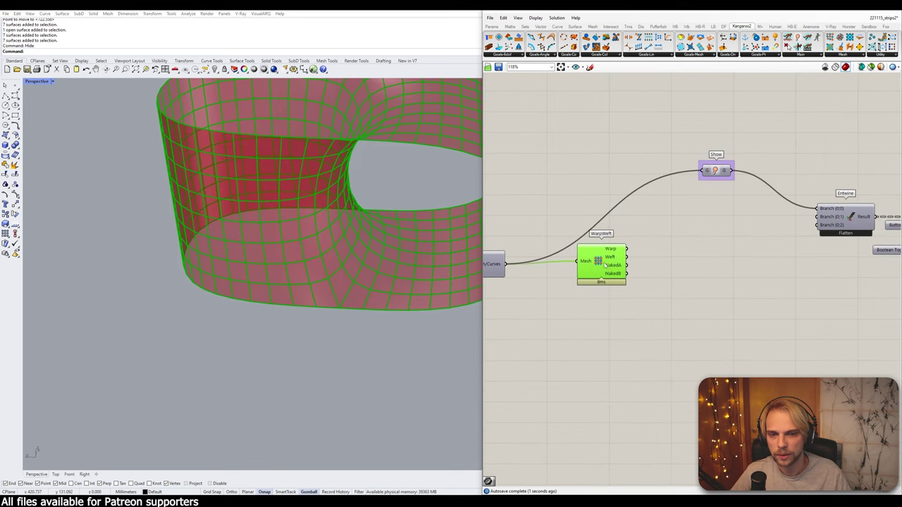
# - Add a Curve parameter beside WarpWeft and connect the Warp output to it
pyautogui.doubleClick(636, 258)
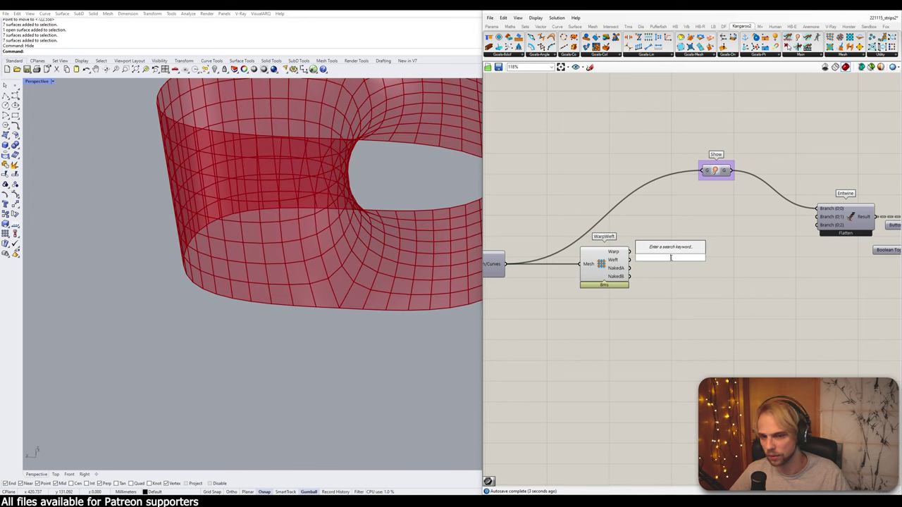
pyautogui.write('curve')
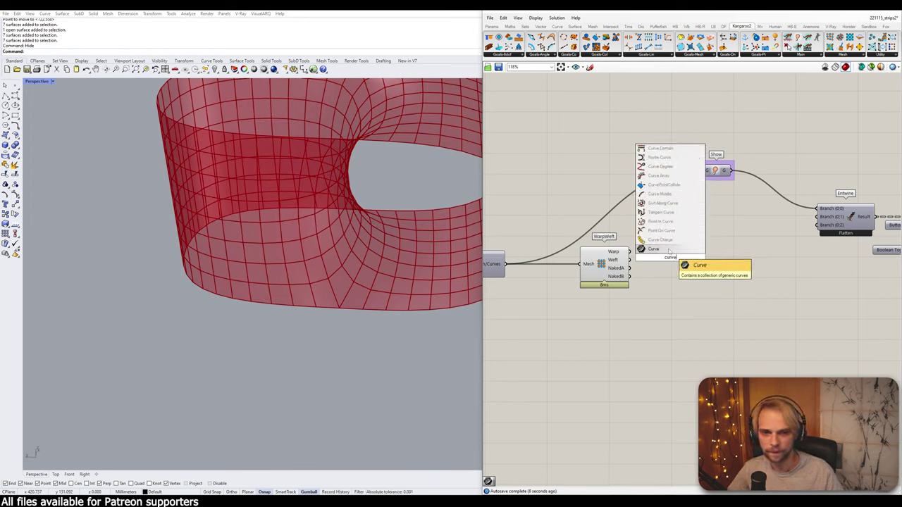
pyautogui.click(668, 250)
pyautogui.moveTo(671, 258); pyautogui.dragTo(661, 252)
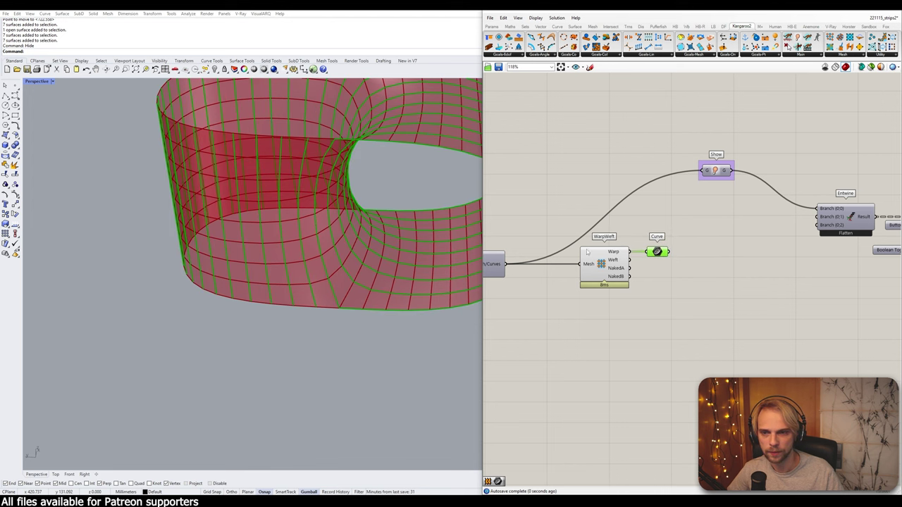
# - Turn off the preview of the WarpWeft component
pyautogui.scroll(-3, 603, 267)
pyautogui.middleClick(602, 273)
pyautogui.click(623, 251)
pyautogui.click(625, 242)
pyautogui.scroll(-2, 626, 241)
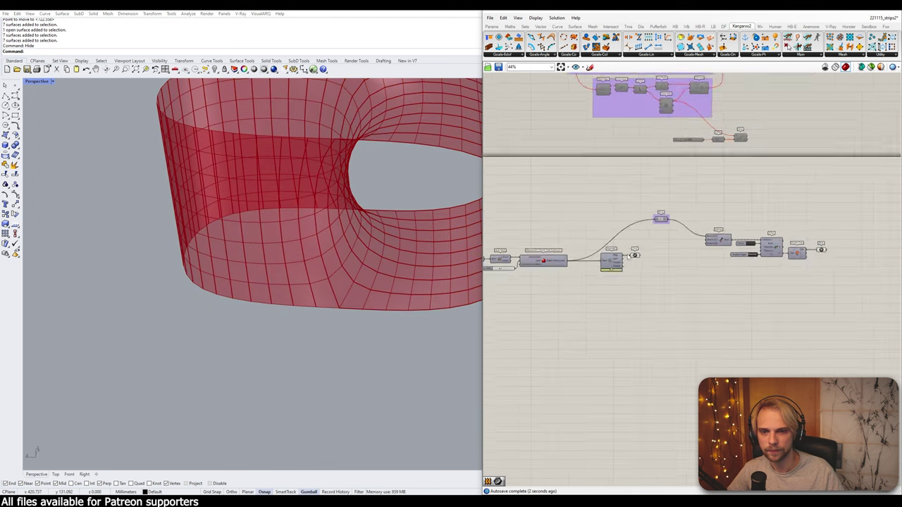
# - Turn off the preview of the solver and the components after it so only the warp curves are shown
pyautogui.moveTo(631, 272); pyautogui.dragTo(696, 273, button='right')
pyautogui.scroll(-1, 696, 273)
pyautogui.scroll(4, 567, 265)
pyautogui.scroll(-3, 584, 275)
pyautogui.click(728, 263)
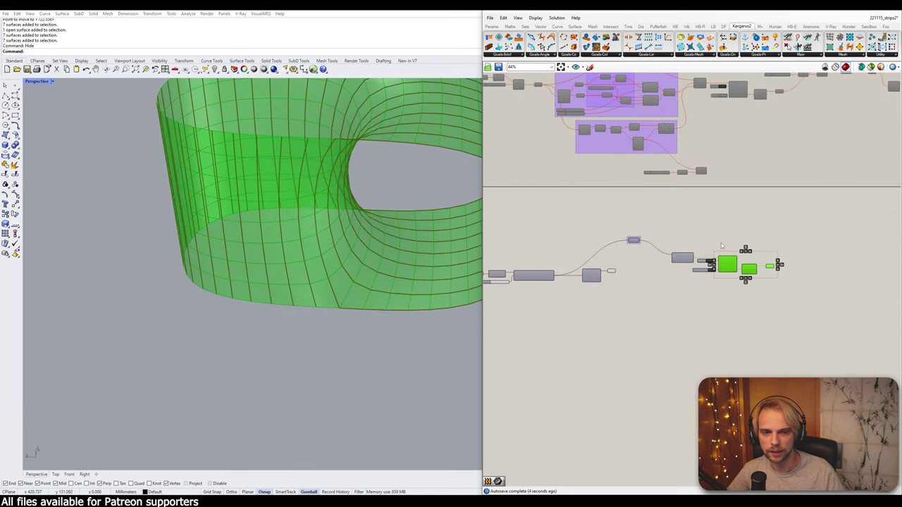
pyautogui.middleClick(715, 241)
pyautogui.click(754, 224)
pyautogui.moveTo(365, 201); pyautogui.dragTo(376, 235, button='right')
pyautogui.scroll(-4, 369, 213)
pyautogui.scroll(6, 622, 282)
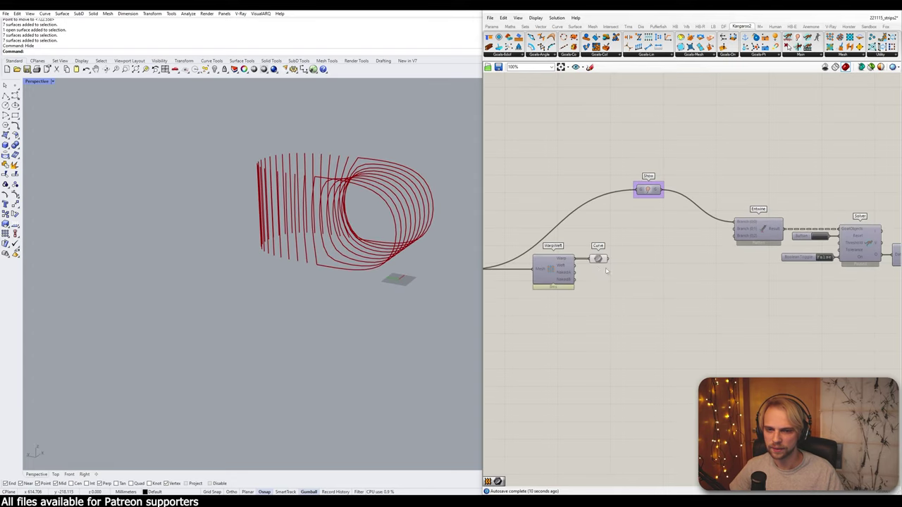
# - Duplicate the Curve parameter so that one holds the Warp output and the one below it the Weft output
pyautogui.moveTo(565, 266); pyautogui.dragTo(598, 268)
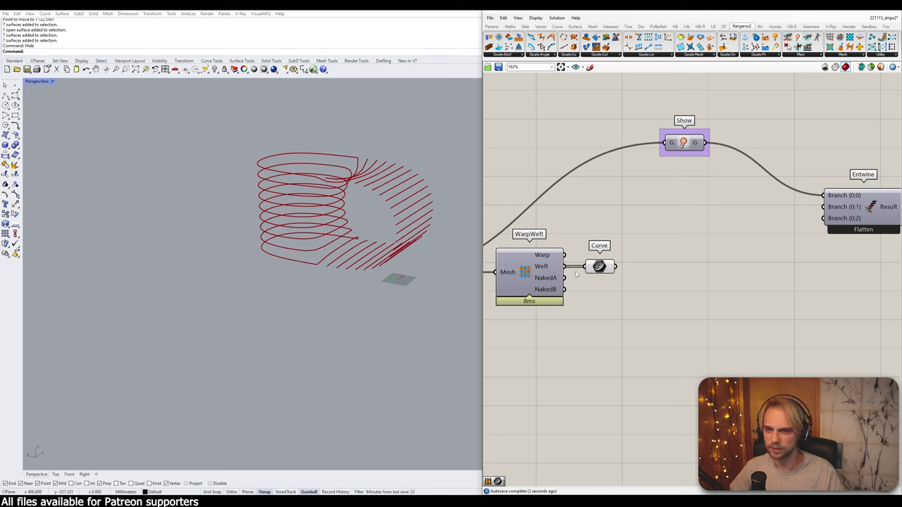
pyautogui.moveTo(595, 268); pyautogui.dragTo(557, 257)
pyautogui.hotkey('ctrl', 'c')
pyautogui.hotkey('ctrl', 'v')
pyautogui.click(606, 253)
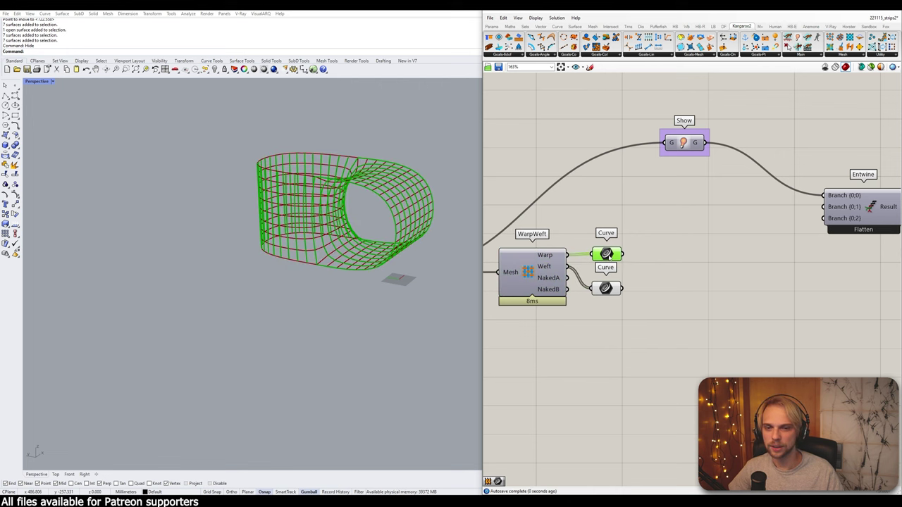
pyautogui.click(649, 252)
pyautogui.click(606, 287)
pyautogui.moveTo(606, 288); pyautogui.dragTo(603, 290)
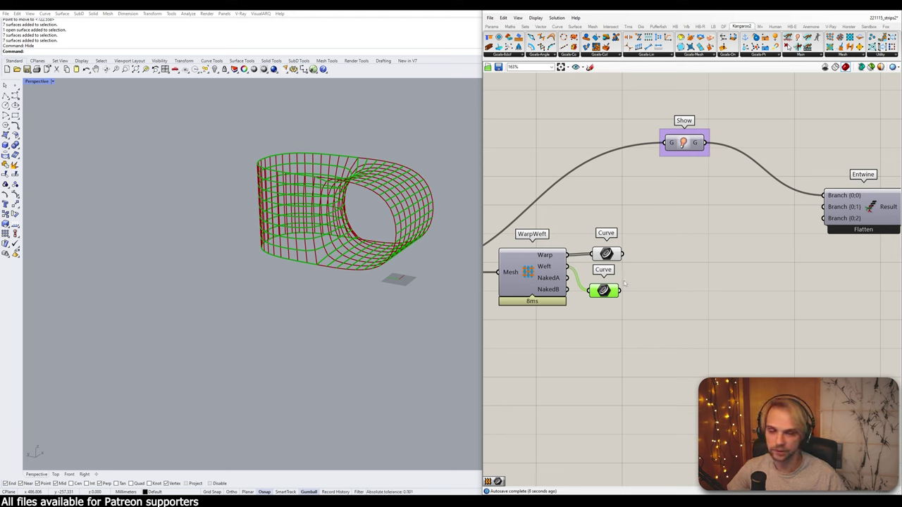
# - Add a Kangaroo Length(Line) goal and connect the Warp Curve parameter to its Line input
pyautogui.doubleClick(716, 260)
pyautogui.write('line le')
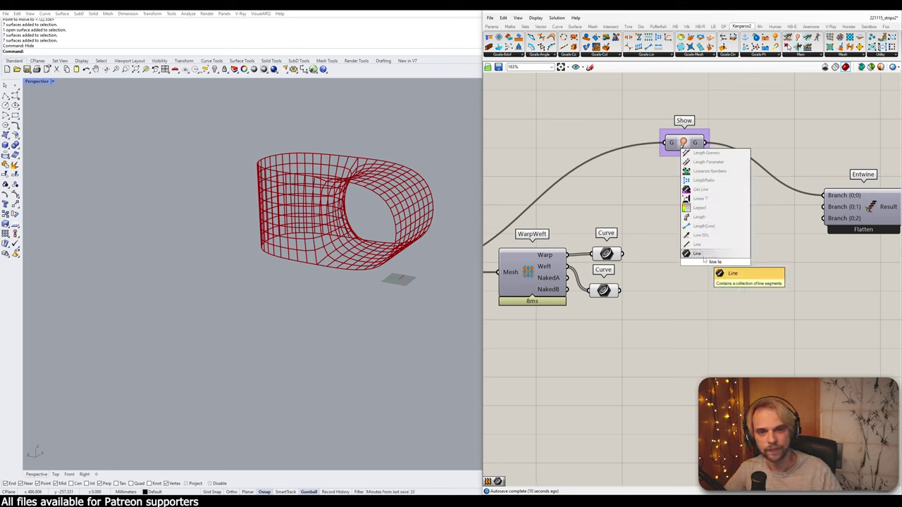
pyautogui.click(701, 227)
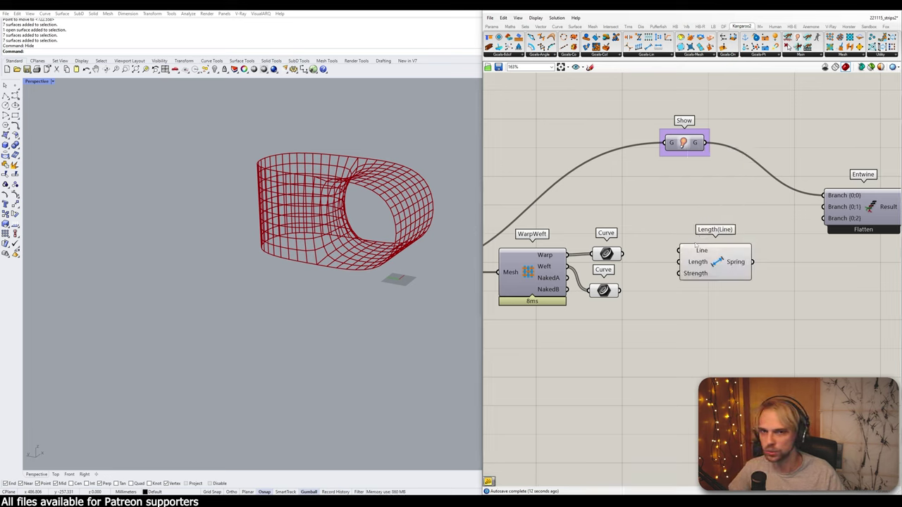
pyautogui.scroll(3, 620, 254)
pyautogui.moveTo(623, 252)
pyautogui.mouseDown()
pyautogui.moveTo(689, 257)
pyautogui.moveTo(610, 253)
pyautogui.mouseUp()
pyautogui.moveTo(726, 267); pyautogui.dragTo(739, 267)
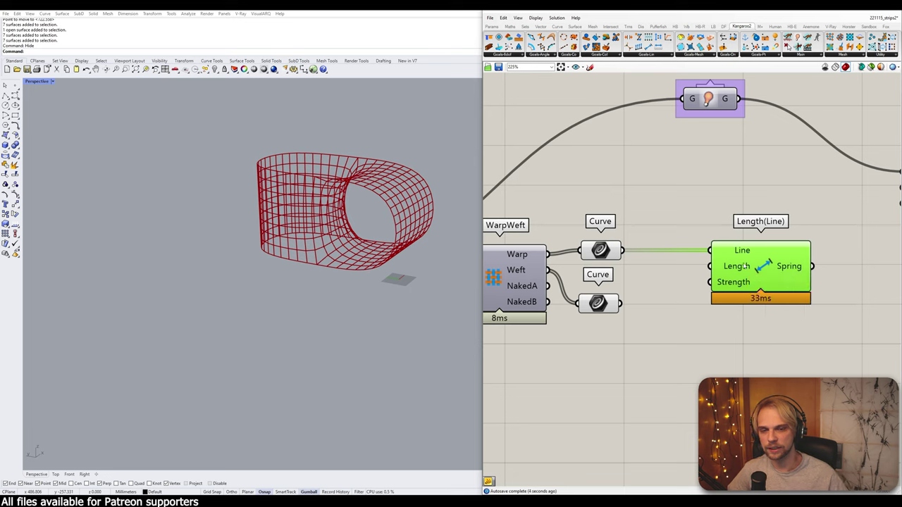
pyautogui.moveTo(738, 267); pyautogui.dragTo(776, 257)
# - Add a panel containing 0, connect it to the Length input of Length(Line) and align it with that input
pyautogui.doubleClick(694, 279)
pyautogui.write('//0')
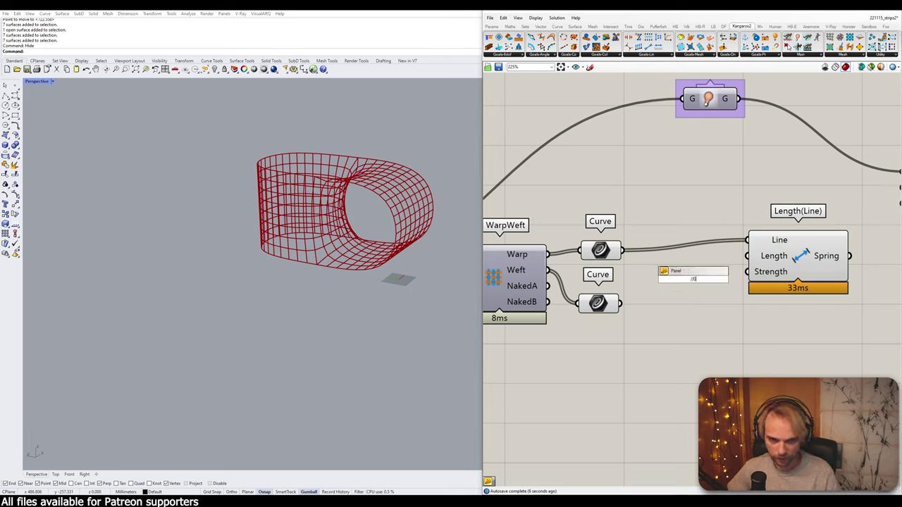
pyautogui.press('Return')
pyautogui.moveTo(706, 279); pyautogui.dragTo(748, 256)
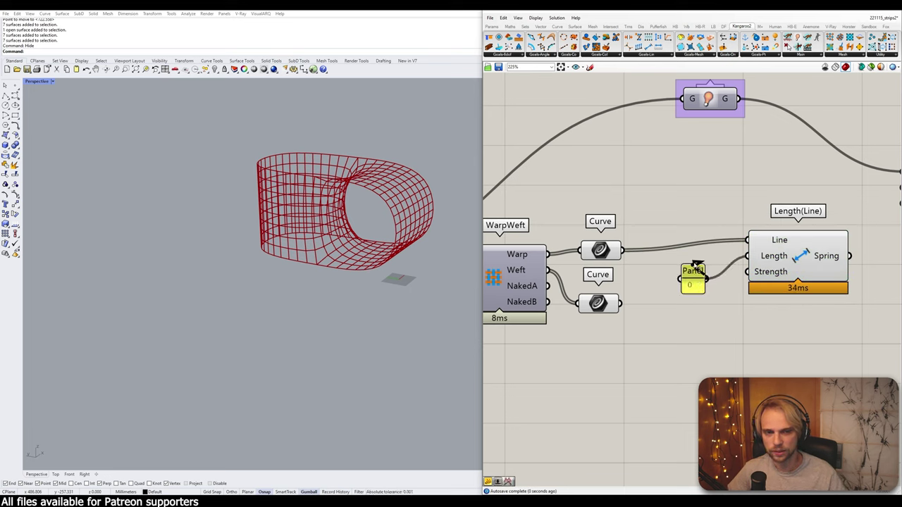
pyautogui.moveTo(690, 271); pyautogui.dragTo(695, 249)
pyautogui.moveTo(760, 258); pyautogui.dragTo(758, 269)
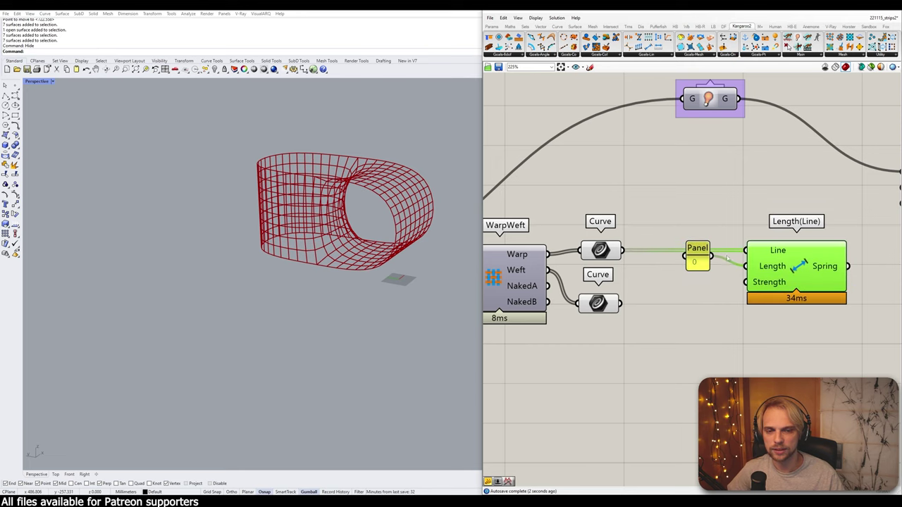
pyautogui.moveTo(694, 252); pyautogui.dragTo(697, 263)
pyautogui.click(685, 315)
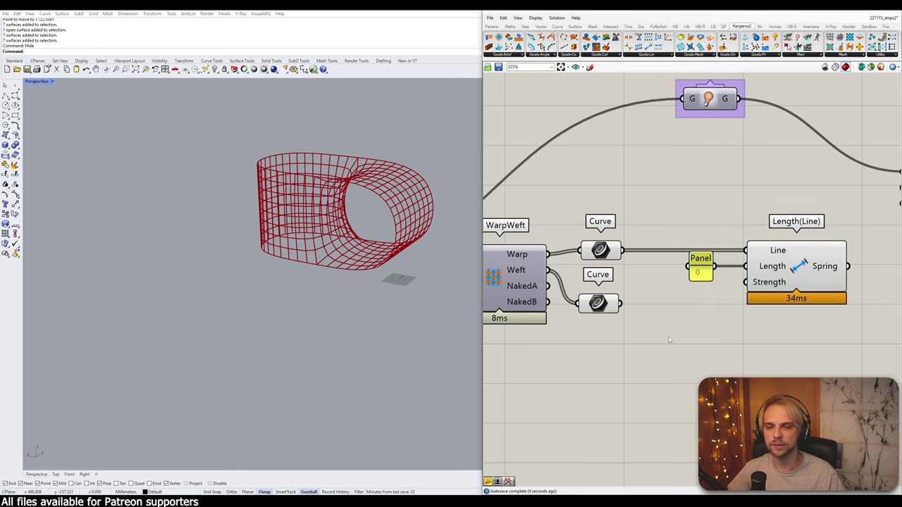
# - Add a Number Slider with value 0.500 and connect it to the Strength input of Length(Line)
pyautogui.moveTo(626, 353); pyautogui.dragTo(656, 307, button='right')
pyautogui.doubleClick(654, 305)
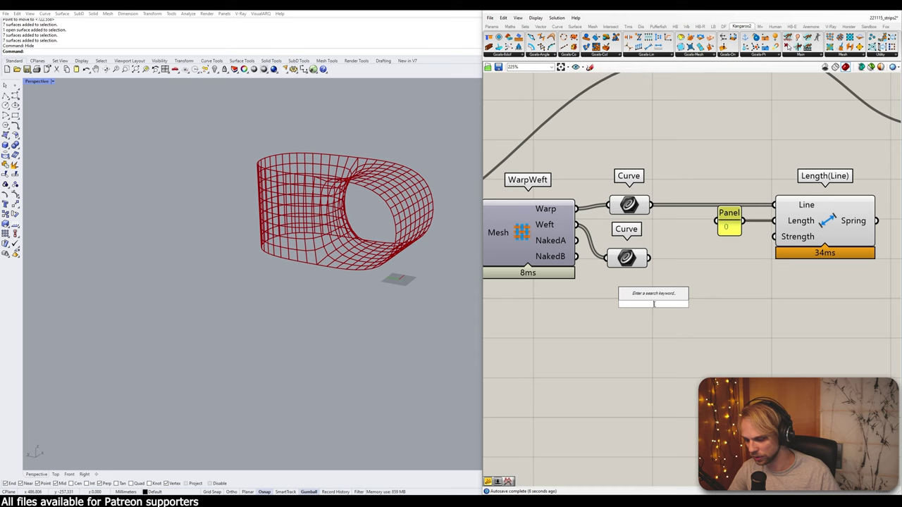
pyautogui.write('0.500')
pyautogui.press('Return')
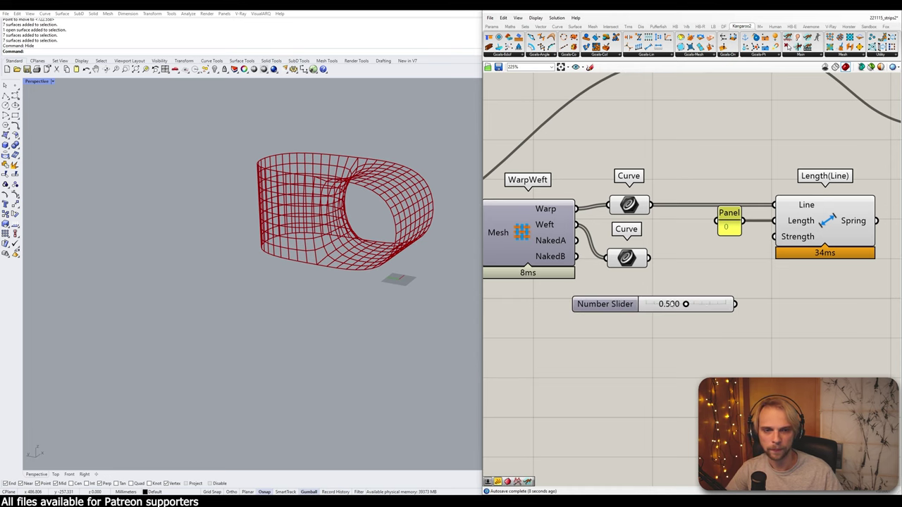
pyautogui.moveTo(735, 304); pyautogui.dragTo(774, 237)
pyautogui.moveTo(712, 246); pyautogui.dragTo(652, 265, button='right')
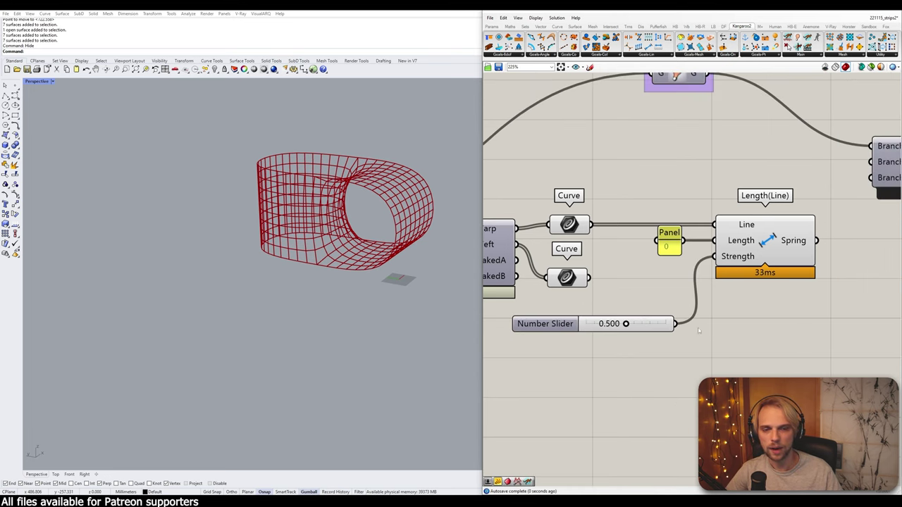
# - Duplicate the Length(Line) goal with its 0 panel and 0.500 slider and place the copies below the originals
pyautogui.moveTo(806, 334); pyautogui.dragTo(612, 173)
pyautogui.moveTo(499, 310); pyautogui.dragTo(573, 302, button='right')
pyautogui.click(573, 303)
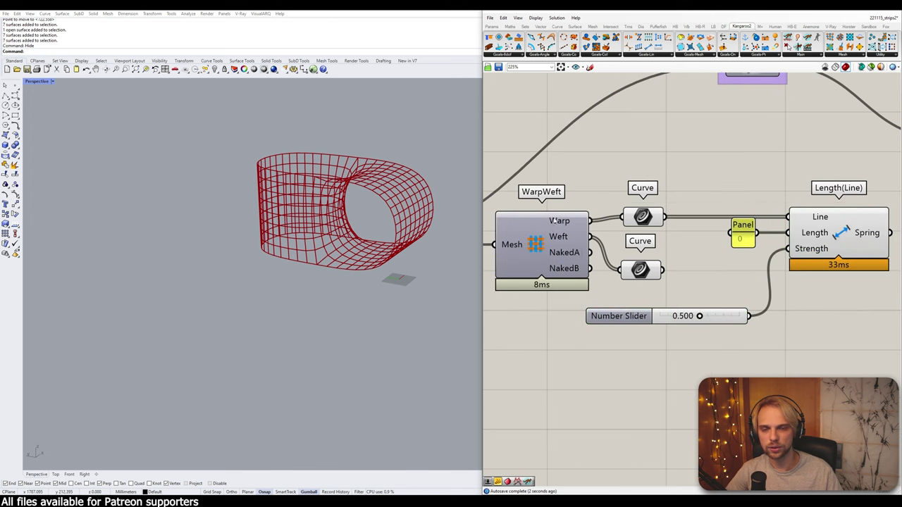
pyautogui.click(641, 216)
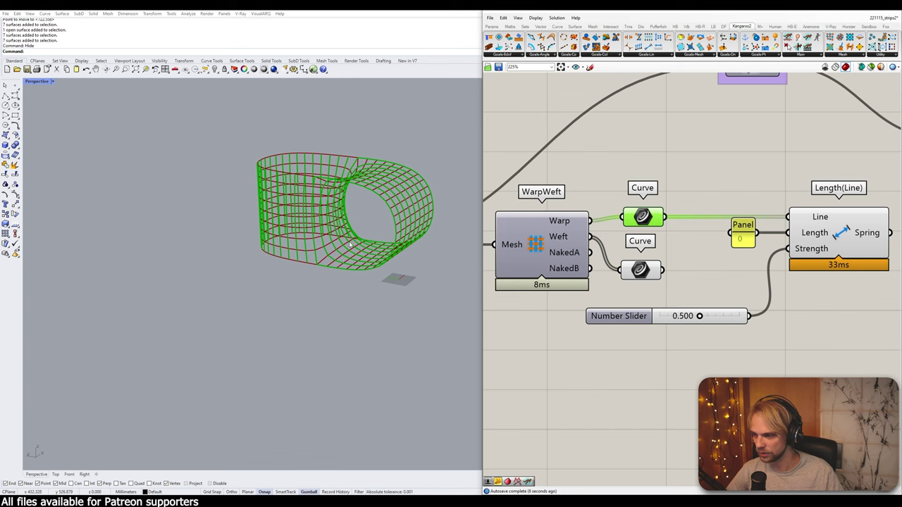
pyautogui.click(658, 188)
pyautogui.scroll(-2, 658, 211)
pyautogui.moveTo(759, 338); pyautogui.dragTo(626, 179)
pyautogui.hotkey('ctrl', 'c')
pyautogui.hotkey('ctrl', 'v')
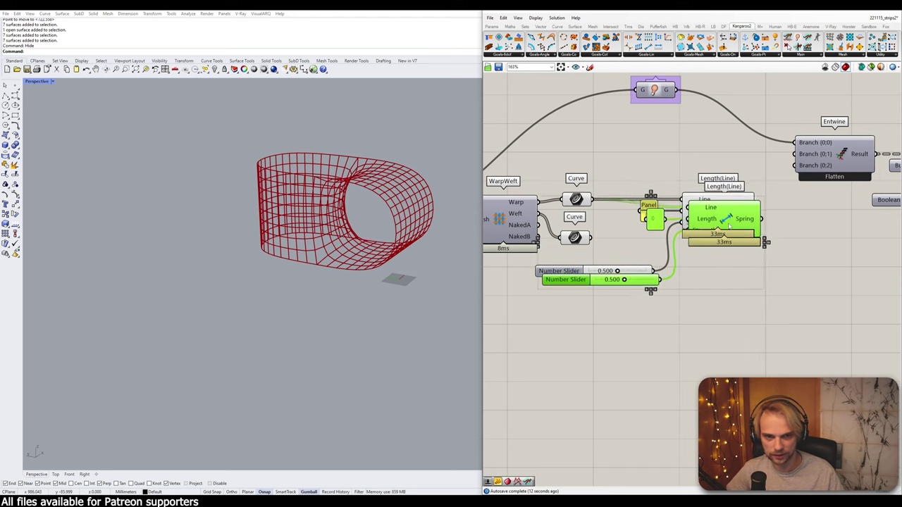
pyautogui.keyDown('alt'); pyautogui.moveTo(730, 225); pyautogui.dragTo(726, 304); pyautogui.keyUp('alt')
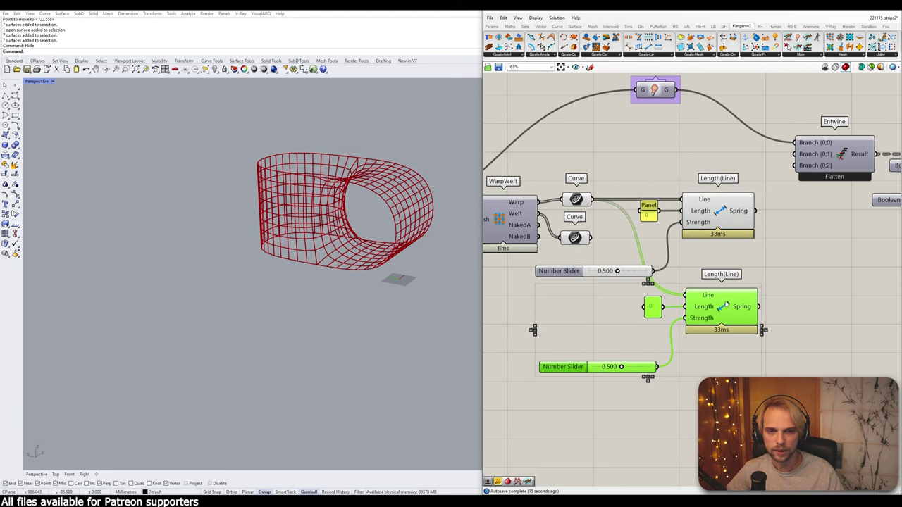
# - Move both strength sliders closer to their goals and connect the Weft Curve parameter to the duplicated goal's Line input
pyautogui.click(730, 282)
pyautogui.scroll(1, 658, 317)
pyautogui.moveTo(641, 379); pyautogui.dragTo(641, 329)
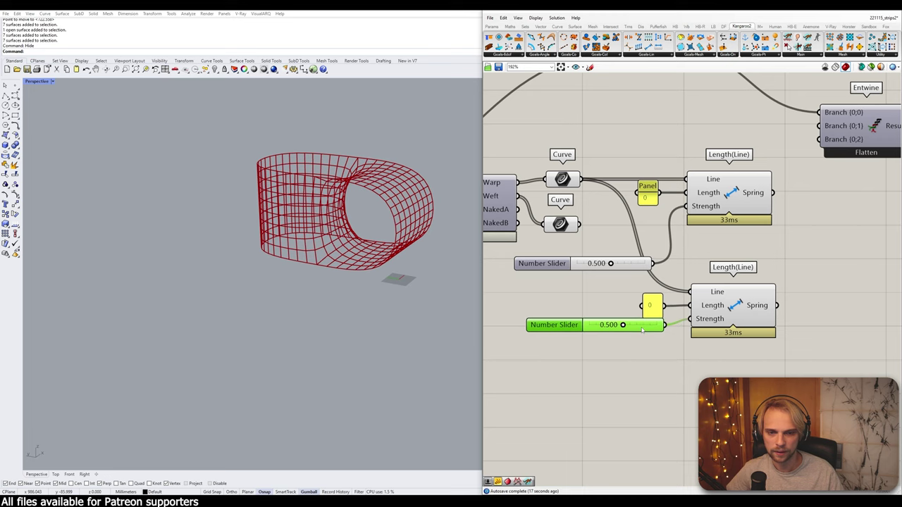
pyautogui.moveTo(620, 263); pyautogui.dragTo(638, 246)
pyautogui.moveTo(585, 227); pyautogui.dragTo(689, 292)
pyautogui.moveTo(514, 187); pyautogui.dragTo(572, 189, button='right')
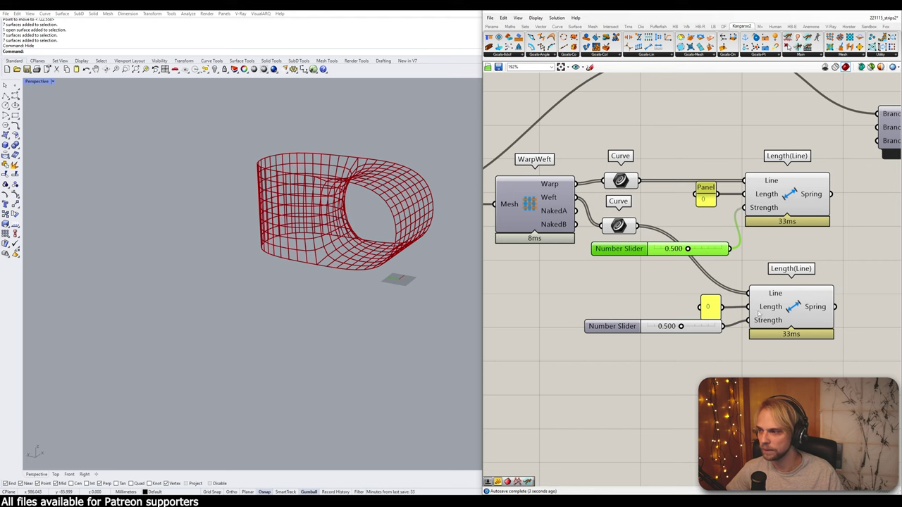
pyautogui.click(789, 314)
pyautogui.click(665, 351)
pyautogui.moveTo(679, 340); pyautogui.dragTo(639, 317, button='right')
pyautogui.scroll(1, 639, 317)
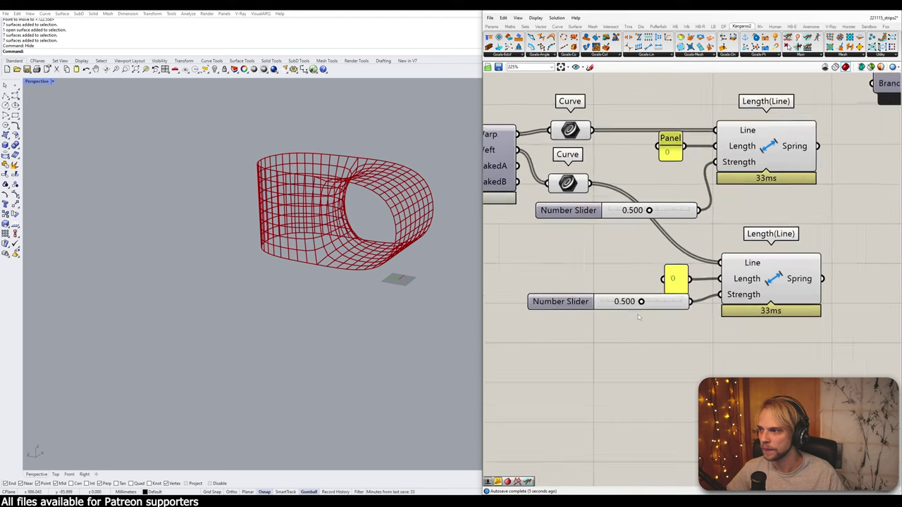
pyautogui.scroll(1, 638, 314)
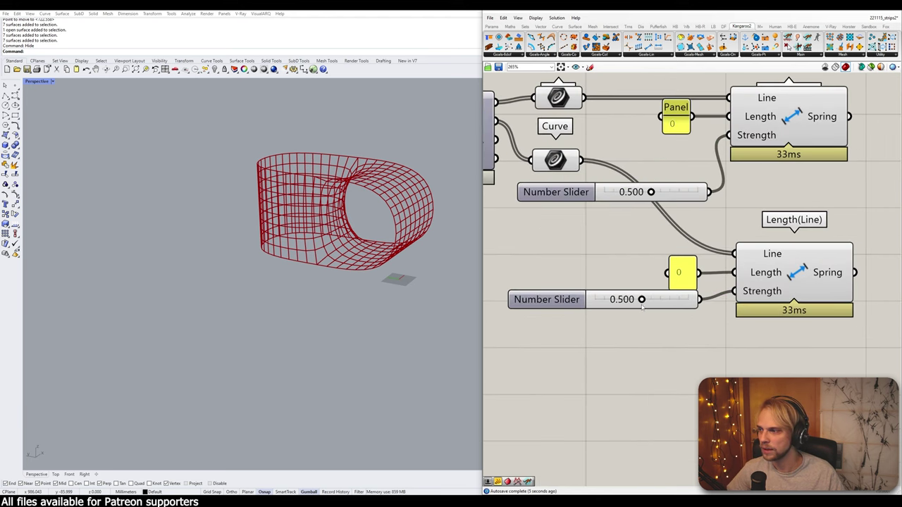
pyautogui.click(813, 125)
pyautogui.click(760, 246)
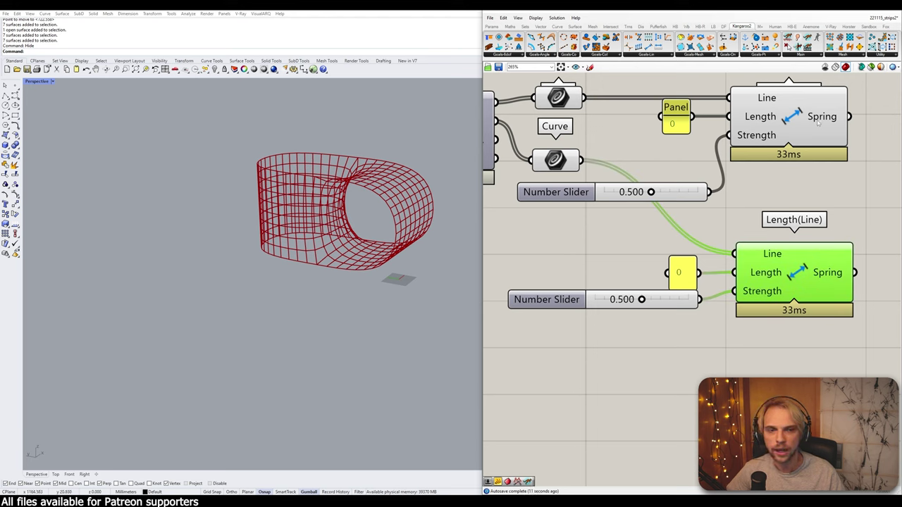
# - Set the weft goal's strength slider to 0.247 and highlight the weft and warp Curve parameters in turn
pyautogui.moveTo(643, 301); pyautogui.dragTo(619, 302)
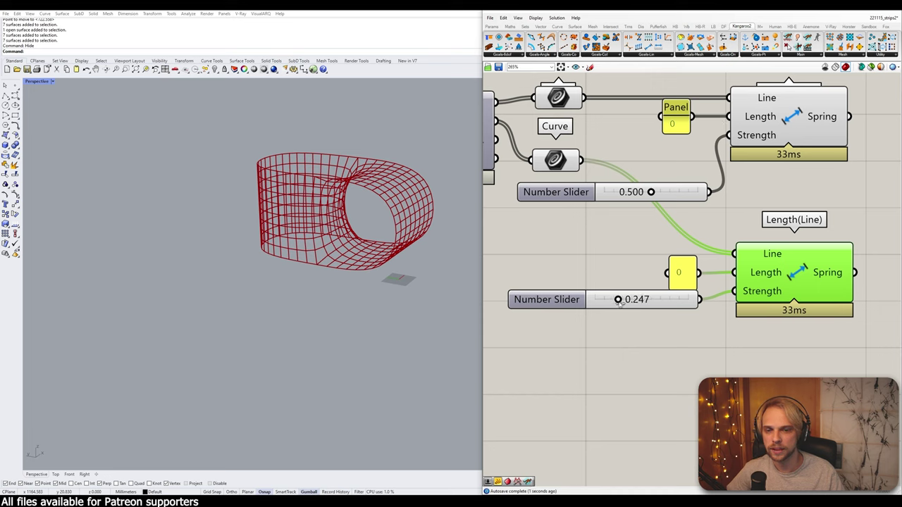
pyautogui.click(643, 212)
pyautogui.click(556, 160)
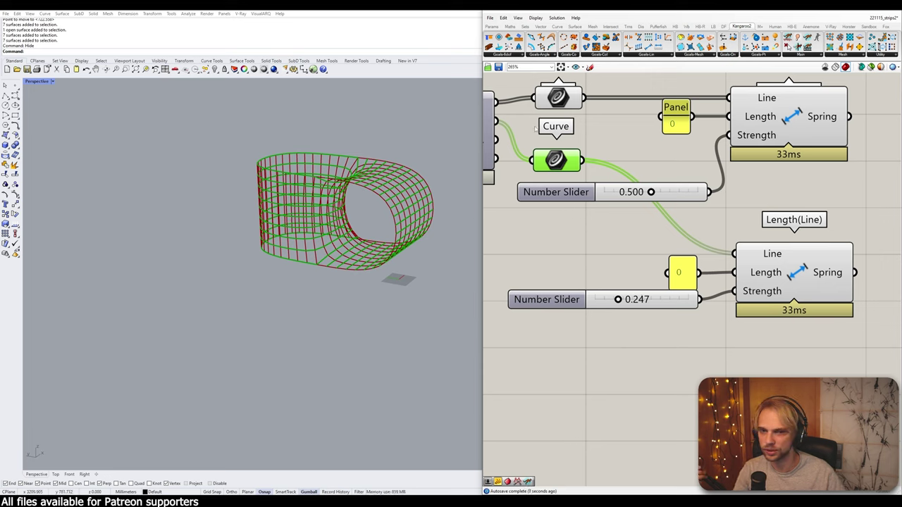
pyautogui.moveTo(635, 139); pyautogui.dragTo(649, 184, button='right')
pyautogui.click(579, 149)
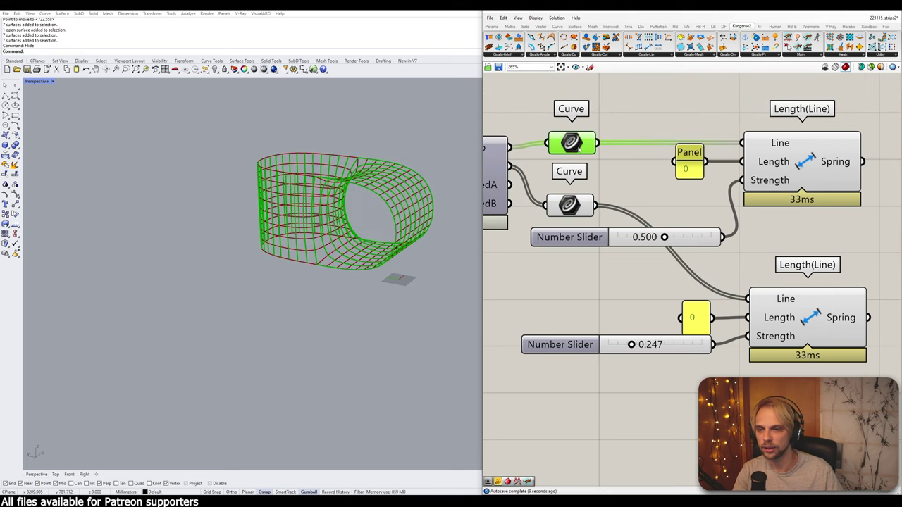
# - Turn off the preview of both the warp and weft Curve parameters
pyautogui.click(604, 178)
pyautogui.scroll(-3, 605, 179)
pyautogui.click(589, 193)
pyautogui.middleClick(587, 191)
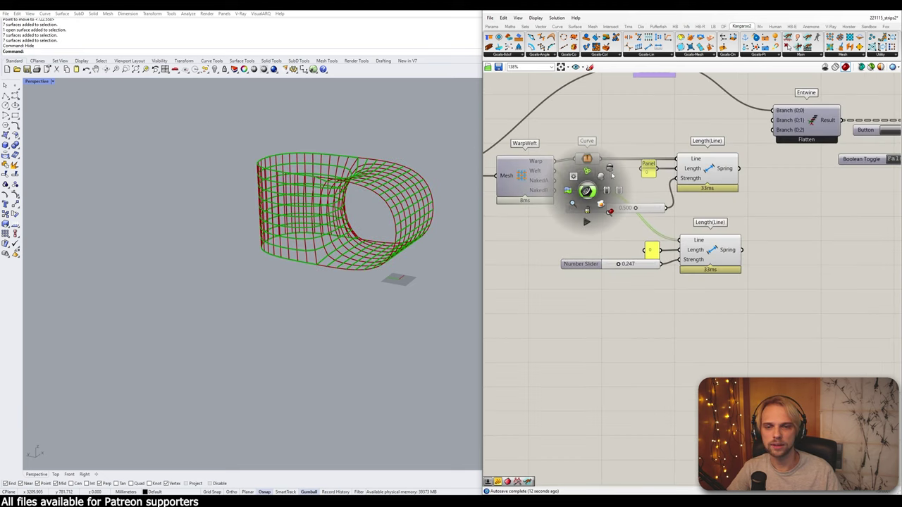
pyautogui.click(610, 169)
pyautogui.click(587, 159)
pyautogui.middleClick(587, 159)
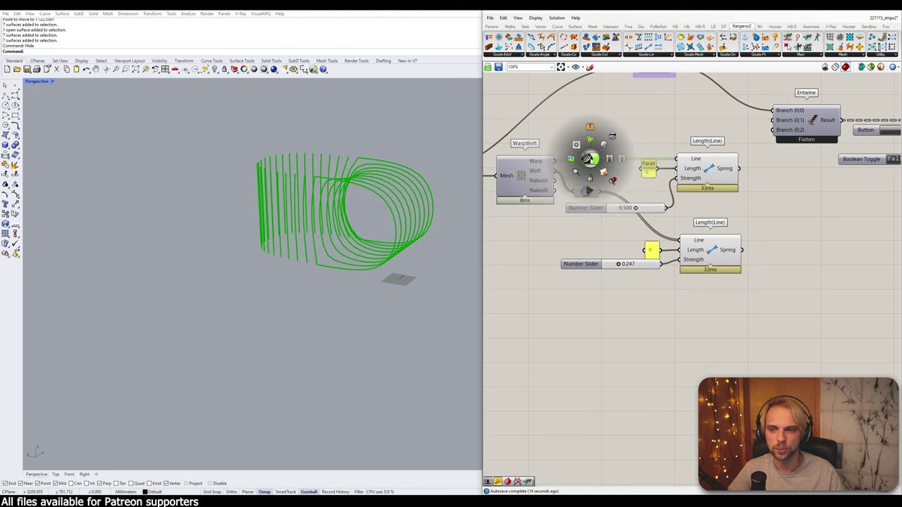
pyautogui.click(610, 137)
pyautogui.click(630, 128)
# - Turn on the preview of the Mesh parameter after the solver's Explode Tree
pyautogui.moveTo(811, 158); pyautogui.dragTo(728, 182, button='right')
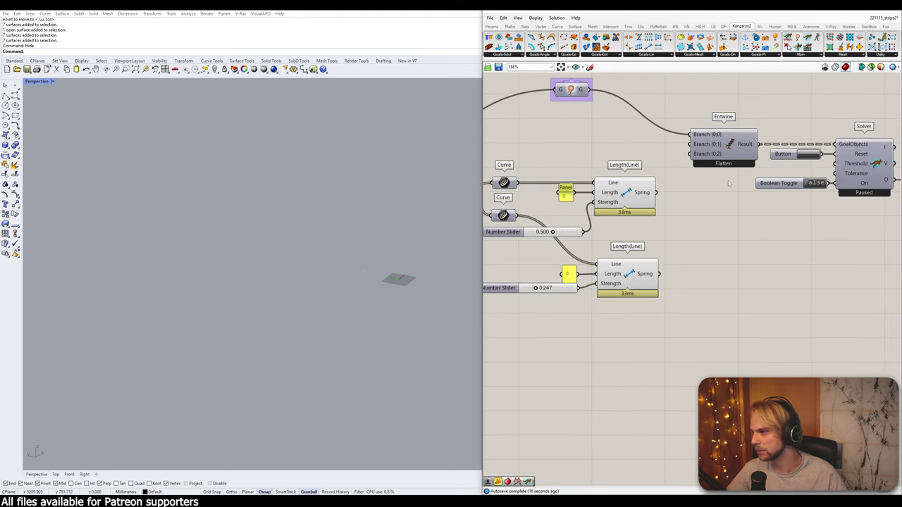
pyautogui.scroll(-2, 729, 187)
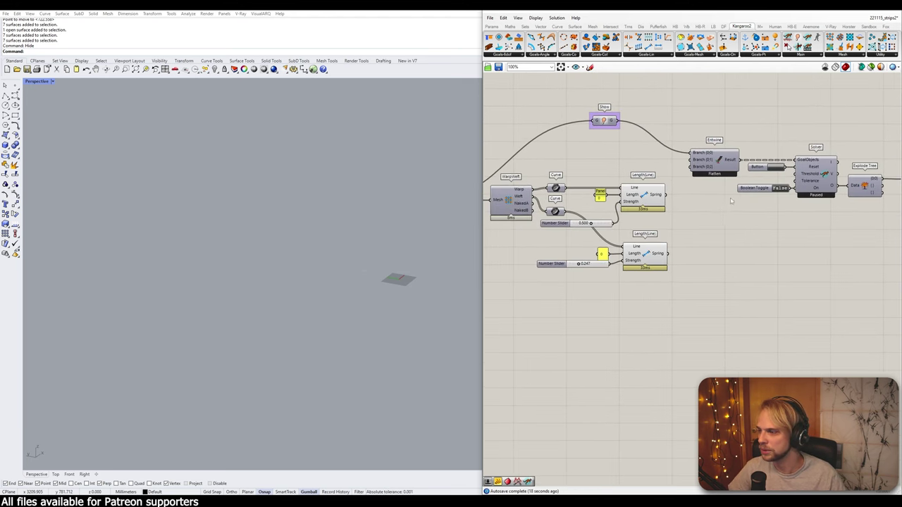
pyautogui.moveTo(731, 201); pyautogui.dragTo(629, 197, button='right')
pyautogui.scroll(1, 753, 200)
pyautogui.click(818, 170)
pyautogui.middleClick(815, 155)
pyautogui.click(835, 135)
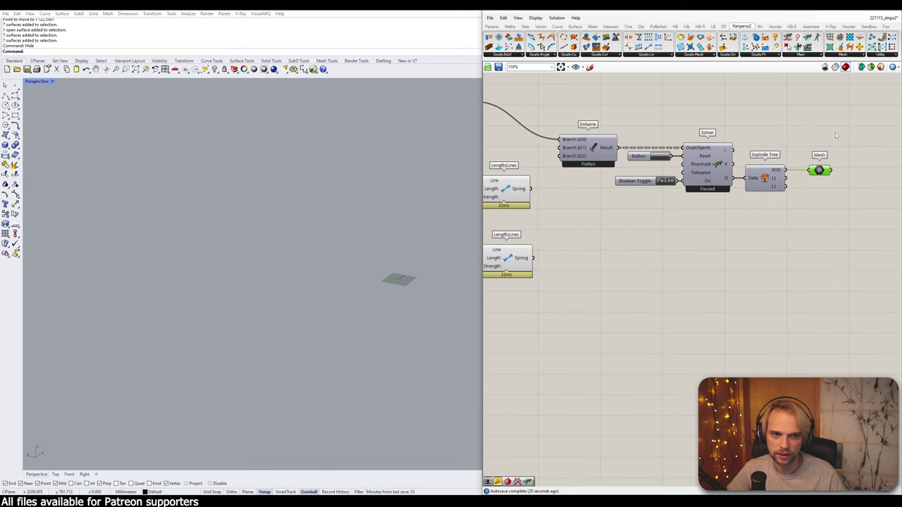
pyautogui.middleClick(820, 169)
pyautogui.click(835, 151)
pyautogui.click(803, 210)
# - Connect the Spring outputs of both Length(Line) goals to Entwine's Branch (0;1)
pyautogui.moveTo(527, 185); pyautogui.dragTo(644, 202, button='right')
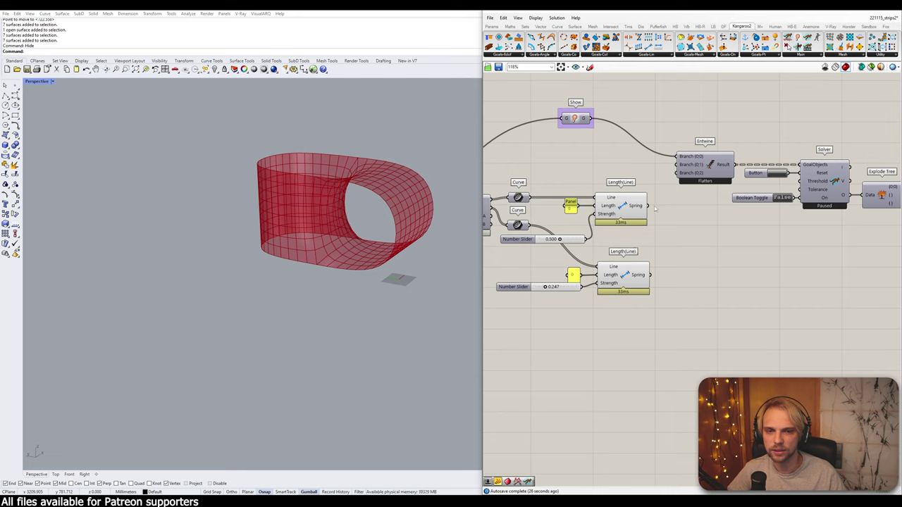
pyautogui.moveTo(647, 206); pyautogui.dragTo(680, 173)
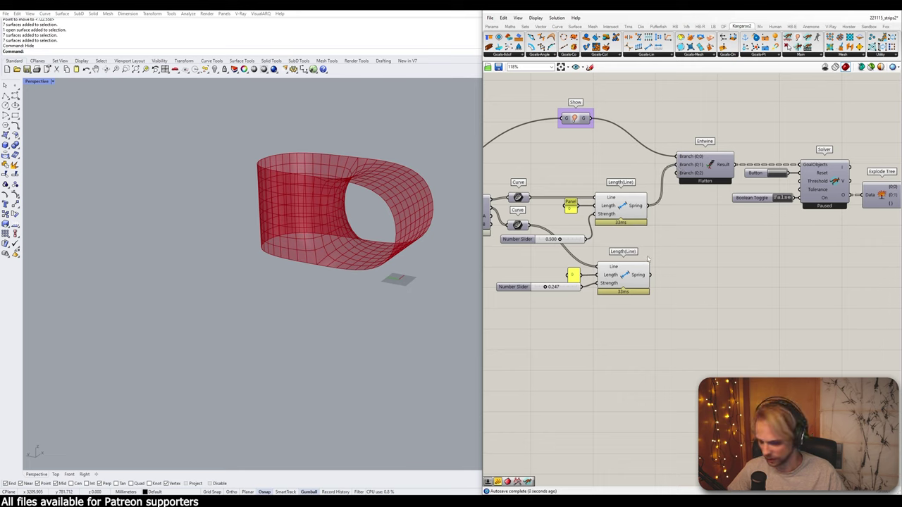
pyautogui.moveTo(651, 277); pyautogui.dragTo(678, 165)
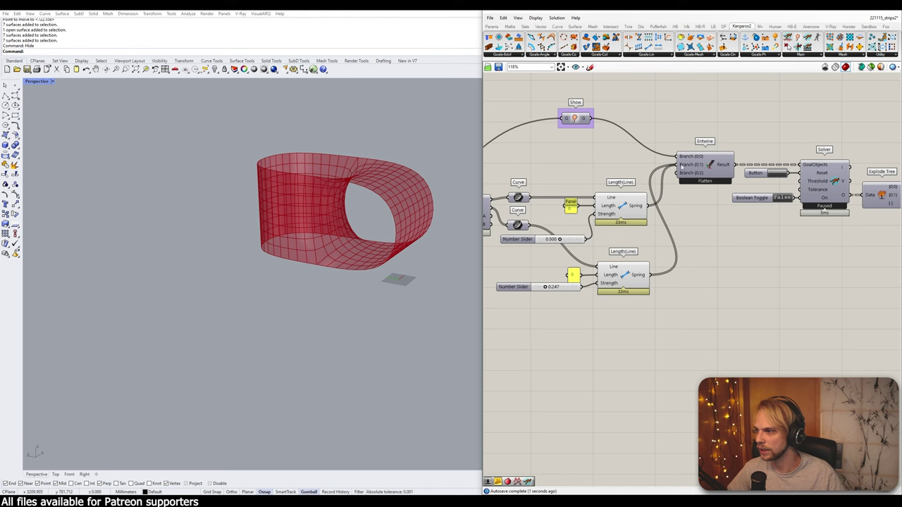
# - Group WarpWeft, the Curve parameters and both Length(Line) goals with their inputs, and move the group up closer to Show
pyautogui.moveTo(616, 324); pyautogui.dragTo(702, 338, button='right')
pyautogui.moveTo(728, 352); pyautogui.dragTo(533, 180)
pyautogui.middleClick(535, 180)
pyautogui.click(540, 160)
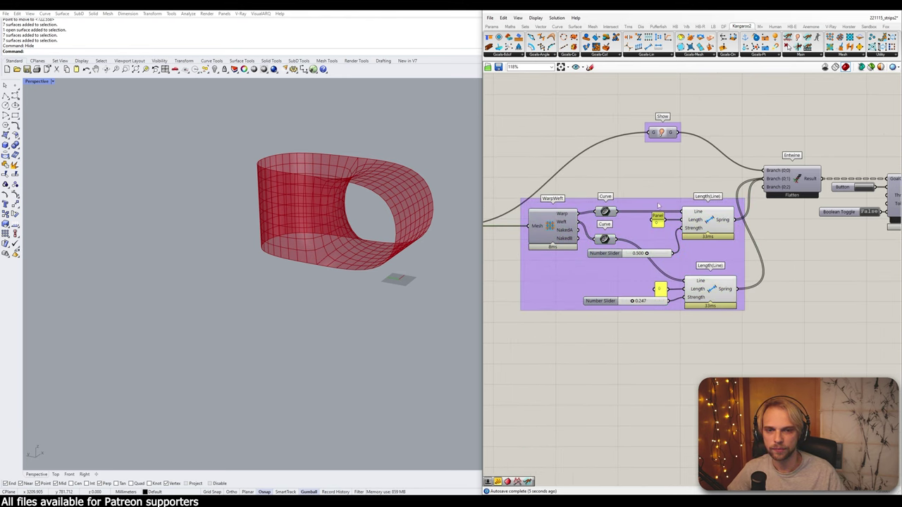
pyautogui.moveTo(658, 205); pyautogui.dragTo(651, 168)
pyautogui.click(740, 120)
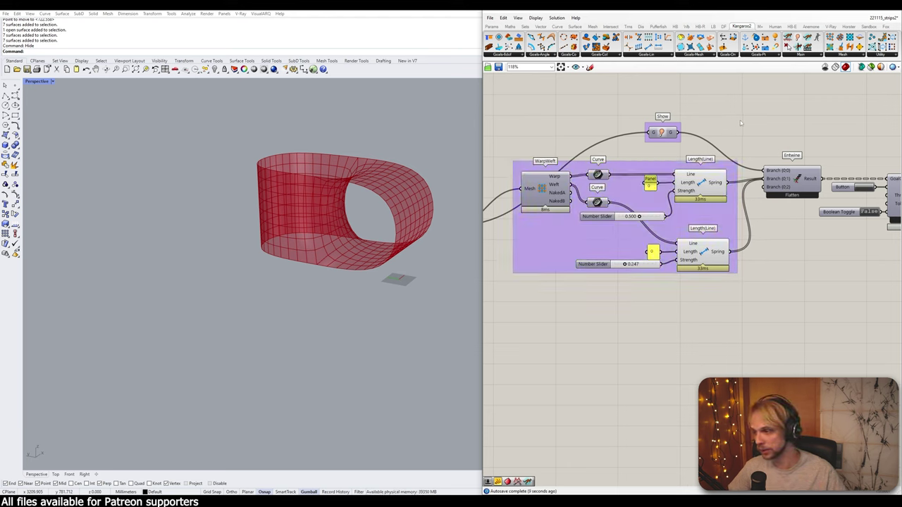
# - Add a NakedVertices component below the group and connect the Catmull-Clark subdivision output to its Mesh input
pyautogui.moveTo(286, 180); pyautogui.dragTo(282, 184, button='right')
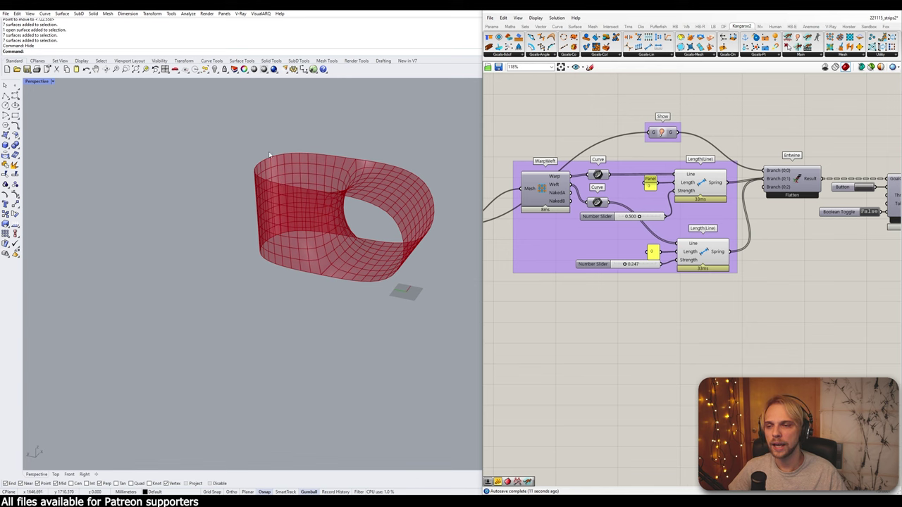
pyautogui.moveTo(511, 234); pyautogui.dragTo(578, 198, button='right')
pyautogui.moveTo(537, 221); pyautogui.dragTo(605, 196, button='right')
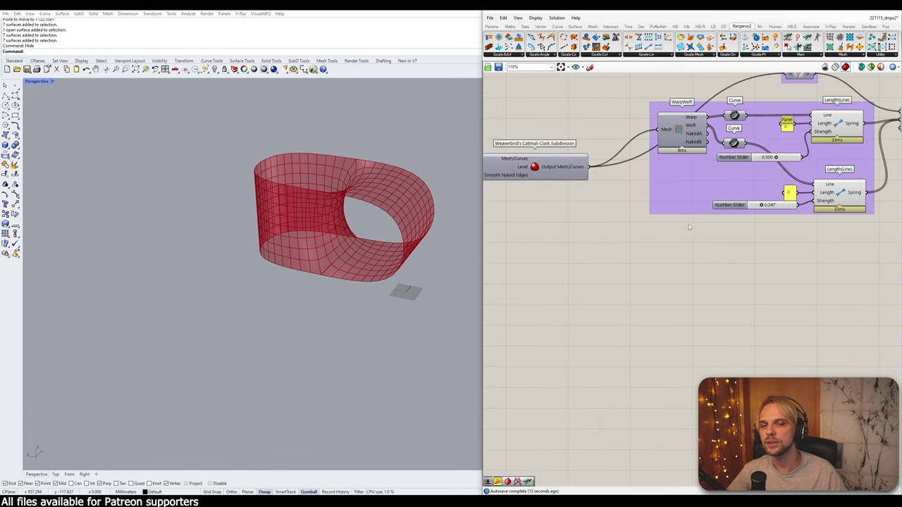
pyautogui.doubleClick(690, 240)
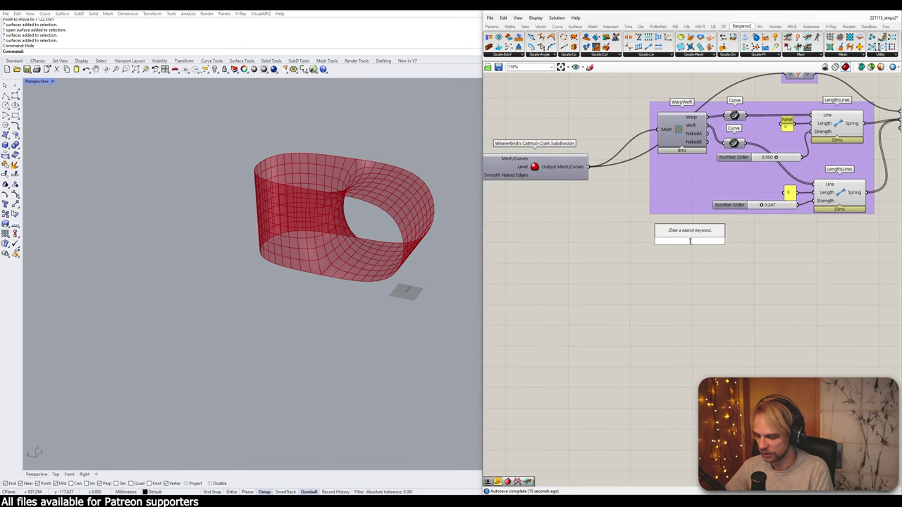
pyautogui.write('nak')
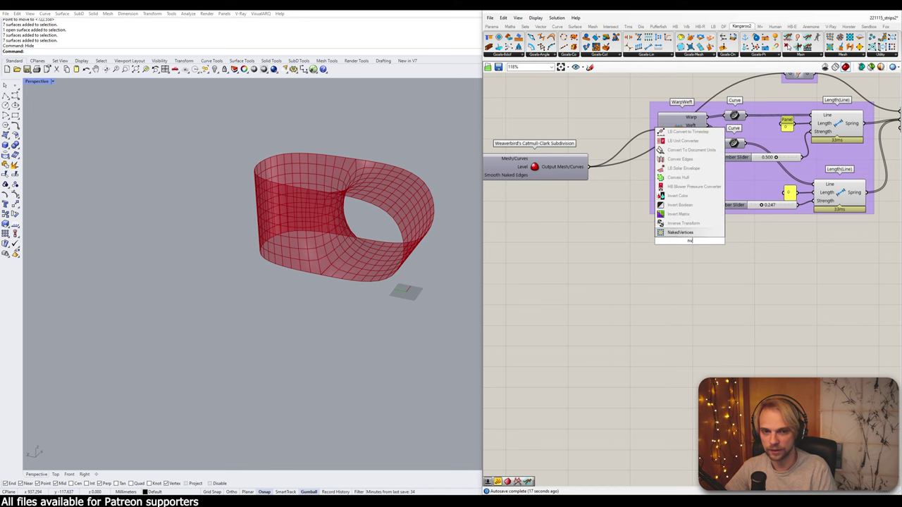
pyautogui.press('Return')
pyautogui.moveTo(588, 167); pyautogui.dragTo(660, 242)
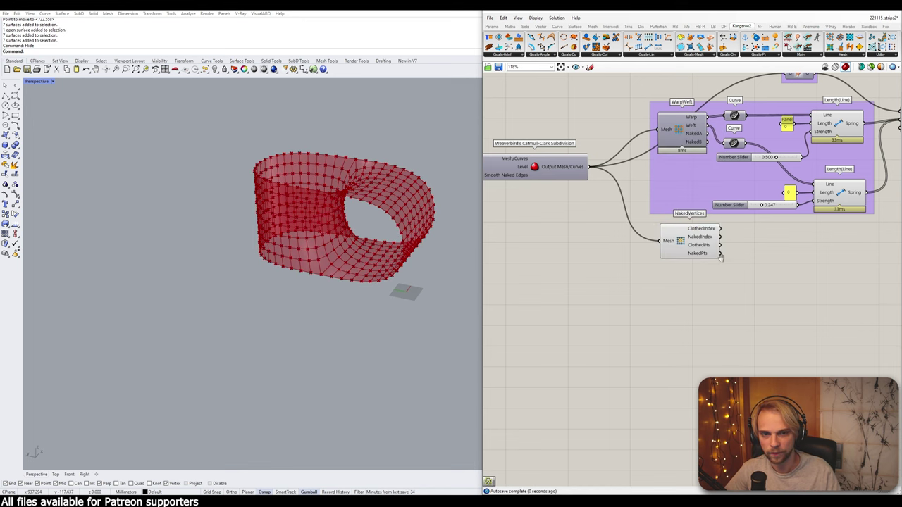
# - Add an Anchor goal, connect NakedPts to its Point input and place it beside NakedVertices
pyautogui.moveTo(781, 277); pyautogui.dragTo(681, 279, button='right')
pyautogui.doubleClick(680, 278)
pyautogui.write('ancho')
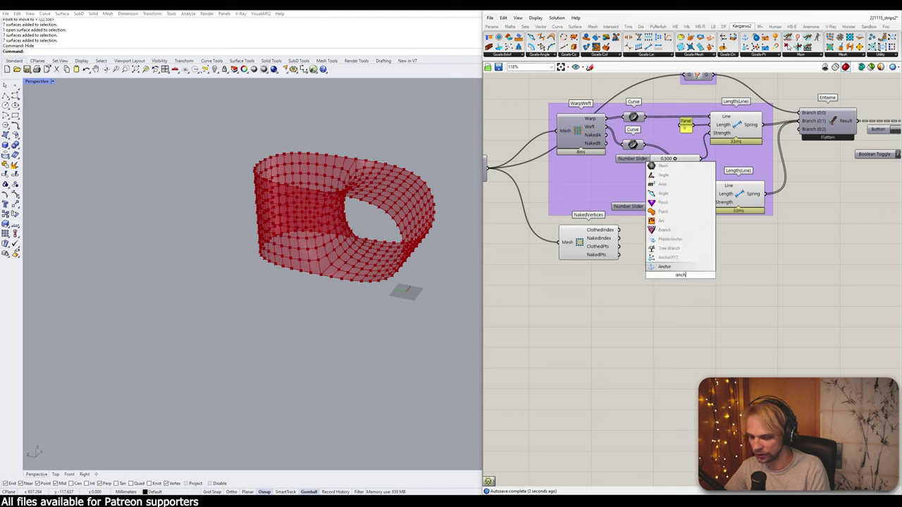
pyautogui.press('Return')
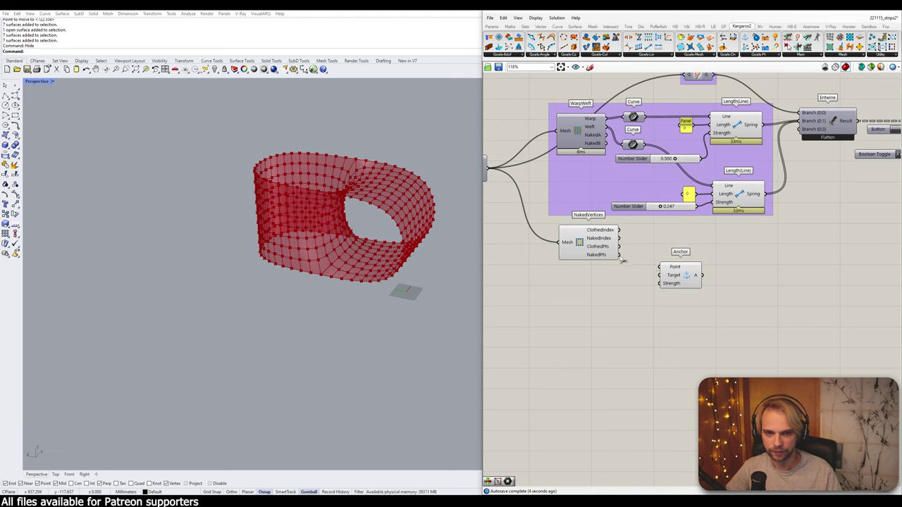
pyautogui.moveTo(620, 254); pyautogui.dragTo(675, 266)
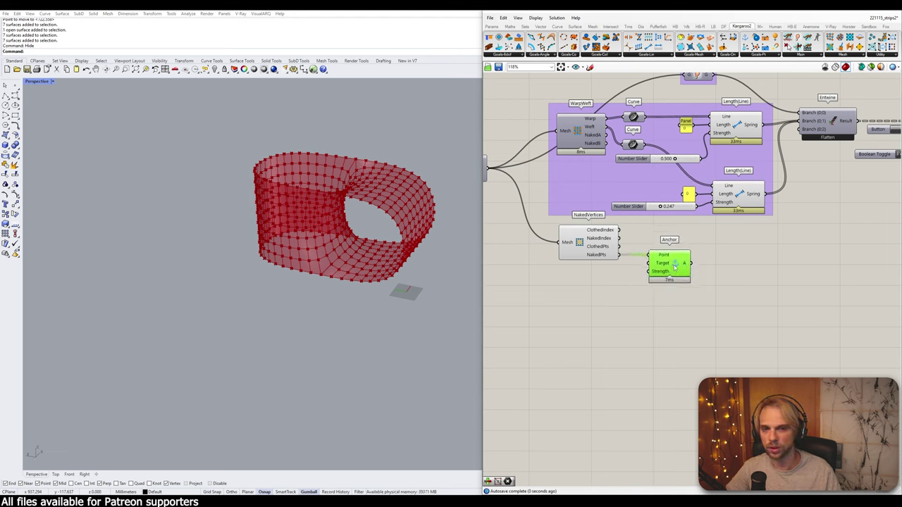
pyautogui.click(621, 286)
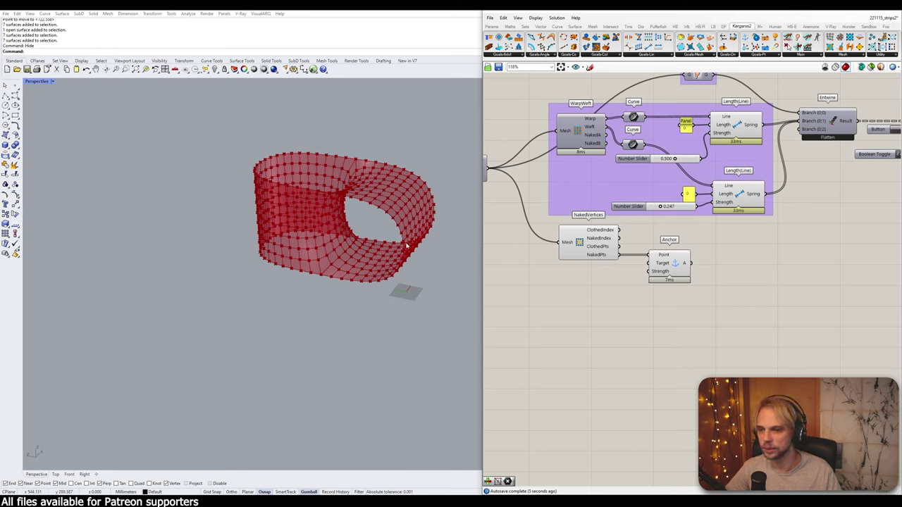
# - Delete the NakedVertices and Anchor components
pyautogui.moveTo(741, 324); pyautogui.dragTo(574, 251)
pyautogui.press('Delete')
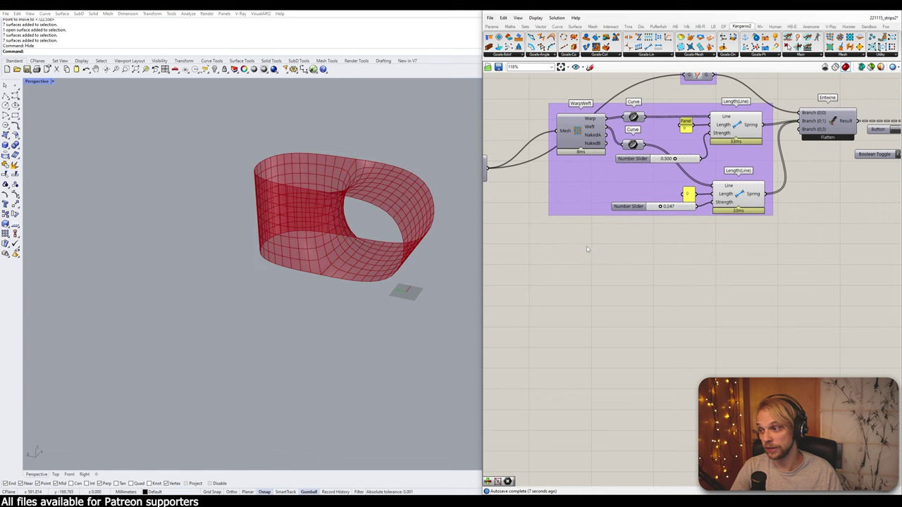
# - Examine the Mesh Edges, Join Curves and Explode components in the original definition's edge group
pyautogui.scroll(-5, 590, 250)
pyautogui.moveTo(667, 185); pyautogui.dragTo(659, 278, button='right')
pyautogui.scroll(5, 578, 201)
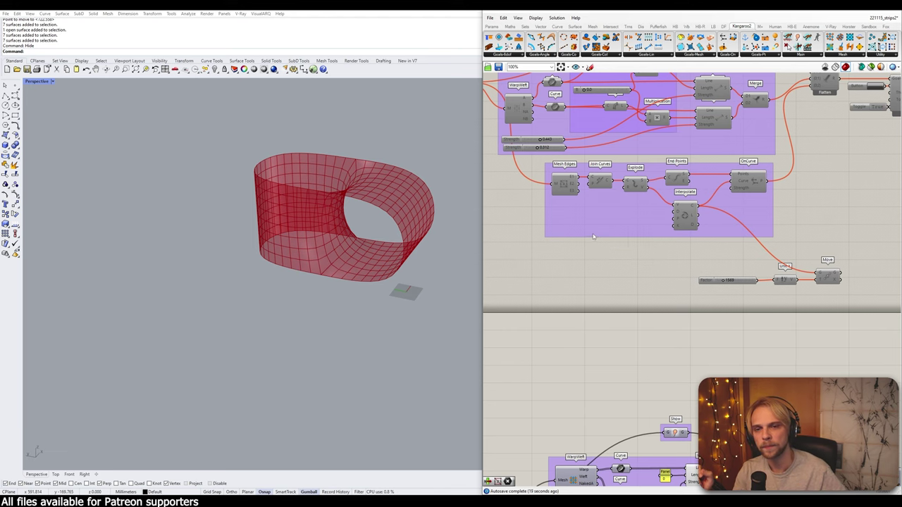
pyautogui.scroll(1, 602, 211)
pyautogui.moveTo(600, 198); pyautogui.dragTo(609, 231, button='right')
pyautogui.moveTo(522, 183); pyautogui.dragTo(589, 243)
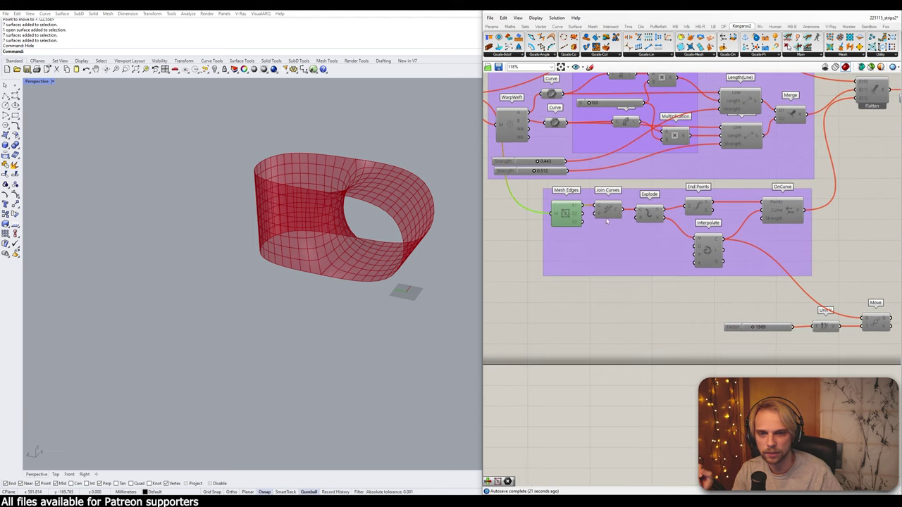
pyautogui.click(608, 209)
pyautogui.click(650, 211)
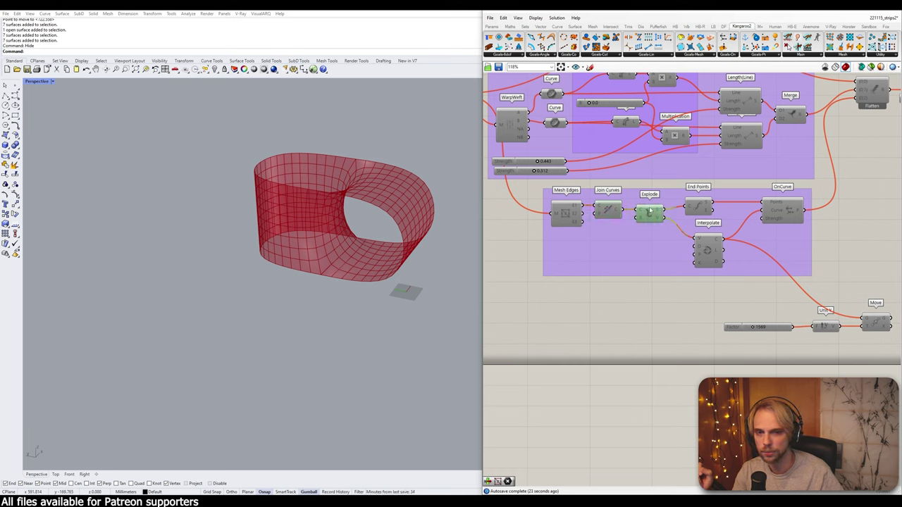
pyautogui.moveTo(535, 184); pyautogui.dragTo(669, 237)
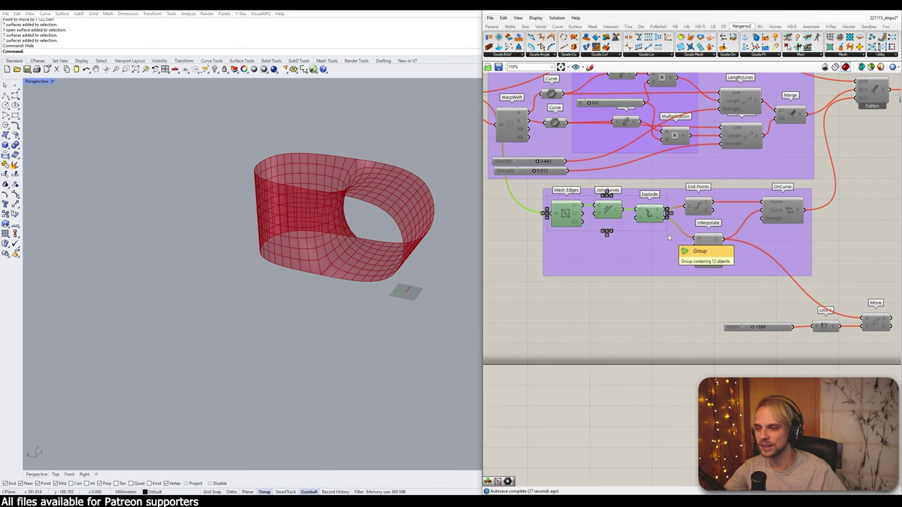
# - Examine how Interpolate and End Points feed the OnCurve goal in the original definition, and return to the rebuilt definition
pyautogui.moveTo(726, 246); pyautogui.dragTo(681, 230, button='right')
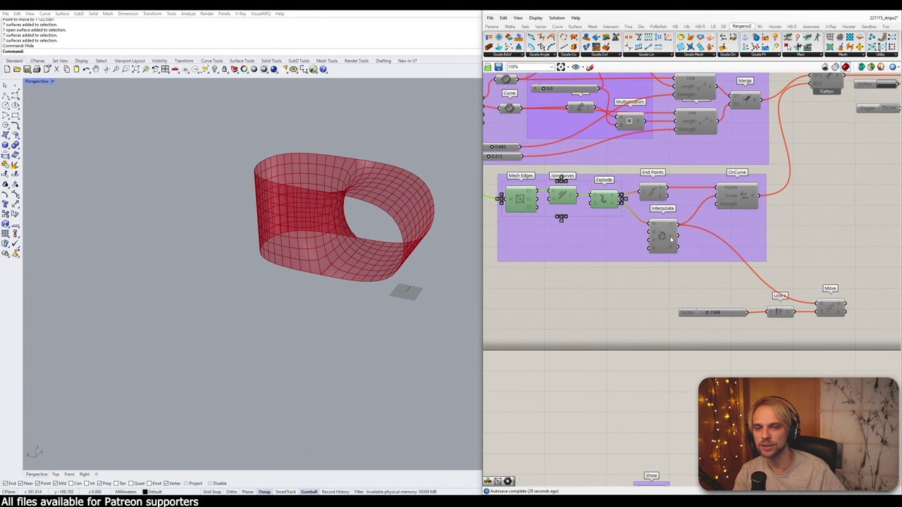
pyautogui.moveTo(673, 237); pyautogui.dragTo(660, 248)
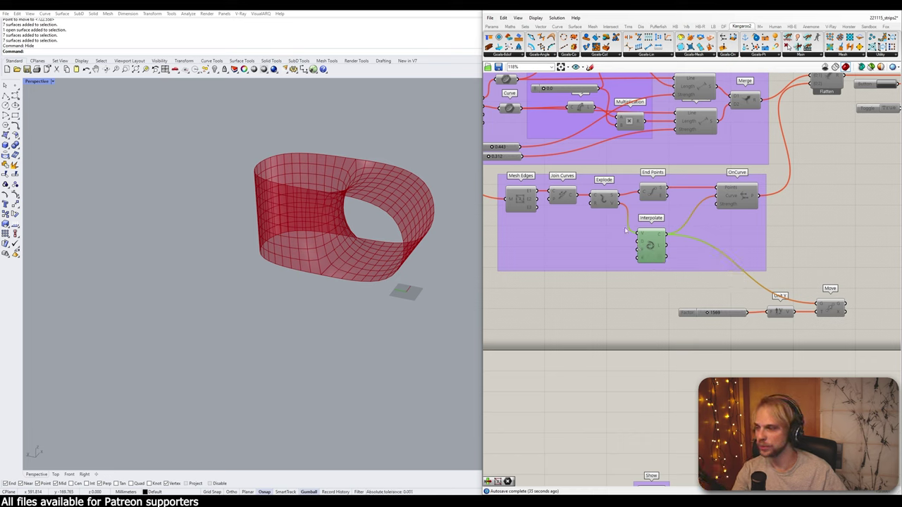
pyautogui.moveTo(718, 225); pyautogui.dragTo(694, 216, button='right')
pyautogui.moveTo(628, 180); pyautogui.dragTo(626, 183)
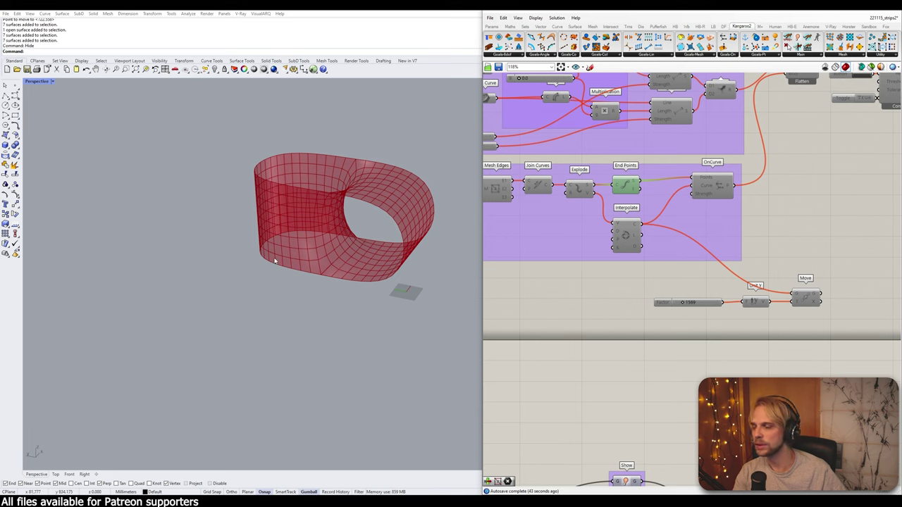
pyautogui.moveTo(714, 195); pyautogui.dragTo(698, 201)
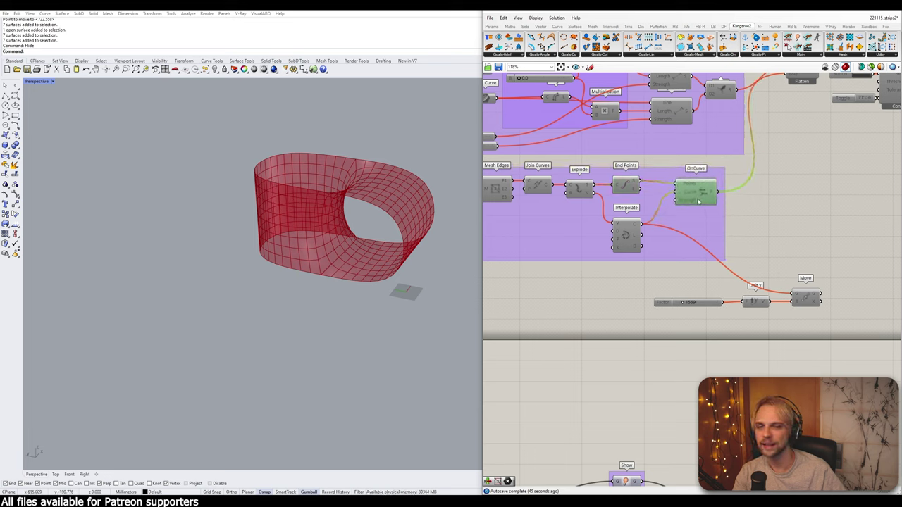
pyautogui.moveTo(625, 232)
pyautogui.mouseDown()
pyautogui.moveTo(619, 227)
pyautogui.moveTo(623, 233)
pyautogui.mouseUp()
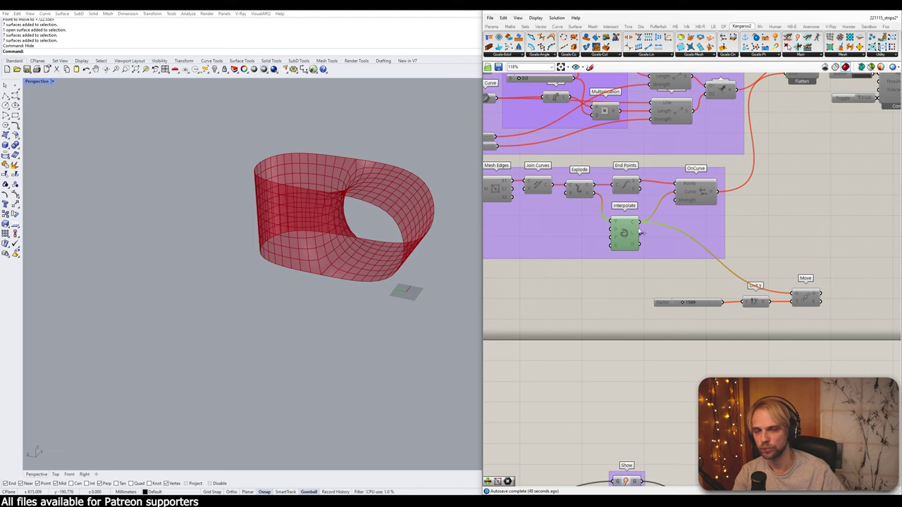
pyautogui.click(642, 234)
pyautogui.scroll(-3, 749, 224)
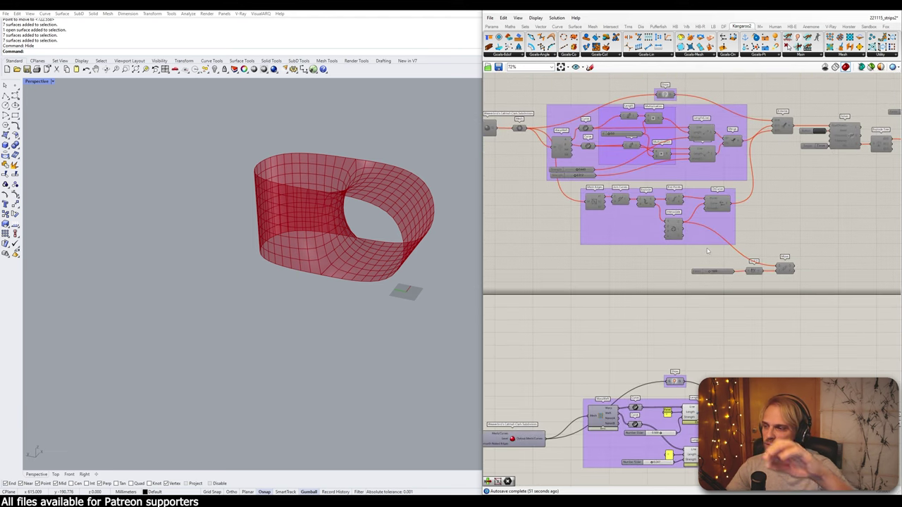
pyautogui.scroll(-1, 645, 336)
pyautogui.moveTo(647, 358); pyautogui.dragTo(646, 280, button='right')
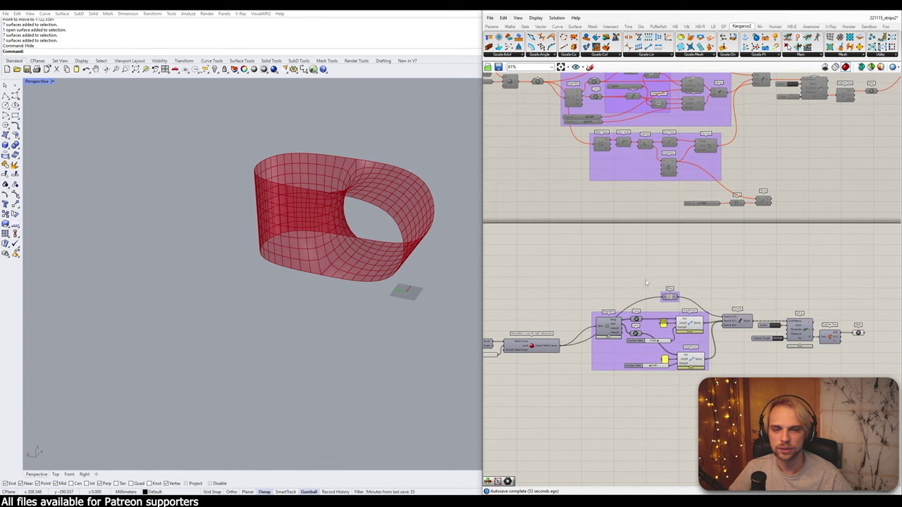
pyautogui.scroll(4, 580, 394)
pyautogui.moveTo(650, 421); pyautogui.dragTo(631, 348, button='right')
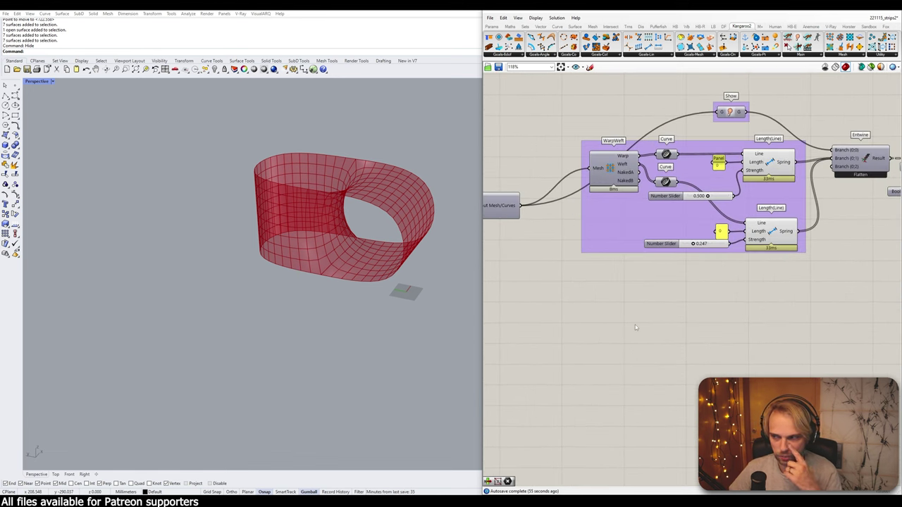
# - Add a Mesh Edges component below the warp and weft group and connect the input mesh to its Mesh input
pyautogui.doubleClick(635, 324)
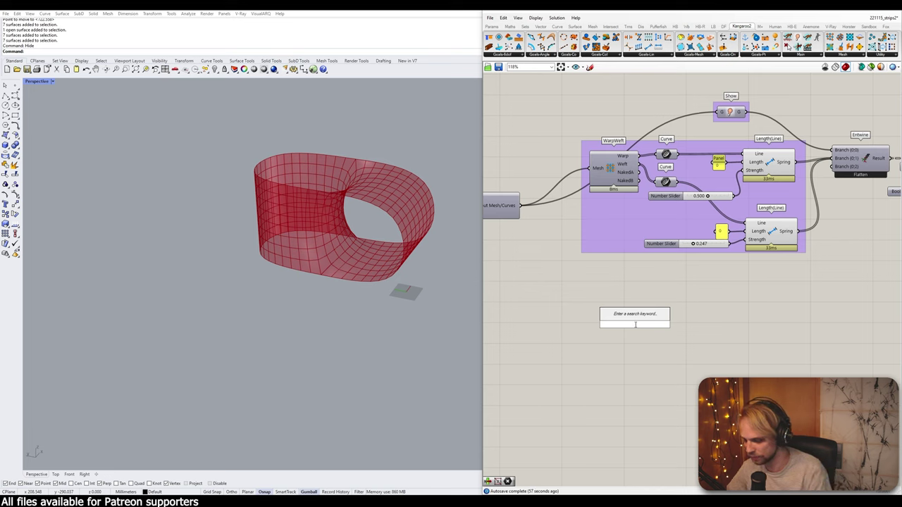
pyautogui.write('mesh edges')
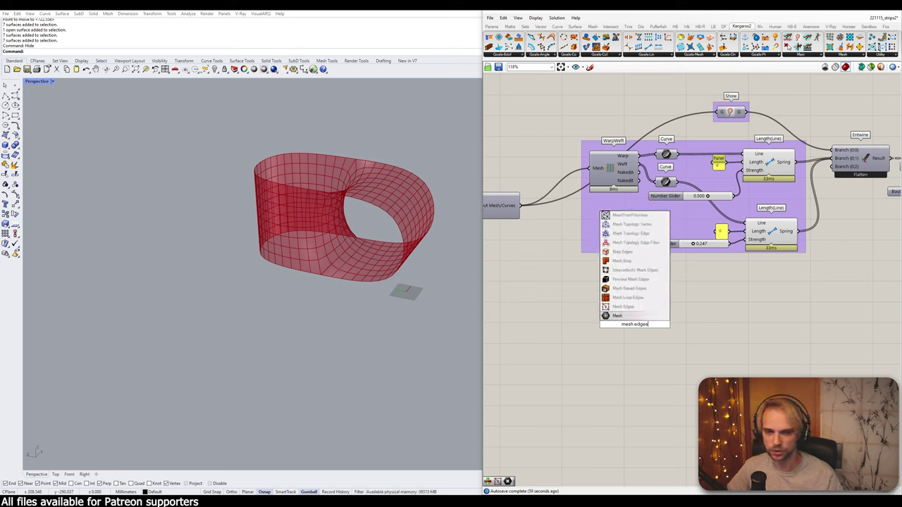
pyautogui.press('Up')
pyautogui.press('Return')
pyautogui.moveTo(519, 205); pyautogui.dragTo(577, 315)
pyautogui.click(628, 292)
# - Add a Join Curves component beside Mesh Edges and feed the Naked Edges output into its Curves input
pyautogui.scroll(3, 628, 295)
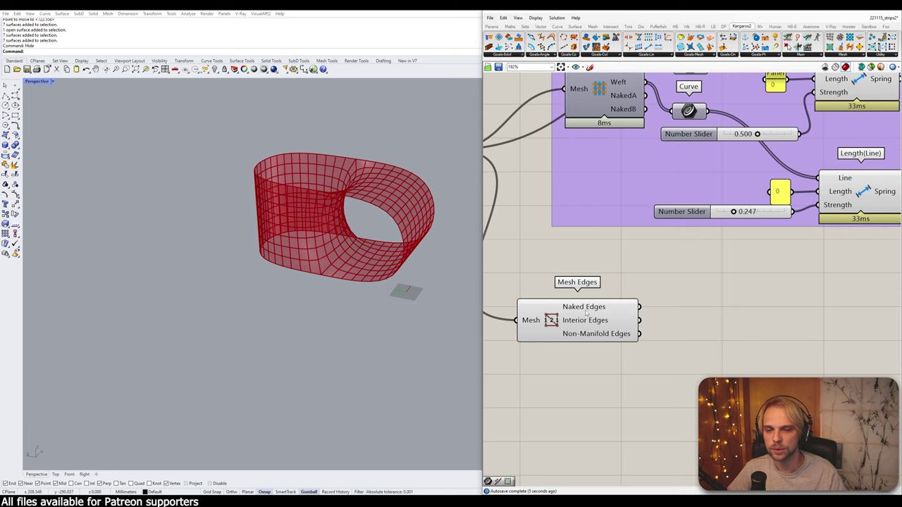
pyautogui.doubleClick(702, 316)
pyautogui.write('join curve')
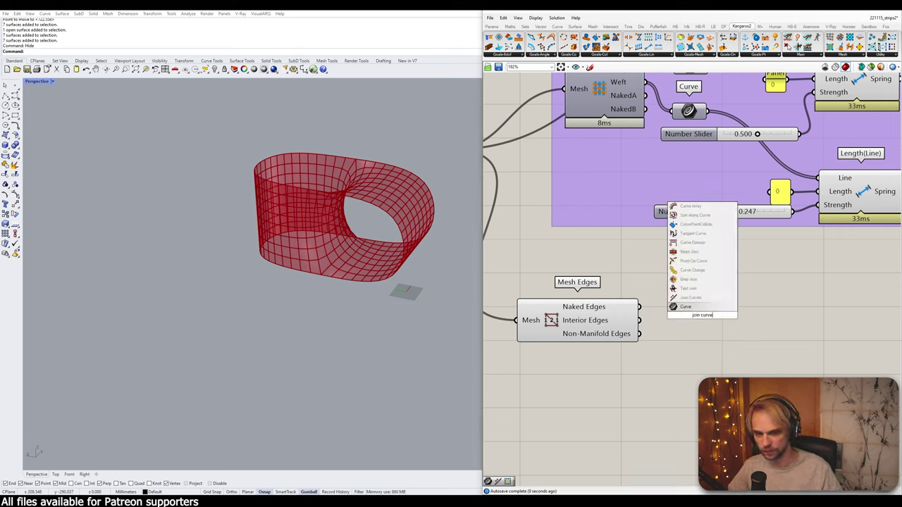
pyautogui.click(700, 298)
pyautogui.moveTo(639, 308); pyautogui.dragTo(662, 308)
pyautogui.moveTo(700, 316); pyautogui.dragTo(697, 315)
# - Turn off the preview of the Mesh Edges component
pyautogui.click(593, 317)
pyautogui.middleClick(592, 316)
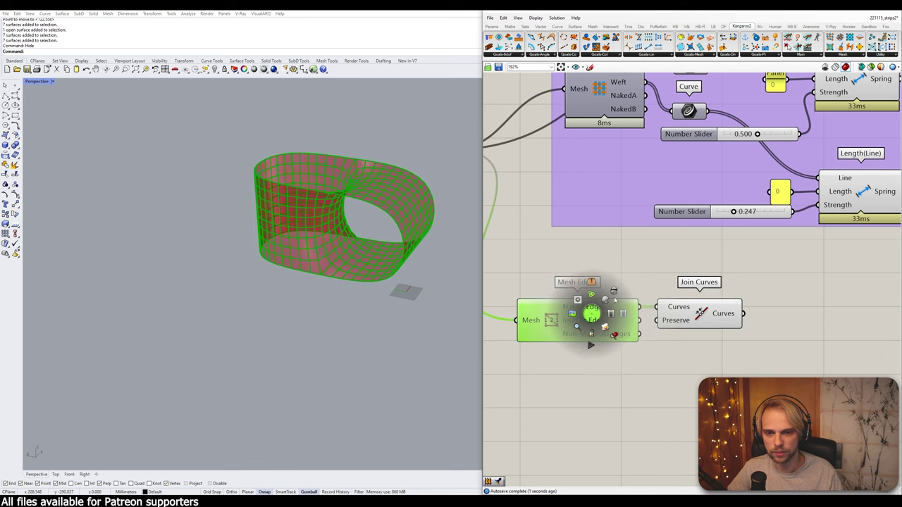
pyautogui.click(617, 299)
pyautogui.click(663, 258)
# - Turn off the preview of the warp and weft goal components and of the Explode Tree and Mesh components after the solver
pyautogui.scroll(-6, 665, 258)
pyautogui.moveTo(711, 259); pyautogui.dragTo(640, 289, button='right')
pyautogui.moveTo(725, 287); pyautogui.dragTo(590, 197)
pyautogui.middleClick(590, 196)
pyautogui.click(613, 179)
pyautogui.click(823, 271)
pyautogui.moveTo(825, 269); pyautogui.dragTo(792, 221)
pyautogui.middleClick(792, 221)
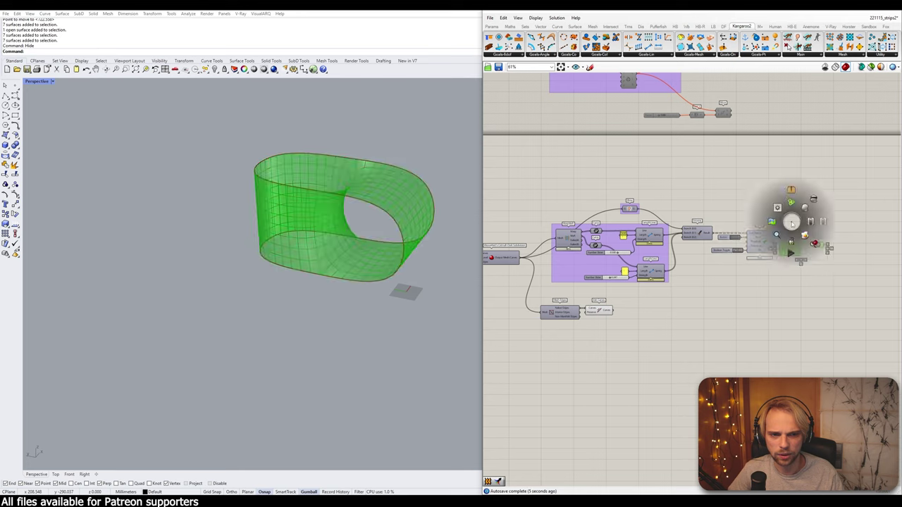
pyautogui.click(814, 205)
pyautogui.click(803, 202)
pyautogui.moveTo(386, 216); pyautogui.dragTo(404, 214, button='right')
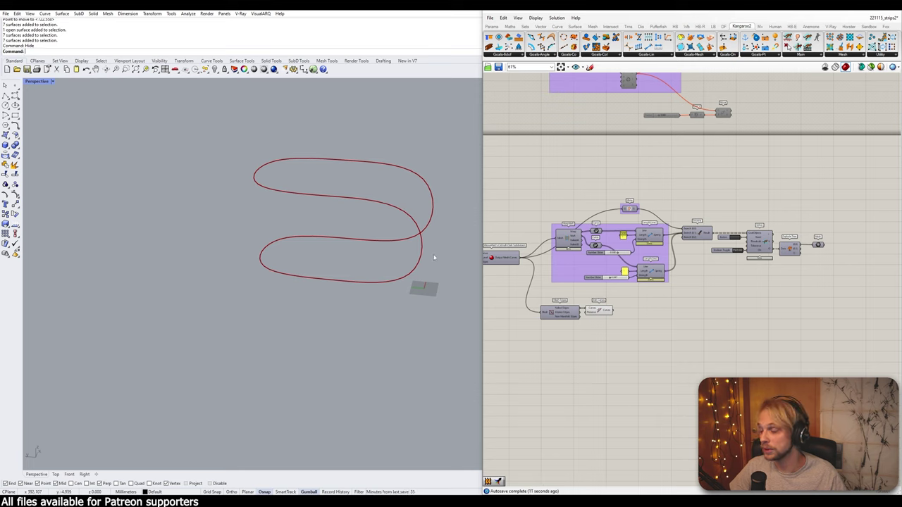
# - Compare the joined edge curves with the final mesh by switching the Mesh component's preview on and off and highlighting Join Curves
pyautogui.middleClick(820, 245)
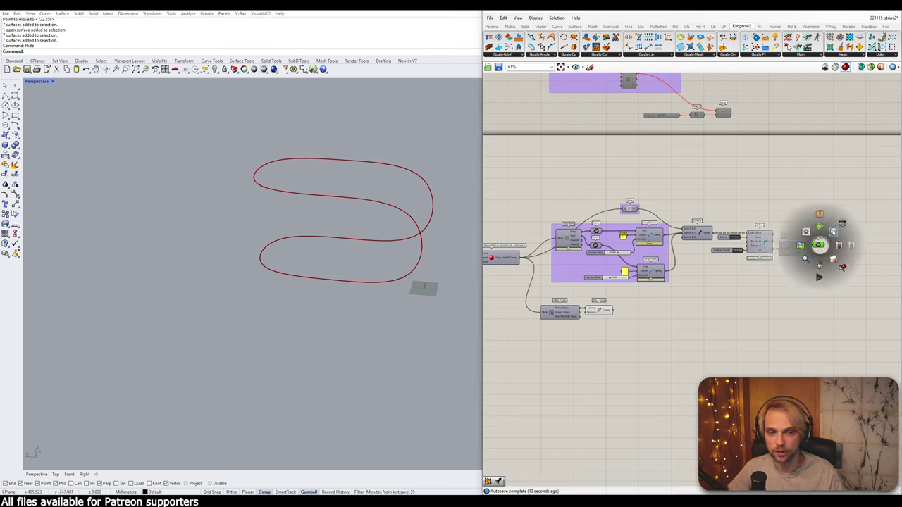
pyautogui.click(832, 236)
pyautogui.click(818, 251)
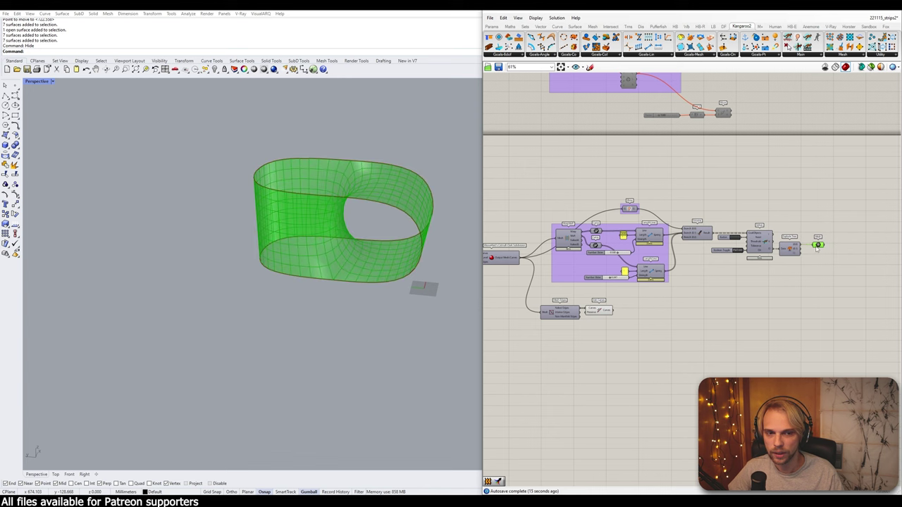
pyautogui.middleClick(818, 251)
pyautogui.click(832, 232)
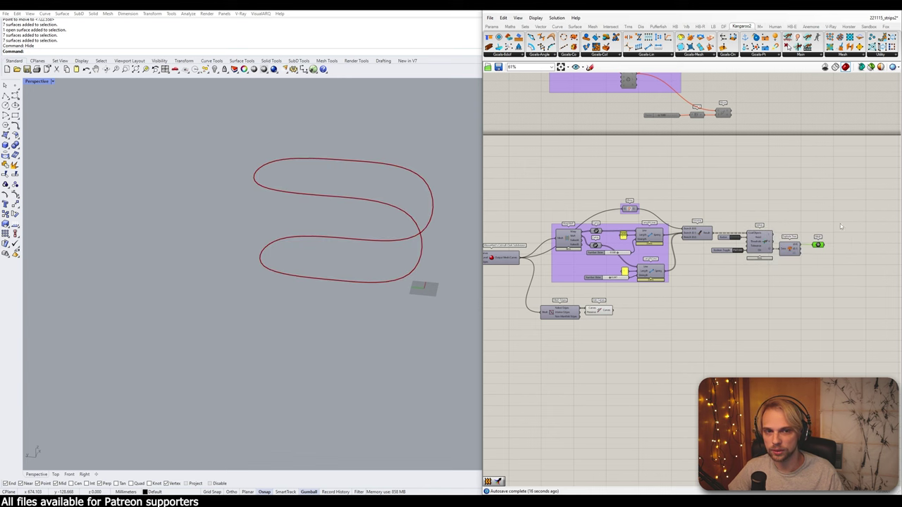
pyautogui.scroll(4, 603, 316)
pyautogui.click(608, 314)
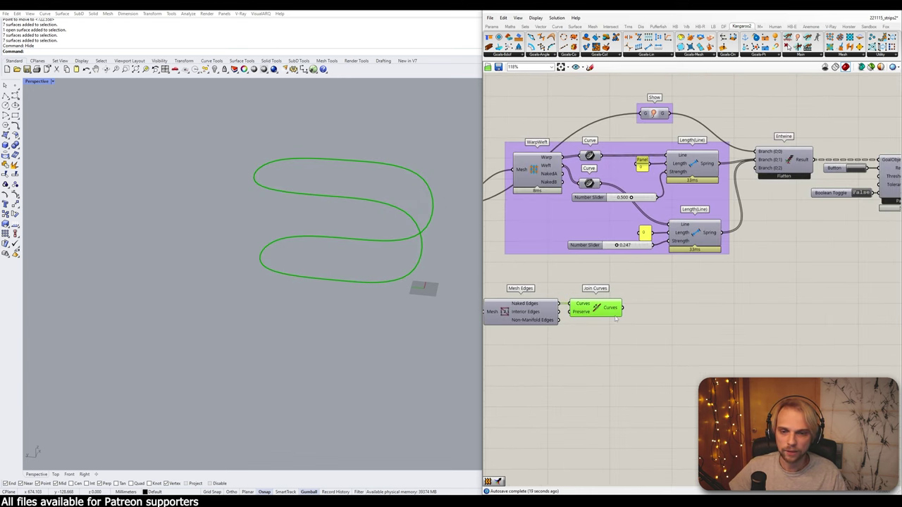
pyautogui.moveTo(615, 310)
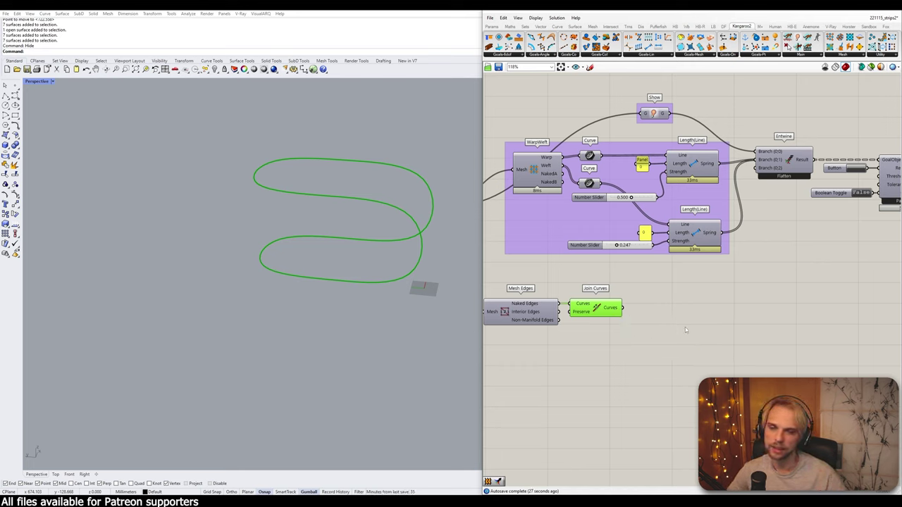
pyautogui.click(684, 327)
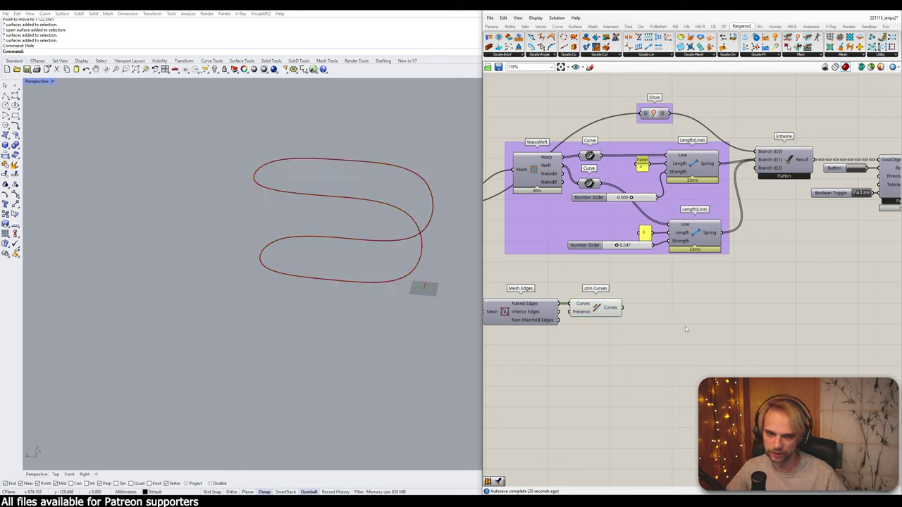
# - Add an Explode component, connect Join Curves to its Curve input and line it up beside Join Curves
pyautogui.doubleClick(649, 332)
pyautogui.write('explode')
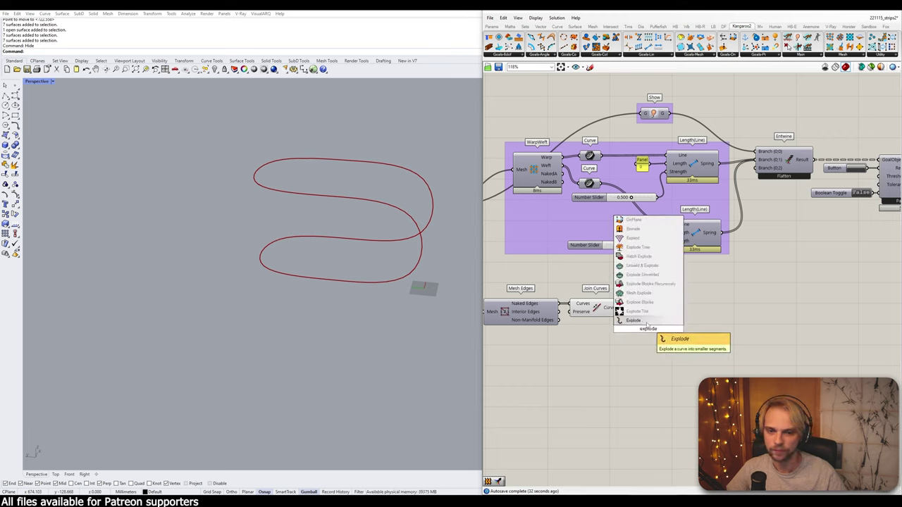
pyautogui.press('Return')
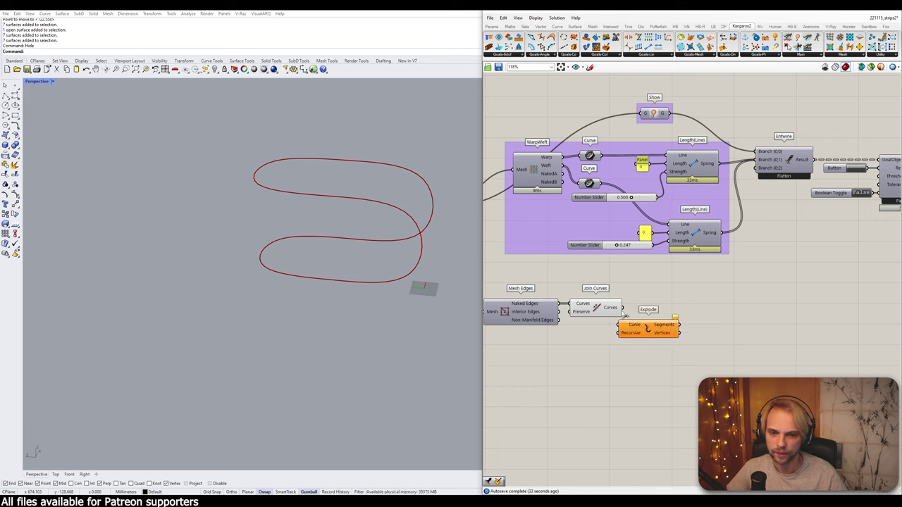
pyautogui.moveTo(623, 307); pyautogui.dragTo(651, 319)
pyautogui.click(647, 339)
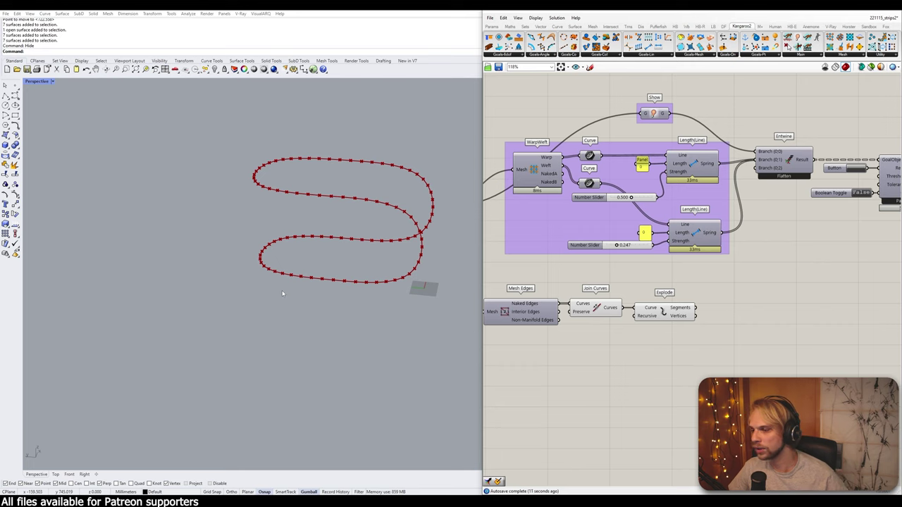
pyautogui.click(603, 308)
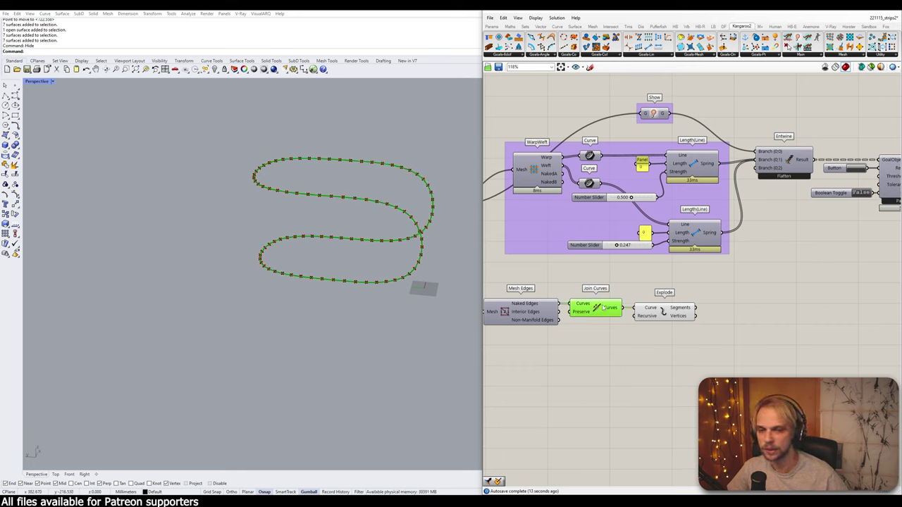
pyautogui.moveTo(603, 308); pyautogui.dragTo(605, 308)
pyautogui.click(665, 317)
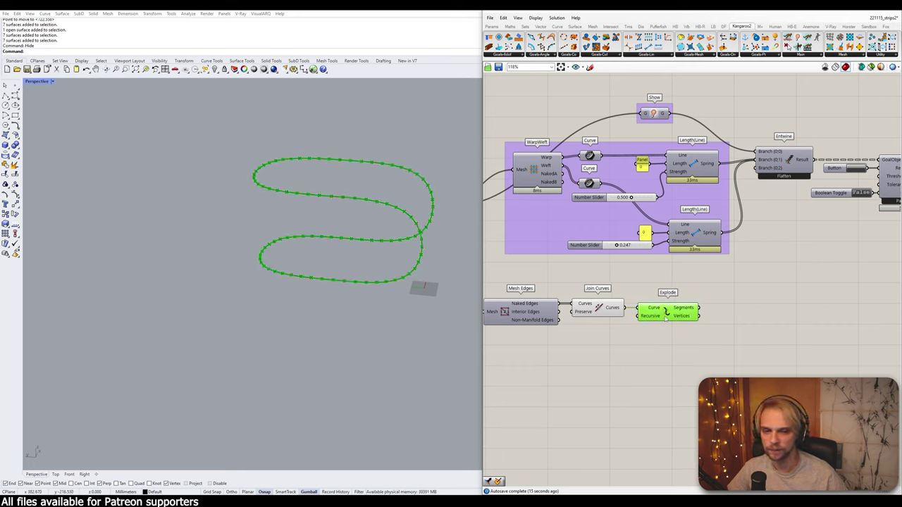
pyautogui.click(668, 365)
# - Add an Interpolate component, connect Explode's Vertices output to its Vertices input and place it below the Explode component
pyautogui.moveTo(708, 335); pyautogui.dragTo(645, 326, button='right')
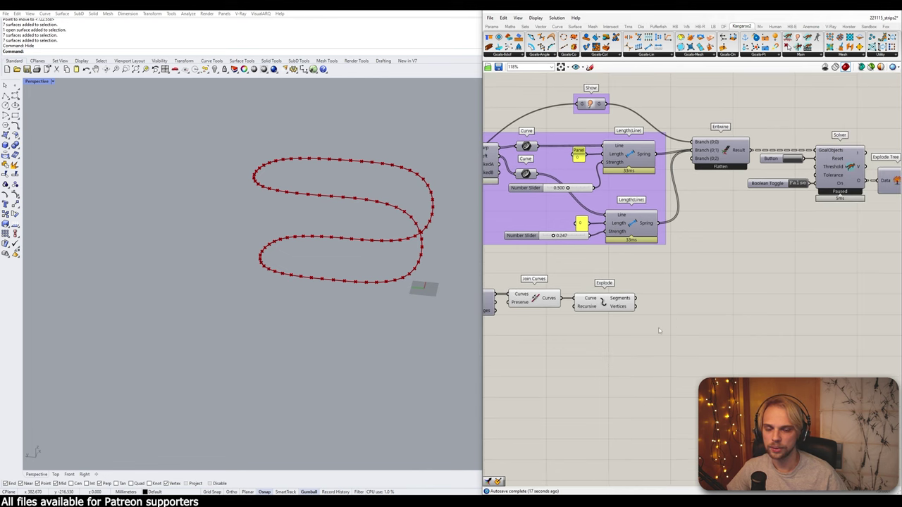
pyautogui.doubleClick(658, 330)
pyautogui.write('inte')
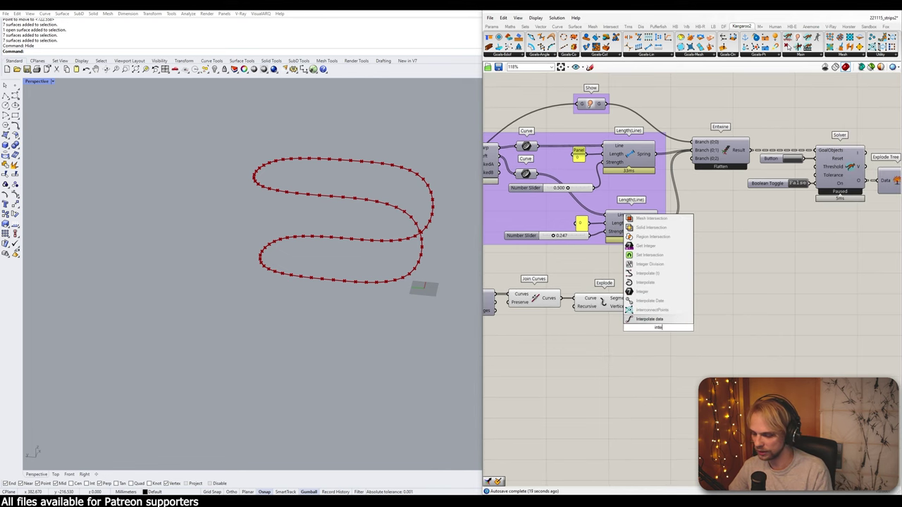
pyautogui.write('rpo')
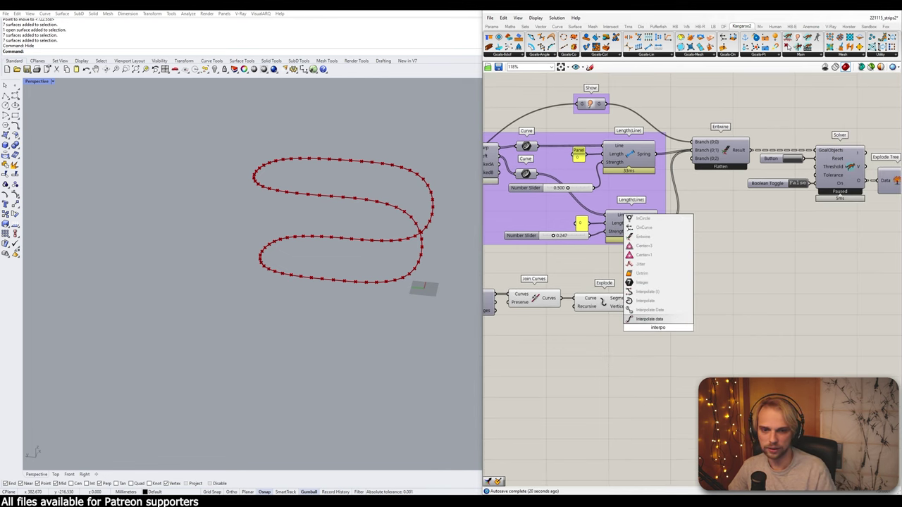
pyautogui.click(662, 318)
pyautogui.moveTo(666, 323); pyautogui.dragTo(675, 328)
pyautogui.moveTo(675, 328); pyautogui.dragTo(719, 291, button='right')
pyautogui.scroll(1, 720, 291)
pyautogui.moveTo(675, 270); pyautogui.dragTo(711, 272)
pyautogui.click(674, 304)
pyautogui.click(713, 291)
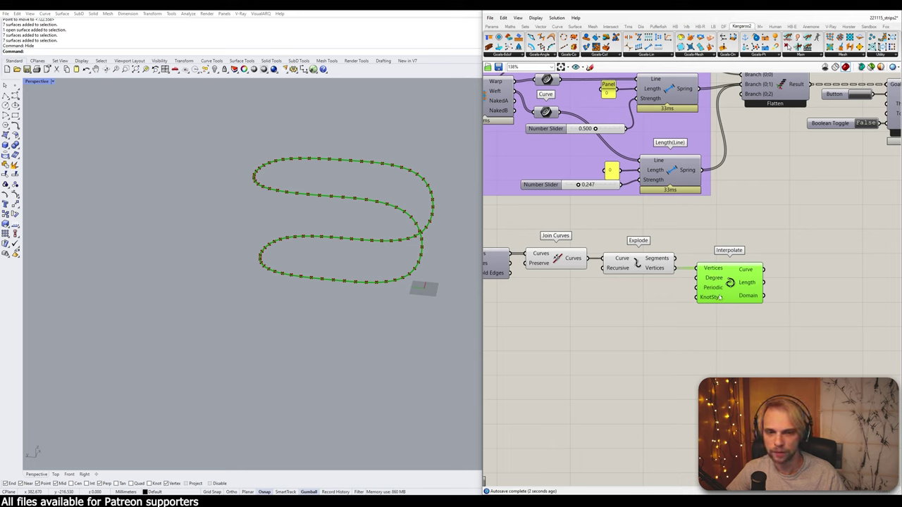
pyautogui.scroll(8, 429, 248)
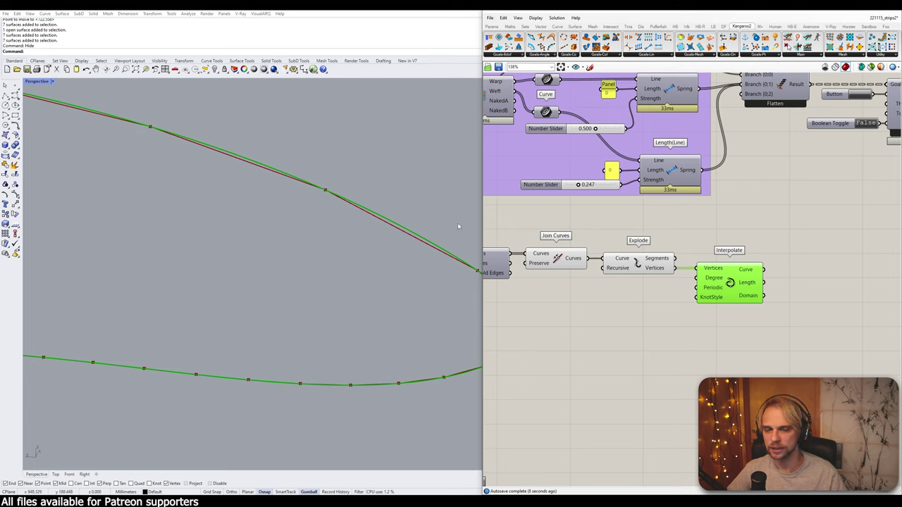
pyautogui.moveTo(729, 284); pyautogui.dragTo(726, 342)
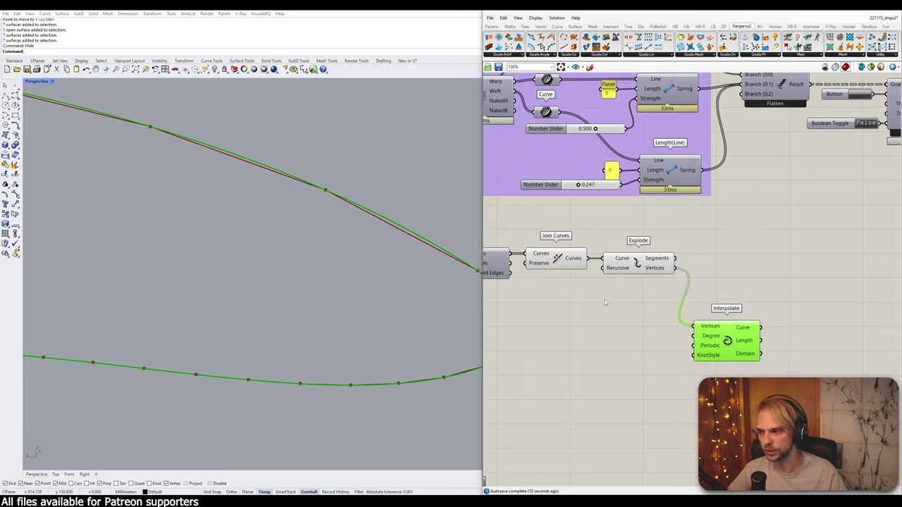
# - Turn off the preview of the Join Curves and Explode components
pyautogui.click(574, 304)
pyautogui.moveTo(660, 302); pyautogui.dragTo(515, 230)
pyautogui.middleClick(532, 223)
pyautogui.click(551, 210)
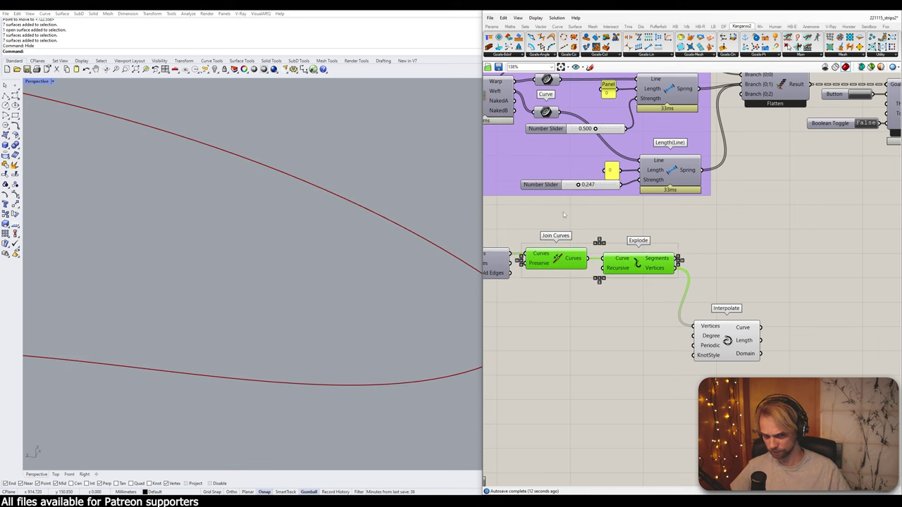
pyautogui.click(567, 214)
# - Add an End Points component above Interpolate and connect Explode's Segments output to its Curve input
pyautogui.moveTo(663, 264); pyautogui.dragTo(601, 259, button='right')
pyautogui.scroll(-1, 601, 258)
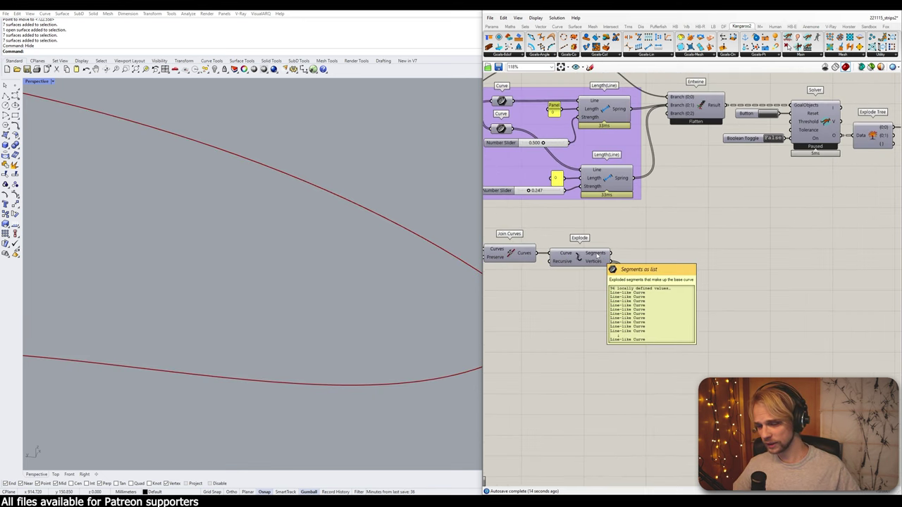
pyautogui.doubleClick(669, 245)
pyautogui.write('nd')
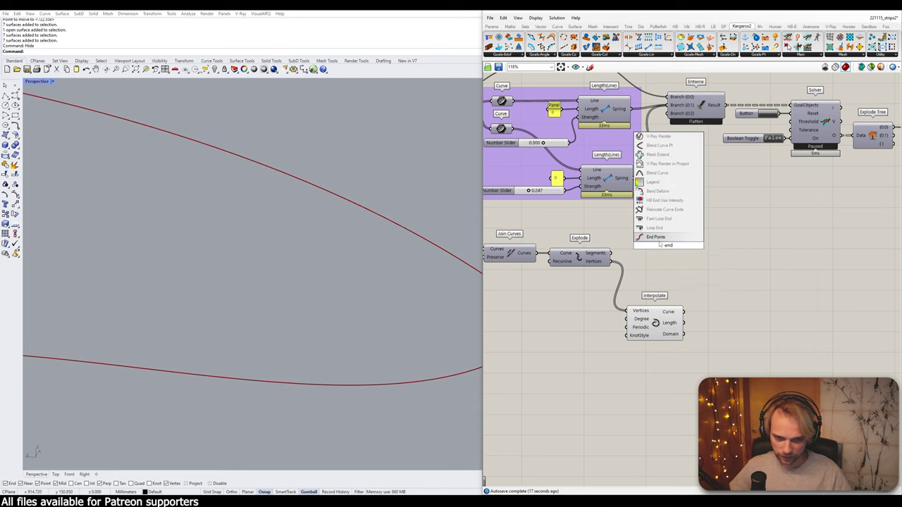
pyautogui.press('Return')
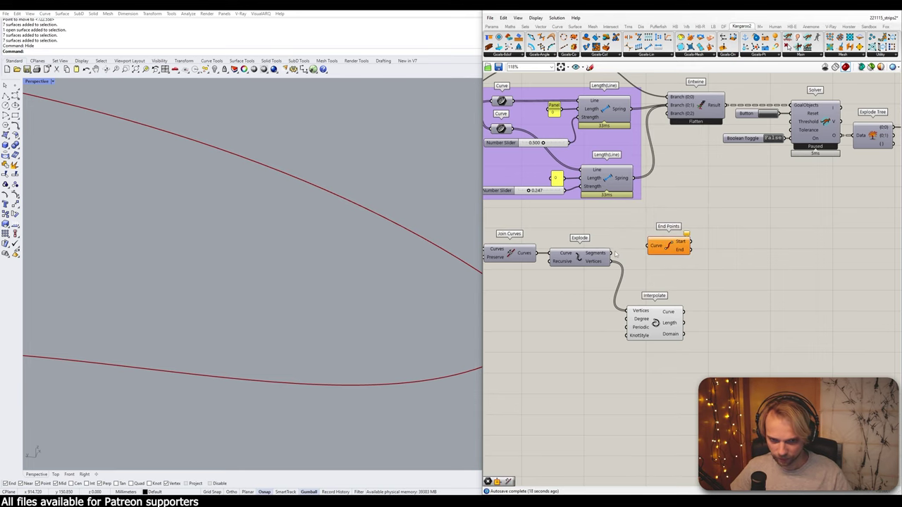
pyautogui.moveTo(612, 253); pyautogui.dragTo(655, 257)
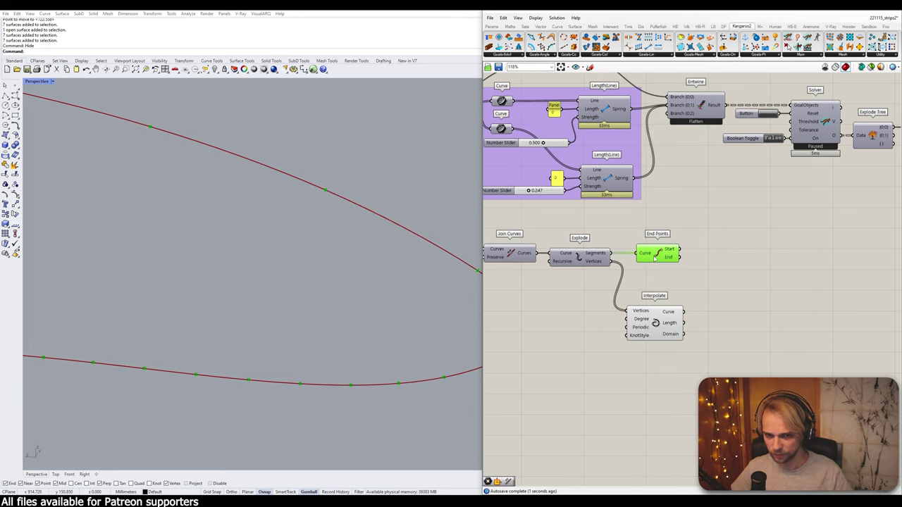
pyautogui.scroll(-5, 655, 258)
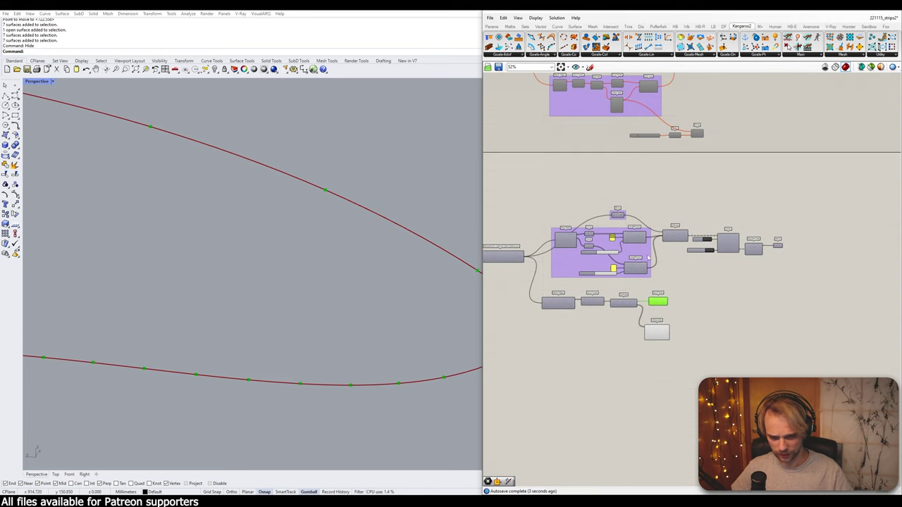
pyautogui.scroll(9, 666, 264)
pyautogui.moveTo(667, 312)
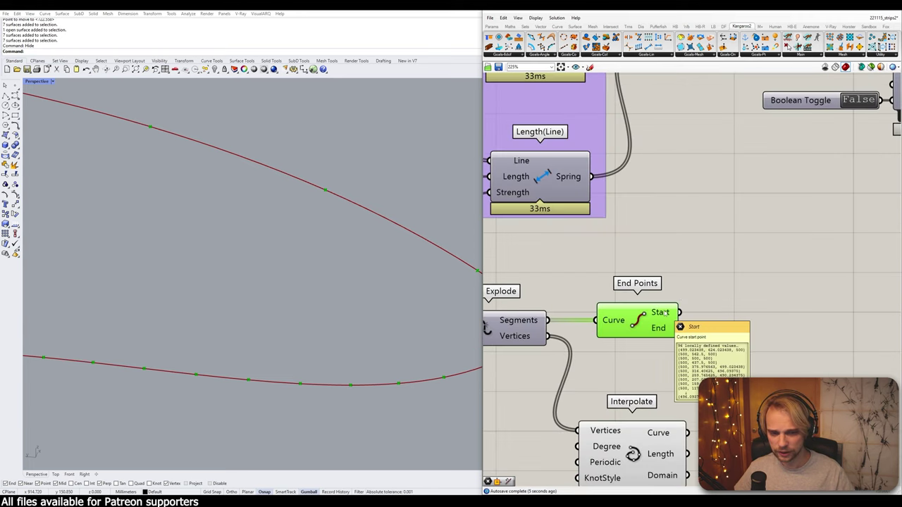
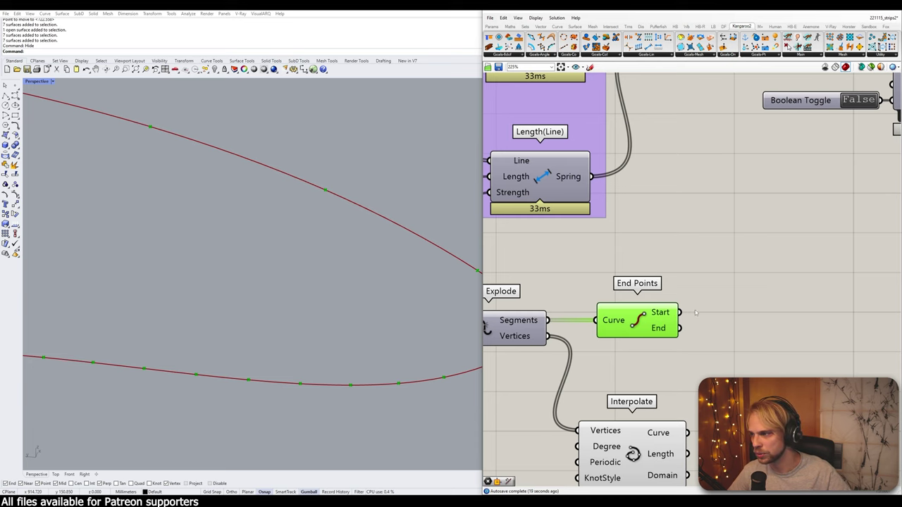
pyautogui.scroll(-2, 696, 312)
pyautogui.doubleClick(682, 300)
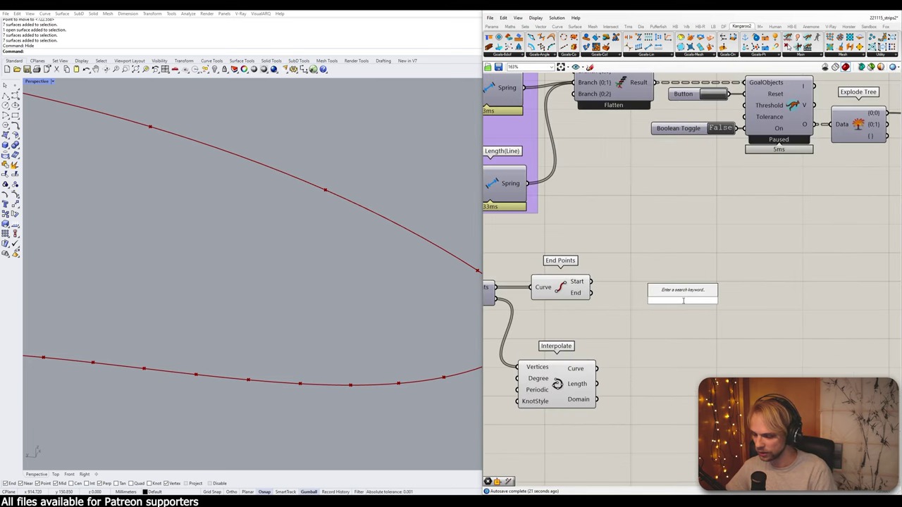
pyautogui.scroll(-5, 317, 231)
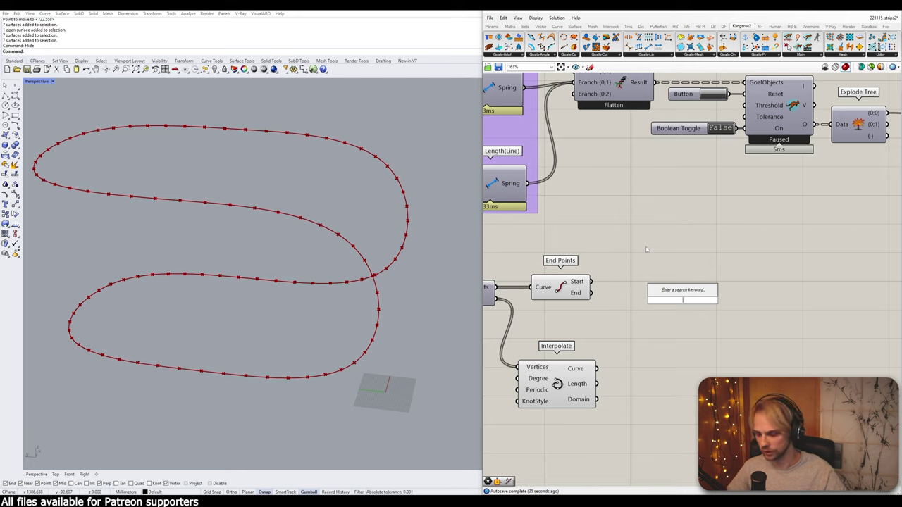
pyautogui.write('on curve')
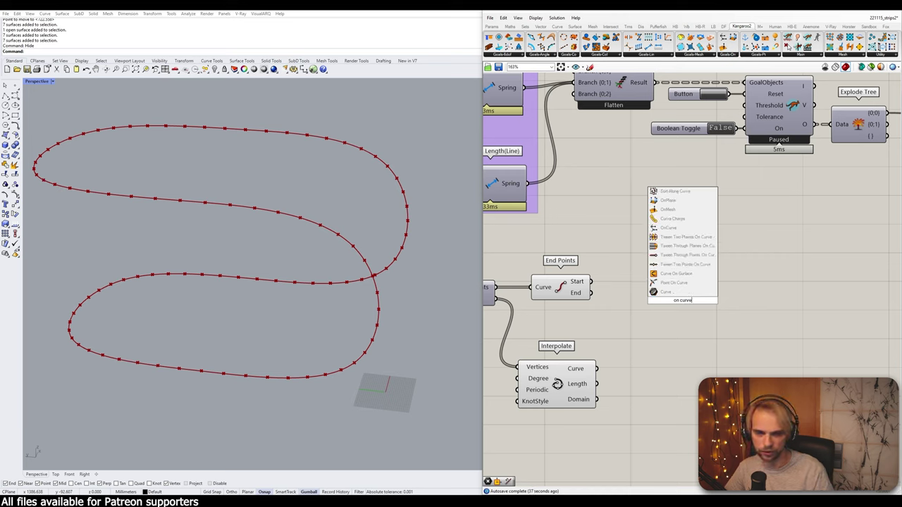
pyautogui.click(639, 247)
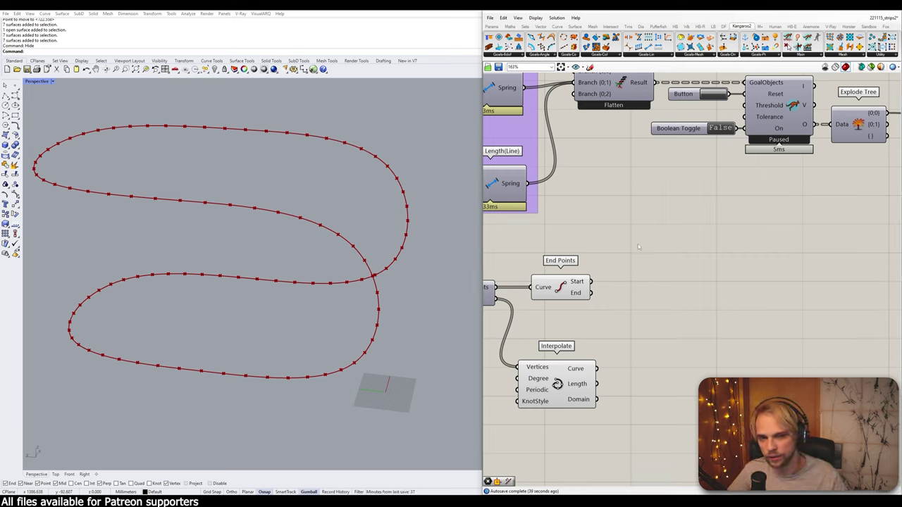
# - Add an OnCurve goal; connect End Points' Start to Points, Interpolate's Curve to Curve, and its P output to Entwine's Branch (0;2)
pyautogui.click(729, 55)
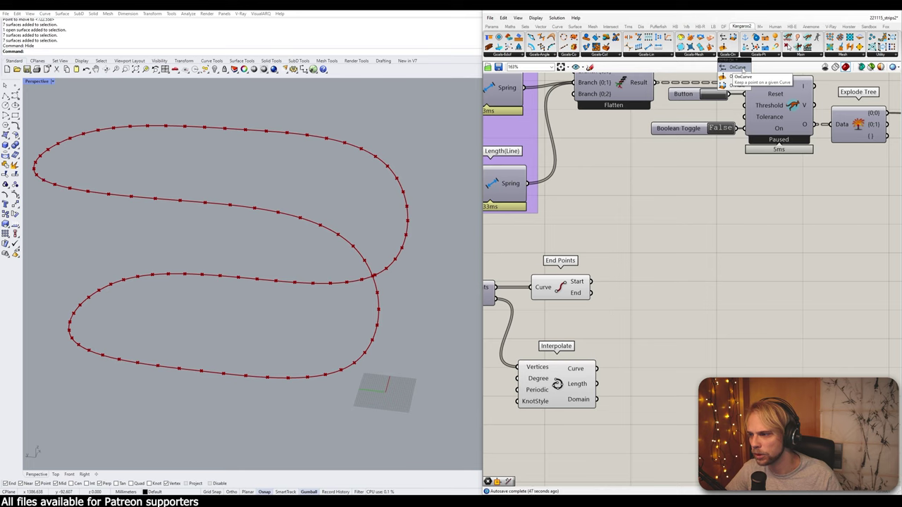
pyautogui.moveTo(737, 67); pyautogui.dragTo(676, 314)
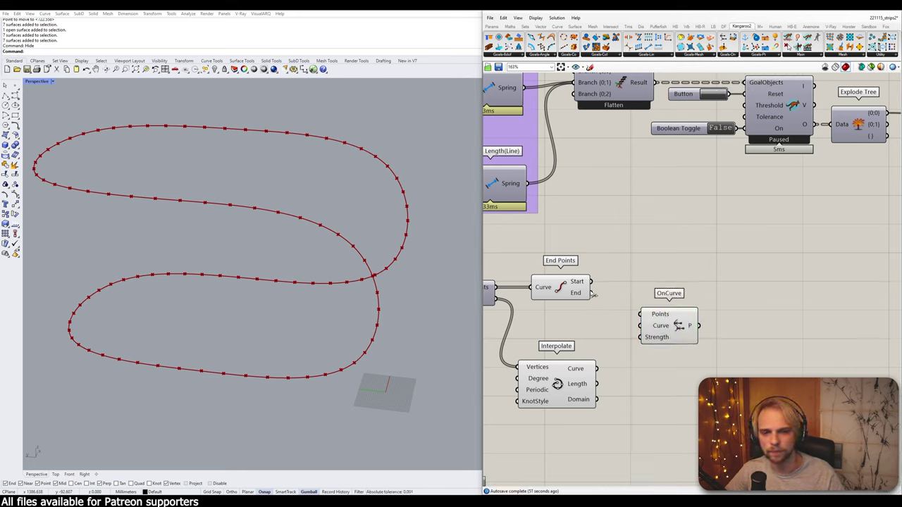
pyautogui.moveTo(591, 282); pyautogui.dragTo(672, 323)
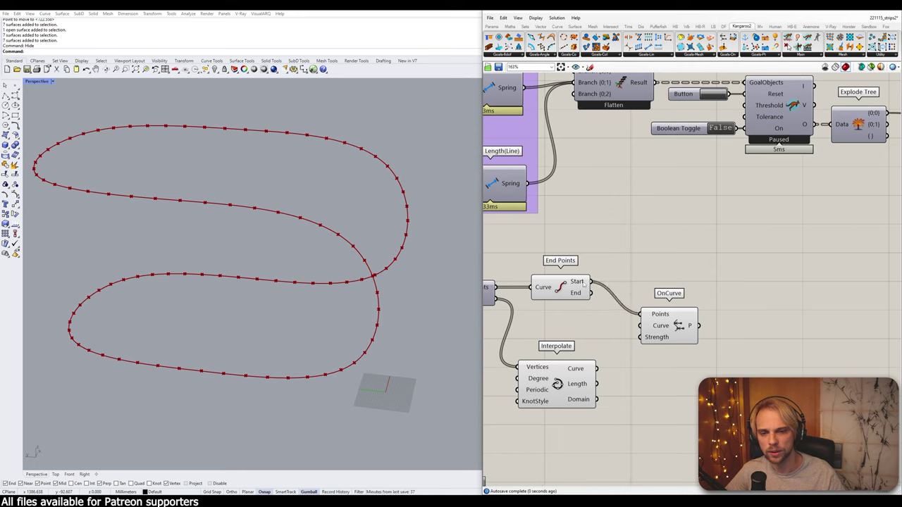
pyautogui.moveTo(596, 369); pyautogui.dragTo(608, 101)
pyautogui.click(697, 300)
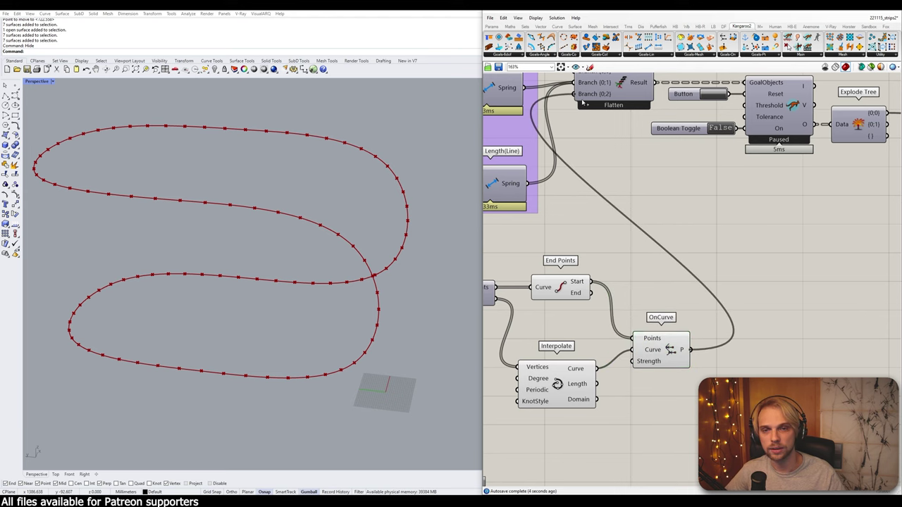
# - Move the Entwine, solver, Explode Tree and attached components farther away from the goal groups to make room
pyautogui.moveTo(607, 101); pyautogui.dragTo(603, 182, button='right')
pyautogui.scroll(-5, 612, 180)
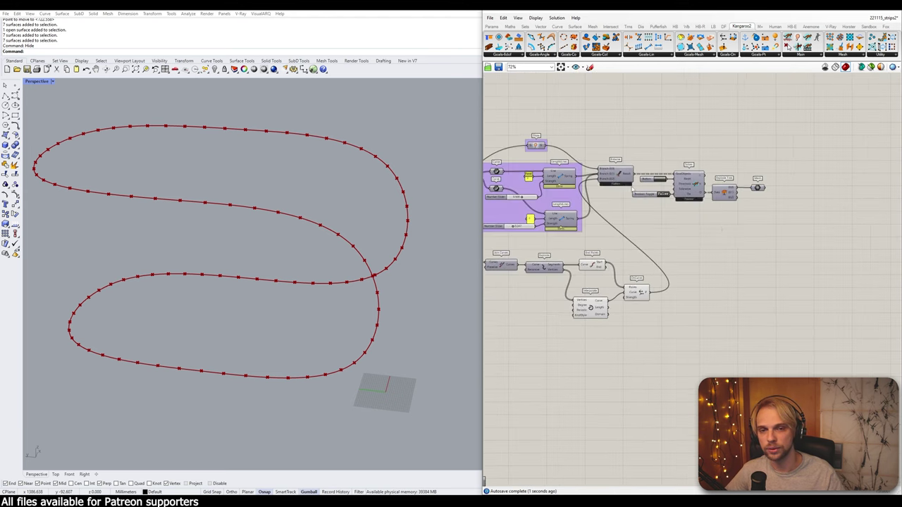
pyautogui.moveTo(801, 232); pyautogui.dragTo(601, 147)
pyautogui.moveTo(619, 186); pyautogui.dragTo(699, 209)
# - Group the edge-constraint components through OnCurve and shift the group slightly closer to the Length(Line) goals
pyautogui.moveTo(686, 299); pyautogui.dragTo(779, 283, button='right')
pyautogui.moveTo(766, 331); pyautogui.dragTo(517, 238)
pyautogui.middleClick(516, 237)
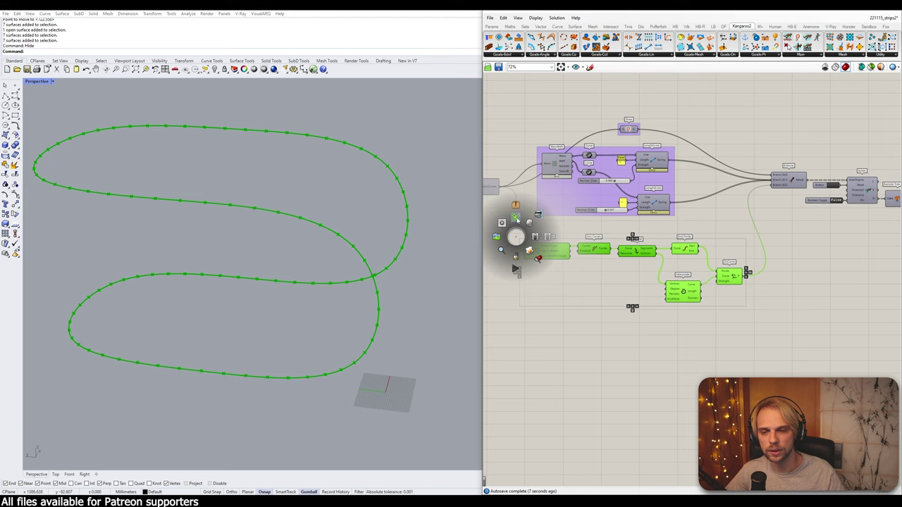
pyautogui.click(517, 219)
pyautogui.moveTo(626, 279)
pyautogui.mouseDown()
pyautogui.moveTo(604, 272)
pyautogui.moveTo(615, 268)
pyautogui.mouseUp()
# - Turn off the preview of the grouped edge-constraint components and adjust the group's position below the Length(Line) group
pyautogui.moveTo(768, 334); pyautogui.dragTo(525, 232)
pyautogui.middleClick(512, 231)
pyautogui.click(531, 226)
pyautogui.moveTo(638, 269); pyautogui.dragTo(598, 259)
pyautogui.click(766, 291)
# - Turn the preview of the strip mesh back on
pyautogui.scroll(-3, 766, 291)
pyautogui.moveTo(768, 289); pyautogui.dragTo(720, 236, button='right')
pyautogui.scroll(4, 689, 228)
pyautogui.click(712, 224)
pyautogui.middleClick(712, 224)
pyautogui.click(728, 220)
pyautogui.click(696, 277)
# - Turn on the preview of the Interpolate component
pyautogui.click(596, 289)
pyautogui.middleClick(598, 288)
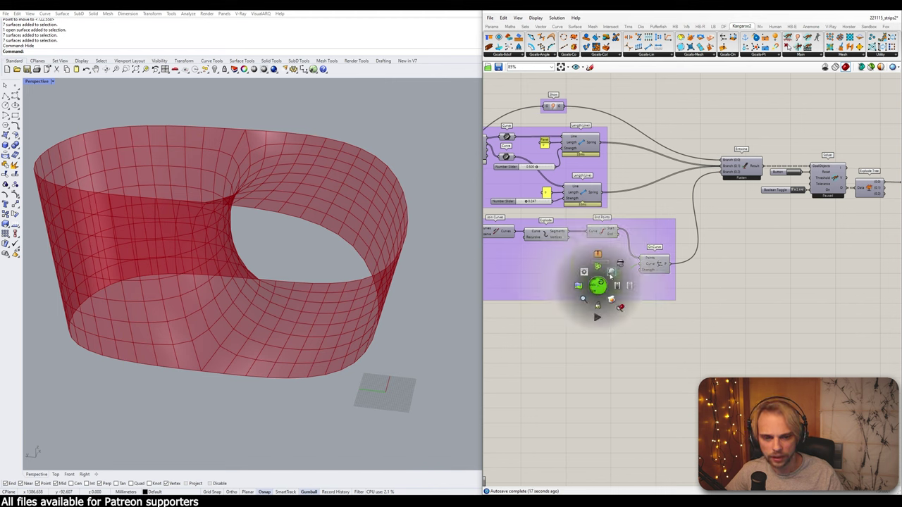
pyautogui.click(611, 273)
pyautogui.click(640, 329)
pyautogui.click(601, 287)
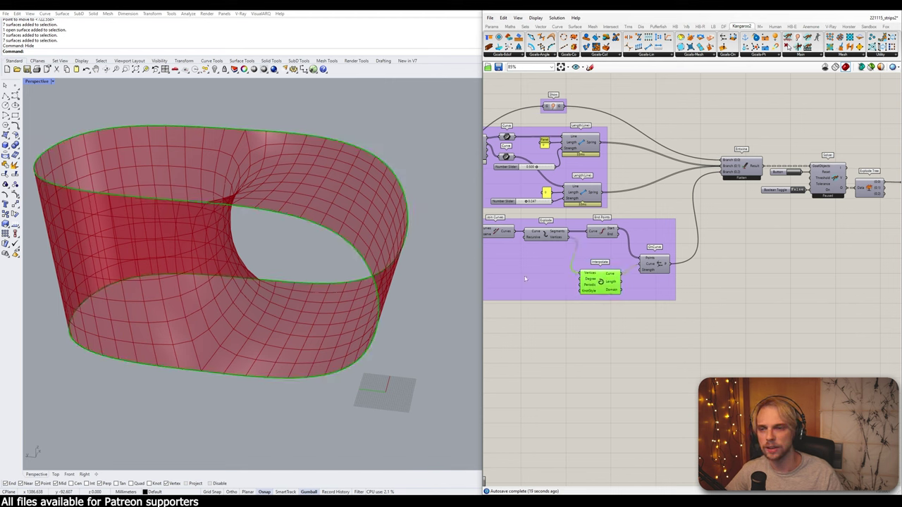
# - Add a Custom Preview component below the edge-constraint group and connect Interpolate's Curve output to its Geometry input
pyautogui.doubleClick(603, 321)
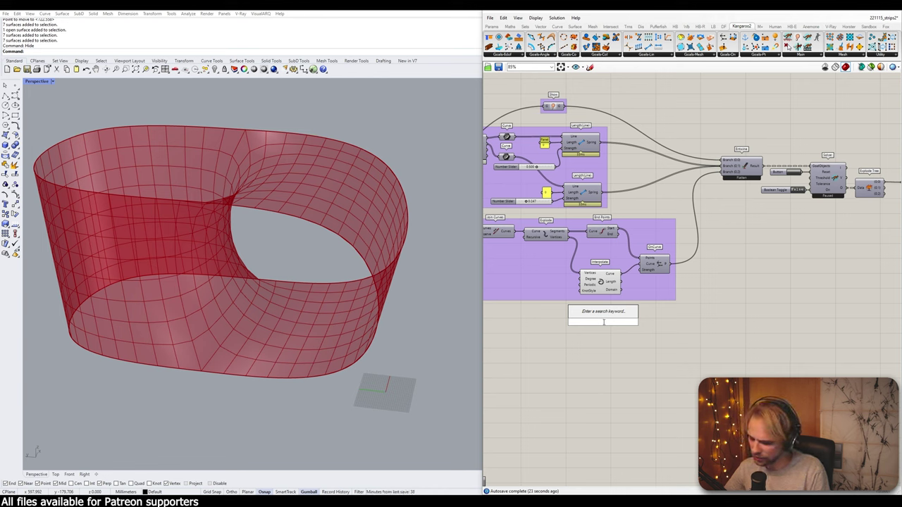
pyautogui.write('custo')
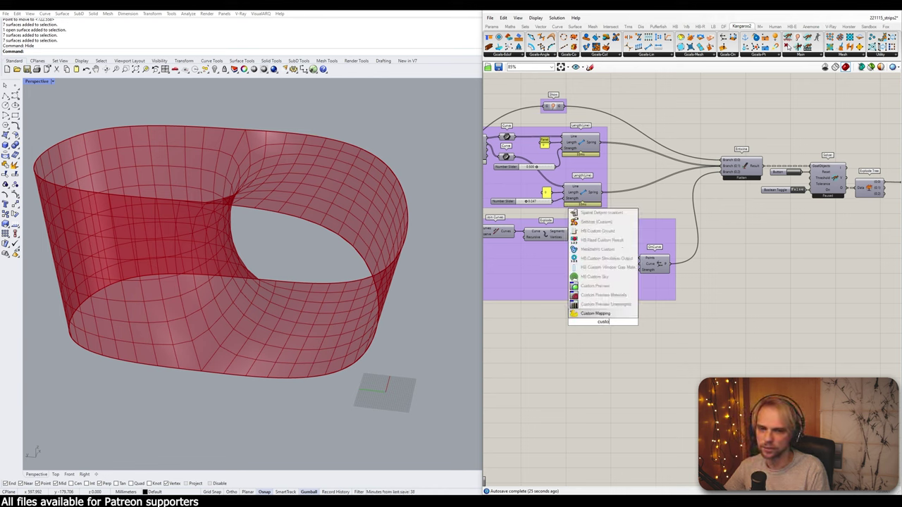
pyautogui.press('Return')
pyautogui.moveTo(621, 273); pyautogui.dragTo(644, 326)
# - Add a Colour Swatch, connect it to Custom Preview's Material input, set it to black and line it up beside the component
pyautogui.doubleClick(615, 343)
pyautogui.write('col')
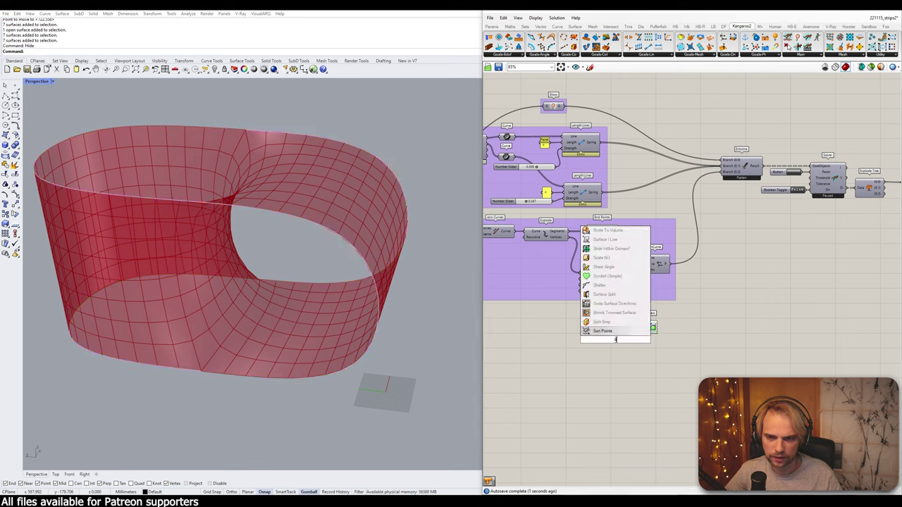
pyautogui.click(615, 304)
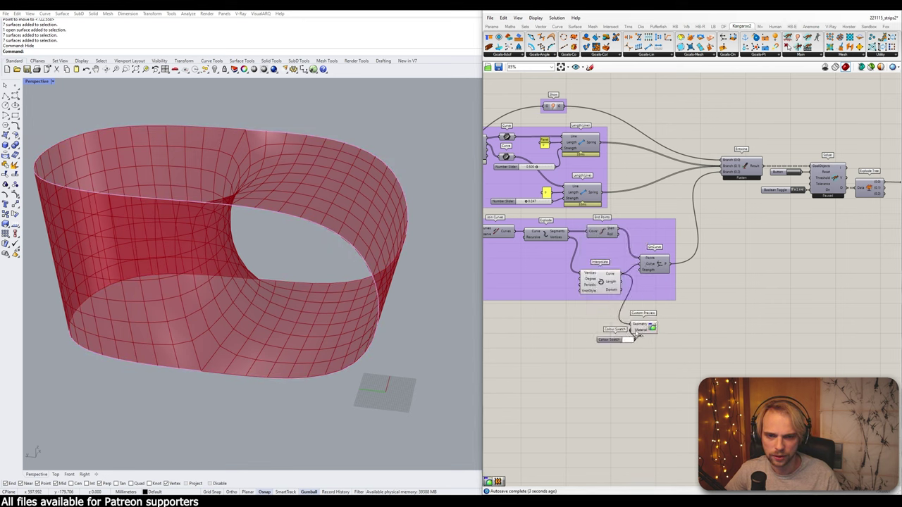
pyautogui.moveTo(633, 342); pyautogui.dragTo(620, 333)
pyautogui.click(620, 333)
pyautogui.moveTo(642, 415); pyautogui.dragTo(624, 414)
pyautogui.click(752, 310)
pyautogui.moveTo(597, 332); pyautogui.dragTo(595, 333)
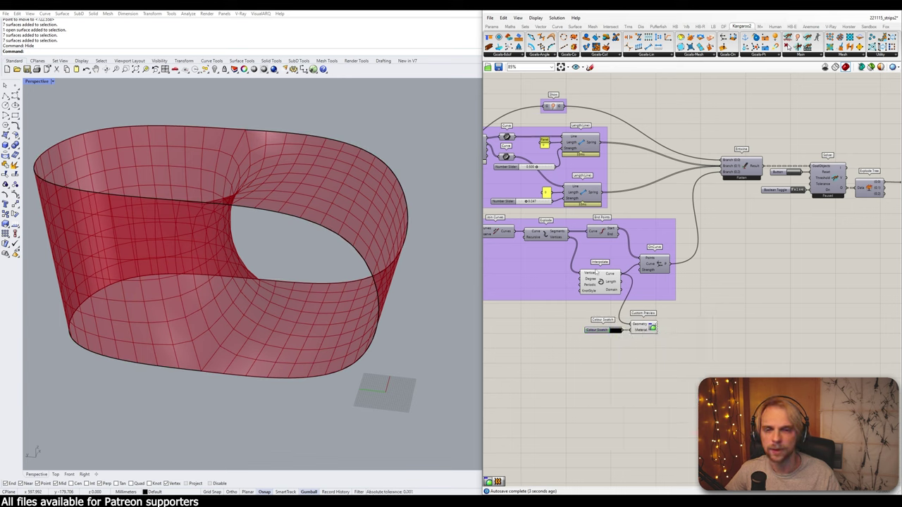
# - Turn off the Interpolate component's own preview
pyautogui.click(601, 282)
pyautogui.middleClick(601, 282)
pyautogui.click(617, 261)
pyautogui.click(556, 339)
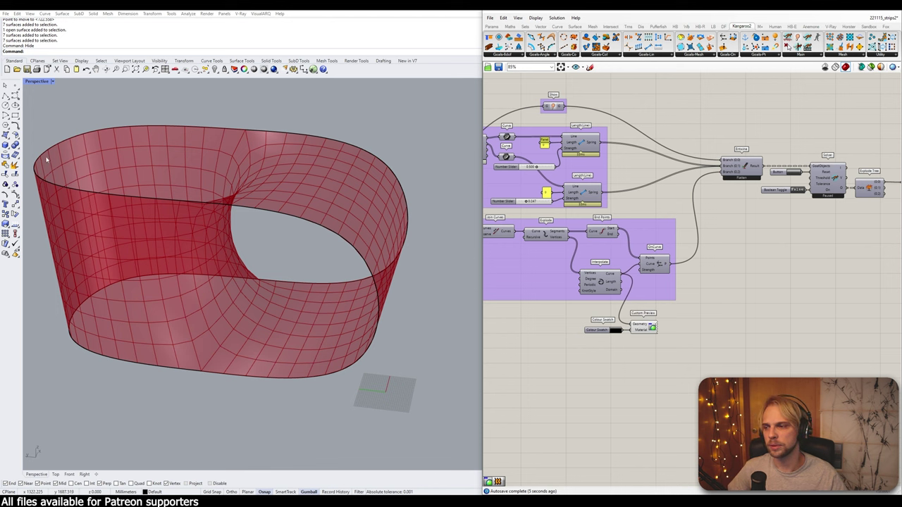
pyautogui.moveTo(251, 161); pyautogui.dragTo(295, 194, button='right')
pyautogui.scroll(-4, 277, 177)
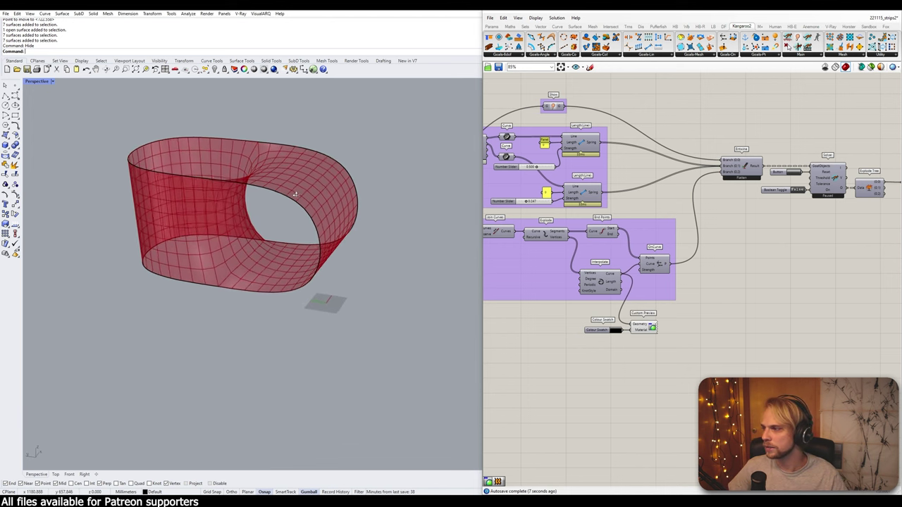
pyautogui.scroll(2, 201, 186)
pyautogui.scroll(2, 338, 195)
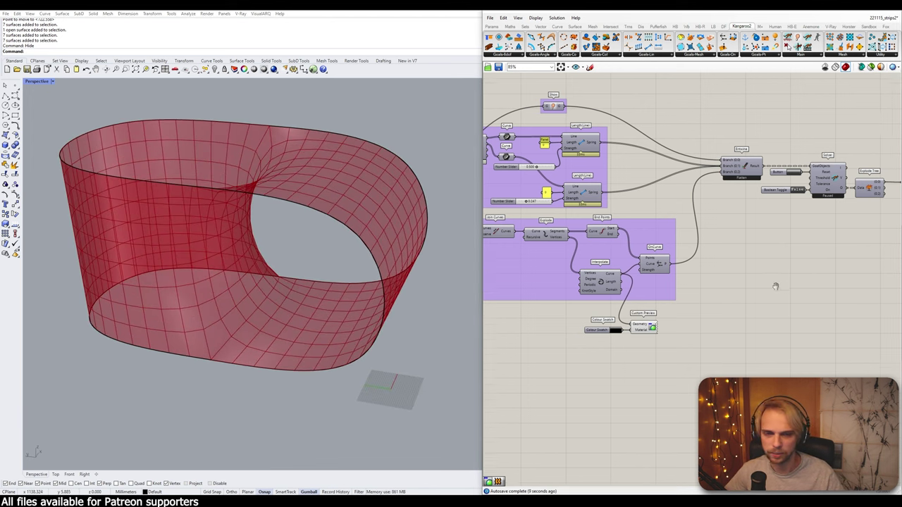
# - Switch the Kangaroo solver on by setting its Boolean Toggle to True and reset the simulation
pyautogui.moveTo(776, 286); pyautogui.dragTo(582, 335, button='right')
pyautogui.scroll(4, 705, 223)
pyautogui.moveTo(508, 231); pyautogui.dragTo(627, 239, button='right')
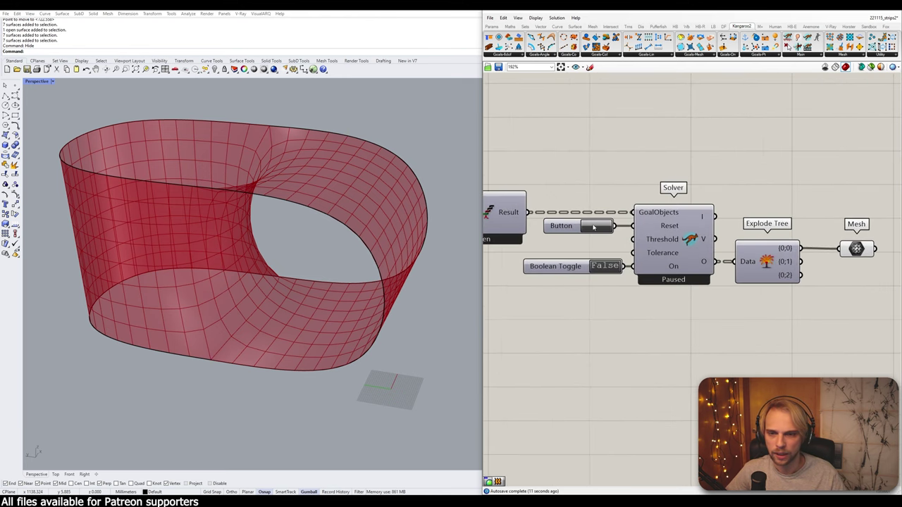
pyautogui.doubleClick(606, 266)
pyautogui.click(596, 226)
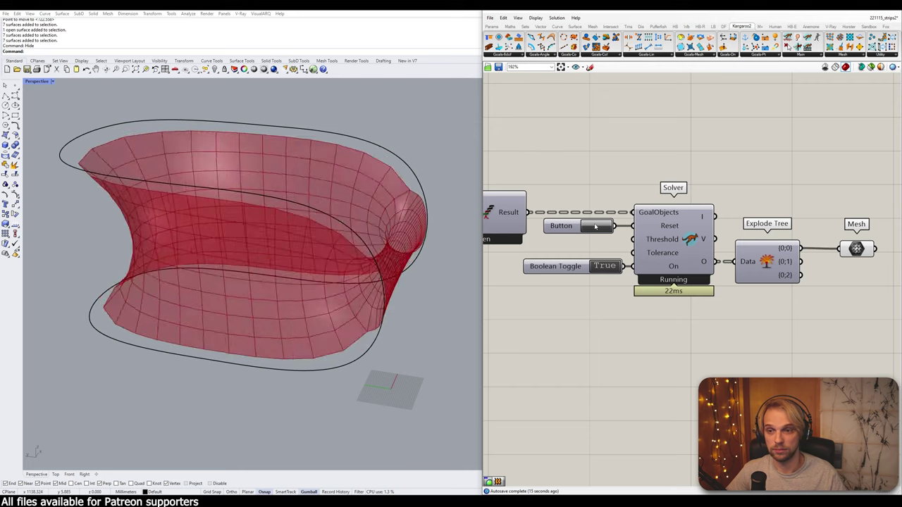
pyautogui.click(595, 226)
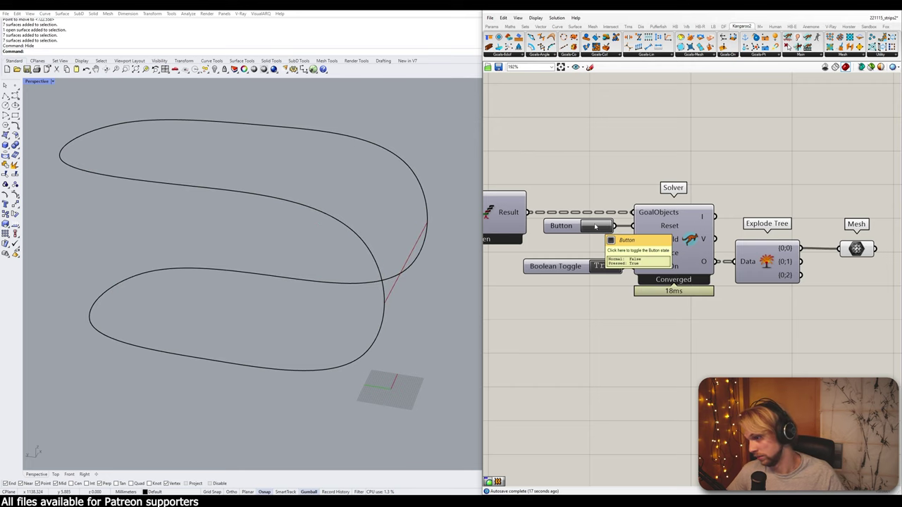
pyautogui.click(595, 225)
# - Set the strength slider of the weft Length(Line) goal to 0.5
pyautogui.scroll(-4, 638, 248)
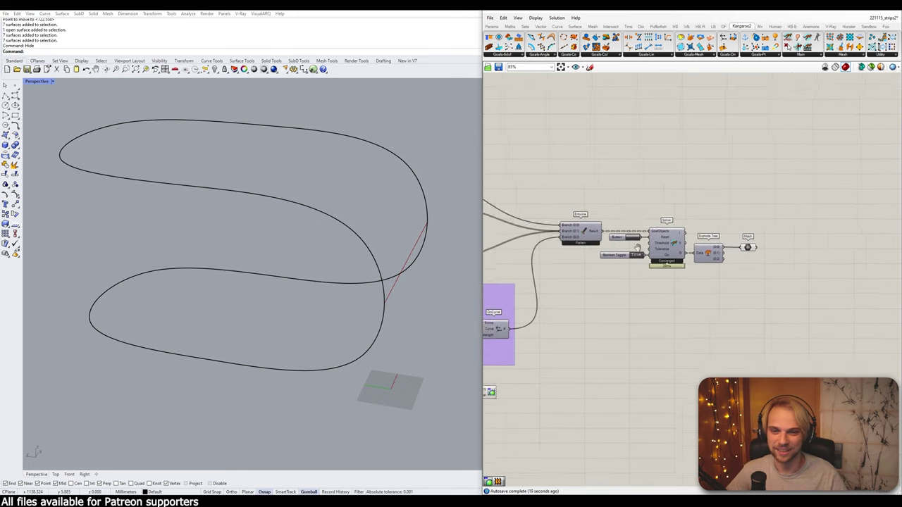
pyautogui.moveTo(637, 248); pyautogui.dragTo(791, 268, button='right')
pyautogui.moveTo(637, 284); pyautogui.dragTo(701, 286, button='right')
pyautogui.scroll(5, 598, 272)
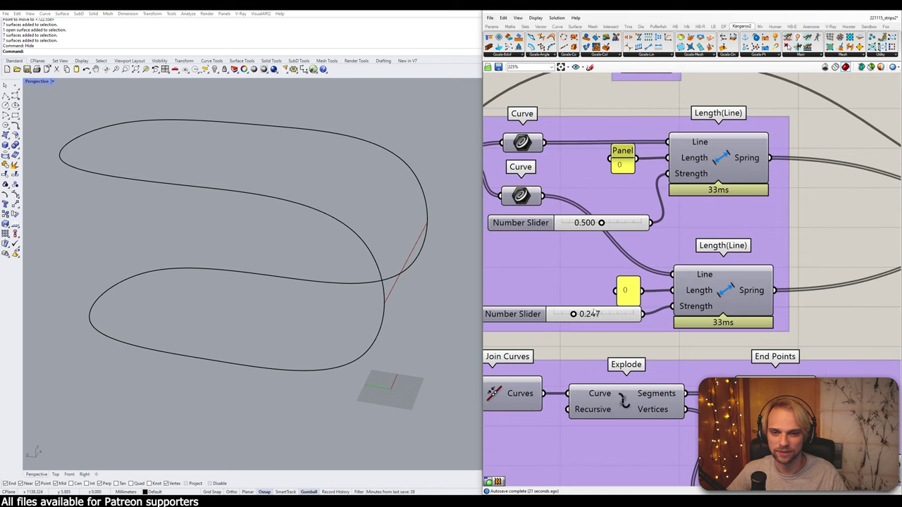
pyautogui.scroll(-5, 587, 265)
pyautogui.scroll(5, 603, 235)
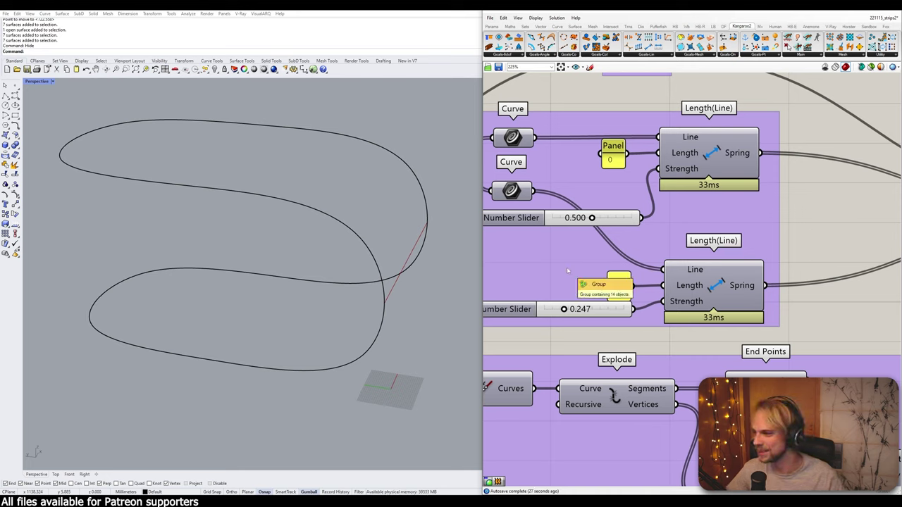
pyautogui.doubleClick(591, 309)
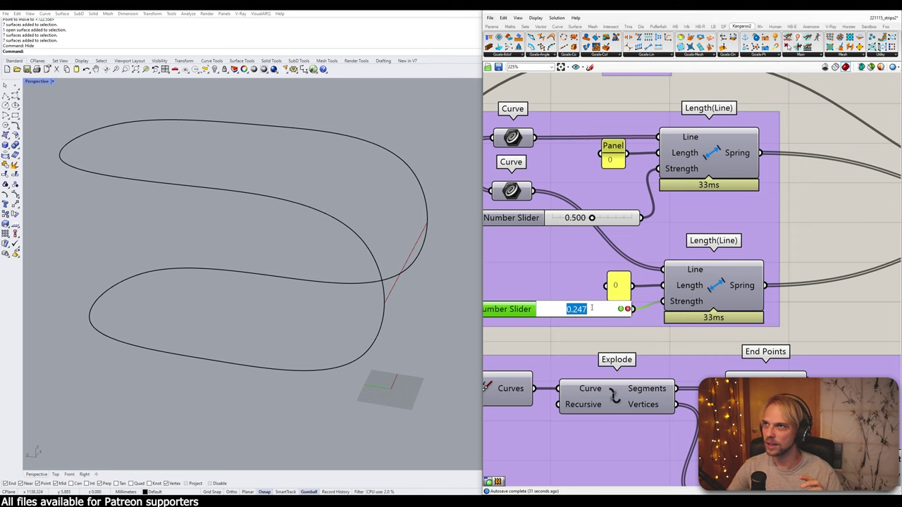
pyautogui.write('0.5')
pyautogui.press('Return')
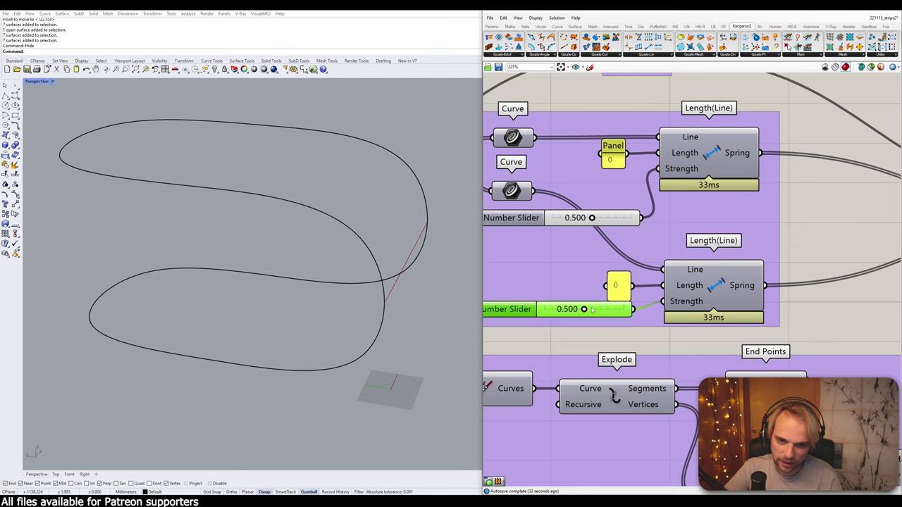
# - Reset the Kangaroo solver to rerun the mesh relaxation with equal warp and weft strengths
pyautogui.scroll(-5, 645, 317)
pyautogui.moveTo(654, 307); pyautogui.dragTo(622, 271, button='right')
pyautogui.scroll(5, 621, 257)
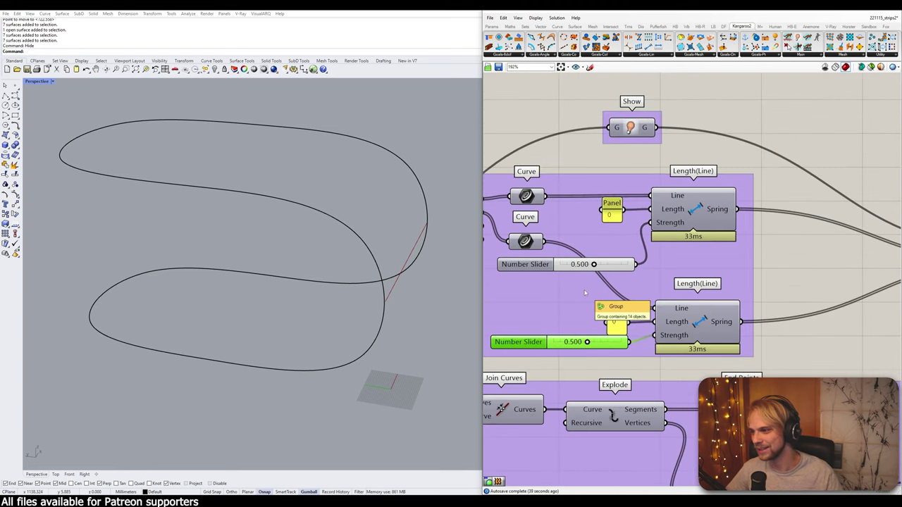
pyautogui.scroll(-4, 584, 293)
pyautogui.scroll(2, 674, 282)
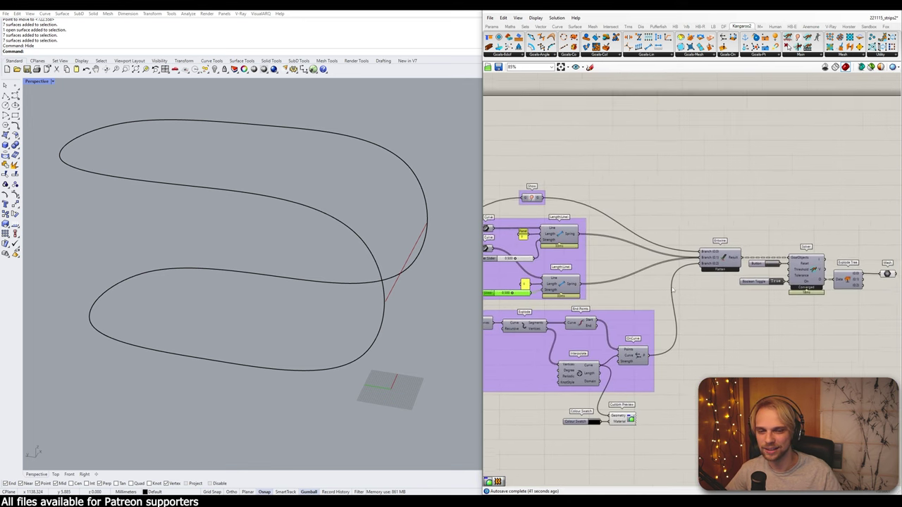
pyautogui.scroll(5, 674, 282)
pyautogui.click(631, 249)
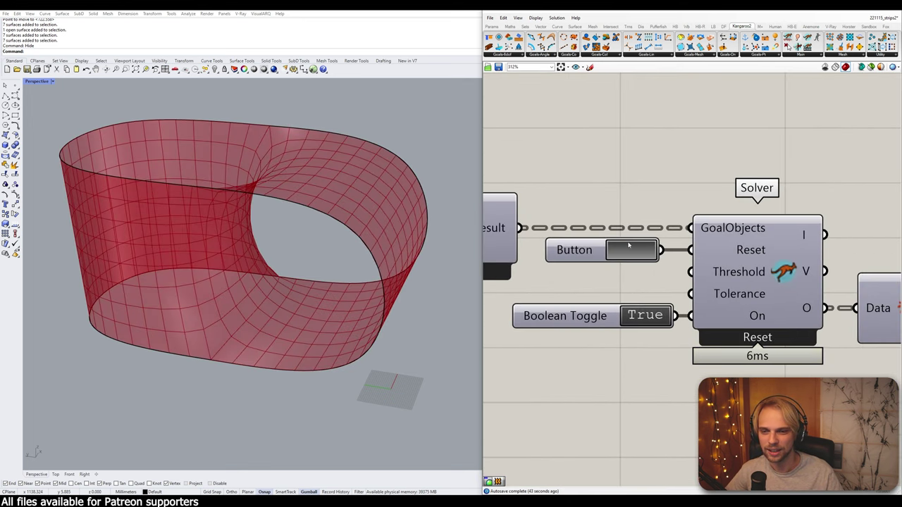
pyautogui.moveTo(280, 216); pyautogui.dragTo(303, 178, button='right')
pyautogui.click(635, 252)
pyautogui.click(634, 252)
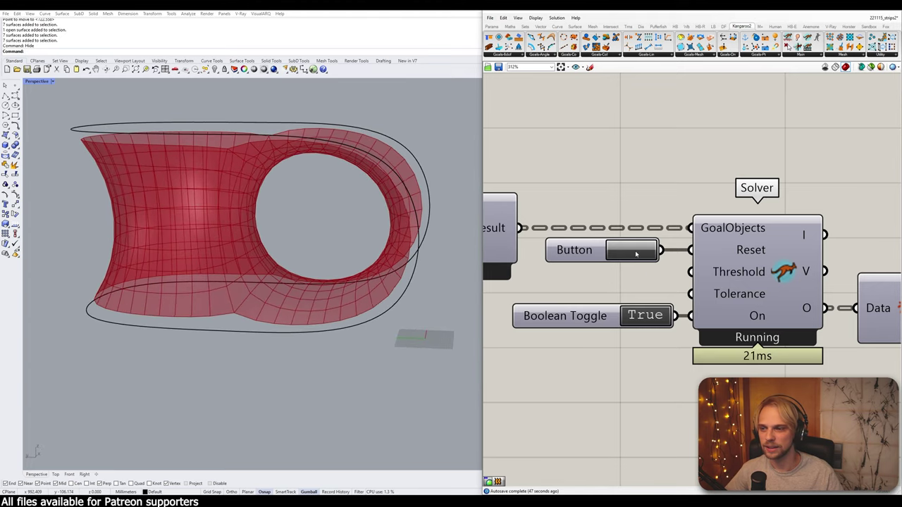
pyautogui.click(635, 253)
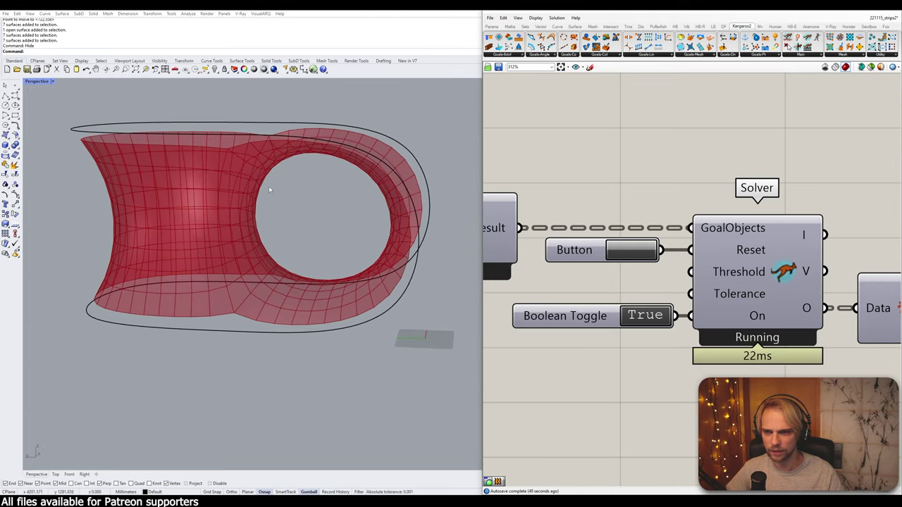
# - Add a panel containing 1000 and connect it to the Strength input of the OnCurve goal
pyautogui.moveTo(197, 124)
pyautogui.mouseDown(button='right')
pyautogui.moveTo(157, 161)
pyautogui.moveTo(181, 180)
pyautogui.moveTo(196, 122)
pyautogui.mouseUp(button='right')
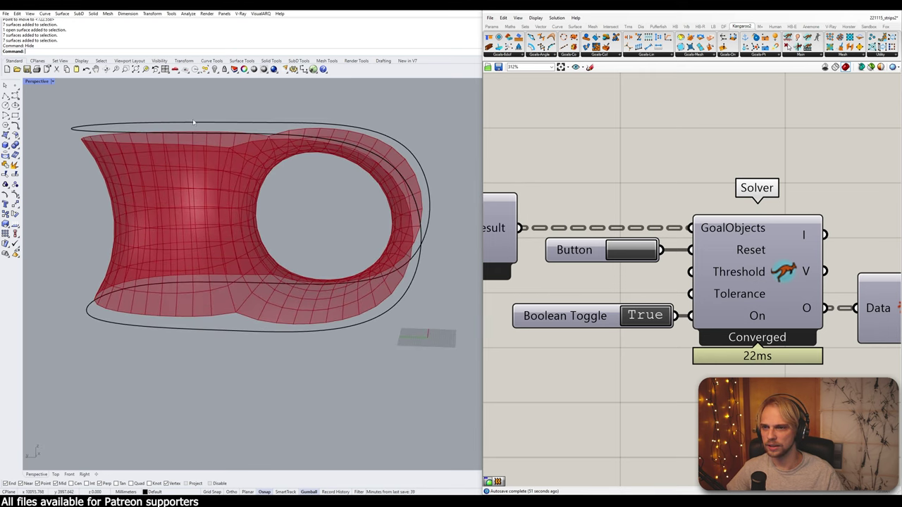
pyautogui.moveTo(147, 176); pyautogui.dragTo(111, 96, button='right')
pyautogui.scroll(-4, 554, 230)
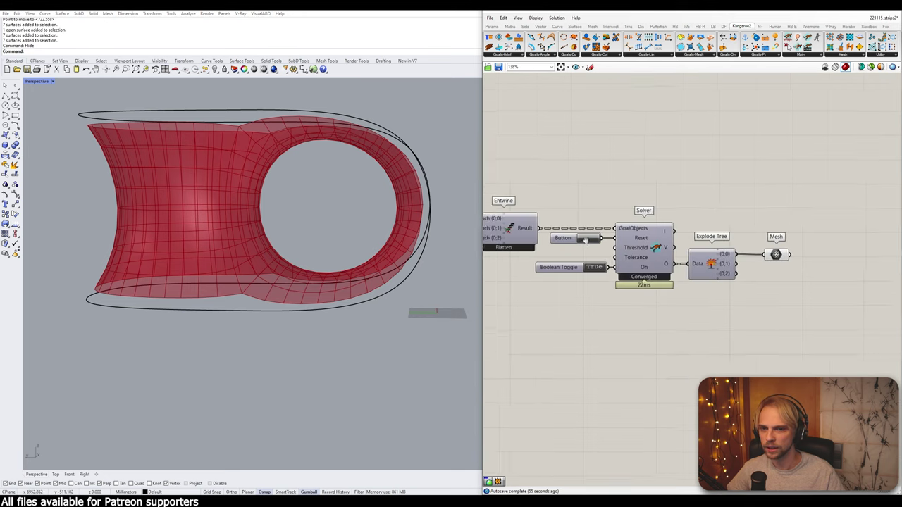
pyautogui.moveTo(605, 245); pyautogui.dragTo(862, 234, button='right')
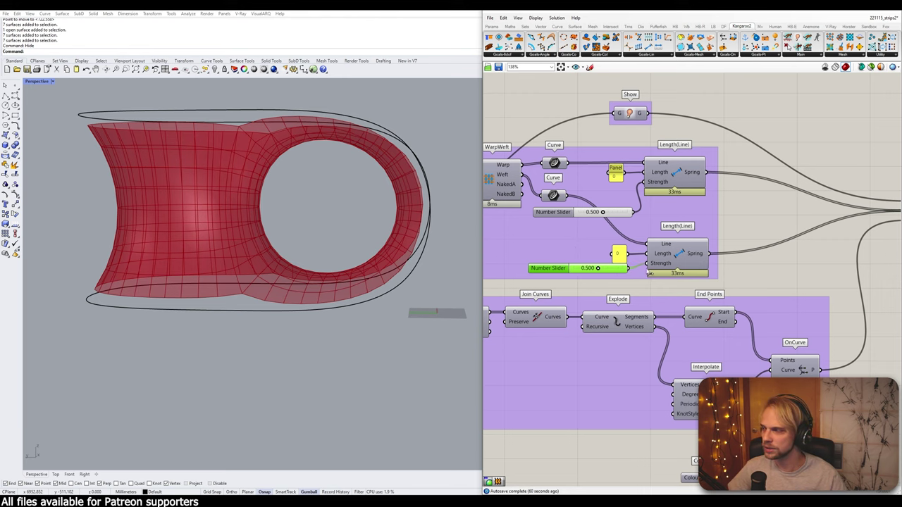
pyautogui.moveTo(690, 350); pyautogui.dragTo(645, 187, button='right')
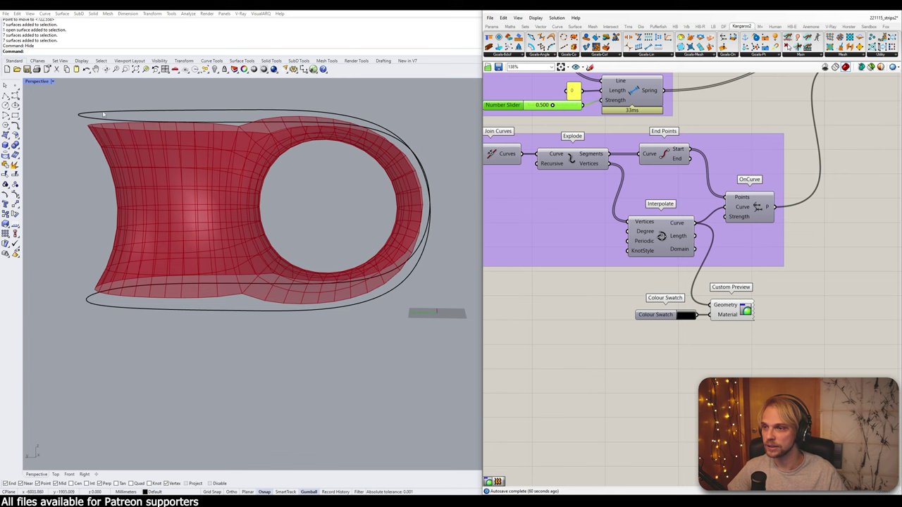
pyautogui.scroll(3, 674, 173)
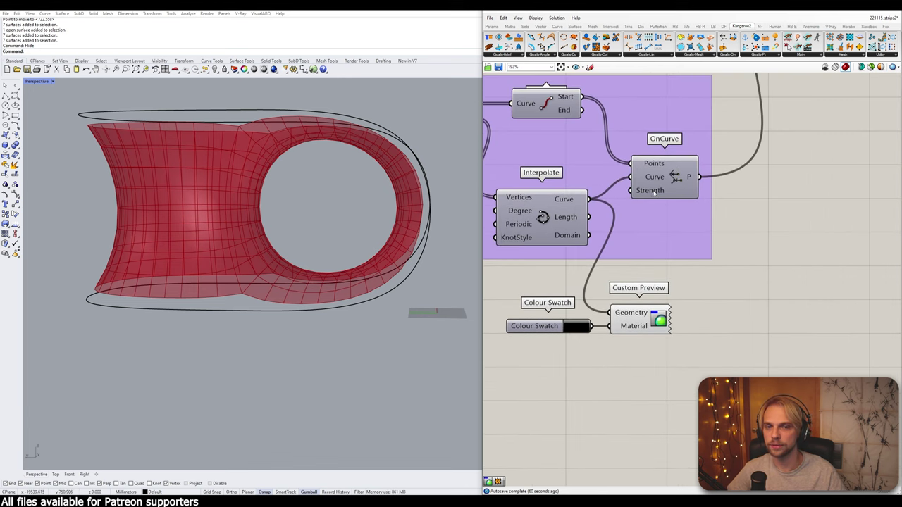
pyautogui.moveTo(554, 214); pyautogui.dragTo(511, 192)
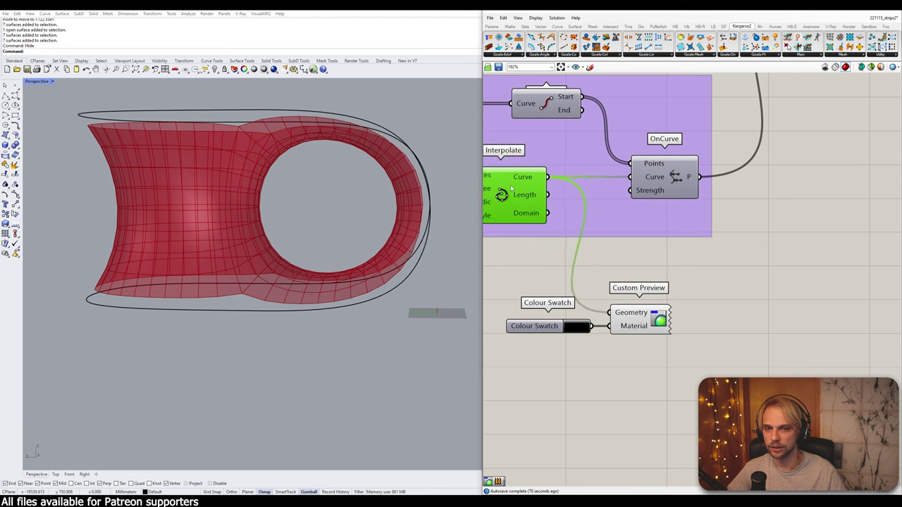
pyautogui.doubleClick(633, 270)
pyautogui.write('//')
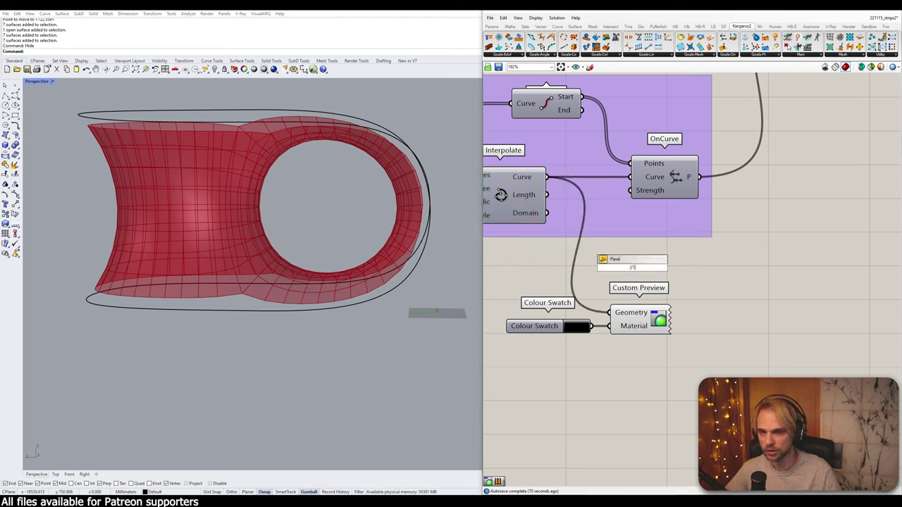
pyautogui.write('1000')
pyautogui.press('Return')
pyautogui.moveTo(620, 260); pyautogui.dragTo(631, 191)
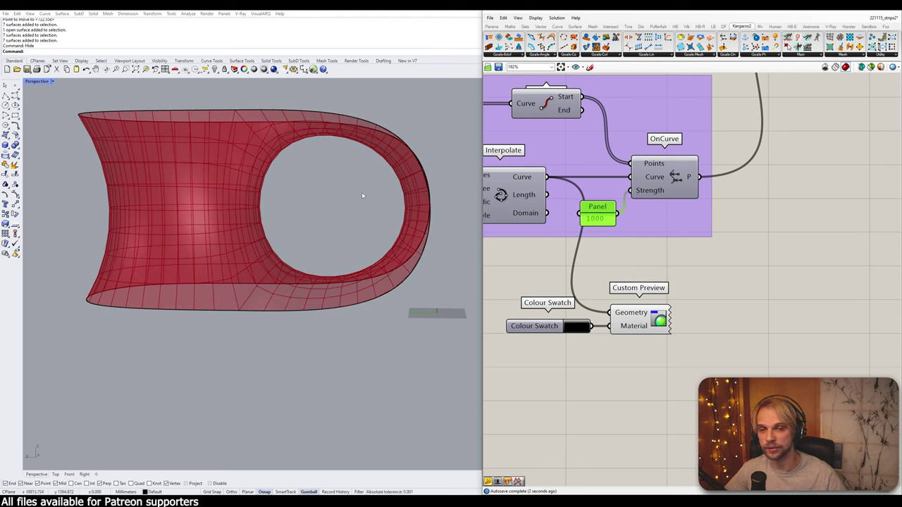
# - Raise the strength slider of the weft Length(Line) goal to 0.576
pyautogui.scroll(1, 683, 176)
pyautogui.moveTo(683, 177); pyautogui.dragTo(837, 352, button='right')
pyautogui.scroll(-4, 700, 384)
pyautogui.moveTo(321, 177); pyautogui.dragTo(339, 190, button='right')
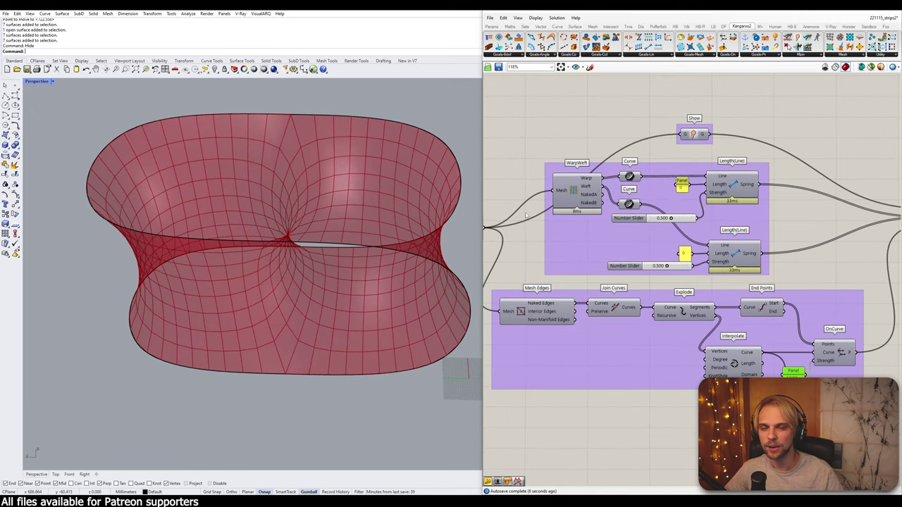
pyautogui.scroll(5, 665, 252)
pyautogui.moveTo(668, 294)
pyautogui.mouseDown()
pyautogui.moveTo(646, 294)
pyautogui.moveTo(678, 294)
pyautogui.mouseUp()
pyautogui.scroll(-4, 670, 322)
pyautogui.moveTo(670, 322); pyautogui.dragTo(666, 330, button='right')
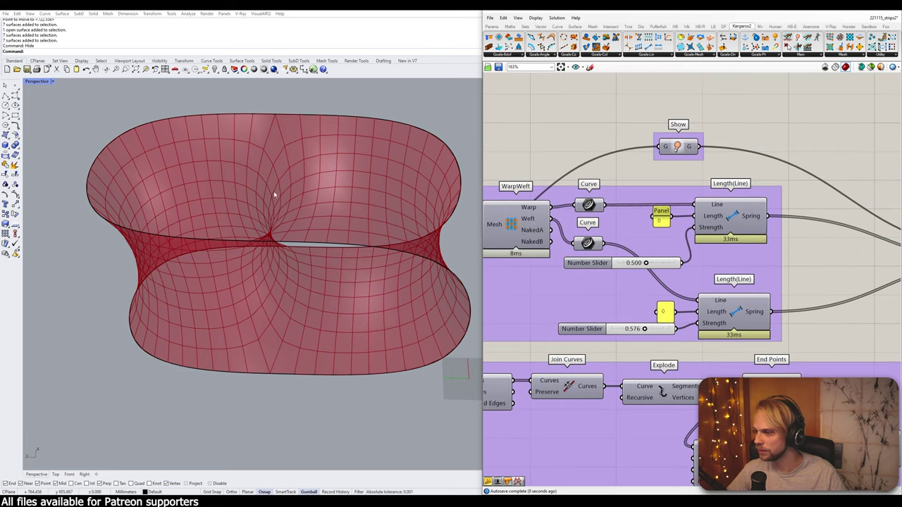
# - Inspect the relaxed mesh from several sides and lower the weft Length(Line) strength to 0.306
pyautogui.moveTo(275, 195); pyautogui.dragTo(218, 331, button='right')
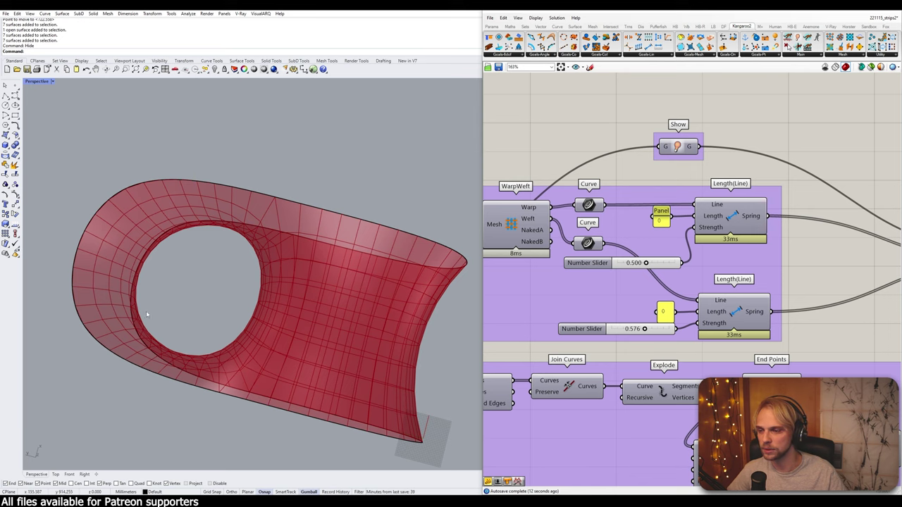
pyautogui.moveTo(201, 221); pyautogui.dragTo(274, 181, button='right')
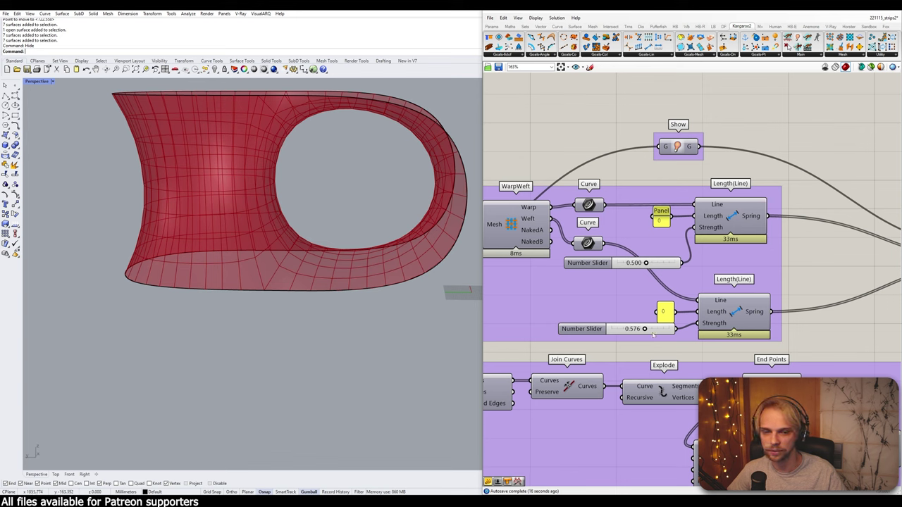
pyautogui.moveTo(644, 329); pyautogui.dragTo(632, 329)
pyautogui.moveTo(378, 215); pyautogui.dragTo(377, 254, button='right')
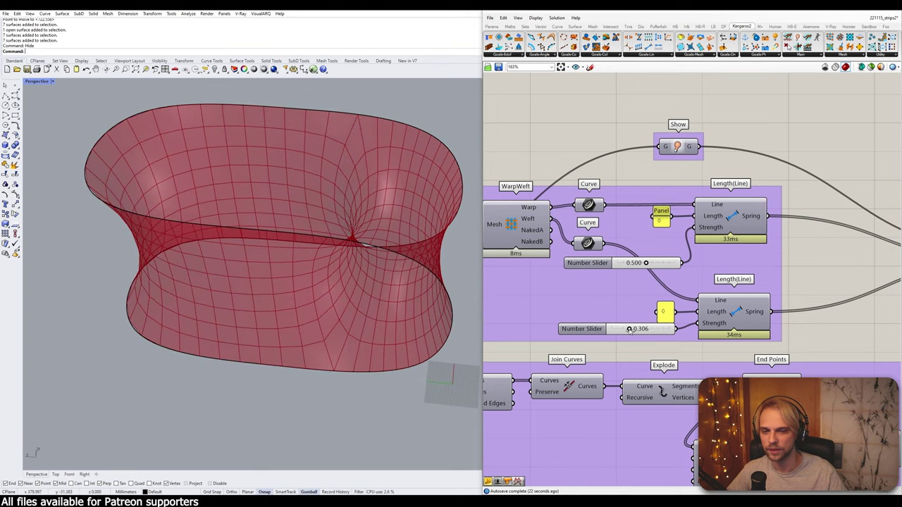
# - Raise the weft Length(Line) strength to 0.693 and check the opening in the relaxed mesh
pyautogui.moveTo(629, 329); pyautogui.dragTo(641, 329)
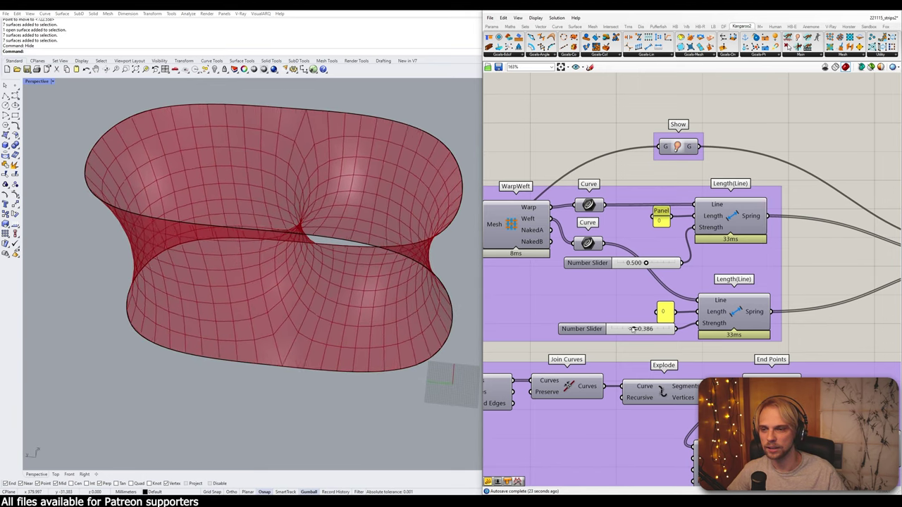
pyautogui.moveTo(648, 329); pyautogui.dragTo(652, 351)
pyautogui.moveTo(314, 265); pyautogui.dragTo(330, 238, button='right')
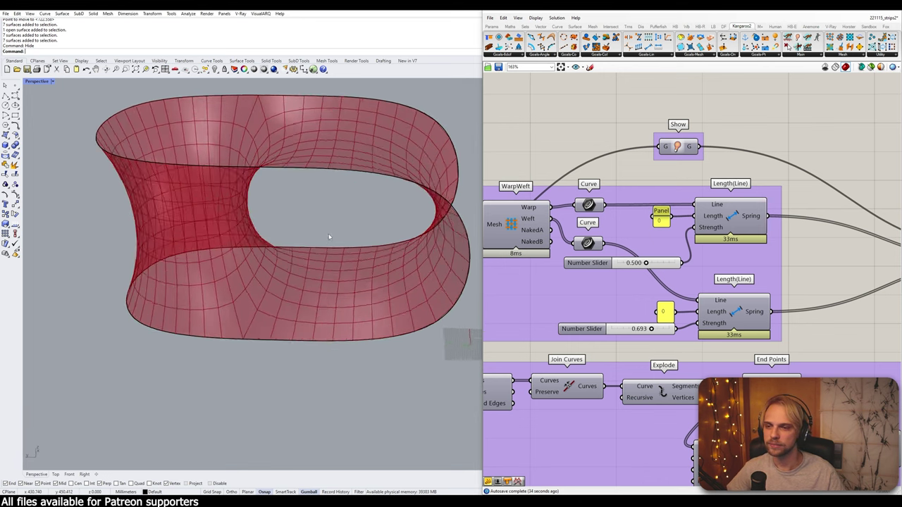
pyautogui.scroll(-4, 338, 231)
pyautogui.scroll(-5, 775, 295)
pyautogui.moveTo(810, 295); pyautogui.dragTo(622, 291, button='right')
pyautogui.scroll(-3, 622, 291)
pyautogui.scroll(7, 733, 290)
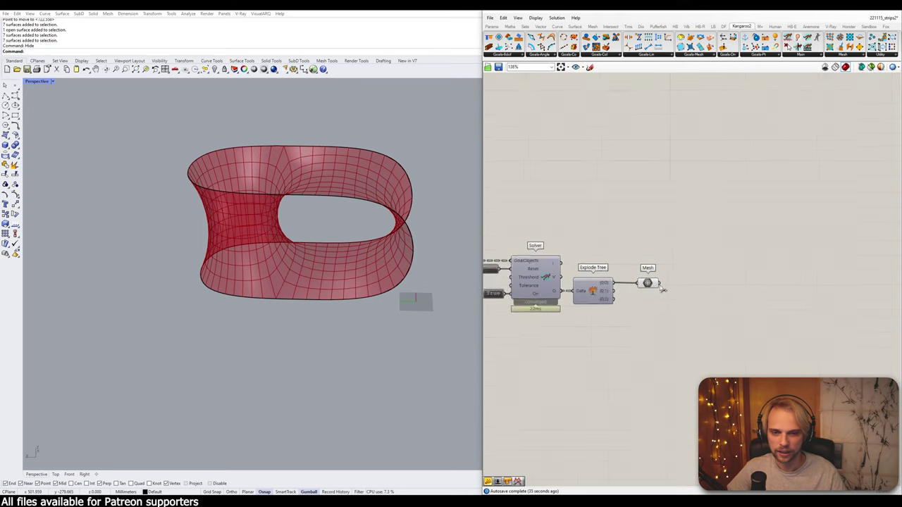
pyautogui.click(646, 283)
pyautogui.click(699, 267)
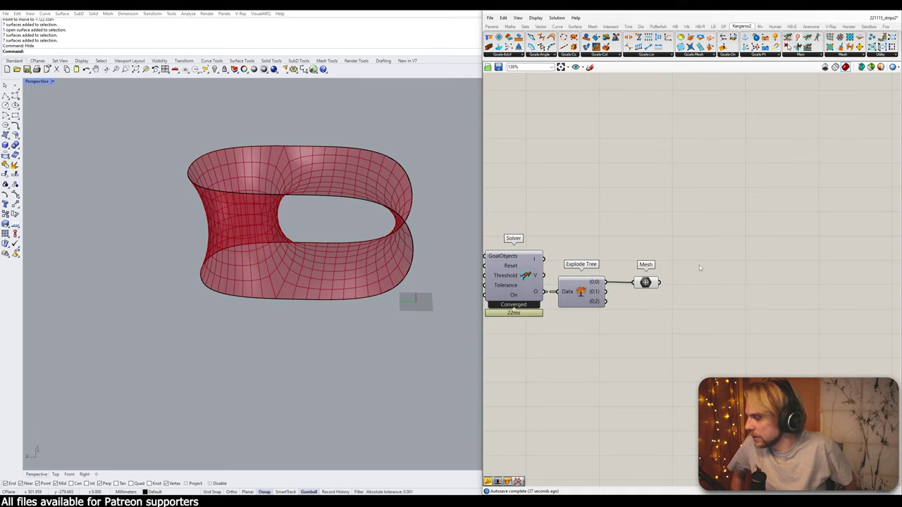
# - Set the strength slider of the weft Length(Line) goal to 0.353
pyautogui.scroll(-7, 610, 190)
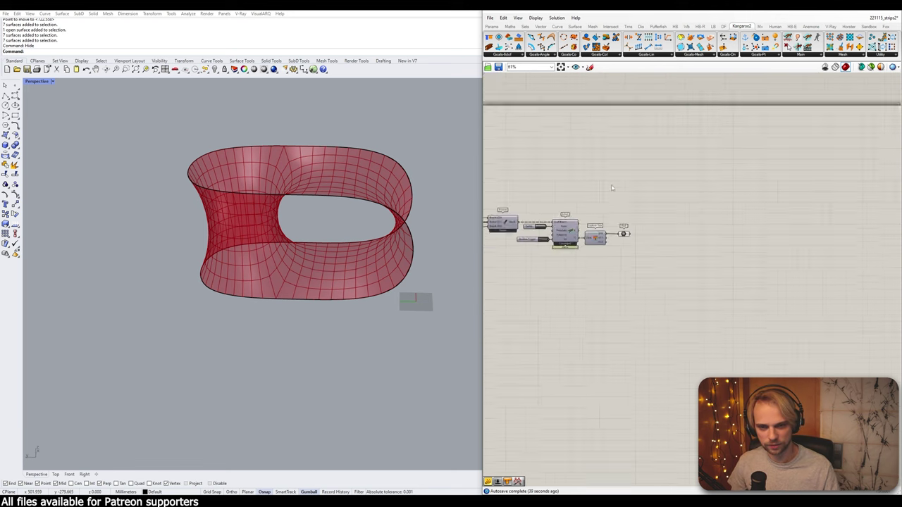
pyautogui.moveTo(611, 189); pyautogui.dragTo(707, 213, button='right')
pyautogui.scroll(8, 552, 252)
pyautogui.scroll(3, 554, 270)
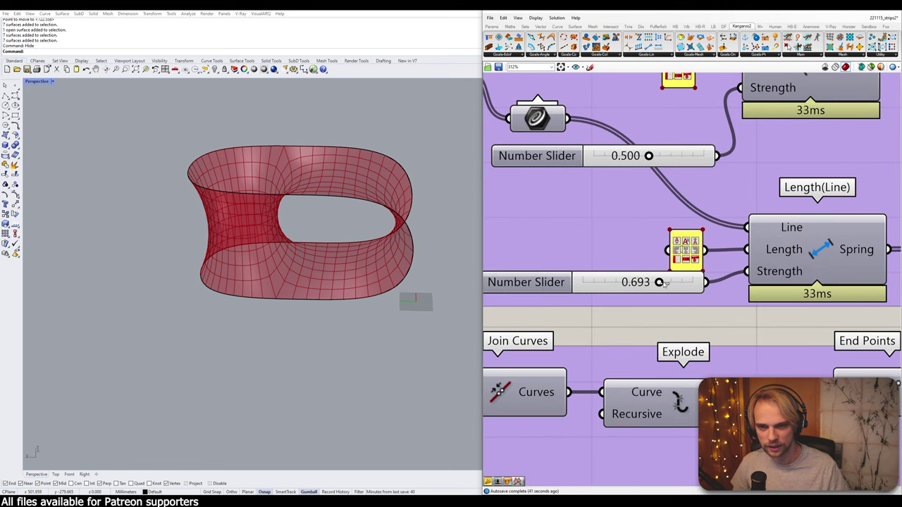
pyautogui.moveTo(663, 284)
pyautogui.mouseDown()
pyautogui.moveTo(696, 284)
pyautogui.moveTo(601, 282)
pyautogui.moveTo(659, 284)
pyautogui.moveTo(604, 283)
pyautogui.moveTo(646, 283)
pyautogui.mouseUp()
pyautogui.scroll(-5, 624, 285)
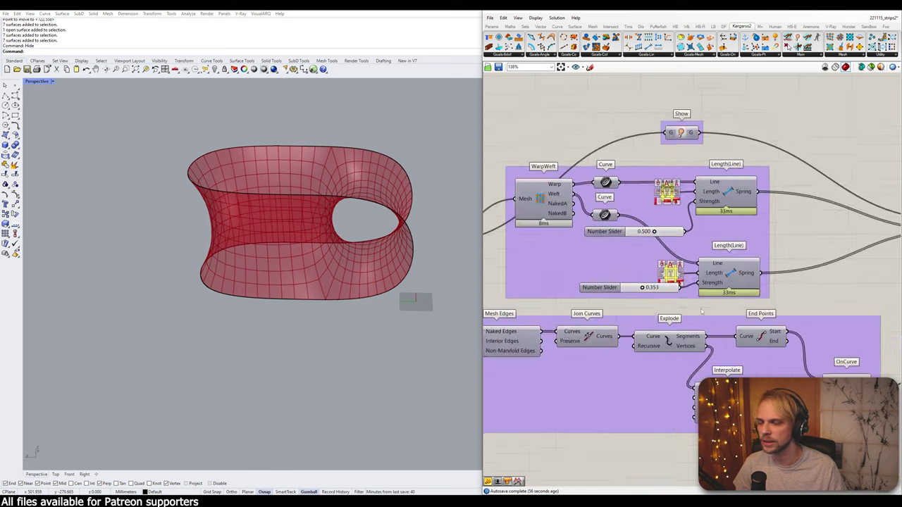
pyautogui.moveTo(625, 286); pyautogui.dragTo(606, 198, button='right')
pyautogui.scroll(5, 730, 300)
pyautogui.scroll(-6, 690, 266)
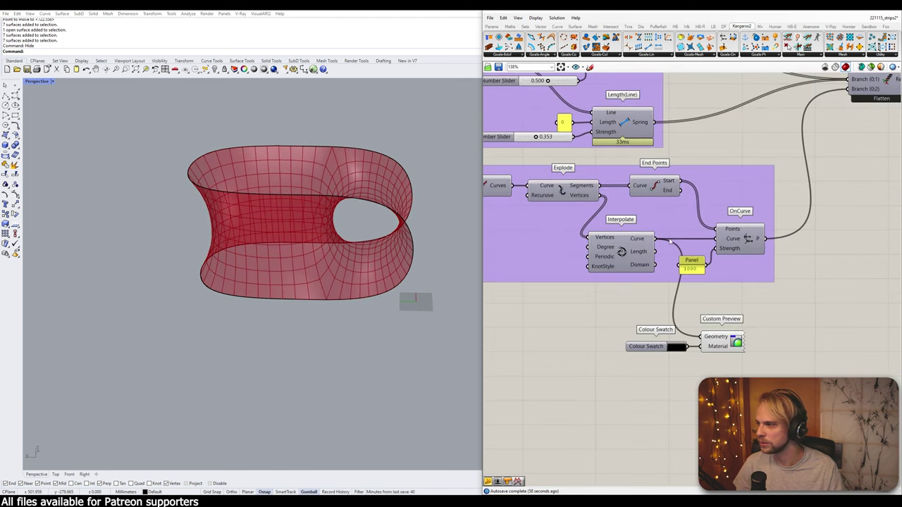
pyautogui.moveTo(689, 267); pyautogui.dragTo(672, 332, button='right')
pyautogui.moveTo(502, 237); pyautogui.dragTo(531, 302, button='right')
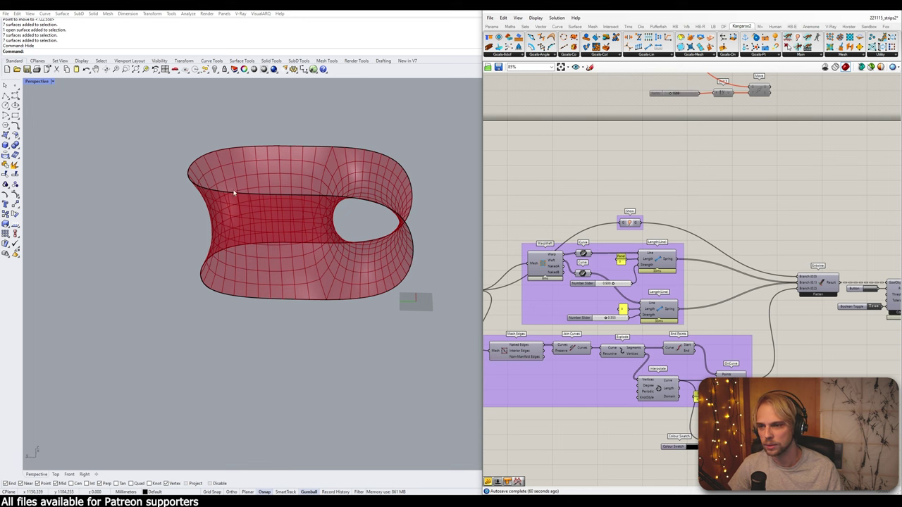
# - Raise the strength slider of the weft Length(Line) goal to 0.515 and a bit further, widening the opening in the mesh
pyautogui.scroll(6, 599, 309)
pyautogui.moveTo(630, 353); pyautogui.dragTo(660, 353)
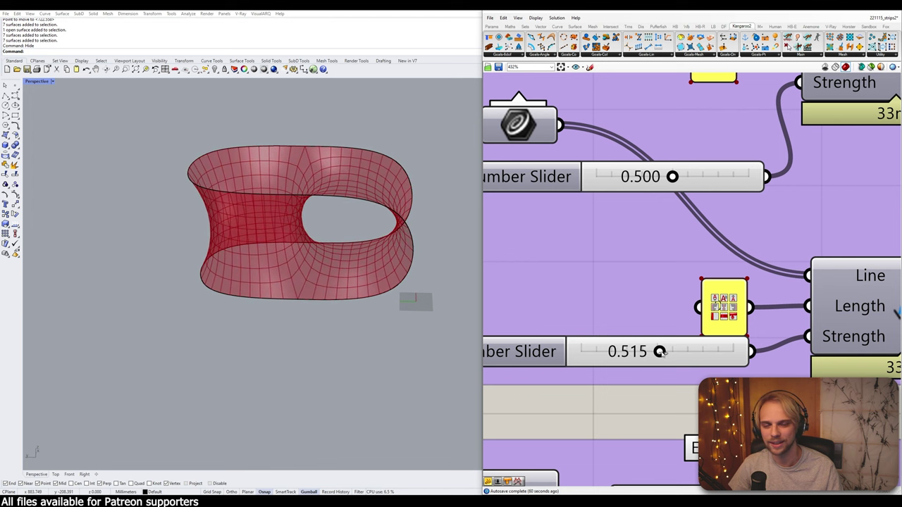
pyautogui.scroll(-5, 672, 288)
pyautogui.scroll(-3, 725, 275)
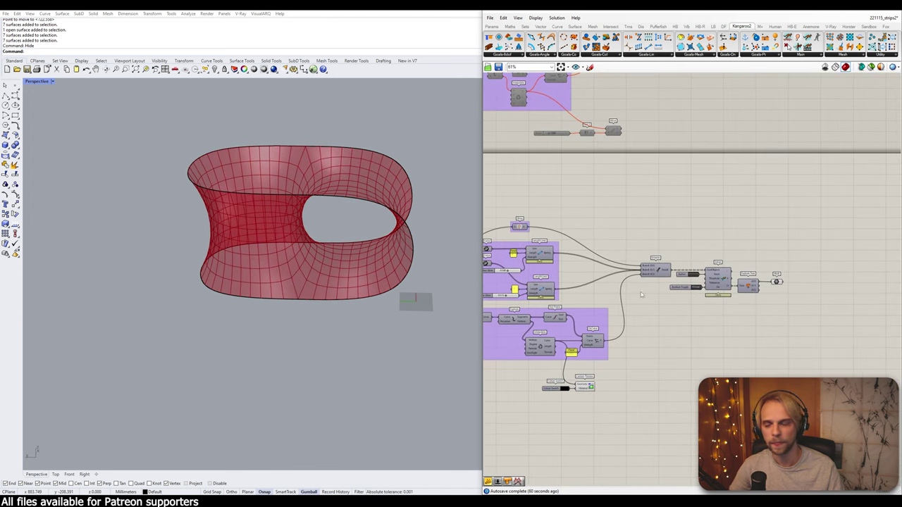
pyautogui.scroll(6, 641, 294)
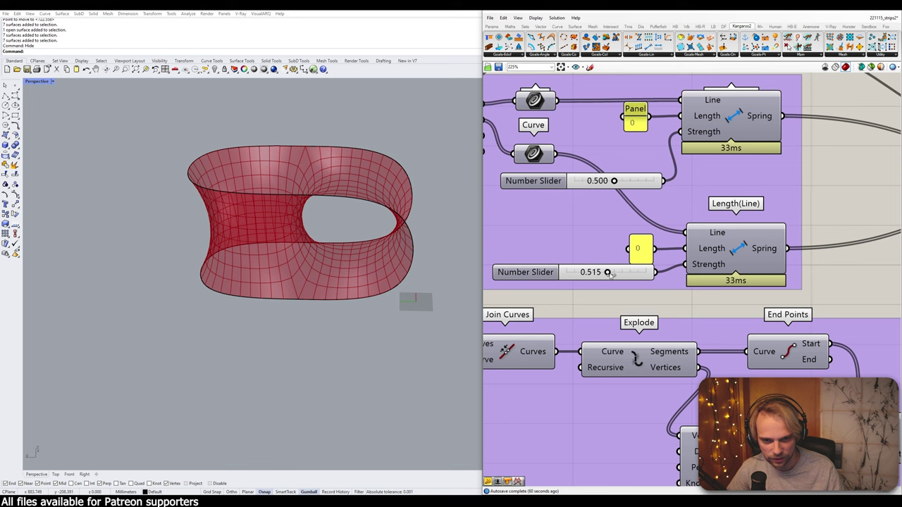
pyautogui.moveTo(607, 273); pyautogui.dragTo(623, 273)
pyautogui.scroll(-5, 587, 277)
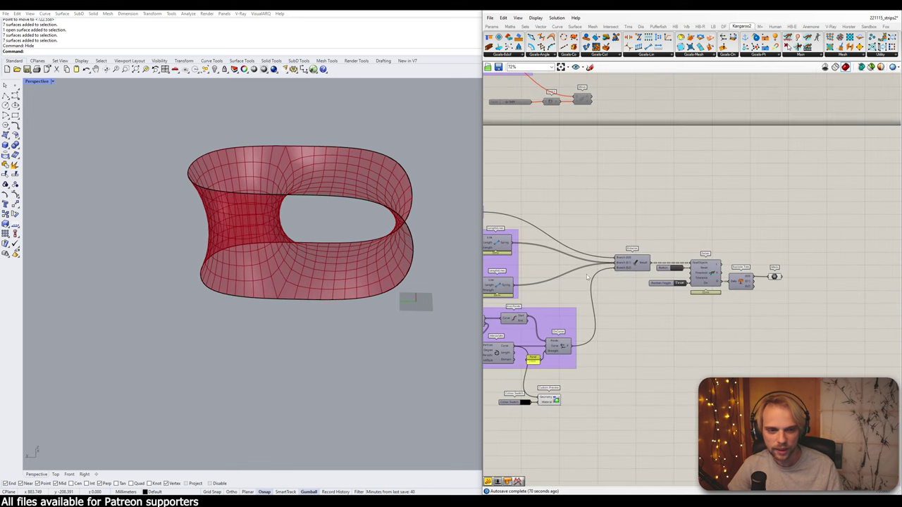
# - Add a Stripper component beside the Mesh parameter that holds the solver's relaxed result
pyautogui.moveTo(772, 256); pyautogui.dragTo(723, 320, button='right')
pyautogui.scroll(-4, 726, 314)
pyautogui.scroll(3, 709, 270)
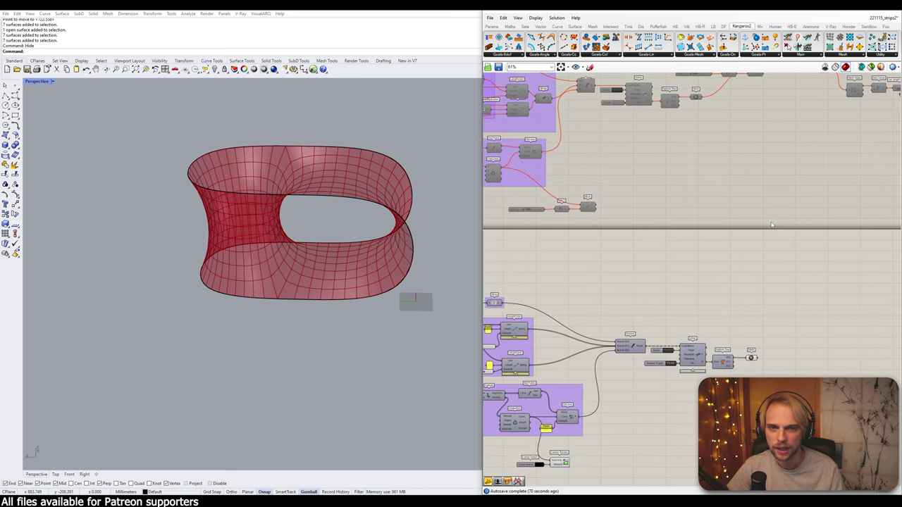
pyautogui.moveTo(772, 224); pyautogui.dragTo(694, 245, button='right')
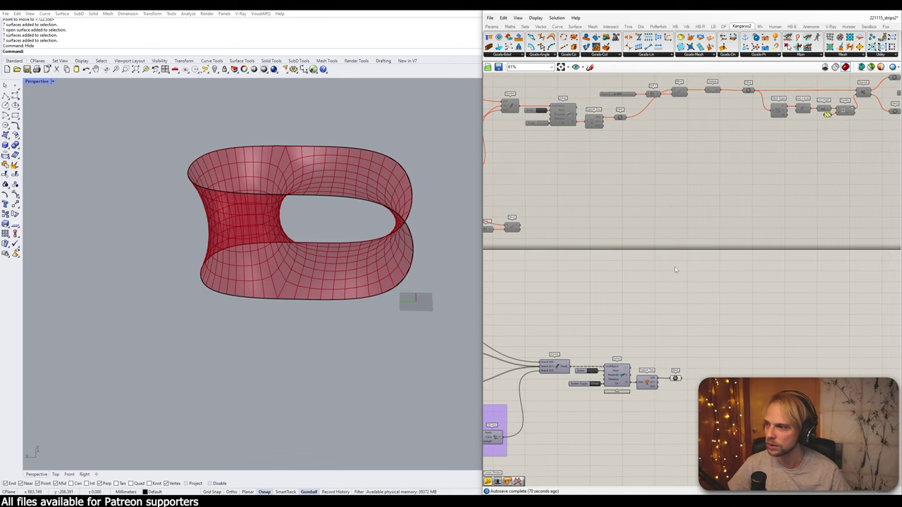
pyautogui.moveTo(752, 138); pyautogui.dragTo(704, 198, button='right')
pyautogui.scroll(-1, 701, 198)
pyautogui.moveTo(667, 248); pyautogui.dragTo(691, 136, button='right')
pyautogui.scroll(4, 643, 236)
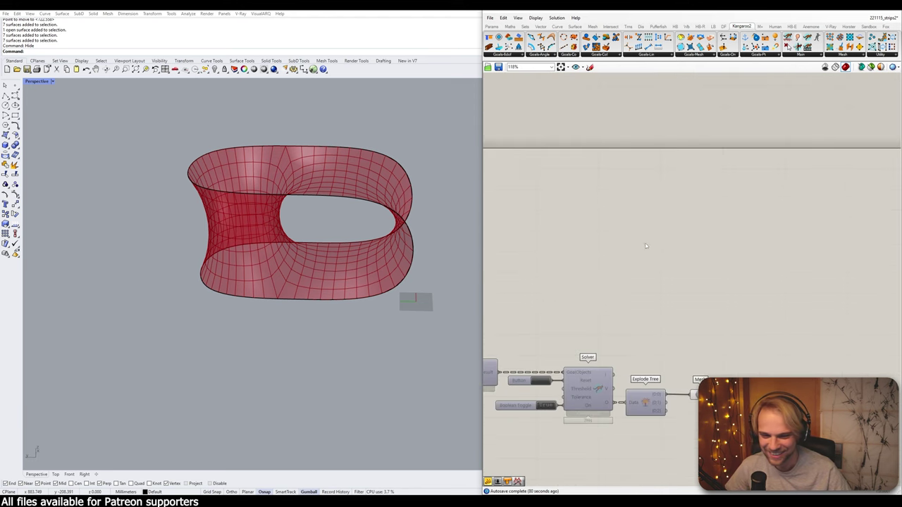
pyautogui.moveTo(673, 384); pyautogui.dragTo(673, 255, button='right')
pyautogui.scroll(3, 680, 256)
pyautogui.moveTo(809, 307); pyautogui.dragTo(667, 267, button='right')
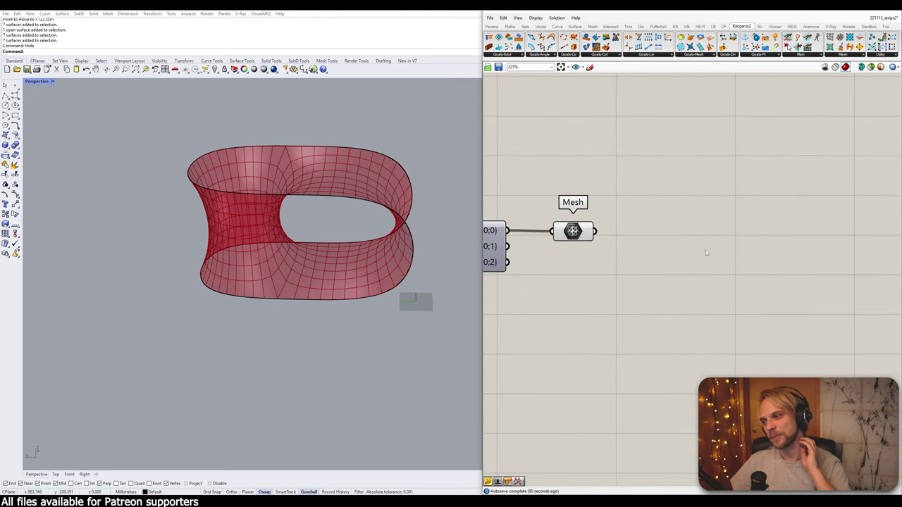
pyautogui.doubleClick(743, 231)
pyautogui.write('stripper')
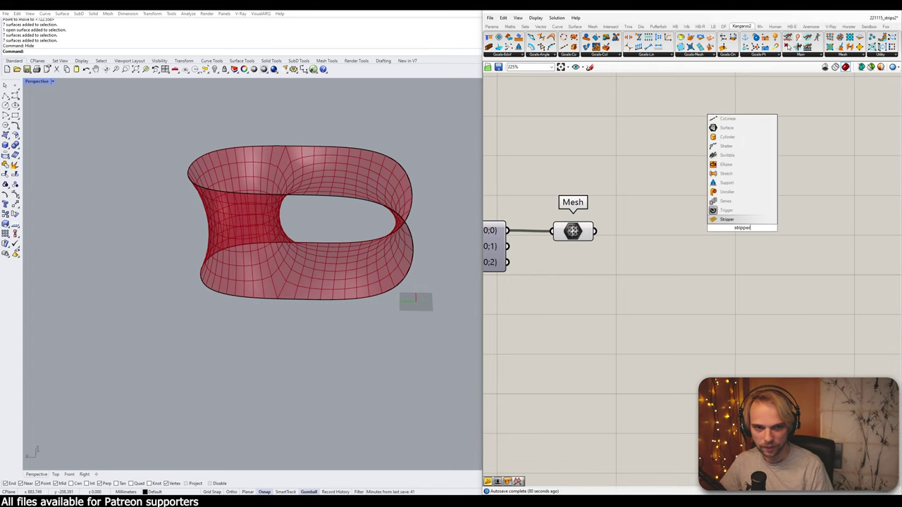
pyautogui.press('Return')
# - Examine the slider, Unit Y and Move components between the Mesh and Stripper in the earlier definition above
pyautogui.scroll(-8, 674, 275)
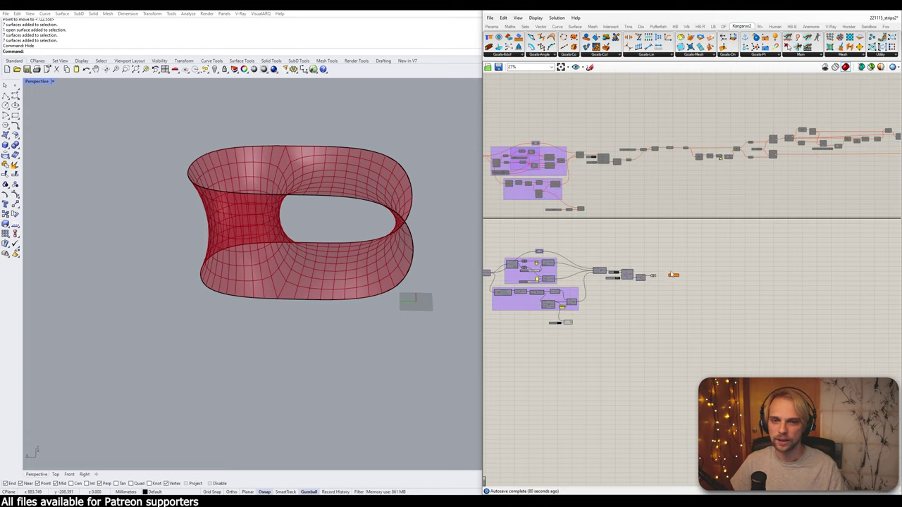
pyautogui.scroll(4, 674, 275)
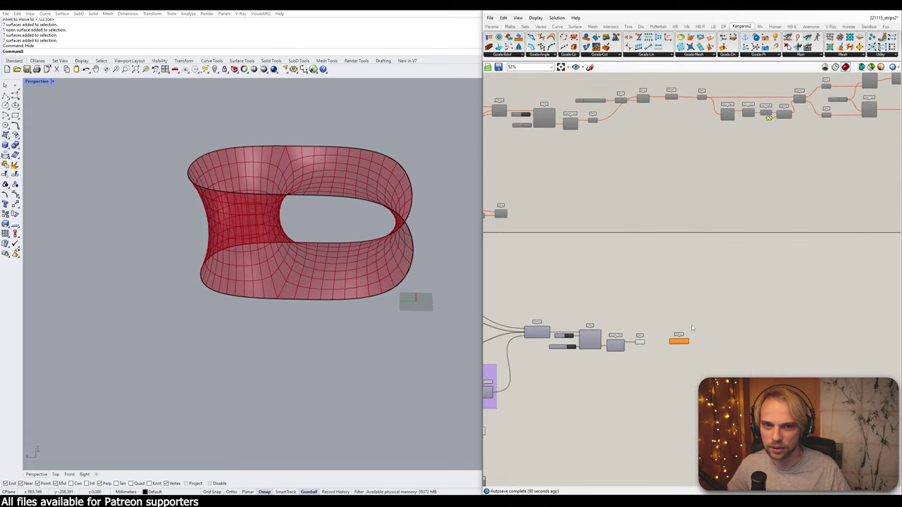
pyautogui.moveTo(628, 131); pyautogui.dragTo(620, 229, button='right')
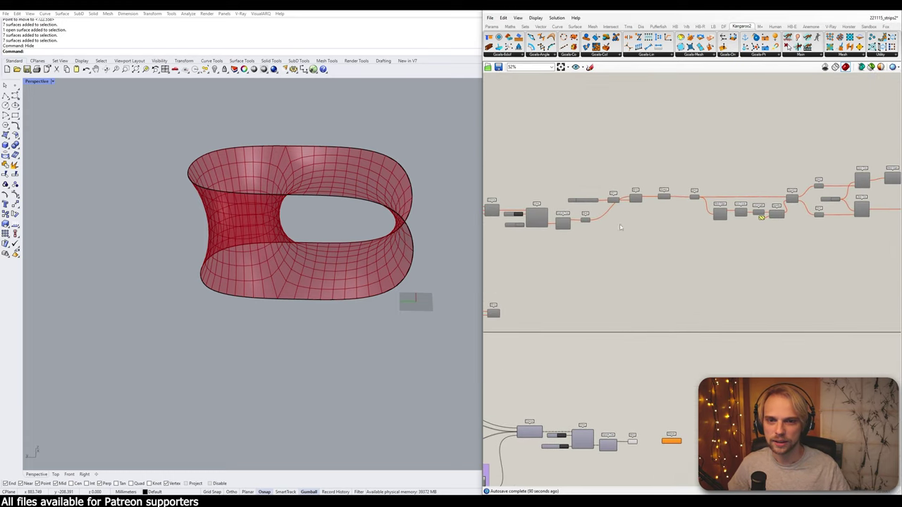
pyautogui.scroll(7, 614, 208)
pyautogui.moveTo(757, 236); pyautogui.dragTo(530, 139)
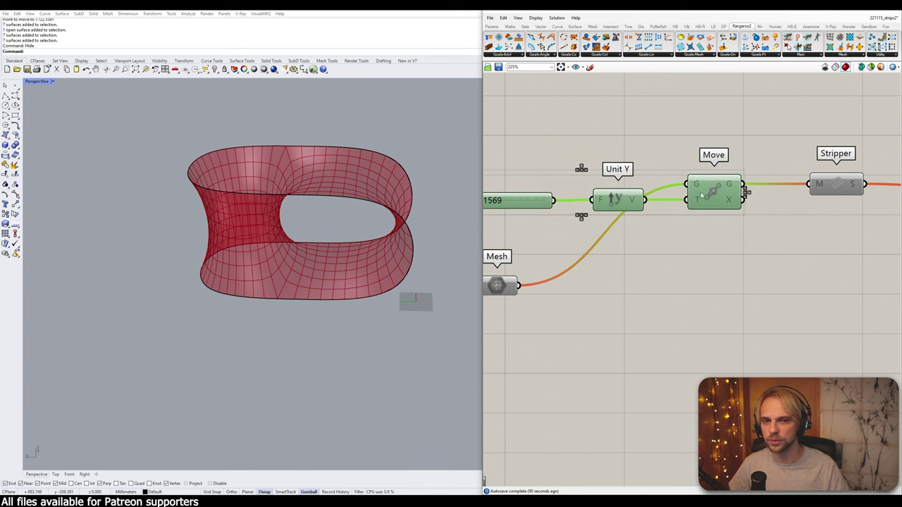
pyautogui.scroll(-6, 701, 195)
pyautogui.moveTo(333, 178); pyautogui.dragTo(351, 265, button='right')
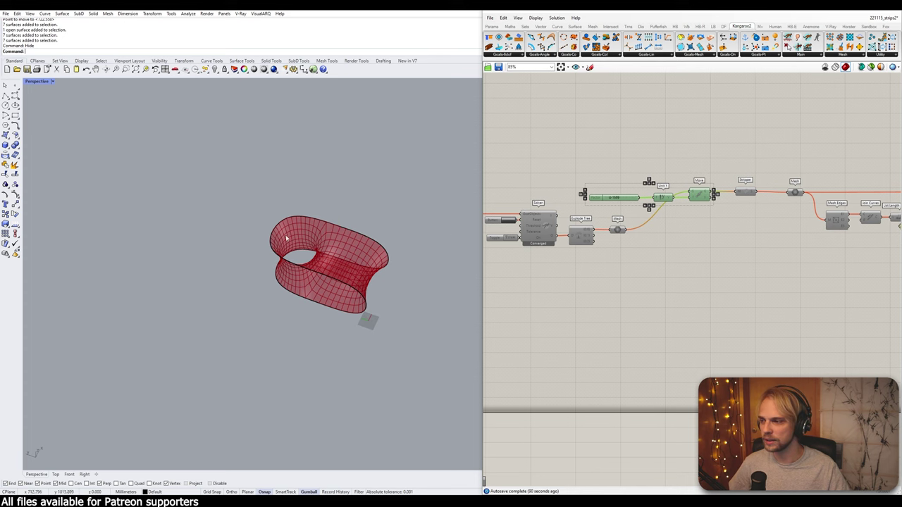
pyautogui.moveTo(545, 237); pyautogui.dragTo(681, 248, button='right')
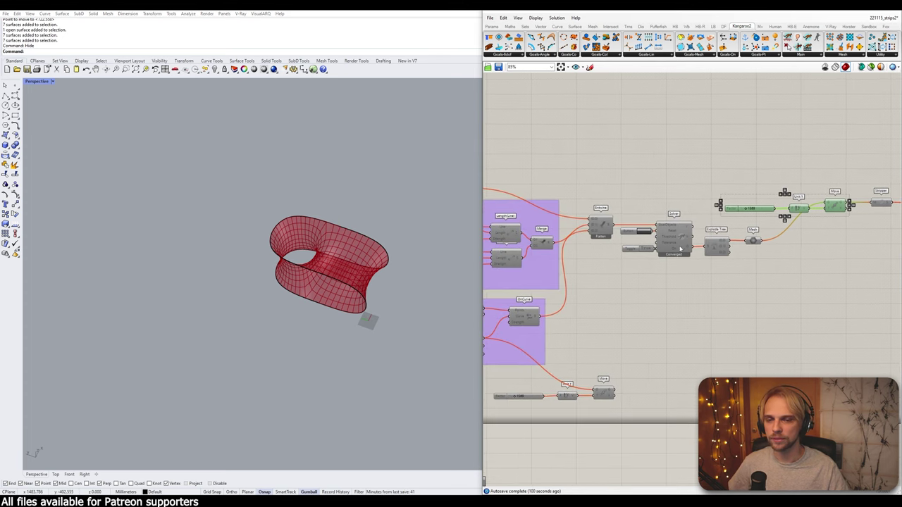
# - Bring back the hidden box surfaces with ShowSelected and compare them with the relaxed mesh
pyautogui.write('ShowSelected')
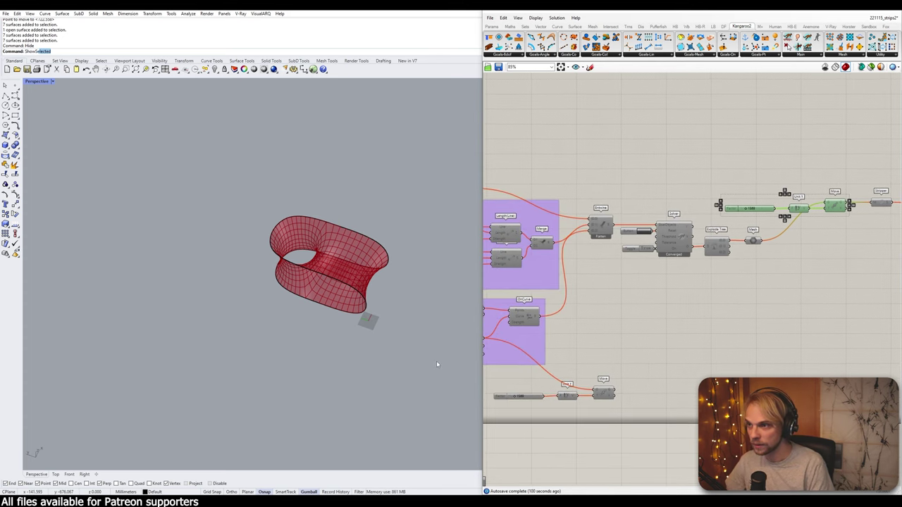
pyautogui.press('Return')
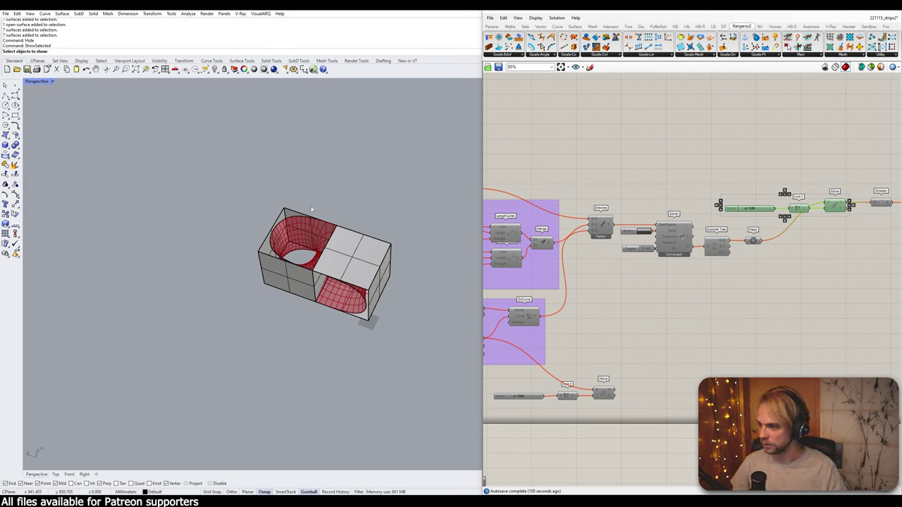
pyautogui.moveTo(201, 174); pyautogui.dragTo(441, 356)
pyautogui.press('Return')
pyautogui.moveTo(385, 341); pyautogui.dragTo(342, 212, button='right')
pyautogui.scroll(2, 339, 208)
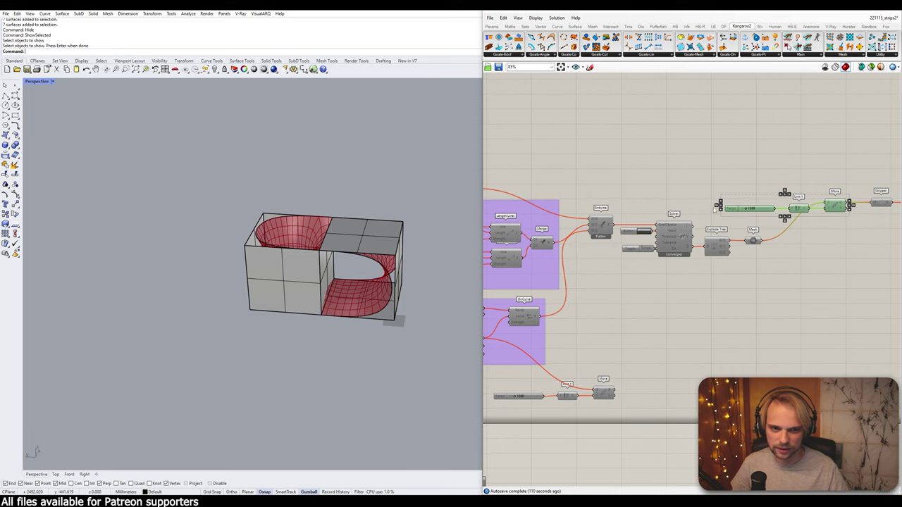
# - Review the Unit Y and Move components of the earlier definition, and hide the box surfaces again
pyautogui.click(803, 252)
pyautogui.moveTo(802, 253); pyautogui.dragTo(712, 302, button='right')
pyautogui.scroll(4, 711, 303)
pyautogui.moveTo(779, 267); pyautogui.dragTo(550, 188)
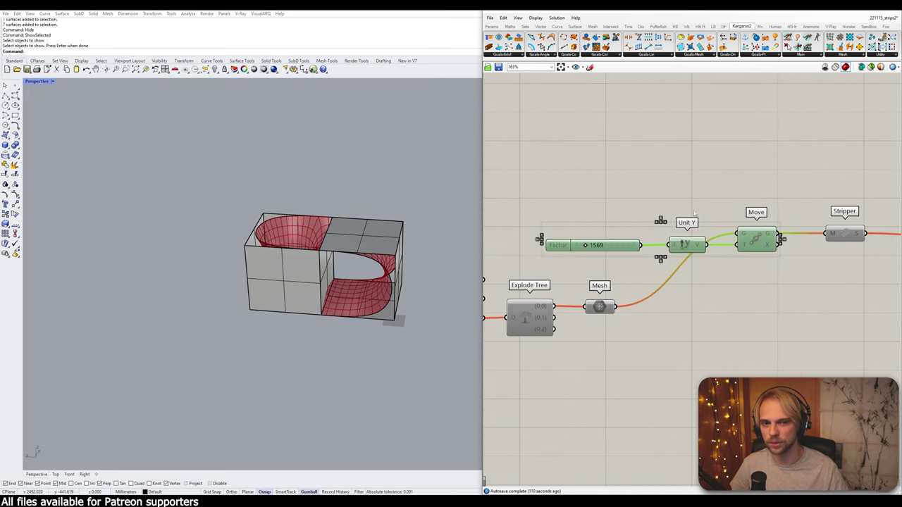
pyautogui.scroll(-5, 693, 213)
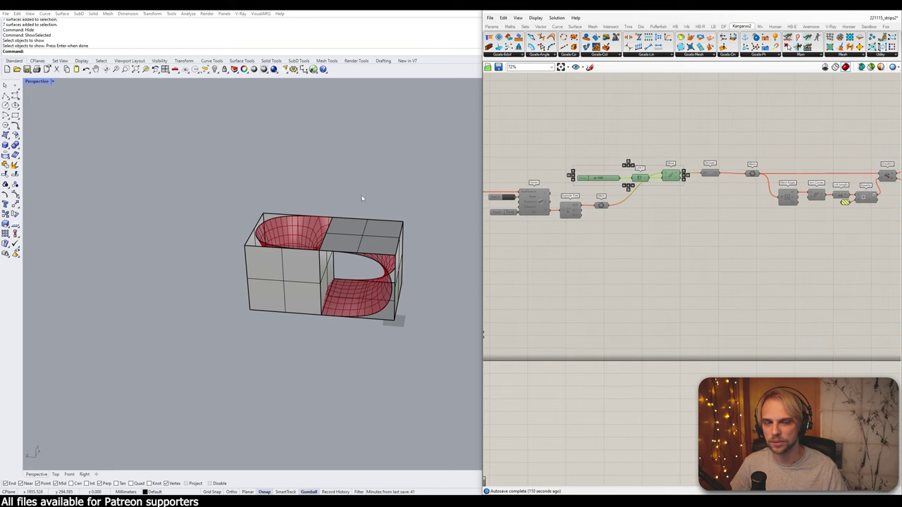
pyautogui.moveTo(181, 147); pyautogui.dragTo(440, 338)
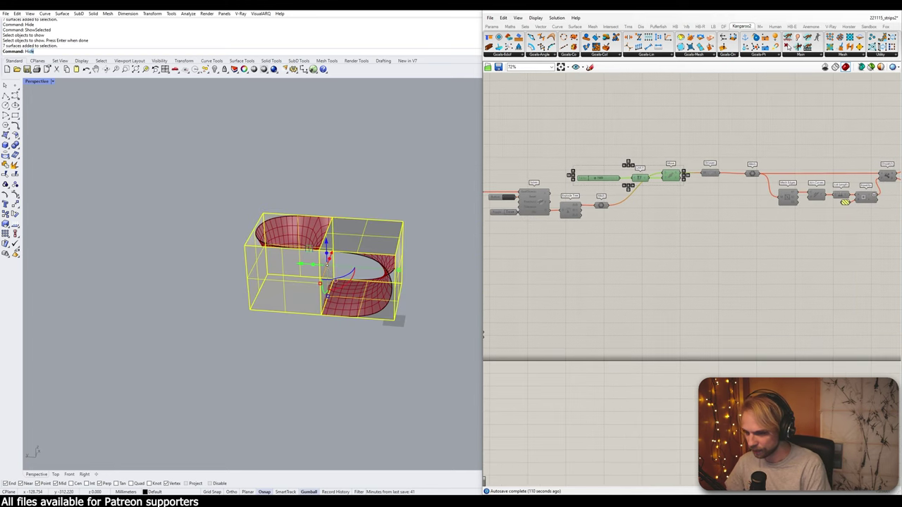
pyautogui.press('Return')
# - Connect the relaxed Mesh parameter to the Stripper's Mesh input and turn off the Mesh parameter's preview
pyautogui.click(628, 287)
pyautogui.moveTo(608, 371); pyautogui.dragTo(568, 167, button='right')
pyautogui.scroll(3, 656, 282)
pyautogui.moveTo(618, 325); pyautogui.dragTo(661, 329)
pyautogui.click(603, 328)
pyautogui.scroll(1, 604, 328)
pyautogui.middleClick(604, 326)
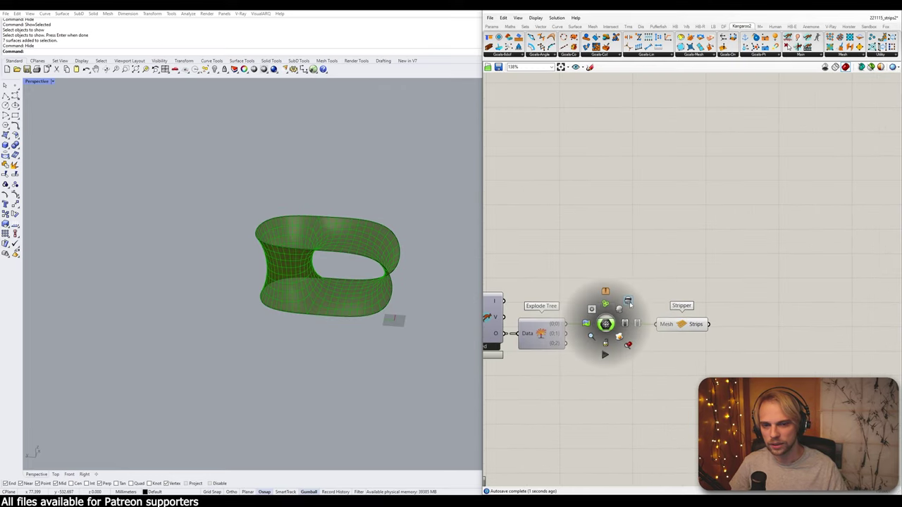
pyautogui.click(627, 304)
pyautogui.click(728, 302)
# - Inspect the list of mesh strips in the Stripper's Strips output
pyautogui.moveTo(728, 302); pyautogui.dragTo(601, 261, button='right')
pyautogui.scroll(3, 563, 277)
pyautogui.moveTo(541, 290); pyautogui.dragTo(645, 274, button='right')
pyautogui.moveTo(647, 277)
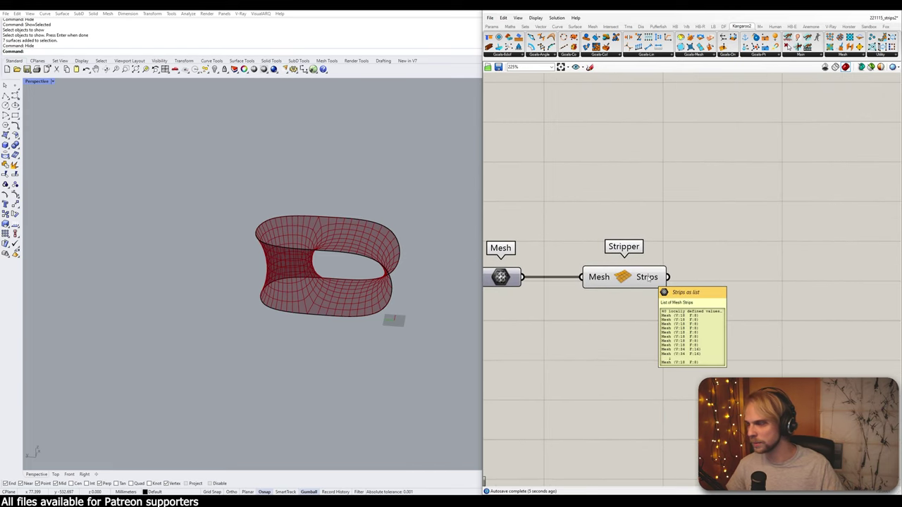
pyautogui.moveTo(648, 278); pyautogui.dragTo(625, 187, button='right')
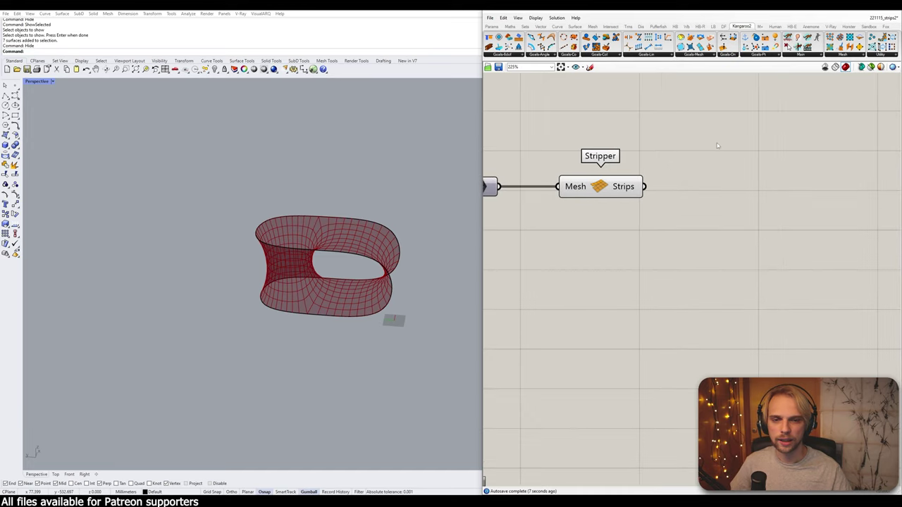
# - Add a Gradient component below the Stripper
pyautogui.doubleClick(717, 142)
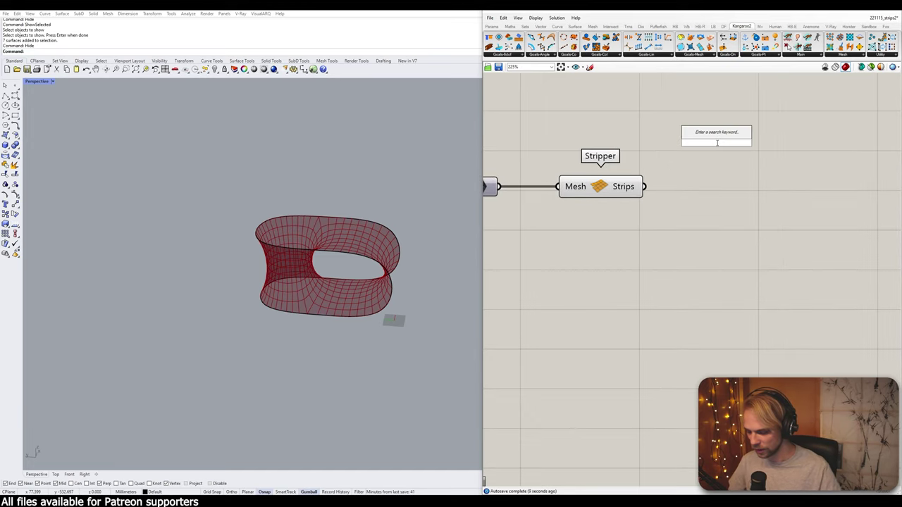
pyautogui.press('Escape')
pyautogui.doubleClick(710, 254)
pyautogui.write('gradient')
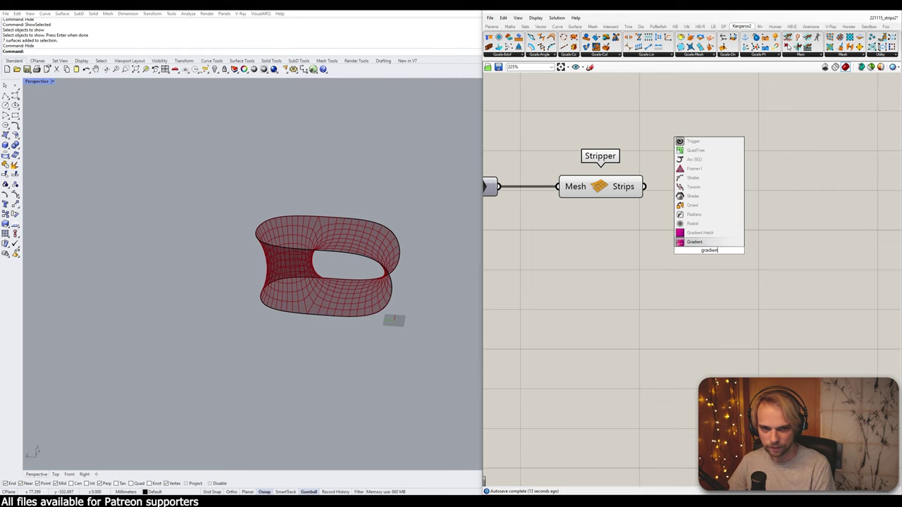
pyautogui.click(680, 197)
pyautogui.moveTo(708, 265); pyautogui.dragTo(709, 350)
# - Add a Custom Preview component and connect the Gradient's output to its Material input
pyautogui.moveTo(796, 281); pyautogui.dragTo(724, 249, button='right')
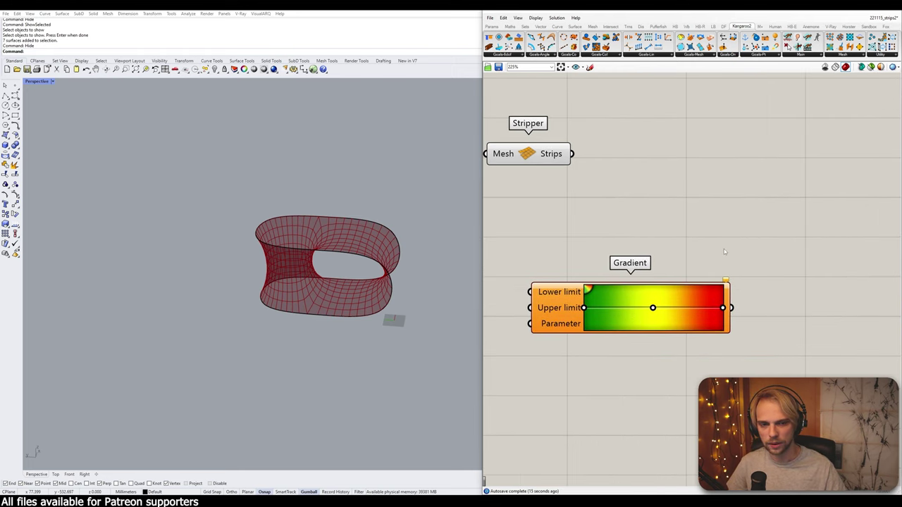
pyautogui.doubleClick(723, 249)
pyautogui.write('custo')
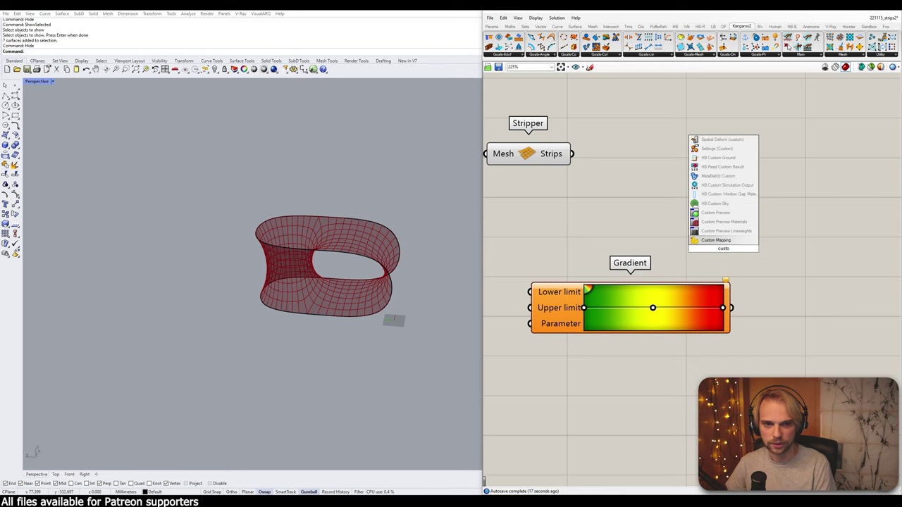
pyautogui.press('Up')
pyautogui.press('Up')
pyautogui.press('Up')
pyautogui.press('Return')
pyautogui.moveTo(724, 251); pyautogui.dragTo(794, 257)
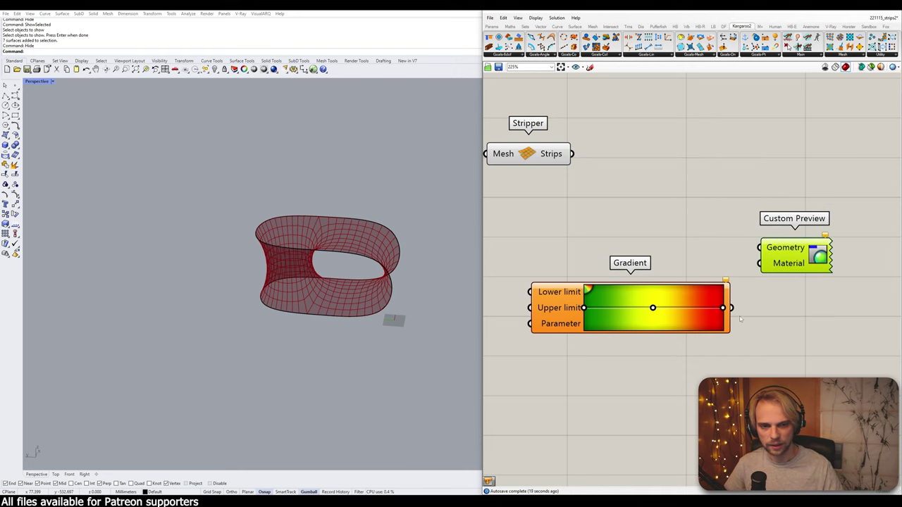
pyautogui.moveTo(732, 308); pyautogui.dragTo(758, 263)
# - Move the Gradient and Custom Preview together farther from the Stripper to make room for more components
pyautogui.moveTo(664, 255); pyautogui.dragTo(730, 248, button='right')
pyautogui.scroll(-2, 731, 248)
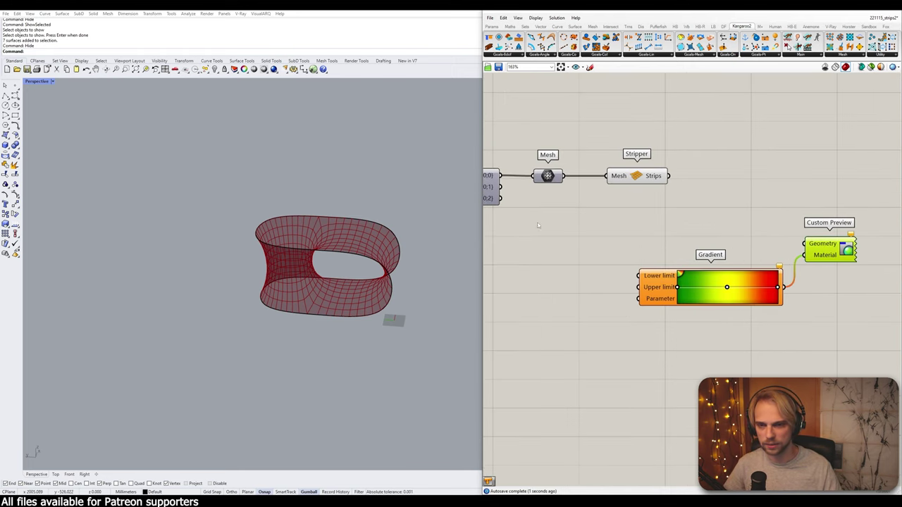
pyautogui.moveTo(672, 226); pyautogui.dragTo(662, 225, button='right')
pyautogui.moveTo(832, 314); pyautogui.dragTo(725, 239)
pyautogui.moveTo(731, 245); pyautogui.dragTo(608, 238, button='right')
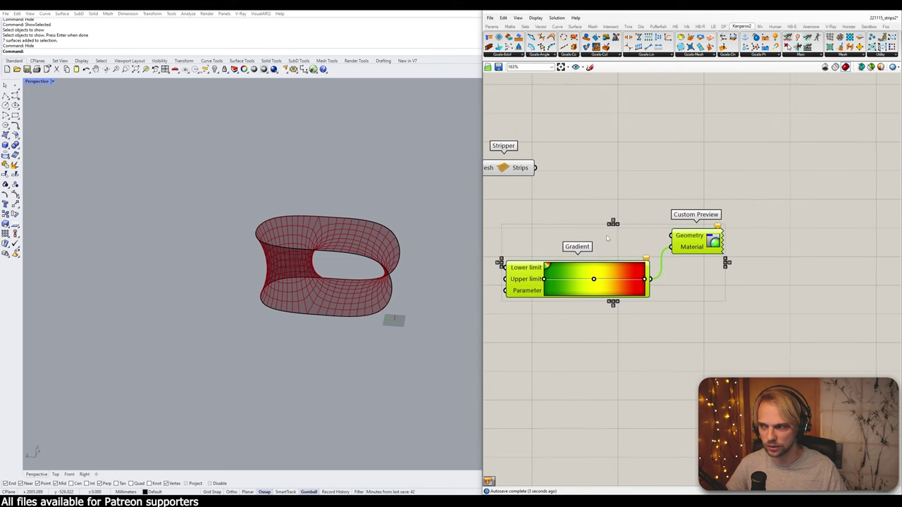
pyautogui.moveTo(675, 242); pyautogui.dragTo(832, 246)
pyautogui.click(667, 210)
# - Add a Range component in front of the Gradient
pyautogui.doubleClick(592, 215)
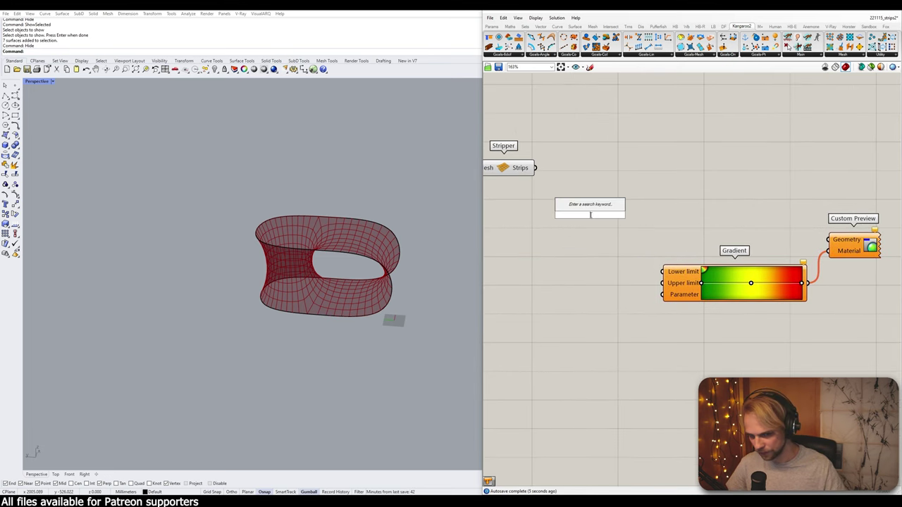
pyautogui.write('range')
pyautogui.press('Return')
pyautogui.moveTo(593, 215); pyautogui.dragTo(607, 266)
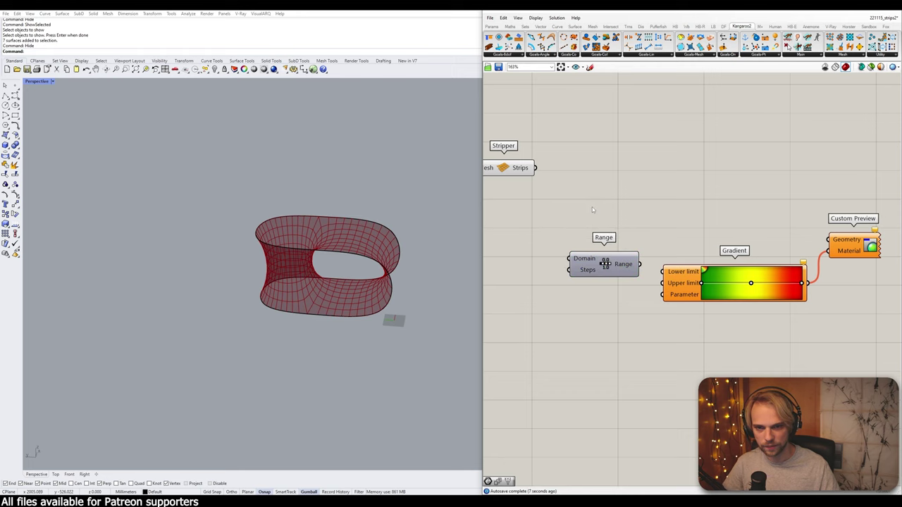
# - Add a List Length component and feed the Stripper's Strips output into its List input
pyautogui.doubleClick(592, 207)
pyautogui.write('leng')
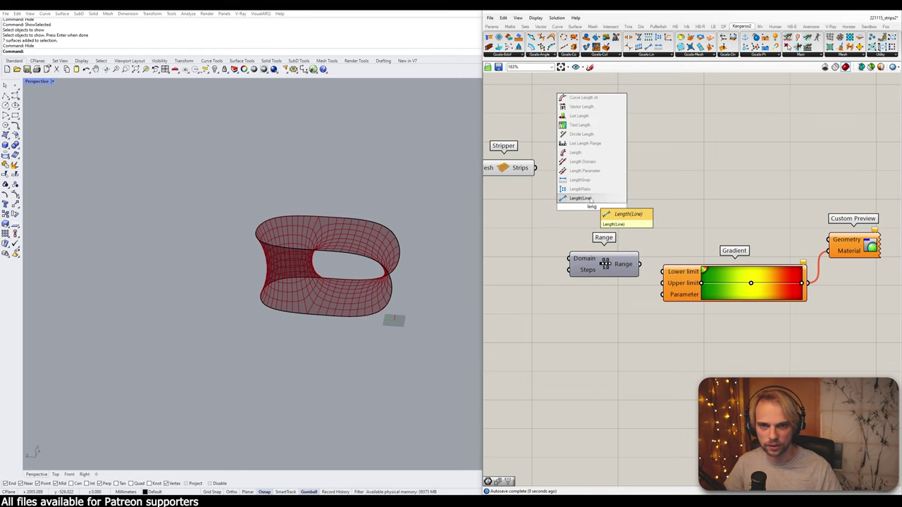
pyautogui.click(581, 115)
pyautogui.moveTo(536, 168); pyautogui.dragTo(541, 265)
# - Connect the list length to the Range's Steps input and the Range output to the Gradient's Parameter input
pyautogui.moveTo(541, 265); pyautogui.dragTo(565, 240, button='right')
pyautogui.moveTo(565, 240); pyautogui.dragTo(590, 243)
pyautogui.moveTo(663, 237); pyautogui.dragTo(689, 270)
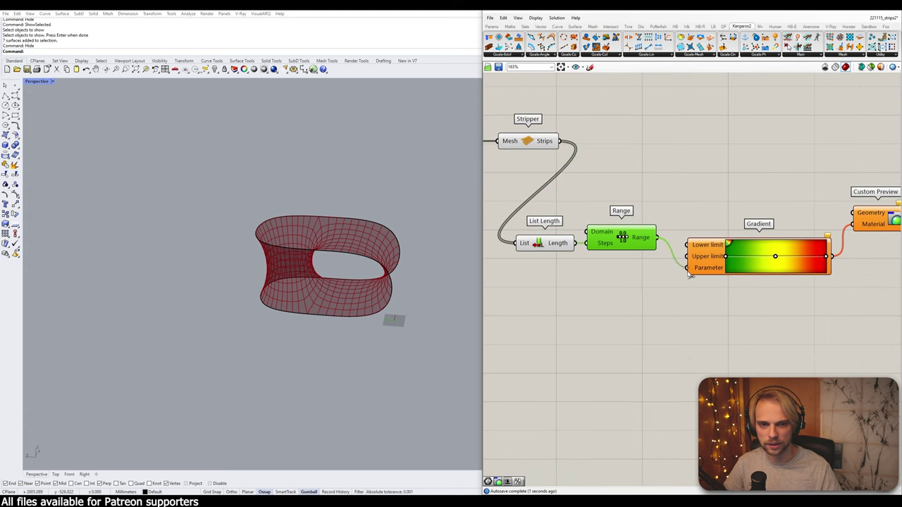
# - Connect the Stripper's Strips output to the Custom Preview's Geometry input and hide the Stripper, List Length and Range previews
pyautogui.moveTo(585, 163); pyautogui.dragTo(525, 173, button='right')
pyautogui.moveTo(502, 157); pyautogui.dragTo(793, 223)
pyautogui.moveTo(616, 220); pyautogui.dragTo(724, 242, button='right')
pyautogui.moveTo(653, 312); pyautogui.dragTo(552, 162)
pyautogui.middleClick(547, 156)
pyautogui.click(572, 135)
pyautogui.click(534, 215)
pyautogui.moveTo(330, 240); pyautogui.dragTo(322, 272, button='right')
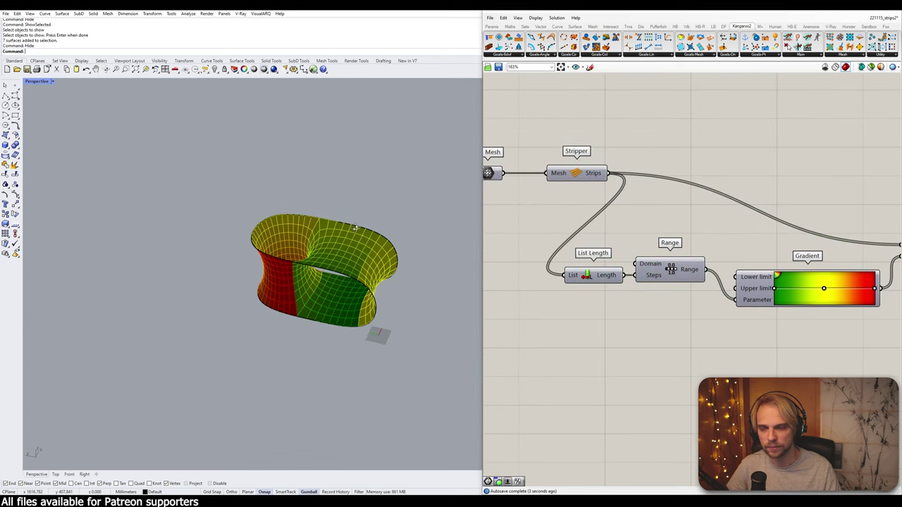
pyautogui.scroll(5, 321, 272)
pyautogui.moveTo(431, 260); pyautogui.dragTo(438, 236, button='right')
# - Add a Jitter component, feed Strips into its List input and its Values output into the Custom Preview's Geometry
pyautogui.moveTo(717, 200); pyautogui.dragTo(685, 227, button='right')
pyautogui.doubleClick(671, 233)
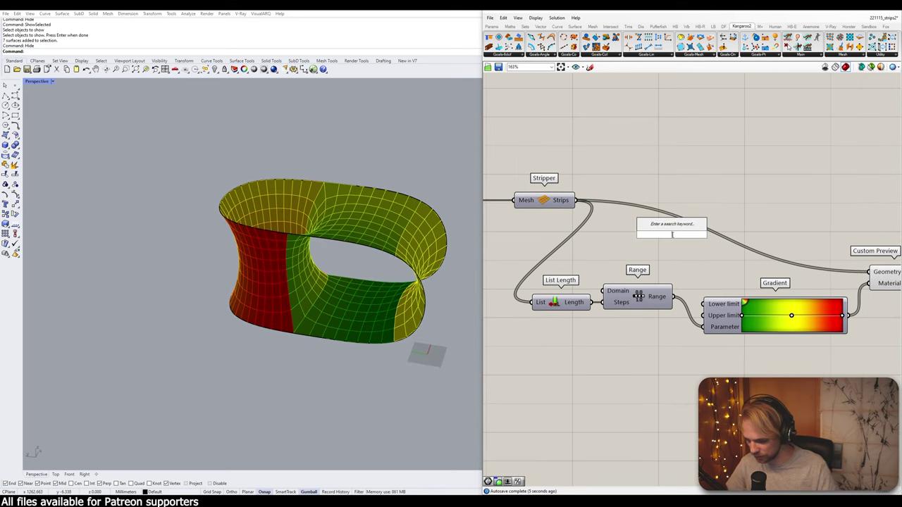
pyautogui.write('jitter')
pyautogui.press('Return')
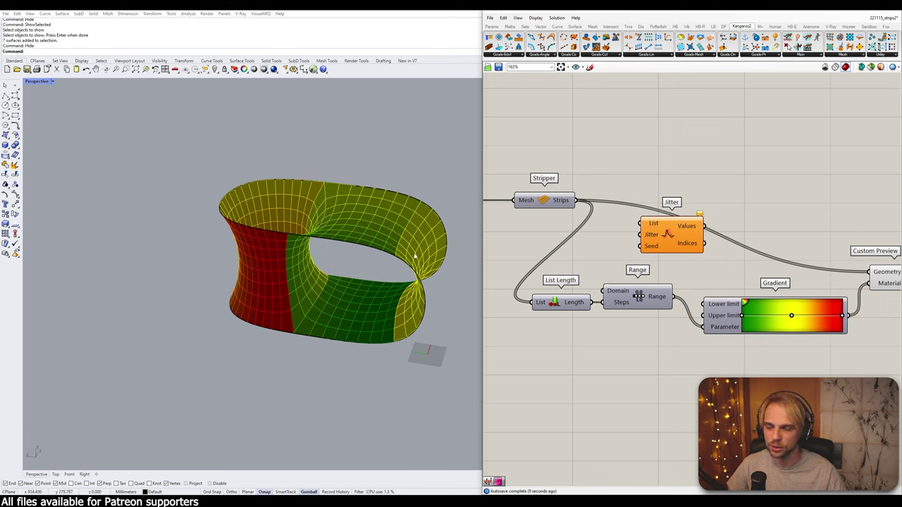
pyautogui.moveTo(577, 201); pyautogui.dragTo(640, 223)
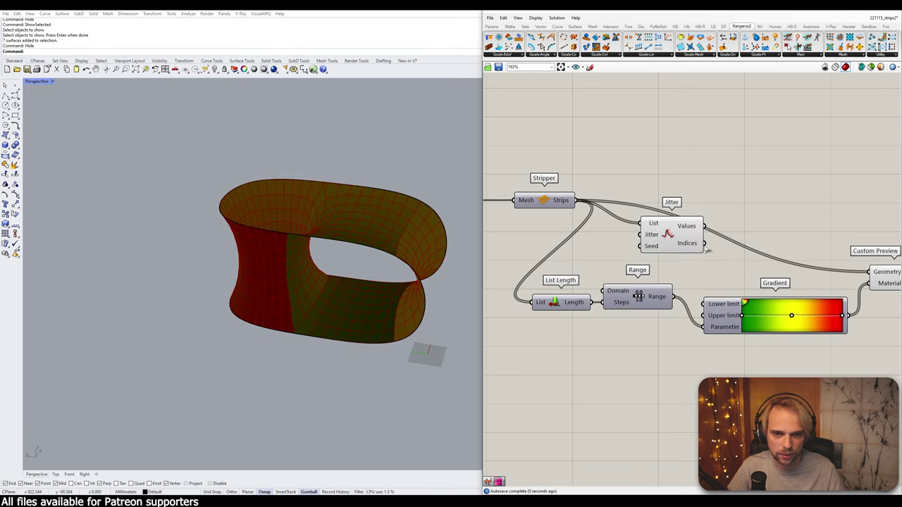
pyautogui.moveTo(706, 248); pyautogui.dragTo(704, 226)
# - Turn off the Jitter component's preview and inspect the shuffled strip colours from several angles
pyautogui.click(671, 238)
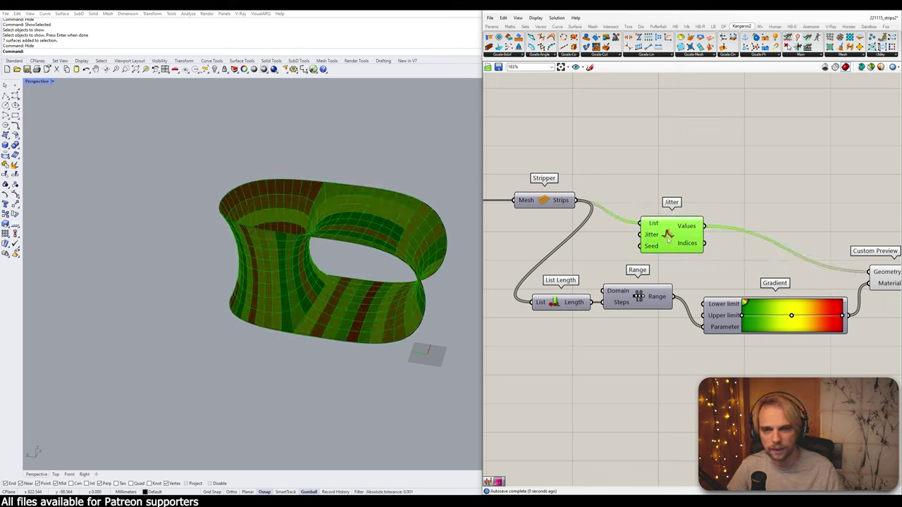
pyautogui.middleClick(672, 238)
pyautogui.click(694, 216)
pyautogui.click(725, 202)
pyautogui.moveTo(378, 252); pyautogui.dragTo(405, 127, button='right')
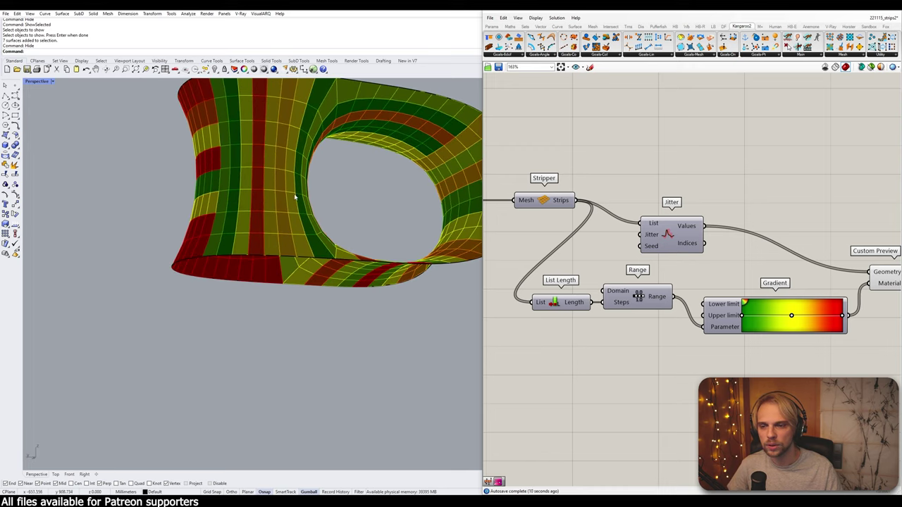
pyautogui.moveTo(295, 198); pyautogui.dragTo(344, 293, button='right')
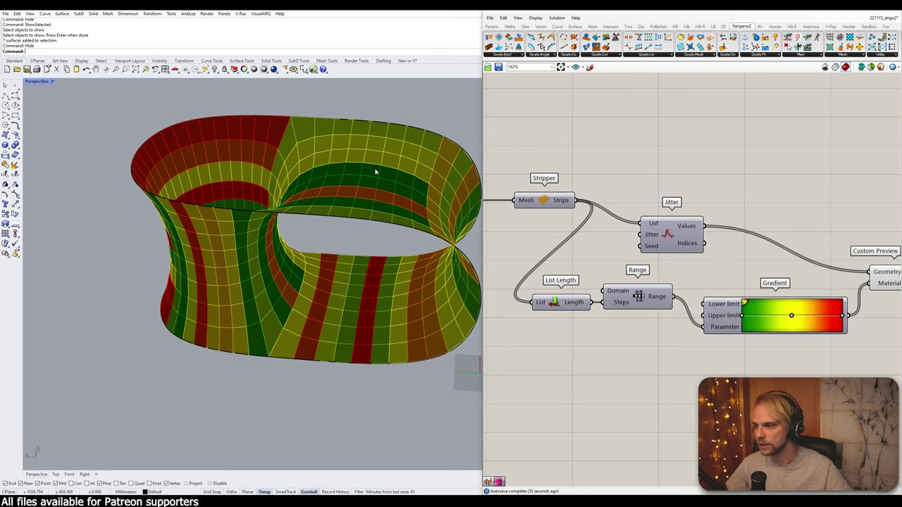
pyautogui.moveTo(367, 169); pyautogui.dragTo(391, 131, button='right')
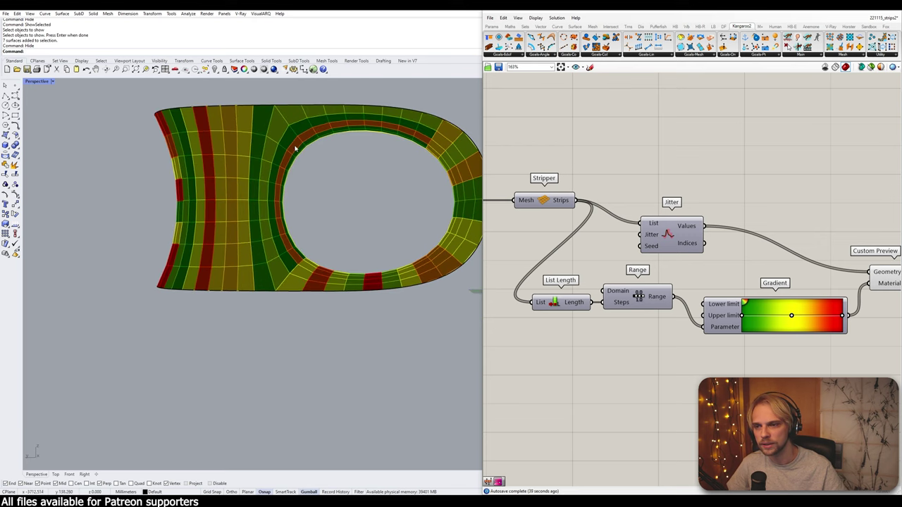
pyautogui.moveTo(451, 180); pyautogui.dragTo(281, 231, button='right')
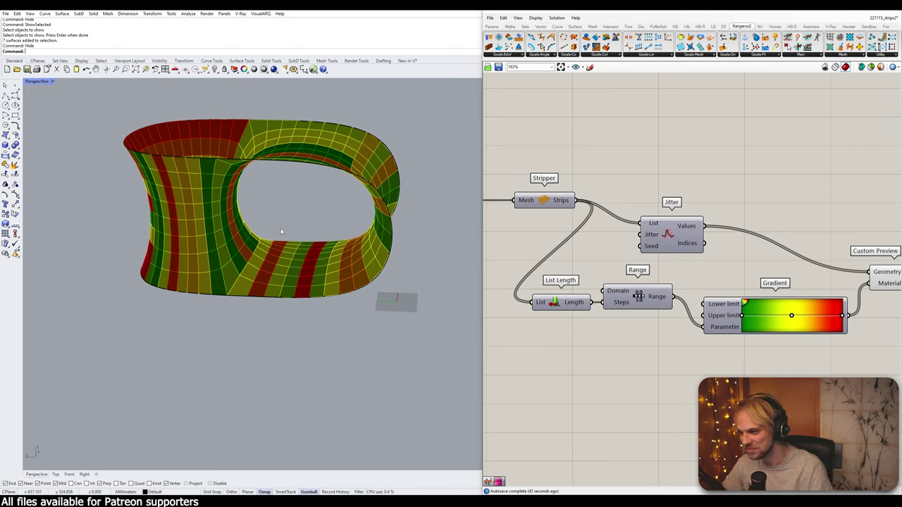
# - Show the hidden box surfaces in Rhino and rotate the bottom surface 90 degrees in its own plane
pyautogui.press('Return')
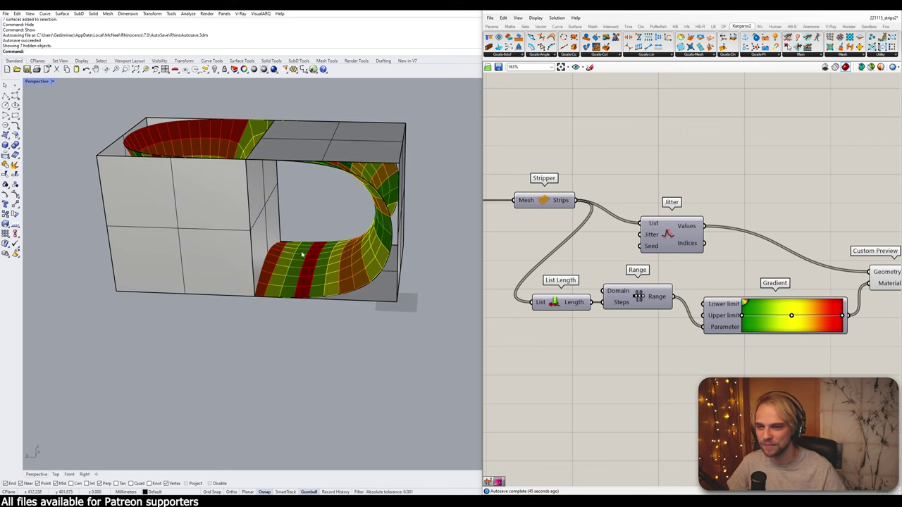
pyautogui.click(302, 255)
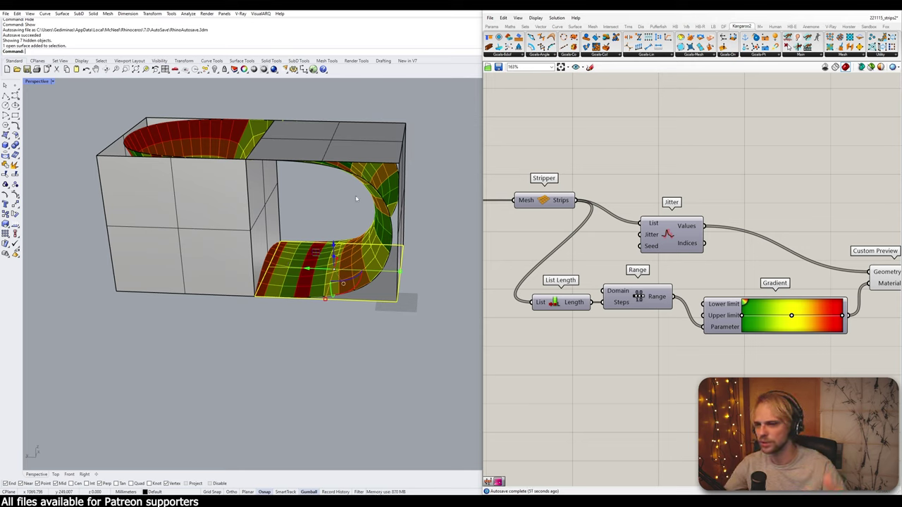
pyautogui.scroll(3, 355, 195)
pyautogui.click(353, 287)
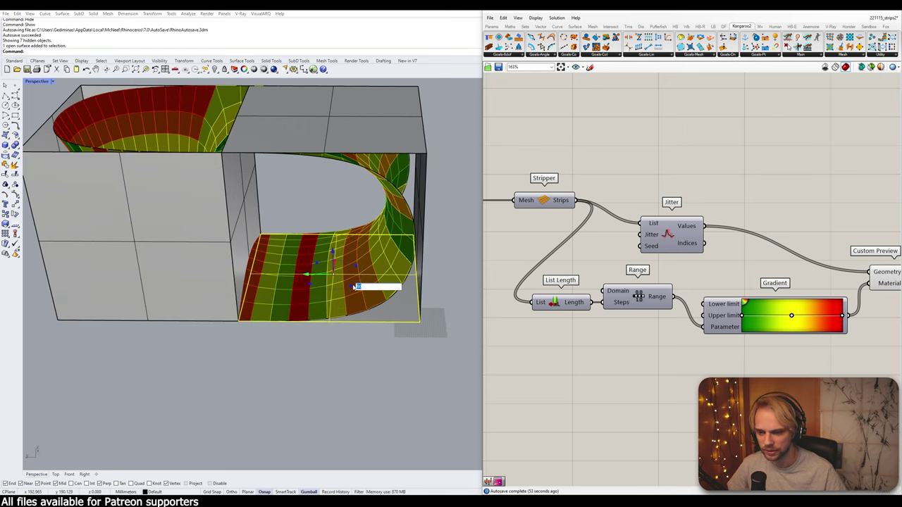
pyautogui.write('90')
pyautogui.press('Return')
pyautogui.click(332, 357)
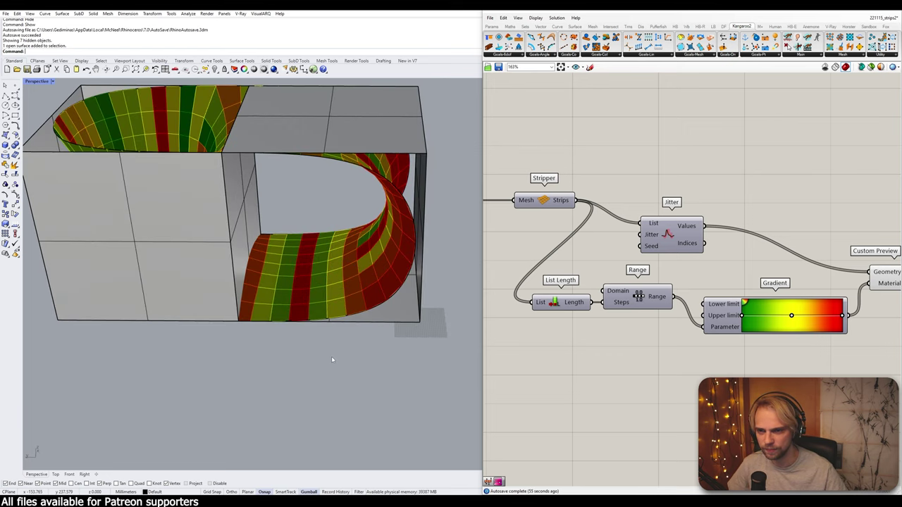
# - Rotate the vertical surface at the far end of the box 90 degrees in its own plane
pyautogui.moveTo(332, 358); pyautogui.dragTo(399, 234, button='right')
pyautogui.click(394, 219)
pyautogui.click(399, 234)
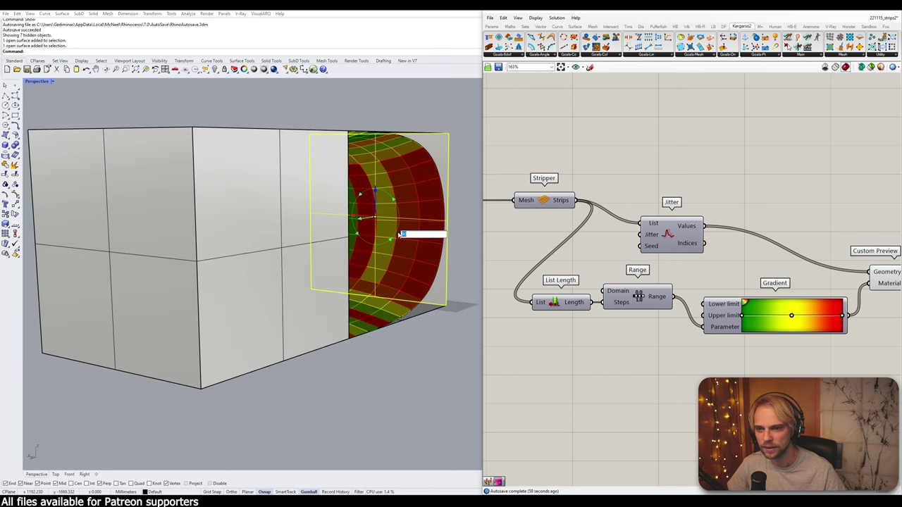
pyautogui.press('Return')
pyautogui.click(391, 341)
# - Switch the Perspective viewport to Wireframe and rotate the bottom surface another 90 degrees in its own plane
pyautogui.moveTo(391, 341); pyautogui.dragTo(282, 316, button='right')
pyautogui.click(265, 305)
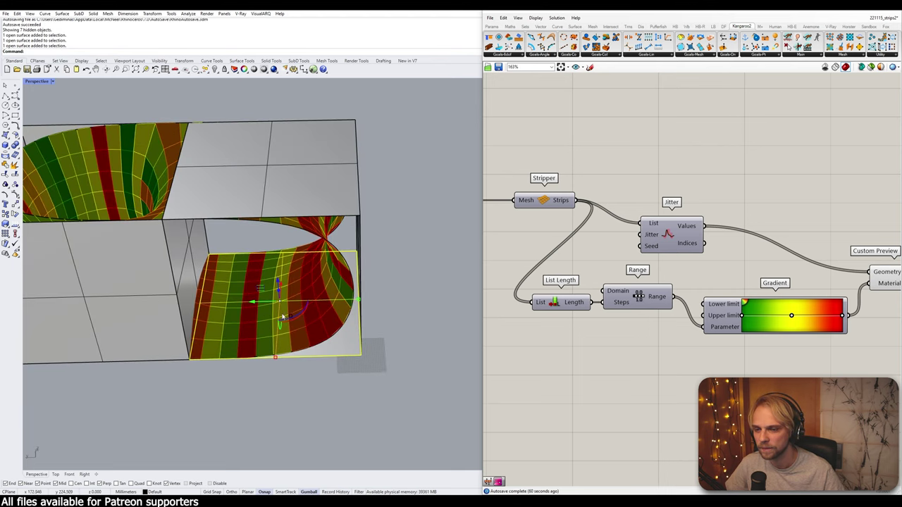
pyautogui.click(38, 81)
pyautogui.click(42, 112)
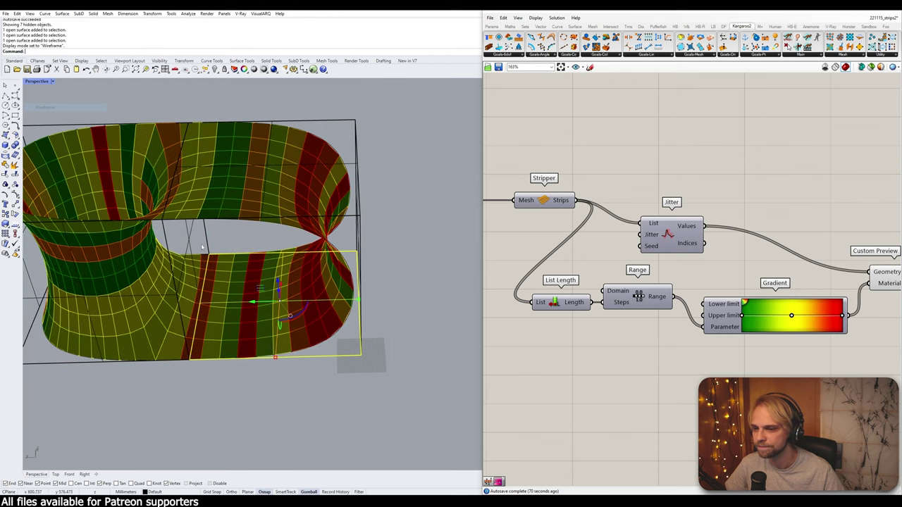
pyautogui.click(300, 316)
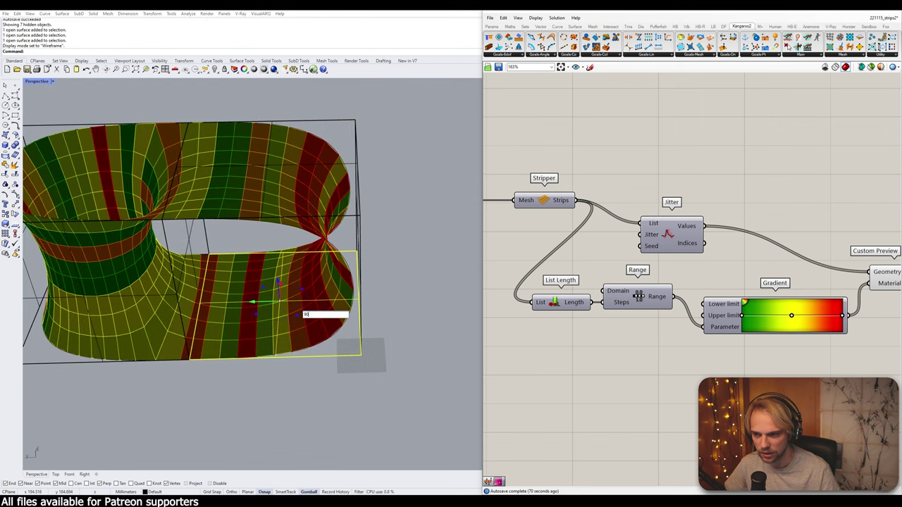
pyautogui.press('Return')
# - Rotate the inner vertical surface in the middle of the box 90 degrees in its own plane
pyautogui.moveTo(139, 268); pyautogui.dragTo(209, 250, button='right')
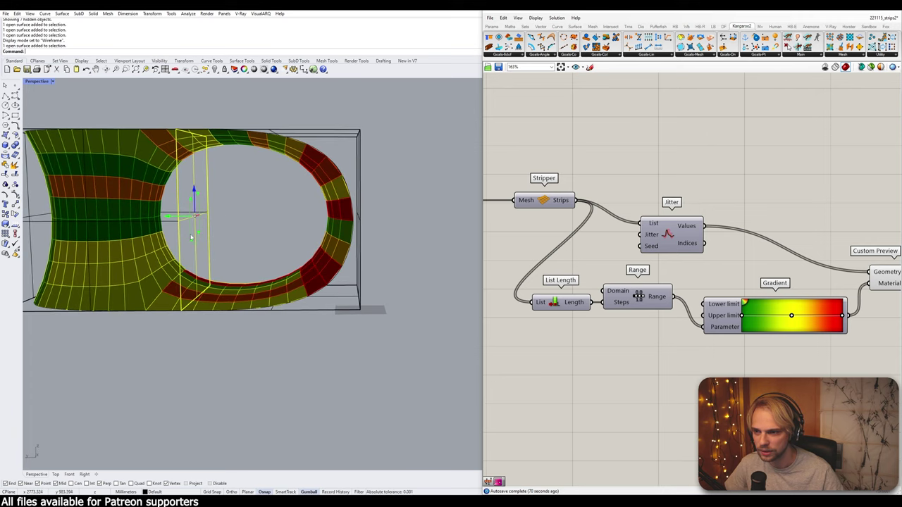
pyautogui.click(191, 237)
pyautogui.write('90')
pyautogui.press('Return')
pyautogui.click(282, 223)
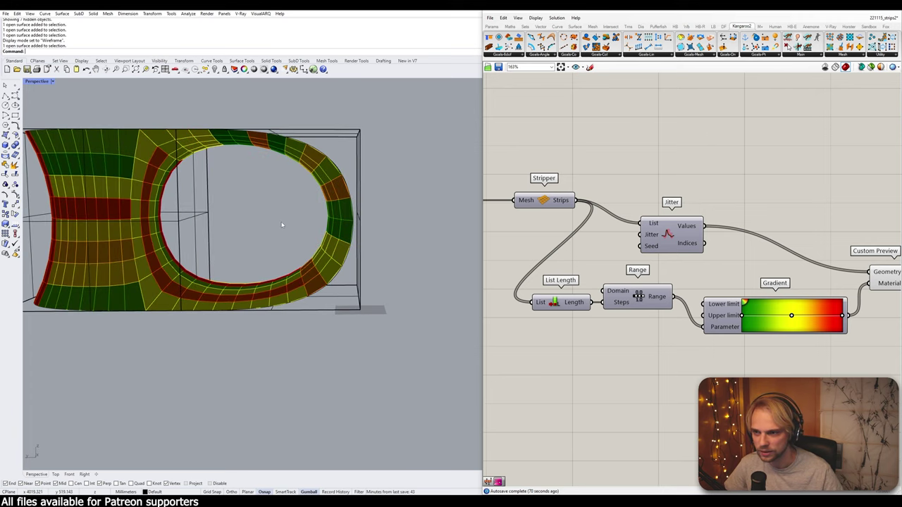
# - Rotate the top surface of the box 90 degrees in its own plane
pyautogui.moveTo(282, 223); pyautogui.dragTo(292, 201, button='right')
pyautogui.click(279, 111)
pyautogui.moveTo(299, 154); pyautogui.dragTo(286, 214, button='right')
pyautogui.click(286, 212)
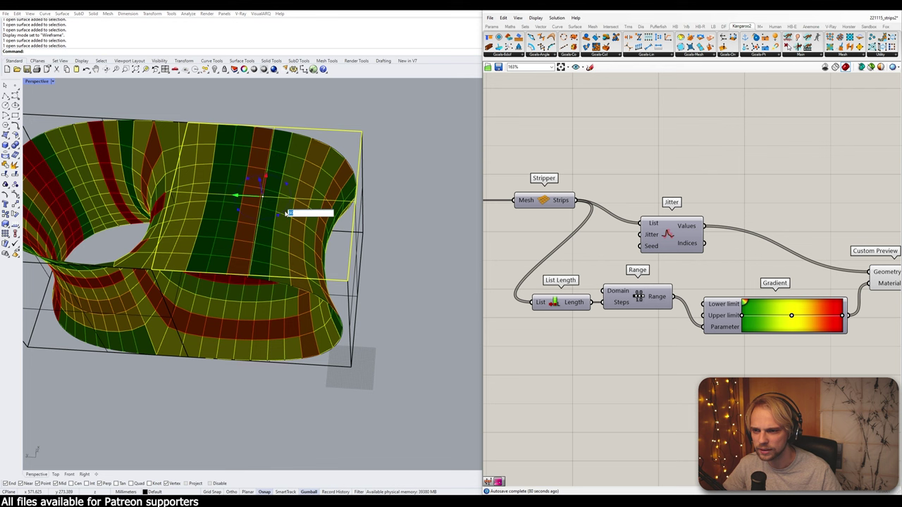
pyautogui.write('90')
pyautogui.press('Return')
# - Rotate one more surface of the box 90 degrees and clear the selection
pyautogui.moveTo(359, 232); pyautogui.dragTo(276, 210, button='right')
pyautogui.click(366, 256)
pyautogui.click(393, 237)
pyautogui.write('90')
pyautogui.press('Return')
pyautogui.press('Escape')
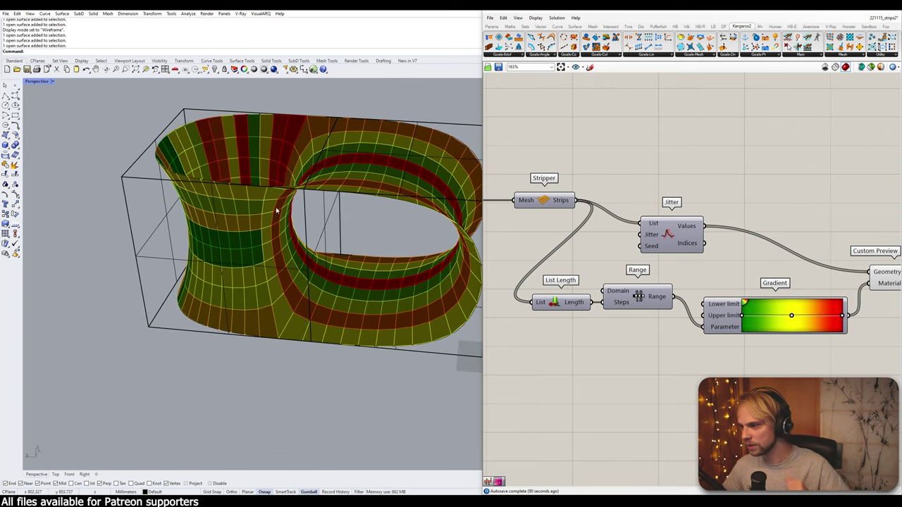
# - Return the Perspective viewport to Shaded display and hide all the box surfaces, leaving only the coloured strips
pyautogui.scroll(-5, 117, 132)
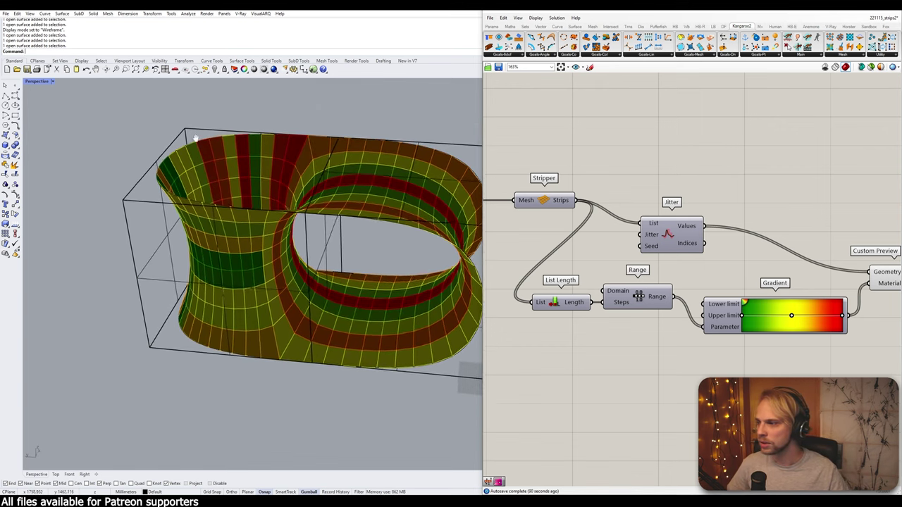
pyautogui.click(36, 82)
pyautogui.click(49, 116)
pyautogui.moveTo(72, 105)
pyautogui.mouseDown()
pyautogui.moveTo(106, 146)
pyautogui.moveTo(339, 290)
pyautogui.mouseUp()
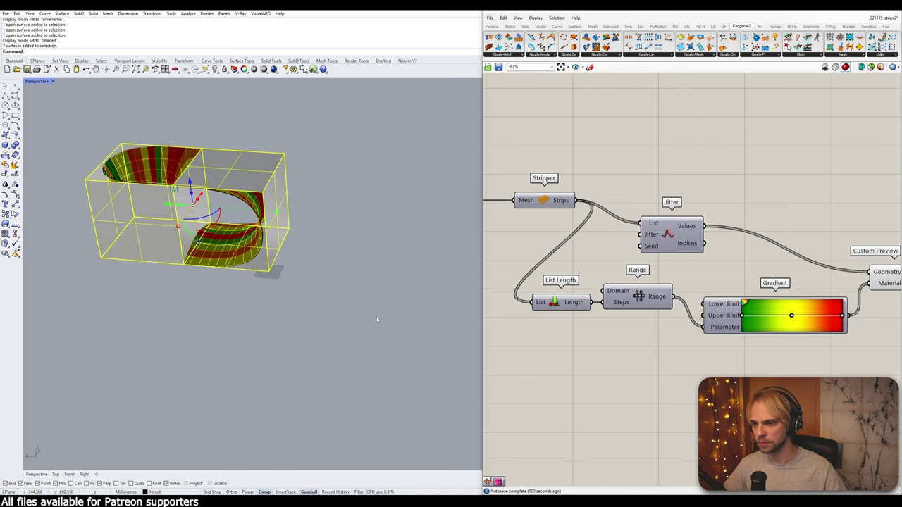
pyautogui.hotkey('ctrl', 'h')
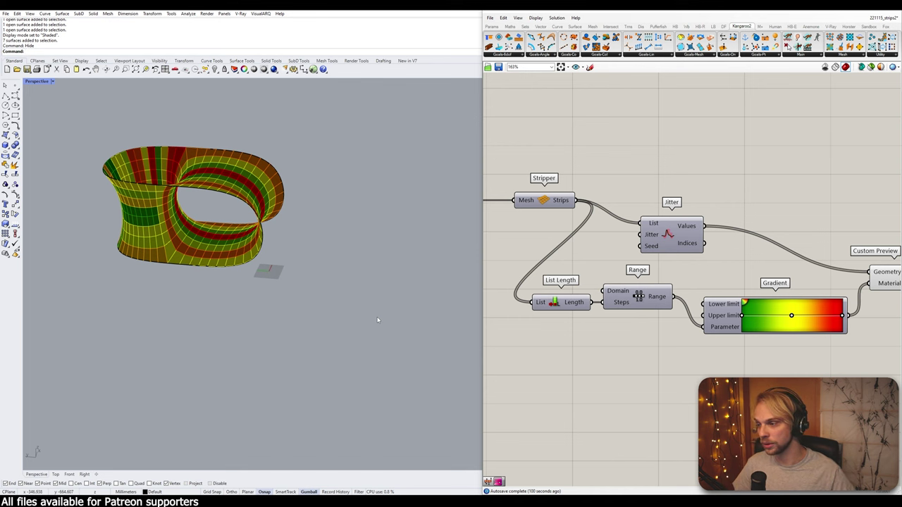
pyautogui.moveTo(376, 316); pyautogui.dragTo(339, 307, button='right')
pyautogui.scroll(3, 266, 238)
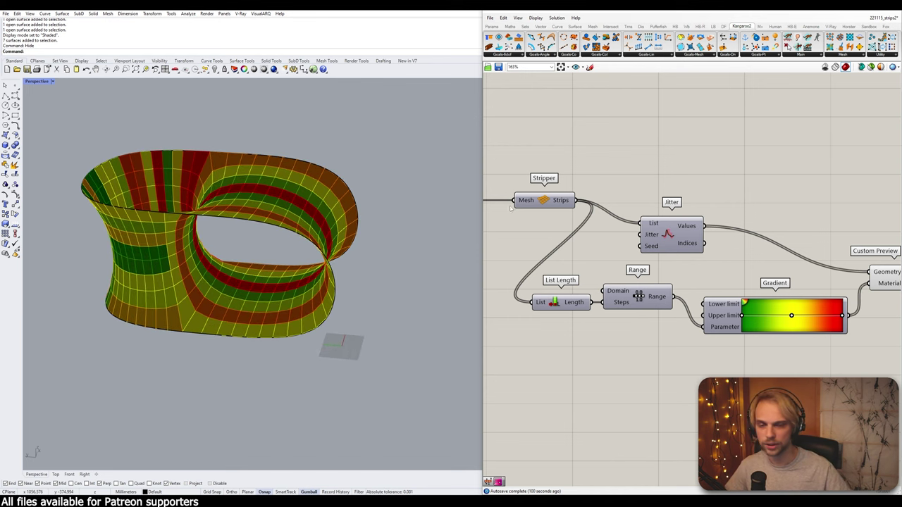
# - Try unrolling the strips with an Unroller component fed from the Stripper's Strips output
pyautogui.scroll(-5, 670, 255)
pyautogui.doubleClick(632, 169)
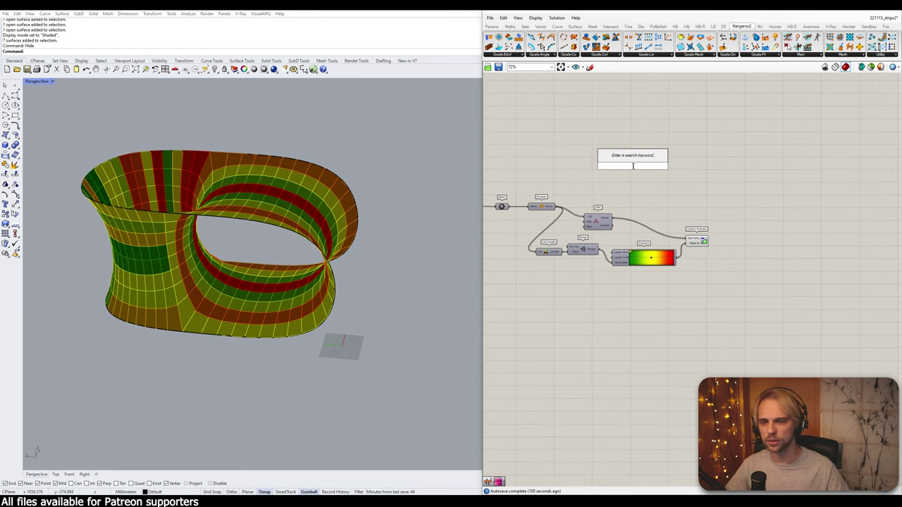
pyautogui.write('un')
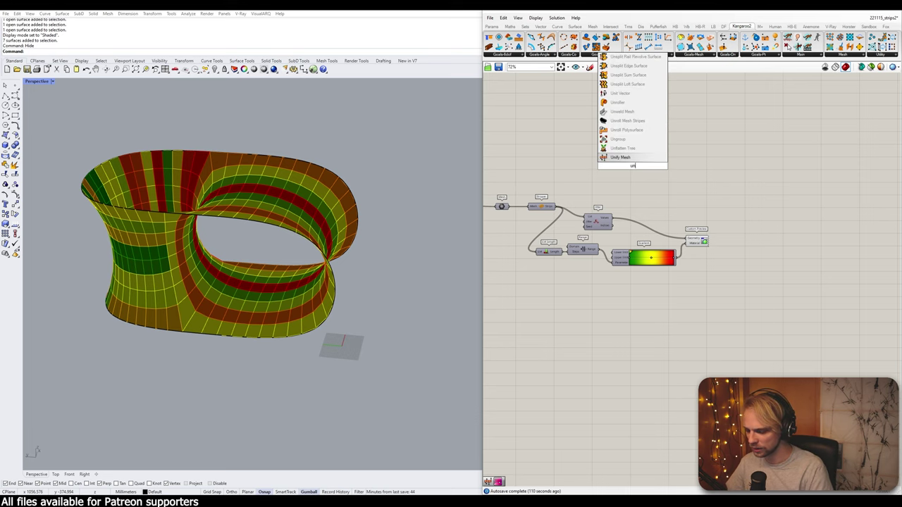
pyautogui.write('r')
pyautogui.press('Up')
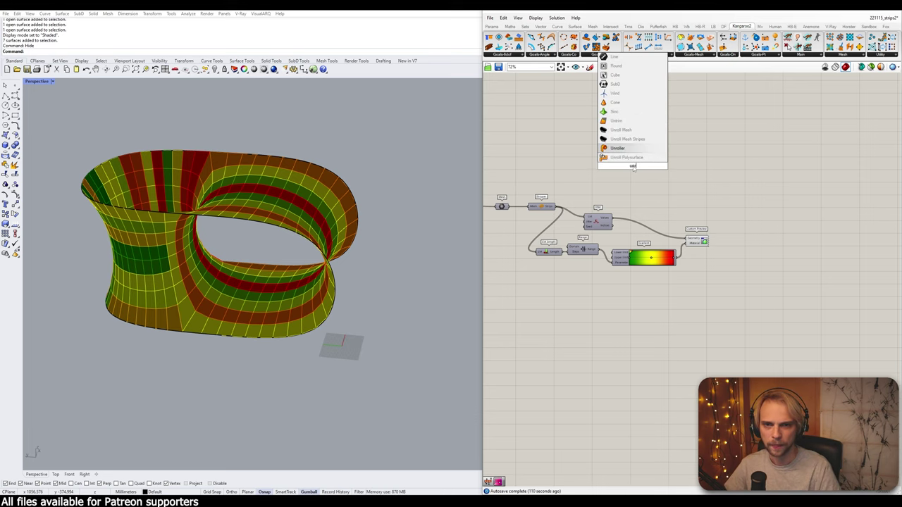
pyautogui.press('Return')
pyautogui.scroll(2, 634, 173)
pyautogui.moveTo(521, 221); pyautogui.dragTo(567, 230, button='right')
pyautogui.moveTo(568, 230); pyautogui.dragTo(662, 186)
pyautogui.click(648, 152)
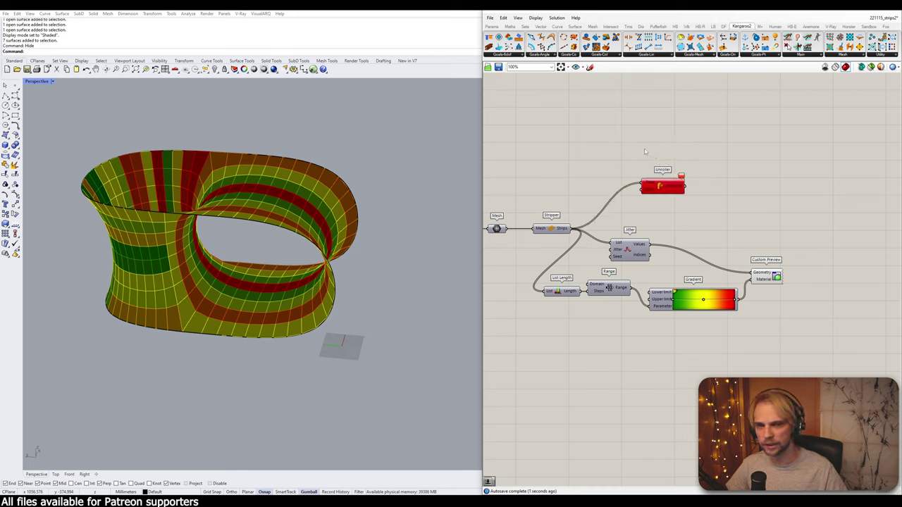
# - Try unrolling the strips with an Unroll Mesh Stripes component fed from the Stripper's Strips output
pyautogui.click(886, 26)
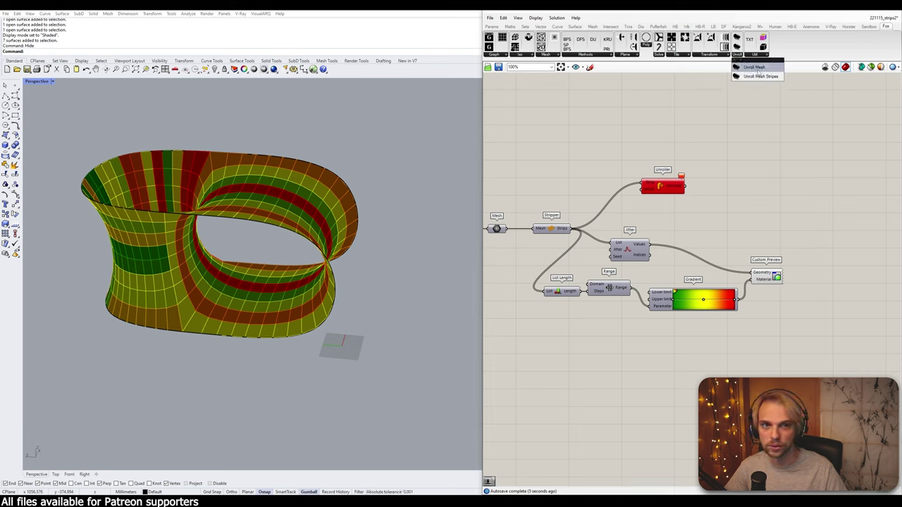
pyautogui.moveTo(736, 47); pyautogui.dragTo(650, 134)
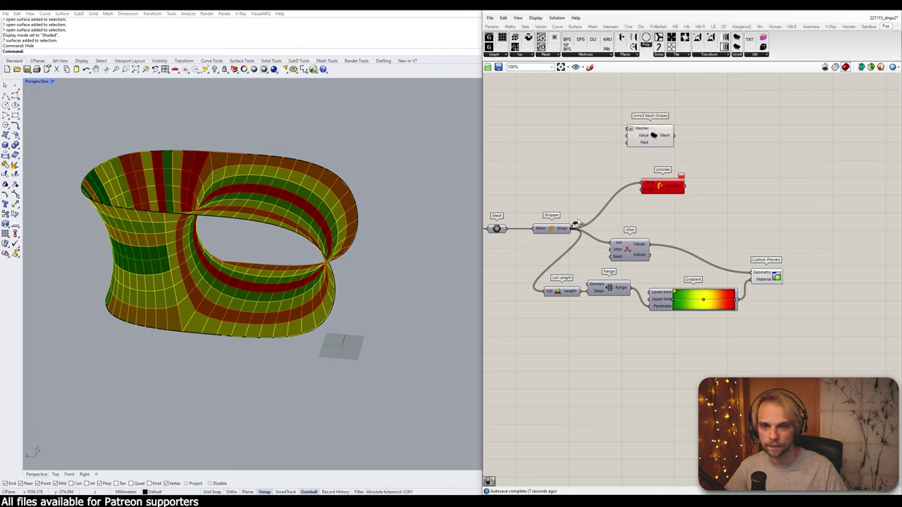
pyautogui.moveTo(576, 228); pyautogui.dragTo(655, 149)
pyautogui.click(720, 118)
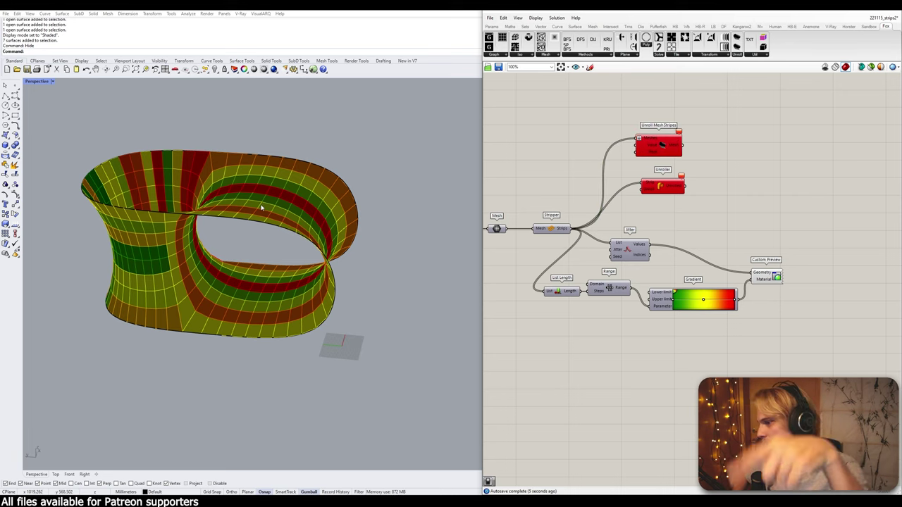
# - Delete the Unroller and Unroll Mesh Stripes components
pyautogui.moveTo(748, 213); pyautogui.dragTo(618, 114)
pyautogui.press('Delete')
# - Group the Jitter, List Length, Range, Gradient and Custom Preview components and move the group below the Stripper
pyautogui.moveTo(817, 345); pyautogui.dragTo(562, 251)
pyautogui.middleClick(566, 251)
pyautogui.click(565, 230)
pyautogui.click(626, 202)
pyautogui.moveTo(694, 246); pyautogui.dragTo(709, 308)
pyautogui.click(740, 266)
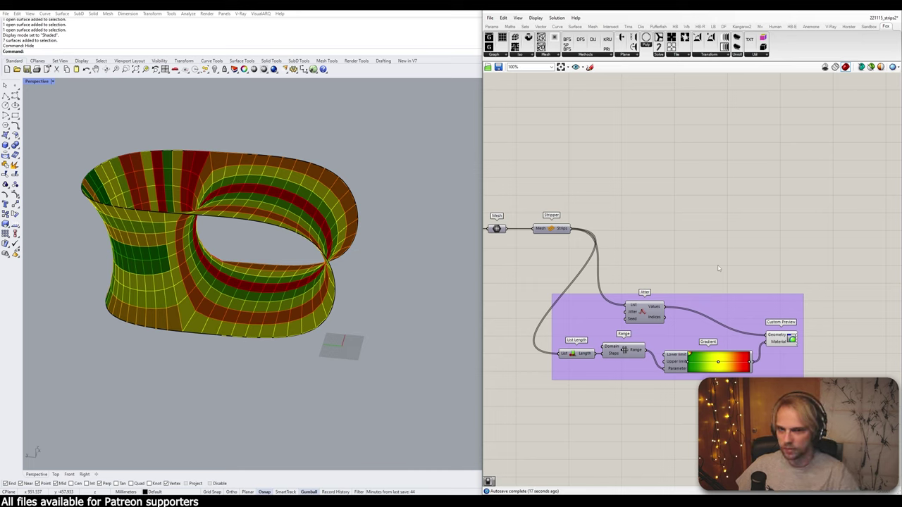
# - Sketch a closed ring-shaped strip in black, divided into faces by short cross lines, in the empty canvas area above the Stripper
pyautogui.moveTo(626, 188); pyautogui.dragTo(522, 251)
pyautogui.click(631, 216)
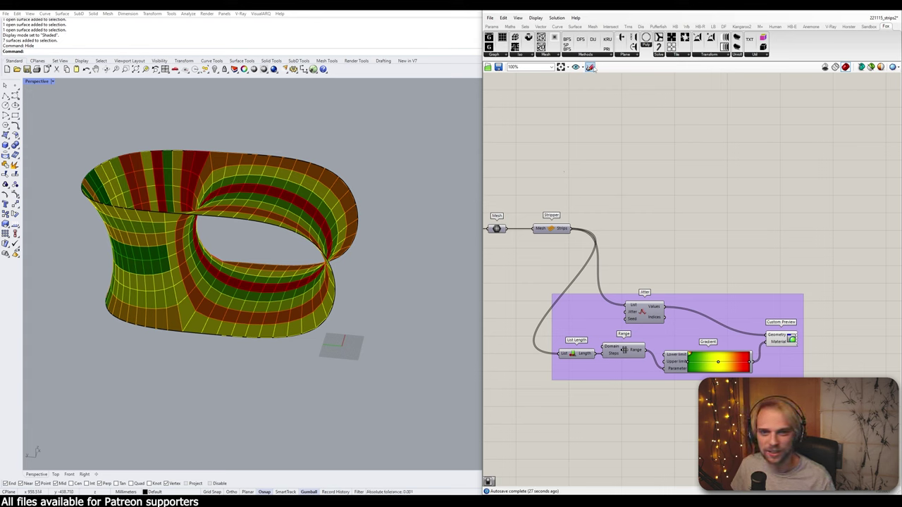
pyautogui.click(590, 67)
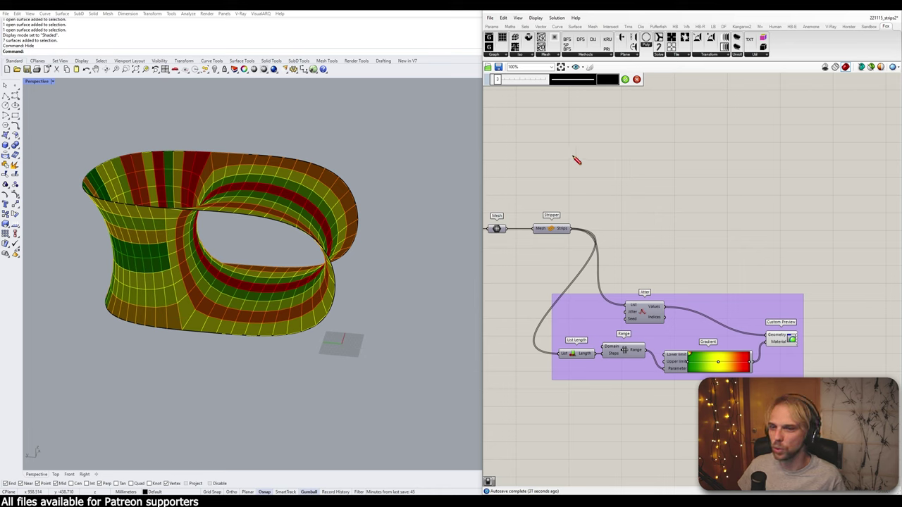
pyautogui.moveTo(604, 179)
pyautogui.mouseDown()
pyautogui.moveTo(680, 145)
pyautogui.moveTo(640, 125)
pyautogui.moveTo(586, 168)
pyautogui.moveTo(600, 181)
pyautogui.mouseUp()
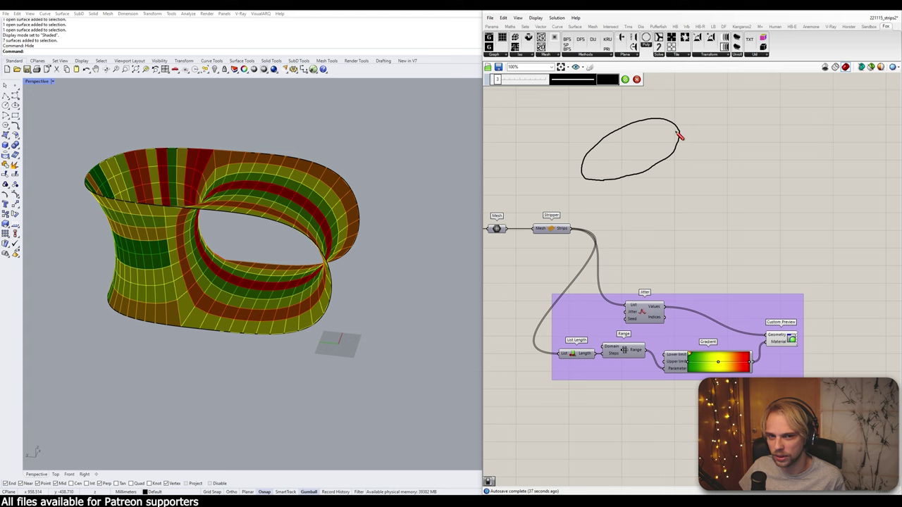
pyautogui.moveTo(681, 131); pyautogui.dragTo(678, 159)
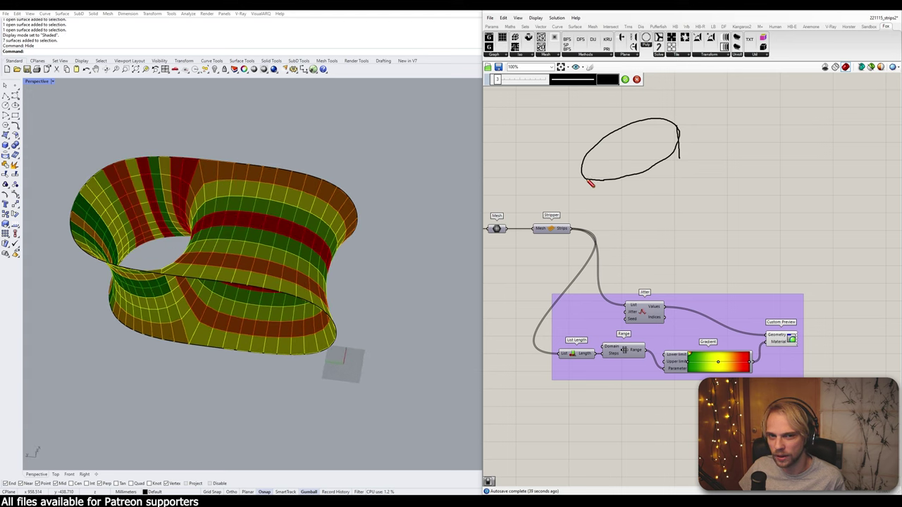
pyautogui.moveTo(586, 181)
pyautogui.mouseDown()
pyautogui.moveTo(593, 196)
pyautogui.moveTo(675, 166)
pyautogui.moveTo(678, 135)
pyautogui.moveTo(636, 145)
pyautogui.moveTo(588, 182)
pyautogui.mouseUp()
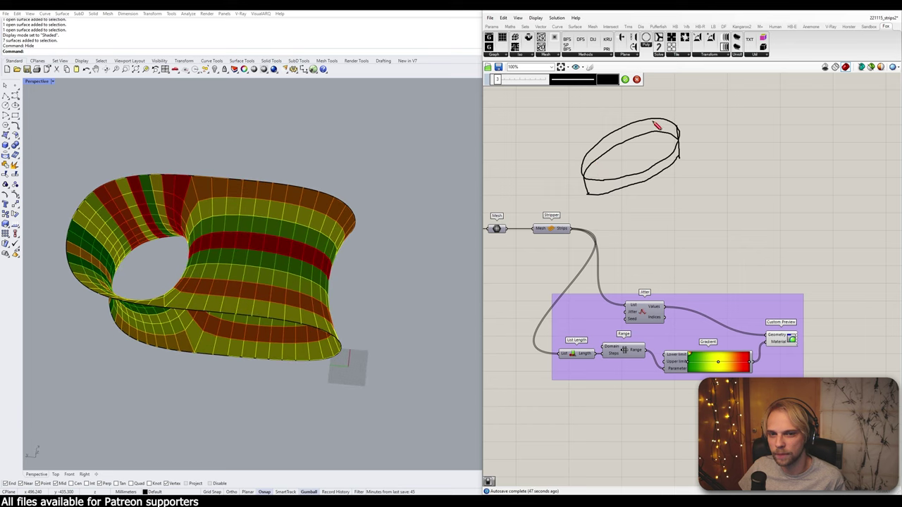
pyautogui.moveTo(653, 120)
pyautogui.mouseDown()
pyautogui.moveTo(657, 129)
pyautogui.moveTo(591, 158)
pyautogui.moveTo(597, 195)
pyautogui.moveTo(678, 156)
pyautogui.mouseUp()
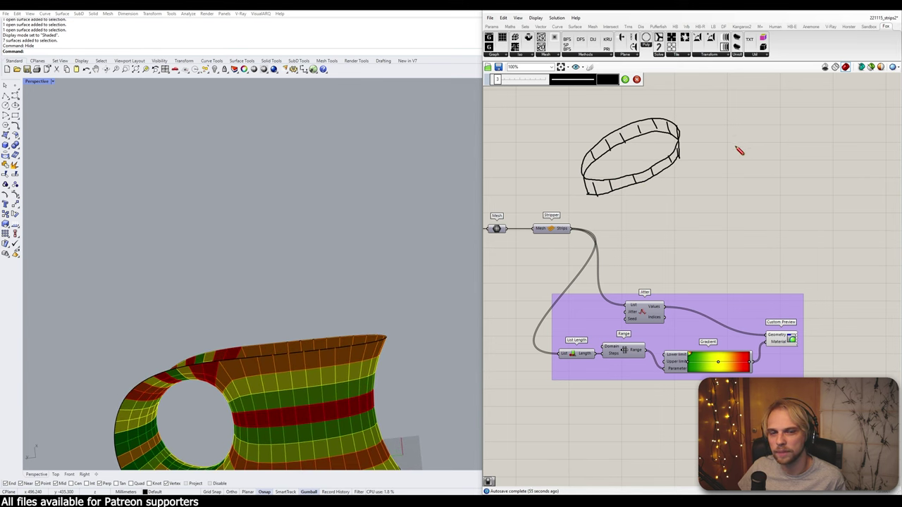
# - Sketch an open straight strip divided into faces beside the ring sketch and accept the drawing
pyautogui.moveTo(729, 191)
pyautogui.mouseDown()
pyautogui.moveTo(811, 123)
pyautogui.moveTo(743, 150)
pyautogui.moveTo(710, 179)
pyautogui.moveTo(729, 195)
pyautogui.mouseUp()
pyautogui.moveTo(729, 163); pyautogui.dragTo(740, 180)
pyautogui.moveTo(753, 146)
pyautogui.mouseDown()
pyautogui.moveTo(761, 162)
pyautogui.moveTo(792, 143)
pyautogui.mouseUp()
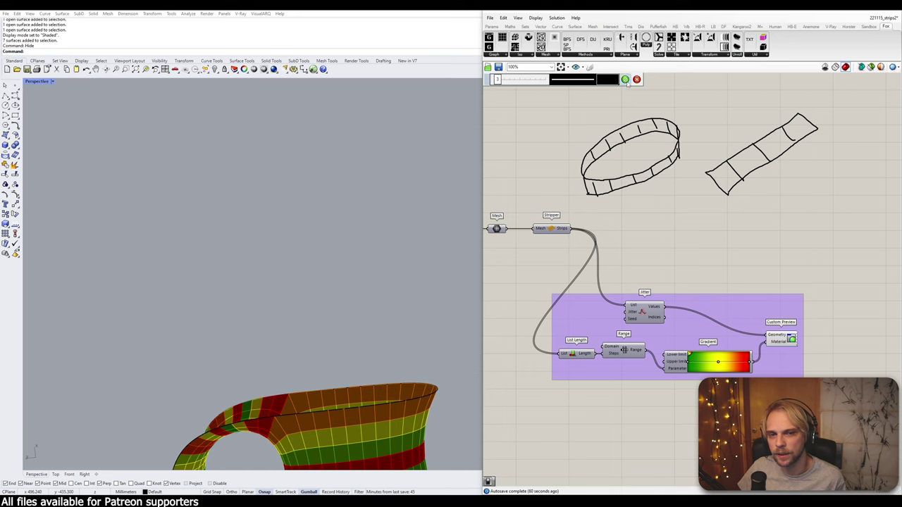
pyautogui.click(625, 79)
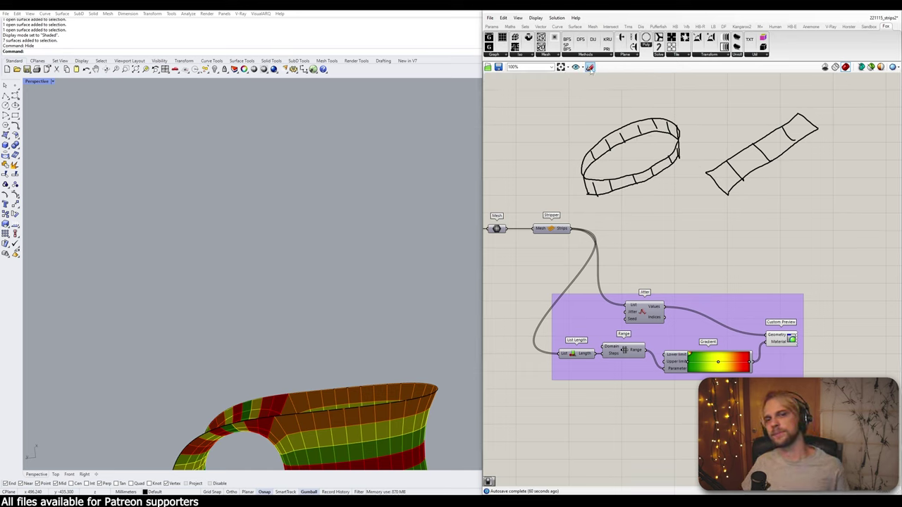
# - Outline the open strip sketch in red with a new sketch and write the number 1 beside it
pyautogui.click(590, 67)
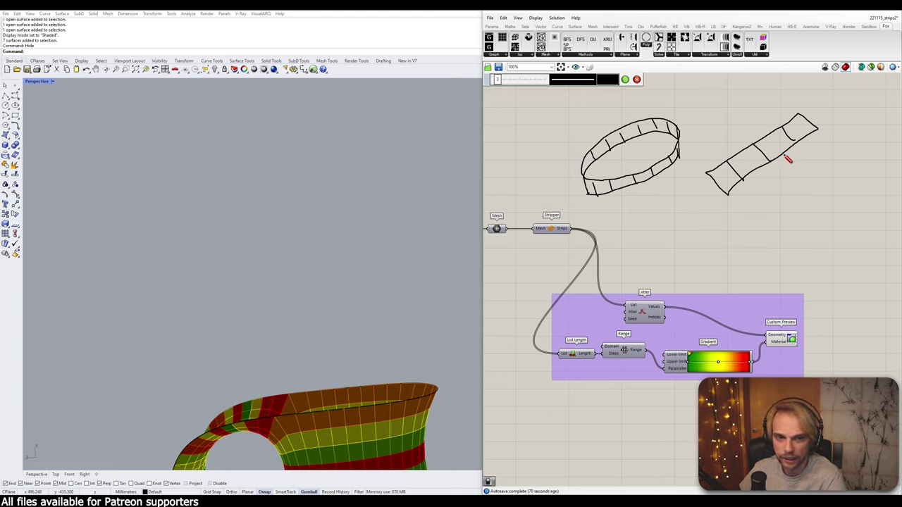
pyautogui.click(600, 82)
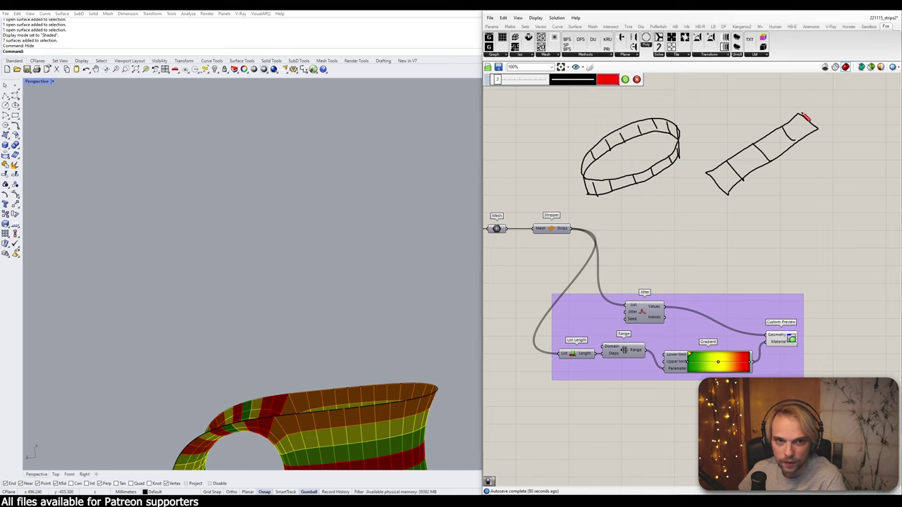
pyautogui.moveTo(799, 113)
pyautogui.mouseDown()
pyautogui.moveTo(817, 127)
pyautogui.moveTo(729, 197)
pyautogui.moveTo(725, 165)
pyautogui.moveTo(809, 114)
pyautogui.mouseUp()
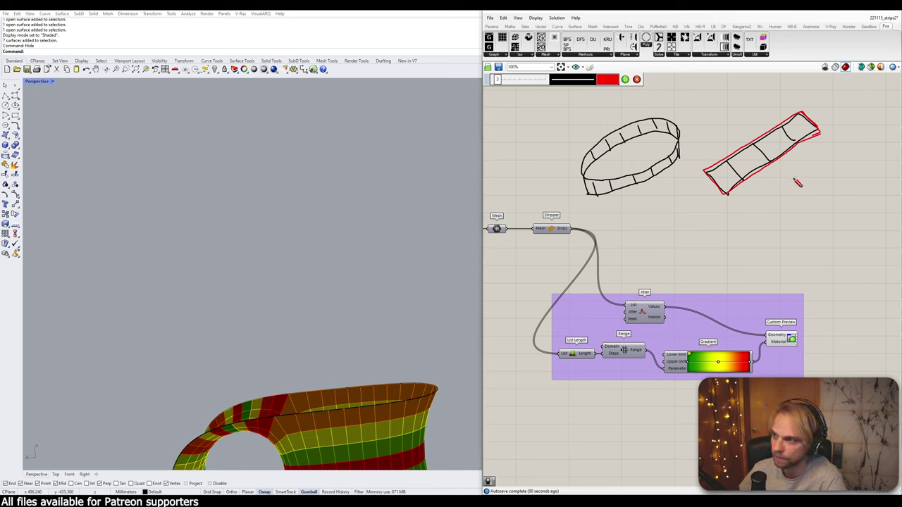
pyautogui.moveTo(783, 186); pyautogui.dragTo(796, 192)
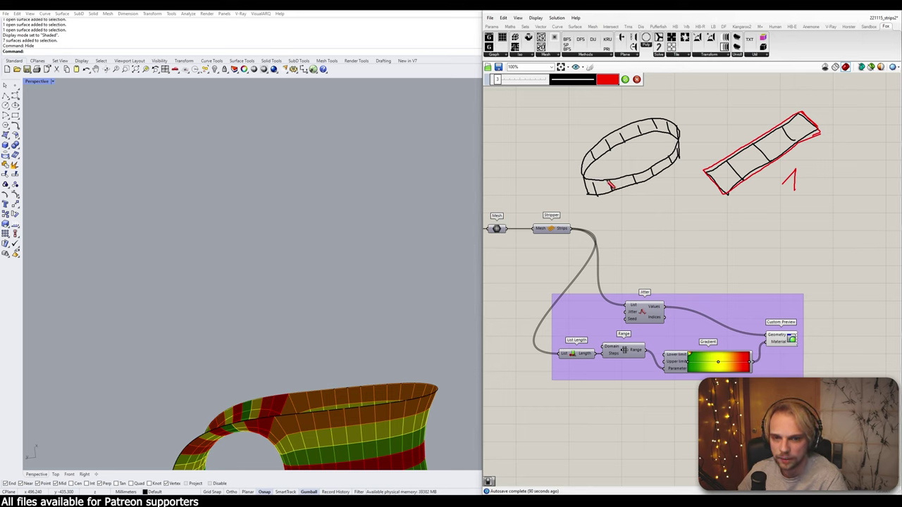
# - Trace both boundary loops of the ring sketch in red, add handwritten marks around it, and finish the sketch
pyautogui.moveTo(600, 182)
pyautogui.mouseDown()
pyautogui.moveTo(674, 164)
pyautogui.moveTo(652, 123)
pyautogui.moveTo(611, 137)
pyautogui.moveTo(583, 167)
pyautogui.moveTo(603, 184)
pyautogui.moveTo(670, 169)
pyautogui.moveTo(684, 149)
pyautogui.moveTo(623, 152)
pyautogui.moveTo(591, 175)
pyautogui.mouseUp()
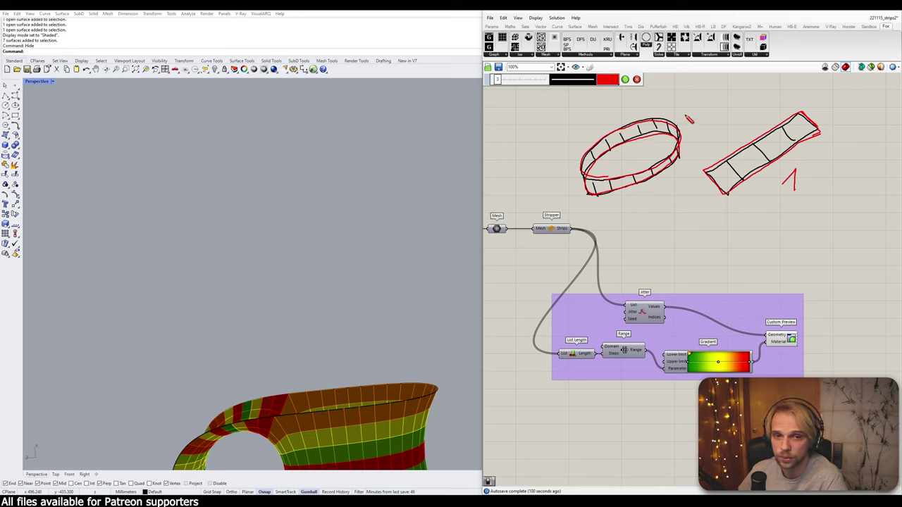
pyautogui.moveTo(671, 107); pyautogui.dragTo(694, 117)
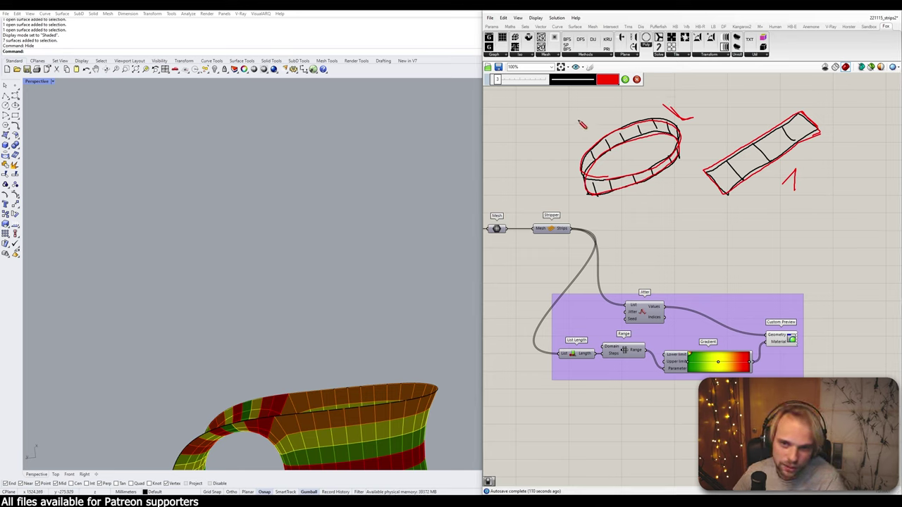
pyautogui.moveTo(576, 121); pyautogui.dragTo(597, 138)
pyautogui.moveTo(549, 120)
pyautogui.mouseDown()
pyautogui.moveTo(549, 142)
pyautogui.moveTo(563, 143)
pyautogui.moveTo(552, 175)
pyautogui.moveTo(565, 178)
pyautogui.mouseUp()
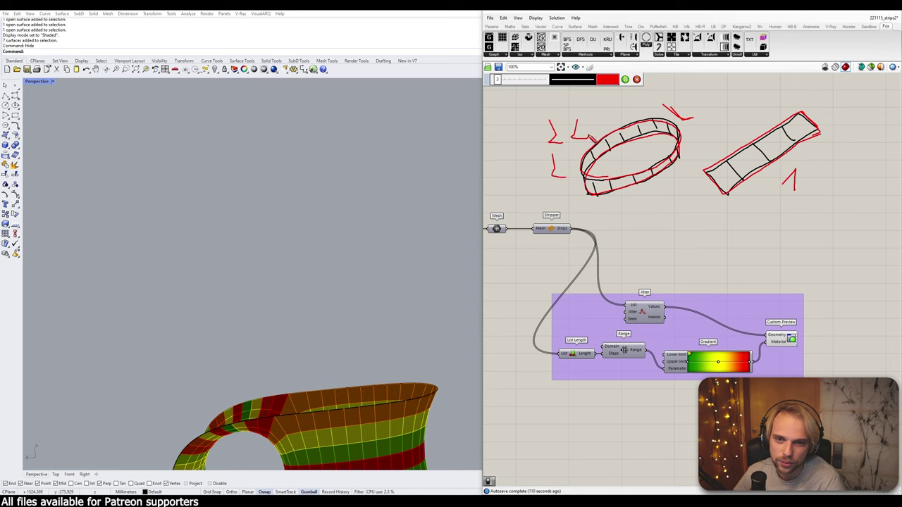
pyautogui.rightClick(596, 113)
pyautogui.click(586, 104)
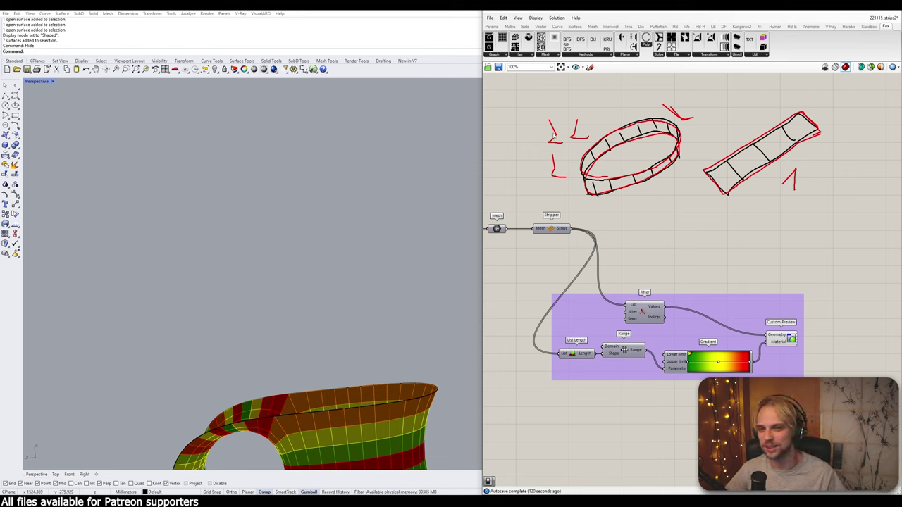
# - Add a Scribble reading "2" and place it just above the ring sketch
pyautogui.doubleClick(565, 92)
pyautogui.write('scribble')
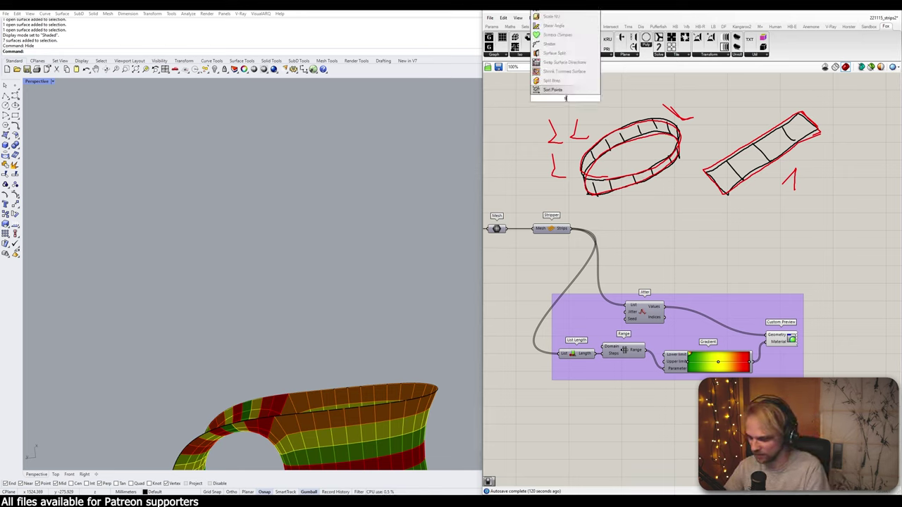
pyautogui.press('Return')
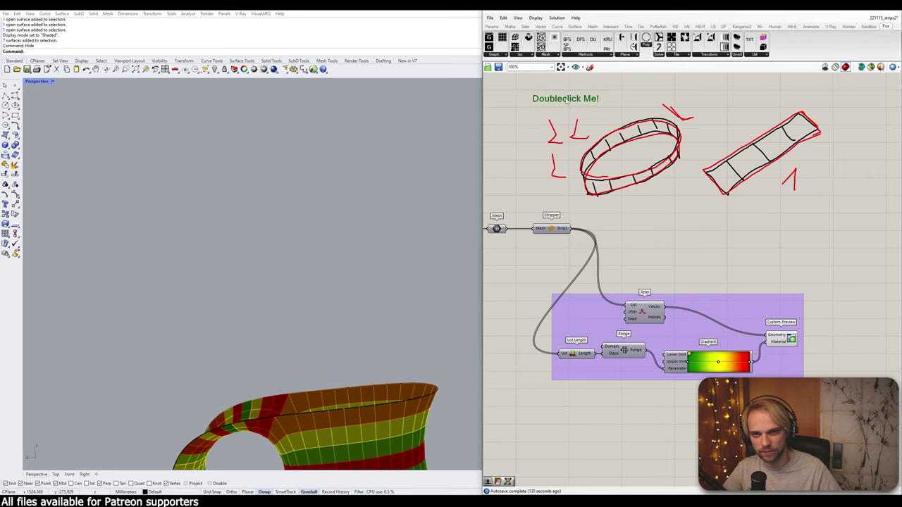
pyautogui.doubleClick(566, 100)
pyautogui.write('2')
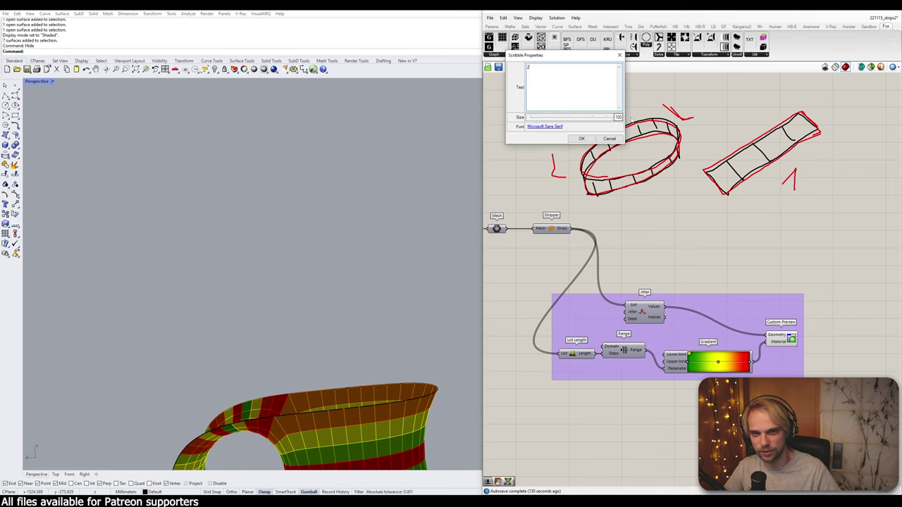
pyautogui.click(582, 138)
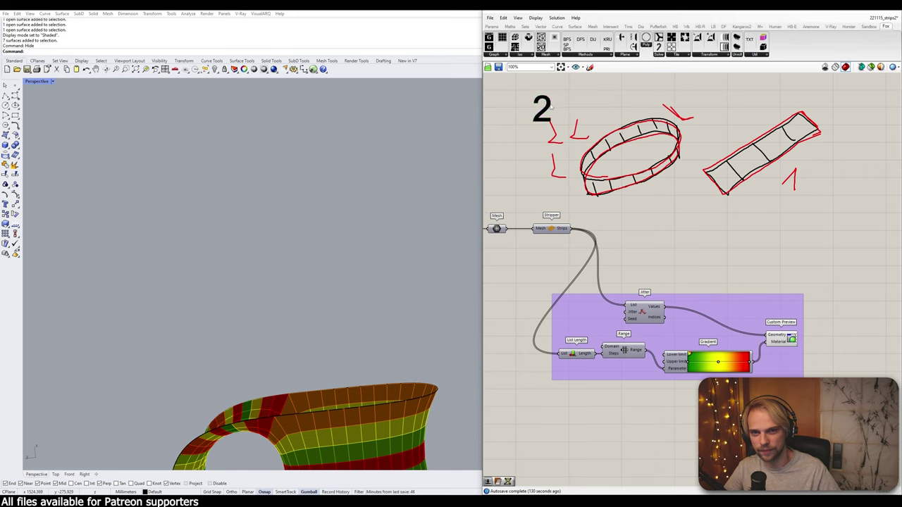
pyautogui.moveTo(543, 108); pyautogui.dragTo(595, 108)
pyautogui.click(660, 88)
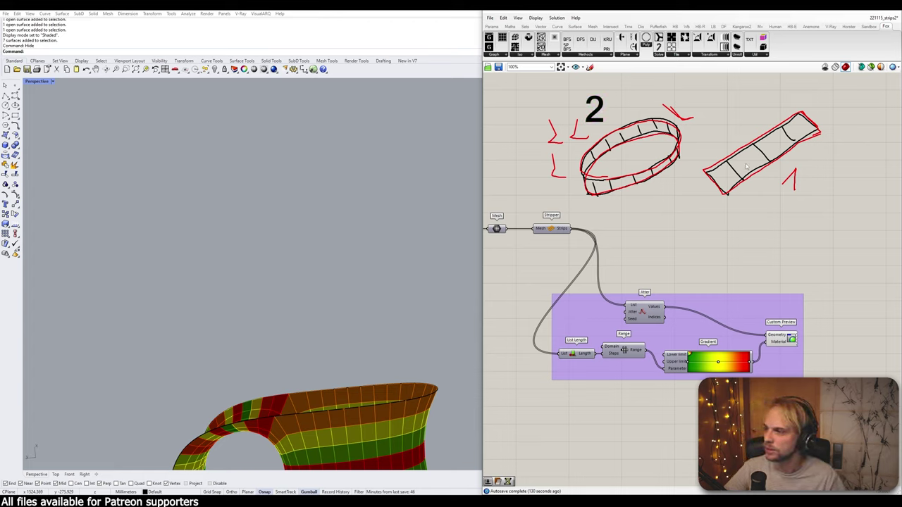
# - Delete all the strip sketches together with the Scribble label
pyautogui.moveTo(838, 204); pyautogui.dragTo(515, 81)
pyautogui.press('Delete')
# - Add a Mesh parameter and feed it from the Stripper's Strips output
pyautogui.doubleClick(696, 211)
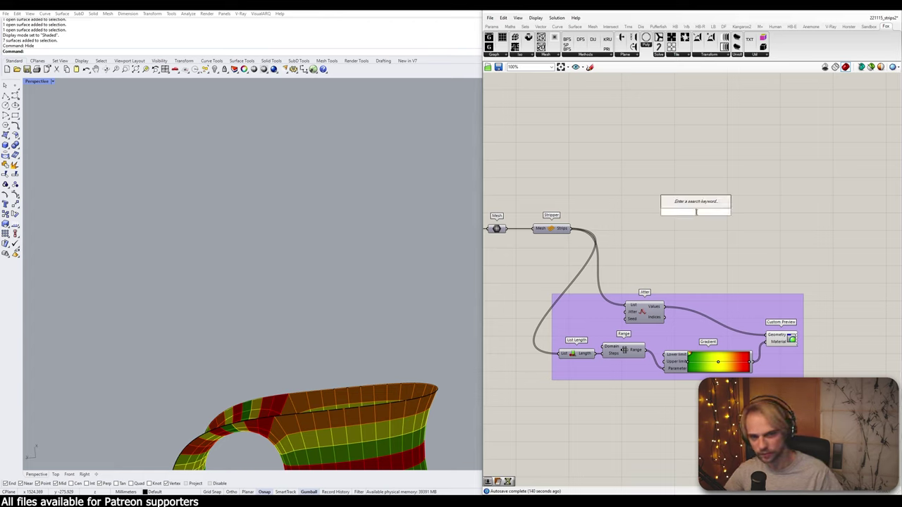
pyautogui.write('mesh')
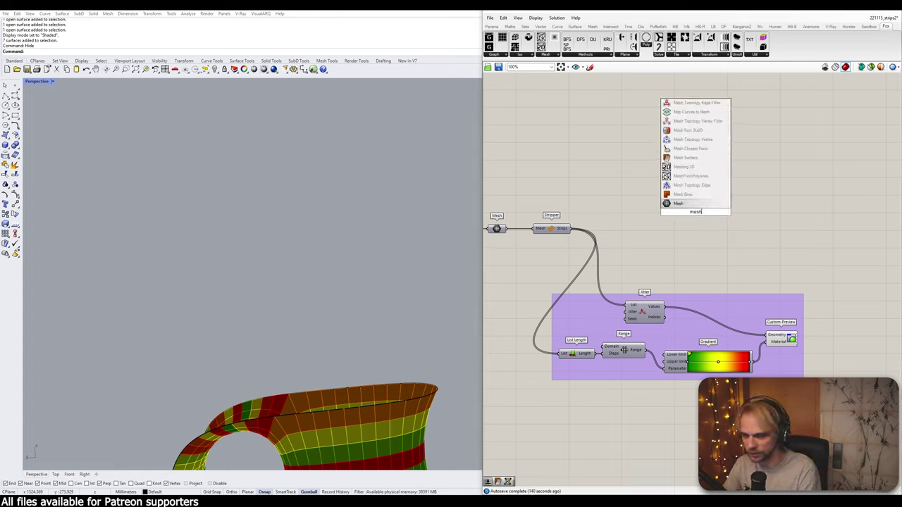
pyautogui.press('Return')
pyautogui.moveTo(570, 229); pyautogui.dragTo(693, 231)
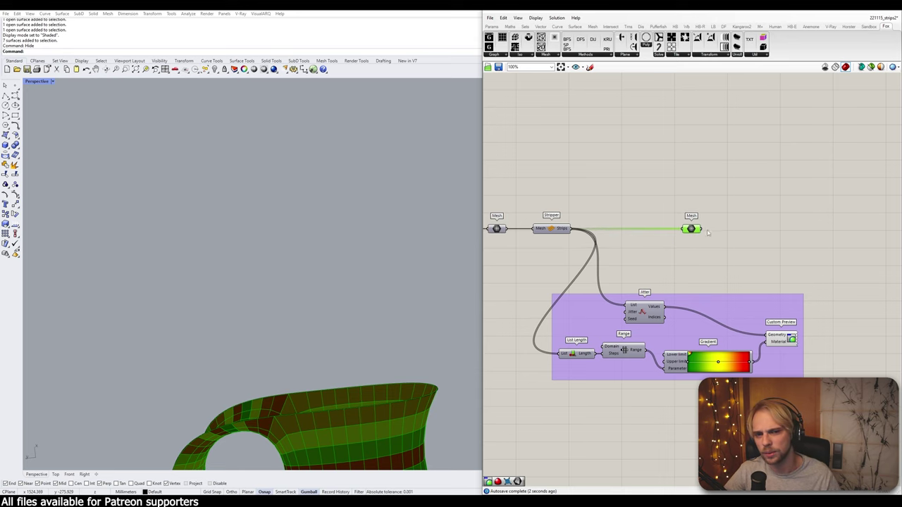
# - Add a Mesh Edges component and connect the new Mesh parameter to its Mesh input
pyautogui.moveTo(761, 192); pyautogui.dragTo(660, 140, button='right')
pyautogui.click(696, 190)
pyautogui.doubleClick(661, 158)
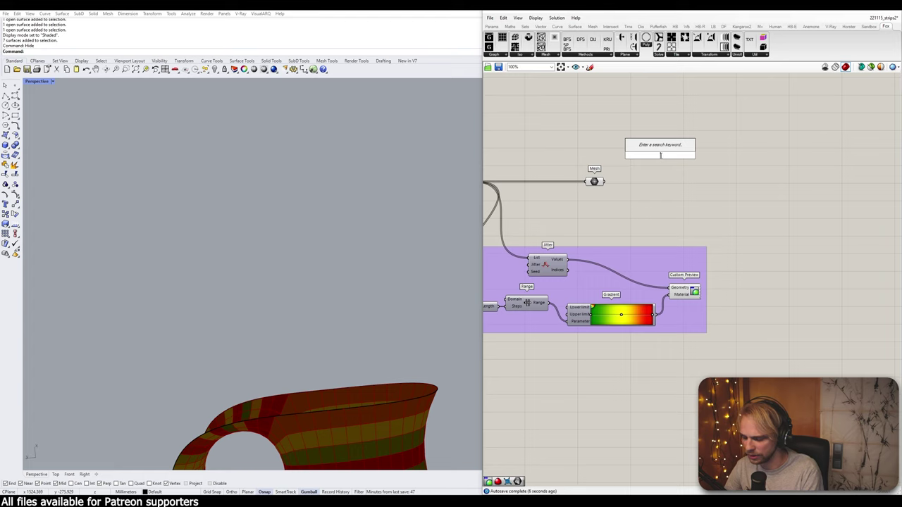
pyautogui.write('edge')
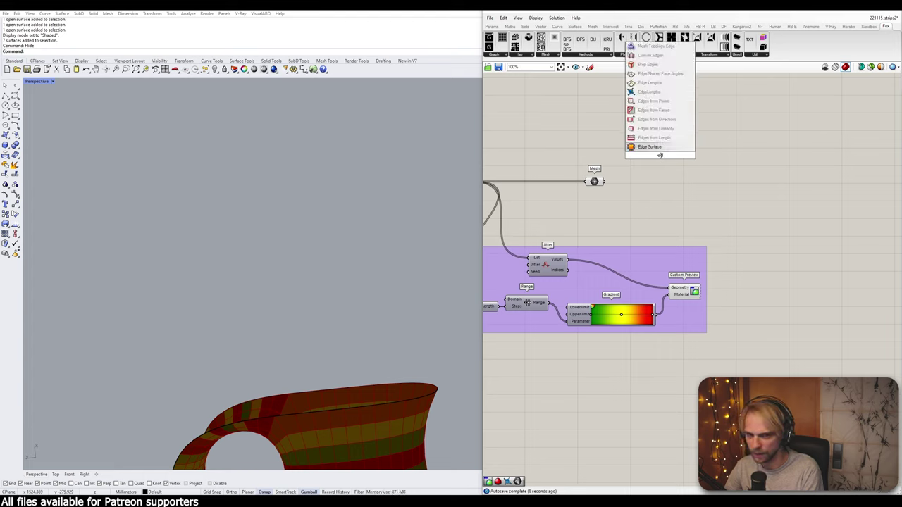
pyautogui.press('BackSpace')
pyautogui.press('BackSpace')
pyautogui.press('BackSpace')
pyautogui.press('BackSpace')
pyautogui.write('mesh edges')
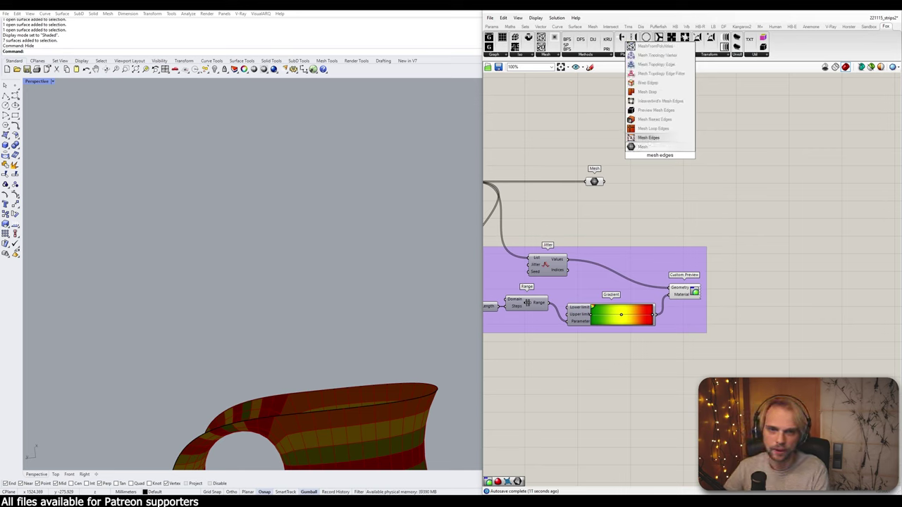
pyautogui.press('Return')
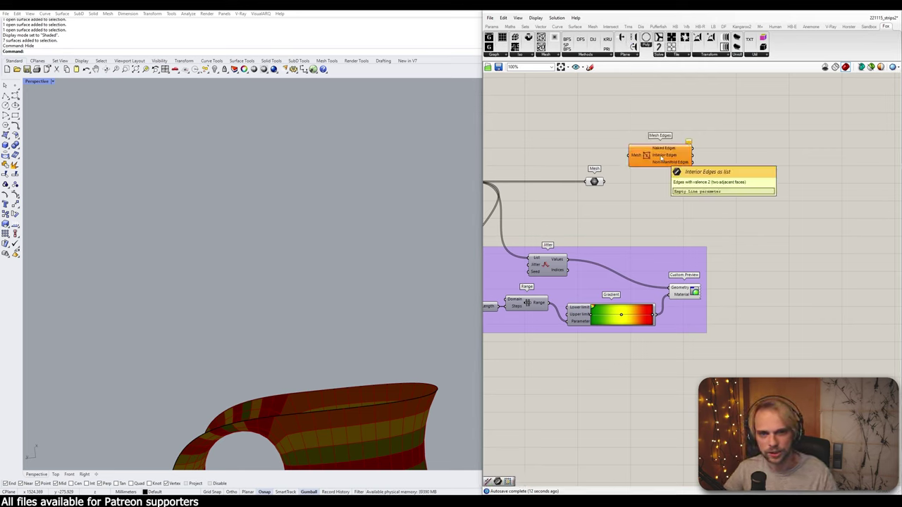
pyautogui.moveTo(609, 182); pyautogui.dragTo(579, 181)
pyautogui.rightClick(579, 181)
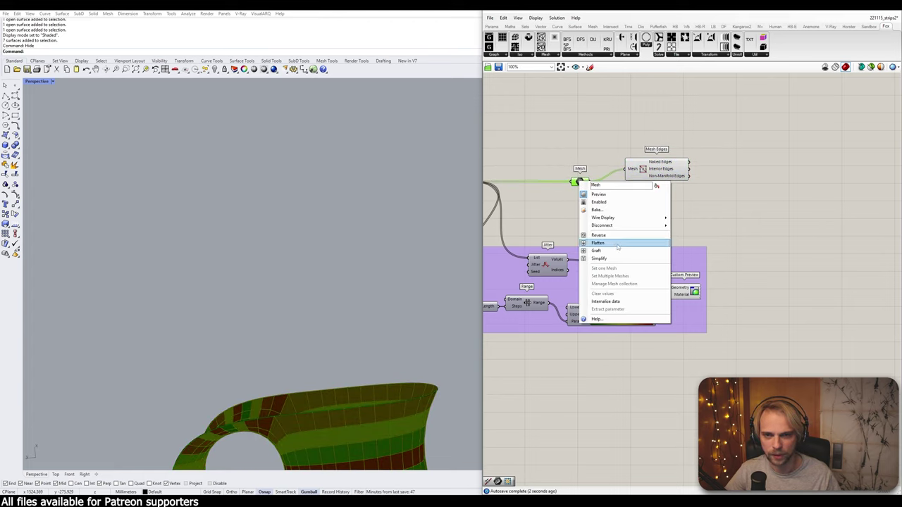
pyautogui.click(597, 191)
# - Examine the existing definition's strip-sorting chain of Mesh Edges, Join Curves, List Length, Equality and Dispatch
pyautogui.scroll(-7, 602, 179)
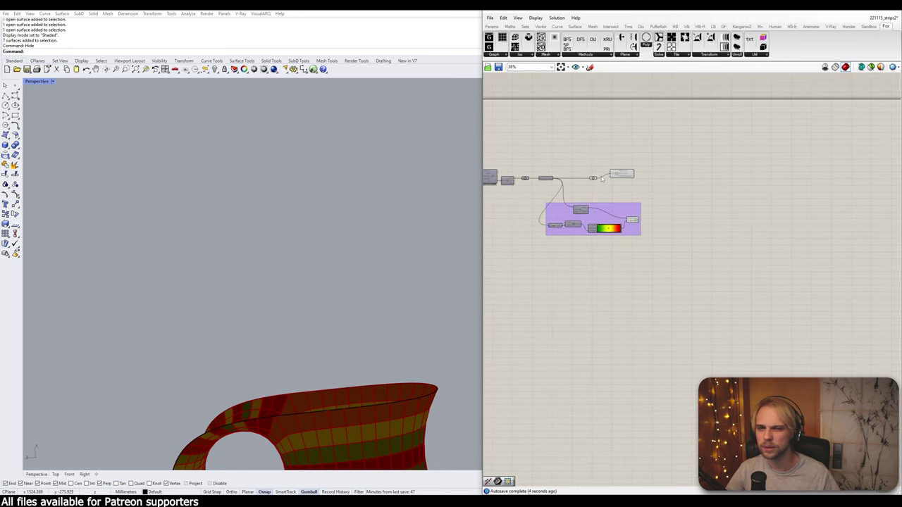
pyautogui.moveTo(620, 155); pyautogui.dragTo(628, 270, button='right')
pyautogui.scroll(8, 599, 212)
pyautogui.moveTo(553, 219); pyautogui.dragTo(579, 205, button='right')
pyautogui.scroll(-1, 632, 212)
pyautogui.moveTo(742, 245); pyautogui.dragTo(610, 229, button='right')
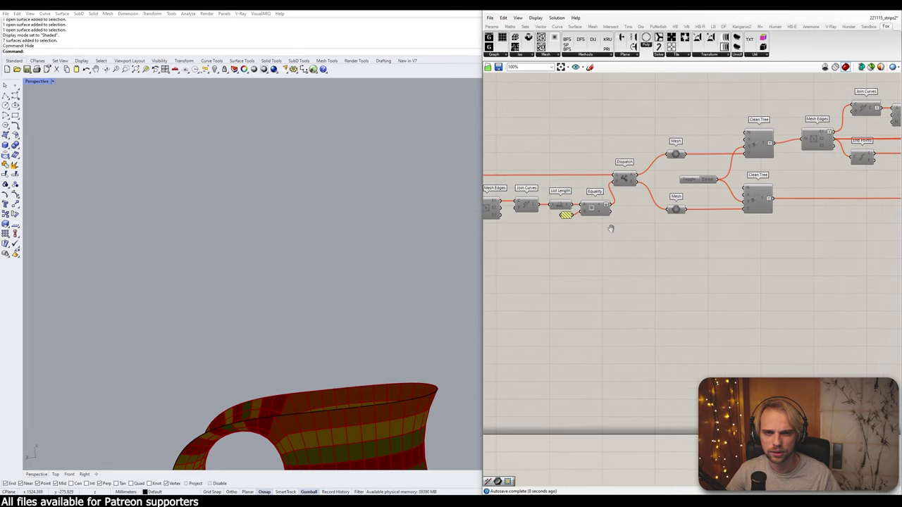
pyautogui.scroll(-5, 612, 232)
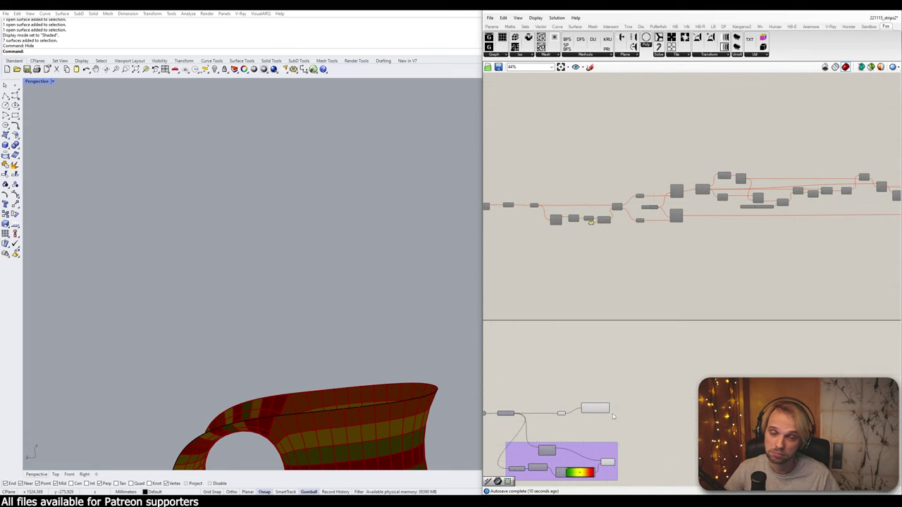
pyautogui.moveTo(613, 415); pyautogui.dragTo(638, 333, button='right')
pyautogui.scroll(1, 637, 332)
pyautogui.scroll(5, 633, 287)
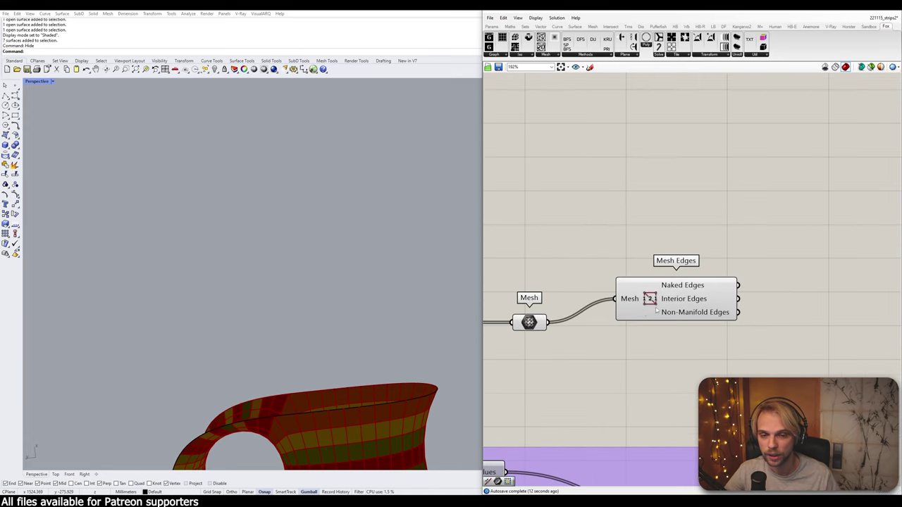
# - Reposition the Mesh Edges component so it lines up with the Mesh parameter feeding it
pyautogui.moveTo(627, 305); pyautogui.dragTo(639, 276)
pyautogui.click(616, 302)
pyautogui.moveTo(528, 322)
pyautogui.mouseDown()
pyautogui.moveTo(541, 311)
pyautogui.moveTo(535, 323)
pyautogui.mouseUp()
pyautogui.scroll(-3, 615, 297)
pyautogui.moveTo(615, 297); pyautogui.dragTo(630, 169, button='right')
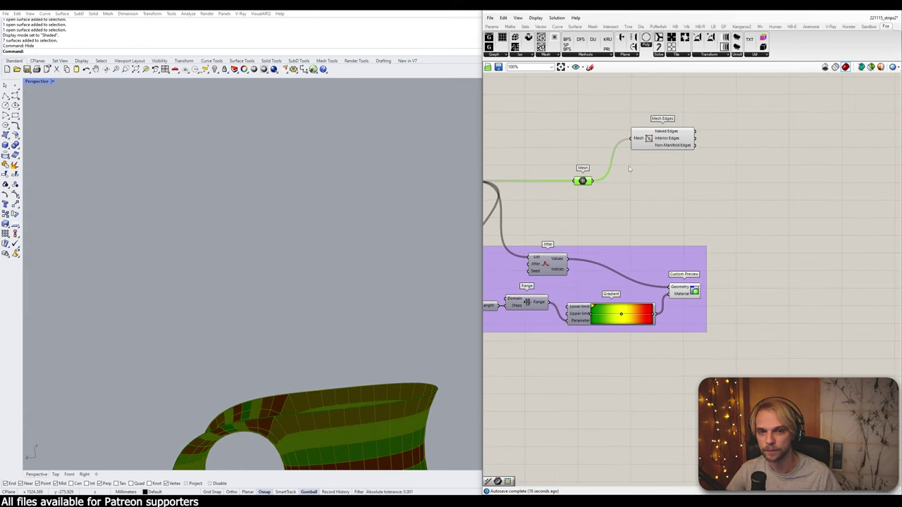
pyautogui.moveTo(673, 144); pyautogui.dragTo(660, 187)
pyautogui.moveTo(660, 187); pyautogui.dragTo(641, 186, button='right')
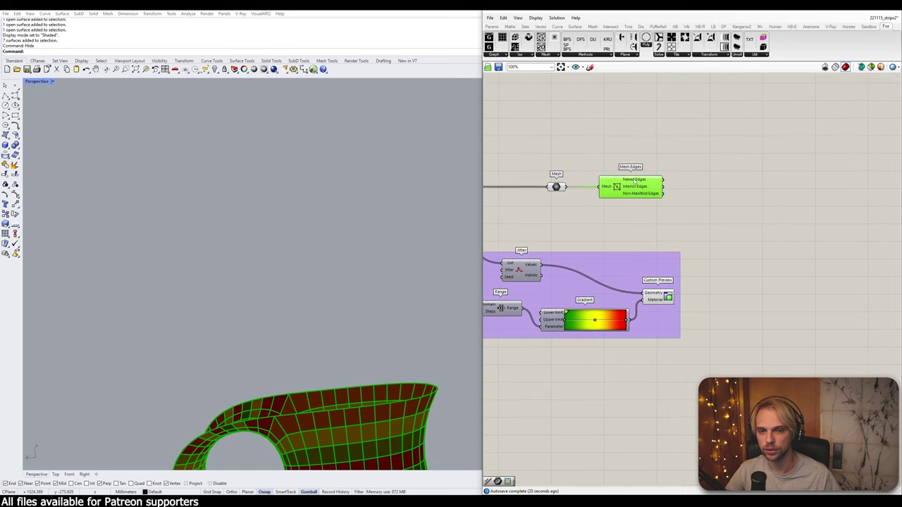
# - Add a Join Curves component, feed it the Naked Edges from Mesh Edges, and simplify its Curves output
pyautogui.moveTo(634, 181)
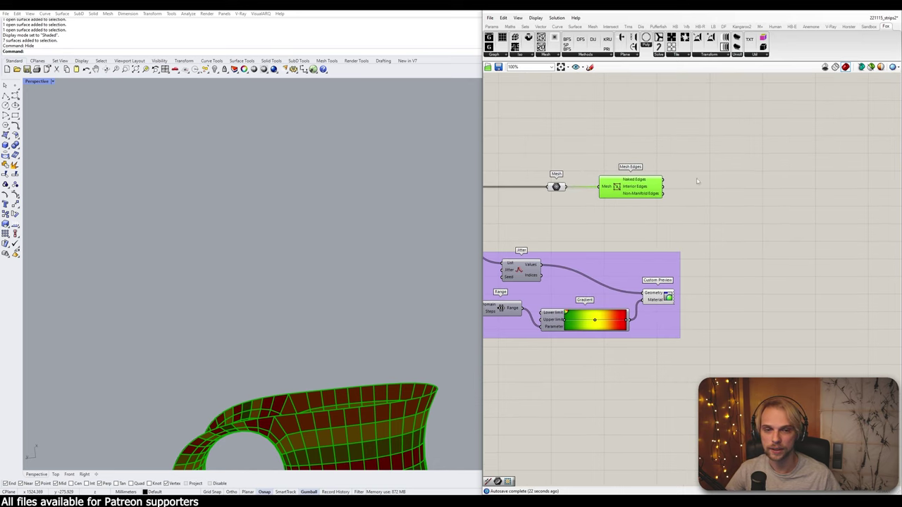
pyautogui.doubleClick(698, 177)
pyautogui.write('join')
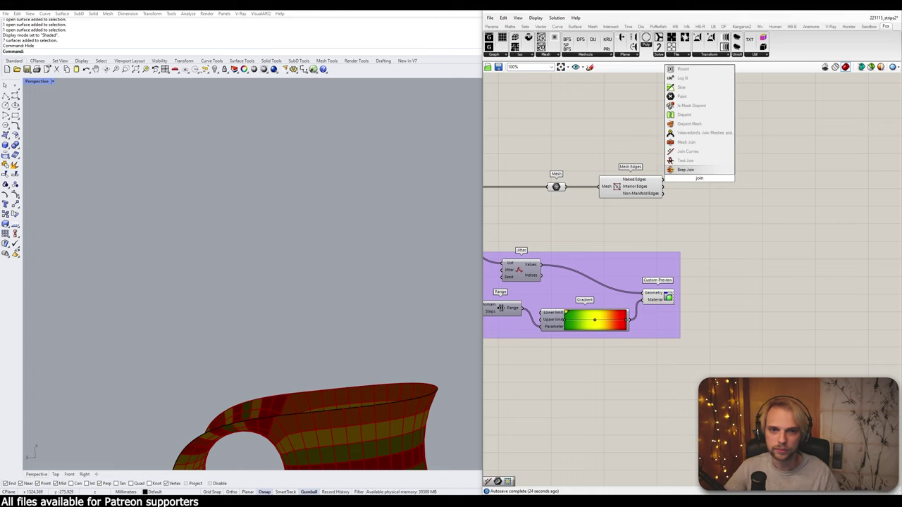
pyautogui.click(687, 151)
pyautogui.moveTo(662, 179); pyautogui.dragTo(676, 176)
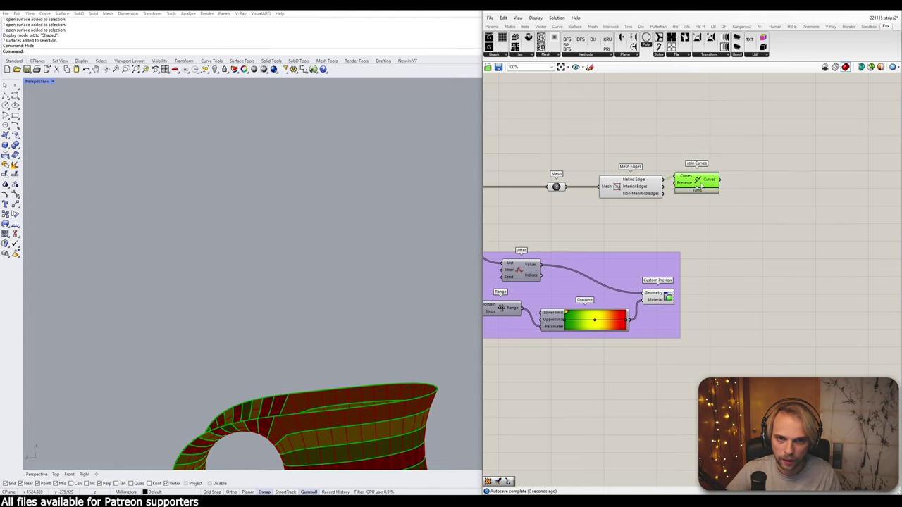
pyautogui.moveTo(700, 185); pyautogui.dragTo(656, 185, button='right')
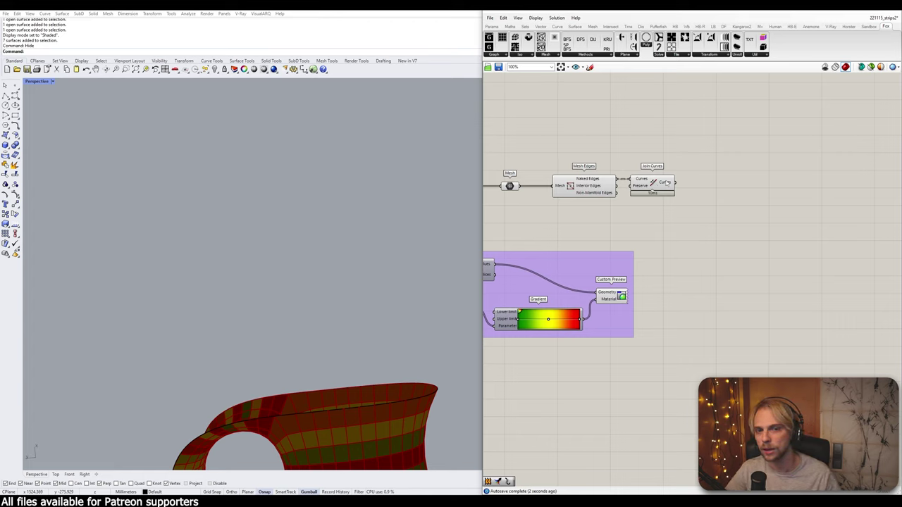
pyautogui.moveTo(666, 183)
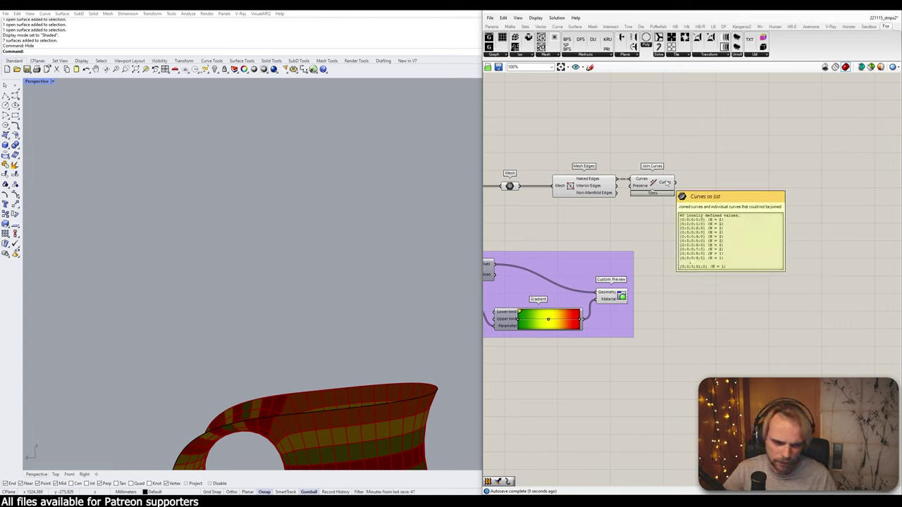
pyautogui.rightClick(666, 183)
pyautogui.click(695, 229)
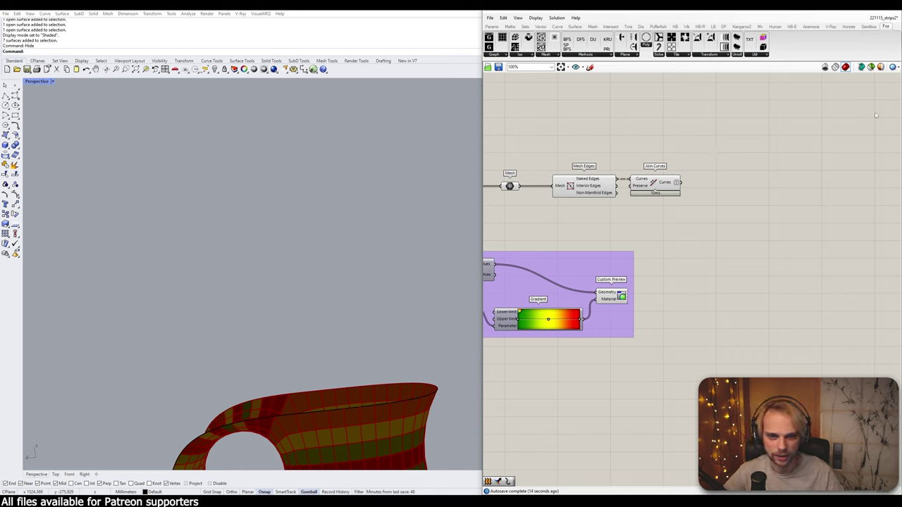
# - Add a List Length component and connect the Join Curves output to its List input
pyautogui.doubleClick(727, 174)
pyautogui.write('list leng')
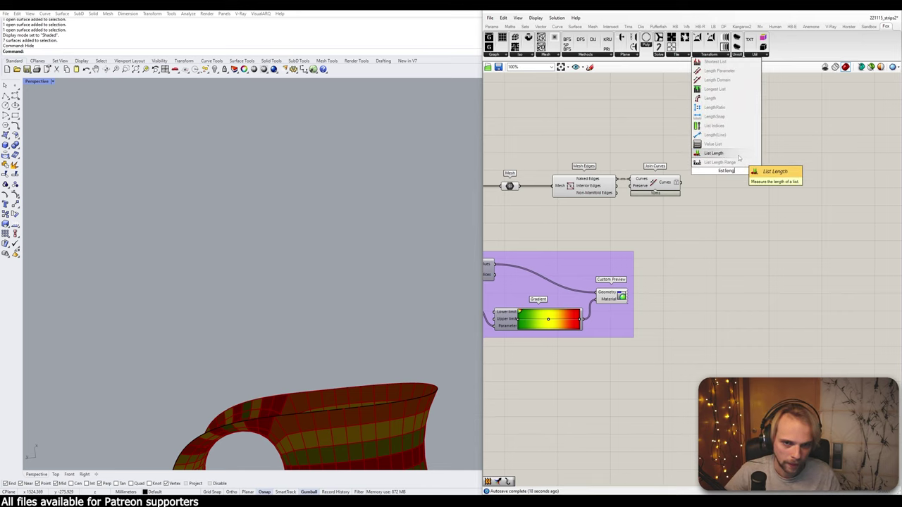
pyautogui.click(714, 153)
pyautogui.moveTo(679, 182); pyautogui.dragTo(715, 185)
pyautogui.click(731, 226)
pyautogui.doubleClick(731, 226)
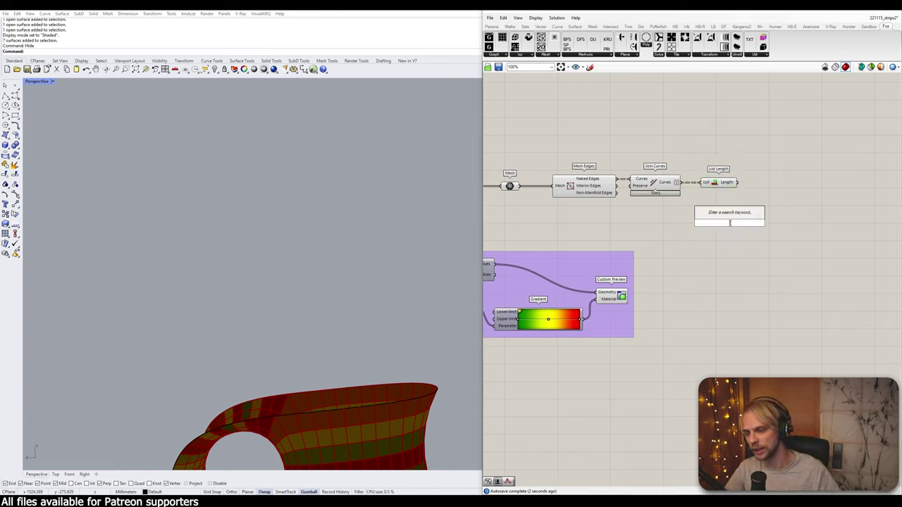
pyautogui.write('>')
pyautogui.press('Return')
pyautogui.moveTo(729, 224); pyautogui.dragTo(790, 201)
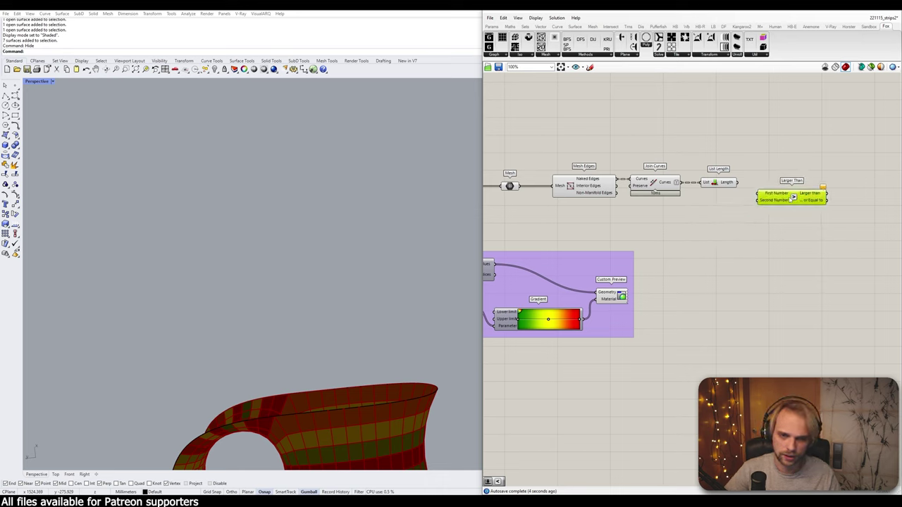
pyautogui.press('Delete')
# - Add an Equality component with the List Length result feeding its First Number input
pyautogui.doubleClick(771, 196)
pyautogui.write('equal')
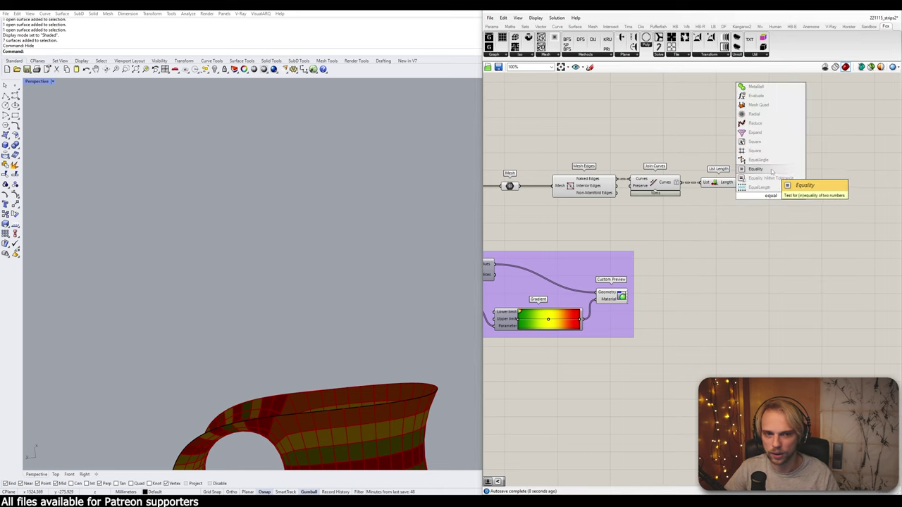
pyautogui.click(759, 169)
pyautogui.moveTo(761, 196); pyautogui.dragTo(769, 195)
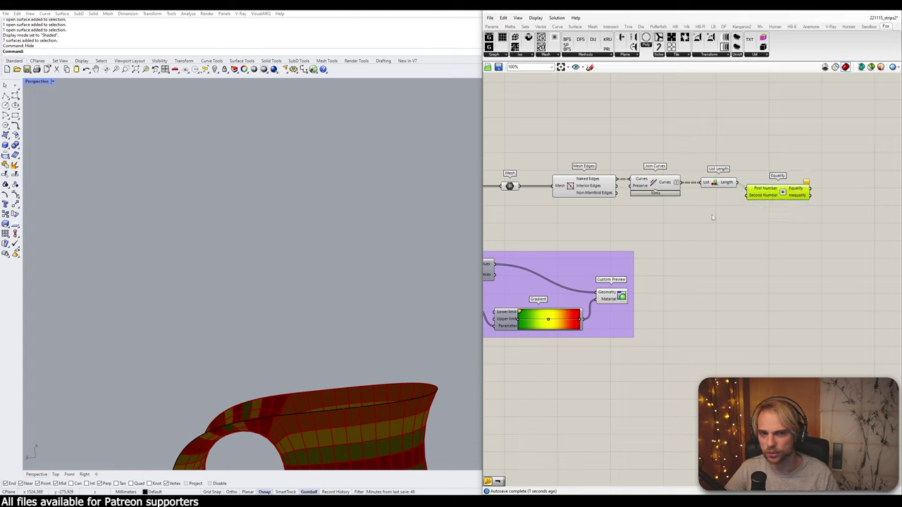
# - Add a panel containing 2 and use it as the Second Number input of the Equality component
pyautogui.doubleClick(712, 214)
pyautogui.write('//')
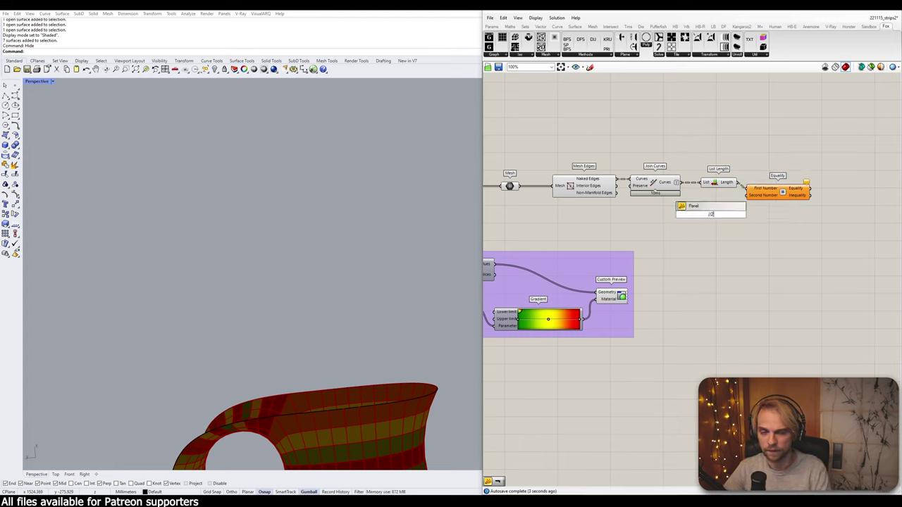
pyautogui.write('2')
pyautogui.press('Return')
pyautogui.moveTo(718, 215); pyautogui.dragTo(730, 190)
pyautogui.scroll(1, 720, 209)
pyautogui.scroll(1, 718, 216)
pyautogui.click(788, 185)
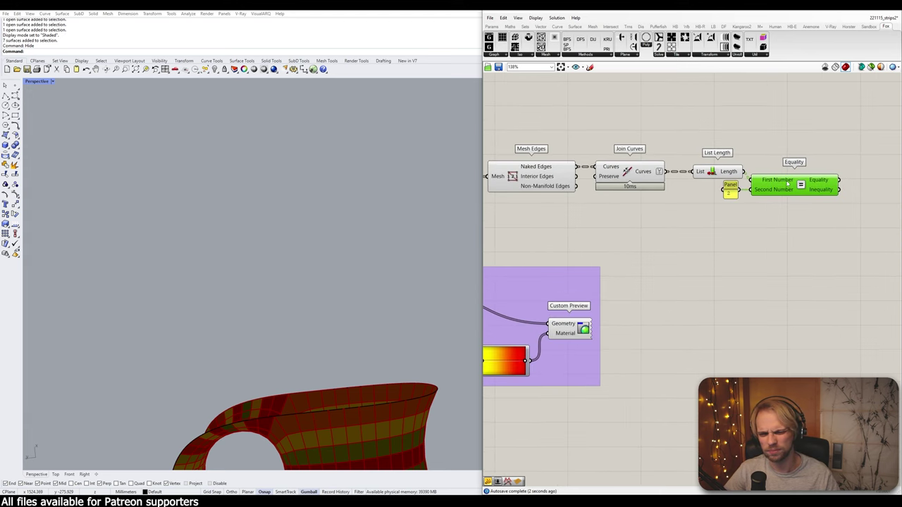
pyautogui.moveTo(788, 185); pyautogui.dragTo(789, 184)
pyautogui.click(768, 162)
pyautogui.scroll(-4, 768, 162)
pyautogui.moveTo(789, 184); pyautogui.dragTo(777, 240, button='right')
pyautogui.scroll(3, 782, 238)
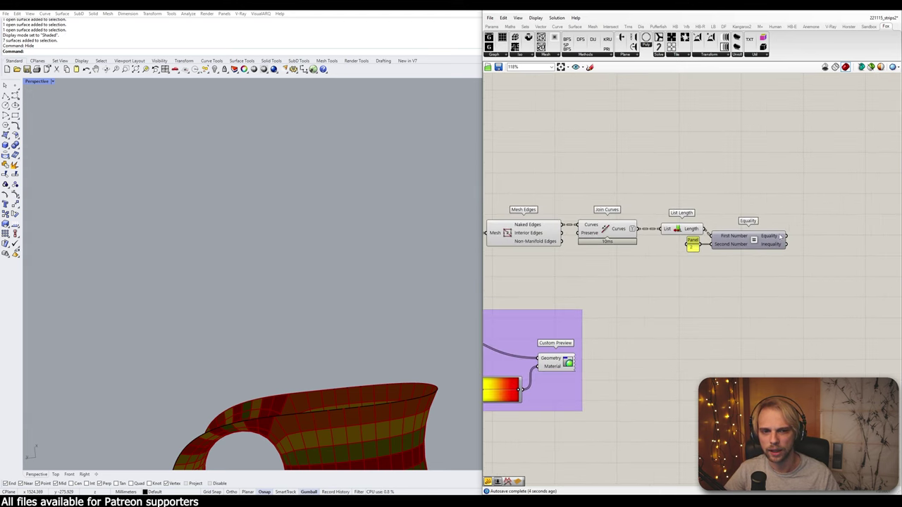
# - Flatten the Equality output of the Equality component
pyautogui.moveTo(816, 279); pyautogui.dragTo(500, 181)
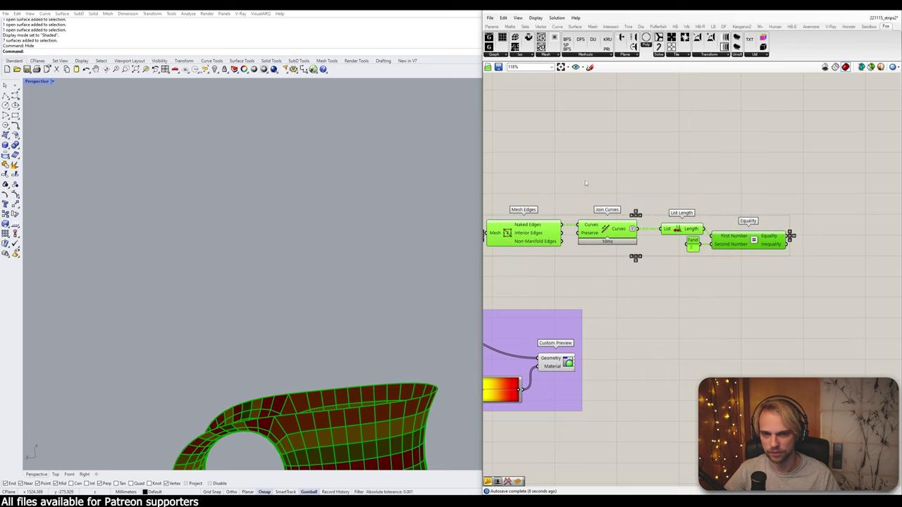
pyautogui.moveTo(591, 175); pyautogui.dragTo(653, 168, button='right')
pyautogui.click(653, 167)
pyautogui.moveTo(826, 216); pyautogui.dragTo(703, 217, button='right')
pyautogui.moveTo(710, 232)
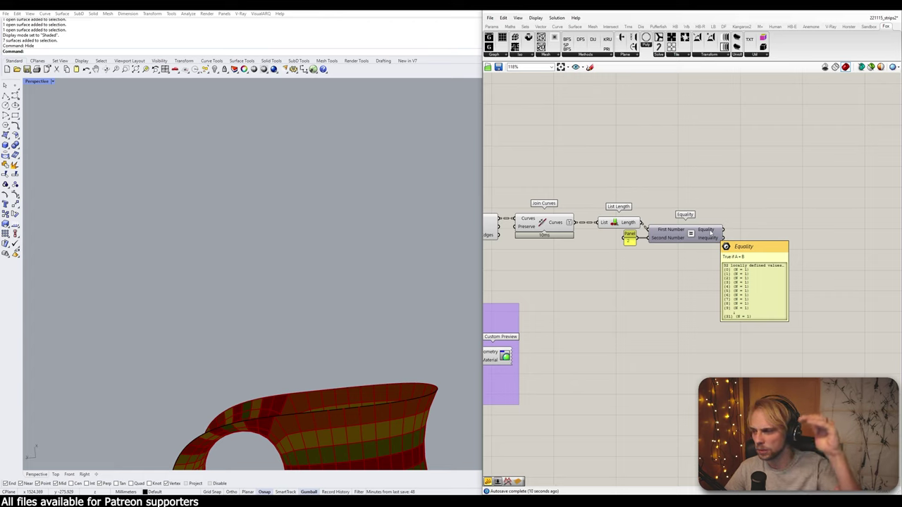
pyautogui.rightClick(710, 231)
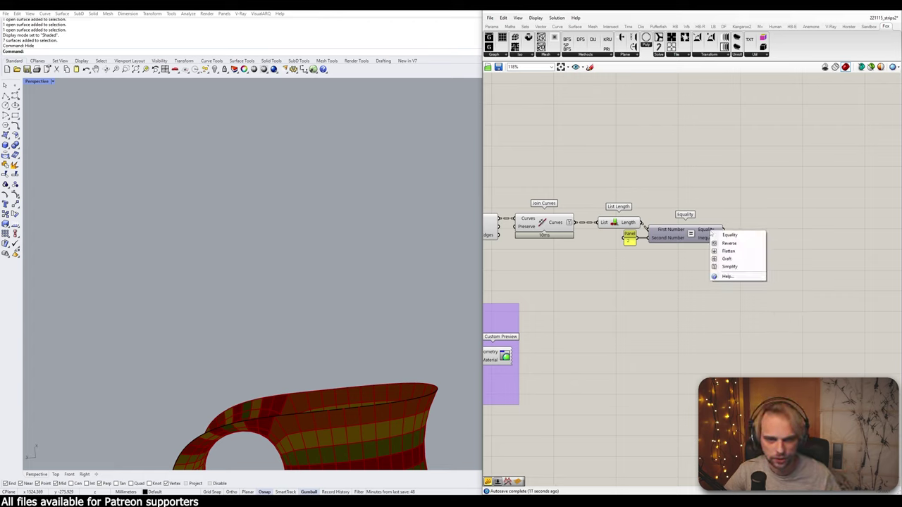
pyautogui.click(748, 251)
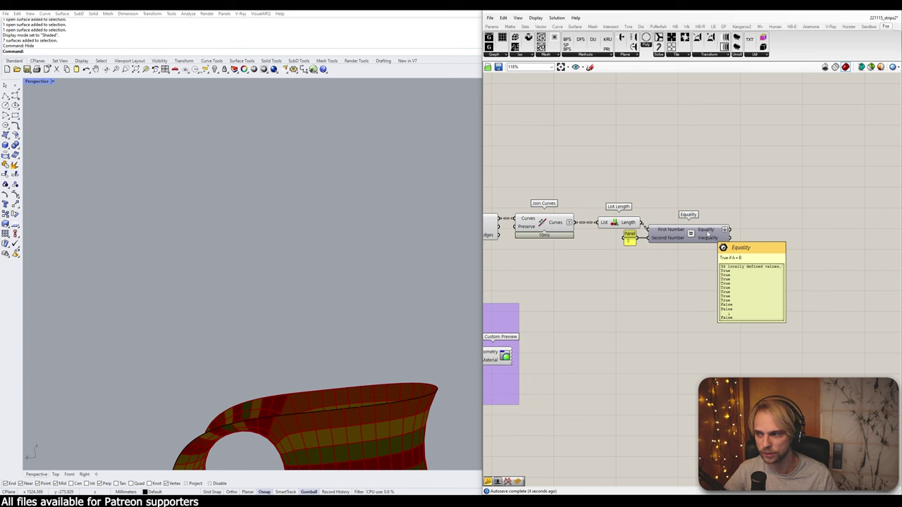
# - Move the chain from Mesh Edges to Equality slightly down and raise the Mesh parameter above it
pyautogui.scroll(-3, 708, 232)
pyautogui.moveTo(802, 271); pyautogui.dragTo(594, 201)
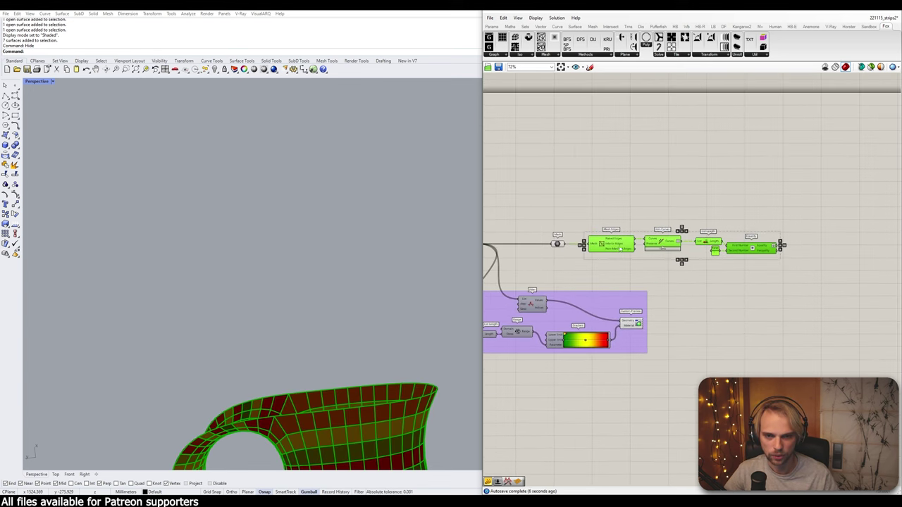
pyautogui.moveTo(620, 248); pyautogui.dragTo(619, 262)
pyautogui.click(589, 274)
pyautogui.moveTo(559, 244); pyautogui.dragTo(557, 228)
pyautogui.click(699, 232)
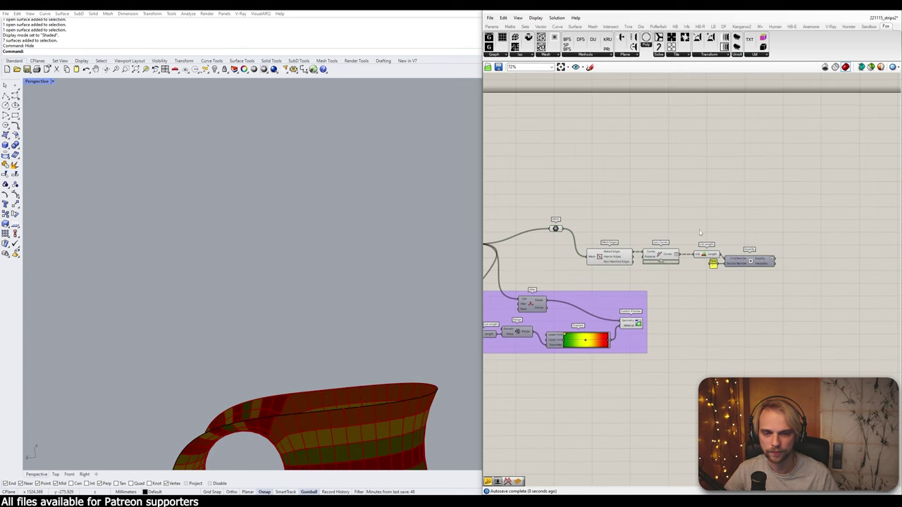
pyautogui.scroll(2, 596, 189)
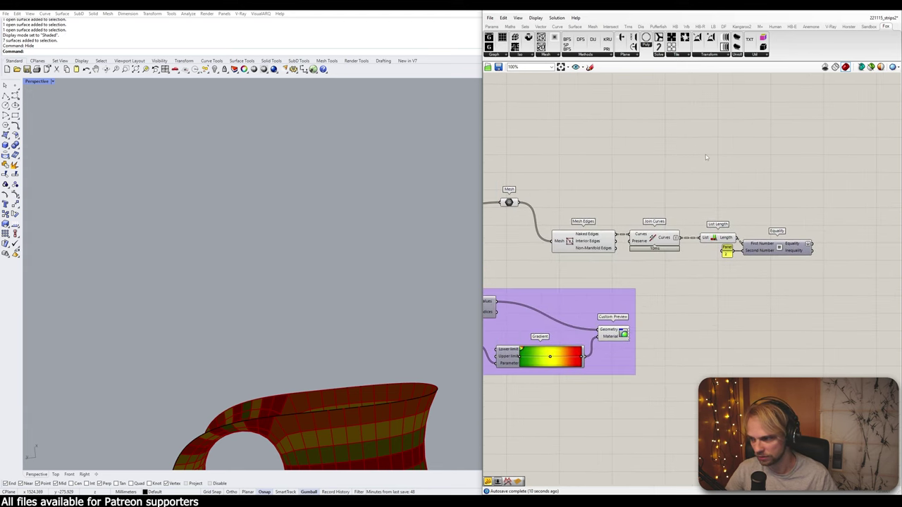
# - Add a Dispatch component after the chain, with the Mesh parameter as List and the Equality output as Dispatch pattern
pyautogui.doubleClick(820, 166)
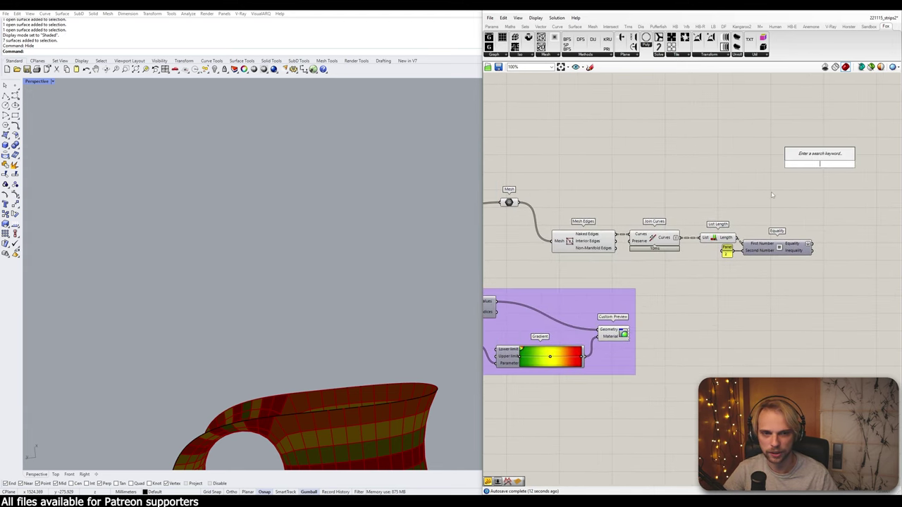
pyautogui.doubleClick(772, 191)
pyautogui.write('dispa')
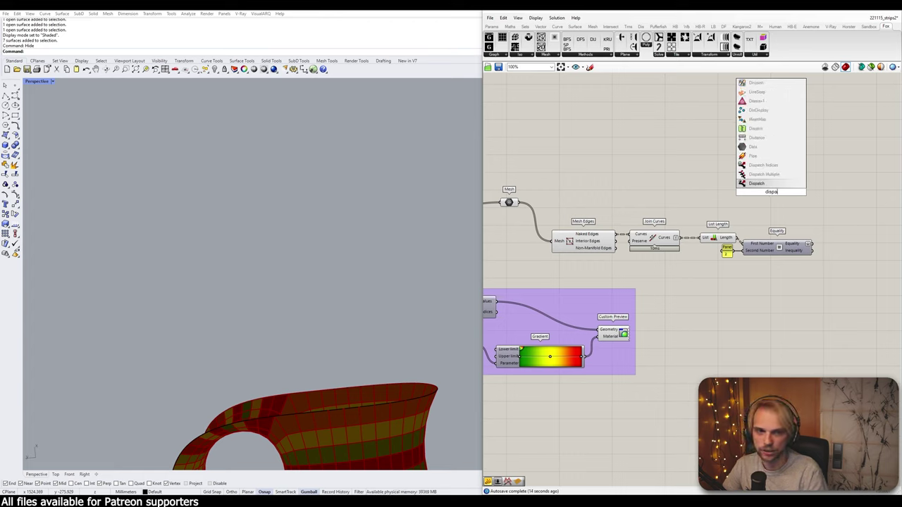
pyautogui.click(767, 184)
pyautogui.moveTo(769, 189); pyautogui.dragTo(762, 195)
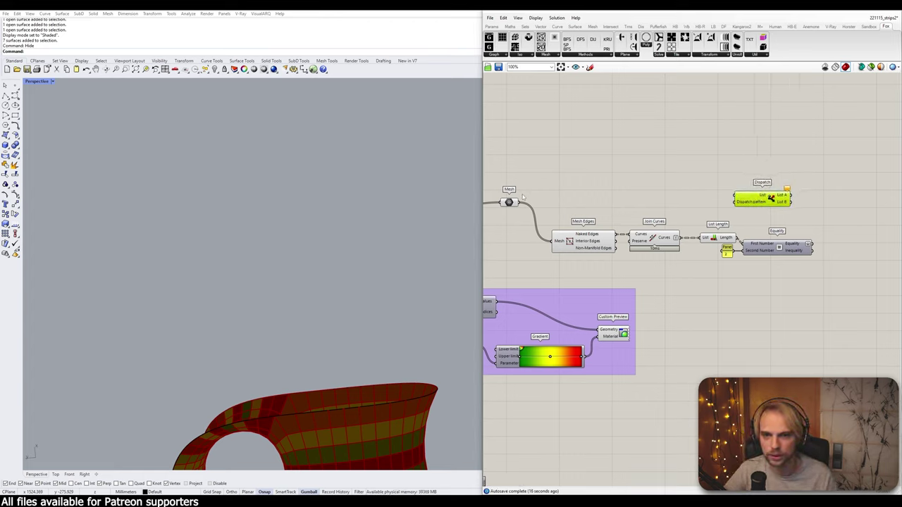
pyautogui.moveTo(518, 202); pyautogui.dragTo(835, 208)
pyautogui.moveTo(812, 246); pyautogui.dragTo(823, 213)
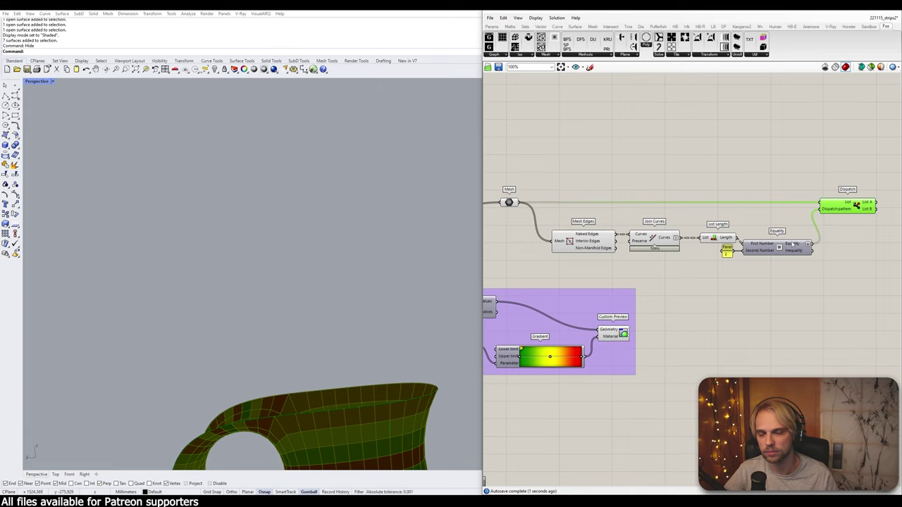
# - Turn off the preview of the Mesh parameter and the edge-counting components before Dispatch
pyautogui.moveTo(870, 238); pyautogui.dragTo(801, 247, button='right')
pyautogui.moveTo(800, 246); pyautogui.dragTo(808, 249)
pyautogui.scroll(-3, 787, 213)
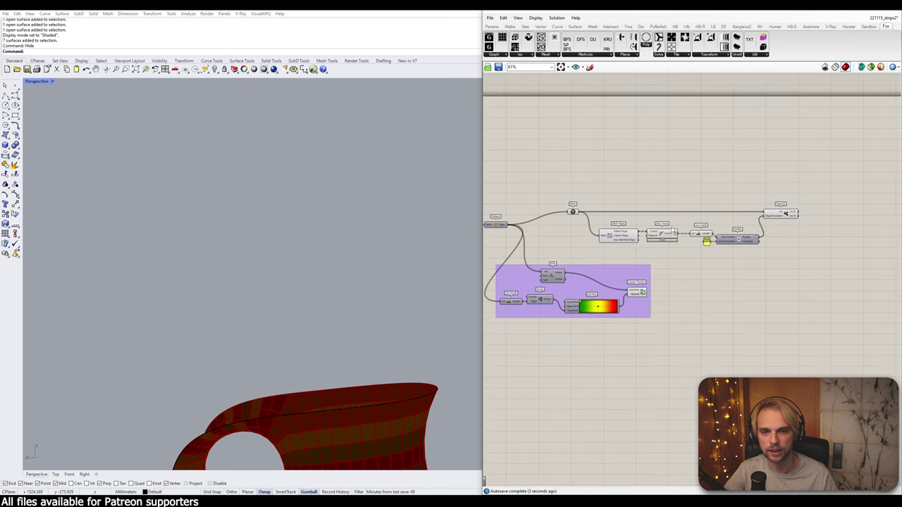
pyautogui.moveTo(725, 258); pyautogui.dragTo(547, 181)
pyautogui.middleClick(548, 183)
pyautogui.click(570, 163)
pyautogui.moveTo(689, 188); pyautogui.dragTo(705, 192)
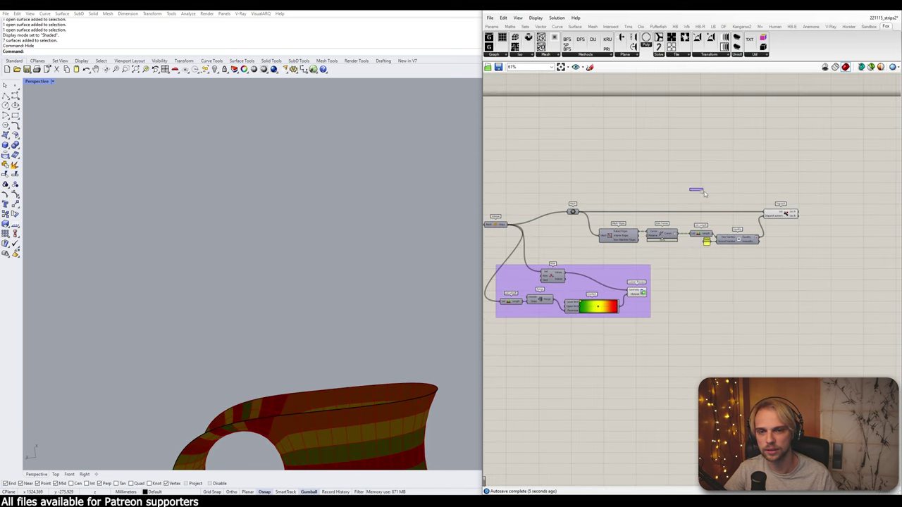
# - Add a Mesh parameter and connect Dispatch's List A output to it
pyautogui.moveTo(749, 223); pyautogui.dragTo(692, 230, button='right')
pyautogui.scroll(3, 698, 228)
pyautogui.doubleClick(714, 226)
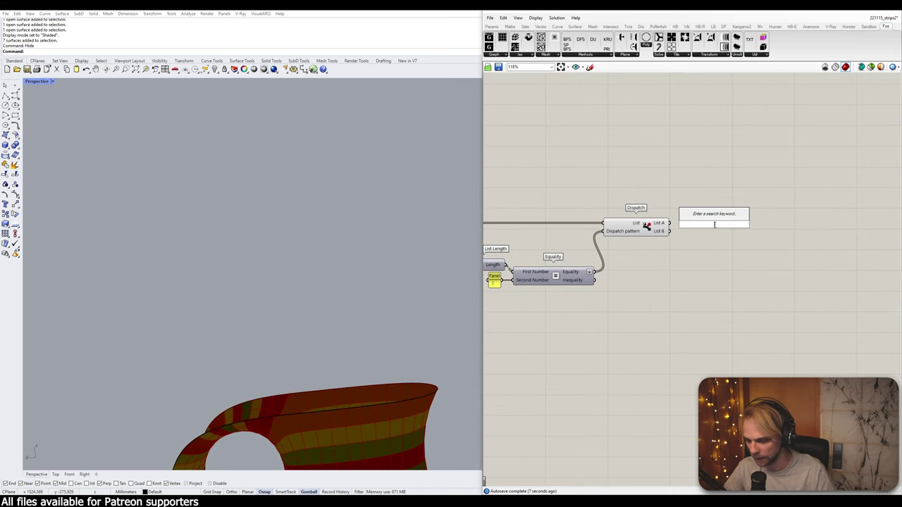
pyautogui.write('mesh')
pyautogui.press('Return')
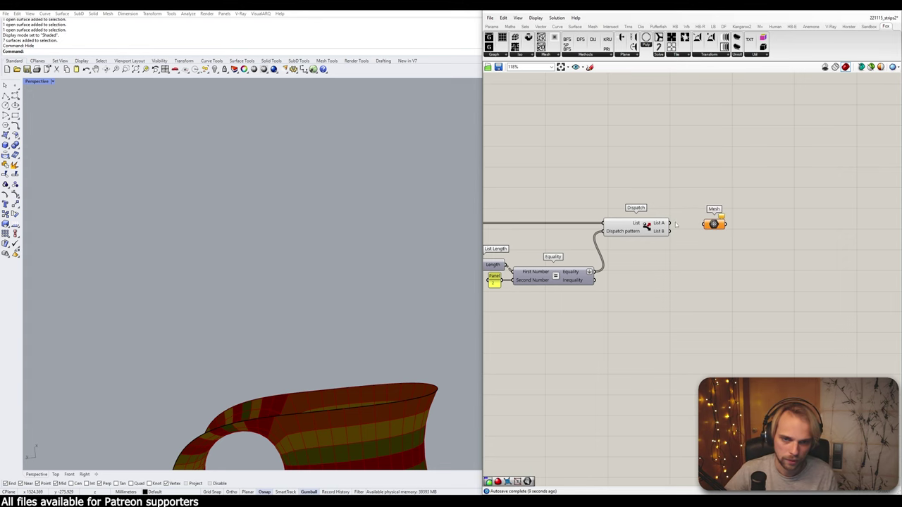
pyautogui.moveTo(669, 223); pyautogui.dragTo(707, 224)
# - Turn off the coloured Custom Preview and bring the whole model into view for checking the dispatched strips
pyautogui.scroll(-4, 735, 265)
pyautogui.scroll(3, 660, 265)
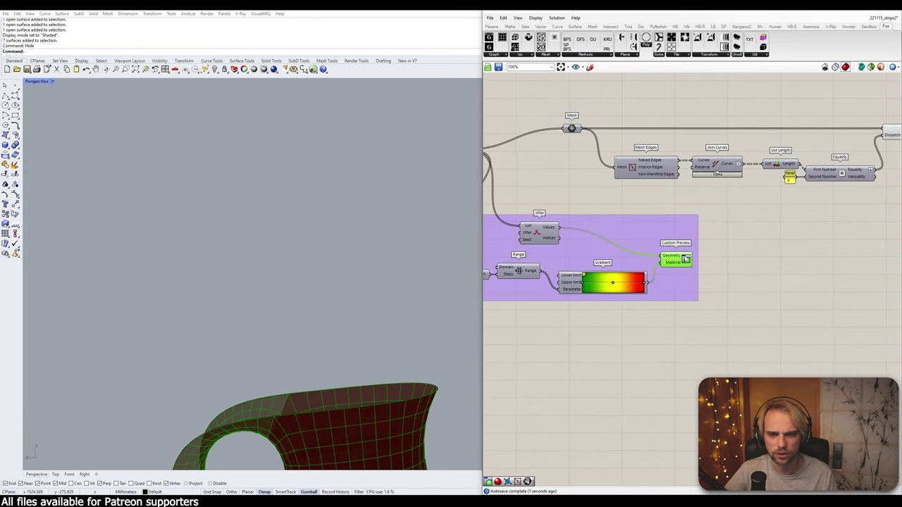
pyautogui.middleClick(691, 252)
pyautogui.click(716, 257)
pyautogui.scroll(-4, 647, 269)
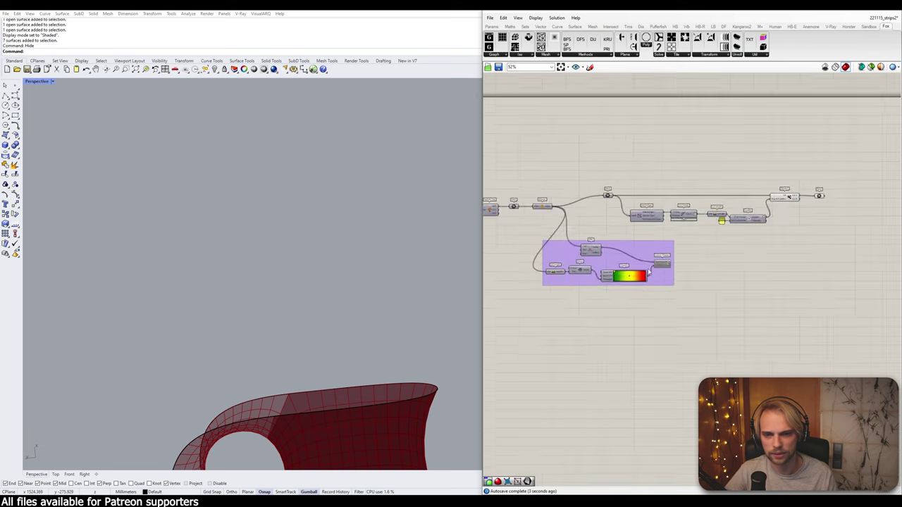
pyautogui.scroll(-3, 346, 276)
pyautogui.keyDown('shift'); pyautogui.moveTo(356, 359); pyautogui.dragTo(368, 209, button='right'); pyautogui.keyUp('shift')
pyautogui.moveTo(367, 210); pyautogui.dragTo(308, 215, button='right')
pyautogui.scroll(4, 308, 215)
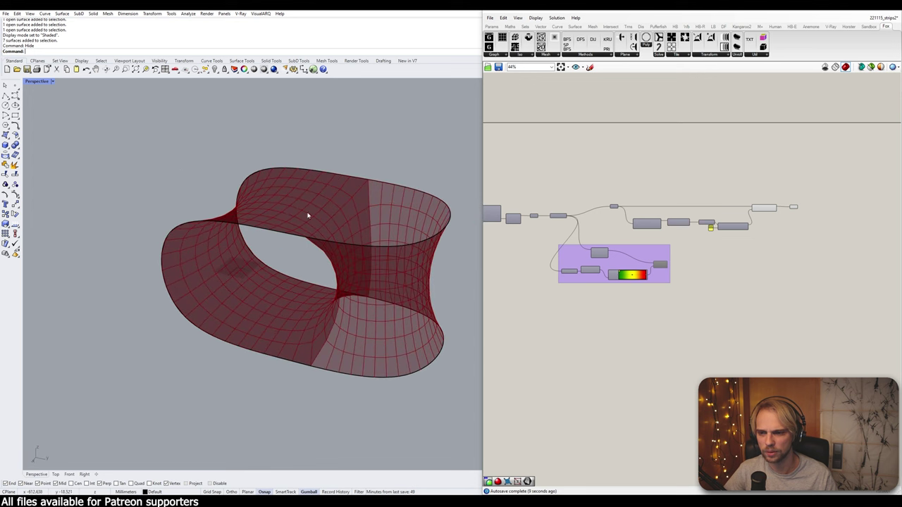
# - Move the List A Mesh parameter up and place a copy below it, fed from Dispatch's List B output
pyautogui.moveTo(797, 246); pyautogui.dragTo(768, 244, button='right')
pyautogui.scroll(8, 768, 198)
pyautogui.moveTo(711, 231); pyautogui.dragTo(716, 196)
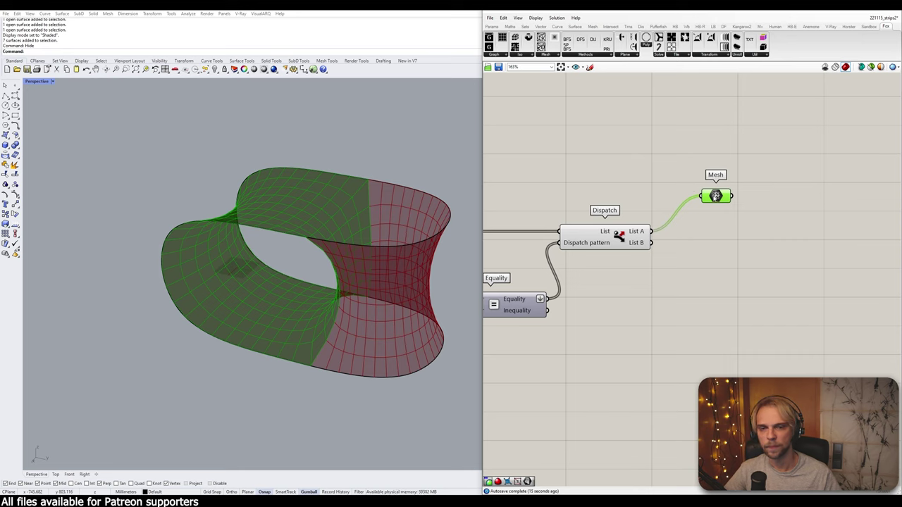
pyautogui.click(707, 228)
pyautogui.click(716, 196)
pyautogui.keyDown('alt'); pyautogui.moveTo(717, 202); pyautogui.dragTo(719, 275); pyautogui.keyUp('alt')
pyautogui.moveTo(651, 243); pyautogui.dragTo(704, 269)
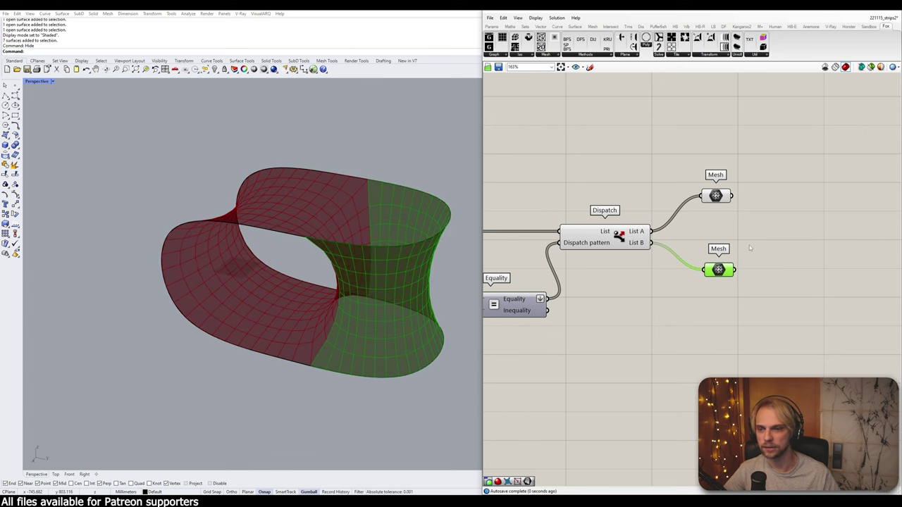
pyautogui.moveTo(403, 243); pyautogui.dragTo(345, 270, button='right')
pyautogui.scroll(5, 395, 304)
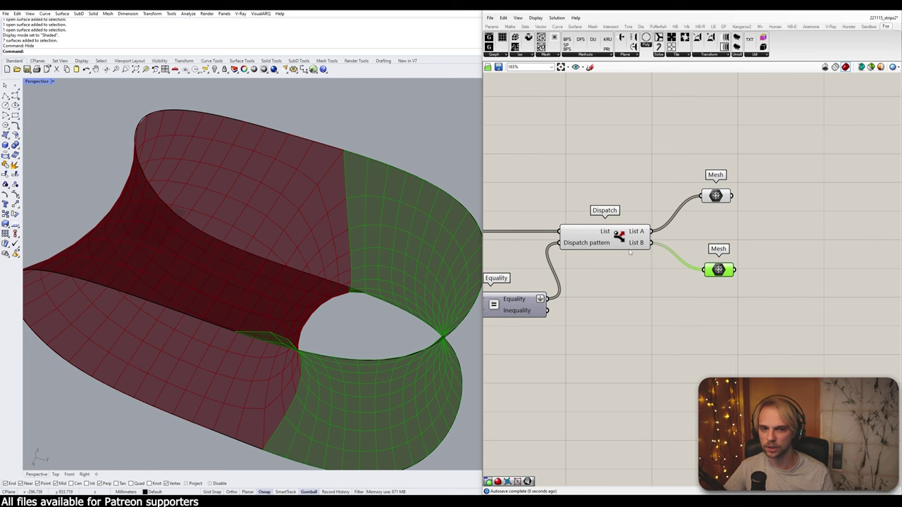
# - Group the Mesh parameter fed by Dispatch's List A output and name the group Loops
pyautogui.click(716, 196)
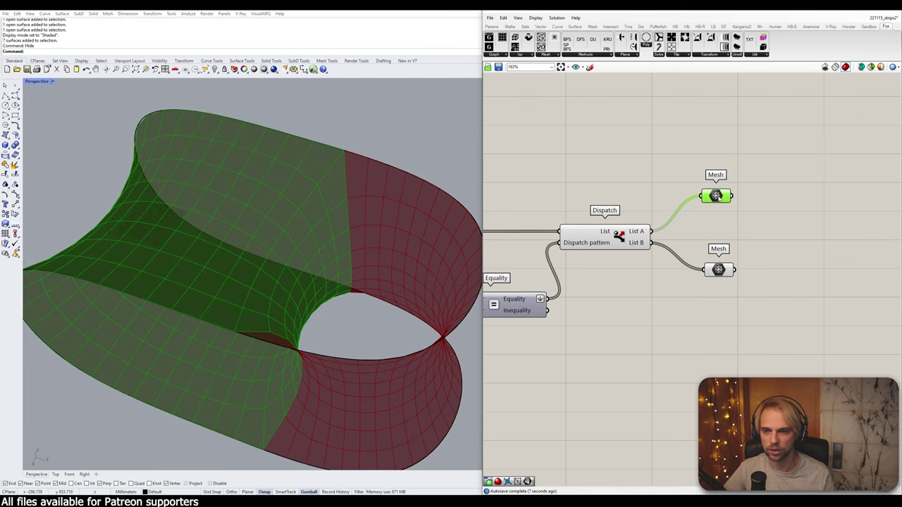
pyautogui.click(623, 241)
pyautogui.moveTo(733, 222); pyautogui.dragTo(681, 177)
pyautogui.middleClick(681, 177)
pyautogui.click(697, 152)
pyautogui.click(707, 181)
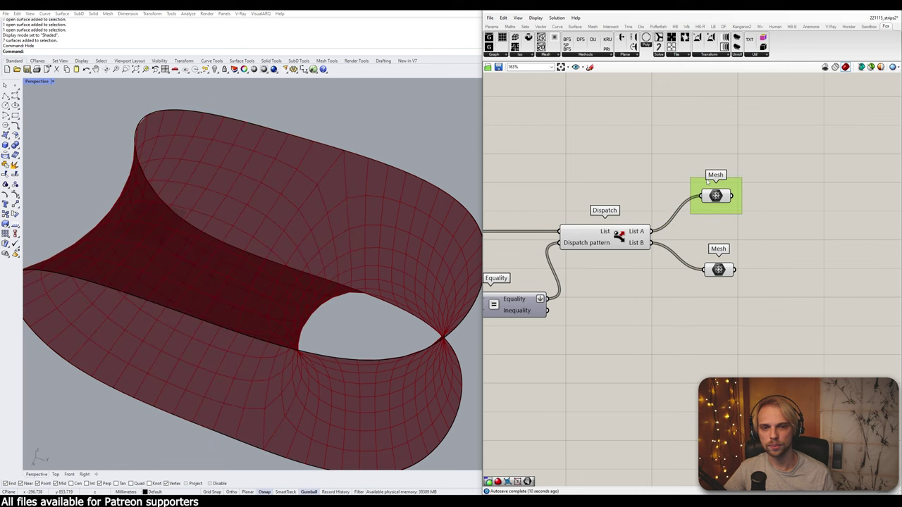
pyautogui.rightClick(707, 181)
pyautogui.write('L')
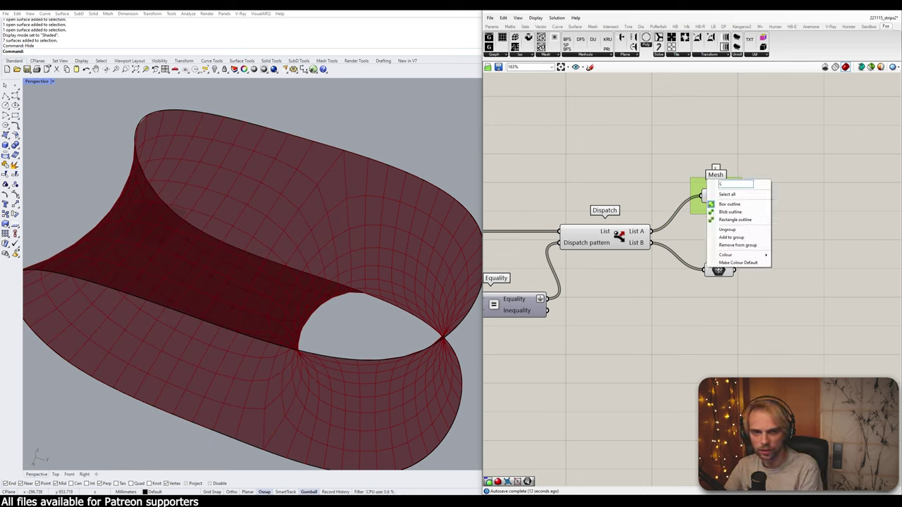
pyautogui.write('oops')
pyautogui.click(689, 142)
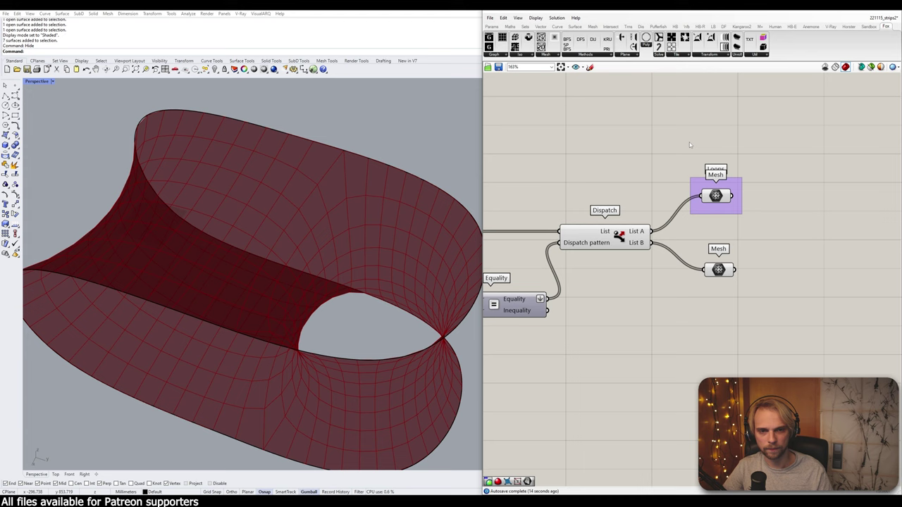
# - Group the Mesh parameter fed by Dispatch's List B output and name the group Straights
pyautogui.click(720, 275)
pyautogui.middleClick(720, 274)
pyautogui.click(698, 255)
pyautogui.click(696, 252)
pyautogui.rightClick(712, 260)
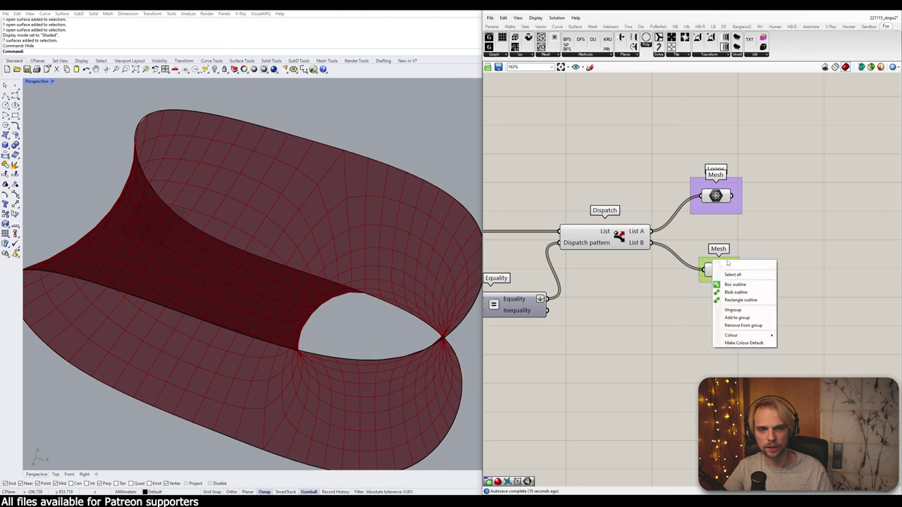
pyautogui.click(733, 265)
pyautogui.write('Non-loops')
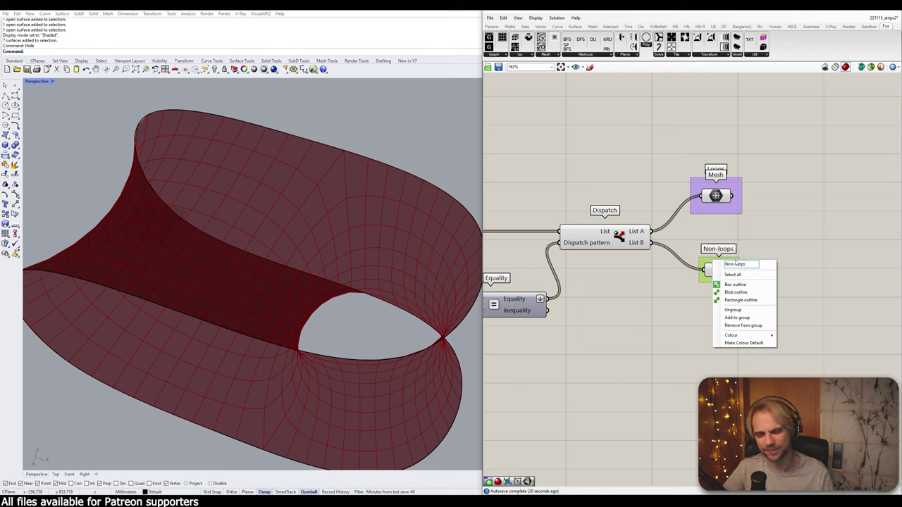
pyautogui.doubleClick(735, 263)
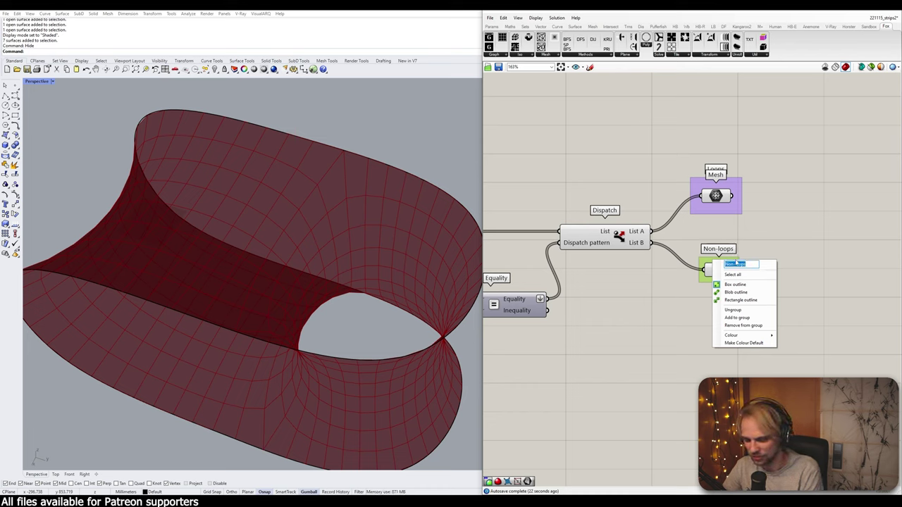
pyautogui.write('traights')
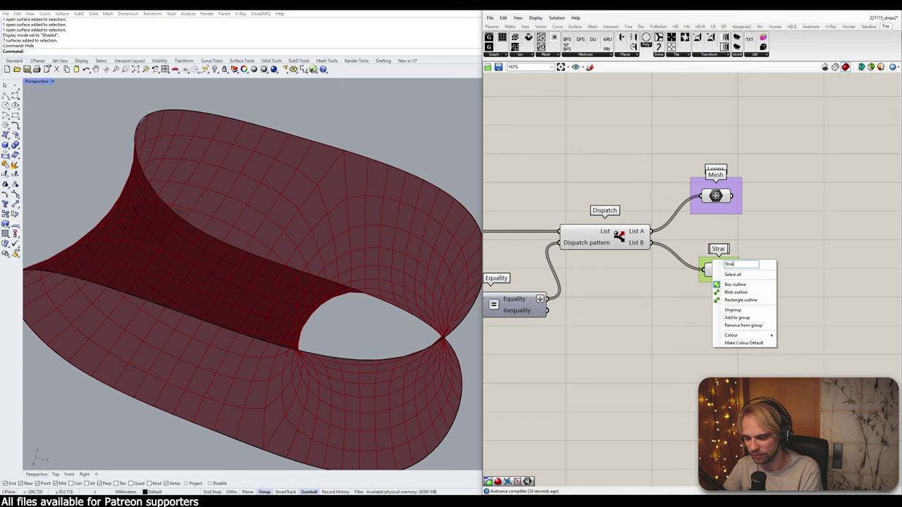
pyautogui.click(787, 216)
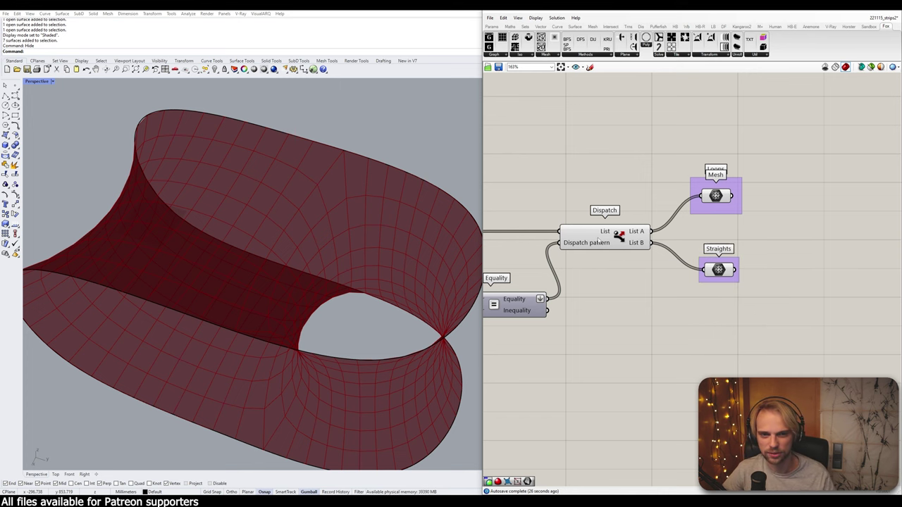
# - Turn off the preview of the Dispatch component
pyautogui.click(598, 241)
pyautogui.middleClick(611, 236)
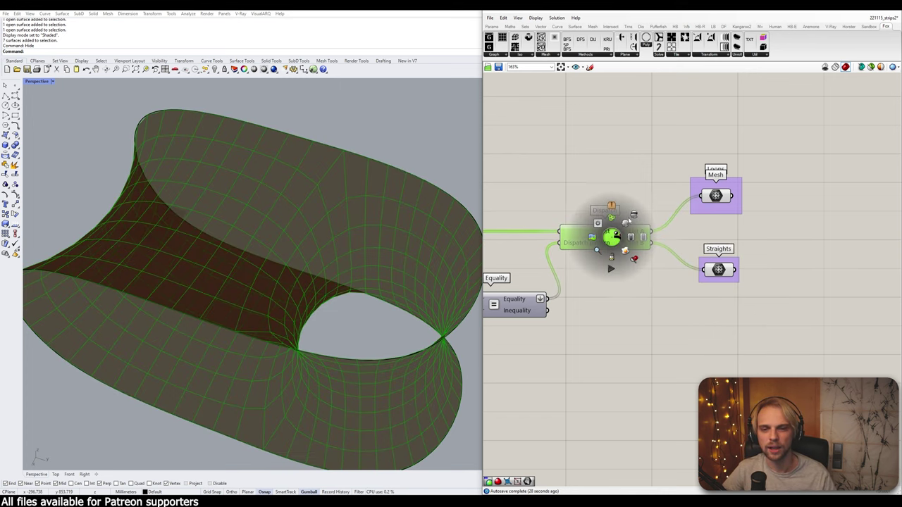
pyautogui.click(631, 217)
pyautogui.click(629, 187)
pyautogui.moveTo(709, 218); pyautogui.dragTo(682, 245, button='right')
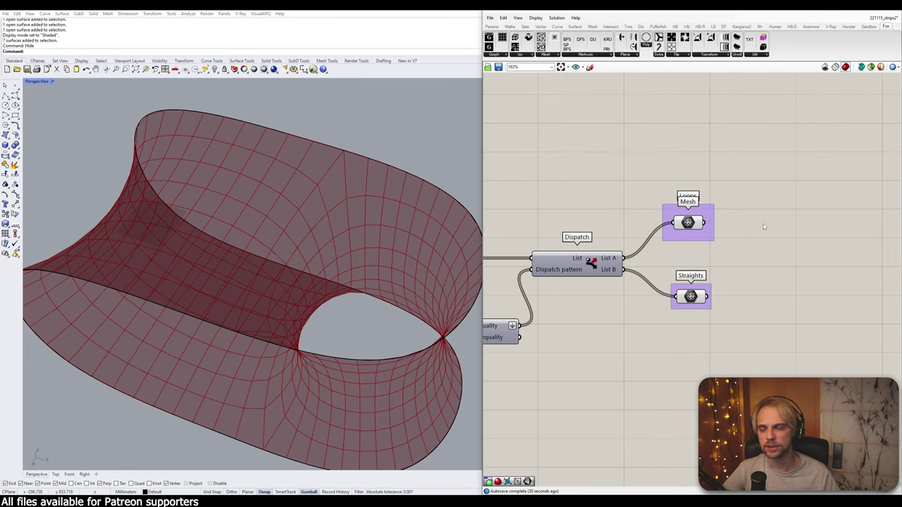
# - Move the Loops group up and the Straights group down to spread them apart after Dispatch
pyautogui.scroll(1, 717, 287)
pyautogui.scroll(-2, 721, 282)
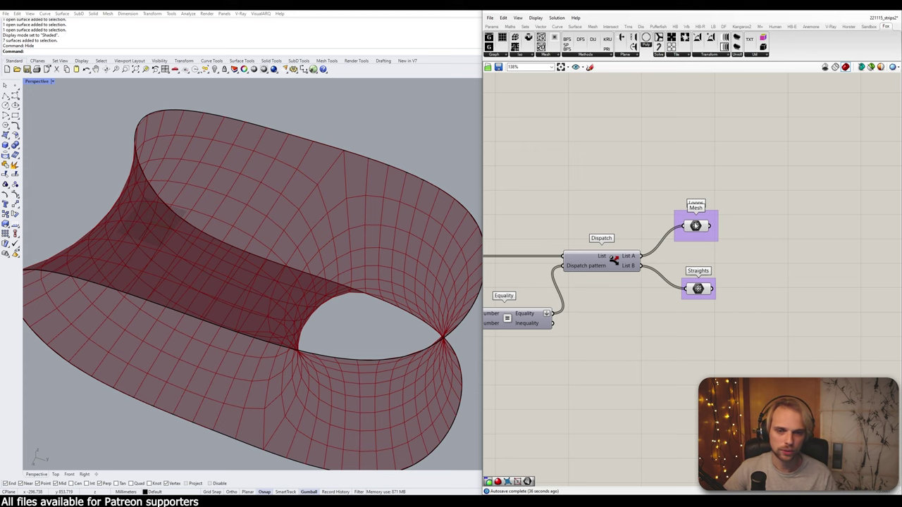
pyautogui.moveTo(704, 232); pyautogui.dragTo(725, 197)
pyautogui.moveTo(706, 286); pyautogui.dragTo(743, 307)
pyautogui.click(778, 233)
# - Examine the disabled reference definition from its dispatched Mesh parameters through the Clean Tree components to the final Merge and coloured preview
pyautogui.scroll(-4, 777, 233)
pyautogui.scroll(-3, 778, 232)
pyautogui.moveTo(778, 232); pyautogui.dragTo(698, 391, button='right')
pyautogui.scroll(8, 650, 206)
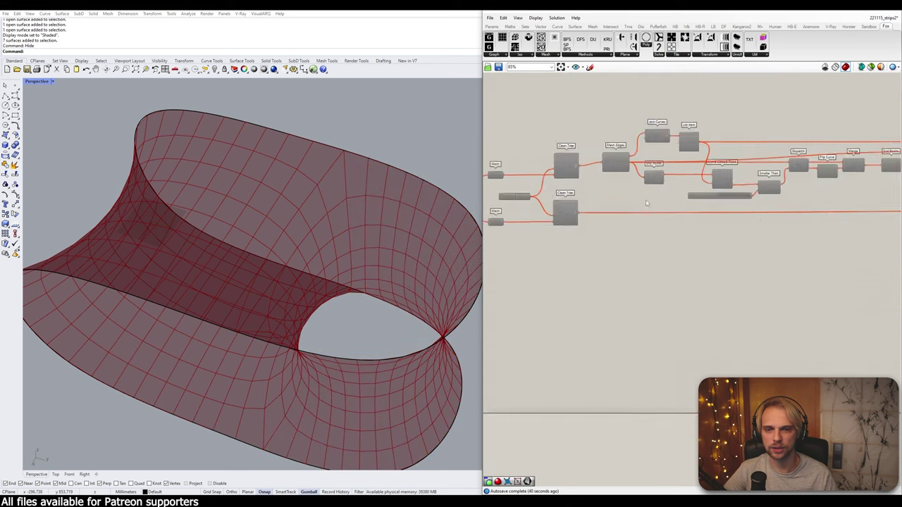
pyautogui.moveTo(582, 209); pyautogui.dragTo(705, 222, button='right')
pyautogui.scroll(-2, 585, 241)
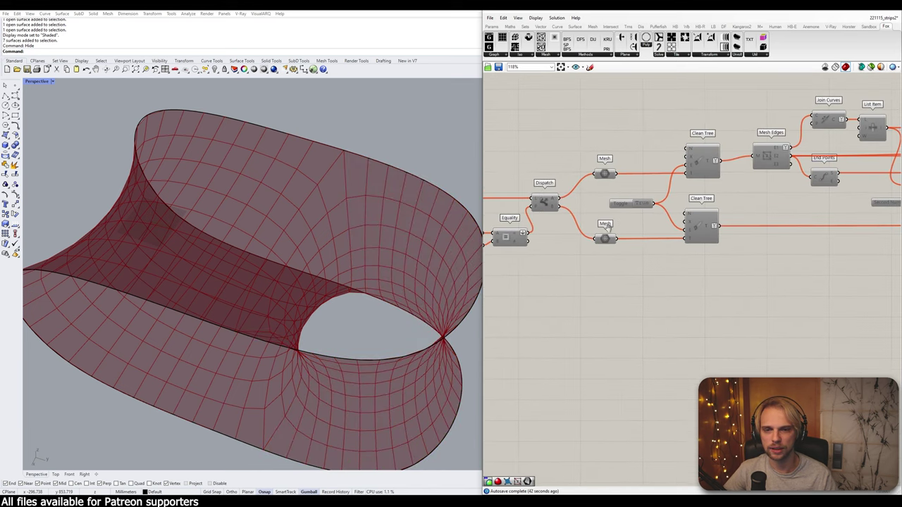
pyautogui.scroll(-2, 560, 245)
pyautogui.scroll(3, 573, 248)
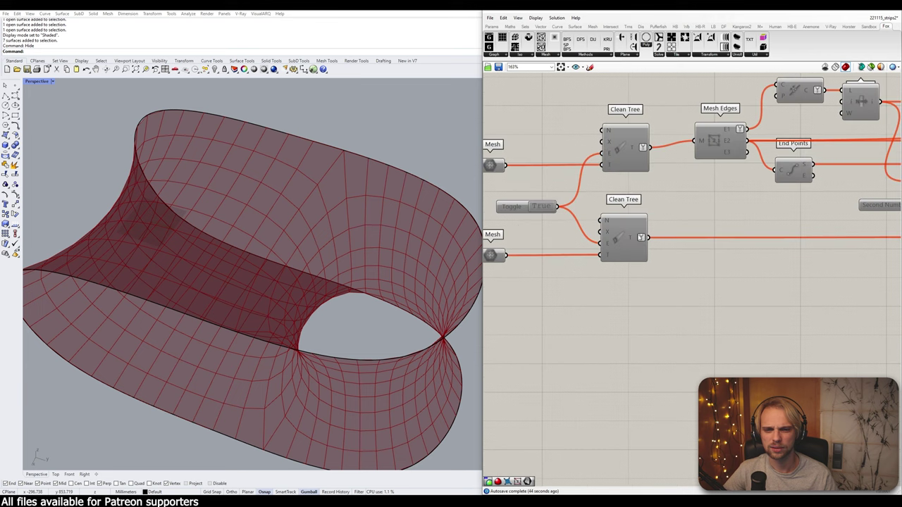
pyautogui.scroll(-5, 625, 244)
pyautogui.moveTo(793, 259); pyautogui.dragTo(699, 249, button='right')
pyautogui.scroll(-5, 610, 255)
pyautogui.scroll(8, 700, 249)
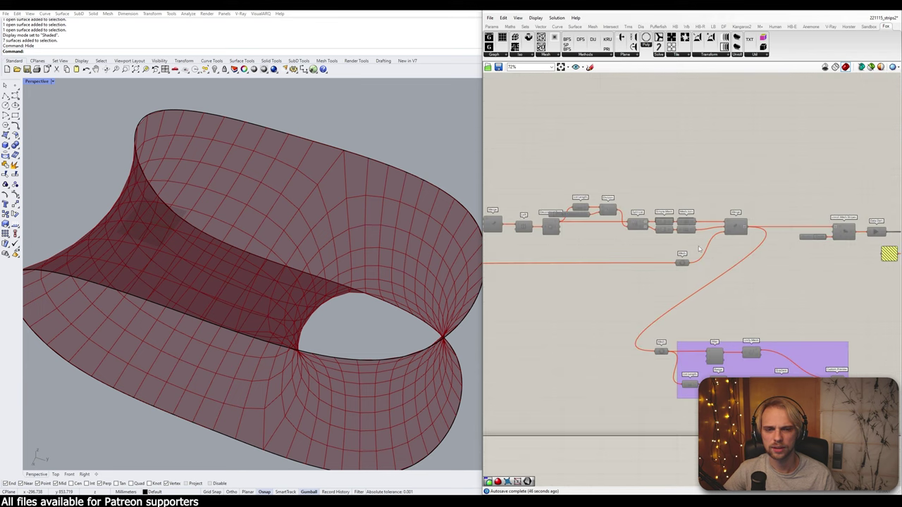
pyautogui.scroll(-4, 657, 279)
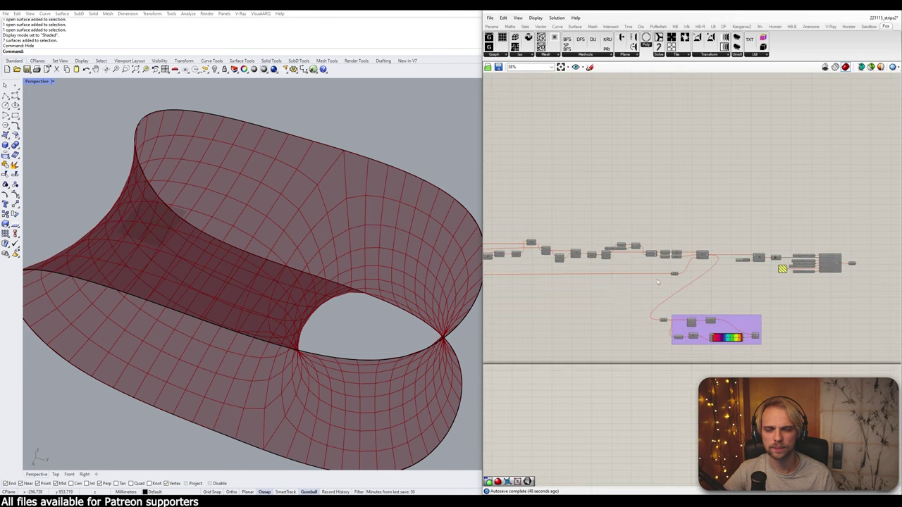
pyautogui.scroll(3, 628, 279)
pyautogui.scroll(-5, 723, 263)
pyautogui.moveTo(637, 265); pyautogui.dragTo(870, 269, button='right')
pyautogui.scroll(5, 739, 273)
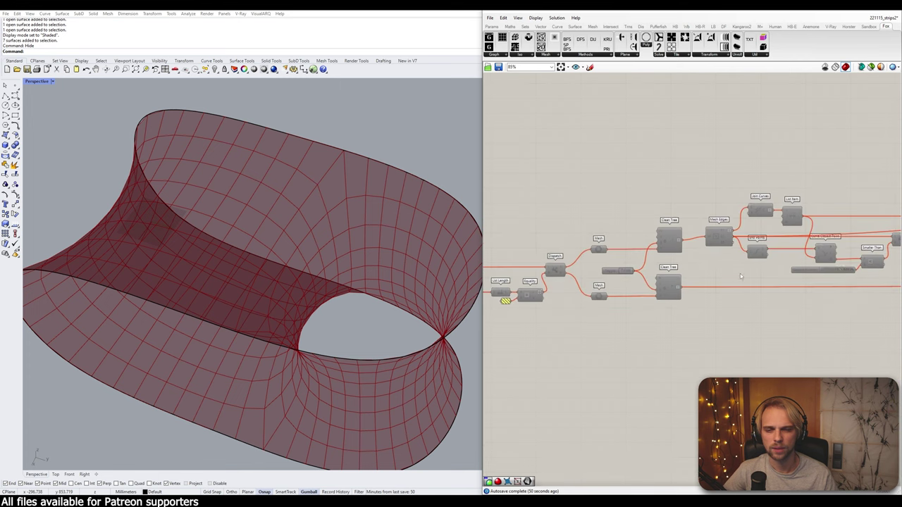
# - Examine how the reference definition counts joined mesh edges, flattens the Equality output and feeds the dispatched meshes into Clean Tree
pyautogui.scroll(3, 690, 275)
pyautogui.moveTo(608, 289); pyautogui.dragTo(765, 266, button='right')
pyautogui.moveTo(593, 287); pyautogui.dragTo(701, 258, button='right')
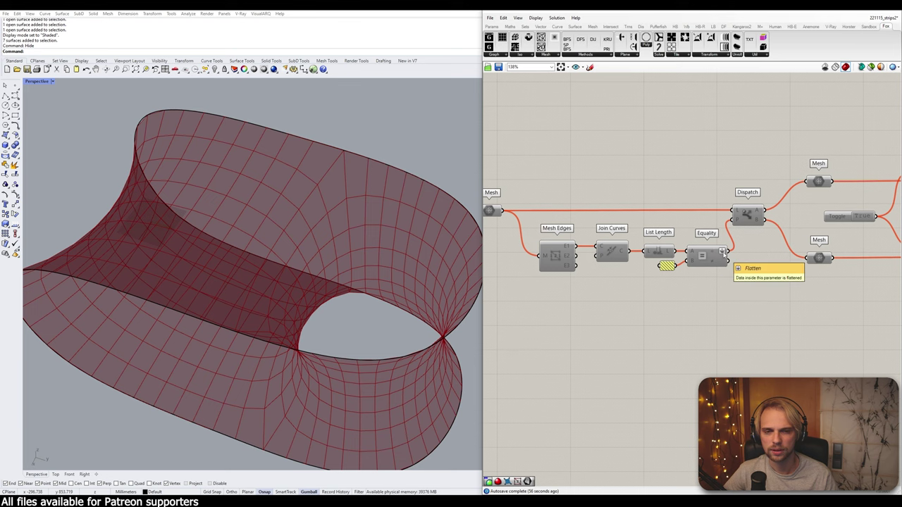
pyautogui.moveTo(805, 273); pyautogui.dragTo(600, 274, button='right')
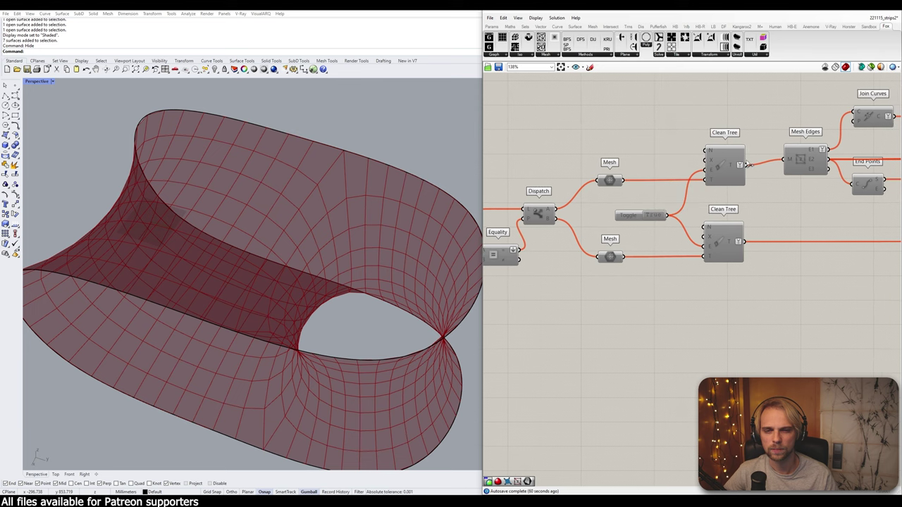
pyautogui.scroll(-6, 703, 279)
pyautogui.moveTo(687, 344); pyautogui.dragTo(640, 188, button='right')
pyautogui.scroll(7, 746, 328)
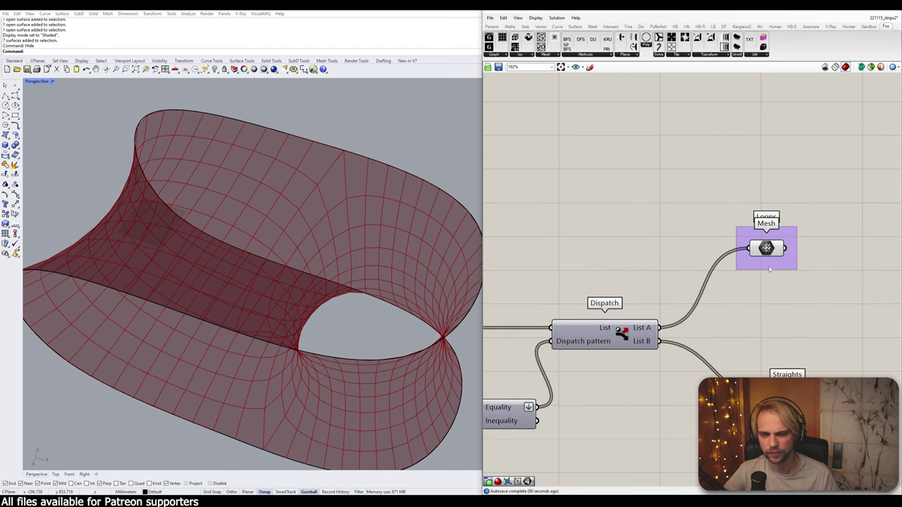
# - Shift the Straights group slightly so it sits more directly below the Loops group
pyautogui.scroll(-3, 743, 228)
pyautogui.moveTo(737, 263); pyautogui.dragTo(670, 216, button='right')
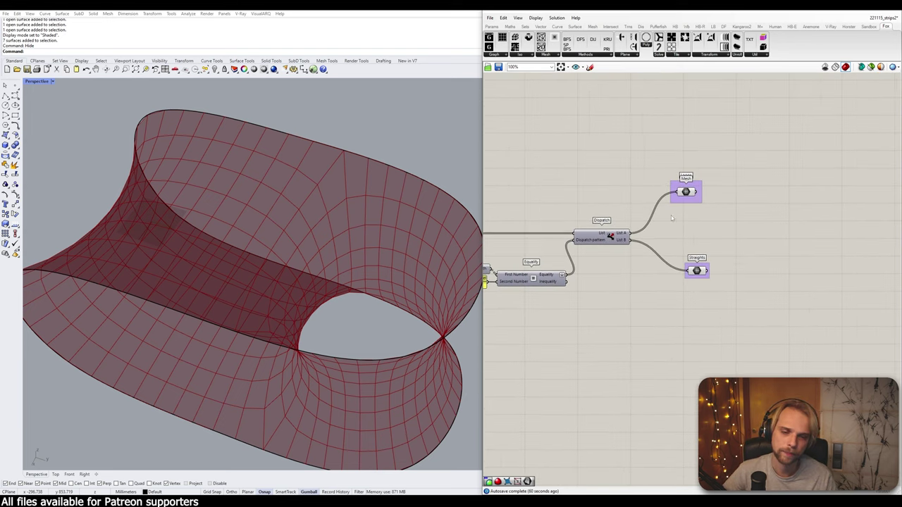
pyautogui.scroll(3, 692, 251)
pyautogui.moveTo(713, 295); pyautogui.dragTo(702, 308)
pyautogui.click(707, 230)
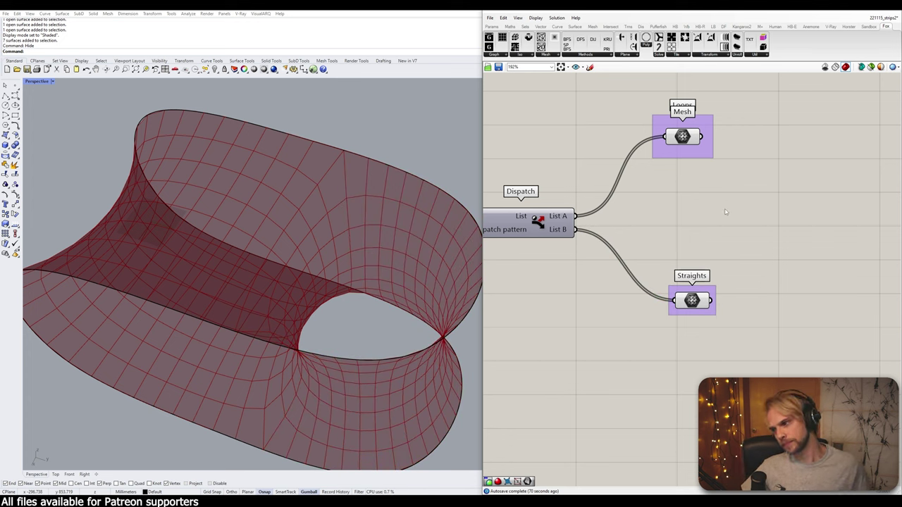
# - Select the Straights and Loops mesh parameters in turn to check which strips each one holds
pyautogui.moveTo(730, 126); pyautogui.dragTo(655, 189)
pyautogui.click(730, 234)
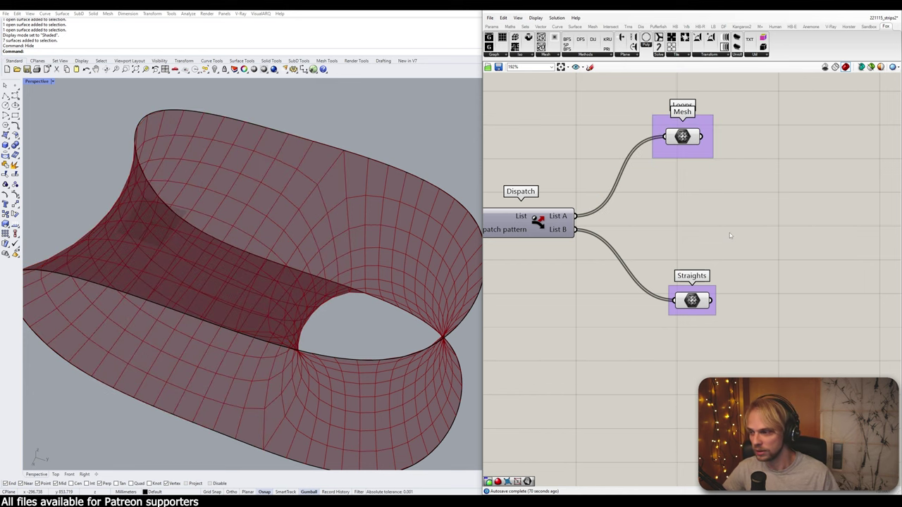
pyautogui.moveTo(720, 339); pyautogui.dragTo(641, 260)
pyautogui.click(697, 167)
pyautogui.click(685, 133)
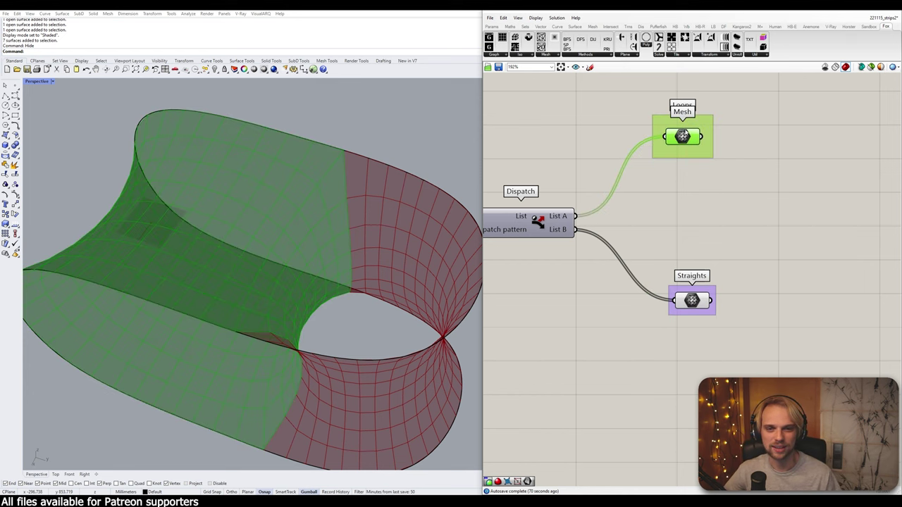
# - Compare the reference definition's direct path for straight strips into Merge with the longer component chain that handles the loops
pyautogui.scroll(-6, 685, 134)
pyautogui.moveTo(689, 160); pyautogui.dragTo(665, 359, button='right')
pyautogui.moveTo(666, 177); pyautogui.dragTo(666, 330, button='right')
pyautogui.scroll(3, 528, 215)
pyautogui.click(543, 202)
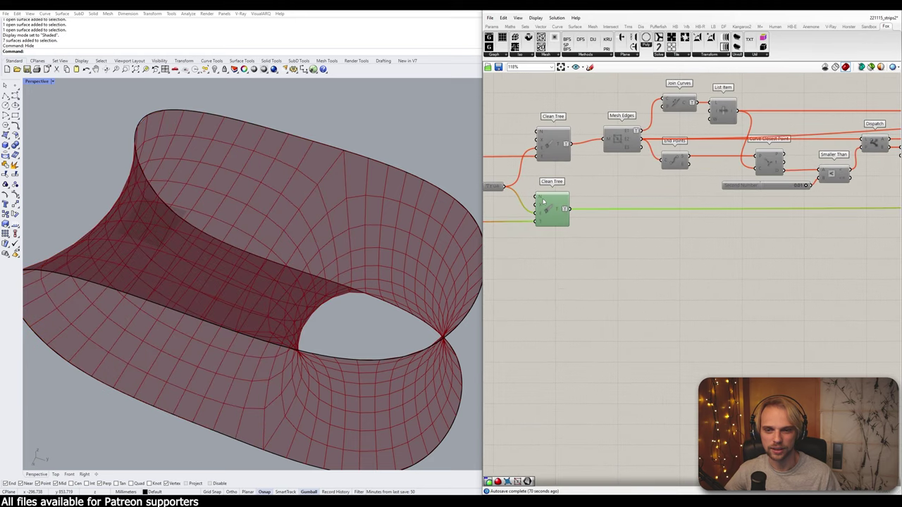
pyautogui.scroll(-3, 570, 206)
pyautogui.moveTo(598, 209); pyautogui.dragTo(703, 221, button='right')
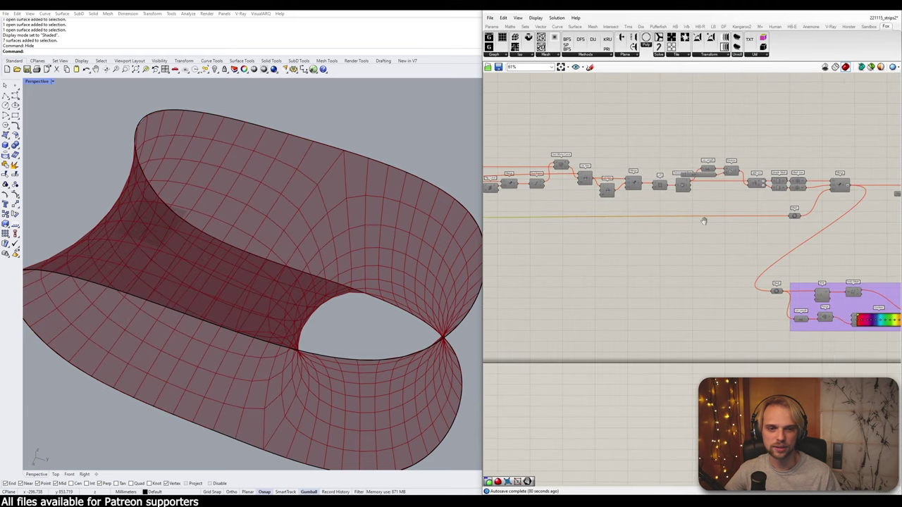
pyautogui.scroll(5, 789, 216)
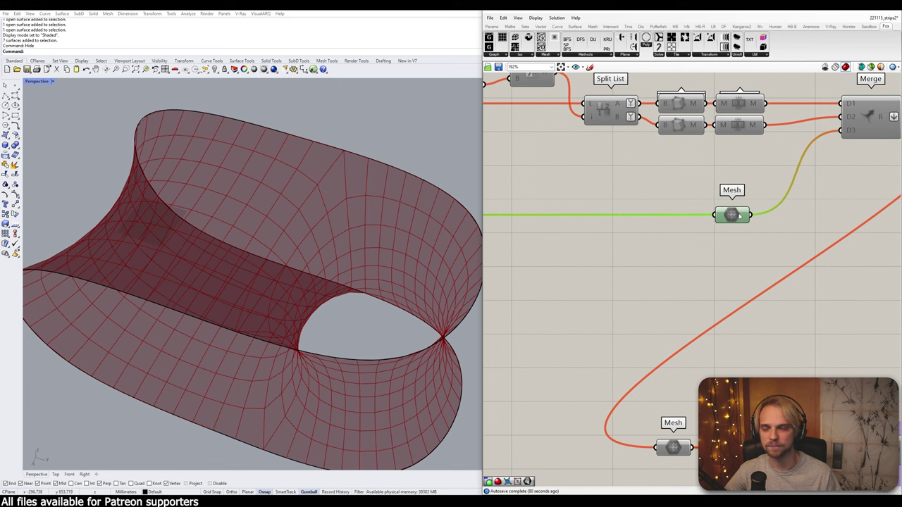
pyautogui.scroll(-4, 740, 216)
pyautogui.moveTo(598, 202); pyautogui.dragTo(761, 206, button='right')
pyautogui.scroll(-3, 762, 205)
pyautogui.scroll(2, 527, 202)
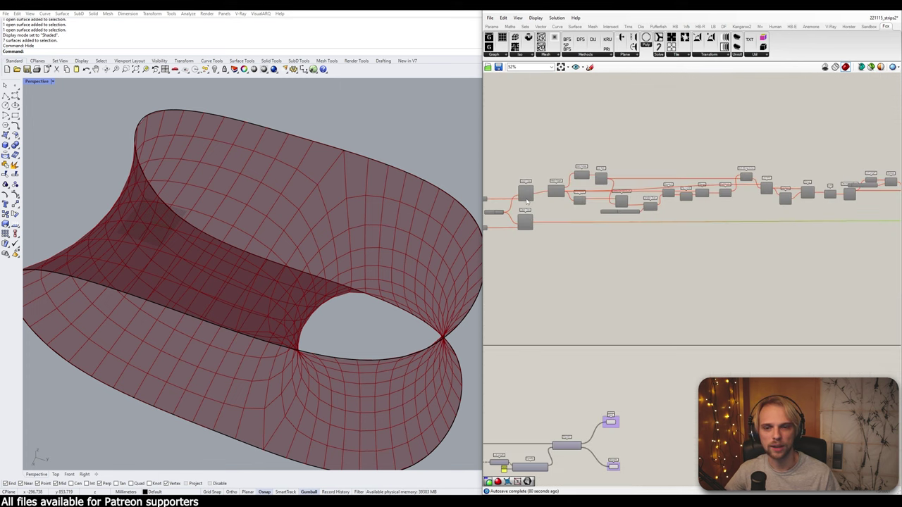
pyautogui.scroll(2, 526, 201)
pyautogui.moveTo(564, 124); pyautogui.dragTo(867, 230)
pyautogui.click(788, 212)
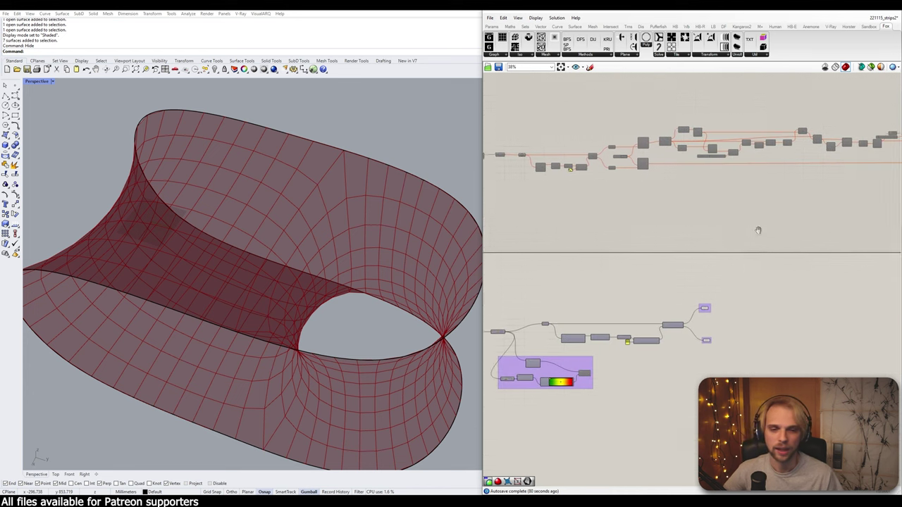
pyautogui.scroll(4, 498, 233)
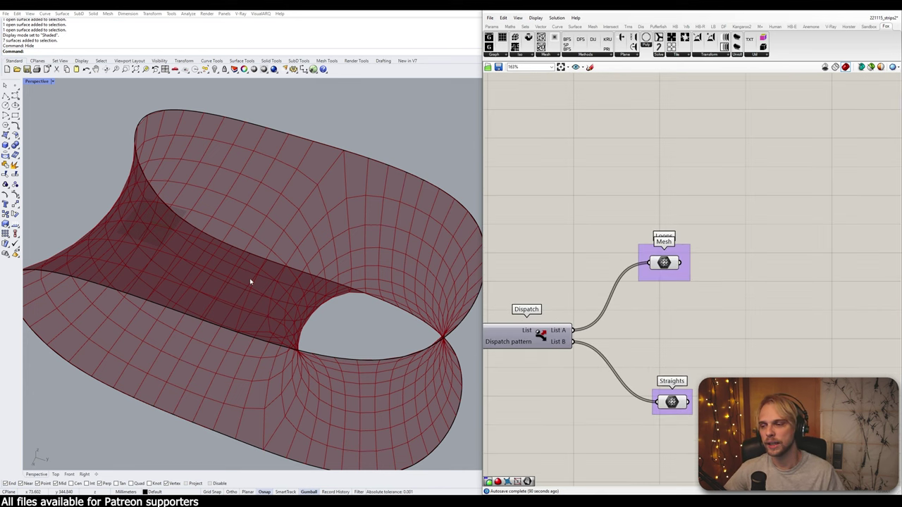
# - Sketch a closed loop strip in black above the Loops group, as two offset ovals joined by short cross lines
pyautogui.click(590, 67)
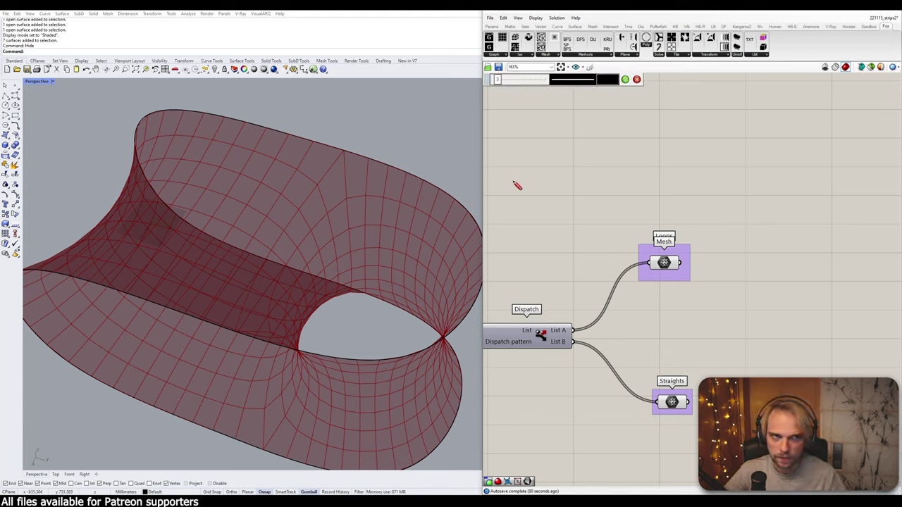
pyautogui.moveTo(517, 187)
pyautogui.mouseDown()
pyautogui.moveTo(537, 198)
pyautogui.moveTo(678, 197)
pyautogui.moveTo(638, 139)
pyautogui.moveTo(518, 142)
pyautogui.moveTo(517, 188)
pyautogui.mouseUp()
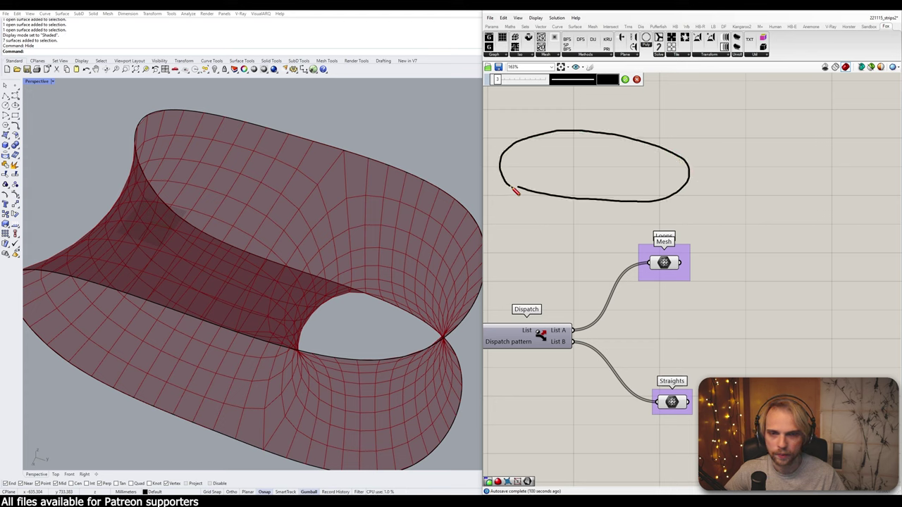
pyautogui.moveTo(585, 200)
pyautogui.mouseDown()
pyautogui.moveTo(585, 213)
pyautogui.moveTo(658, 213)
pyautogui.mouseUp()
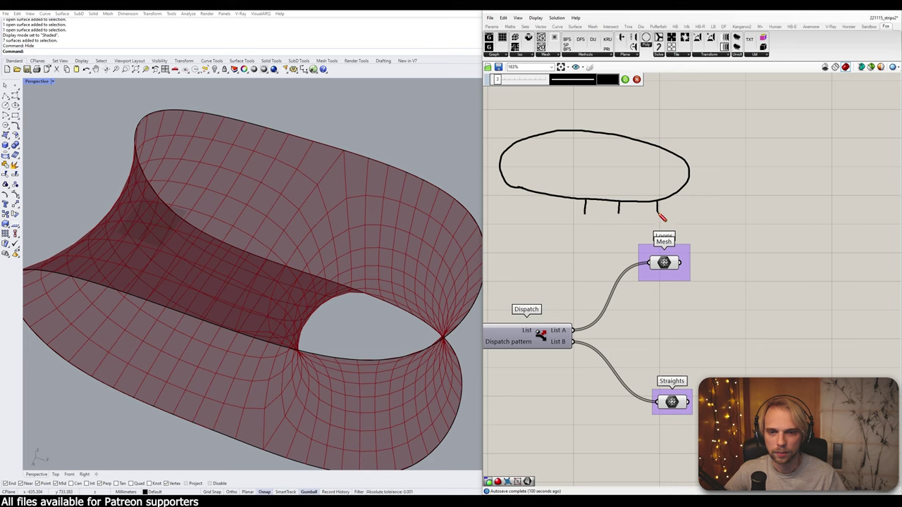
pyautogui.moveTo(556, 198); pyautogui.dragTo(556, 215)
pyautogui.moveTo(520, 188); pyautogui.dragTo(519, 205)
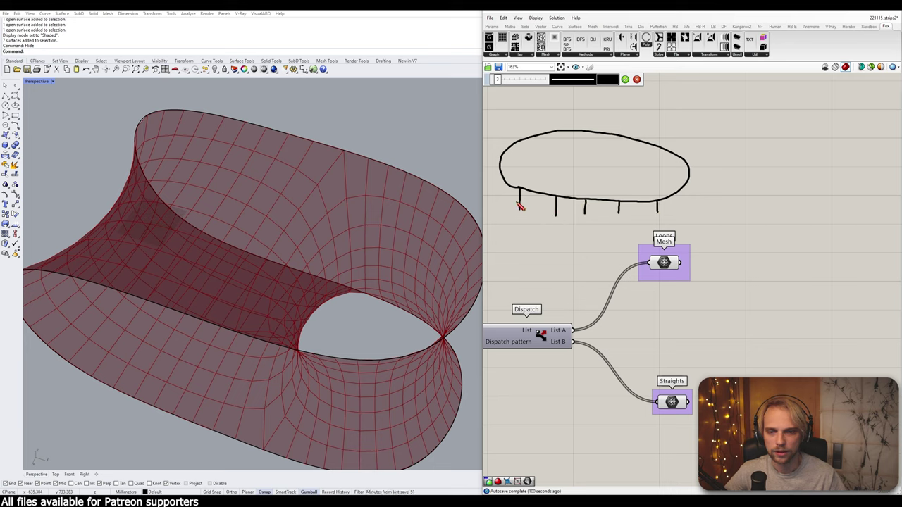
pyautogui.moveTo(519, 141); pyautogui.dragTo(519, 160)
pyautogui.moveTo(556, 131)
pyautogui.mouseDown()
pyautogui.moveTo(556, 150)
pyautogui.moveTo(661, 164)
pyautogui.moveTo(690, 200)
pyautogui.mouseUp()
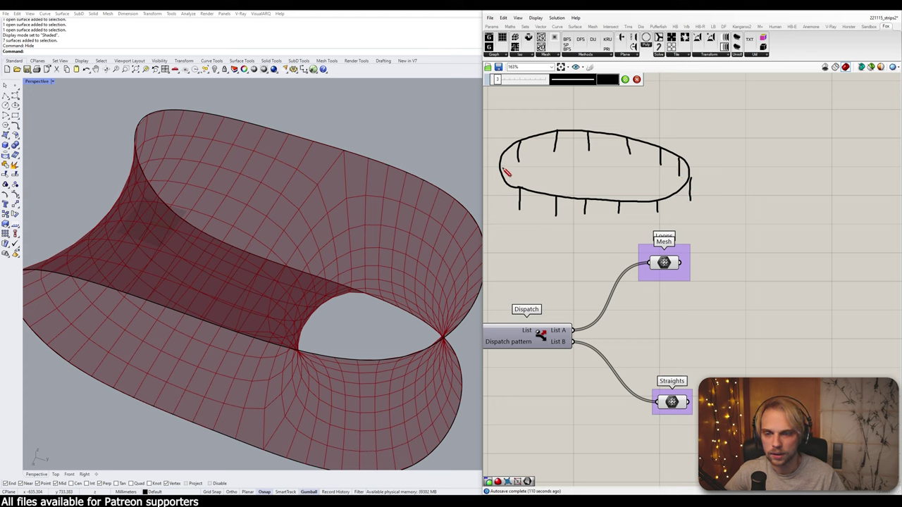
pyautogui.moveTo(504, 166)
pyautogui.mouseDown()
pyautogui.moveTo(503, 193)
pyautogui.moveTo(529, 213)
pyautogui.moveTo(657, 213)
pyautogui.moveTo(694, 204)
pyautogui.moveTo(691, 192)
pyautogui.moveTo(642, 162)
pyautogui.moveTo(591, 149)
pyautogui.moveTo(513, 162)
pyautogui.moveTo(513, 181)
pyautogui.mouseUp()
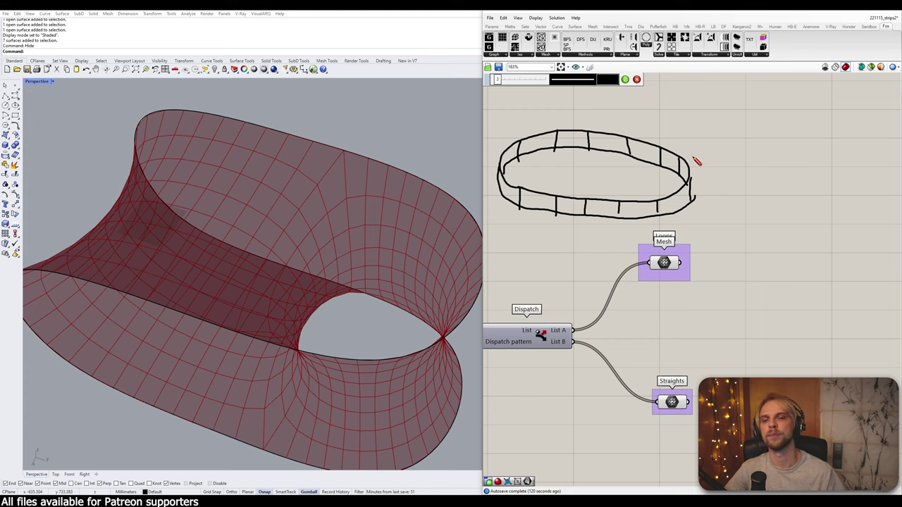
pyautogui.click(625, 79)
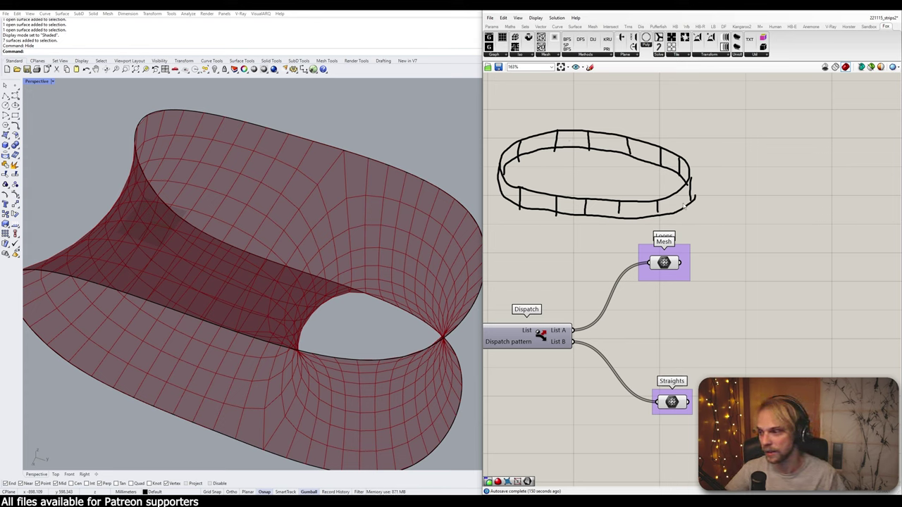
# - Select the Loops mesh parameter to check which strips of the model it holds
pyautogui.moveTo(632, 212); pyautogui.dragTo(676, 186, button='right')
pyautogui.scroll(1, 570, 141)
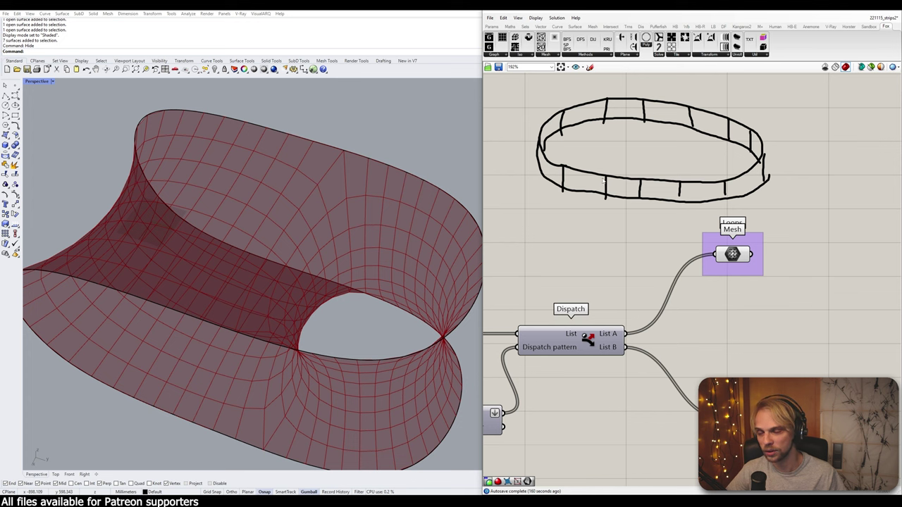
pyautogui.scroll(-3, 575, 164)
pyautogui.scroll(2, 648, 233)
pyautogui.click(624, 236)
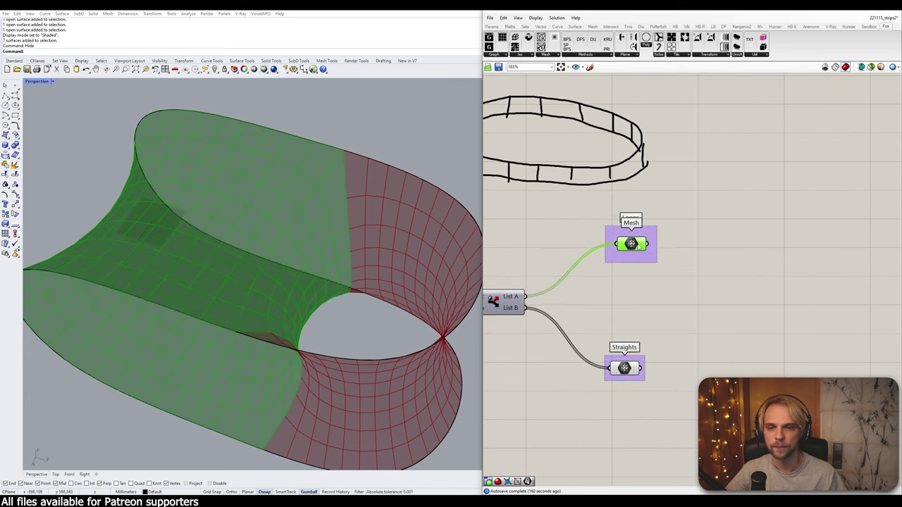
pyautogui.moveTo(631, 241); pyautogui.dragTo(723, 270, button='right')
pyautogui.click(594, 233)
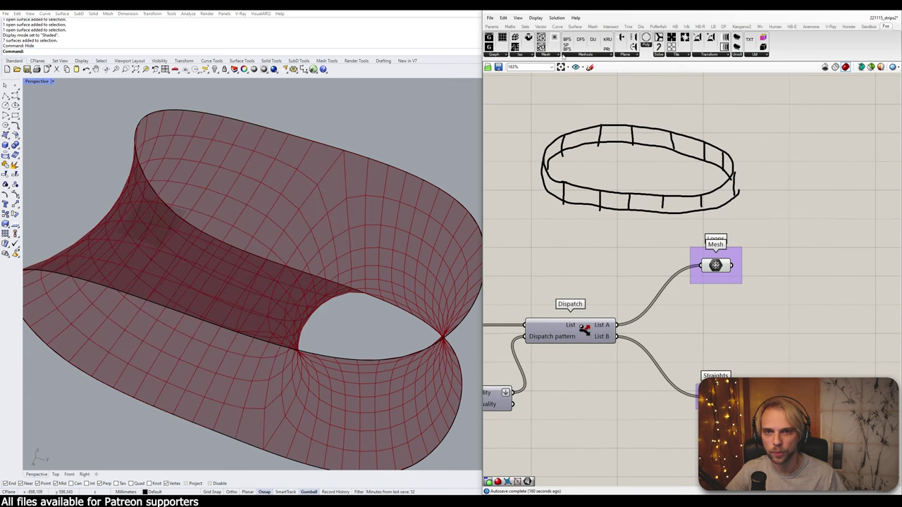
# - Trace one long edge of the sketched strip in red and add arrowheads showing its direction around the loop
pyautogui.click(590, 67)
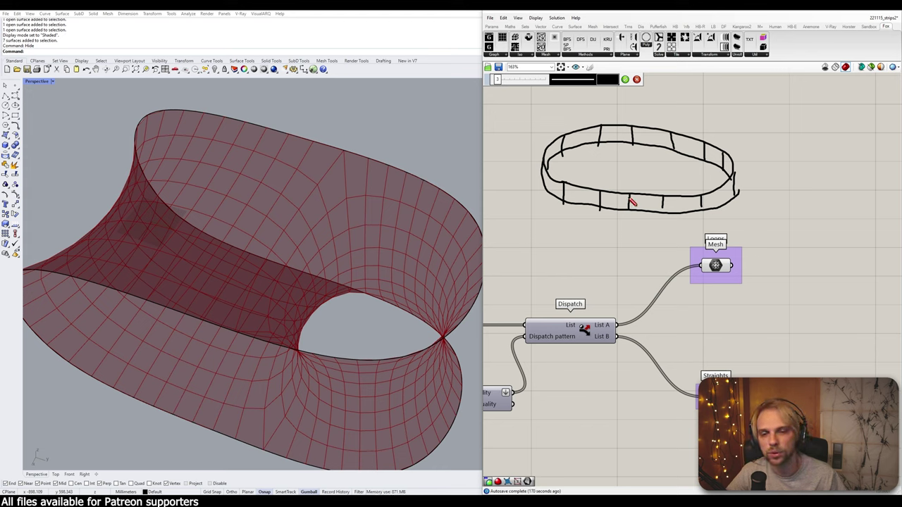
pyautogui.click(608, 84)
pyautogui.click(622, 114)
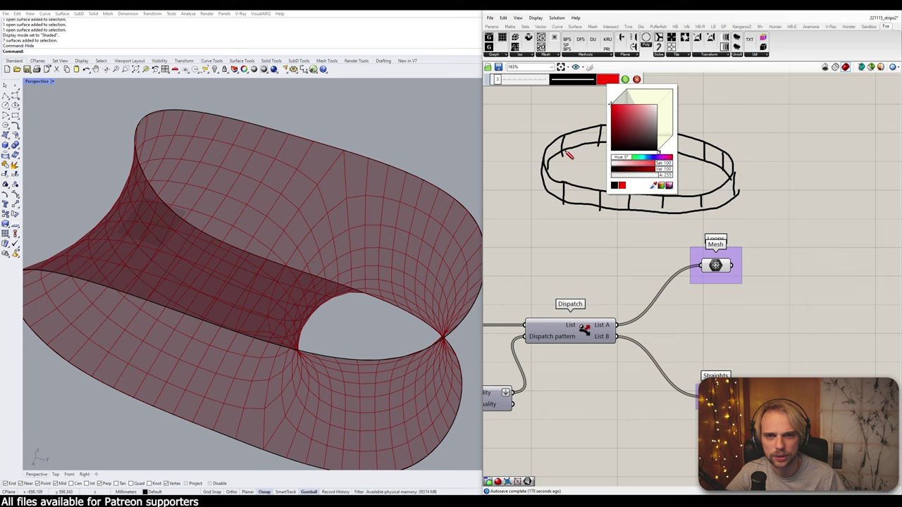
pyautogui.moveTo(552, 176)
pyautogui.mouseDown()
pyautogui.moveTo(638, 202)
pyautogui.moveTo(704, 197)
pyautogui.moveTo(735, 177)
pyautogui.moveTo(704, 145)
pyautogui.moveTo(629, 127)
pyautogui.moveTo(569, 133)
pyautogui.moveTo(548, 168)
pyautogui.mouseUp()
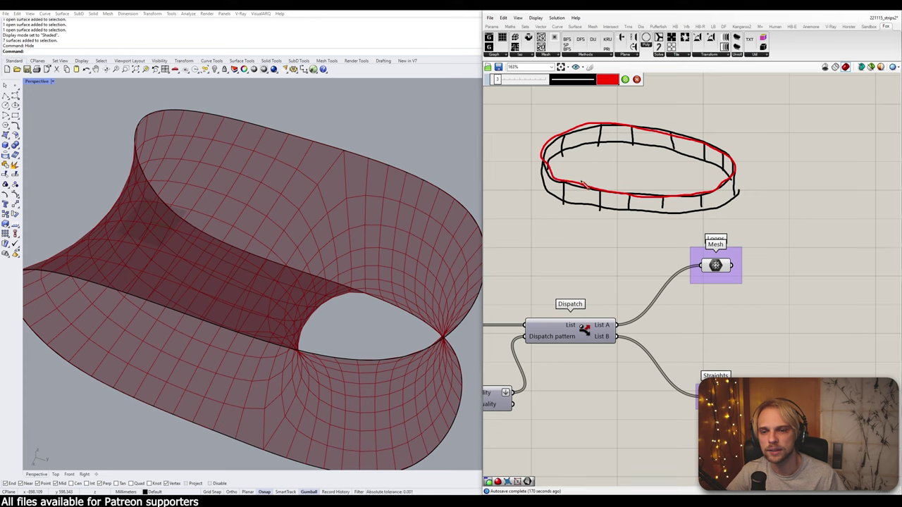
pyautogui.moveTo(672, 188); pyautogui.dragTo(686, 198)
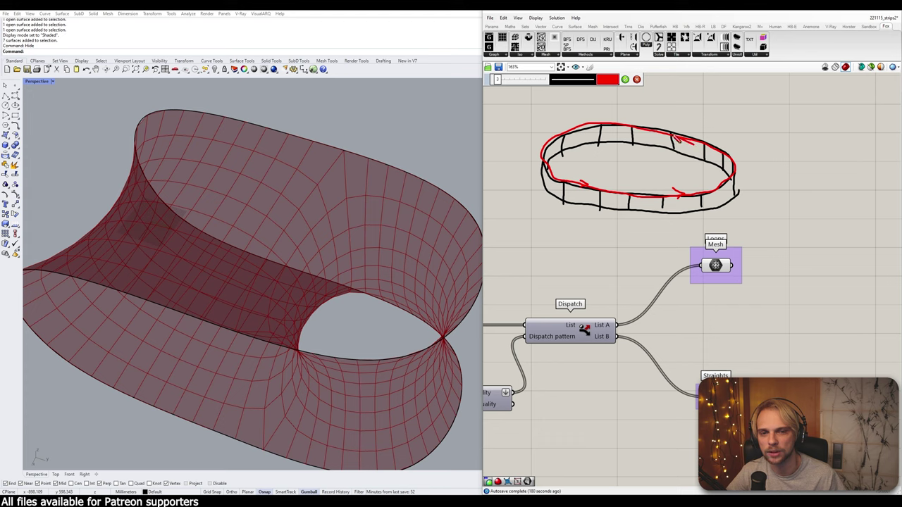
pyautogui.moveTo(625, 128)
pyautogui.mouseDown()
pyautogui.moveTo(610, 124)
pyautogui.moveTo(630, 121)
pyautogui.mouseUp()
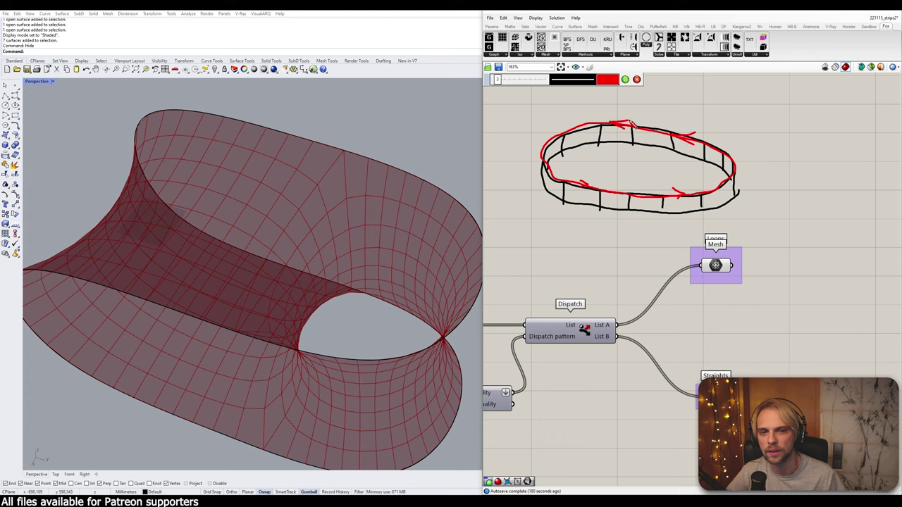
pyautogui.moveTo(558, 150); pyautogui.dragTo(539, 158)
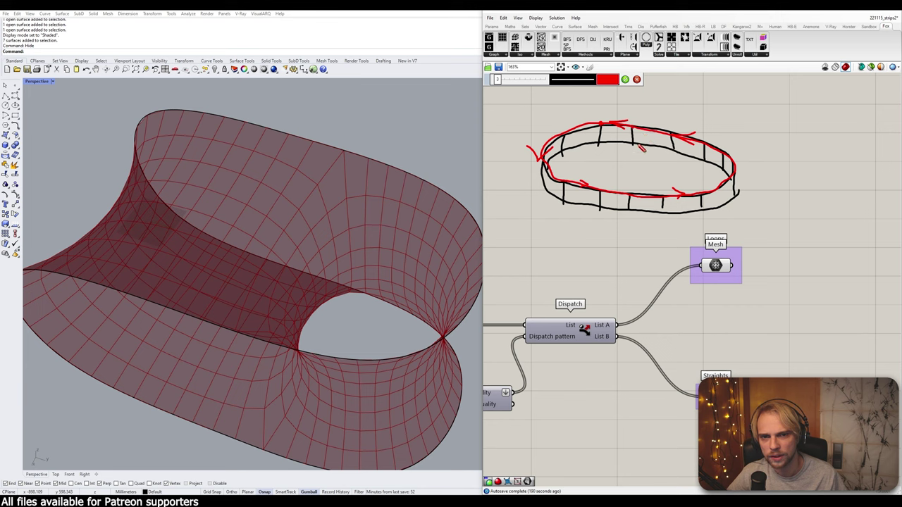
# - Switch the sketch colour to bright green and mark the short cross lines along the strip
pyautogui.click(608, 80)
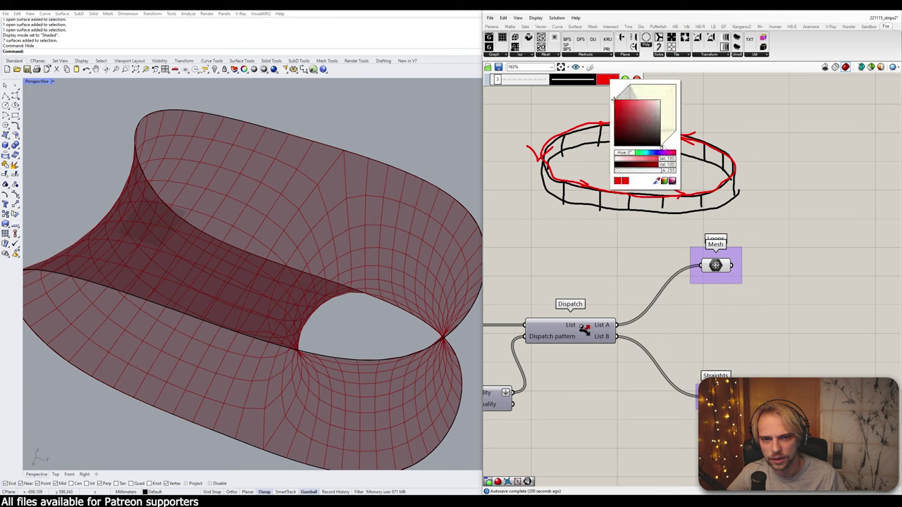
pyautogui.moveTo(661, 147)
pyautogui.mouseDown()
pyautogui.moveTo(670, 139)
pyautogui.moveTo(659, 149)
pyautogui.mouseUp()
pyautogui.click(626, 79)
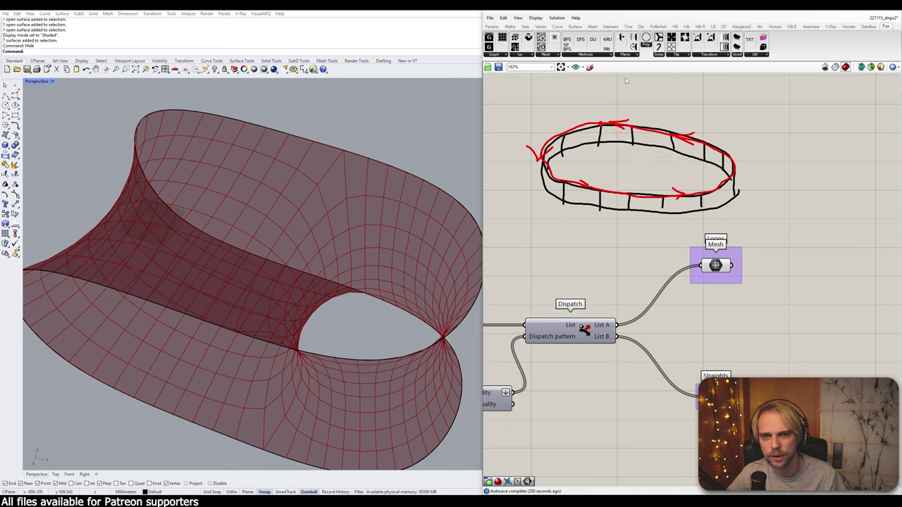
pyautogui.click(590, 68)
pyautogui.click(612, 80)
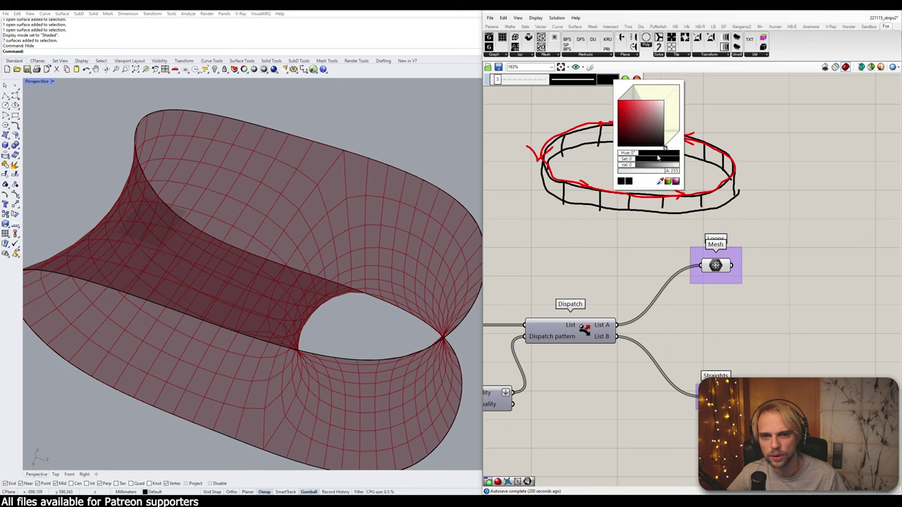
pyautogui.click(659, 123)
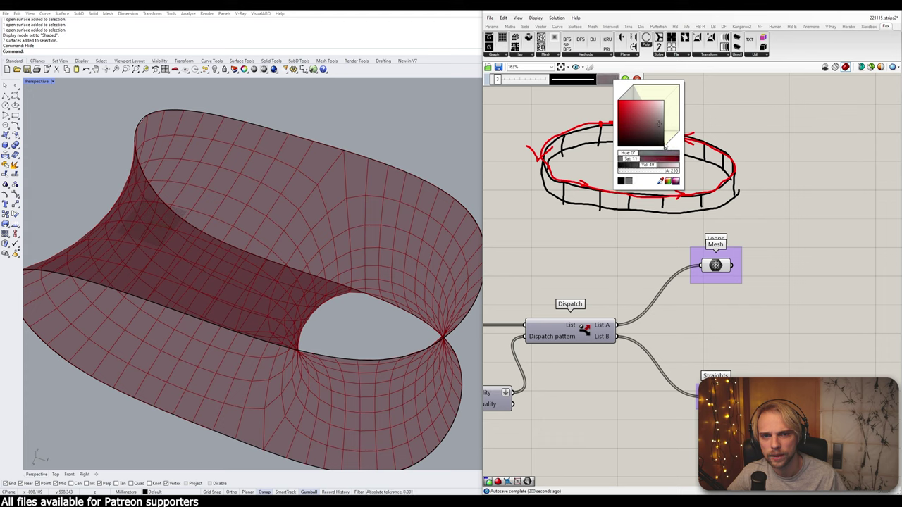
pyautogui.moveTo(664, 148)
pyautogui.mouseDown()
pyautogui.moveTo(674, 141)
pyautogui.moveTo(602, 70)
pyautogui.mouseUp()
pyautogui.click(548, 114)
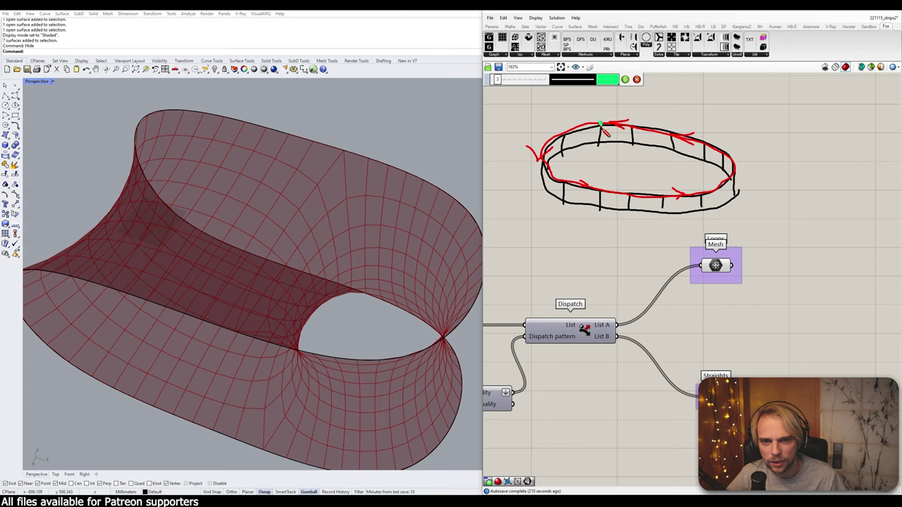
pyautogui.moveTo(603, 137); pyautogui.dragTo(563, 150)
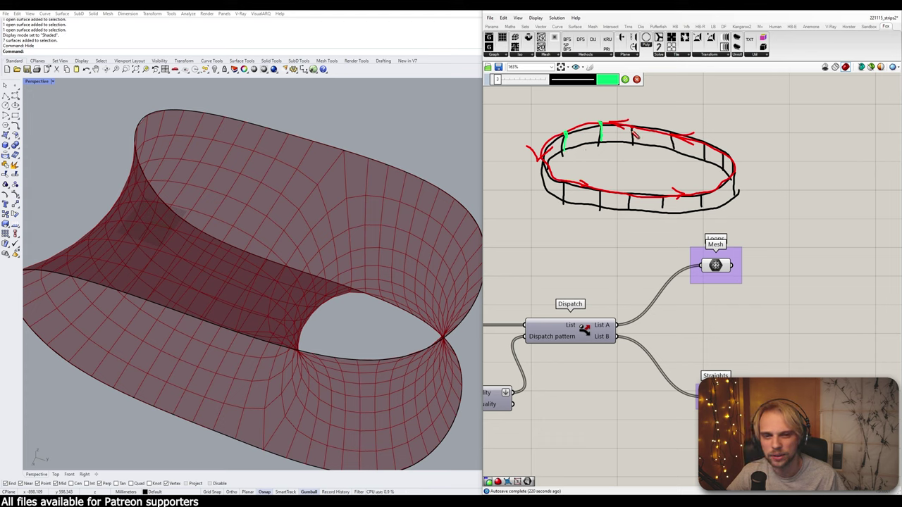
pyautogui.moveTo(633, 129); pyautogui.dragTo(634, 146)
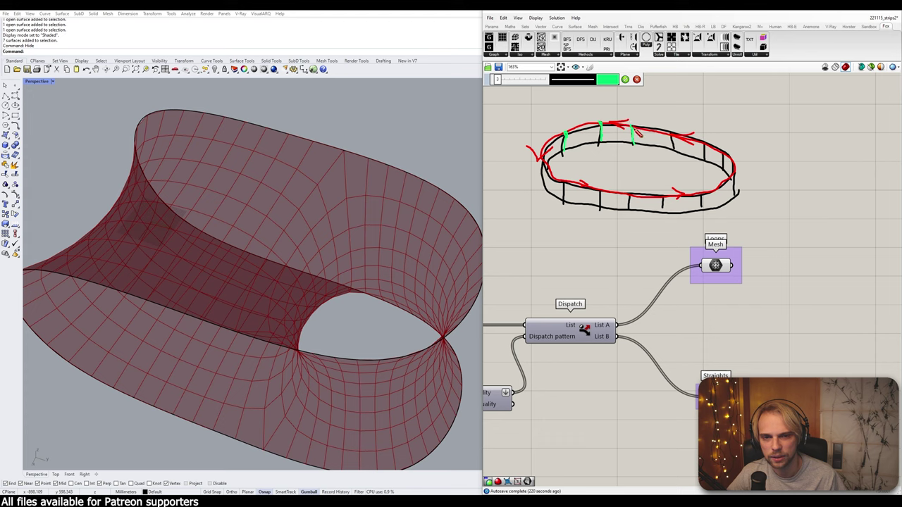
pyautogui.moveTo(672, 136); pyautogui.dragTo(675, 152)
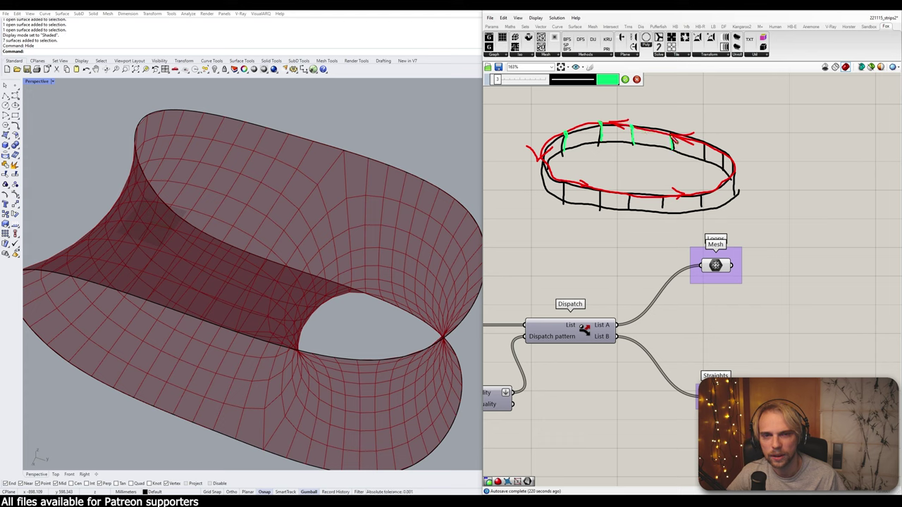
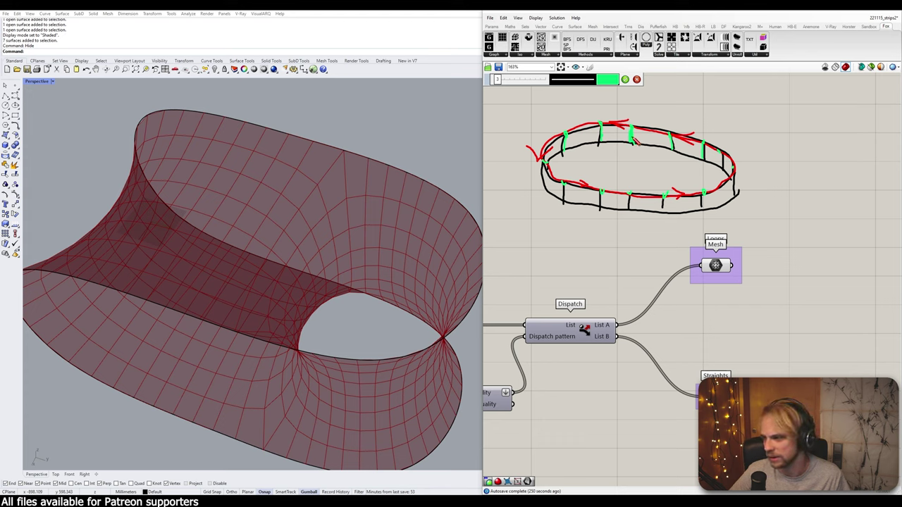
# - Mark two opposite cross lines in green as cuts and trace the two half-strips between them with arrows
pyautogui.moveTo(629, 196); pyautogui.dragTo(631, 211)
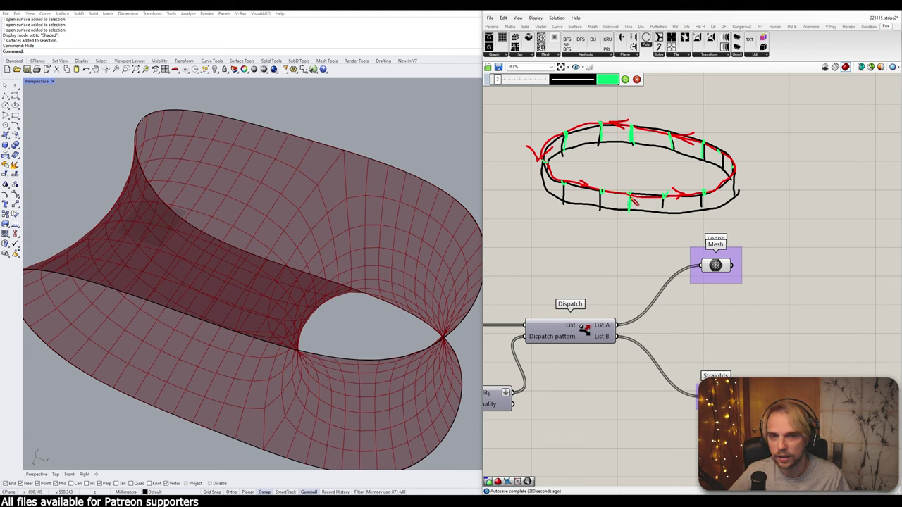
pyautogui.moveTo(619, 138)
pyautogui.mouseDown()
pyautogui.moveTo(579, 148)
pyautogui.moveTo(588, 197)
pyautogui.moveTo(616, 205)
pyautogui.mouseUp()
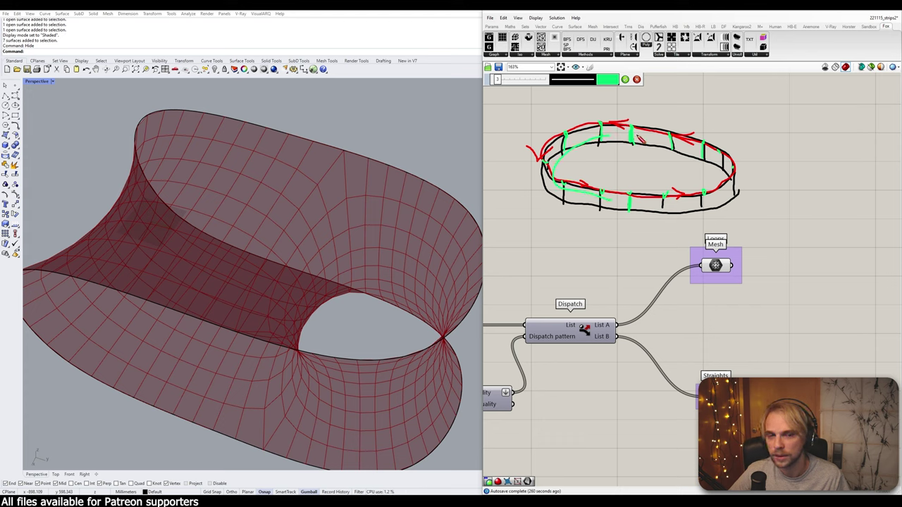
pyautogui.moveTo(645, 212)
pyautogui.mouseDown()
pyautogui.moveTo(670, 217)
pyautogui.moveTo(733, 185)
pyautogui.moveTo(644, 148)
pyautogui.mouseUp()
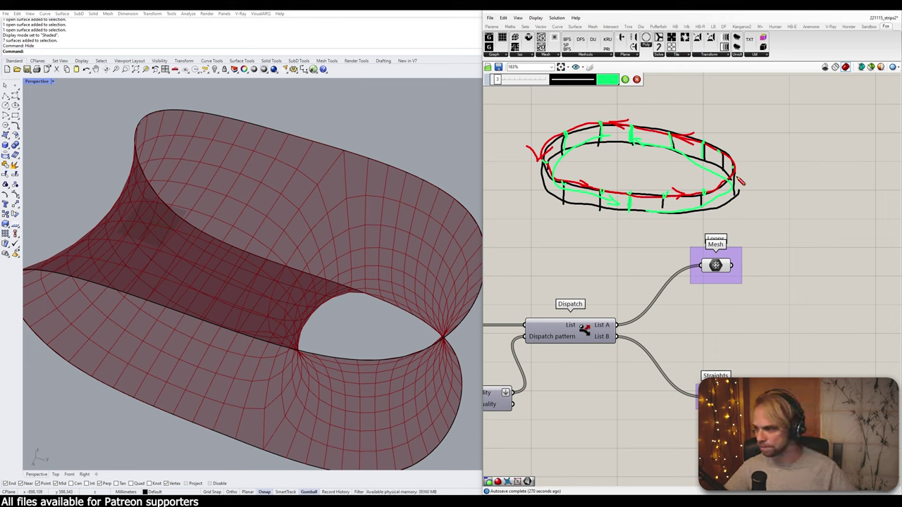
pyautogui.click(624, 80)
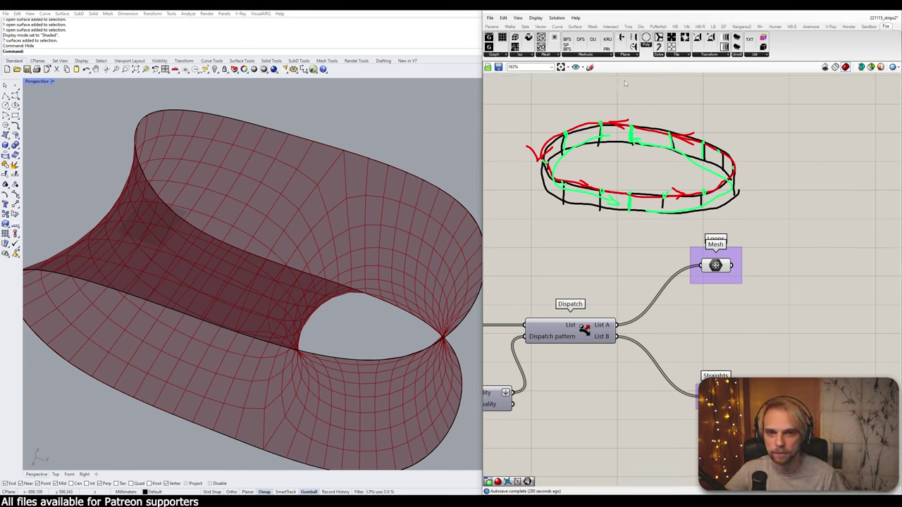
pyautogui.moveTo(754, 219); pyautogui.dragTo(501, 118)
pyautogui.click(754, 213)
# - Add a Mesh Edges component beside the Loops group and connect the Loops mesh to its Mesh input
pyautogui.moveTo(741, 225); pyautogui.dragTo(647, 207, button='right')
pyautogui.doubleClick(730, 256)
pyautogui.write('curves')
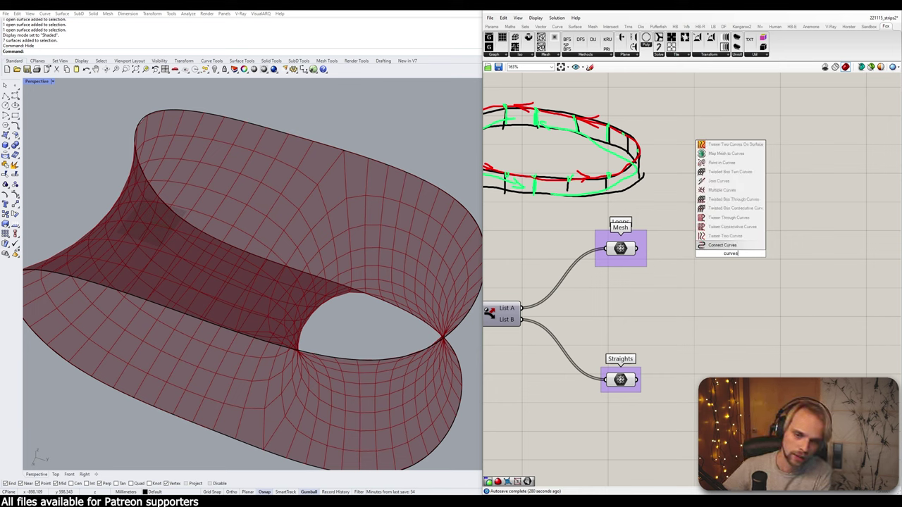
pyautogui.press('BackSpace')
pyautogui.press('BackSpace')
pyautogui.press('BackSpace')
pyautogui.press('BackSpace')
pyautogui.press('BackSpace')
pyautogui.press('BackSpace')
pyautogui.write('mesh')
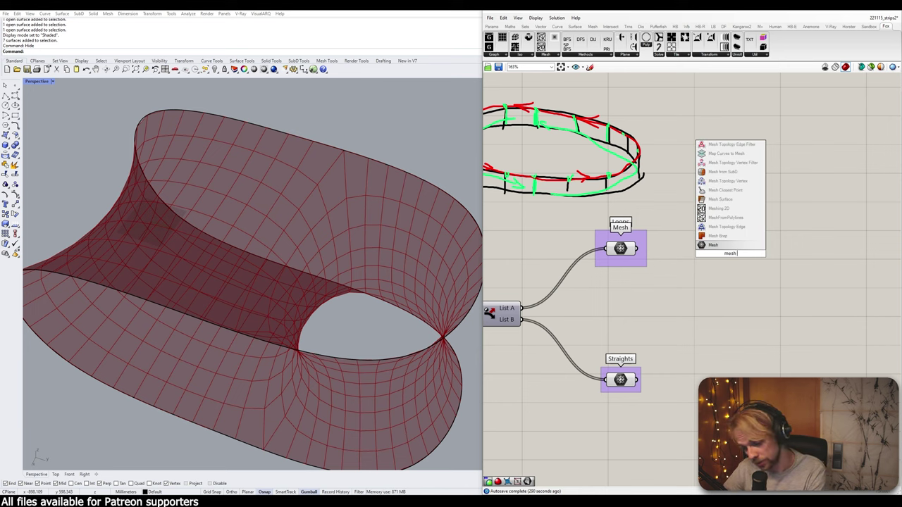
pyautogui.write(' edge')
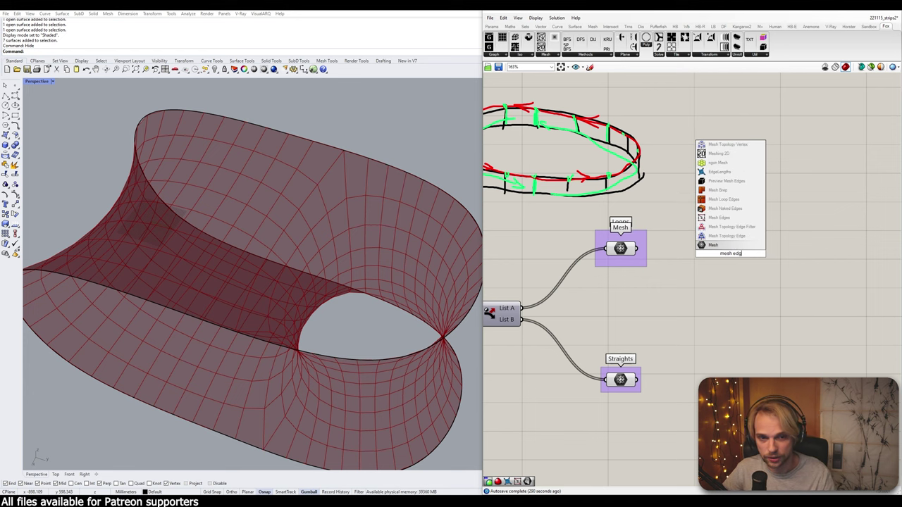
pyautogui.click(731, 222)
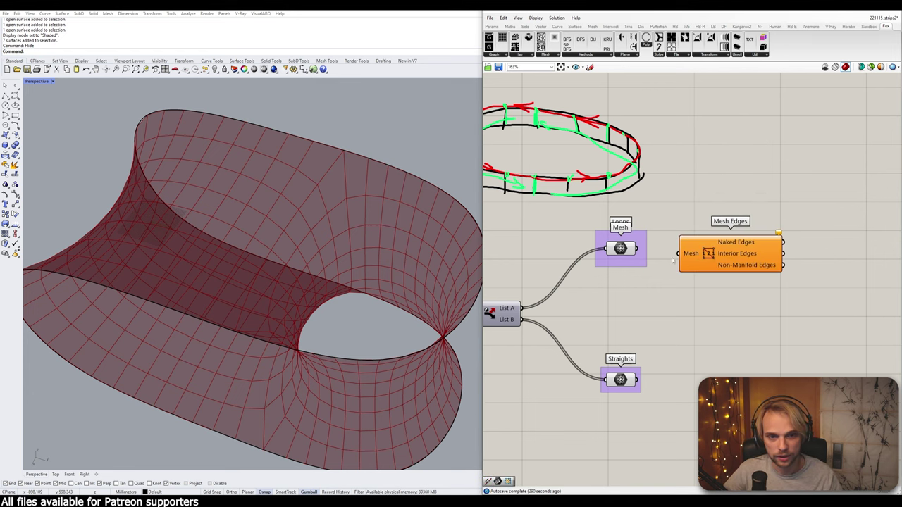
pyautogui.moveTo(646, 252); pyautogui.dragTo(679, 254)
pyautogui.moveTo(708, 255); pyautogui.dragTo(749, 237)
# - Add a Join Curves component beside Mesh Edges and connect the Naked Edges output to its Curves input
pyautogui.moveTo(846, 236); pyautogui.dragTo(759, 253, button='right')
pyautogui.doubleClick(799, 252)
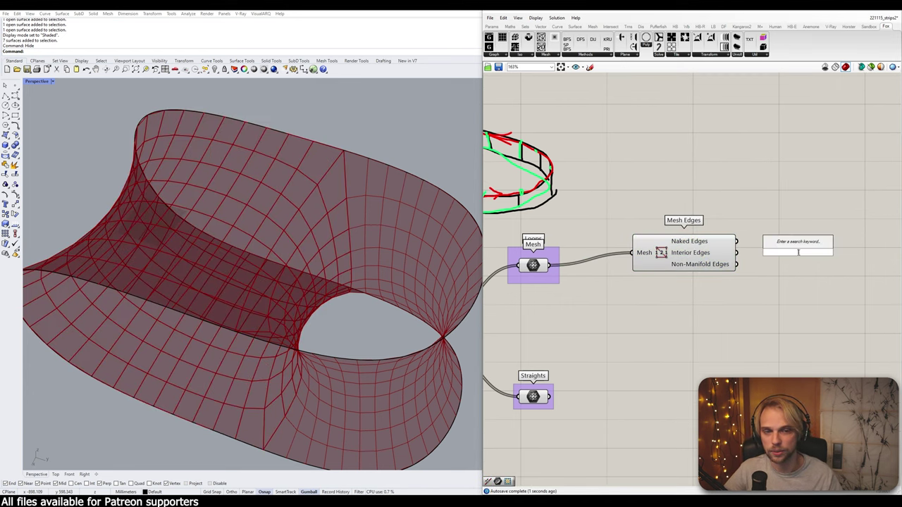
pyautogui.write('join')
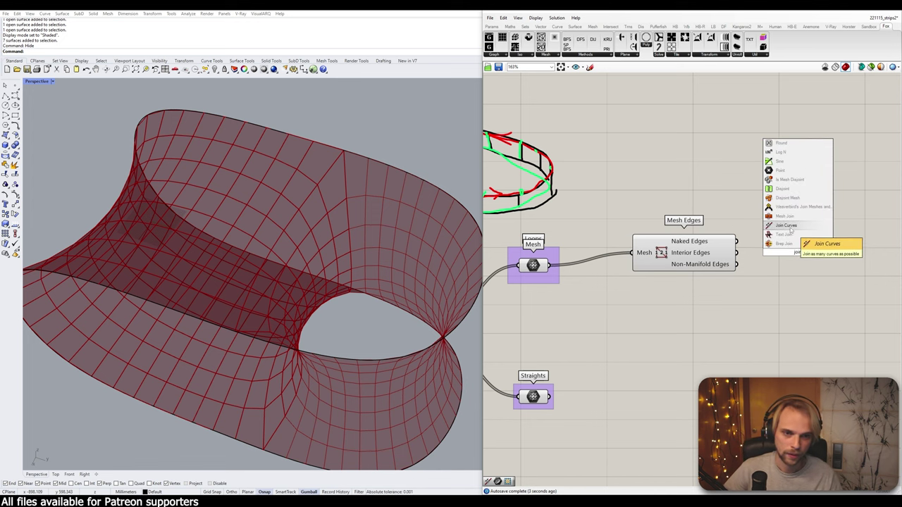
pyautogui.click(788, 227)
pyautogui.moveTo(737, 241)
pyautogui.mouseDown()
pyautogui.moveTo(766, 247)
pyautogui.moveTo(737, 241)
pyautogui.mouseUp()
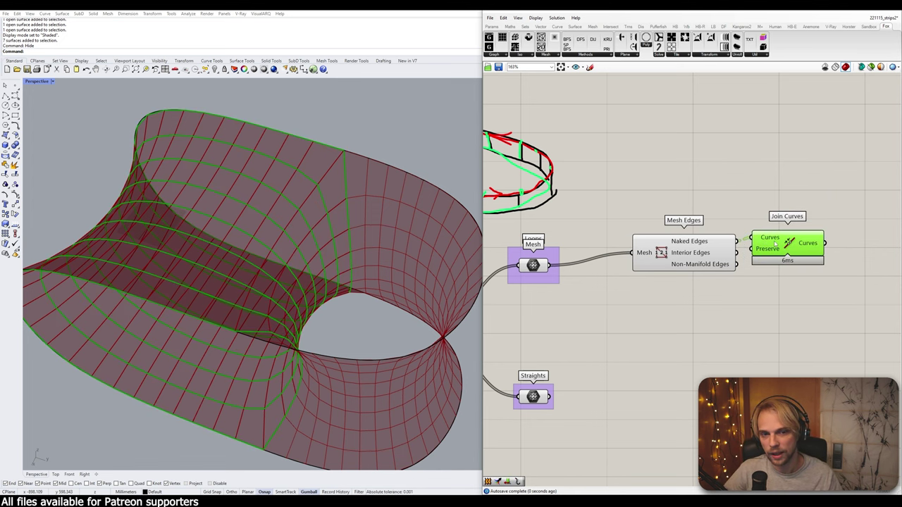
pyautogui.moveTo(780, 246); pyautogui.dragTo(742, 209, button='right')
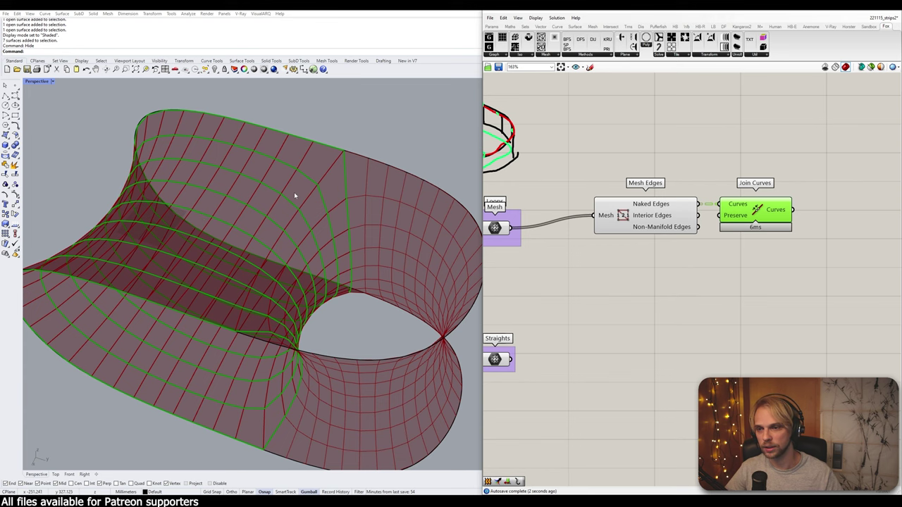
pyautogui.moveTo(229, 261); pyautogui.dragTo(374, 245, button='right')
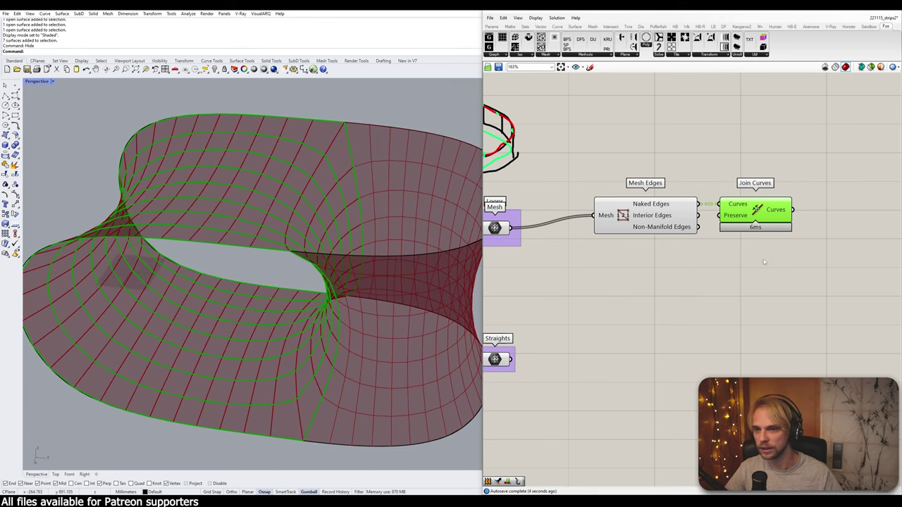
# - Add a List Item component after Join Curves and connect the joined Curves output to its List input
pyautogui.moveTo(765, 263); pyautogui.dragTo(732, 293, button='right')
pyautogui.doubleClick(820, 279)
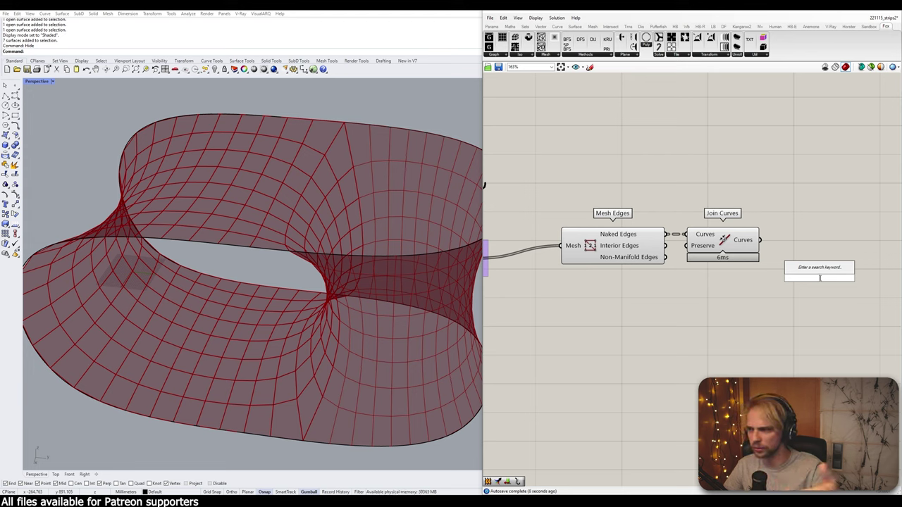
pyautogui.write('list item')
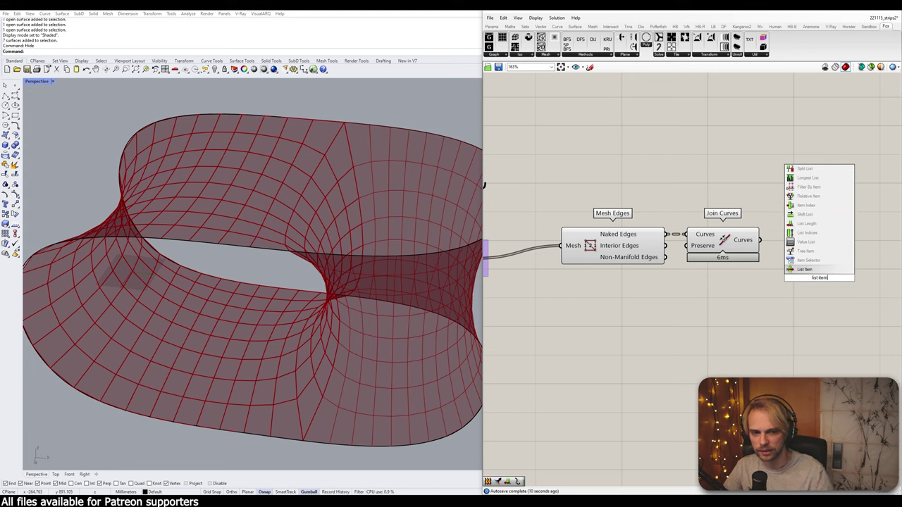
pyautogui.press('Return')
pyautogui.scroll(-2, 821, 277)
pyautogui.moveTo(822, 277); pyautogui.dragTo(876, 288, button='right')
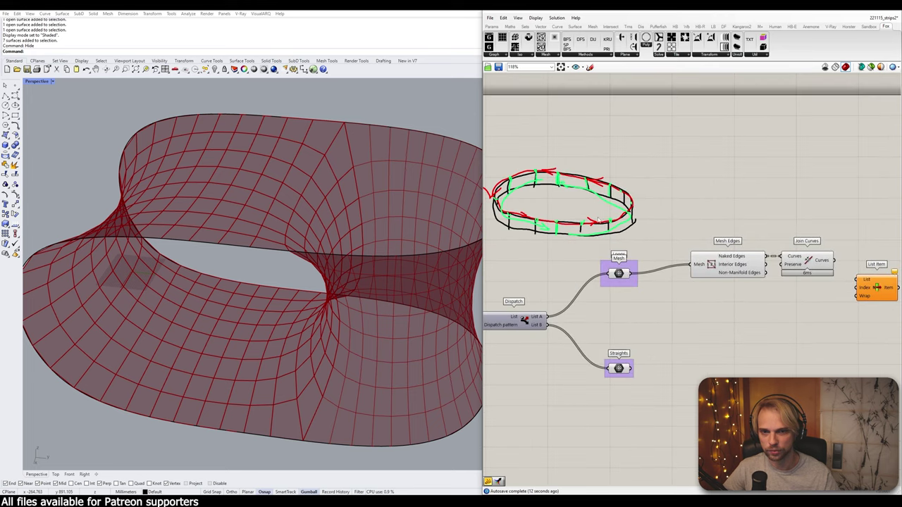
pyautogui.scroll(1, 505, 205)
pyautogui.scroll(-1, 709, 240)
pyautogui.moveTo(709, 240); pyautogui.dragTo(560, 208, button='right')
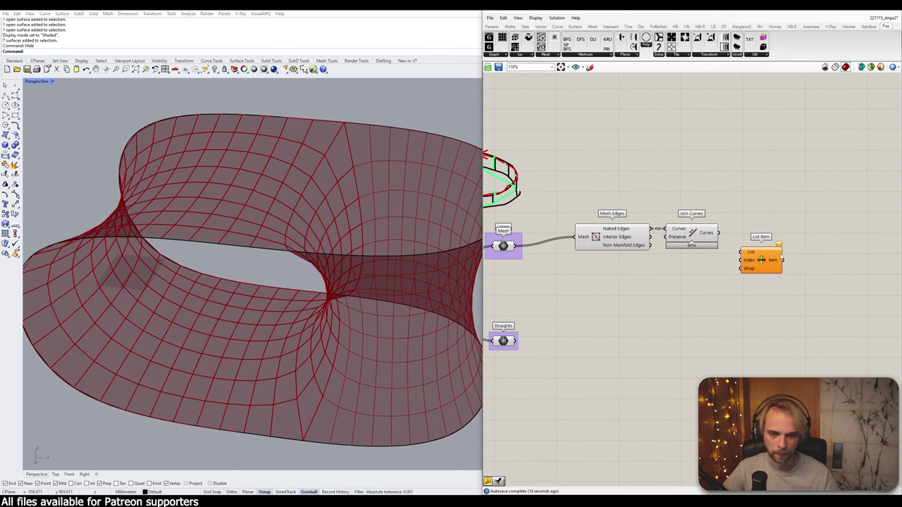
pyautogui.scroll(3, 806, 257)
pyautogui.moveTo(658, 218); pyautogui.dragTo(695, 247)
pyautogui.moveTo(704, 251); pyautogui.dragTo(692, 219)
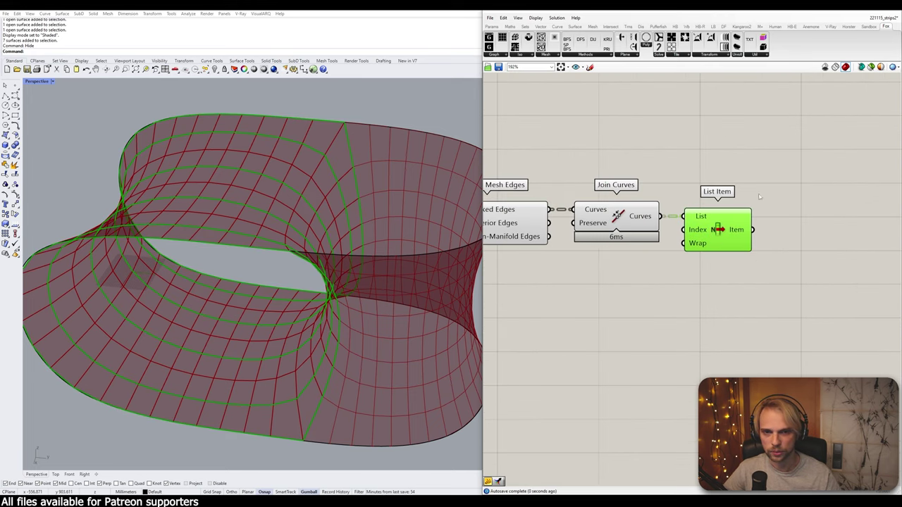
# - Hide the previews of Mesh Edges and Join Curves, and move Join Curves and List Item above the Mesh Edges level
pyautogui.scroll(-2, 704, 232)
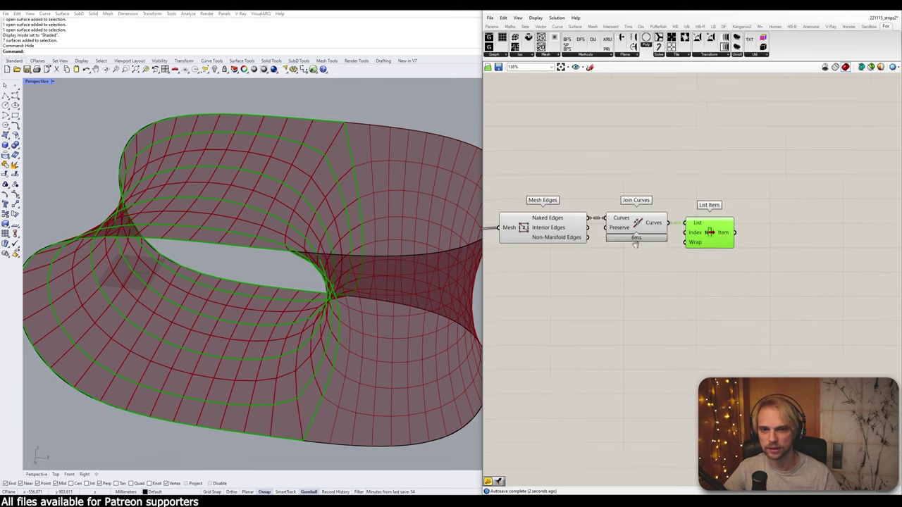
pyautogui.moveTo(627, 271); pyautogui.dragTo(732, 276, button='right')
pyautogui.moveTo(732, 276); pyautogui.dragTo(584, 209)
pyautogui.middleClick(624, 219)
pyautogui.click(646, 198)
pyautogui.click(685, 194)
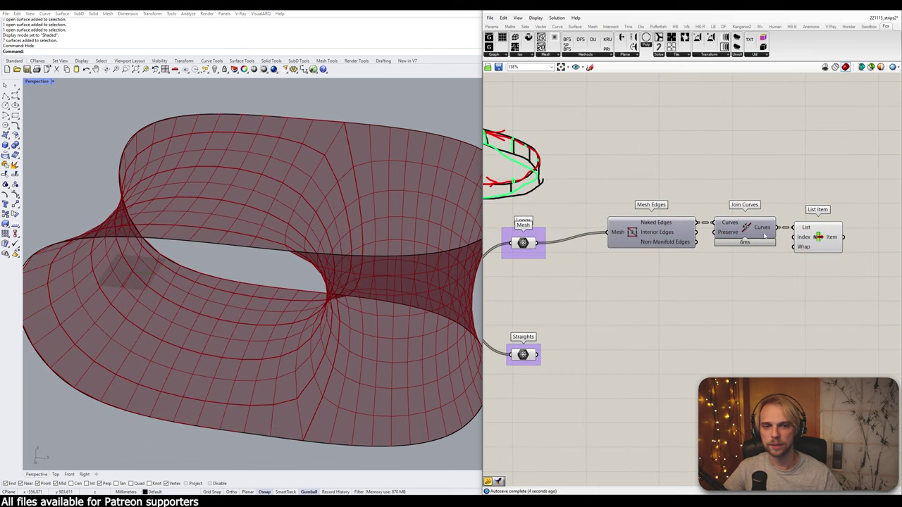
pyautogui.moveTo(835, 273); pyautogui.dragTo(779, 176)
pyautogui.click(784, 237)
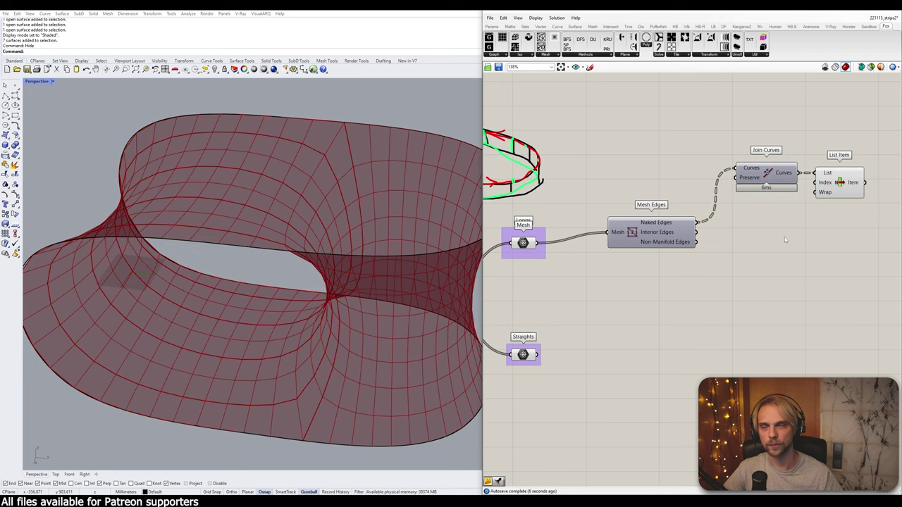
# - Highlight the List Item output in the viewport and examine which boundary curve it picks from each loop strip
pyautogui.moveTo(786, 234); pyautogui.dragTo(740, 248, button='right')
pyautogui.click(775, 195)
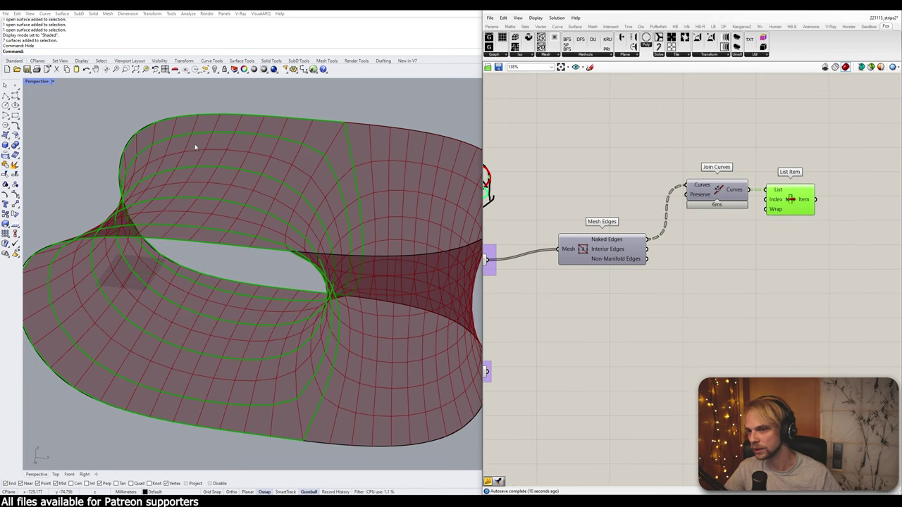
pyautogui.click(698, 247)
pyautogui.click(790, 203)
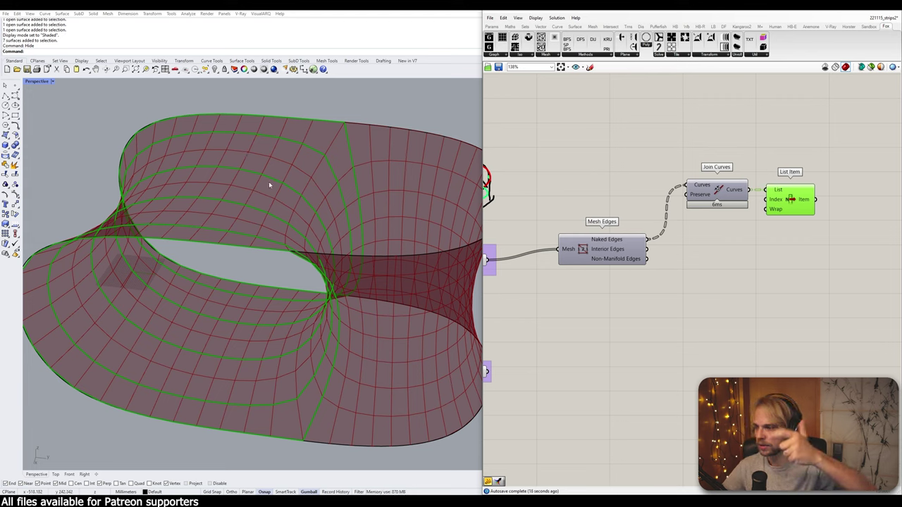
pyautogui.click(659, 273)
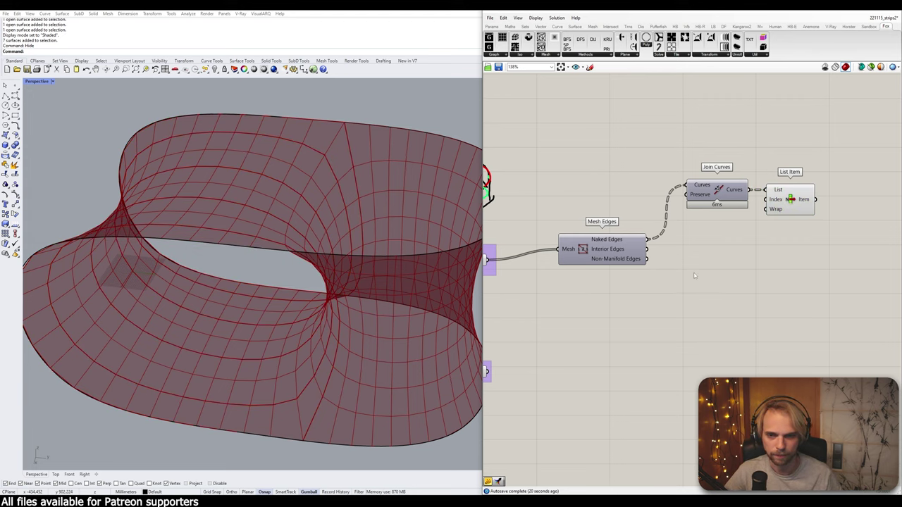
pyautogui.doubleClick(694, 272)
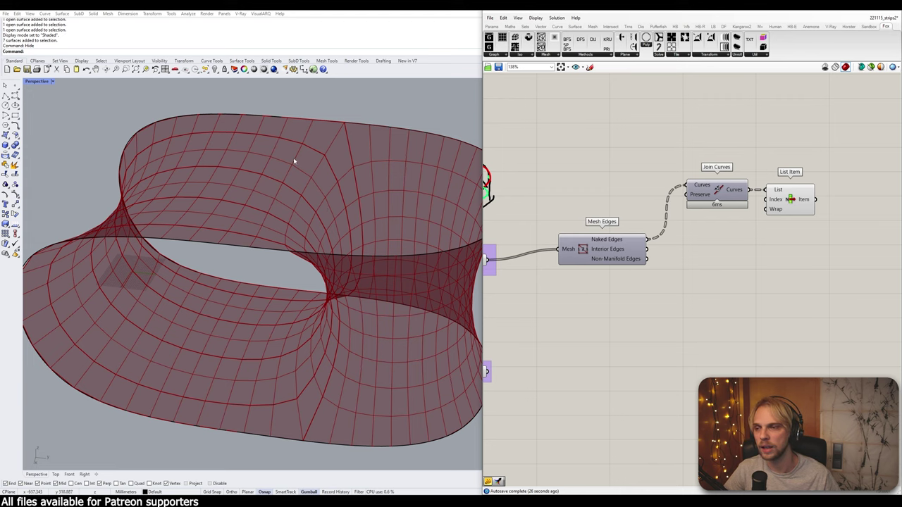
pyautogui.scroll(-5, 364, 266)
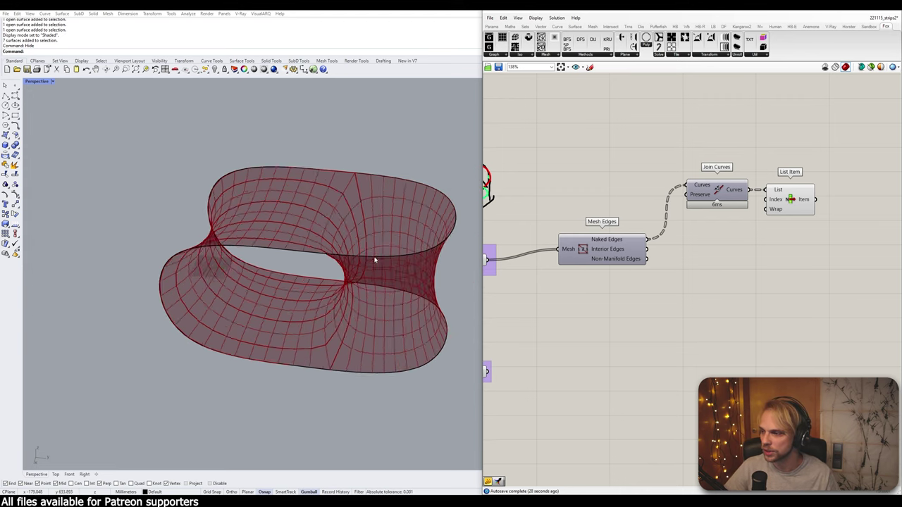
# - Examine the disabled reference definition on the canvas, from Mesh Edges and End Points through Curve Closest Point to Sort Along Curve
pyautogui.moveTo(631, 130); pyautogui.dragTo(665, 312, button='right')
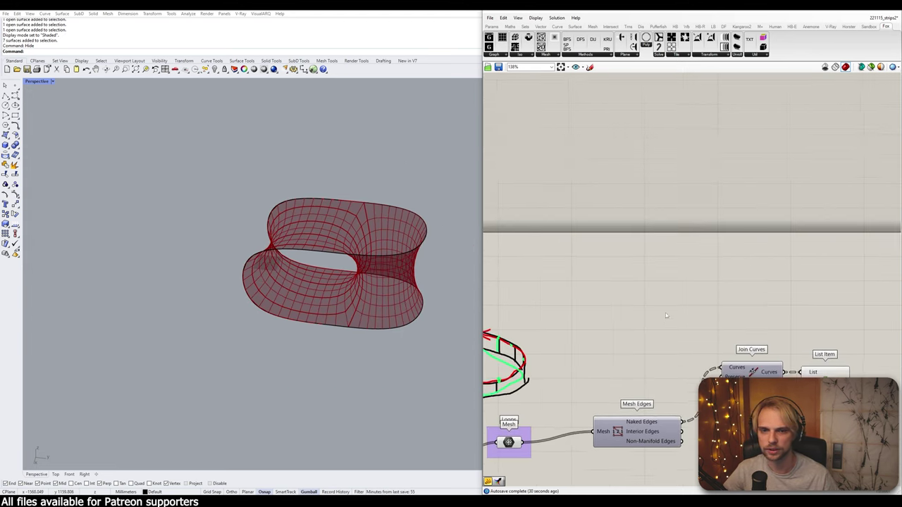
pyautogui.scroll(-6, 665, 312)
pyautogui.moveTo(735, 220); pyautogui.dragTo(713, 300, button='right')
pyautogui.scroll(5, 644, 205)
pyautogui.moveTo(575, 254); pyautogui.dragTo(708, 244, button='right')
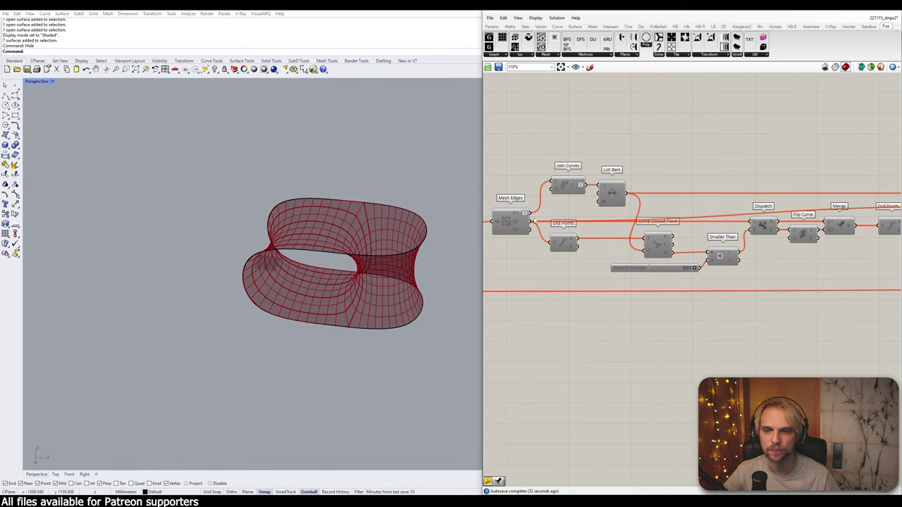
pyautogui.scroll(-1, 584, 262)
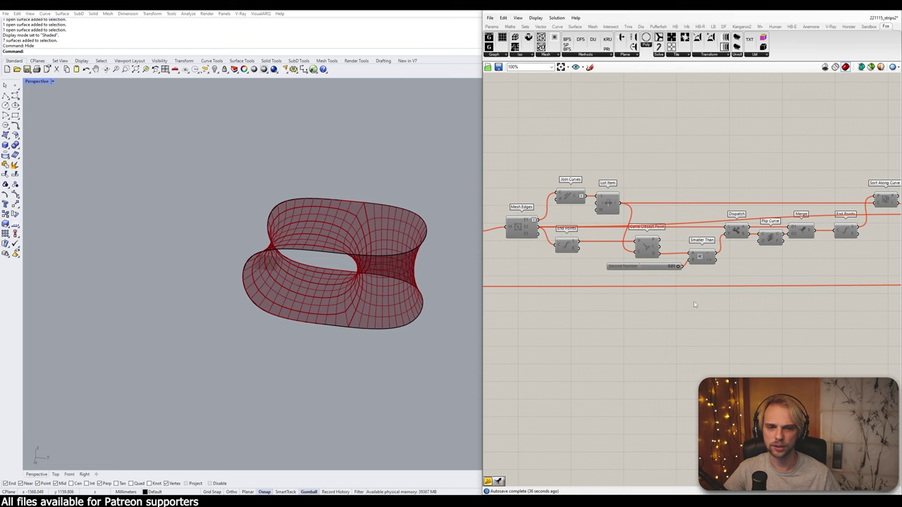
pyautogui.scroll(-4, 613, 370)
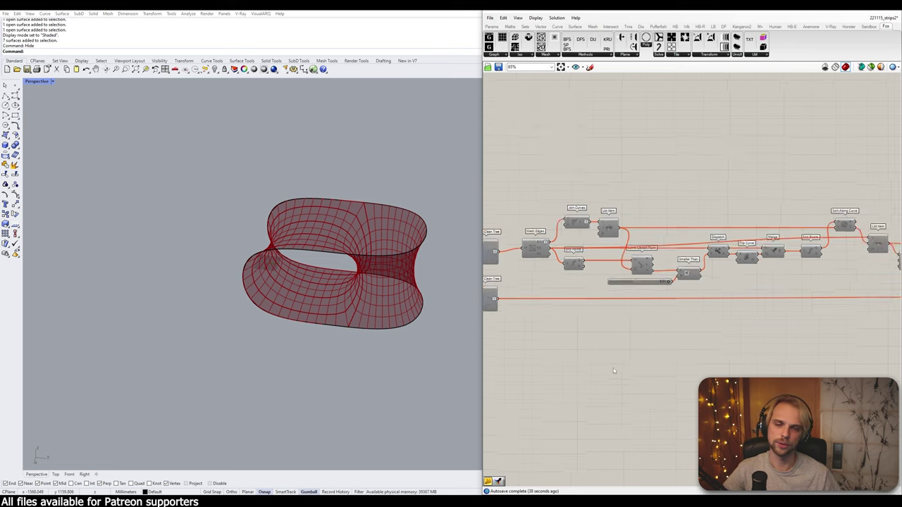
pyautogui.moveTo(655, 409); pyautogui.dragTo(651, 275, button='right')
pyautogui.moveTo(663, 354); pyautogui.dragTo(655, 312, button='right')
pyautogui.scroll(3, 673, 373)
pyautogui.scroll(5, 673, 371)
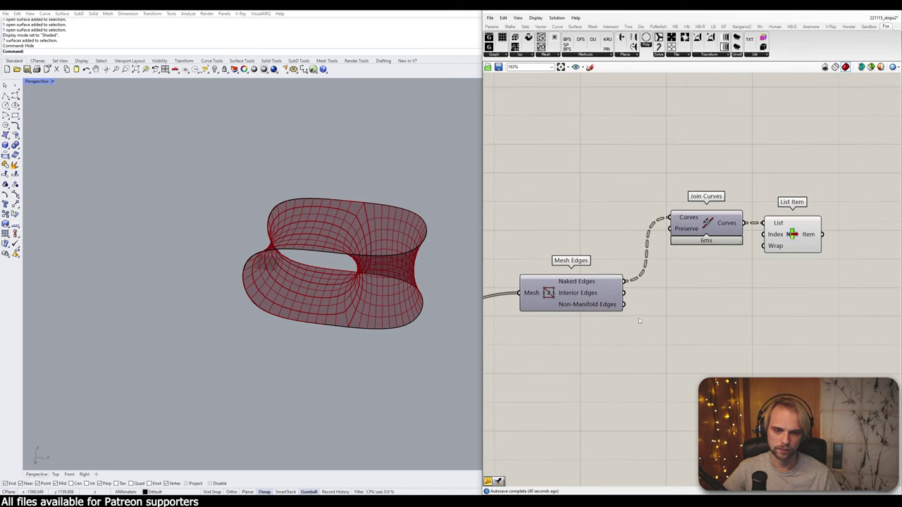
# - Add an End Points component, connect the Interior Edges output of Mesh Edges to its Curve input, and place it below List Item
pyautogui.doubleClick(672, 298)
pyautogui.write('end')
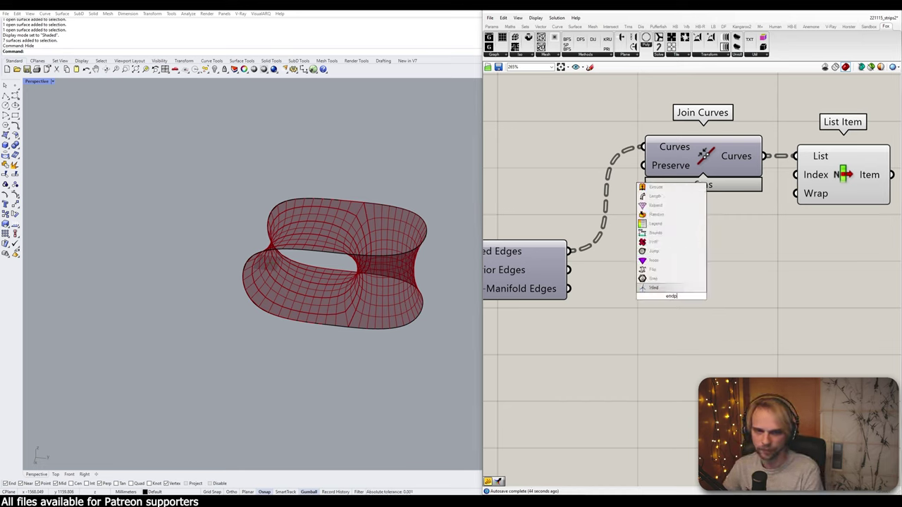
pyautogui.press('Return')
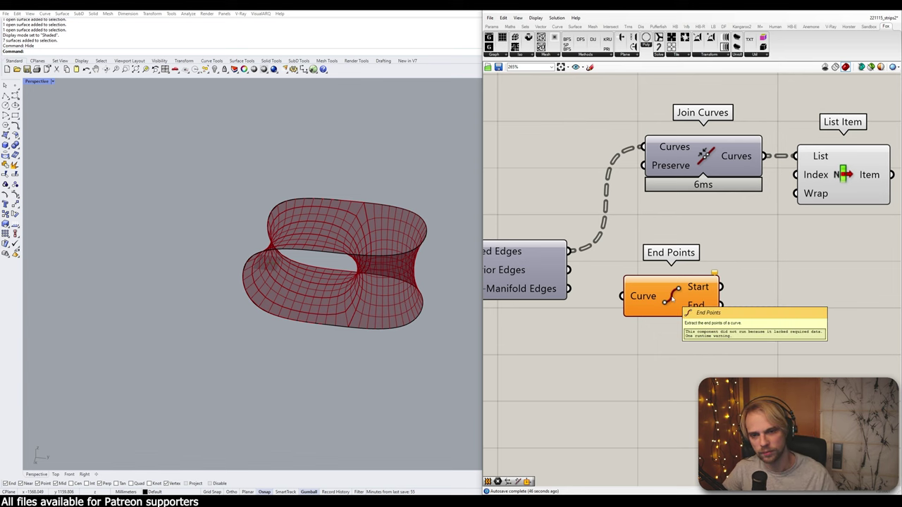
pyautogui.moveTo(568, 270); pyautogui.dragTo(622, 296)
pyautogui.moveTo(658, 311); pyautogui.dragTo(705, 326)
pyautogui.moveTo(707, 345); pyautogui.dragTo(709, 302, button='right')
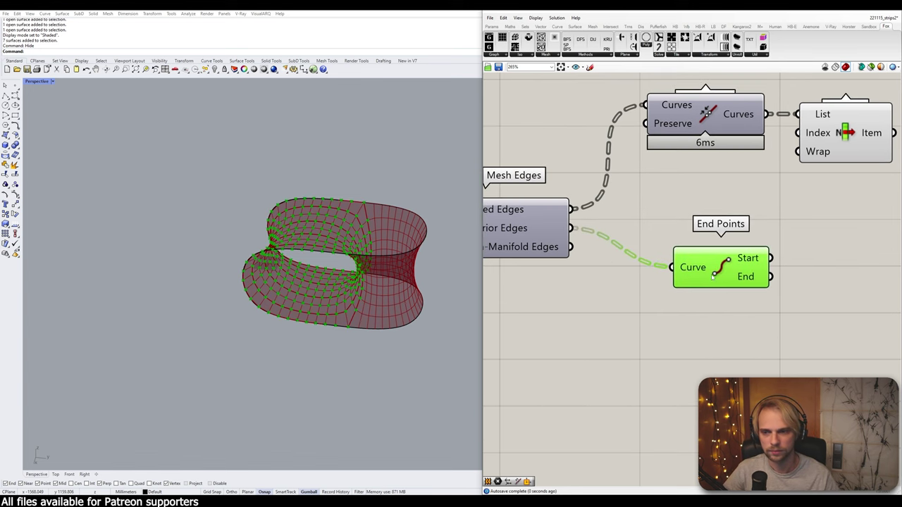
pyautogui.click(710, 310)
pyautogui.moveTo(726, 271); pyautogui.dragTo(709, 289)
pyautogui.moveTo(731, 270); pyautogui.dragTo(684, 290, button='right')
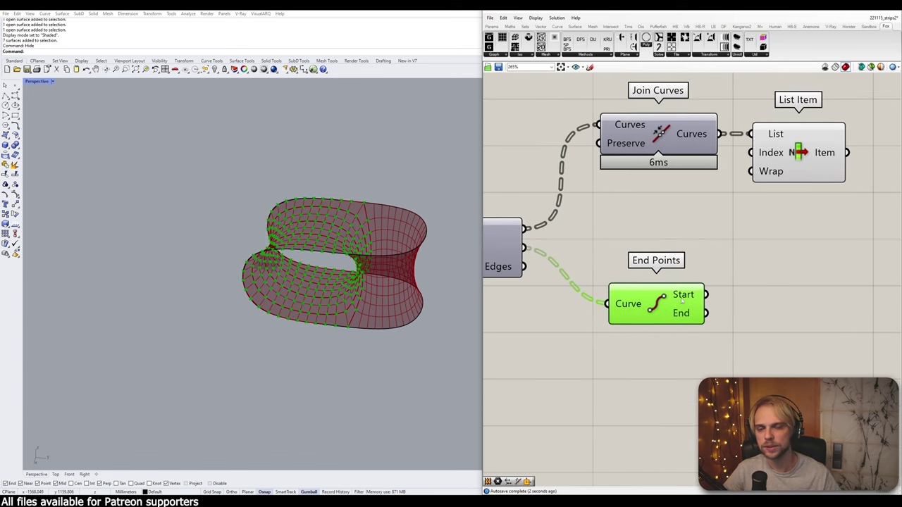
pyautogui.moveTo(663, 310); pyautogui.dragTo(670, 334)
pyautogui.click(715, 312)
pyautogui.moveTo(703, 306); pyautogui.dragTo(606, 284, button='right')
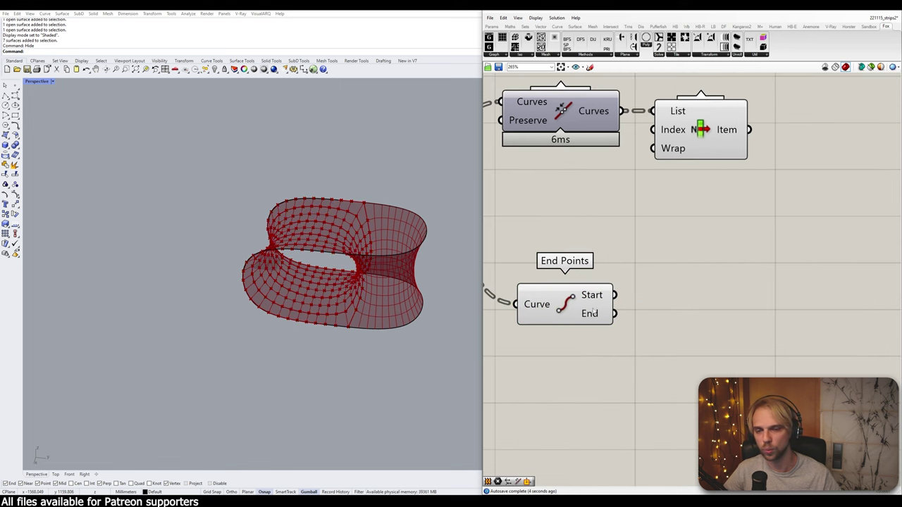
pyautogui.moveTo(596, 308); pyautogui.dragTo(703, 298)
# - Add a Pull Point component and place it after the List Item and End Points components
pyautogui.doubleClick(771, 245)
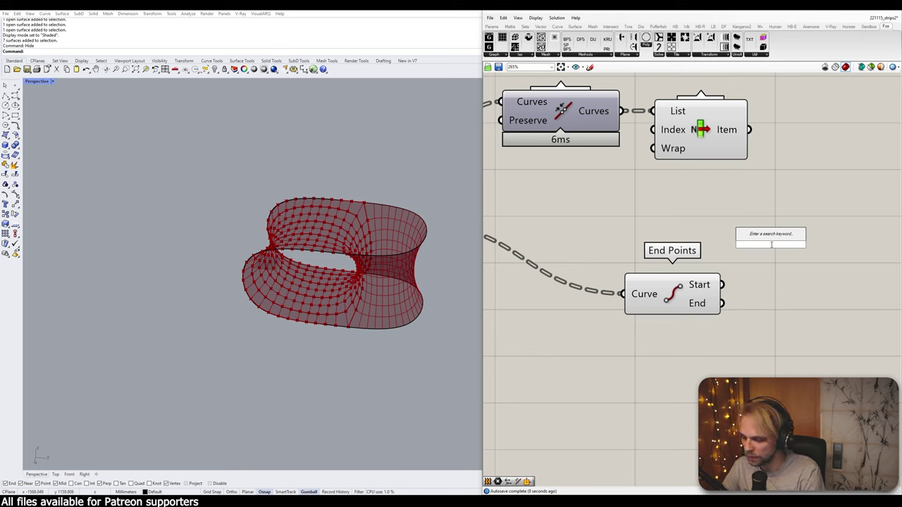
pyautogui.write('pull po')
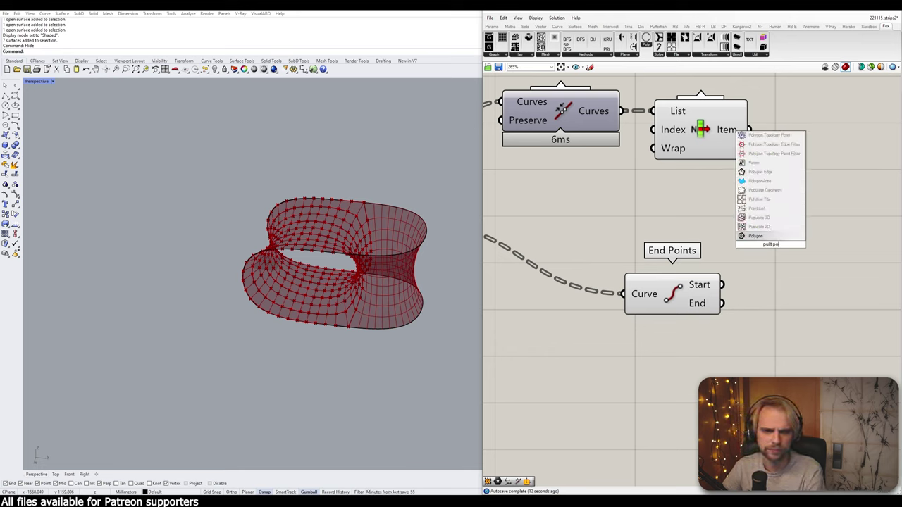
pyautogui.press('BackSpace')
pyautogui.press('BackSpace')
pyautogui.press('BackSpace')
pyautogui.press('BackSpace')
pyautogui.press('BackSpace')
pyautogui.press('BackSpace')
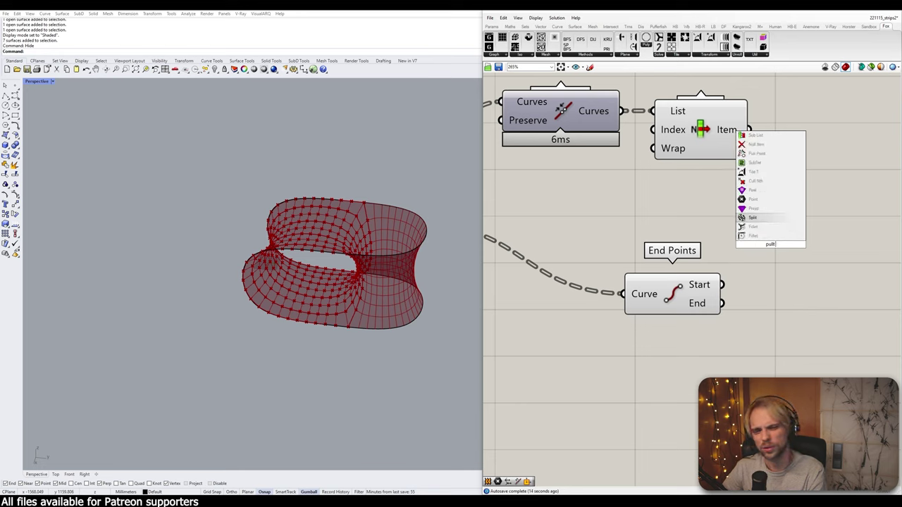
pyautogui.write('cur')
pyautogui.press('BackSpace')
pyautogui.press('BackSpace')
pyautogui.press('BackSpace')
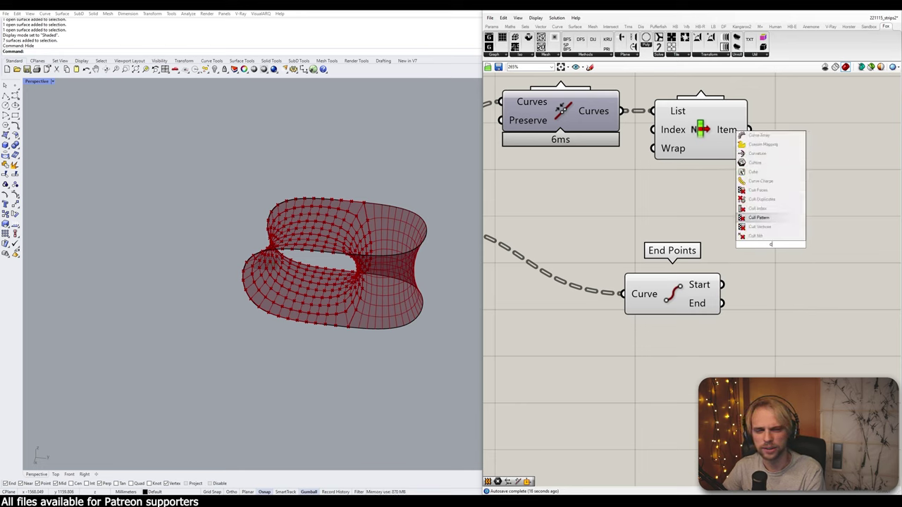
pyautogui.write('pull poi')
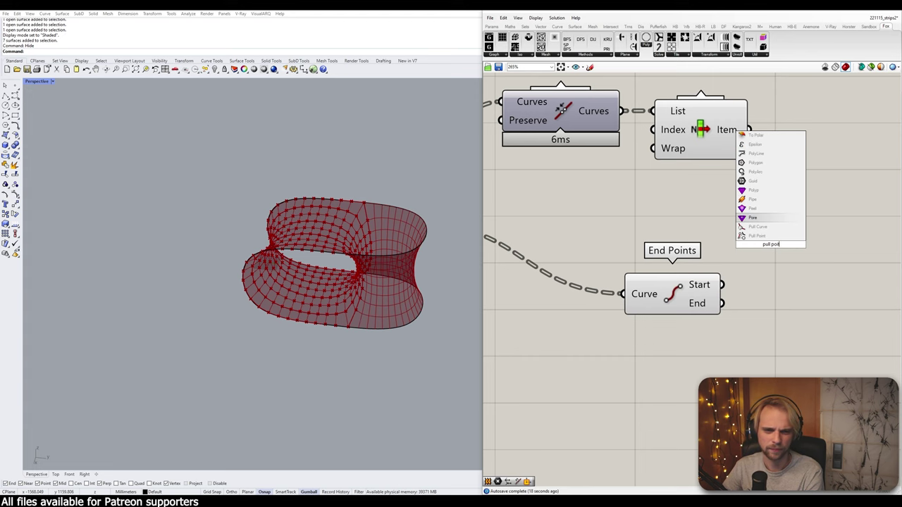
pyautogui.click(767, 236)
pyautogui.moveTo(716, 239); pyautogui.dragTo(779, 219)
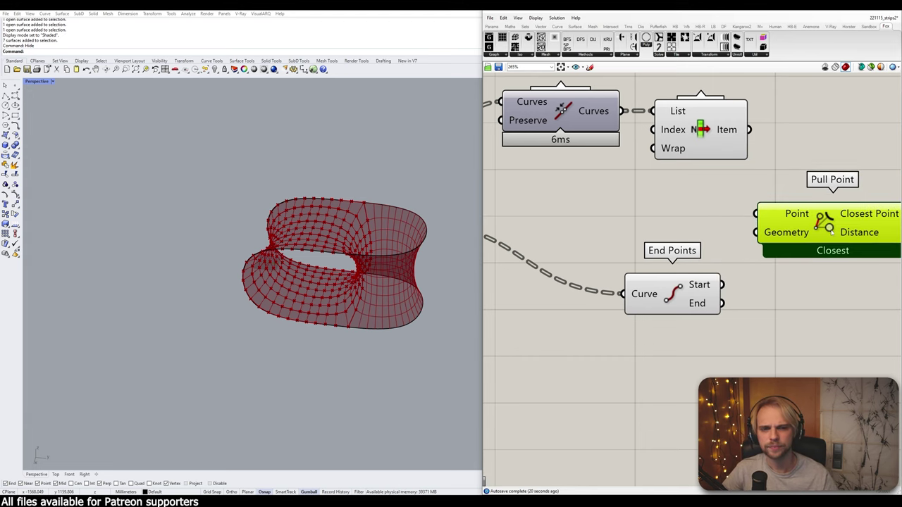
pyautogui.scroll(-3, 779, 218)
pyautogui.moveTo(778, 218); pyautogui.dragTo(718, 268, button='right')
pyautogui.moveTo(719, 268); pyautogui.dragTo(737, 261)
pyautogui.scroll(3, 678, 279)
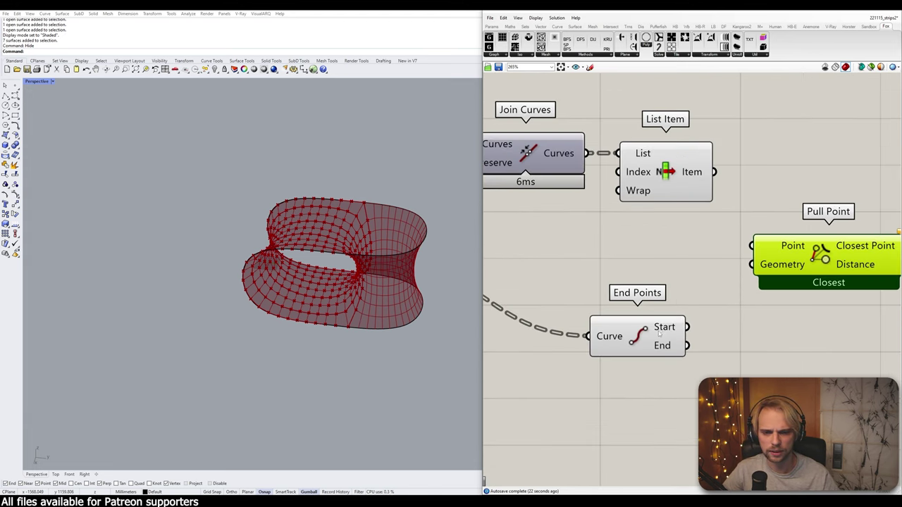
# - Connect the Start output of End Points to Pull Point's Point input and List Item's output to Geometry, and align Pull Point beside End Points
pyautogui.moveTo(663, 334)
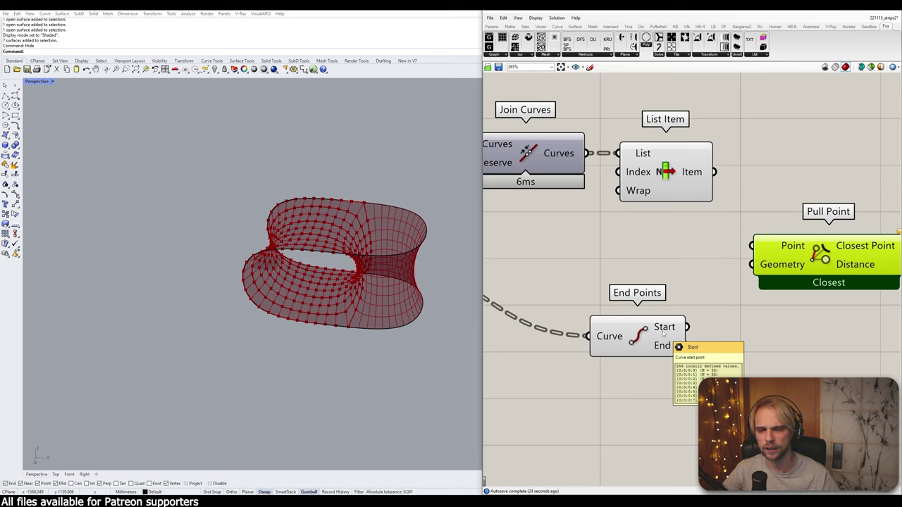
pyautogui.moveTo(687, 327); pyautogui.dragTo(763, 251)
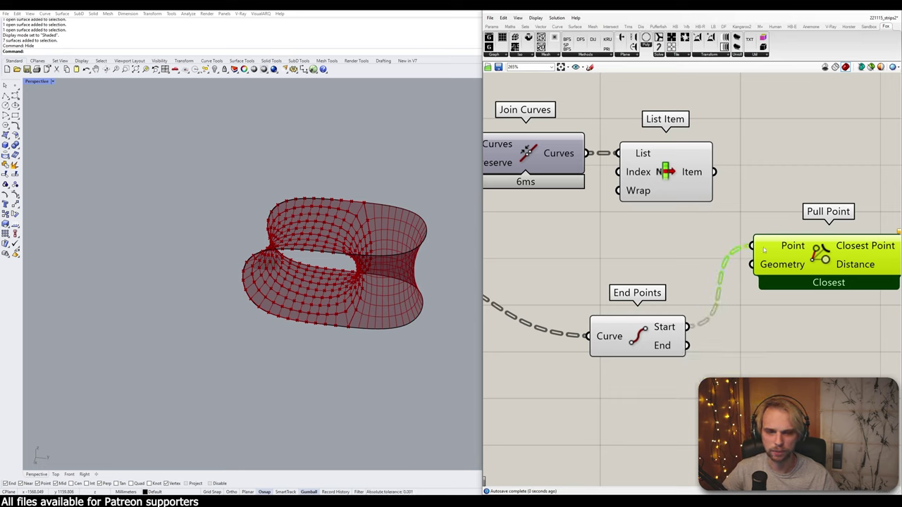
pyautogui.moveTo(714, 172); pyautogui.dragTo(751, 264)
pyautogui.moveTo(878, 274); pyautogui.dragTo(877, 354)
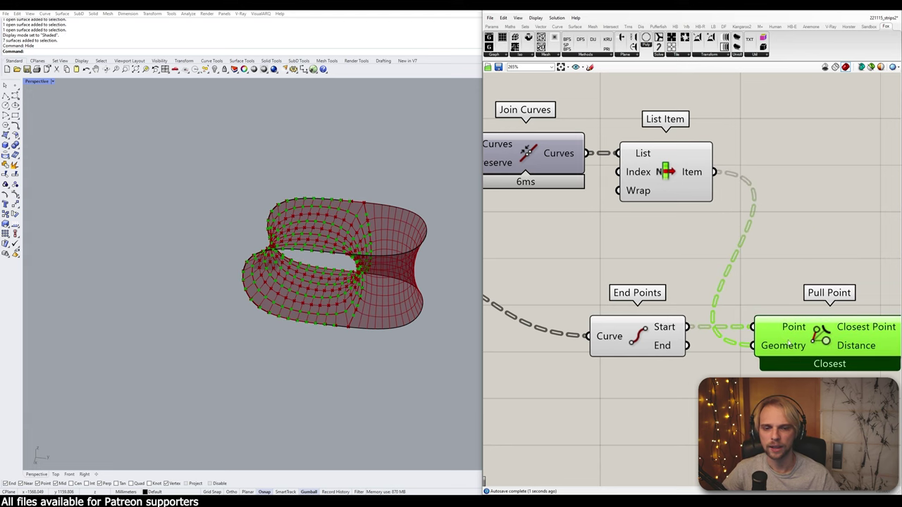
# - Add a Panel below Pull Point, connect the Distance output to it, and enlarge it to show more values
pyautogui.moveTo(877, 354); pyautogui.dragTo(760, 321, button='right')
pyautogui.moveTo(819, 382); pyautogui.dragTo(732, 288, button='right')
pyautogui.doubleClick(733, 289)
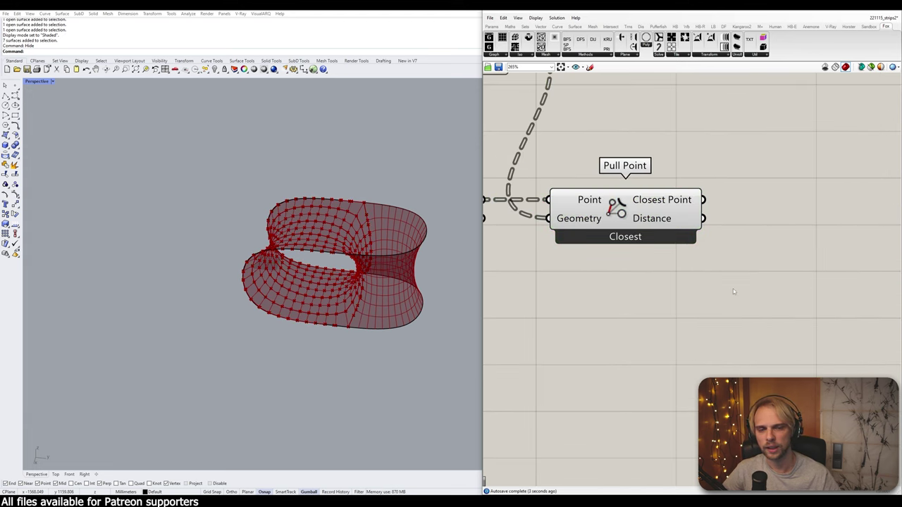
pyautogui.write('panel')
pyautogui.press('Return')
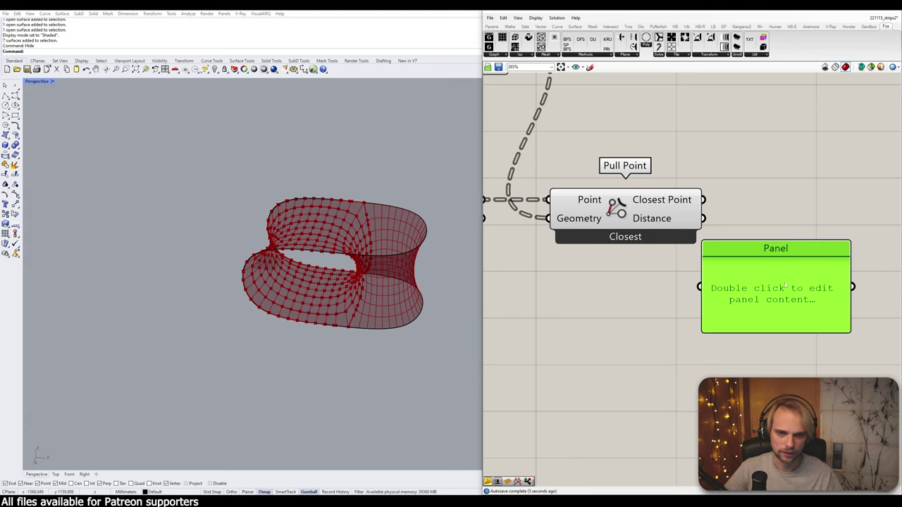
pyautogui.moveTo(703, 219); pyautogui.dragTo(700, 286)
pyautogui.moveTo(741, 312); pyautogui.dragTo(747, 237, button='right')
pyautogui.moveTo(743, 258); pyautogui.dragTo(756, 378)
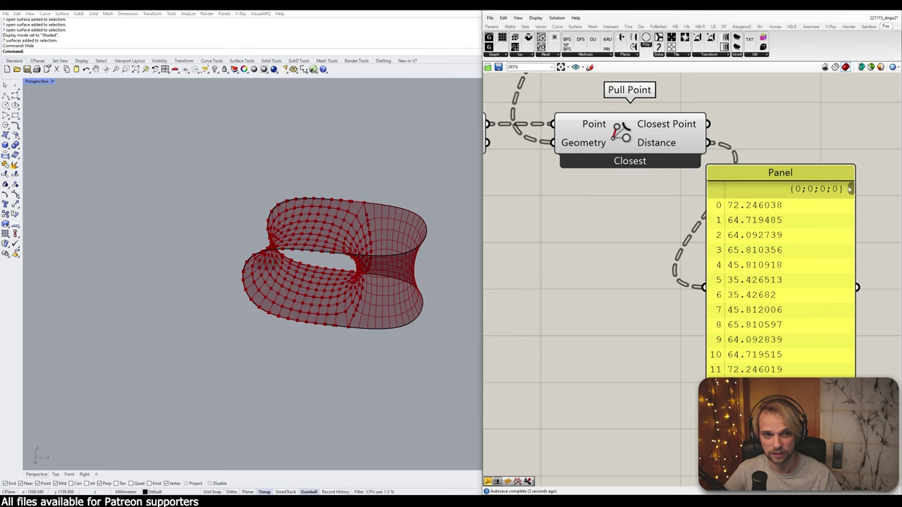
# - Examine the distance values of each strip branch in the panel and compare them with the mesh edges along the boundary
pyautogui.moveTo(849, 189); pyautogui.dragTo(850, 214)
pyautogui.scroll(-3, 761, 287)
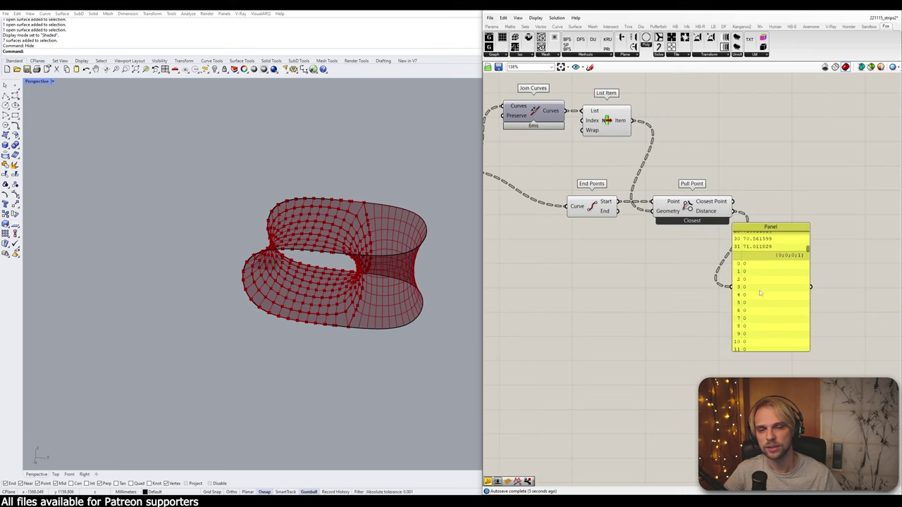
pyautogui.moveTo(760, 293); pyautogui.dragTo(714, 208, button='right')
pyautogui.moveTo(699, 267); pyautogui.dragTo(698, 461)
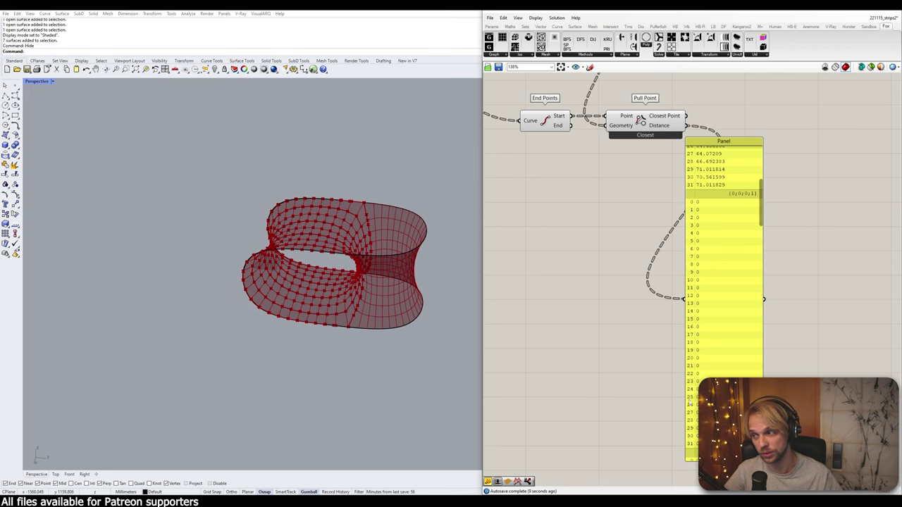
pyautogui.moveTo(725, 315); pyautogui.dragTo(710, 289, button='right')
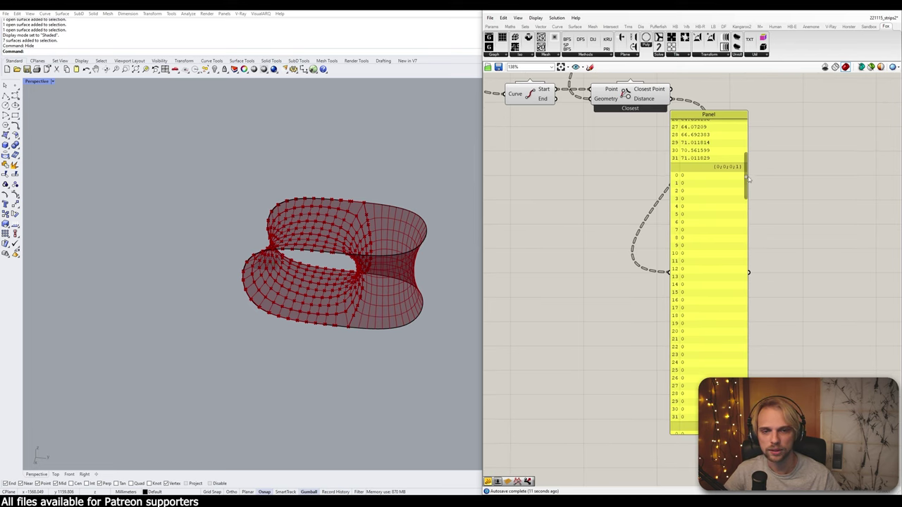
pyautogui.moveTo(749, 180); pyautogui.dragTo(748, 129)
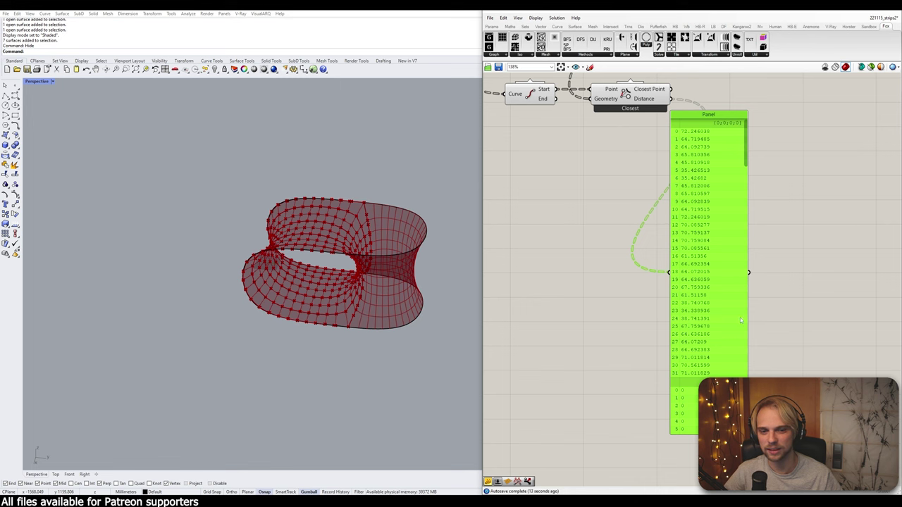
pyautogui.moveTo(244, 223); pyautogui.dragTo(331, 222, button='right')
pyautogui.scroll(5, 346, 218)
pyautogui.scroll(3, 345, 217)
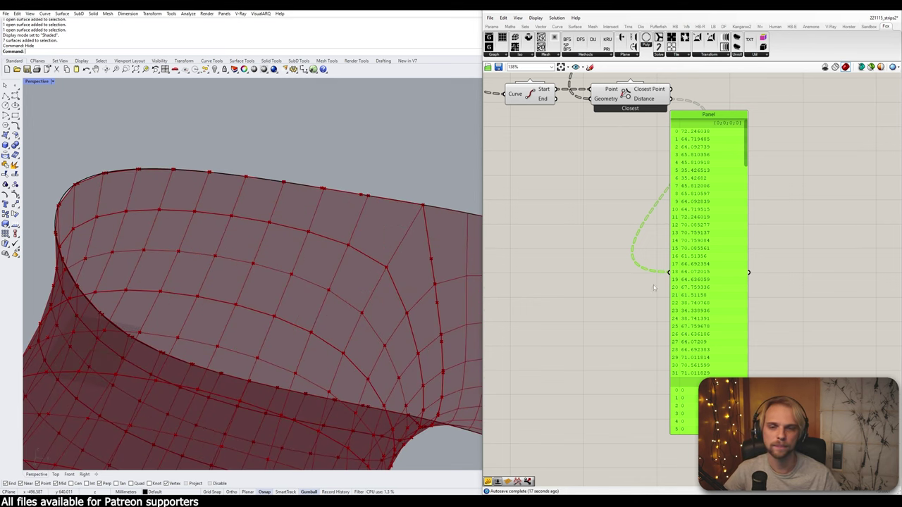
pyautogui.moveTo(746, 145); pyautogui.dragTo(746, 160)
pyautogui.moveTo(598, 131); pyautogui.dragTo(616, 204, button='right')
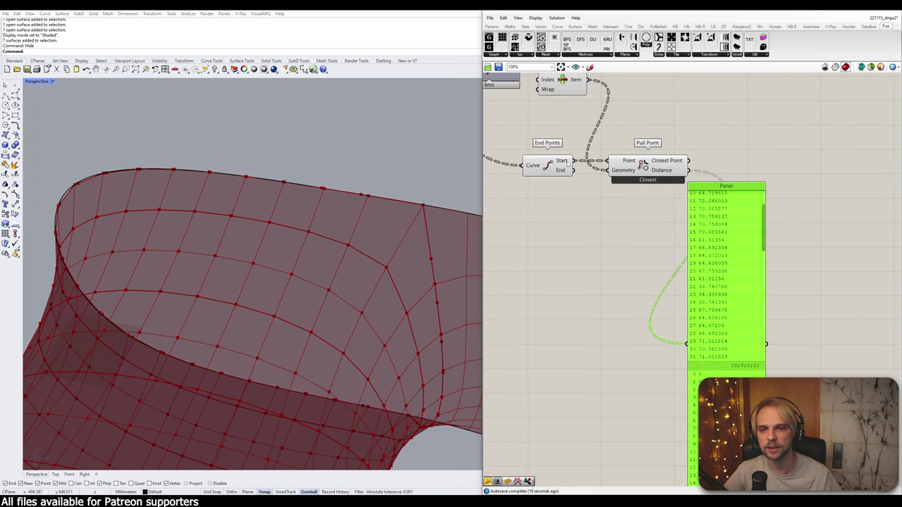
# - Test the End output of End Points as Pull Point's Point input, restore the Start connection, and delete the distance panel
pyautogui.scroll(1, 573, 167)
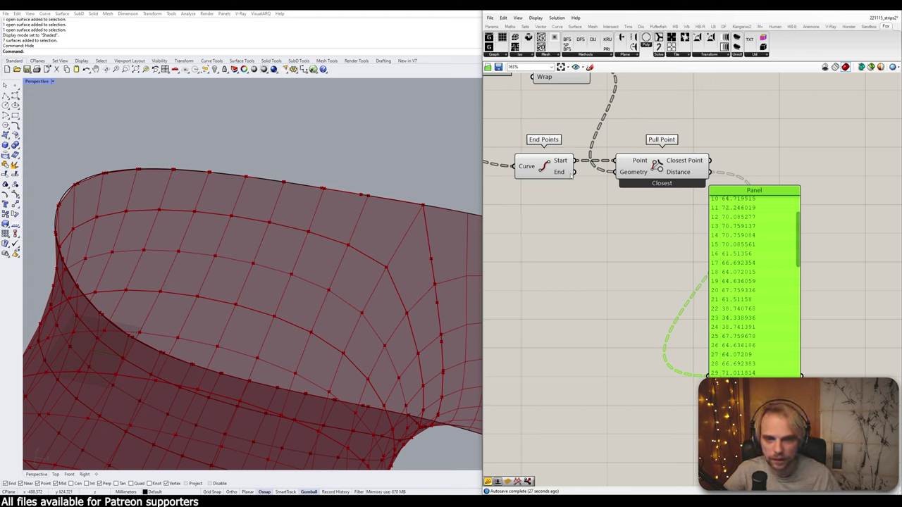
pyautogui.moveTo(574, 171); pyautogui.dragTo(615, 161)
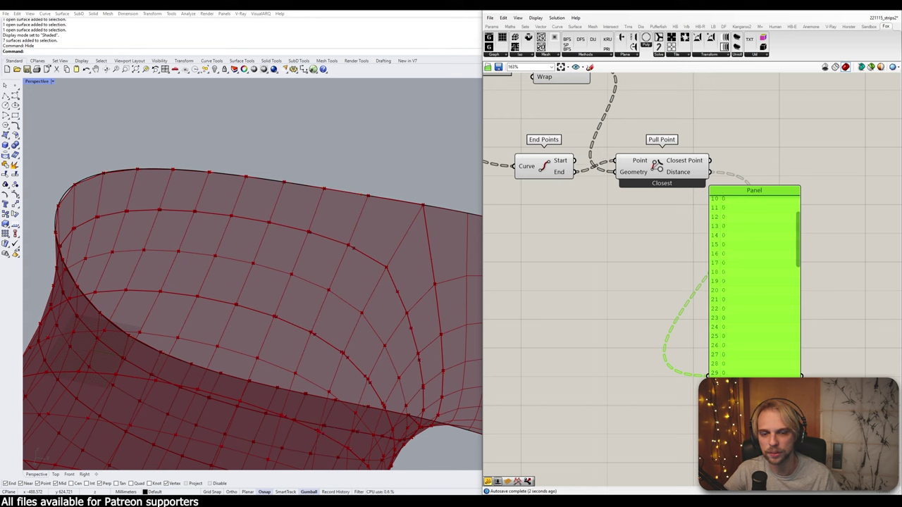
pyautogui.moveTo(582, 164); pyautogui.dragTo(615, 160)
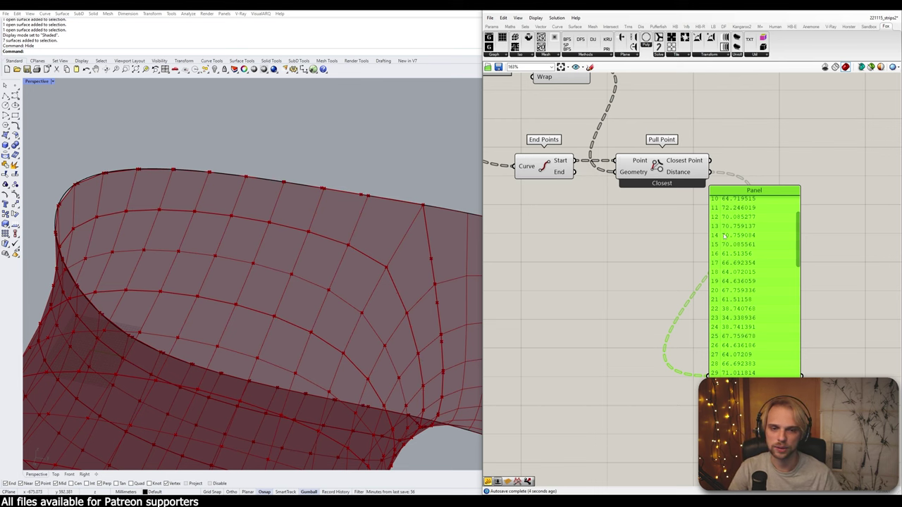
pyautogui.press('Delete')
# - Examine the hand-drawn loop strip sketch on the canvas for the directions of the boundary and cross edges
pyautogui.scroll(-3, 676, 267)
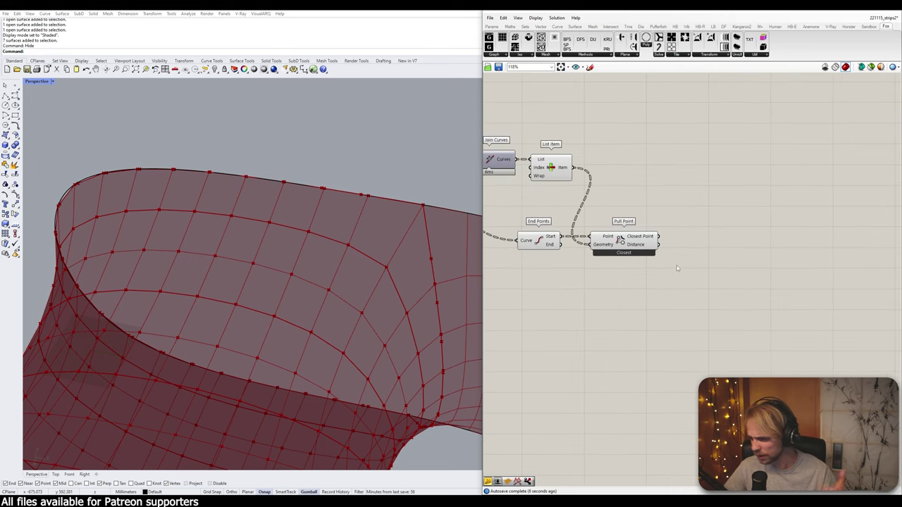
pyautogui.moveTo(642, 244); pyautogui.dragTo(765, 306, button='right')
pyautogui.scroll(-3, 764, 303)
pyautogui.moveTo(489, 243); pyautogui.dragTo(584, 257, button='right')
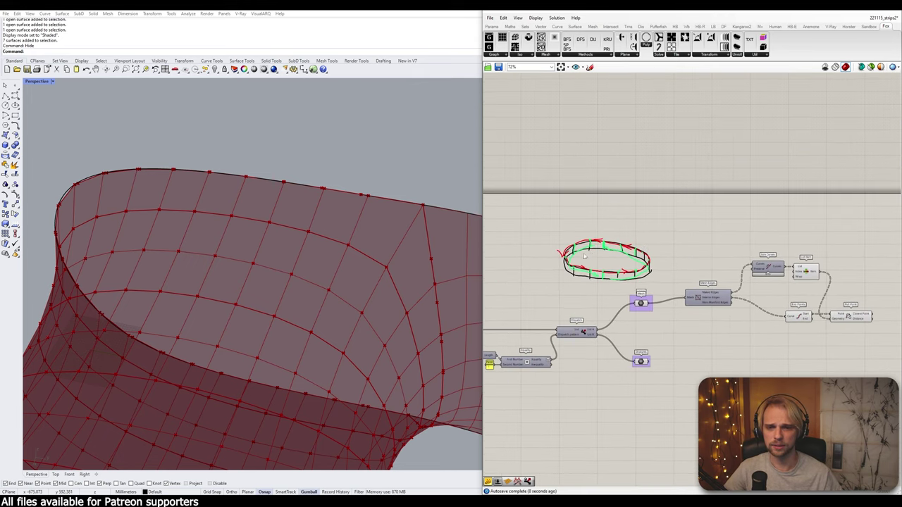
pyautogui.scroll(5, 584, 257)
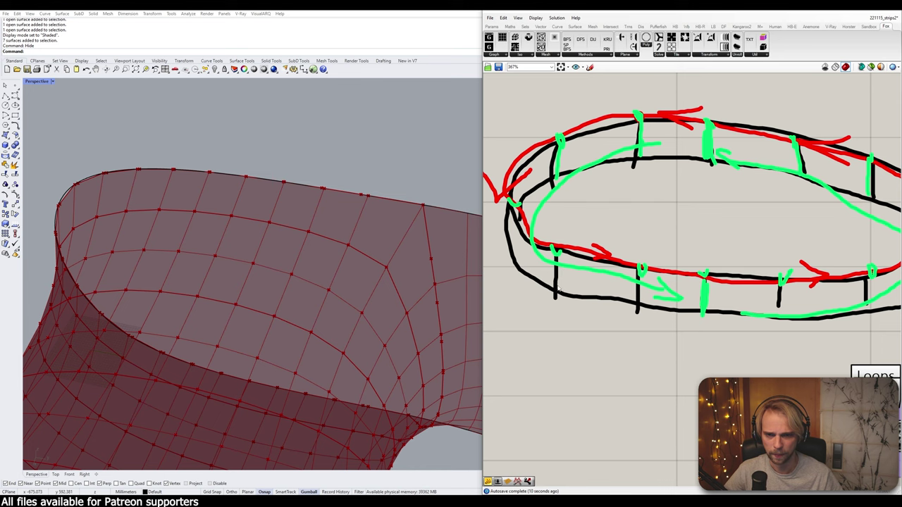
pyautogui.scroll(-6, 713, 280)
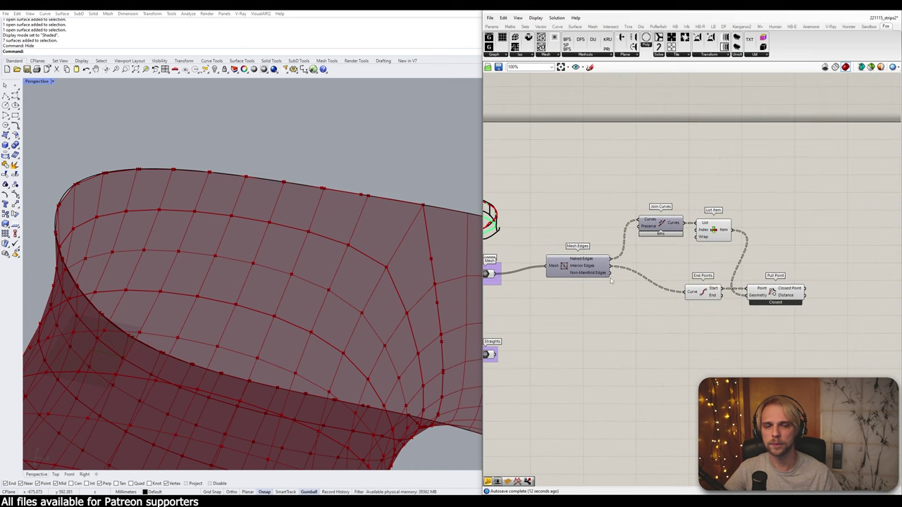
pyautogui.scroll(3, 730, 289)
pyautogui.doubleClick(704, 267)
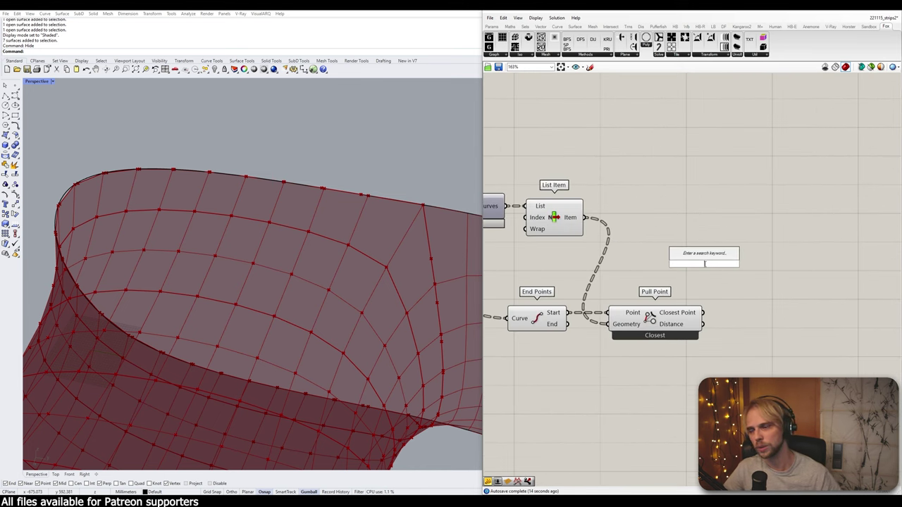
pyautogui.write('flip')
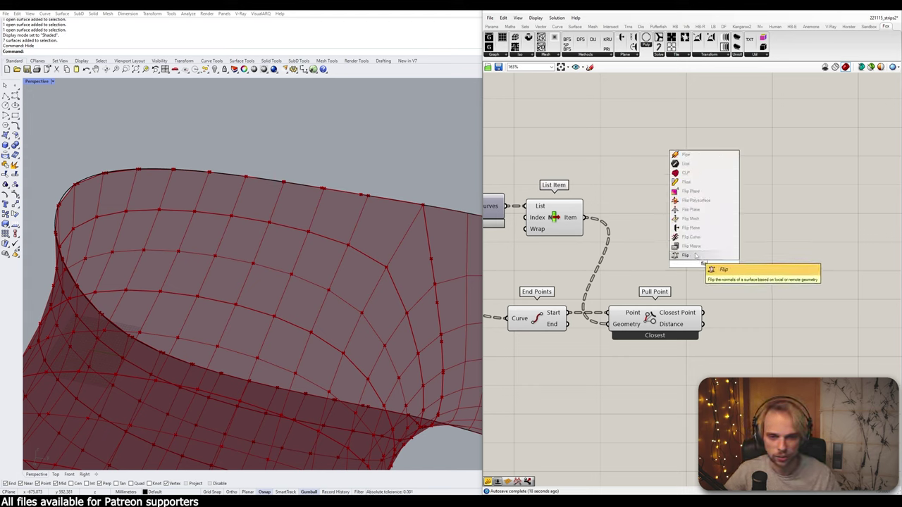
pyautogui.click(697, 255)
pyautogui.click(698, 260)
pyautogui.press('Delete')
# - Add a Flip Curve component, place it above Pull Point, and connect the Interior Edges output of Mesh Edges to its Curve input
pyautogui.doubleClick(698, 260)
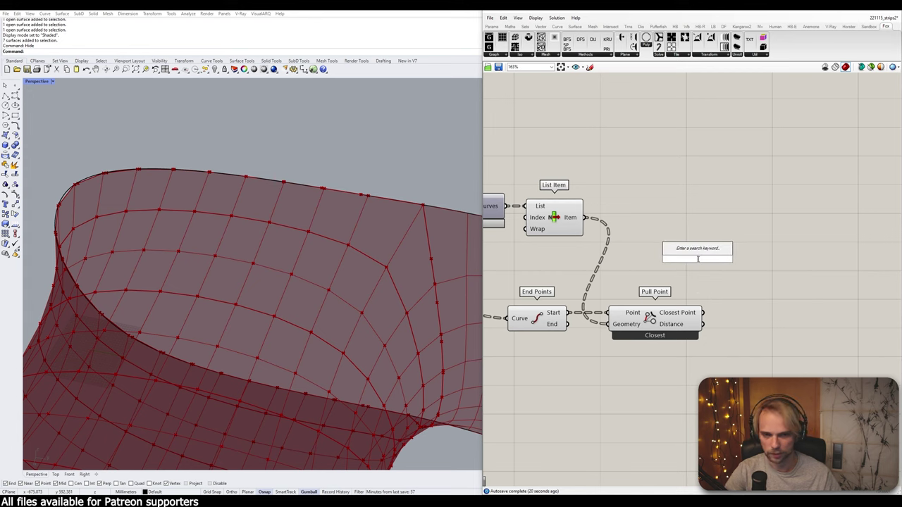
pyautogui.write('flip curve')
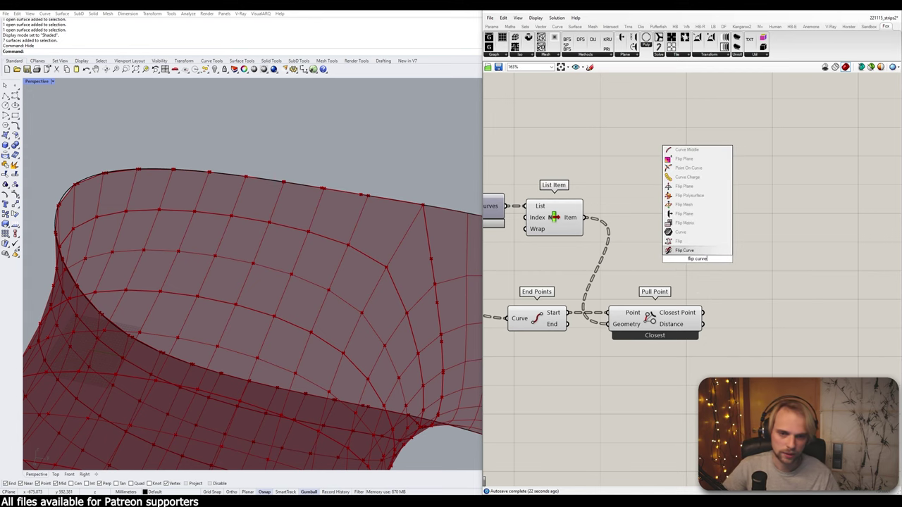
pyautogui.click(694, 250)
pyautogui.moveTo(620, 275); pyautogui.dragTo(781, 254, button='right')
pyautogui.moveTo(548, 257); pyautogui.dragTo(803, 257)
pyautogui.moveTo(781, 271)
pyautogui.mouseDown(button='right')
pyautogui.moveTo(683, 267)
pyautogui.moveTo(773, 272)
pyautogui.mouseUp(button='right')
pyautogui.scroll(-2, 733, 264)
pyautogui.moveTo(591, 260); pyautogui.dragTo(800, 243)
pyautogui.moveTo(782, 282); pyautogui.dragTo(663, 241, button='right')
pyautogui.scroll(2, 727, 196)
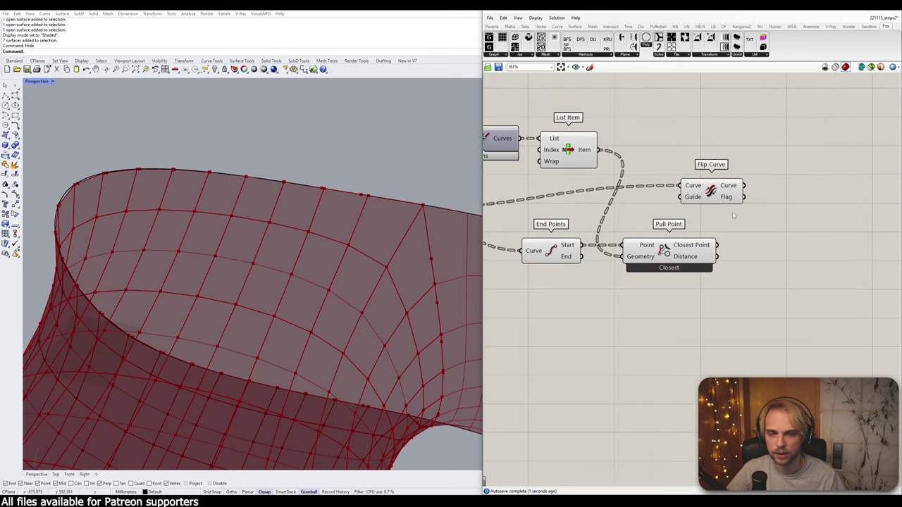
# - Move Flip Curve aside and add a Curve parameter beside it, fed by the Interior Edges output of Mesh Edges
pyautogui.moveTo(719, 195); pyautogui.dragTo(796, 191)
pyautogui.doubleClick(785, 219)
pyautogui.write('curve')
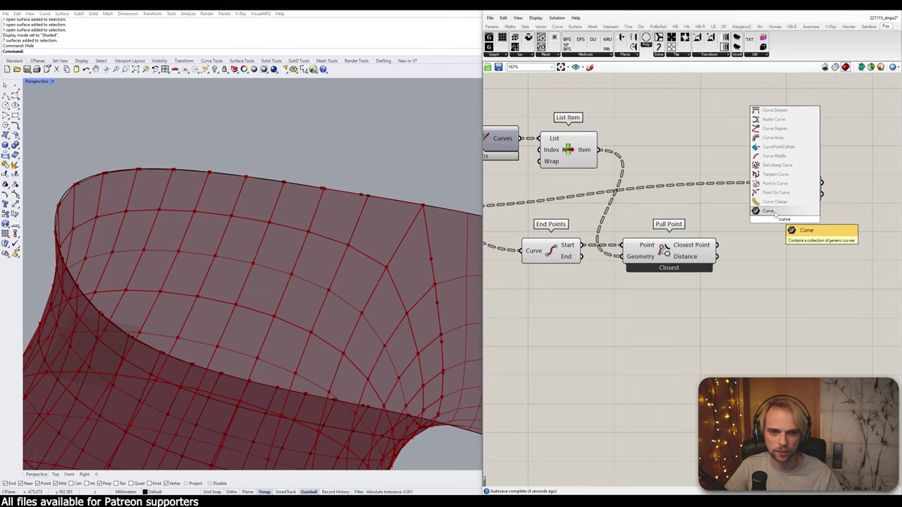
pyautogui.click(782, 210)
pyautogui.scroll(-2, 746, 211)
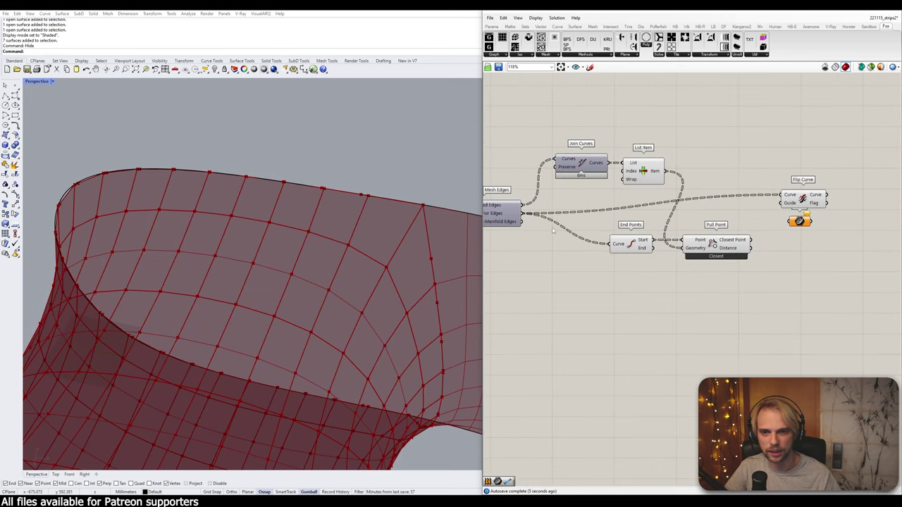
pyautogui.moveTo(530, 213); pyautogui.dragTo(811, 203)
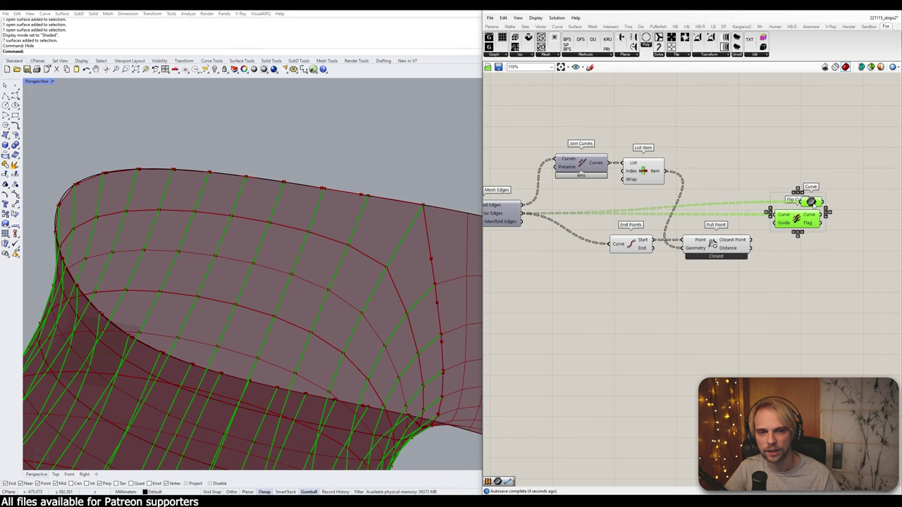
pyautogui.click(813, 175)
pyautogui.scroll(3, 807, 203)
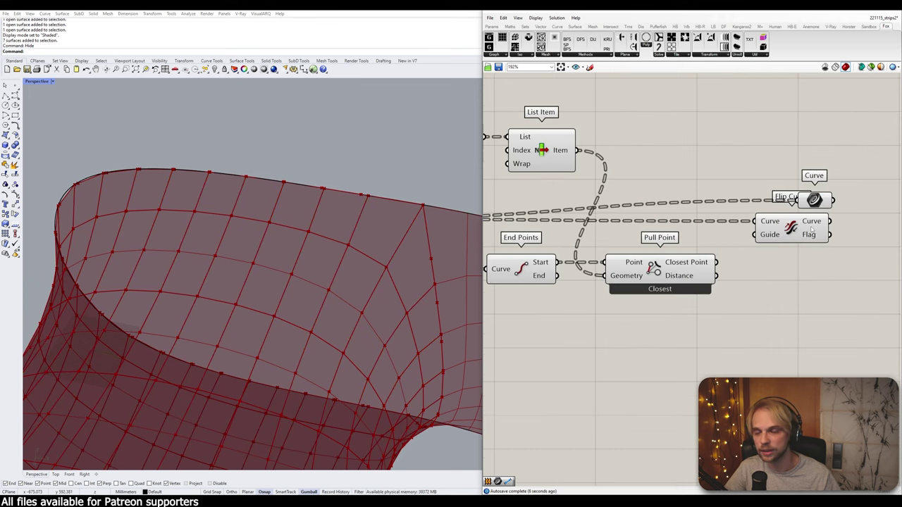
pyautogui.moveTo(812, 221)
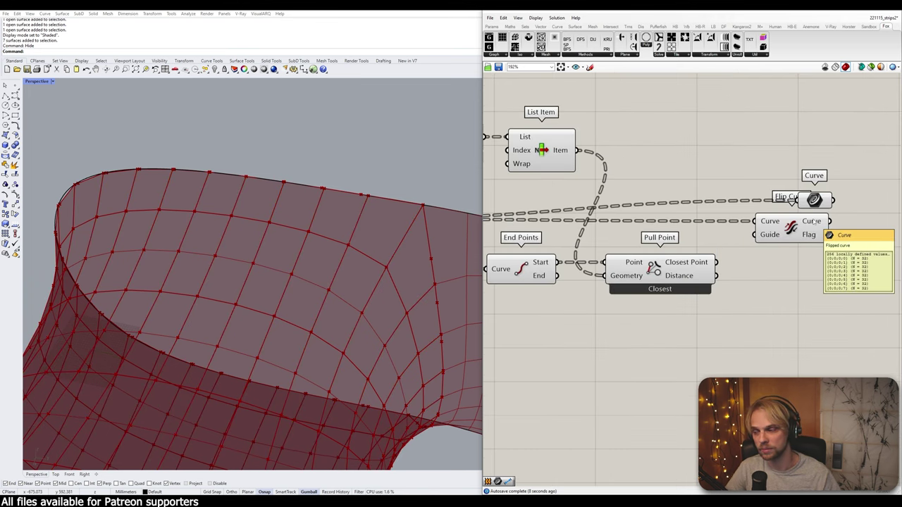
pyautogui.scroll(-1, 814, 222)
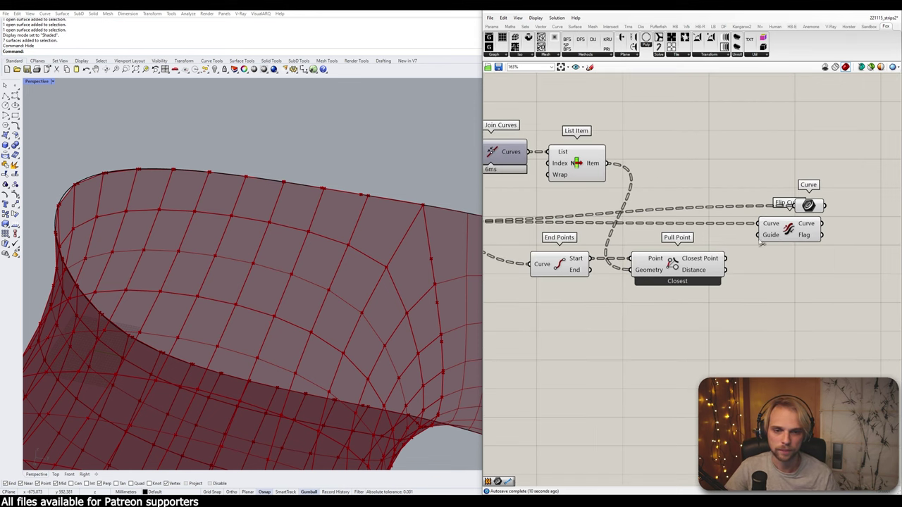
# - Add a Smaller Than component and connect Pull Point's Distance output to its First Number input
pyautogui.moveTo(834, 279); pyautogui.dragTo(765, 307, button='right')
pyautogui.moveTo(769, 300); pyautogui.dragTo(705, 199)
pyautogui.moveTo(727, 261); pyautogui.dragTo(785, 258)
pyautogui.click(737, 277)
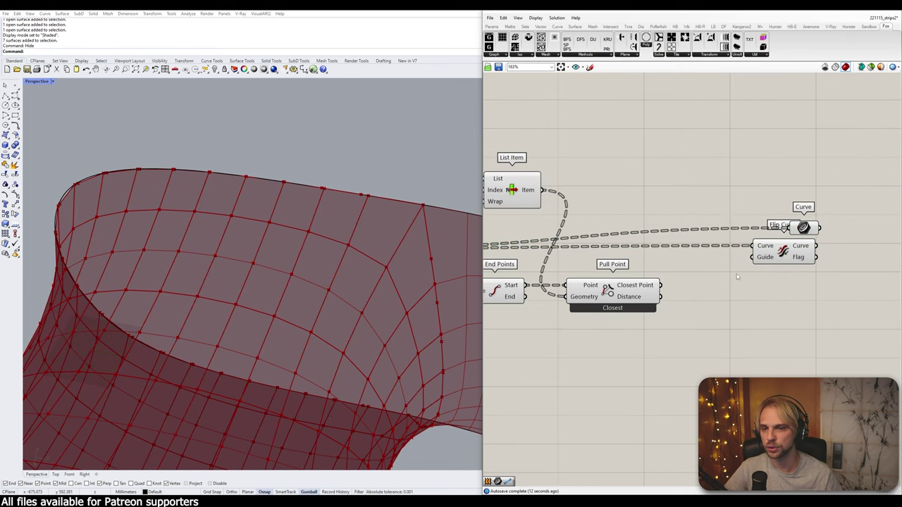
pyautogui.doubleClick(740, 309)
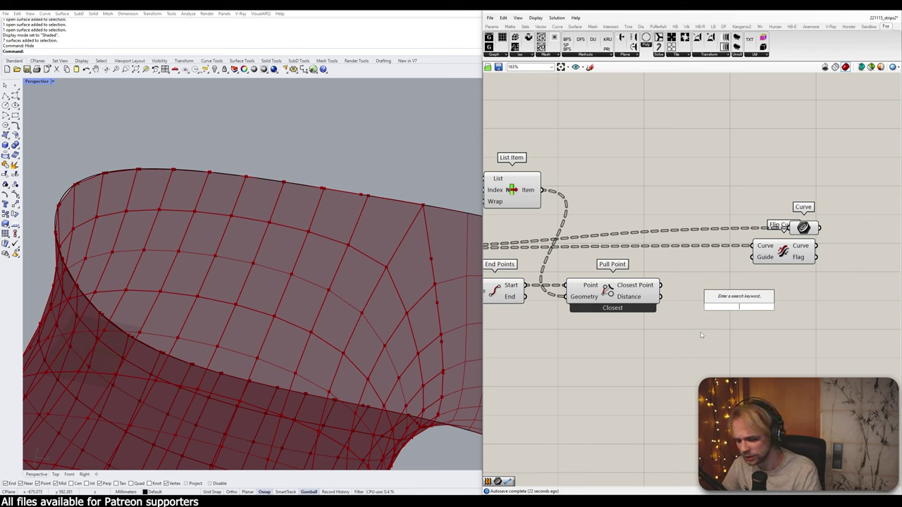
pyautogui.write('>')
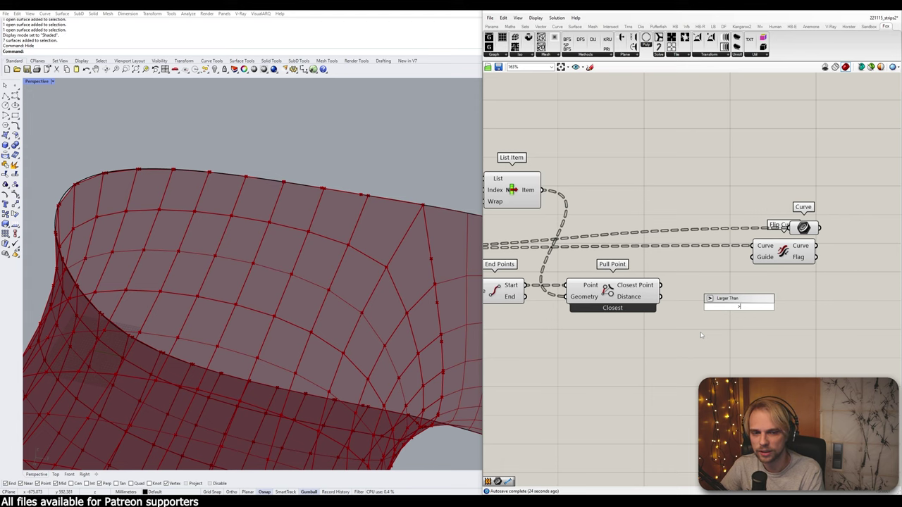
pyautogui.press('BackSpace')
pyautogui.write('<')
pyautogui.press('Return')
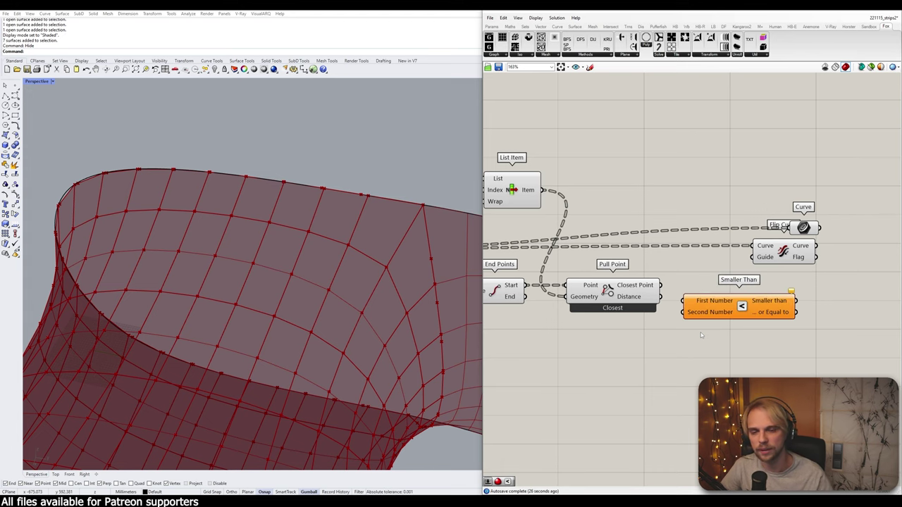
pyautogui.moveTo(661, 297); pyautogui.dragTo(684, 301)
# - Examine the Smaller Than, Dispatch, Flip Curve and Merge chain in the existing definition above the current group
pyautogui.scroll(-5, 694, 257)
pyautogui.moveTo(678, 210); pyautogui.dragTo(682, 346, button='right')
pyautogui.scroll(2, 652, 172)
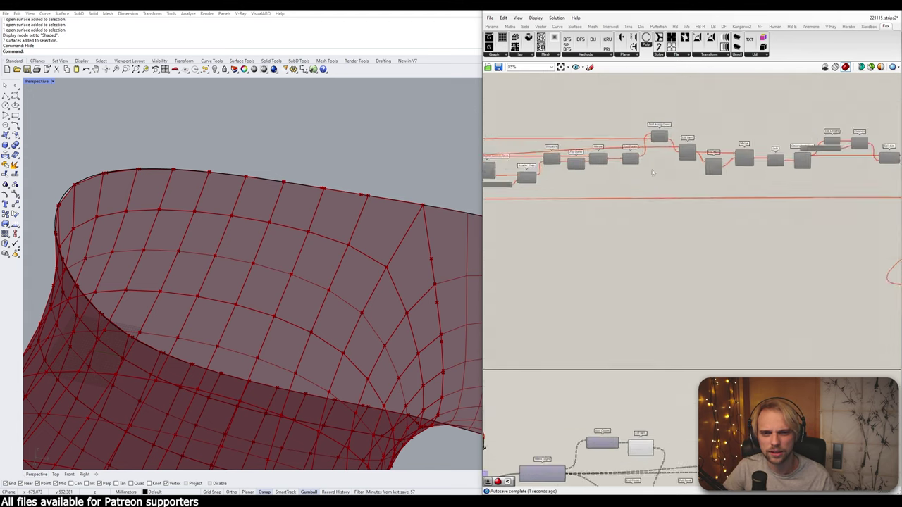
pyautogui.moveTo(652, 172); pyautogui.dragTo(757, 192, button='right')
pyautogui.scroll(6, 607, 201)
pyautogui.scroll(-5, 609, 209)
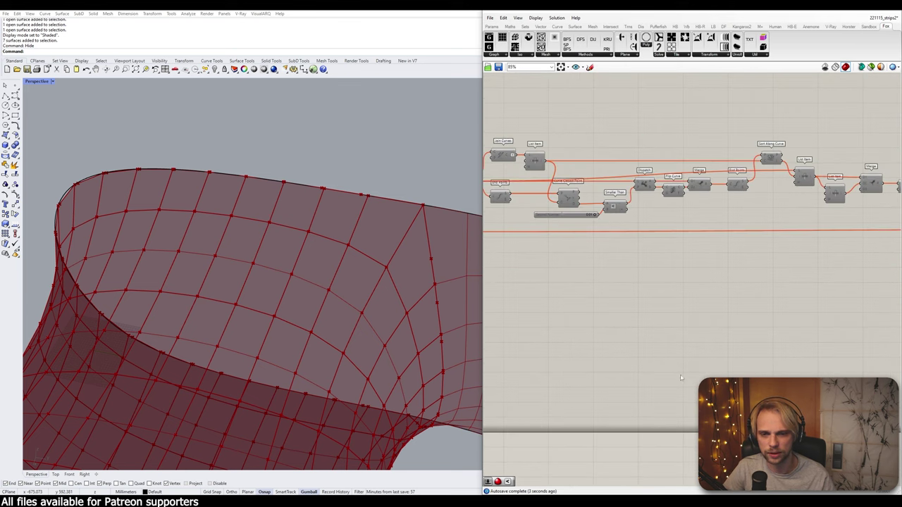
pyautogui.scroll(-1, 701, 375)
pyautogui.moveTo(704, 379); pyautogui.dragTo(663, 362, button='right')
pyautogui.scroll(5, 627, 195)
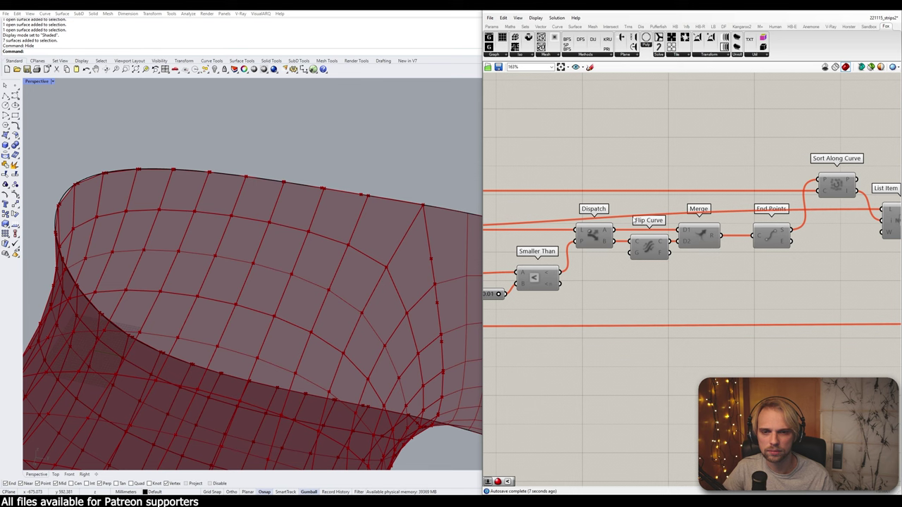
pyautogui.scroll(-7, 634, 221)
pyautogui.moveTo(702, 324); pyautogui.dragTo(658, 209, button='right')
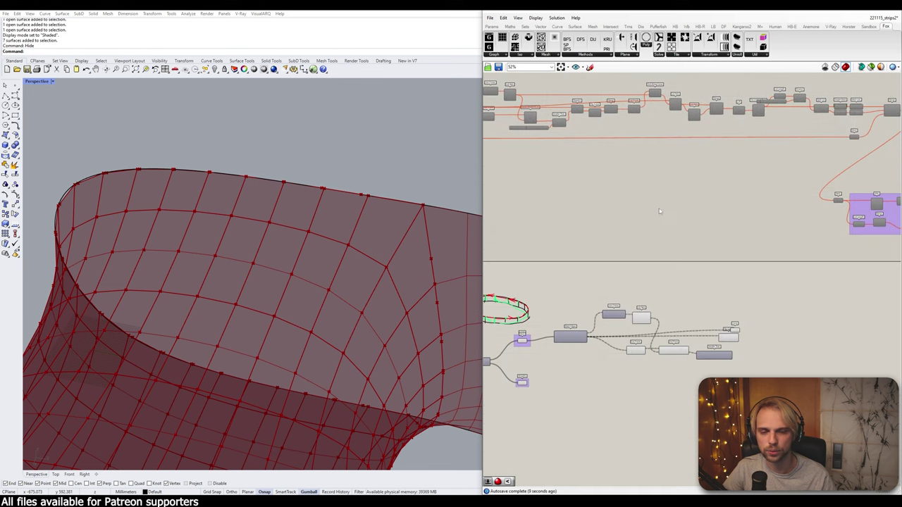
pyautogui.scroll(5, 707, 359)
pyautogui.moveTo(713, 357); pyautogui.dragTo(736, 286, button='right')
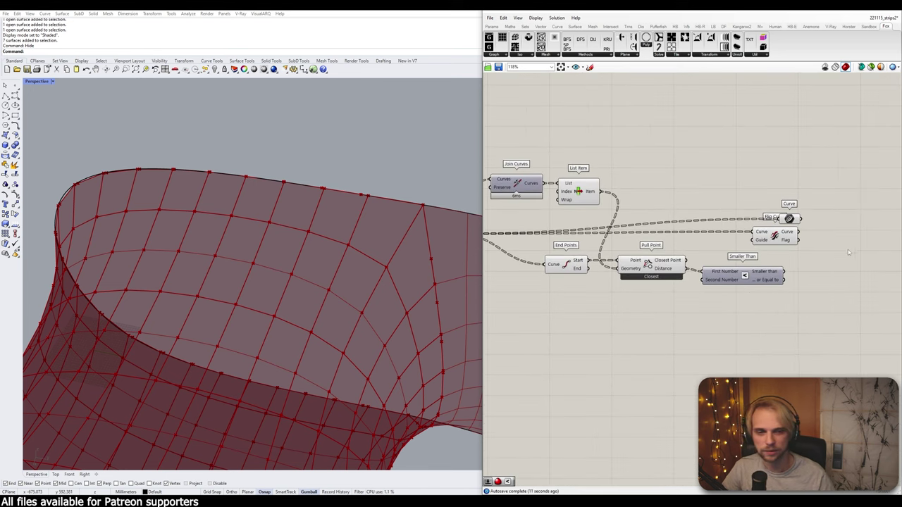
# - Add a number slider set to 0.01 and connect it to the Second Number input of Smaller Than
pyautogui.click(754, 281)
pyautogui.scroll(3, 754, 280)
pyautogui.moveTo(781, 279); pyautogui.dragTo(792, 298)
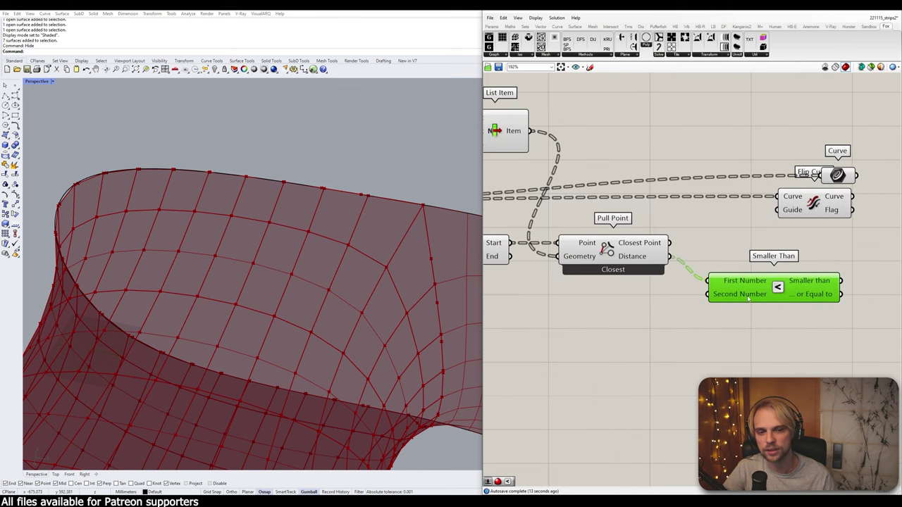
pyautogui.doubleClick(657, 310)
pyautogui.write('0.01')
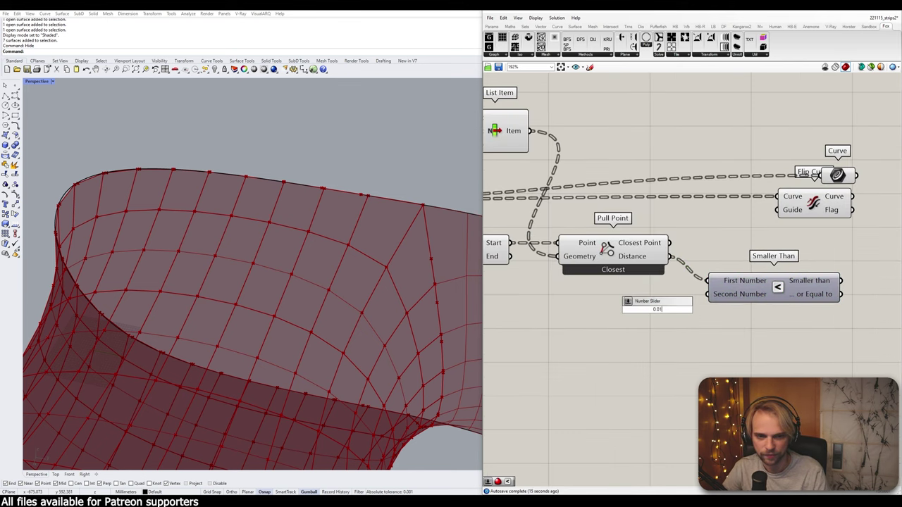
pyautogui.press('Return')
pyautogui.moveTo(622, 311); pyautogui.dragTo(580, 308)
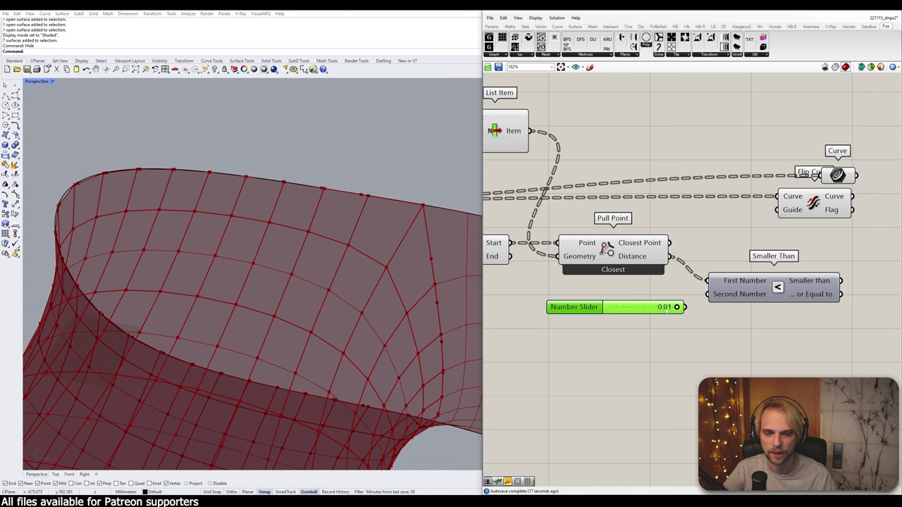
pyautogui.moveTo(685, 307); pyautogui.dragTo(707, 294)
pyautogui.moveTo(654, 310); pyautogui.dragTo(658, 298)
pyautogui.click(686, 337)
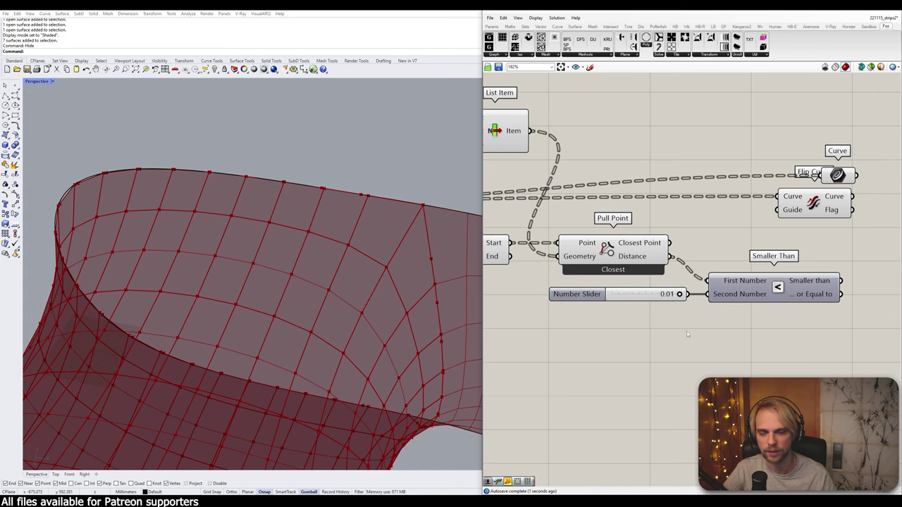
pyautogui.click(780, 291)
pyautogui.click(854, 324)
# - Move Flip Curve farther along the canvas and place the Curve parameter directly above Smaller Than
pyautogui.scroll(2, 854, 324)
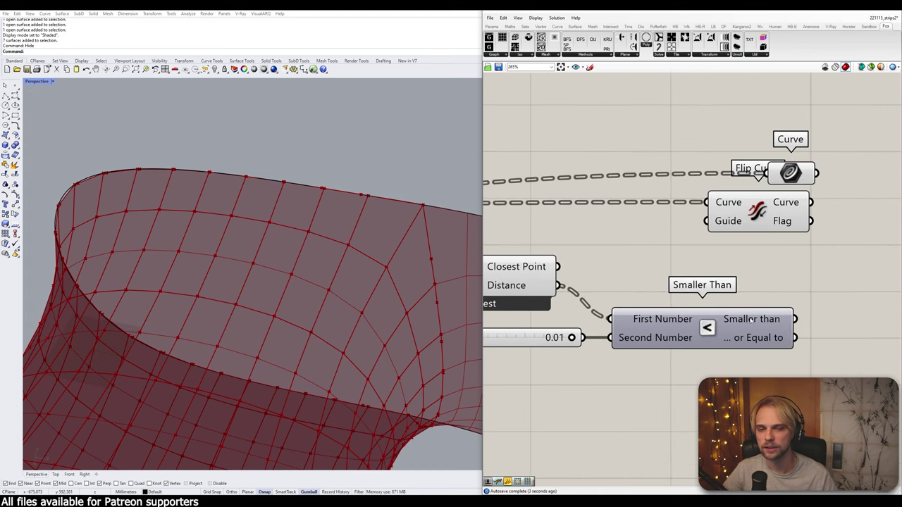
pyautogui.moveTo(751, 320)
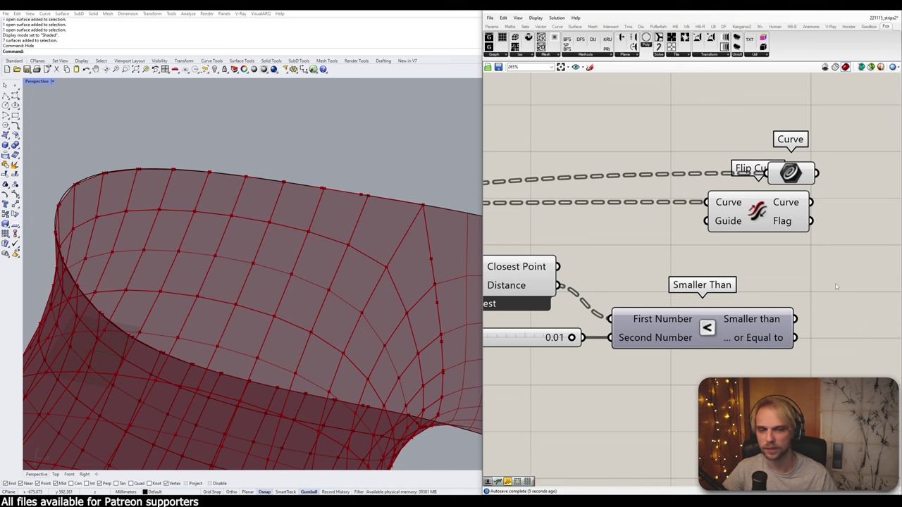
pyautogui.scroll(-4, 758, 338)
pyautogui.moveTo(783, 291); pyautogui.dragTo(849, 269)
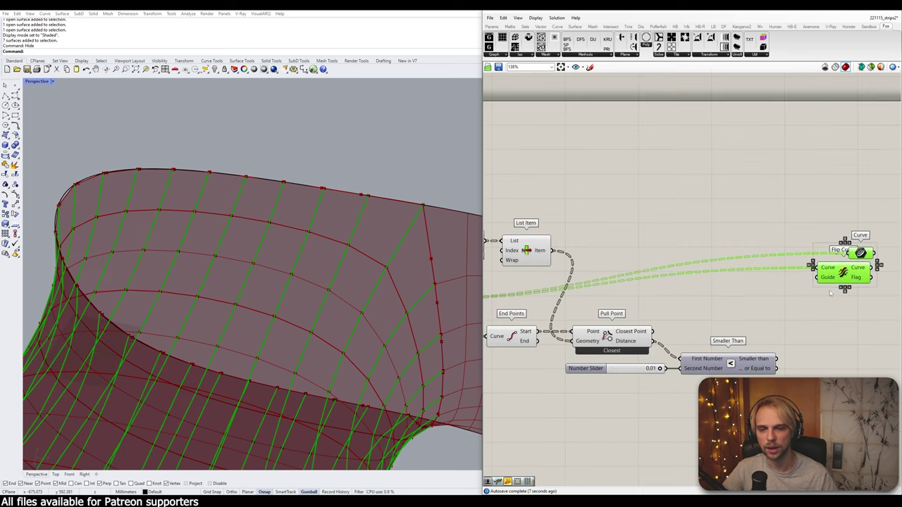
pyautogui.click(741, 306)
pyautogui.moveTo(742, 306); pyautogui.dragTo(707, 297, button='right')
pyautogui.scroll(1, 764, 263)
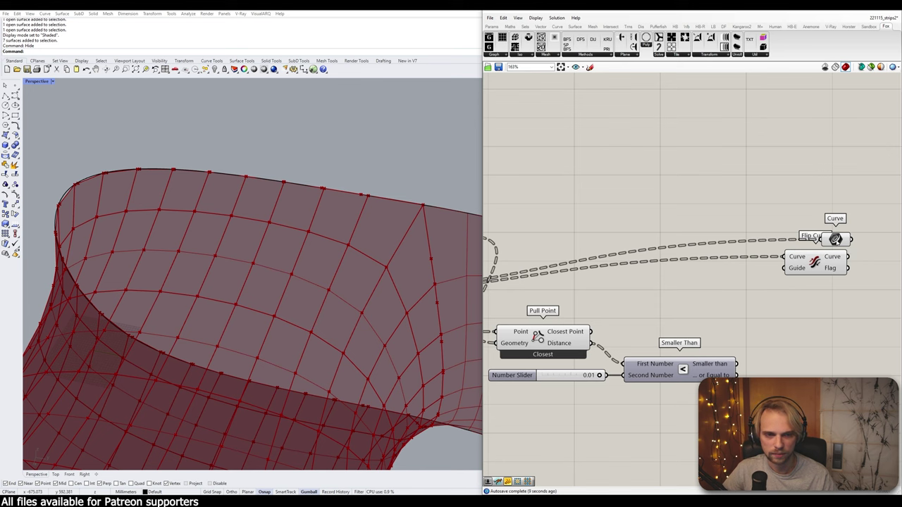
pyautogui.moveTo(837, 238); pyautogui.dragTo(692, 292)
pyautogui.moveTo(699, 295); pyautogui.dragTo(624, 218, button='right')
# - Add a Dispatch component with the Curve parameter as List and the Smaller than output as Dispatch pattern, moving Flip Curve clear of it
pyautogui.doubleClick(675, 240)
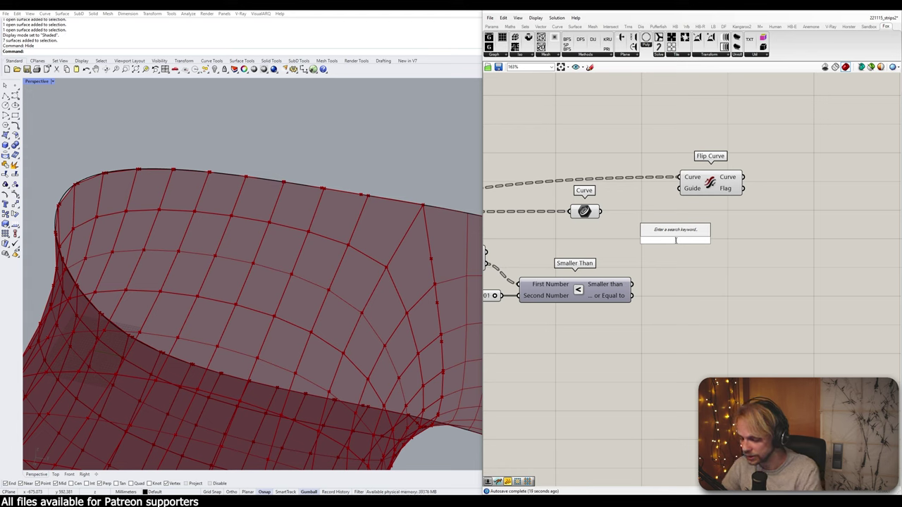
pyautogui.write('dispa')
pyautogui.press('Return')
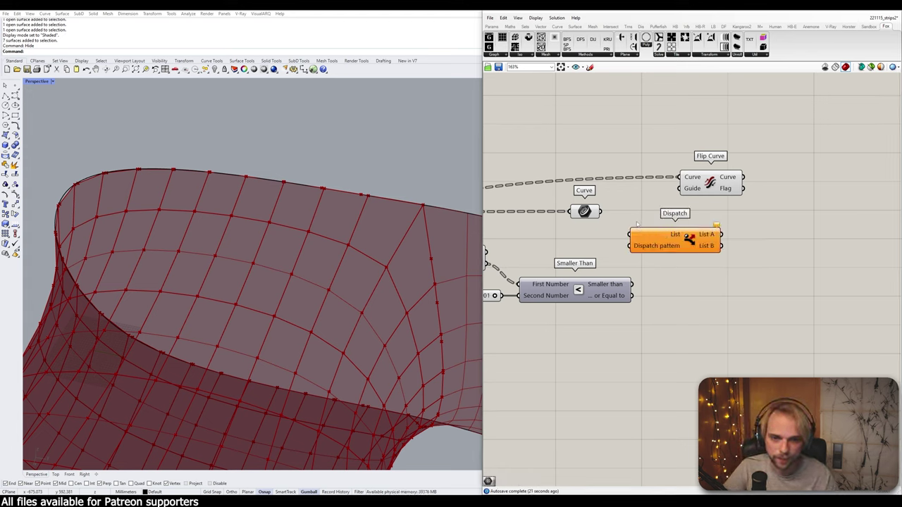
pyautogui.moveTo(601, 211); pyautogui.dragTo(629, 234)
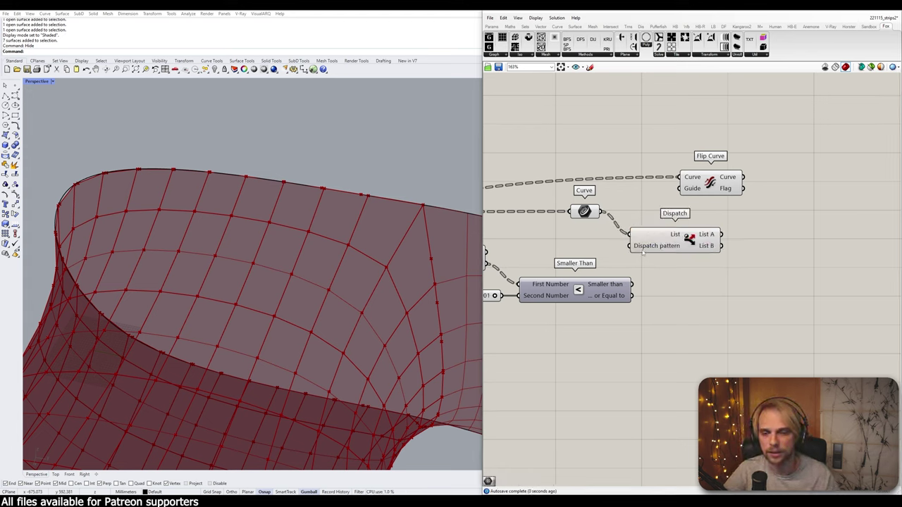
pyautogui.moveTo(631, 284); pyautogui.dragTo(696, 227)
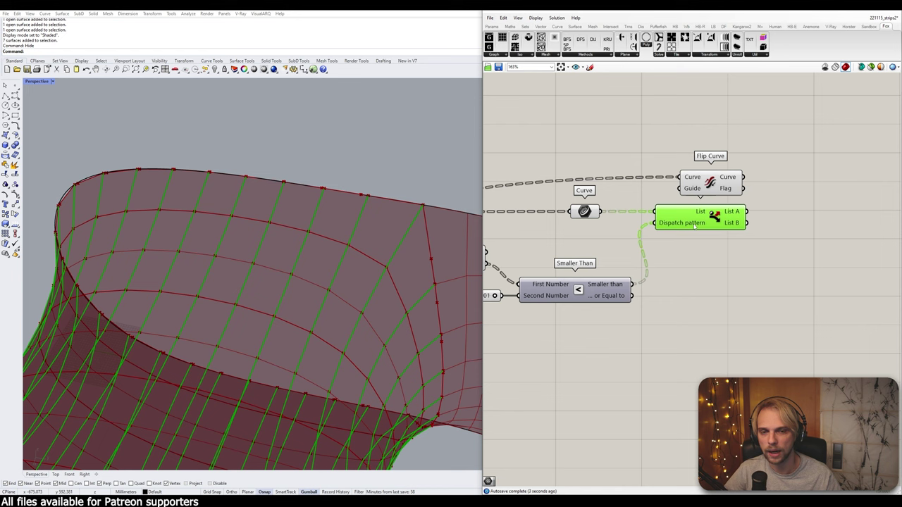
pyautogui.moveTo(711, 181); pyautogui.dragTo(763, 139)
pyautogui.click(794, 185)
pyautogui.scroll(-2, 732, 252)
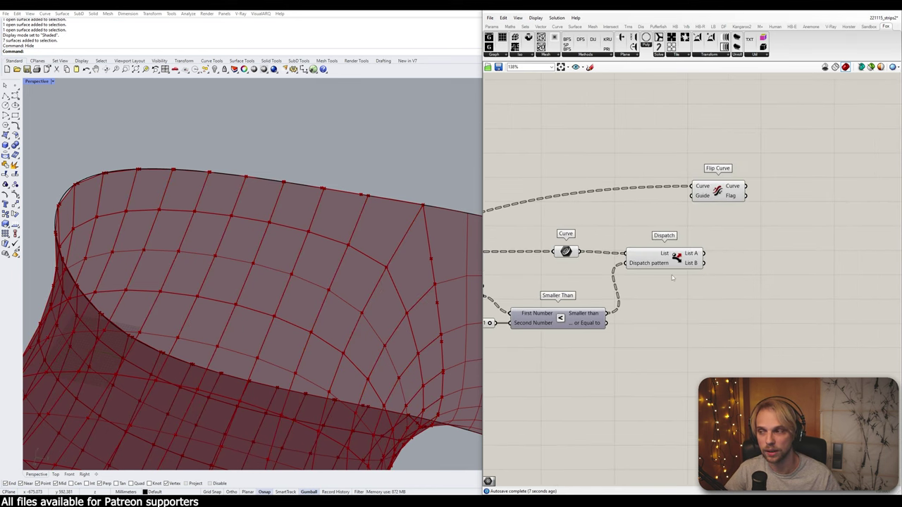
# - Add a panel showing the Smaller than output, enlarge it vertically and place it below Dispatch
pyautogui.moveTo(652, 295); pyautogui.dragTo(693, 244, button='right')
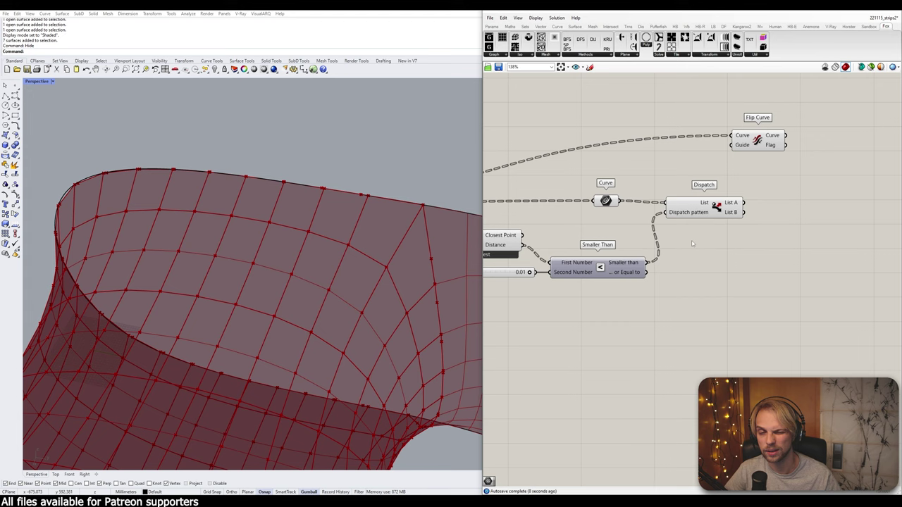
pyautogui.doubleClick(741, 276)
pyautogui.write('panel')
pyautogui.press('Return')
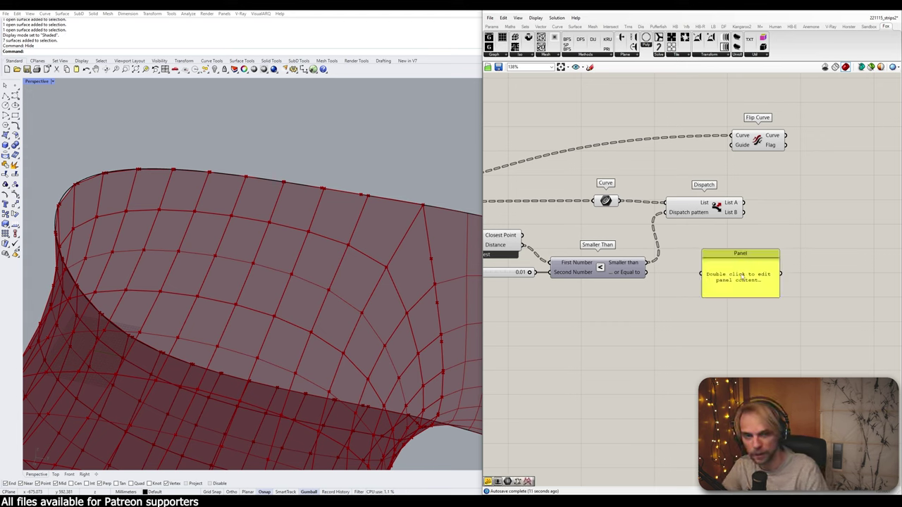
pyautogui.moveTo(647, 263); pyautogui.dragTo(702, 273)
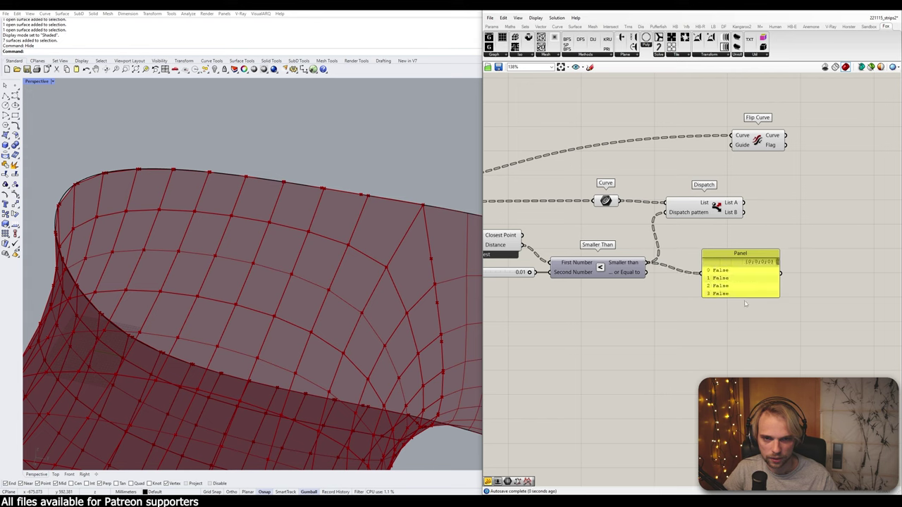
pyautogui.moveTo(747, 296); pyautogui.dragTo(747, 366)
pyautogui.moveTo(733, 313); pyautogui.dragTo(711, 298)
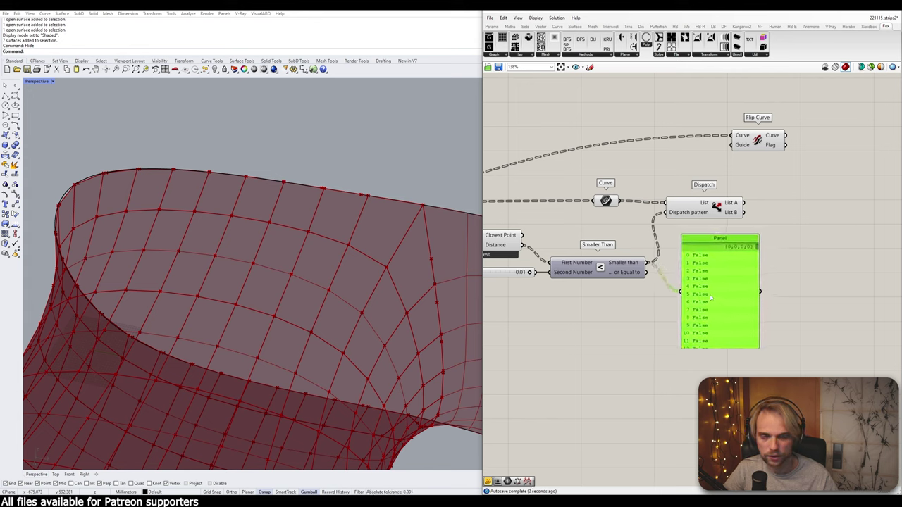
# - Check the Dispatch outputs and rewire the panel to show Pull Point's Distance values instead
pyautogui.moveTo(685, 216)
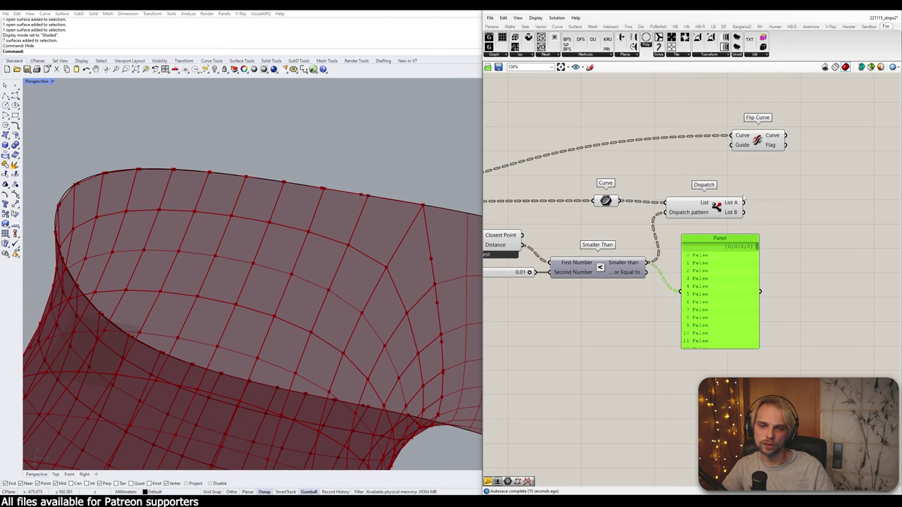
pyautogui.moveTo(738, 213)
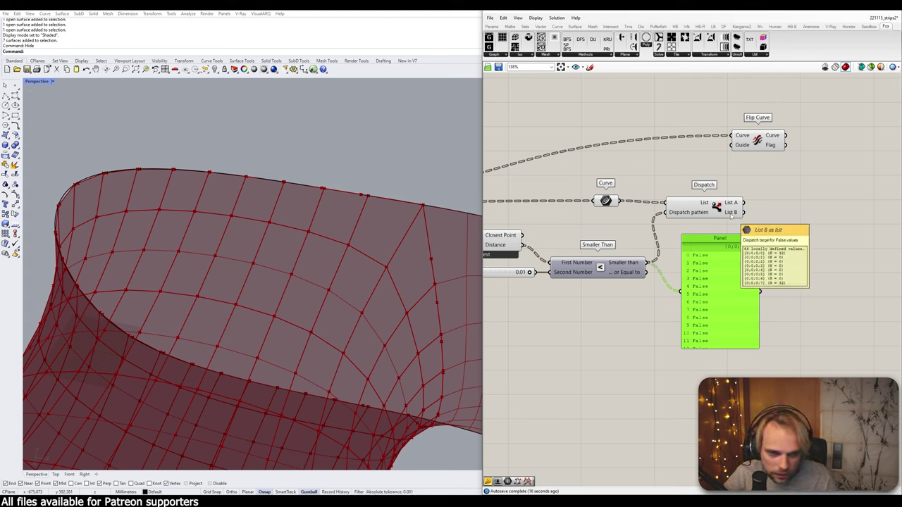
pyautogui.moveTo(522, 245); pyautogui.dragTo(688, 295)
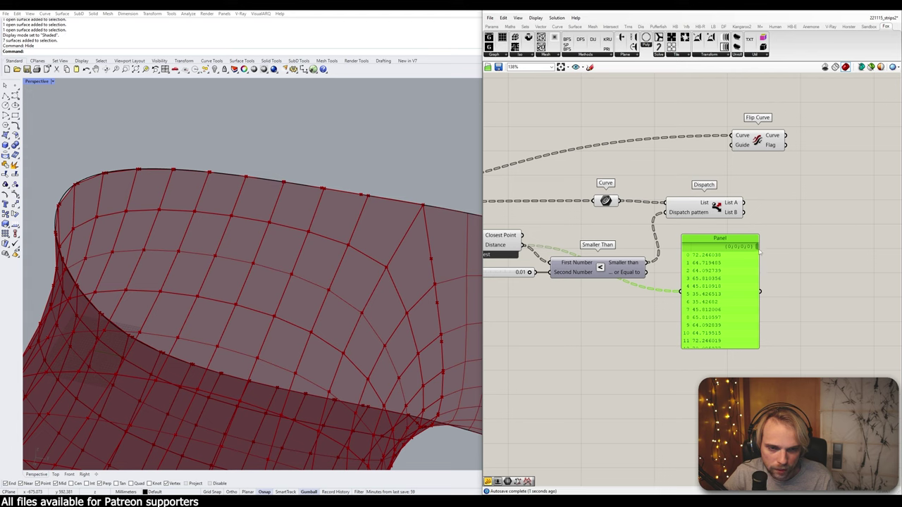
# - Check Dispatch's List B and List A outputs in the panel, moving the panel farther along the canvas
pyautogui.moveTo(743, 212); pyautogui.dragTo(681, 291)
pyautogui.moveTo(737, 214)
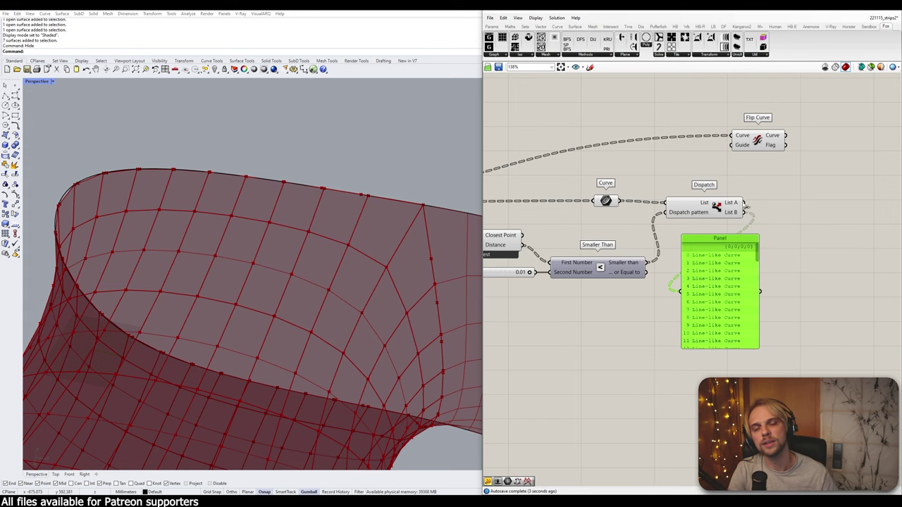
pyautogui.moveTo(744, 204); pyautogui.dragTo(835, 254)
pyautogui.moveTo(758, 226); pyautogui.dragTo(694, 268, button='right')
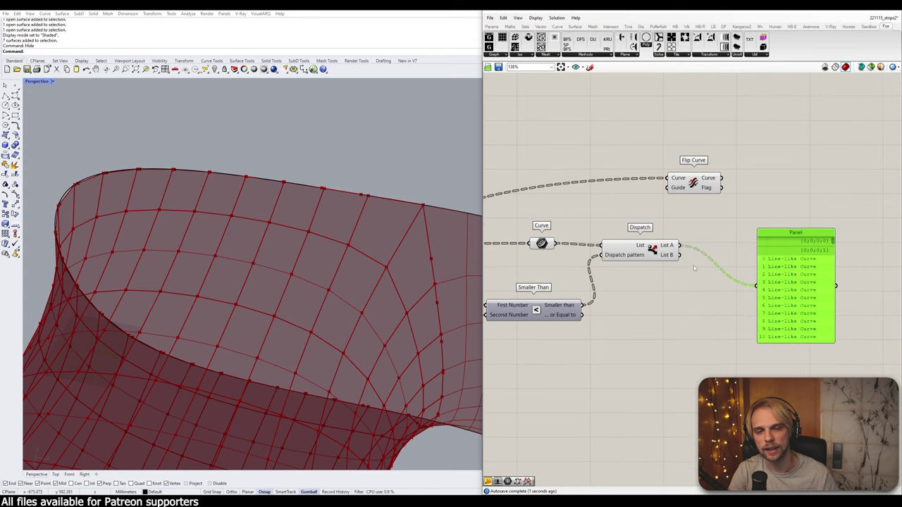
pyautogui.moveTo(542, 266); pyautogui.dragTo(612, 231, button='right')
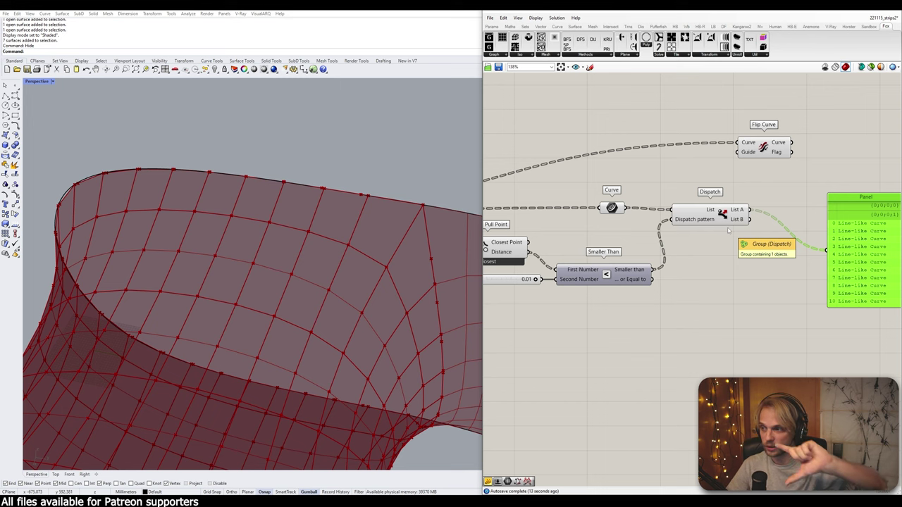
# - Place Flip Curve beside Dispatch, feed List B into its Curve input and move the panel clear of it
pyautogui.moveTo(702, 199); pyautogui.dragTo(780, 225, button='right')
pyautogui.scroll(-4, 779, 225)
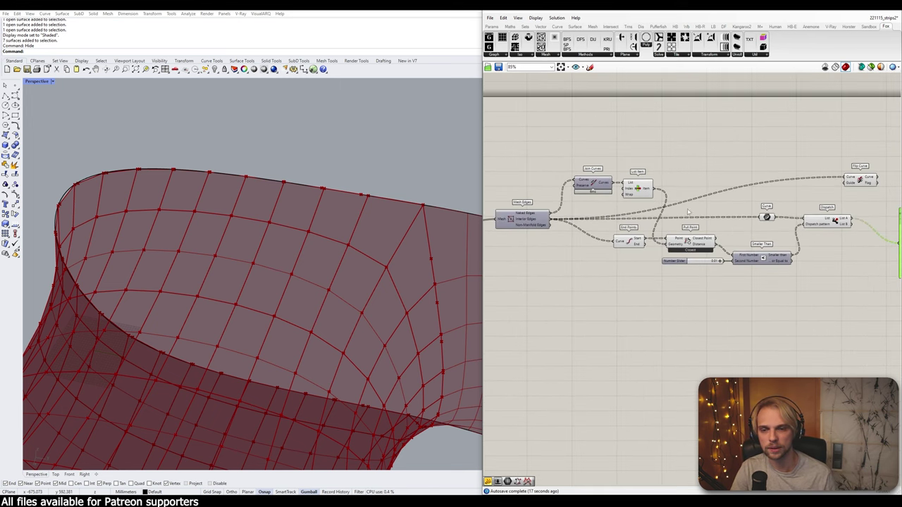
pyautogui.moveTo(866, 181); pyautogui.dragTo(698, 174, button='right')
pyautogui.scroll(2, 696, 175)
pyautogui.moveTo(696, 174); pyautogui.dragTo(729, 253)
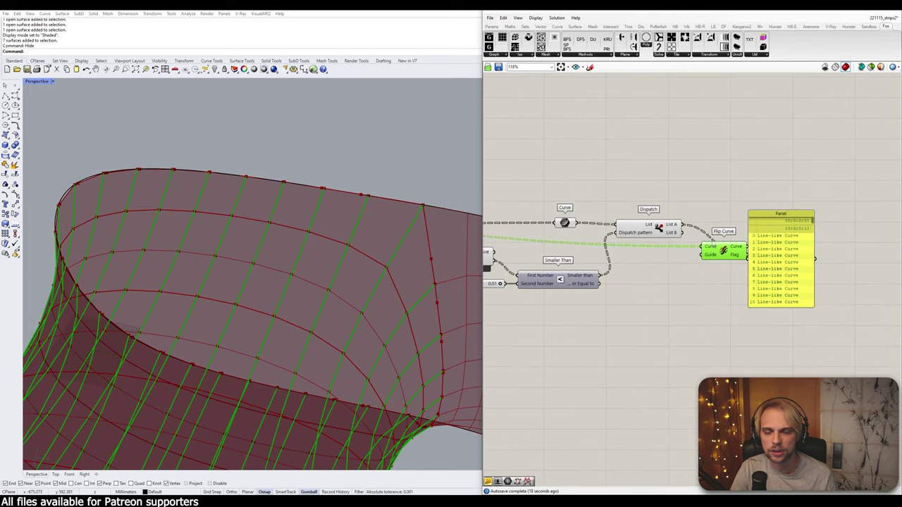
pyautogui.scroll(4, 712, 238)
pyautogui.moveTo(653, 226); pyautogui.dragTo(717, 239)
pyautogui.moveTo(761, 263); pyautogui.dragTo(638, 264, button='right')
pyautogui.moveTo(699, 270); pyautogui.dragTo(813, 263)
# - Add a Merge component with Dispatch's List A as D1 and the flipped curves as D2, removing the unused D3 input
pyautogui.scroll(-4, 814, 262)
pyautogui.doubleClick(742, 306)
pyautogui.write('merge')
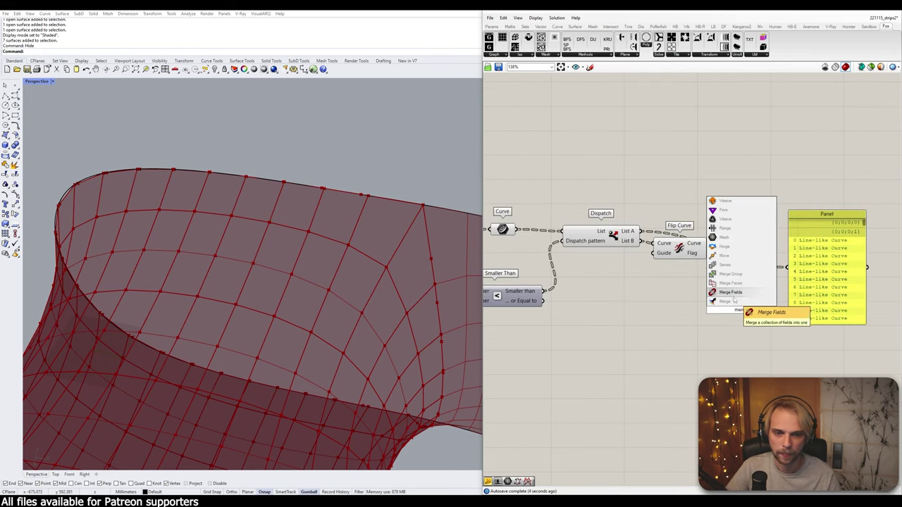
pyautogui.click(733, 299)
pyautogui.moveTo(736, 303); pyautogui.dragTo(746, 231)
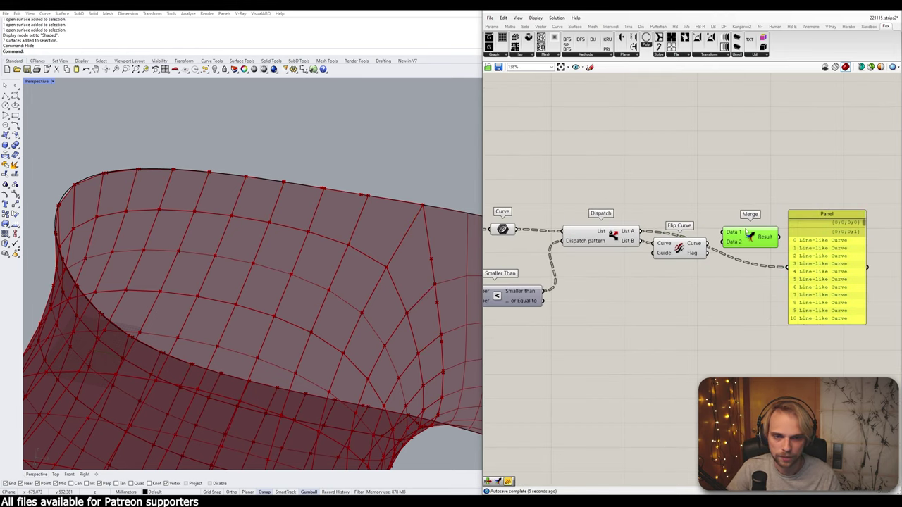
pyautogui.moveTo(639, 232); pyautogui.dragTo(723, 244)
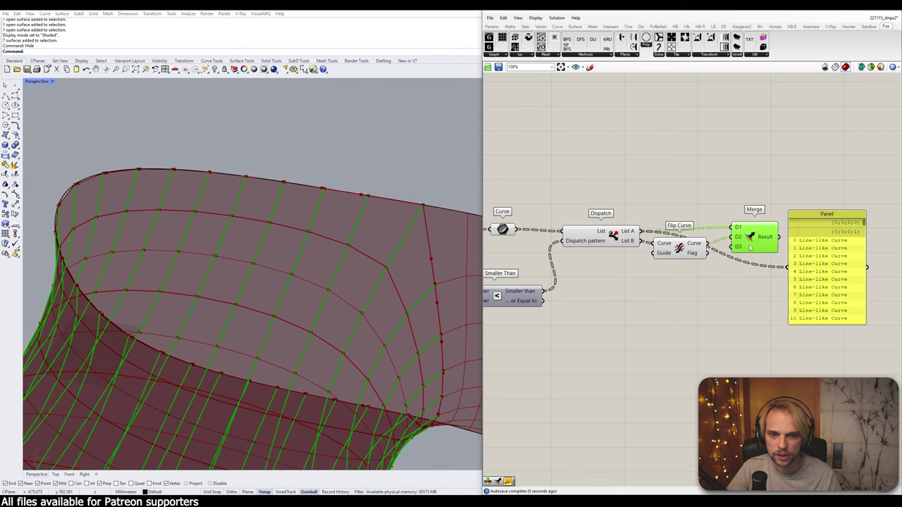
pyautogui.scroll(5, 737, 246)
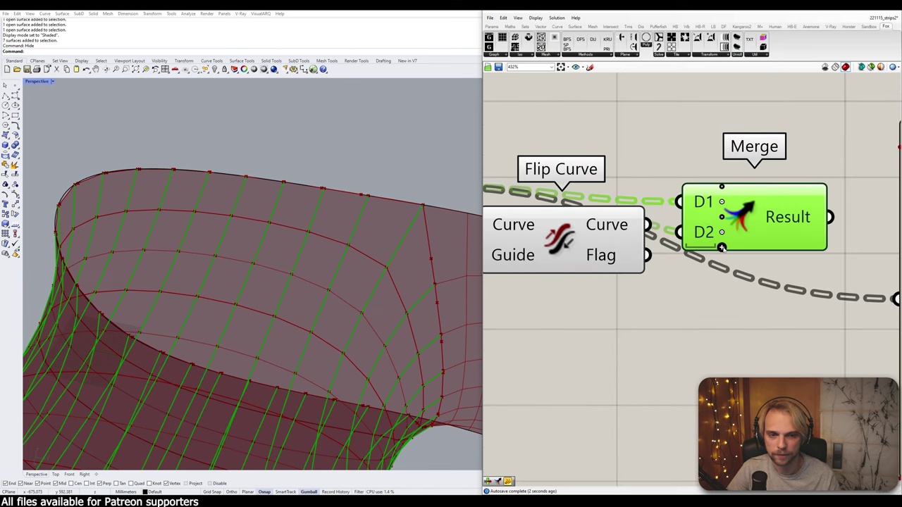
pyautogui.moveTo(759, 236); pyautogui.dragTo(761, 231)
# - Show Merge's Result in the panel and reposition the panel in line with Merge
pyautogui.moveTo(773, 229); pyautogui.dragTo(706, 232, button='right')
pyautogui.moveTo(733, 218); pyautogui.dragTo(765, 284)
pyautogui.scroll(-4, 772, 296)
pyautogui.moveTo(779, 300); pyautogui.dragTo(658, 300, button='right')
pyautogui.moveTo(661, 304); pyautogui.dragTo(708, 279)
pyautogui.scroll(-3, 702, 281)
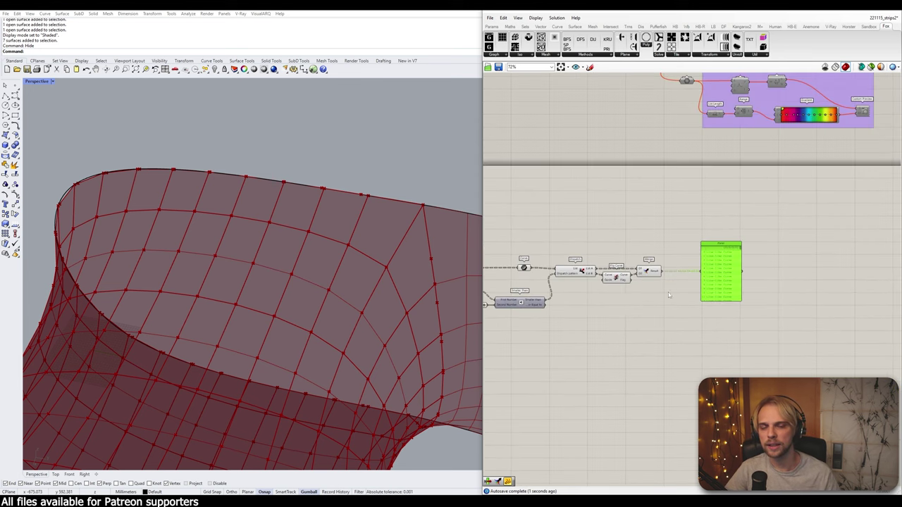
# - Examine the Pull Point results, the data tree of Merge's Result and the original End Points component
pyautogui.moveTo(580, 283); pyautogui.dragTo(691, 277, button='right')
pyautogui.scroll(2, 562, 268)
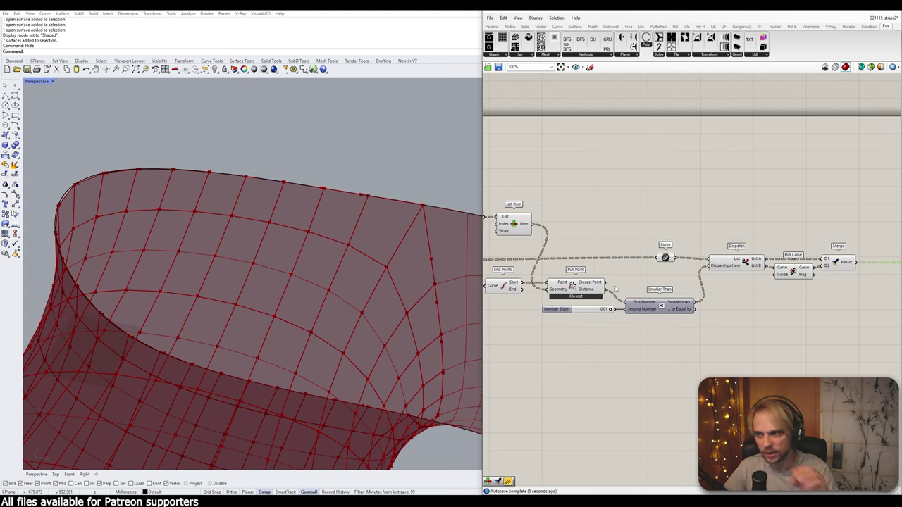
pyautogui.scroll(2, 567, 292)
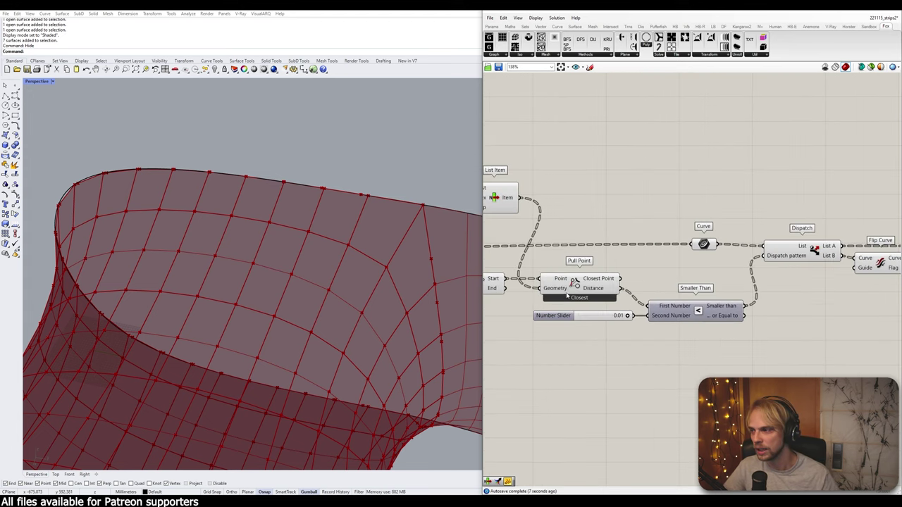
pyautogui.moveTo(576, 286); pyautogui.dragTo(571, 292)
pyautogui.scroll(-4, 569, 286)
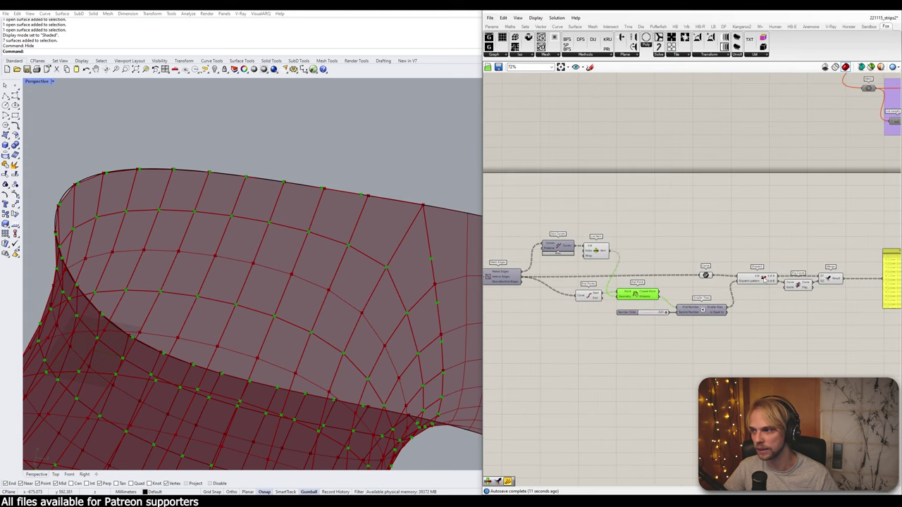
pyautogui.scroll(5, 764, 278)
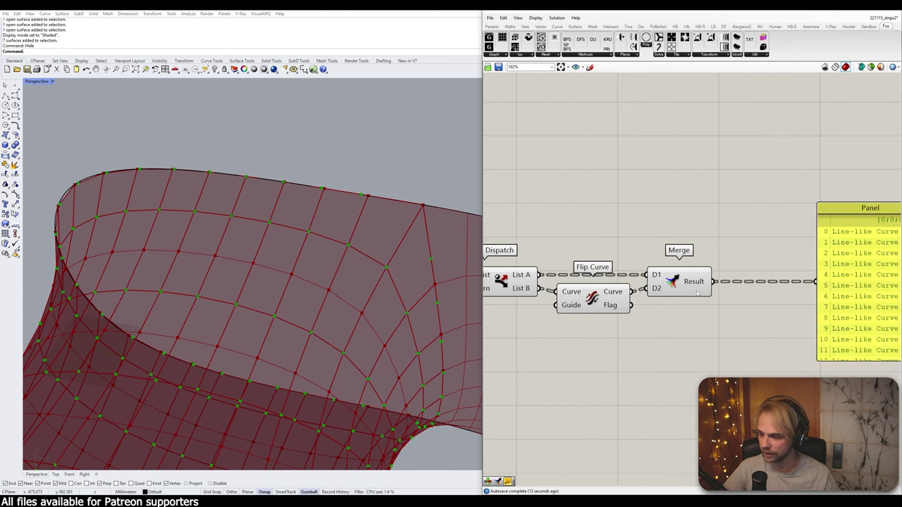
pyautogui.moveTo(703, 276)
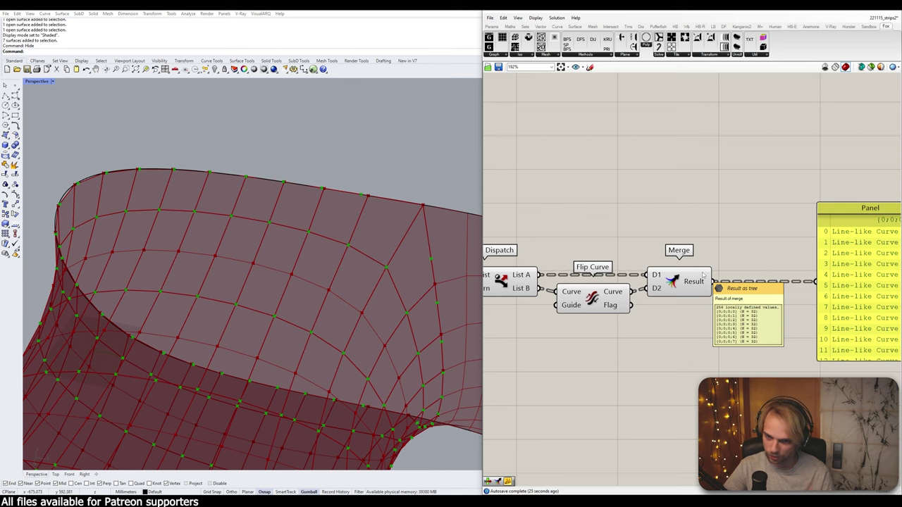
pyautogui.scroll(-3, 703, 275)
pyautogui.scroll(3, 700, 253)
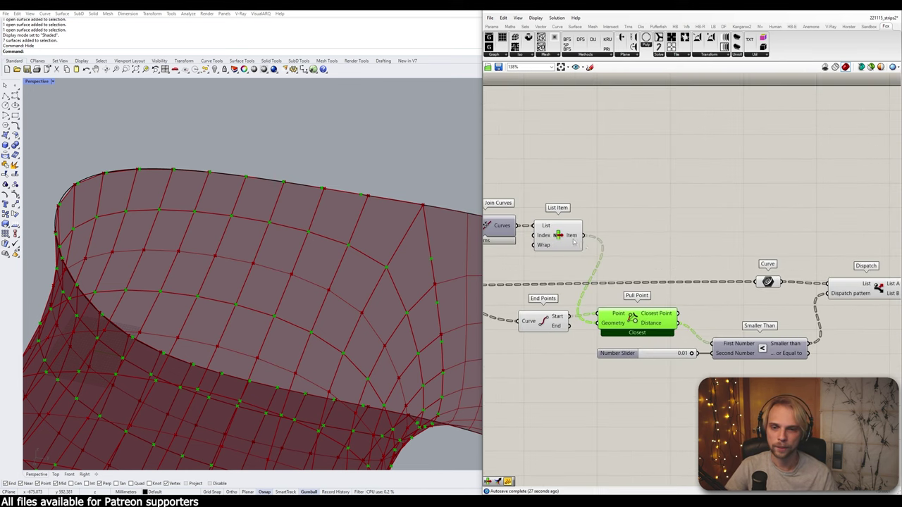
pyautogui.click(685, 249)
pyautogui.scroll(-2, 684, 274)
pyautogui.moveTo(784, 271); pyautogui.dragTo(698, 227, button='right')
pyautogui.click(698, 227)
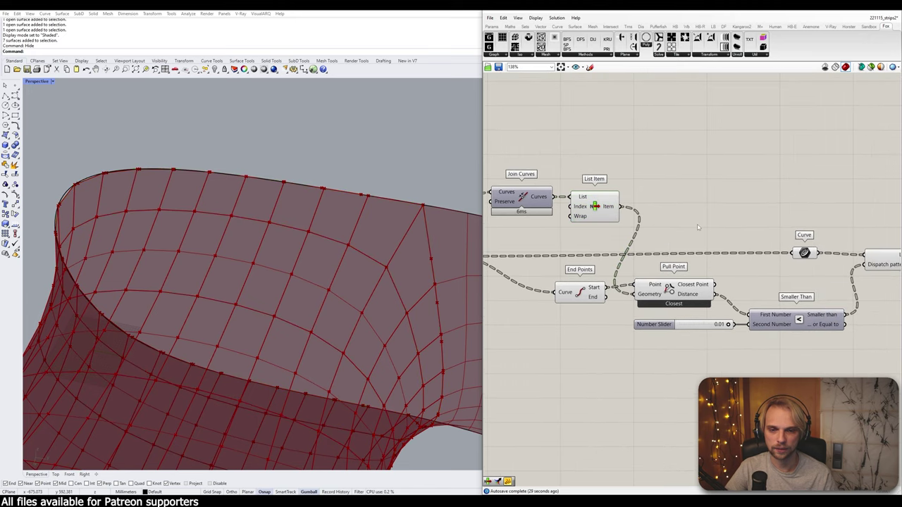
pyautogui.moveTo(583, 291); pyautogui.dragTo(575, 288)
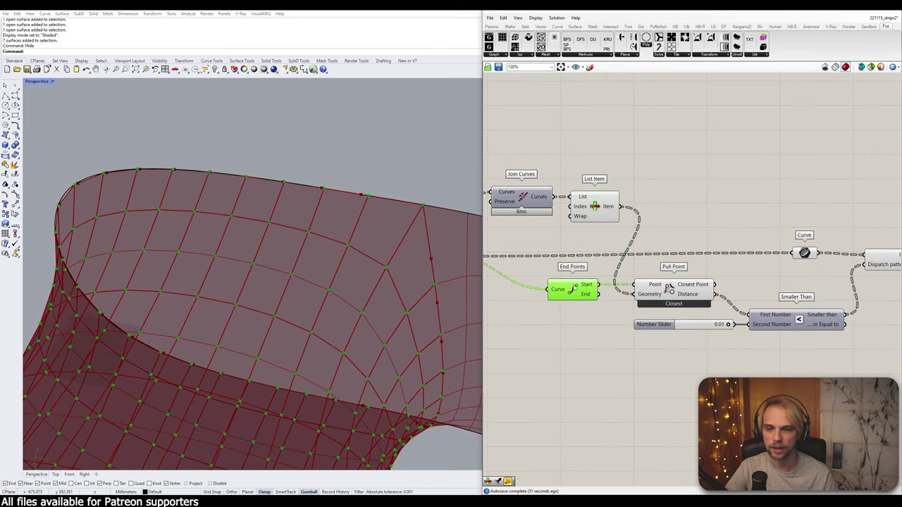
# - Add an End Points component between Merge and the panel, feeding it Merge's Result and showing its Start output in the panel
pyautogui.scroll(-5, 599, 288)
pyautogui.moveTo(768, 289); pyautogui.dragTo(667, 285, button='right')
pyautogui.scroll(4, 761, 285)
pyautogui.moveTo(746, 273); pyautogui.dragTo(805, 273)
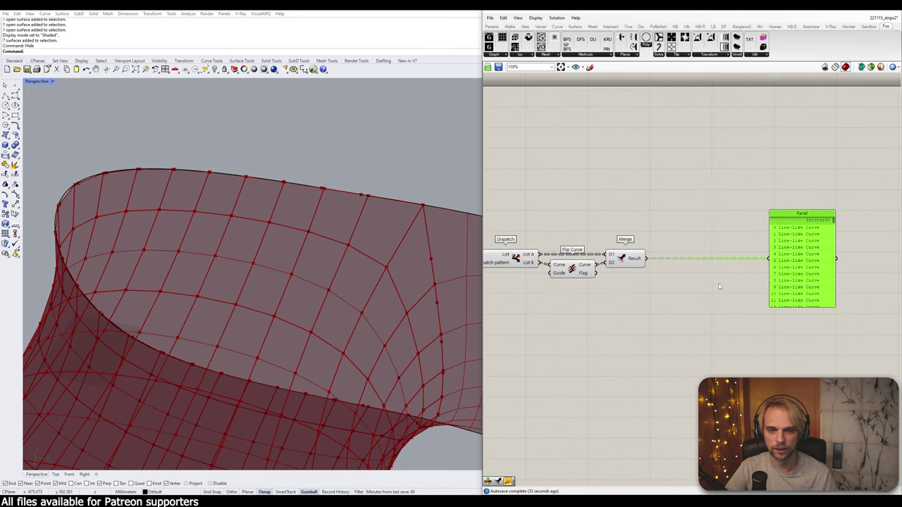
pyautogui.doubleClick(691, 291)
pyautogui.write('end poin')
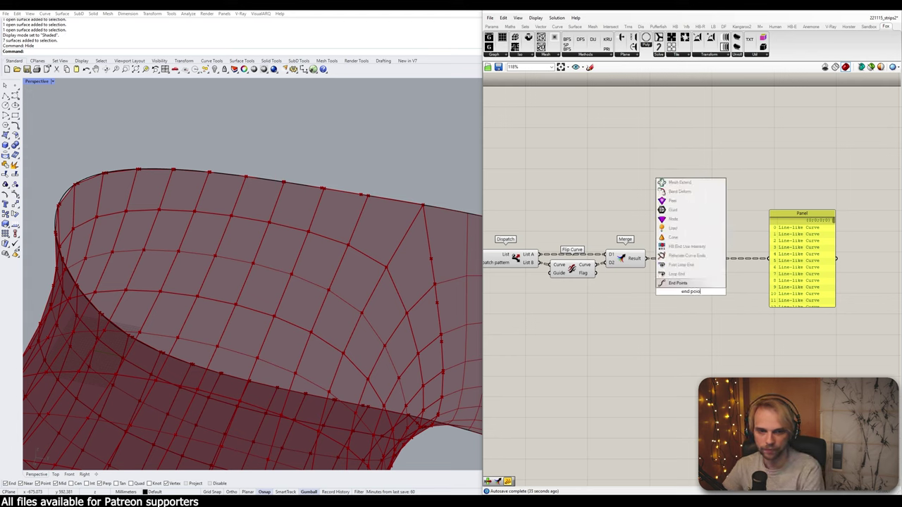
pyautogui.press('Return')
pyautogui.moveTo(643, 259); pyautogui.dragTo(768, 258)
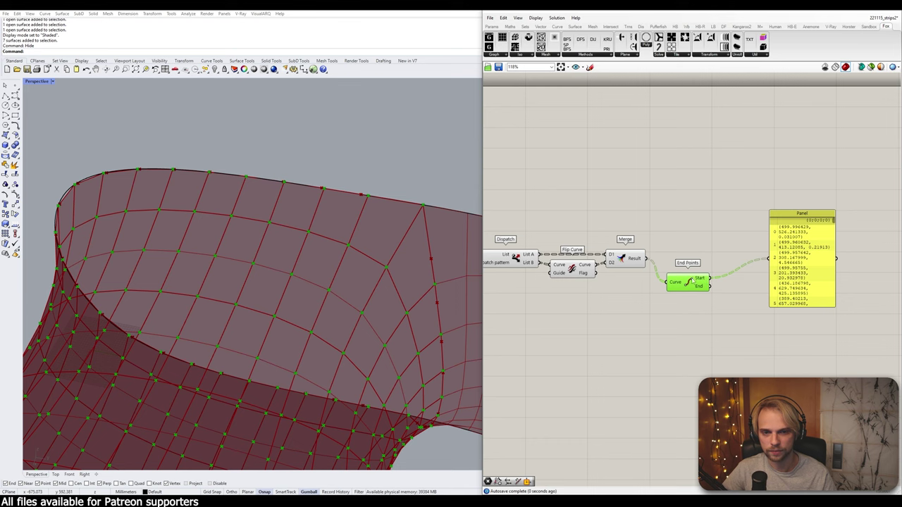
pyautogui.moveTo(692, 282); pyautogui.dragTo(691, 258)
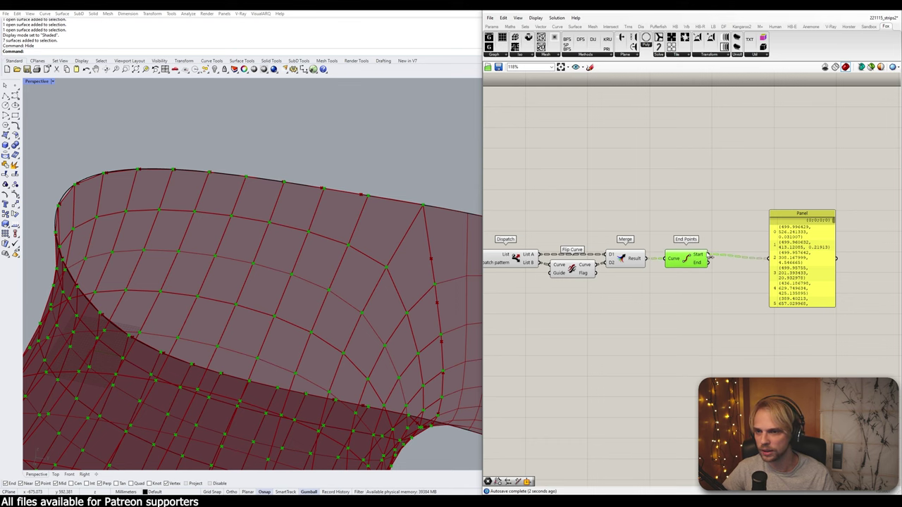
# - Inspect the joined boundary curves that List Item outputs
pyautogui.scroll(-3, 704, 261)
pyautogui.moveTo(687, 264); pyautogui.dragTo(895, 337, button='right')
pyautogui.scroll(3, 692, 305)
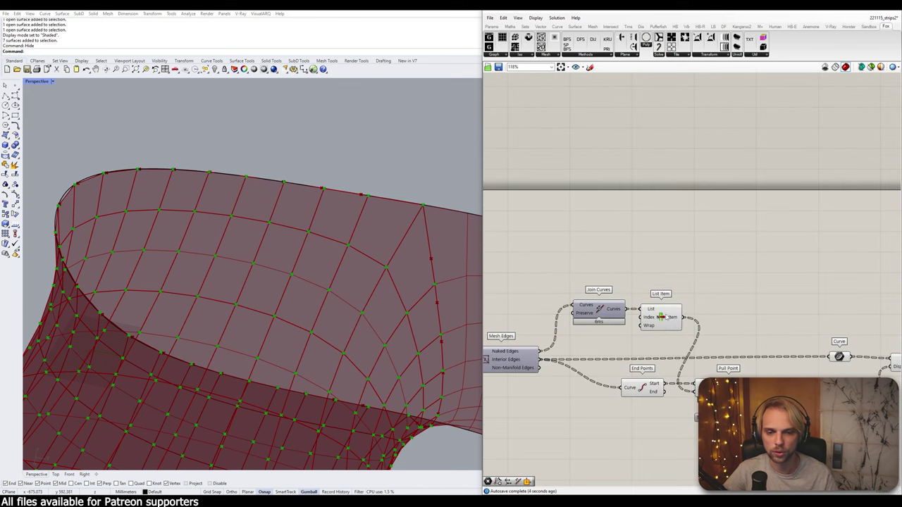
pyautogui.click(670, 321)
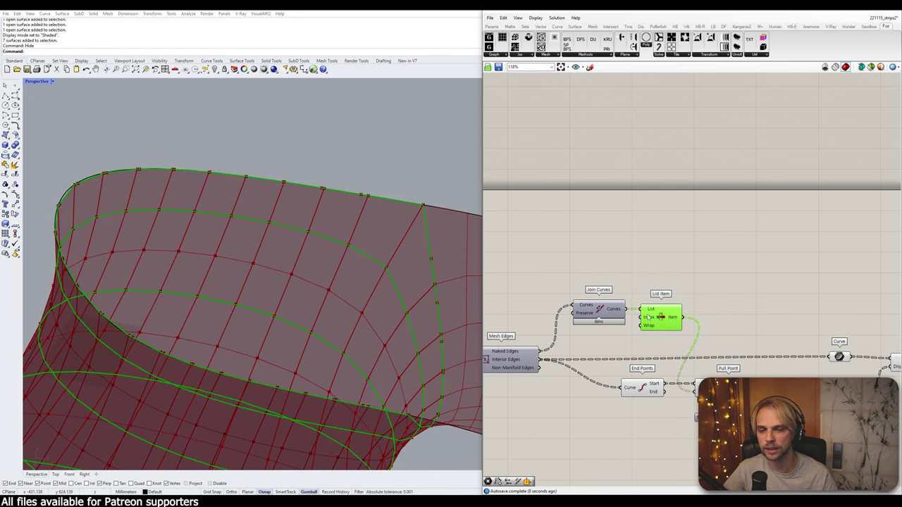
pyautogui.scroll(-3, 708, 324)
pyautogui.moveTo(799, 320); pyautogui.dragTo(614, 248, button='right')
pyautogui.doubleClick(614, 248)
pyautogui.write('curve')
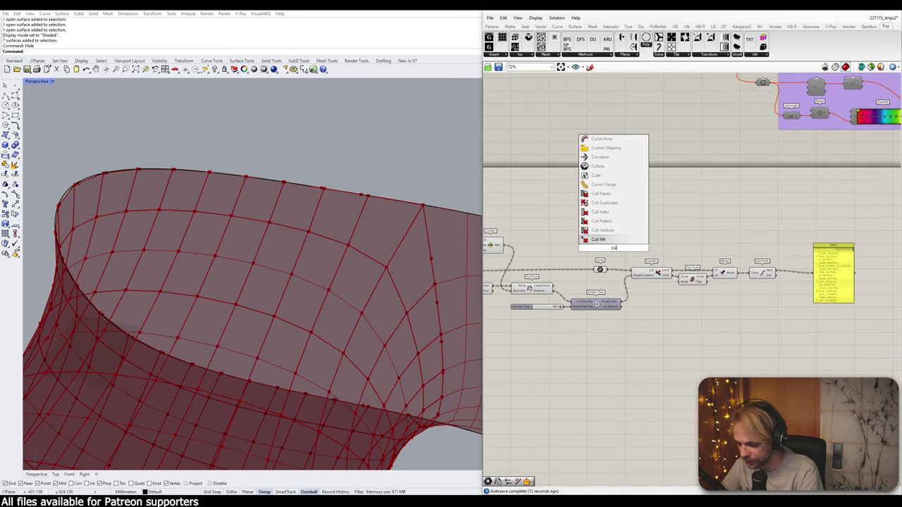
pyautogui.click(599, 241)
pyautogui.click(599, 242)
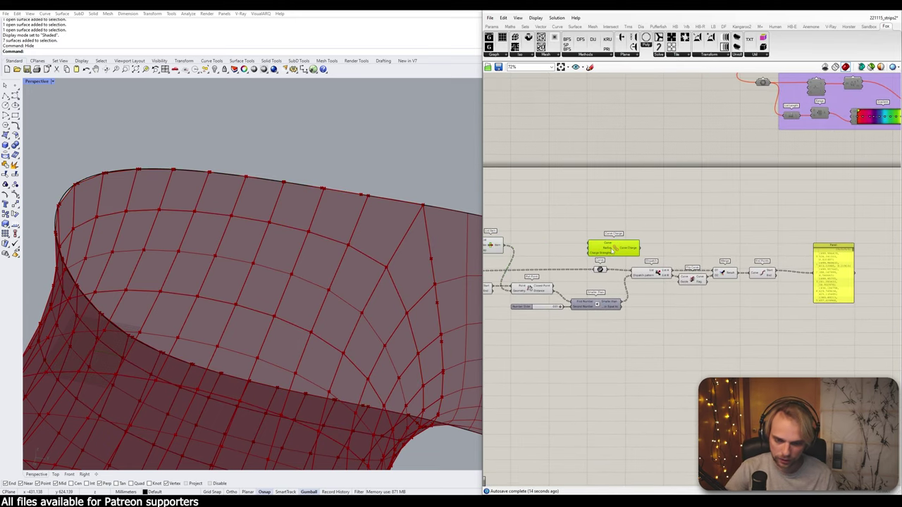
pyautogui.press('Delete')
# - Add a Curve parameter fed by List Item's Item output and place it above the new End Points component
pyautogui.doubleClick(602, 244)
pyautogui.write('curve')
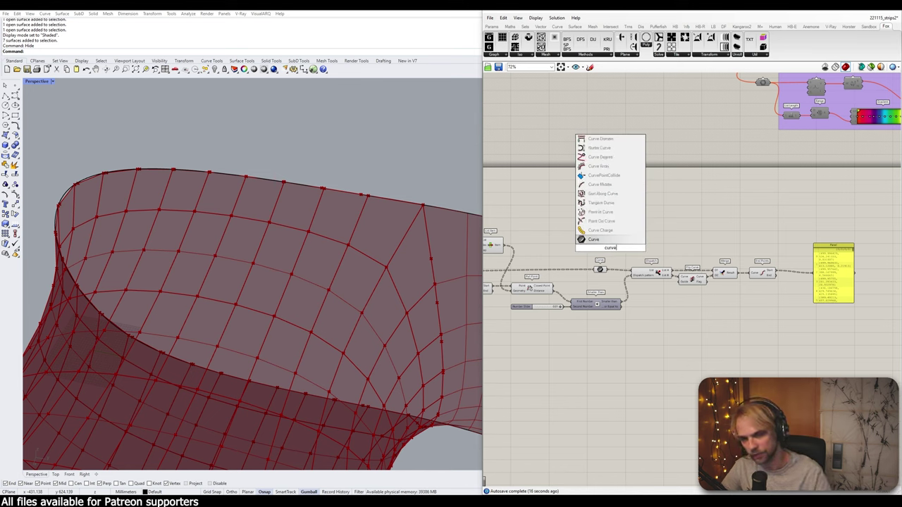
pyautogui.press('Return')
pyautogui.moveTo(502, 245); pyautogui.dragTo(771, 246)
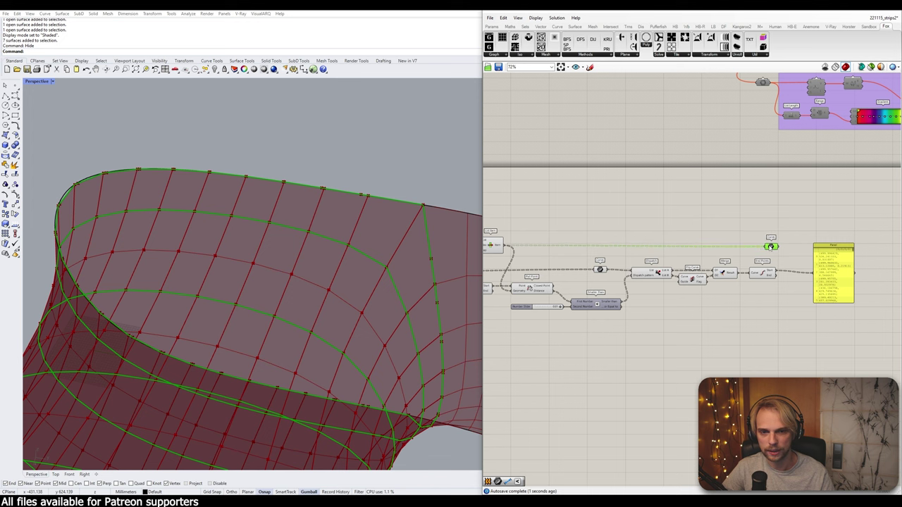
# - Review the boundary curves carried by the new Curve parameter and the end points of the merged curves
pyautogui.click(694, 308)
pyautogui.scroll(3, 695, 308)
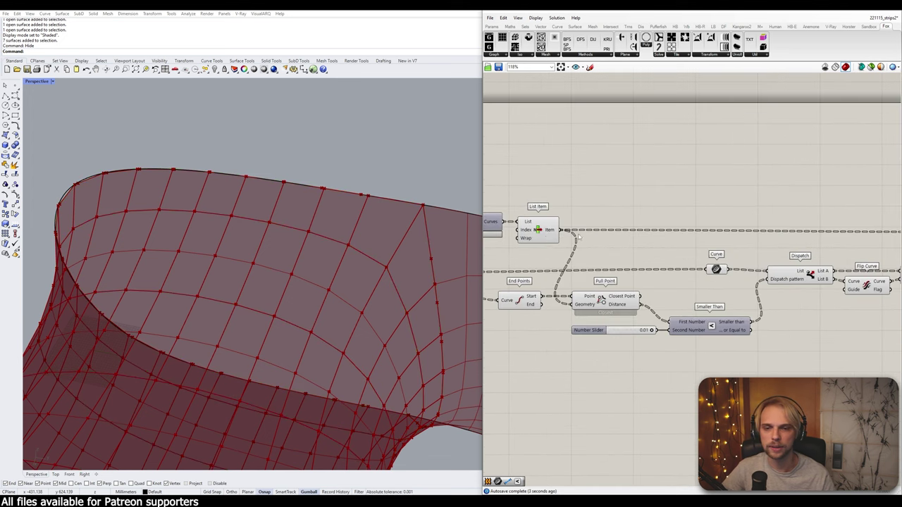
pyautogui.scroll(-3, 537, 256)
pyautogui.moveTo(832, 250); pyautogui.dragTo(773, 247, button='right')
pyautogui.scroll(4, 781, 248)
pyautogui.click(732, 233)
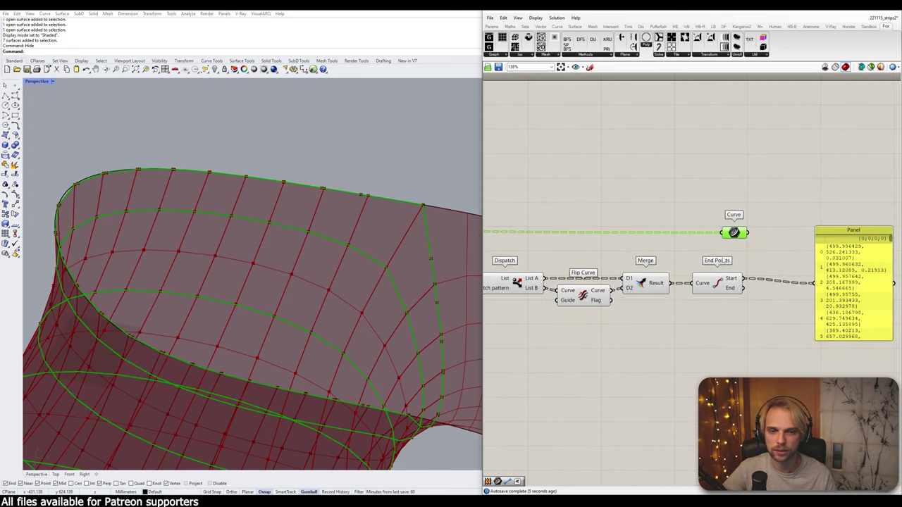
pyautogui.click(724, 283)
pyautogui.moveTo(730, 280)
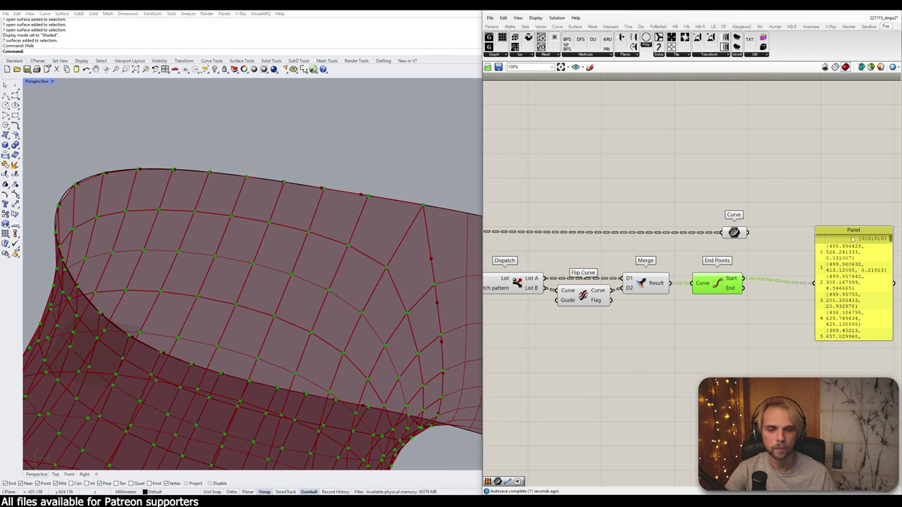
# - Delete the panel of start points and add a Sort Along Curve component in its place
pyautogui.click(819, 254)
pyautogui.press('Delete')
pyautogui.doubleClick(795, 250)
pyautogui.write('s')
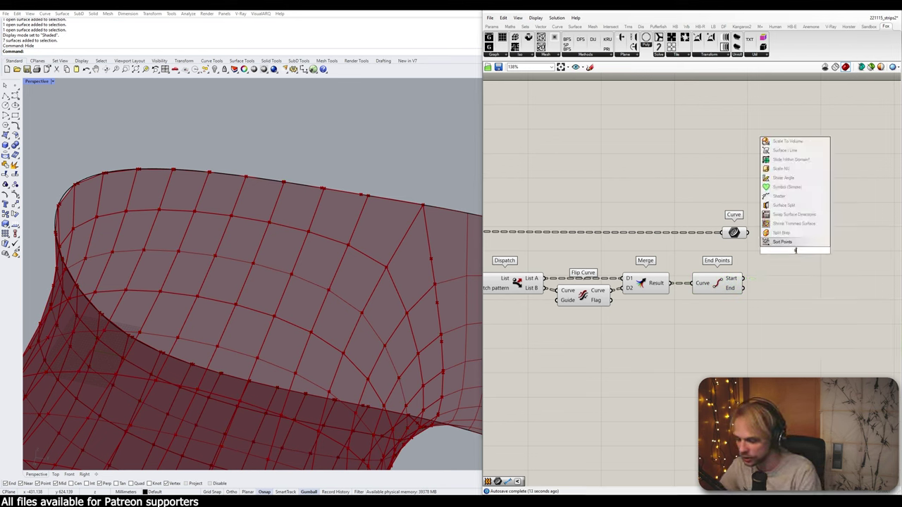
pyautogui.write('ort')
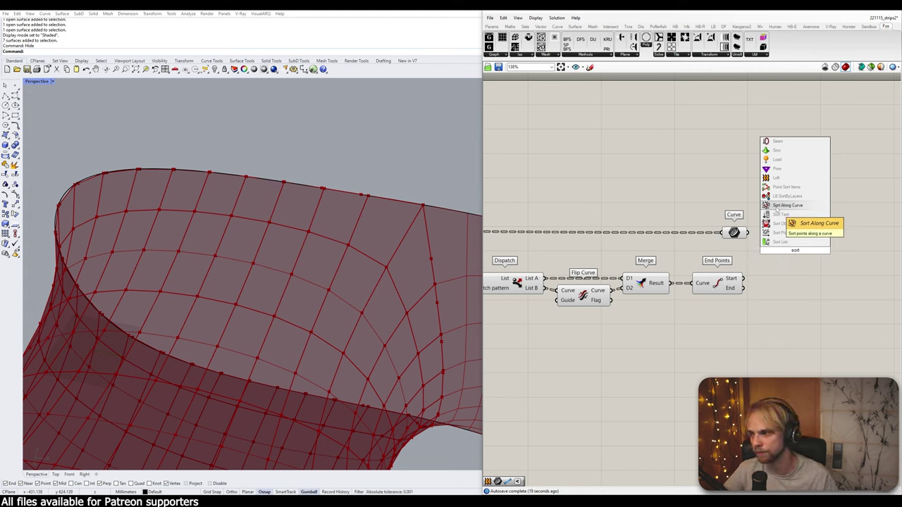
pyautogui.click(782, 206)
pyautogui.scroll(2, 768, 247)
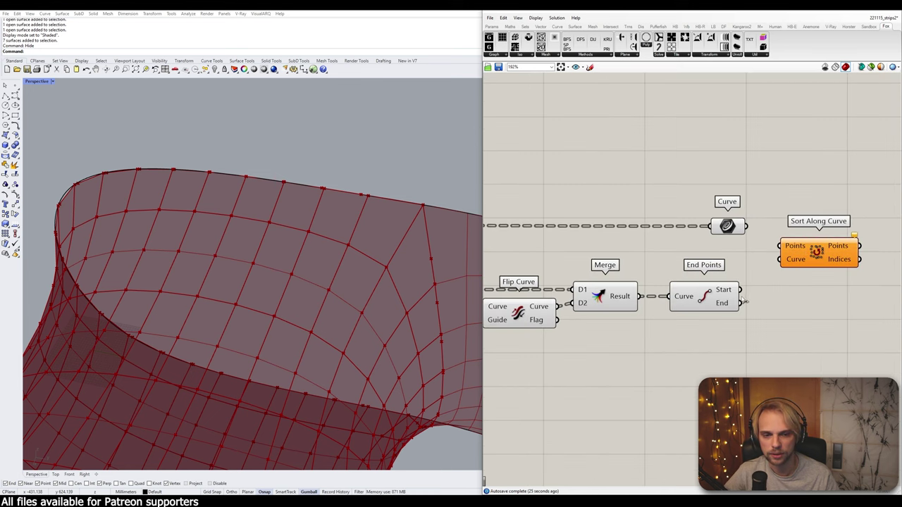
# - Feed Sort Along Curve with End Points' Start output as Points and the Curve parameter as Curve, and align it with that parameter
pyautogui.moveTo(740, 290); pyautogui.dragTo(779, 246)
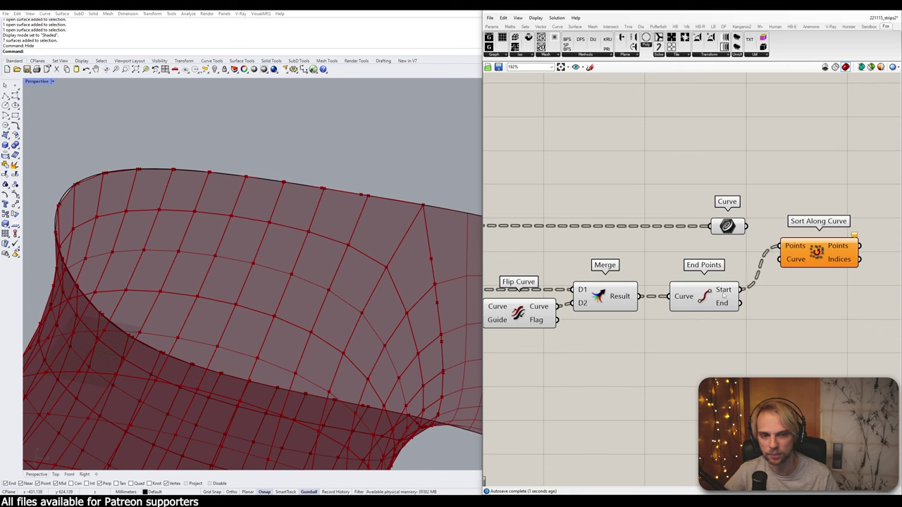
pyautogui.moveTo(726, 226); pyautogui.dragTo(814, 223)
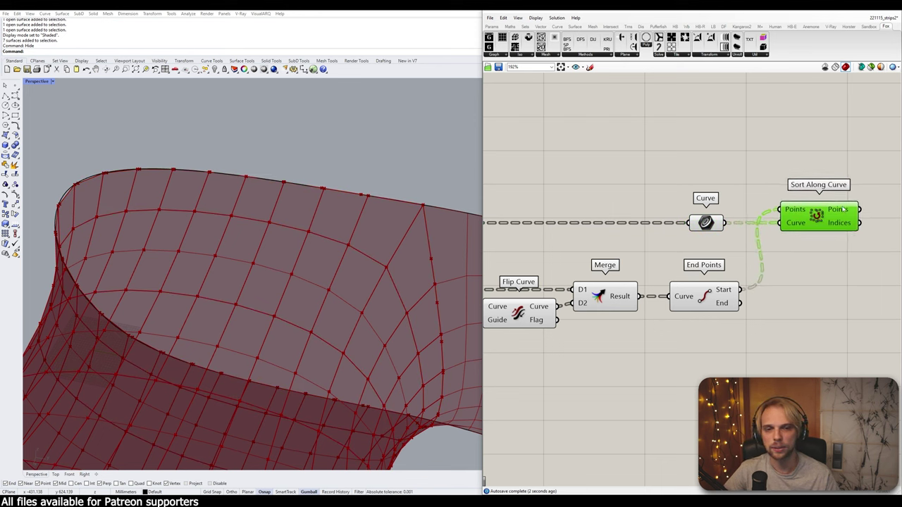
pyautogui.moveTo(847, 210)
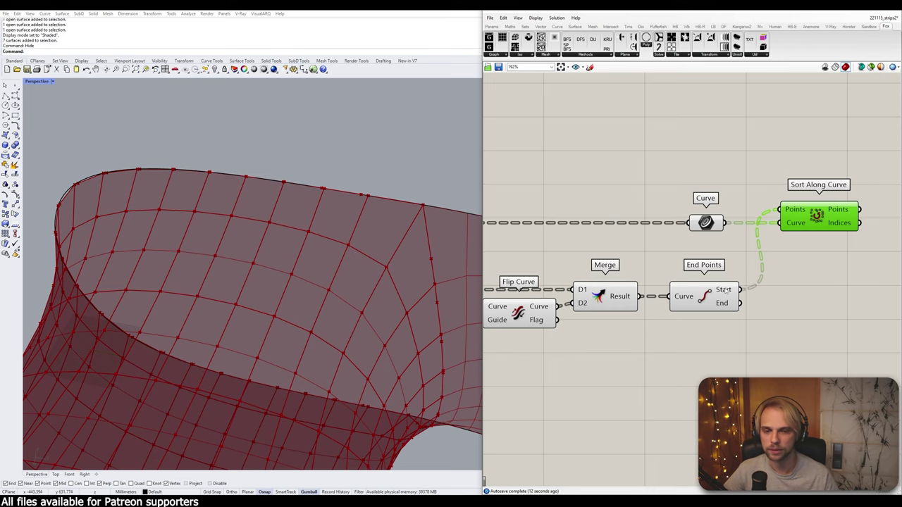
pyautogui.moveTo(798, 184); pyautogui.dragTo(732, 167, button='right')
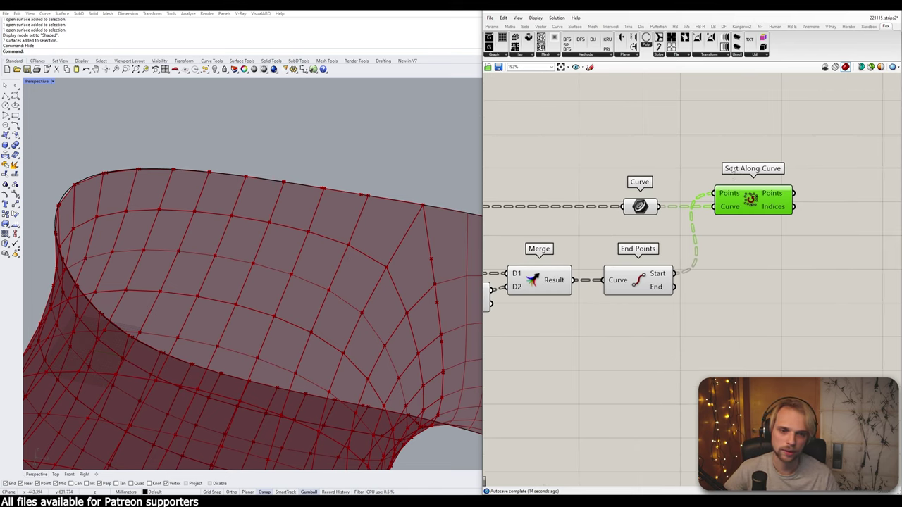
pyautogui.moveTo(776, 206)
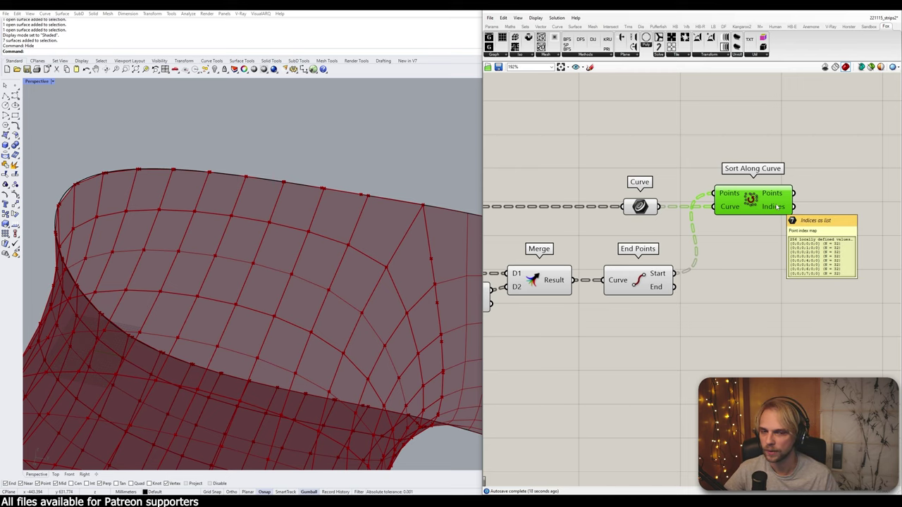
# - Rearrange the Dispatch, Flip Curve and Merge chain so End Points sits slightly lower than Merge
pyautogui.scroll(-3, 672, 275)
pyautogui.moveTo(610, 268); pyautogui.dragTo(693, 234, button='right')
pyautogui.moveTo(756, 301); pyautogui.dragTo(830, 270, button='right')
pyautogui.moveTo(863, 294); pyautogui.dragTo(568, 206)
pyautogui.moveTo(649, 231); pyautogui.dragTo(650, 247)
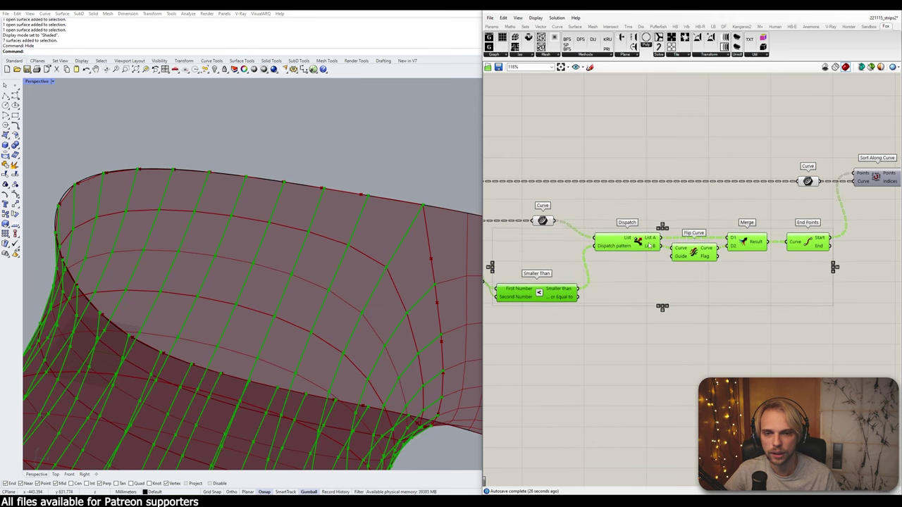
pyautogui.click(656, 217)
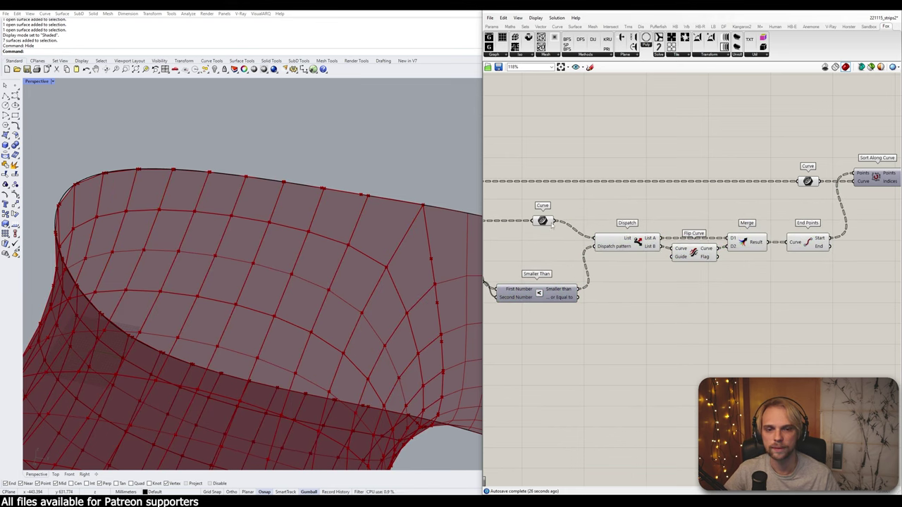
pyautogui.moveTo(739, 283); pyautogui.dragTo(633, 227)
pyautogui.moveTo(704, 229); pyautogui.dragTo(591, 239, button='right')
pyautogui.click(647, 179)
pyautogui.scroll(2, 652, 179)
pyautogui.moveTo(652, 179); pyautogui.dragTo(606, 180, button='right')
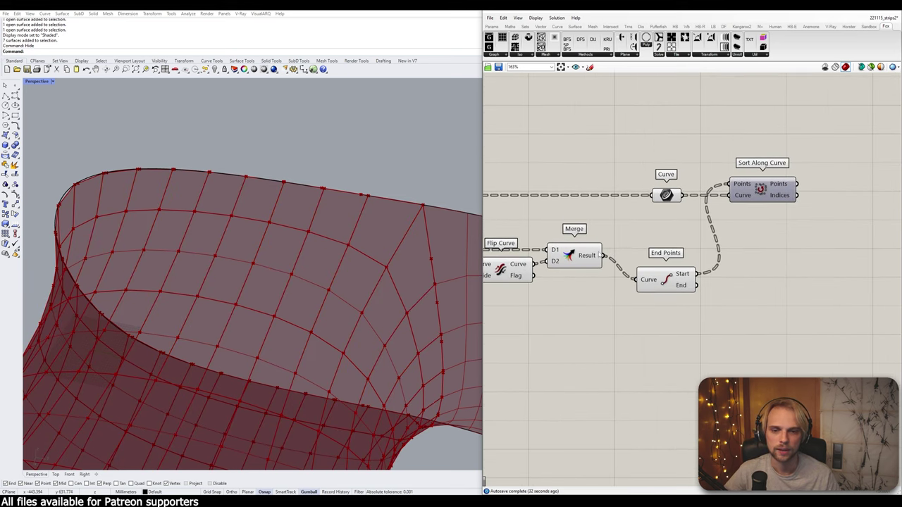
# - Add a List Item component, wiring Merge's Result into List and Sort Along Curve's Indices into Index
pyautogui.moveTo(586, 255)
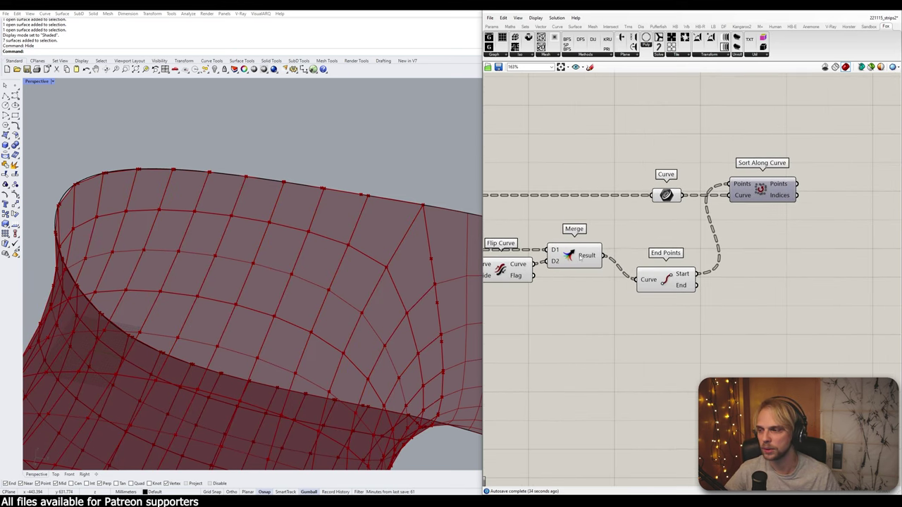
pyautogui.doubleClick(791, 256)
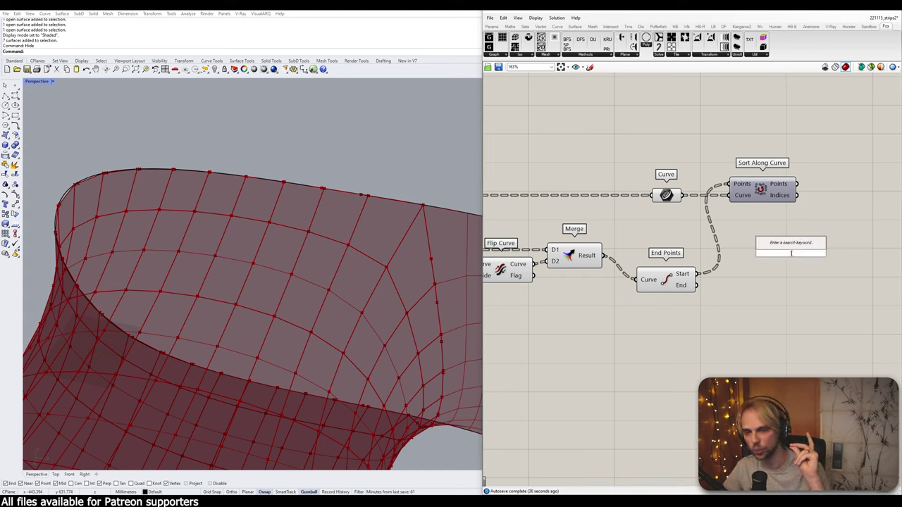
pyautogui.write('list item')
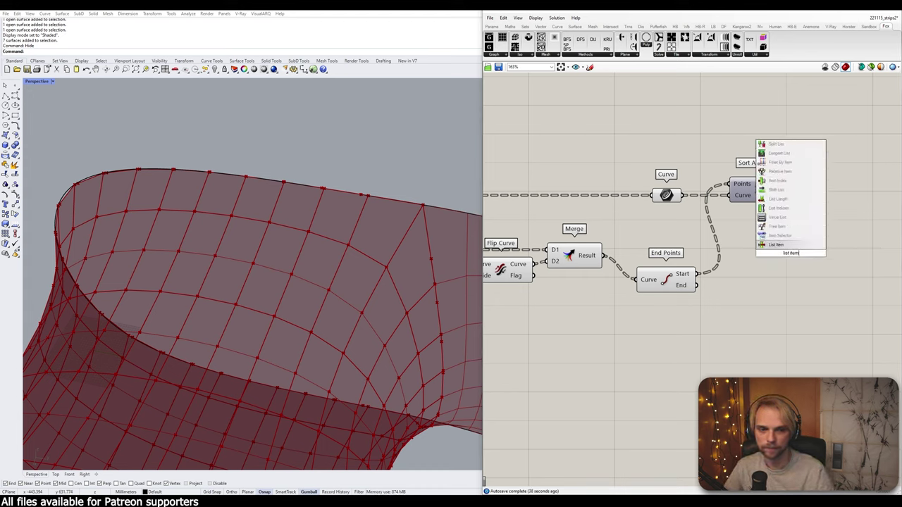
pyautogui.press('Return')
pyautogui.moveTo(610, 256); pyautogui.dragTo(840, 273)
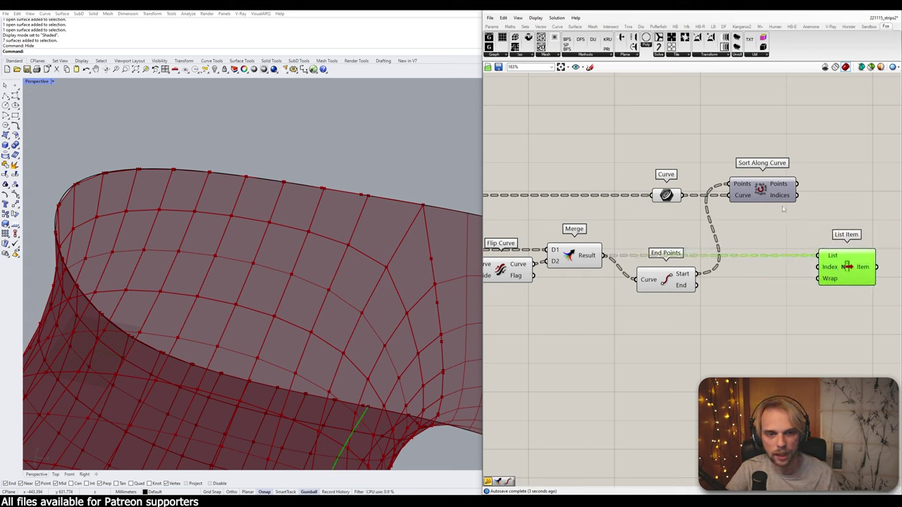
pyautogui.click(728, 255)
pyautogui.moveTo(787, 197)
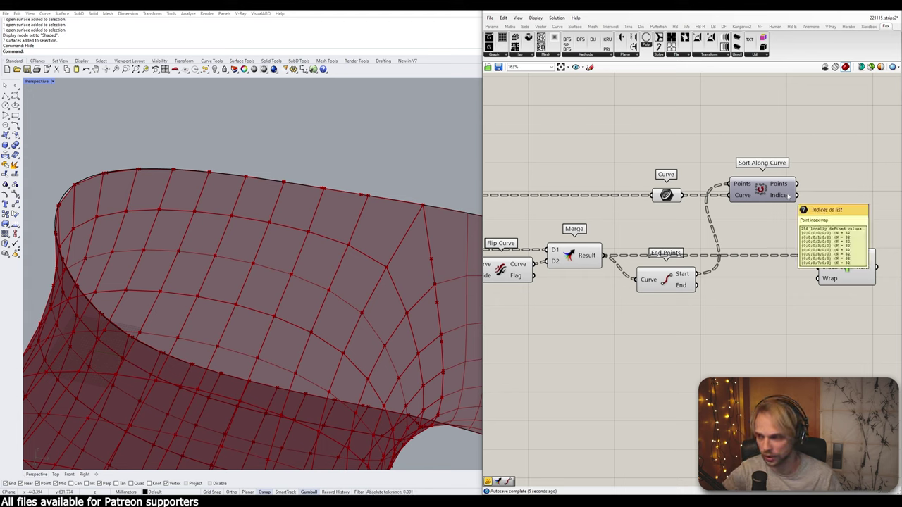
pyautogui.moveTo(796, 195); pyautogui.dragTo(819, 267)
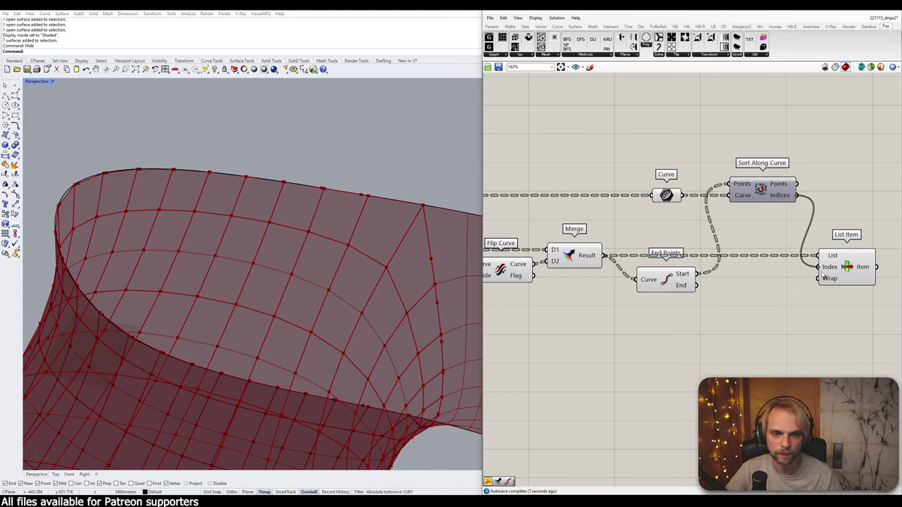
pyautogui.moveTo(821, 275)
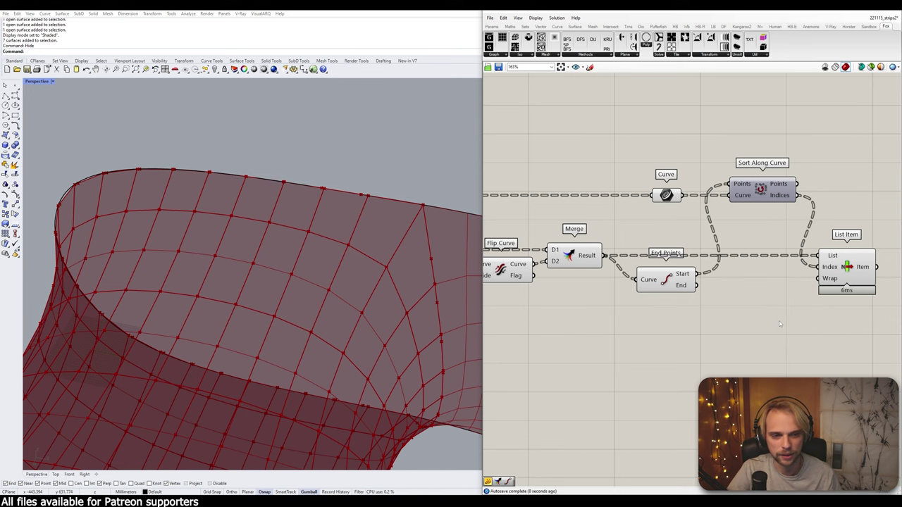
# - Check the curves output by List Item and turn off the preview of the components from Dispatch to End Points
pyautogui.scroll(-3, 819, 275)
pyautogui.click(828, 279)
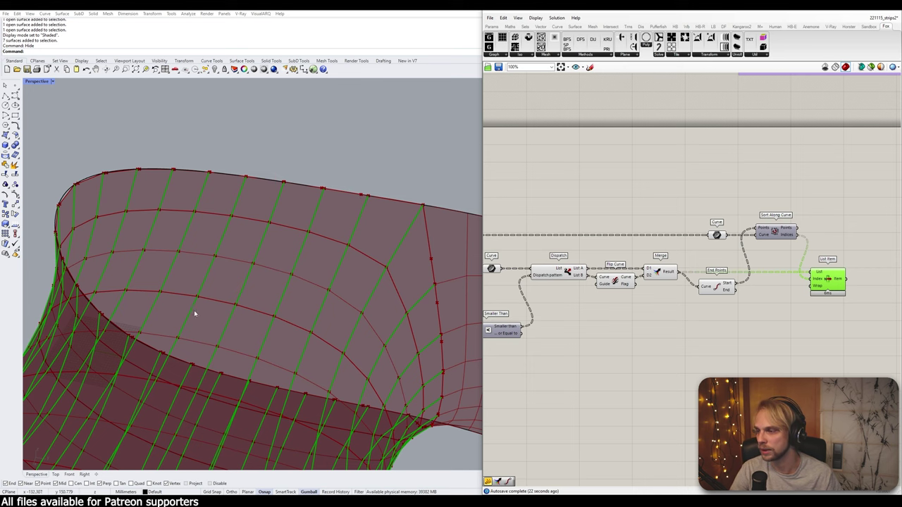
pyautogui.scroll(-3, 762, 284)
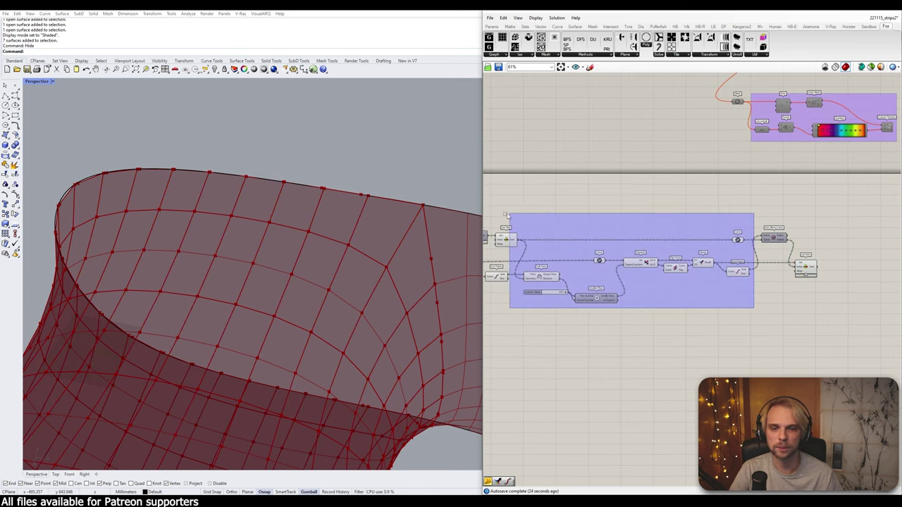
pyautogui.moveTo(596, 207); pyautogui.dragTo(607, 211)
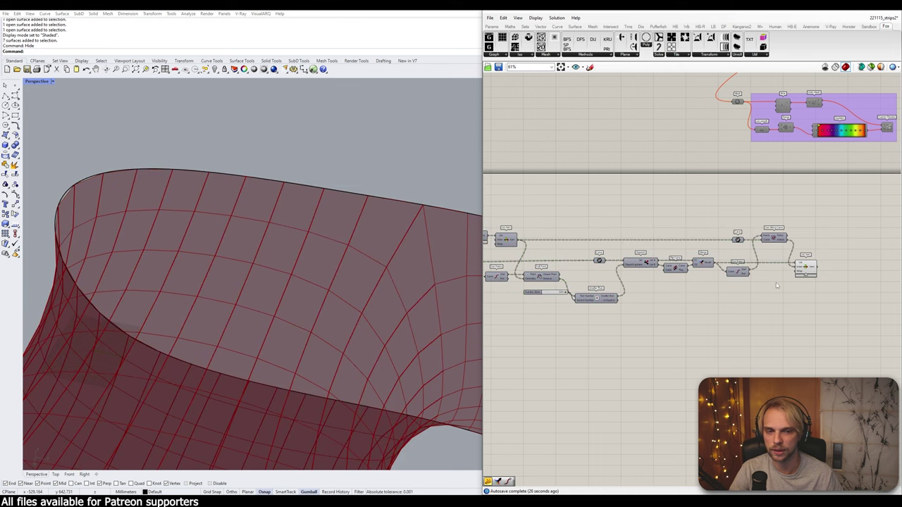
# - Add a Loft component after List Item and feed List Item's Item output into its Curves input
pyautogui.scroll(4, 733, 270)
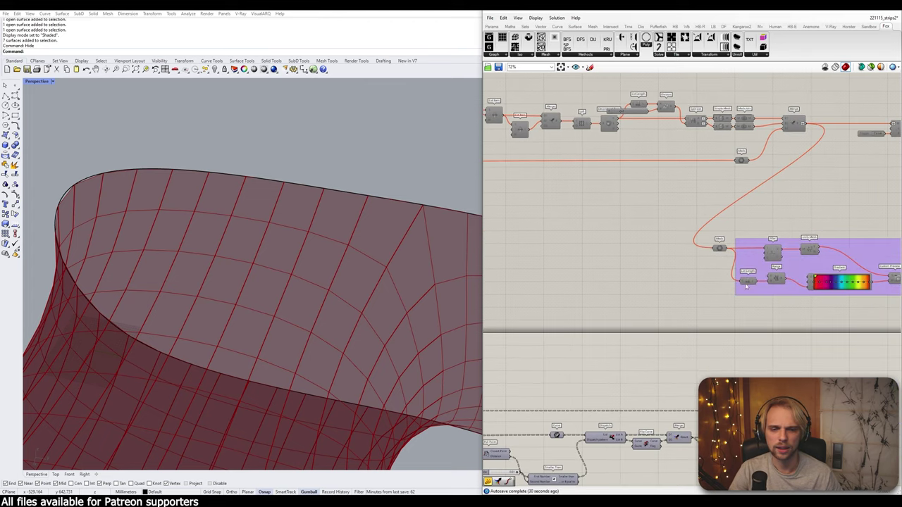
pyautogui.scroll(2, 788, 354)
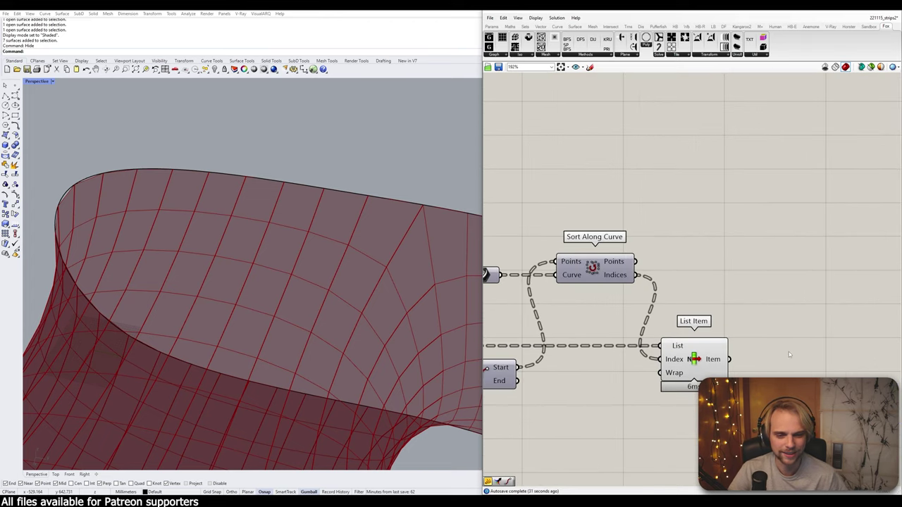
pyautogui.doubleClick(789, 354)
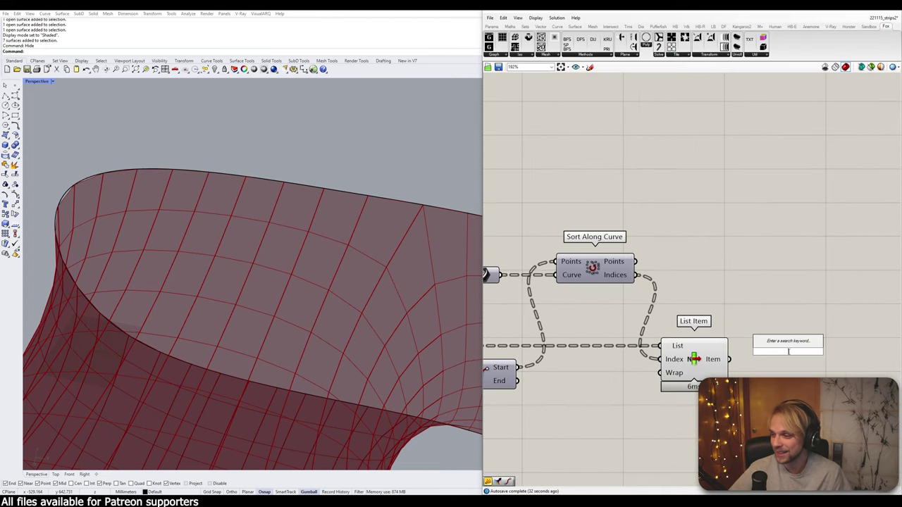
pyautogui.write('loft')
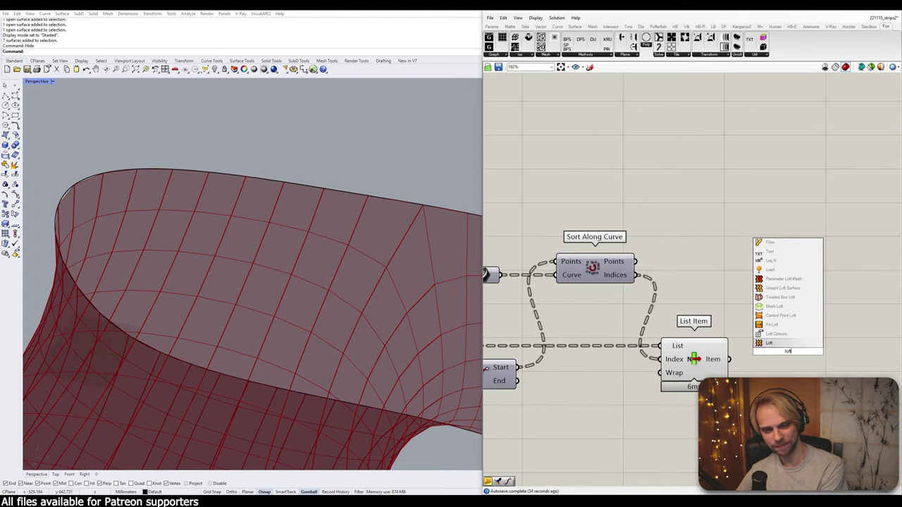
pyautogui.press('Return')
pyautogui.moveTo(800, 359); pyautogui.dragTo(807, 370)
pyautogui.moveTo(806, 370); pyautogui.dragTo(789, 341, button='right')
pyautogui.moveTo(712, 331); pyautogui.dragTo(781, 338)
pyautogui.click(609, 298)
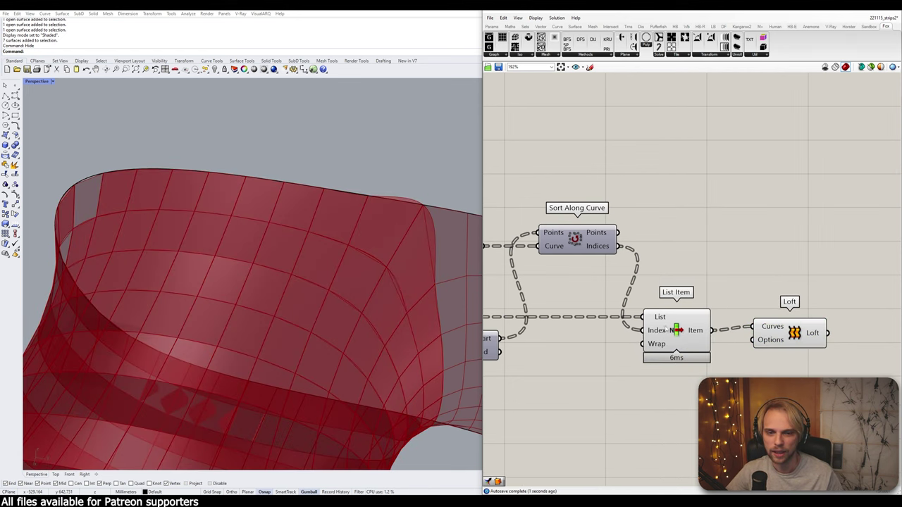
# - Turn off the preview of the List Item component that feeds the Loft
pyautogui.click(691, 329)
pyautogui.middleClick(691, 329)
pyautogui.click(717, 315)
pyautogui.click(726, 282)
# - Turn off the preview of the mesh and edge components at the start of the lower definition
pyautogui.scroll(-8, 698, 287)
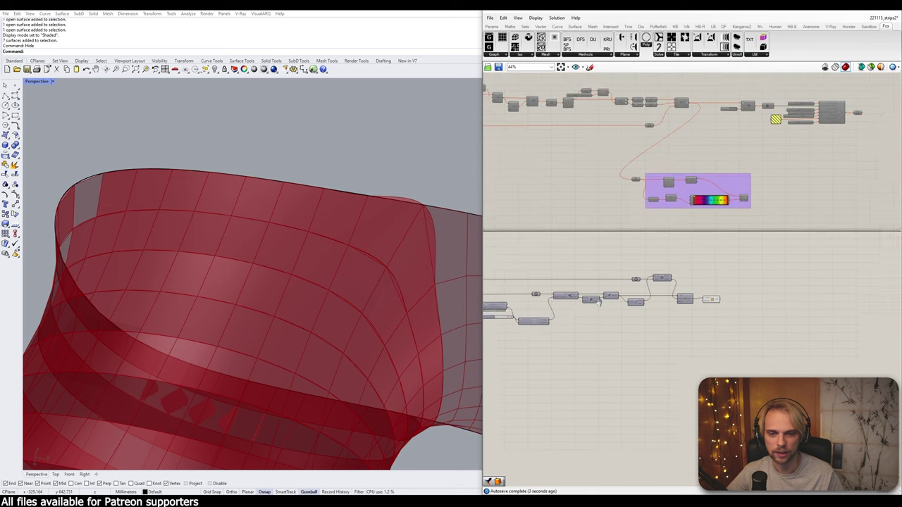
pyautogui.moveTo(525, 328); pyautogui.dragTo(694, 324, button='right')
pyautogui.scroll(-3, 655, 332)
pyautogui.moveTo(683, 360); pyautogui.dragTo(509, 263)
pyautogui.middleClick(533, 271)
pyautogui.click(556, 249)
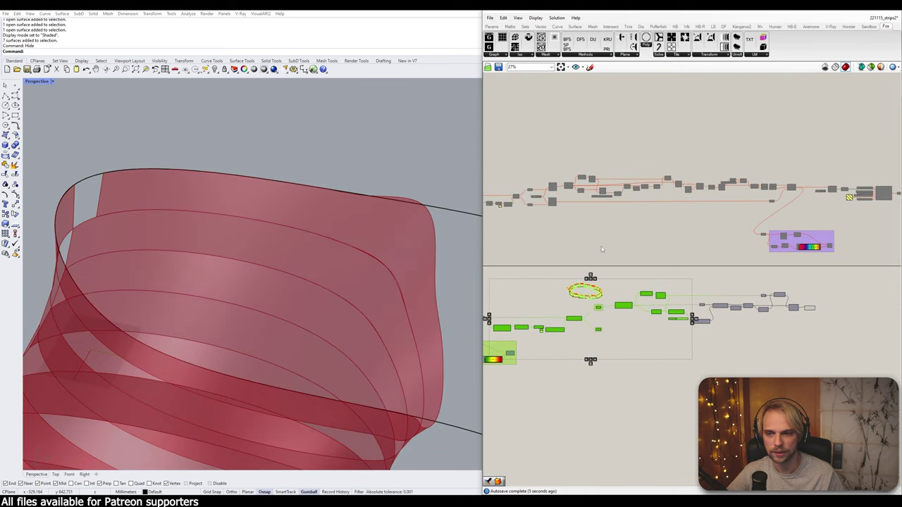
pyautogui.click(602, 251)
# - Examine from several angles how the lofted strips close around the boundary curves
pyautogui.scroll(-5, 262, 259)
pyautogui.moveTo(293, 251); pyautogui.dragTo(368, 207, button='right')
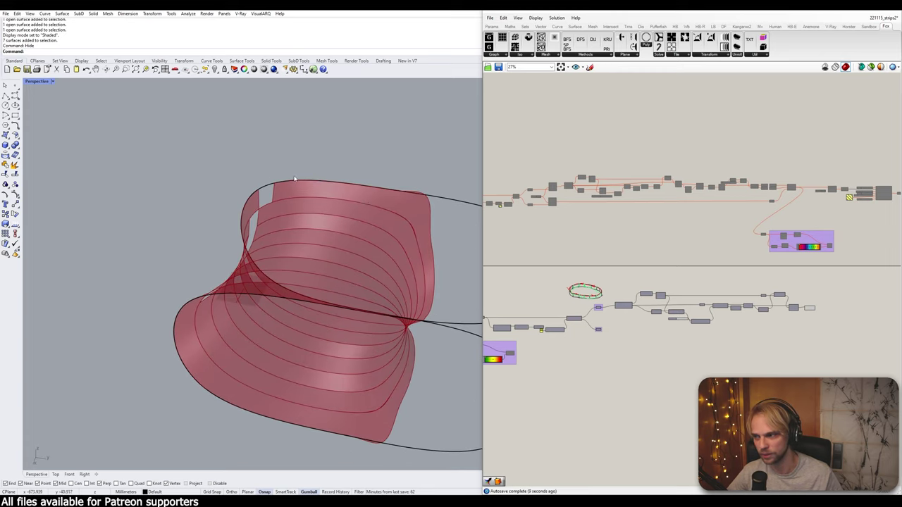
pyautogui.scroll(2, 282, 190)
pyautogui.moveTo(289, 190); pyautogui.dragTo(339, 197, button='right')
pyautogui.scroll(2, 259, 247)
pyautogui.moveTo(259, 250); pyautogui.dragTo(349, 170, button='right')
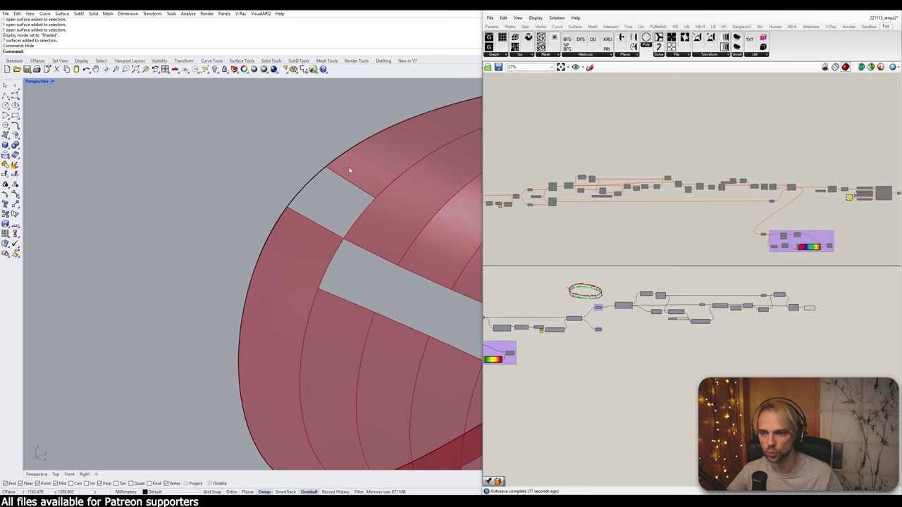
pyautogui.moveTo(312, 208); pyautogui.dragTo(294, 196, button='right')
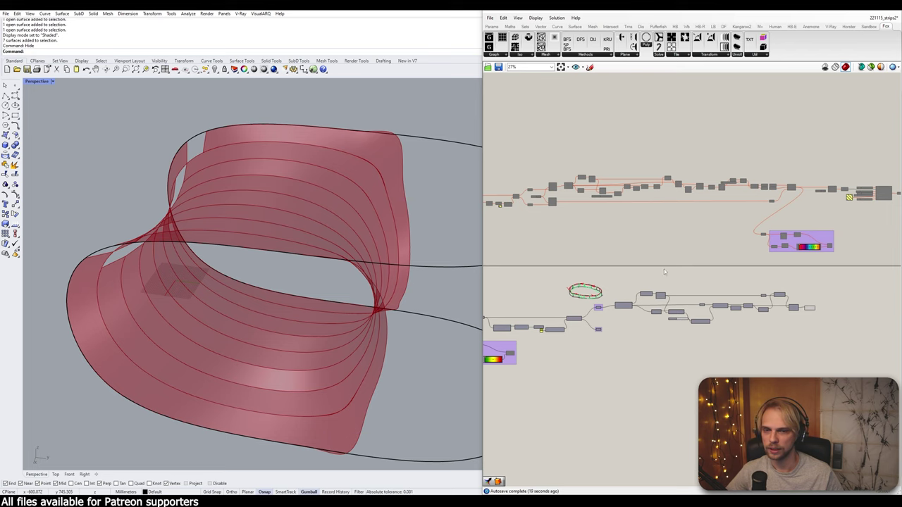
pyautogui.scroll(2, 384, 135)
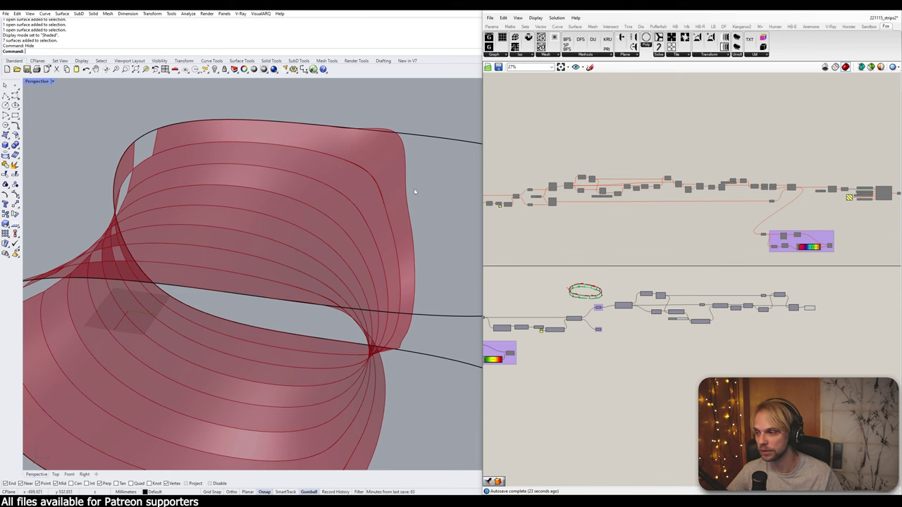
# - Move the Loft component closer to List Item and add a Loft Options component below them
pyautogui.scroll(8, 687, 272)
pyautogui.click(694, 239)
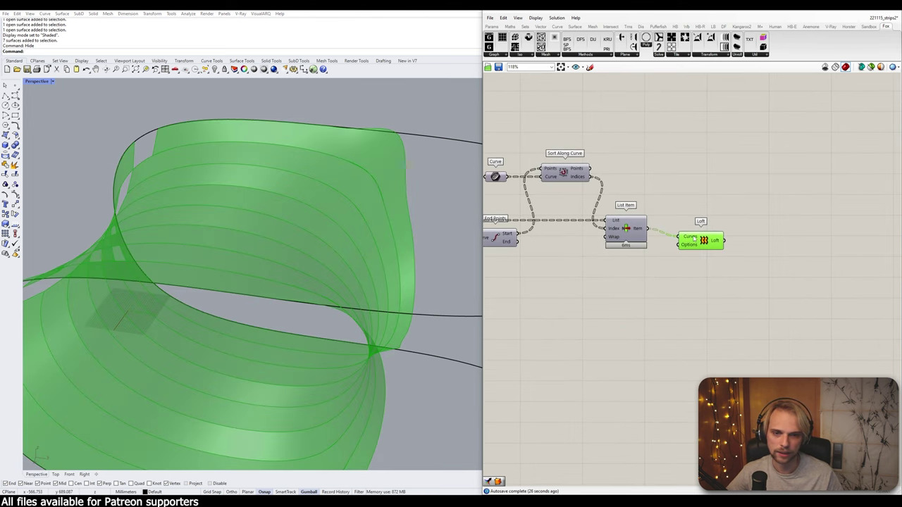
pyautogui.moveTo(694, 240); pyautogui.dragTo(679, 248)
pyautogui.doubleClick(644, 278)
pyautogui.write('lo')
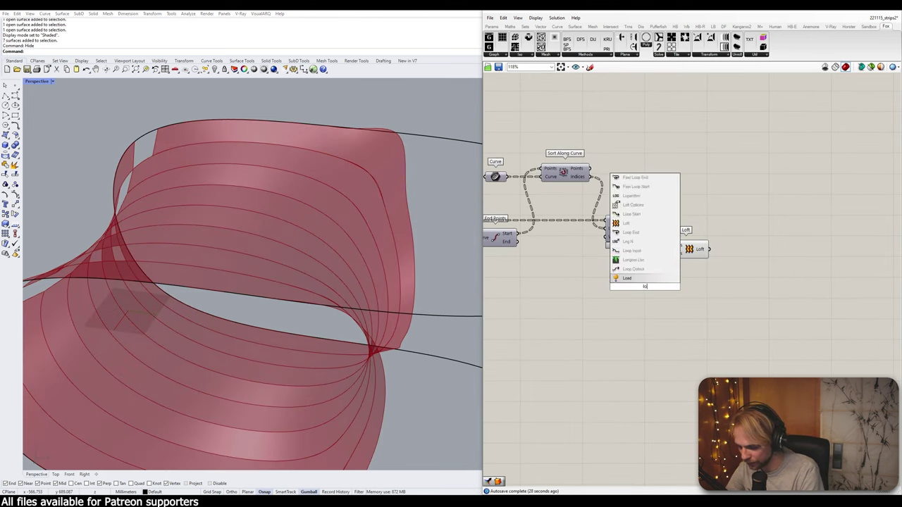
pyautogui.write('ft optio')
pyautogui.press('Return')
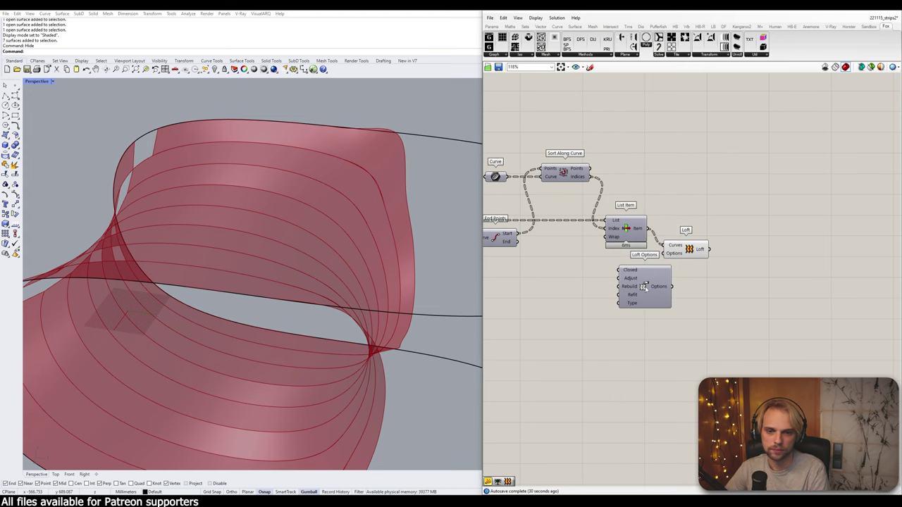
# - Connect Loft Options to the Loft's Options input and feed its Closed input with a Boolean Toggle set to True
pyautogui.moveTo(671, 286); pyautogui.dragTo(715, 232)
pyautogui.click(556, 276)
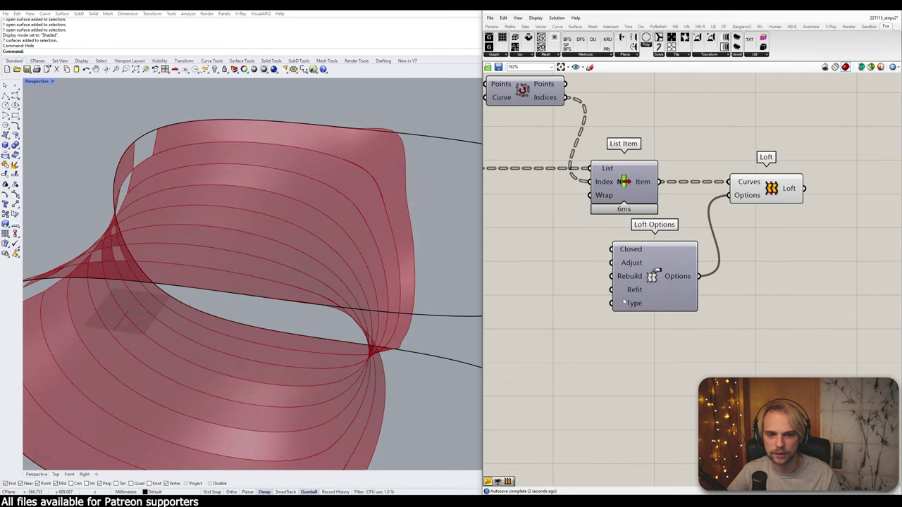
pyautogui.scroll(4, 599, 292)
pyautogui.moveTo(669, 243)
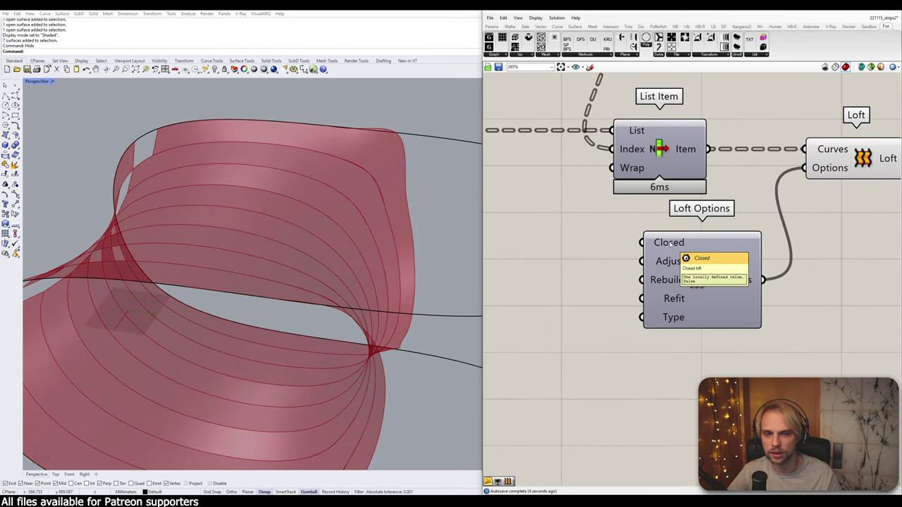
pyautogui.doubleClick(560, 247)
pyautogui.write('togg')
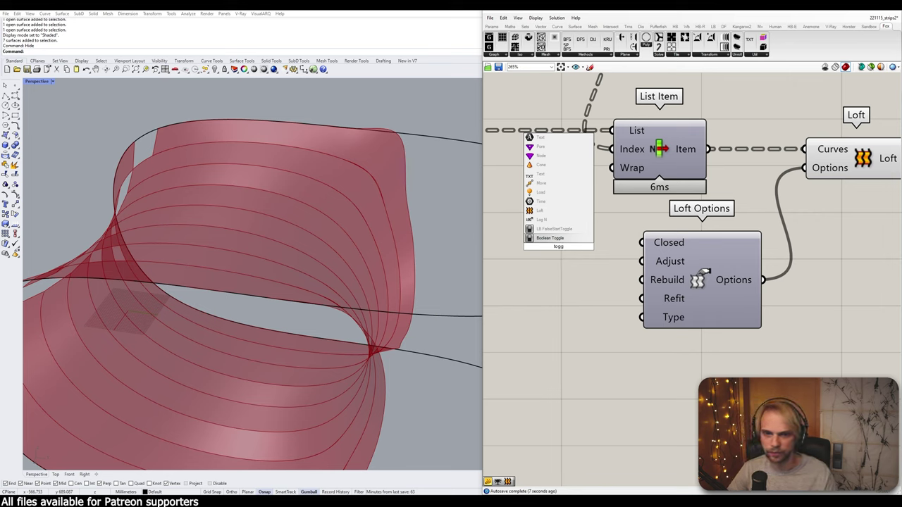
pyautogui.press('Return')
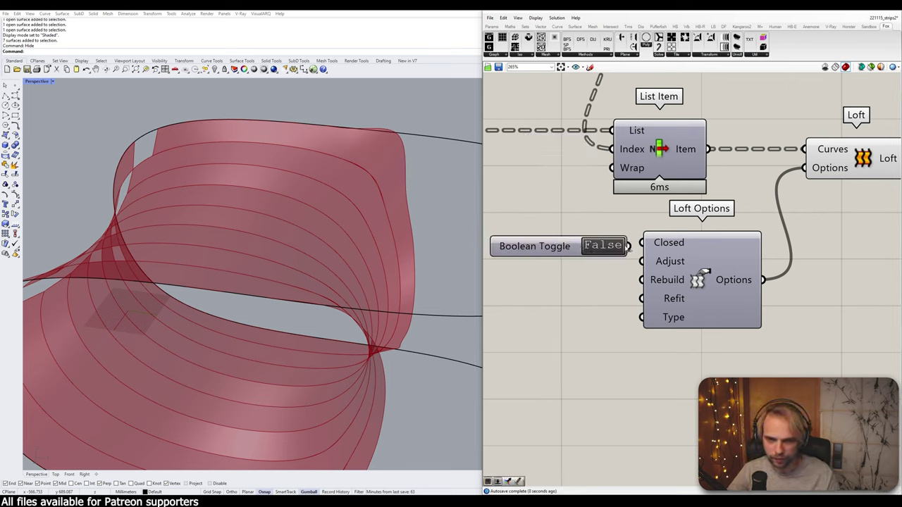
pyautogui.moveTo(627, 247); pyautogui.dragTo(641, 243)
pyautogui.doubleClick(603, 246)
pyautogui.moveTo(544, 247); pyautogui.dragTo(538, 244)
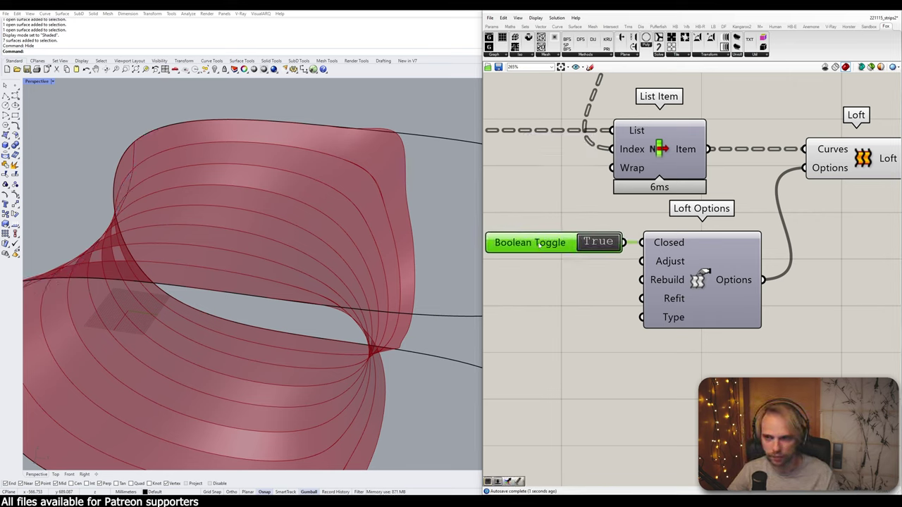
pyautogui.click(554, 246)
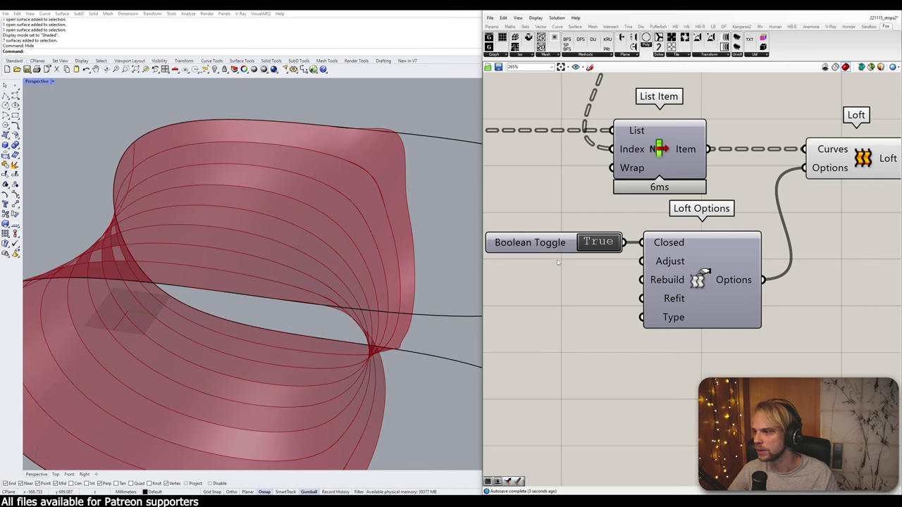
# - Add a panel with the value 3 and connect it to the Type input of Loft Options for a straight loft
pyautogui.scroll(1, 558, 265)
pyautogui.scroll(-3, 564, 271)
pyautogui.scroll(2, 575, 277)
pyautogui.moveTo(626, 275); pyautogui.dragTo(678, 226, button='right')
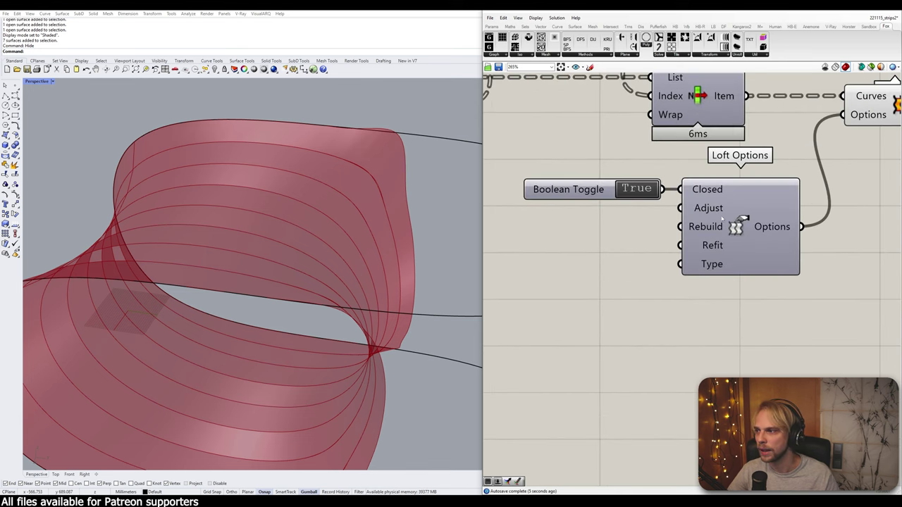
pyautogui.moveTo(707, 267)
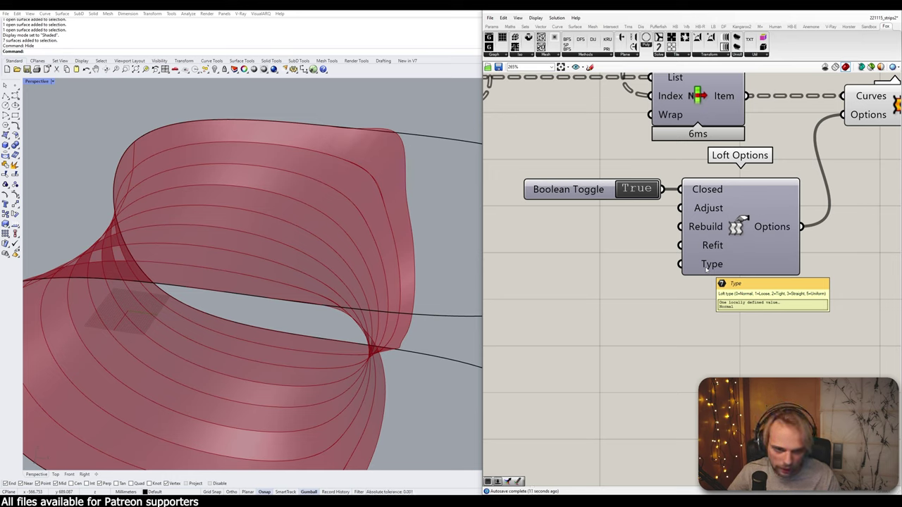
pyautogui.doubleClick(606, 274)
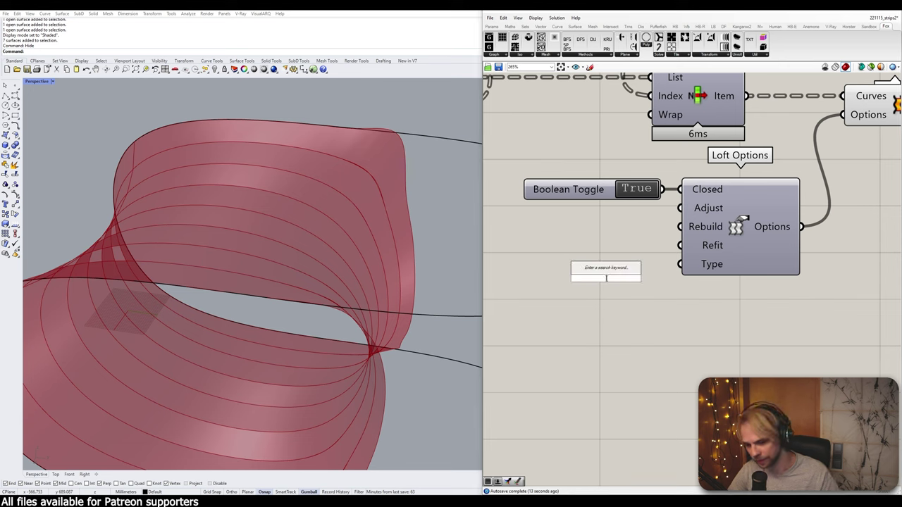
pyautogui.write('//3')
pyautogui.press('Return')
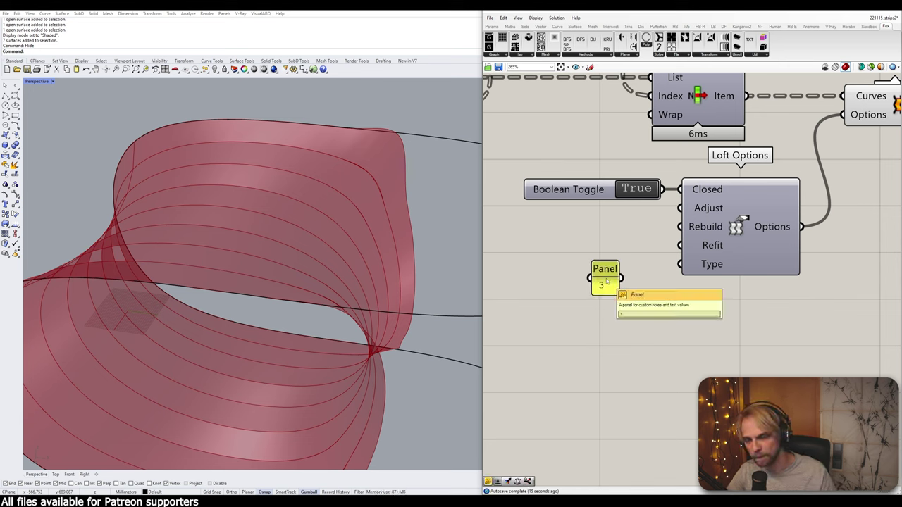
pyautogui.moveTo(621, 277); pyautogui.dragTo(678, 265)
pyautogui.moveTo(605, 277); pyautogui.dragTo(643, 264)
pyautogui.click(572, 249)
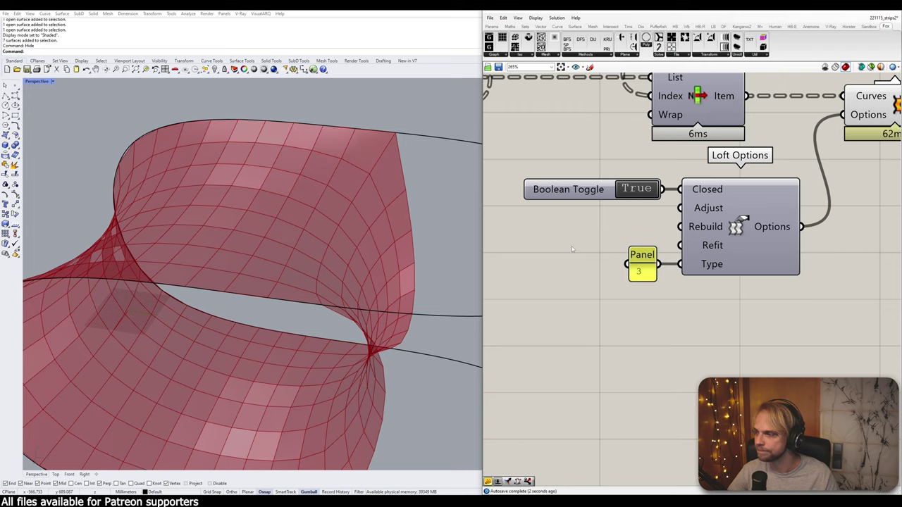
# - Add a Simple Mesh component after the Loft and connect the Loft output to its Brep input
pyautogui.moveTo(431, 239); pyautogui.dragTo(341, 266, button='right')
pyautogui.scroll(-5, 358, 214)
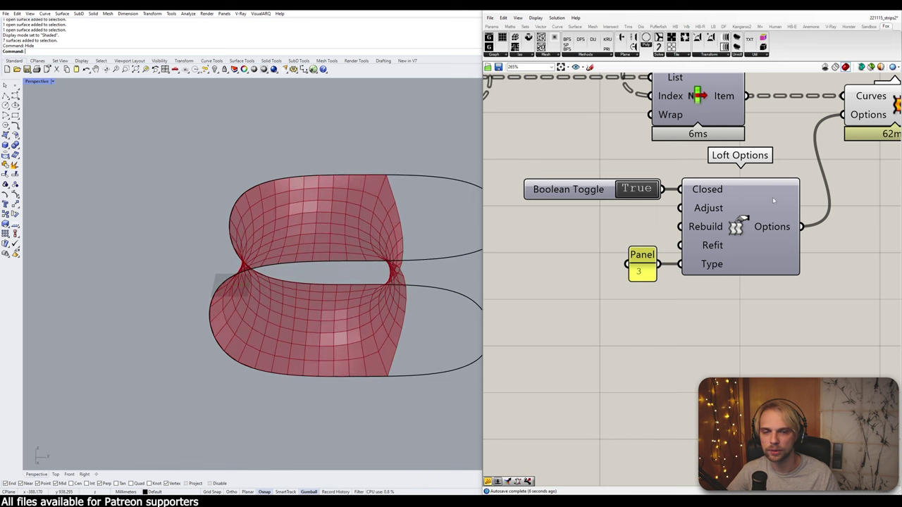
pyautogui.scroll(-2, 781, 200)
pyautogui.moveTo(783, 199); pyautogui.dragTo(610, 271, button='right')
pyautogui.scroll(2, 755, 231)
pyautogui.moveTo(751, 227); pyautogui.dragTo(693, 264, button='right')
pyautogui.moveTo(639, 227)
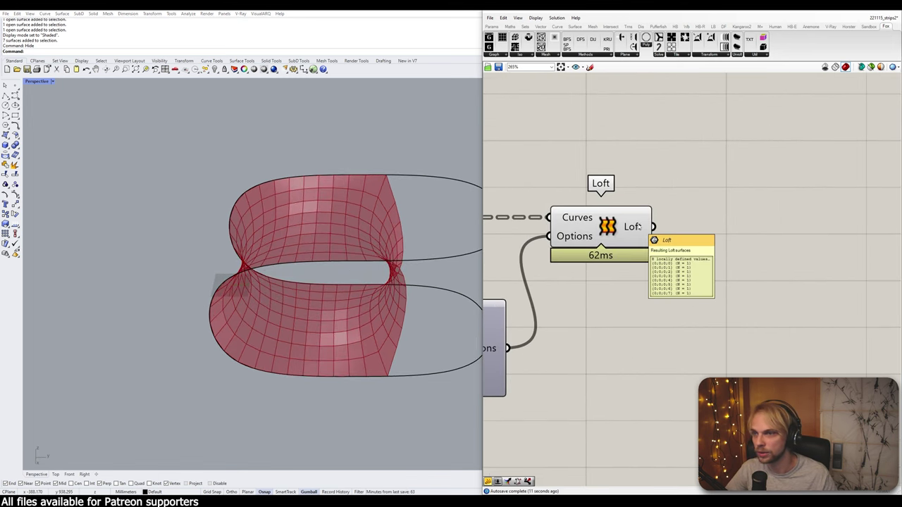
pyautogui.doubleClick(718, 219)
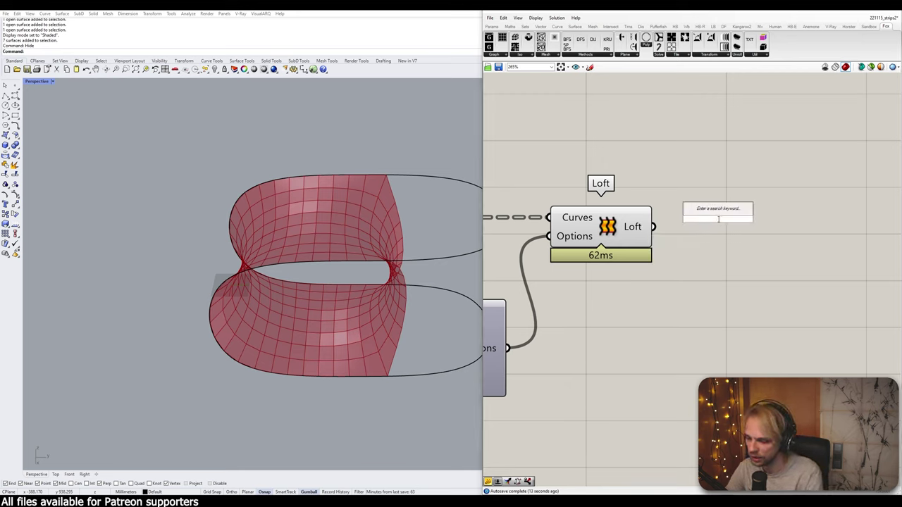
pyautogui.write('simple mesh')
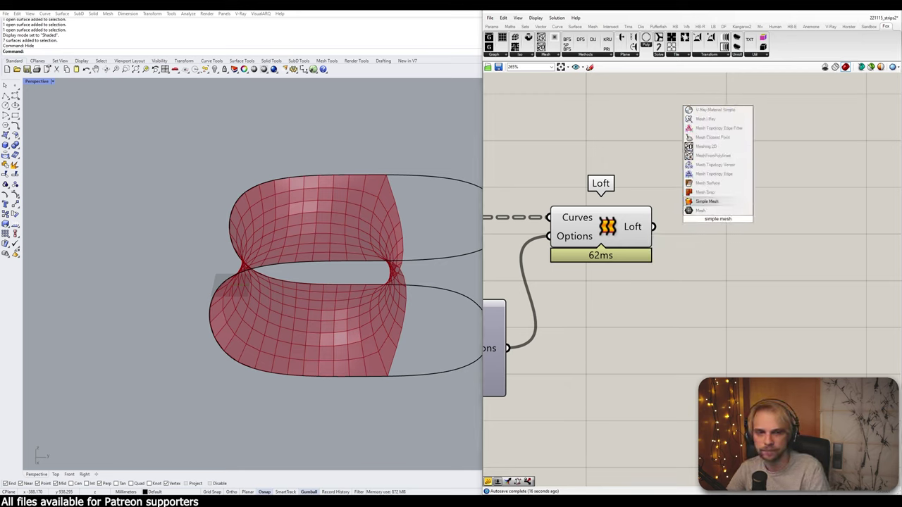
pyautogui.press('Return')
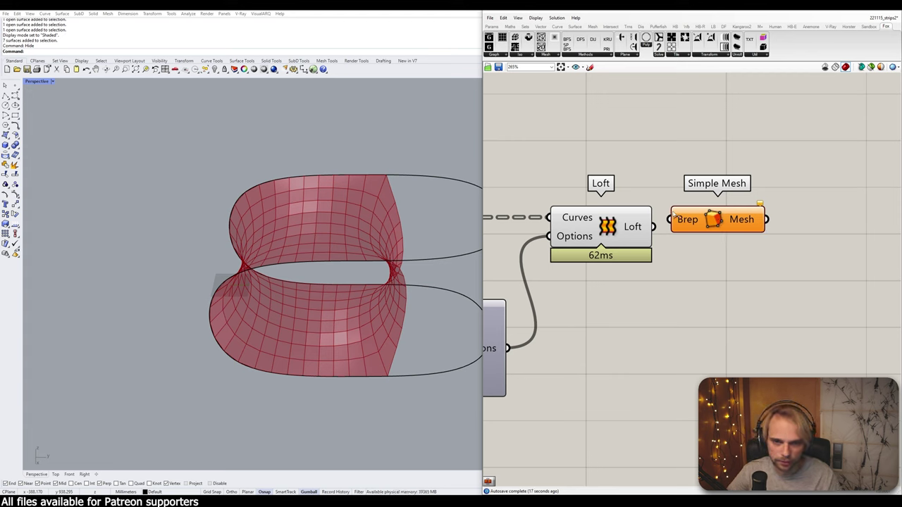
pyautogui.moveTo(653, 227); pyautogui.dragTo(718, 237)
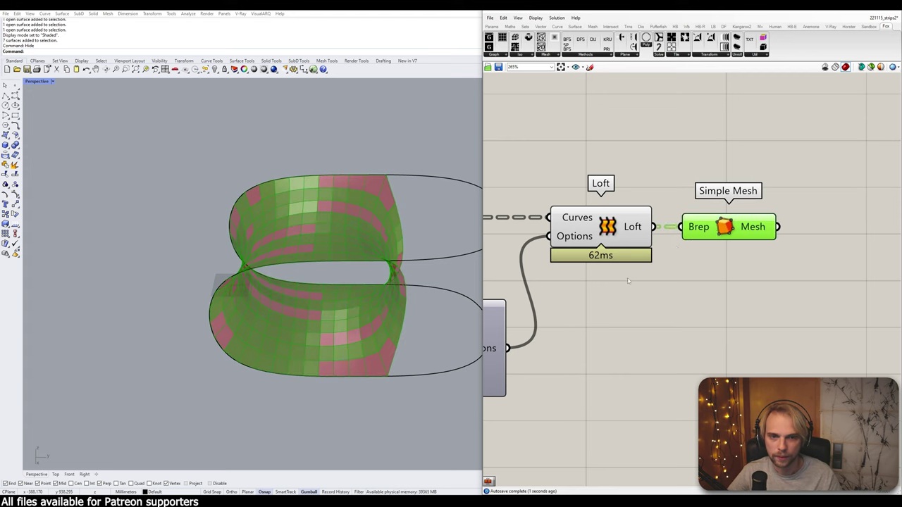
# - Turn off the preview of the Loft component and highlight the Simple Mesh result in the viewport
pyautogui.moveTo(628, 282); pyautogui.dragTo(531, 200)
pyautogui.middleClick(530, 200)
pyautogui.click(551, 179)
pyautogui.click(551, 276)
pyautogui.scroll(-4, 556, 253)
pyautogui.moveTo(555, 250); pyautogui.dragTo(655, 245, button='right')
pyautogui.scroll(-1, 655, 245)
pyautogui.scroll(4, 754, 225)
pyautogui.moveTo(738, 251)
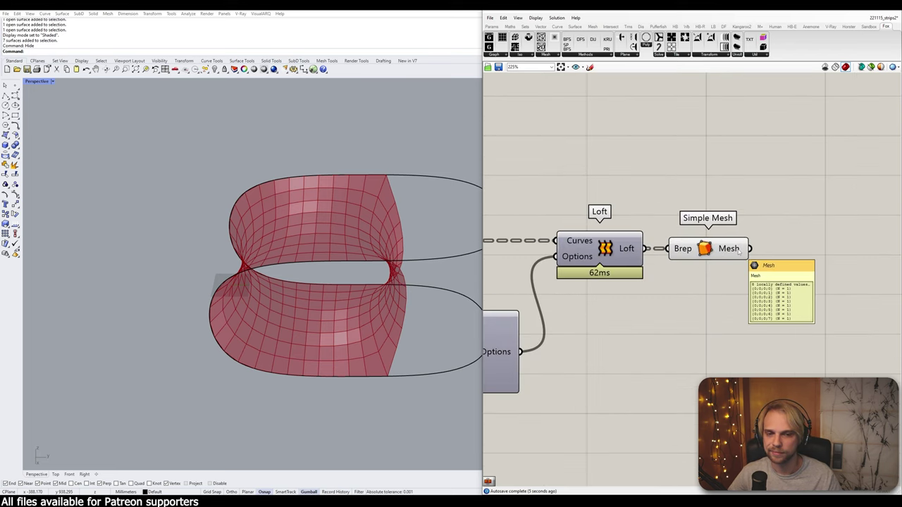
pyautogui.click(726, 250)
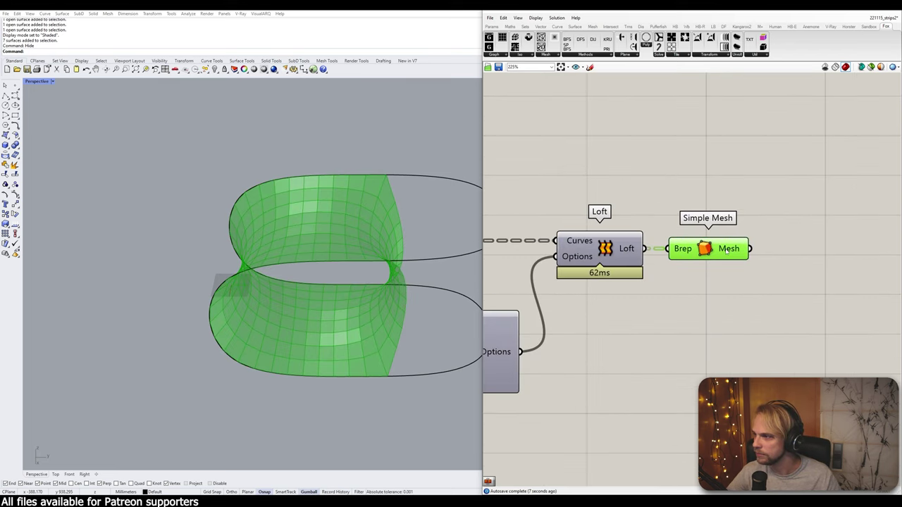
pyautogui.click(745, 224)
# - Examine how the upper definition deconstructs its loft, splits the face list in half and meshes and joins both halves
pyautogui.scroll(-8, 725, 229)
pyautogui.scroll(5, 728, 187)
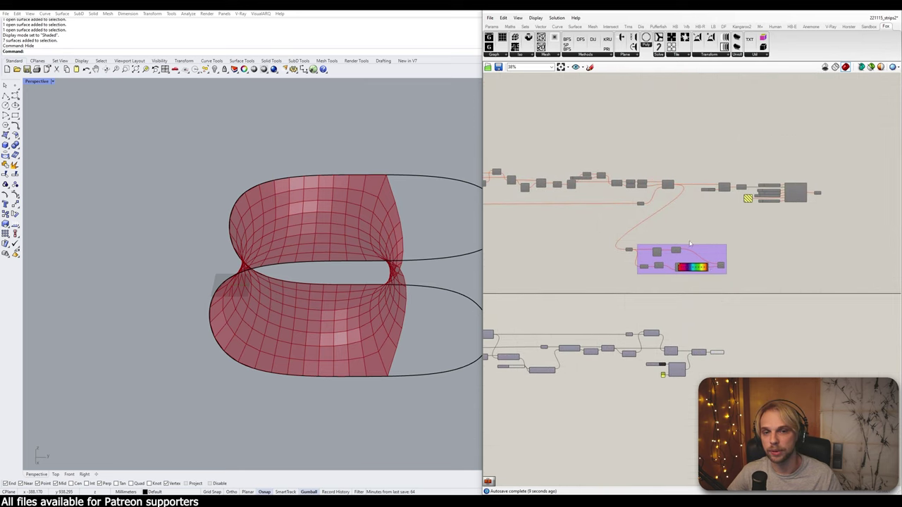
pyautogui.scroll(2, 654, 201)
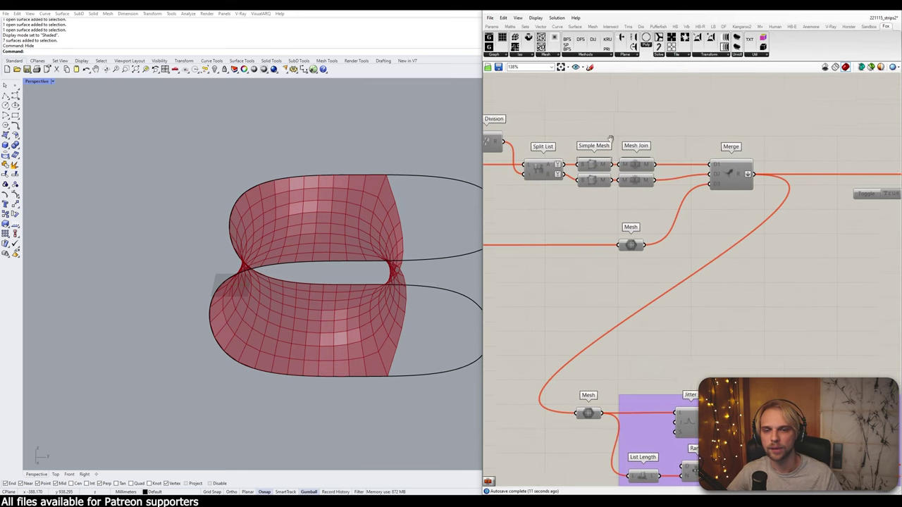
pyautogui.moveTo(531, 126); pyautogui.dragTo(681, 148, button='right')
pyautogui.scroll(-3, 682, 148)
pyautogui.scroll(2, 768, 194)
pyautogui.moveTo(768, 194); pyautogui.dragTo(815, 218, button='right')
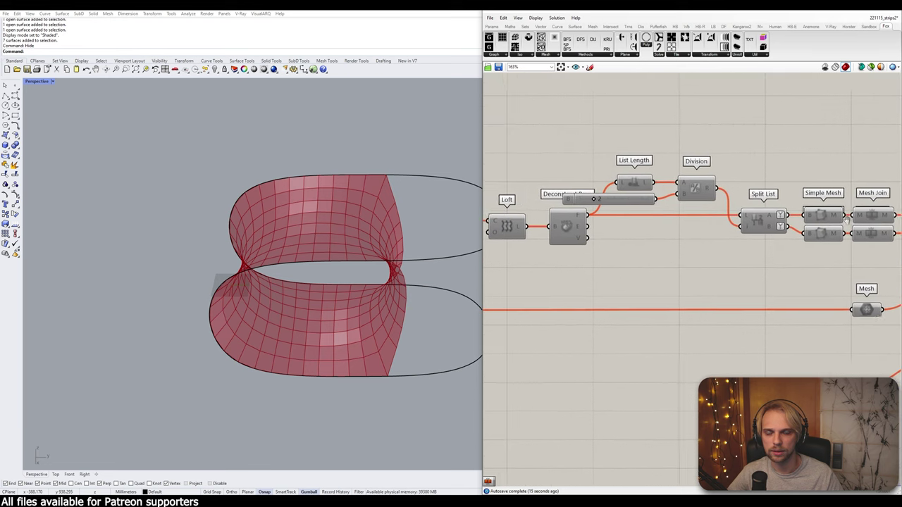
pyautogui.scroll(-3, 782, 215)
pyautogui.scroll(3, 747, 212)
pyautogui.moveTo(740, 213); pyautogui.dragTo(673, 238, button='right')
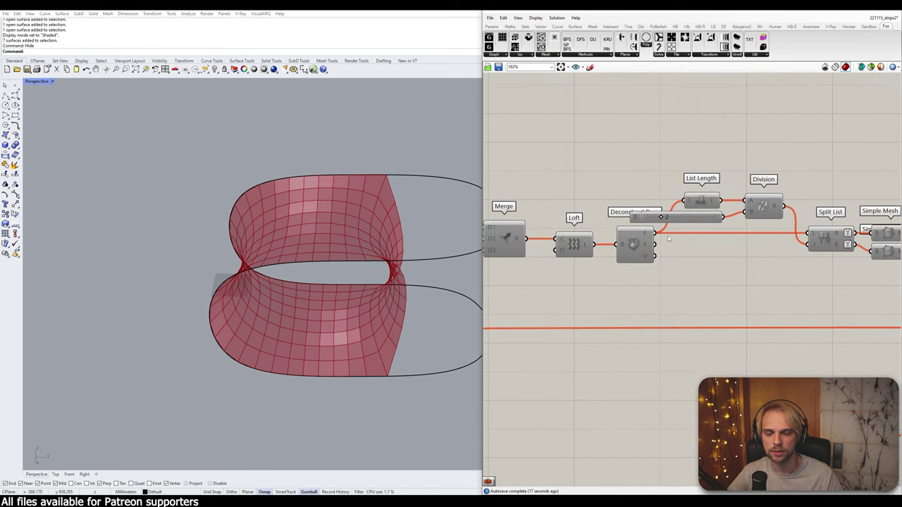
pyautogui.moveTo(744, 248); pyautogui.dragTo(663, 243, button='right')
pyautogui.scroll(-3, 663, 243)
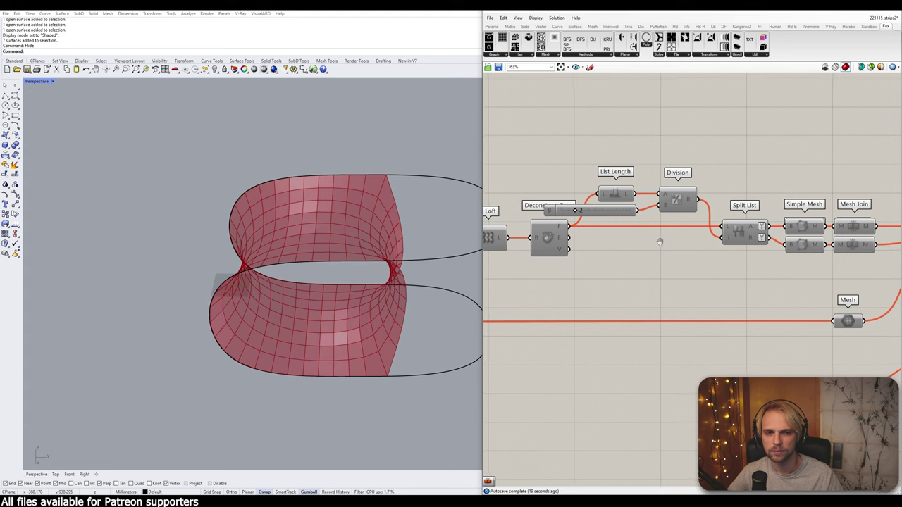
pyautogui.scroll(3, 660, 244)
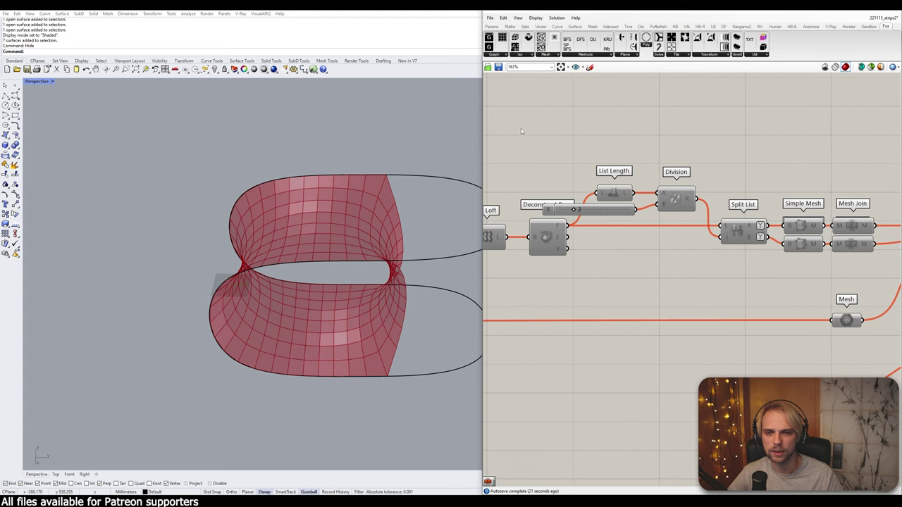
pyautogui.moveTo(511, 120); pyautogui.dragTo(810, 283)
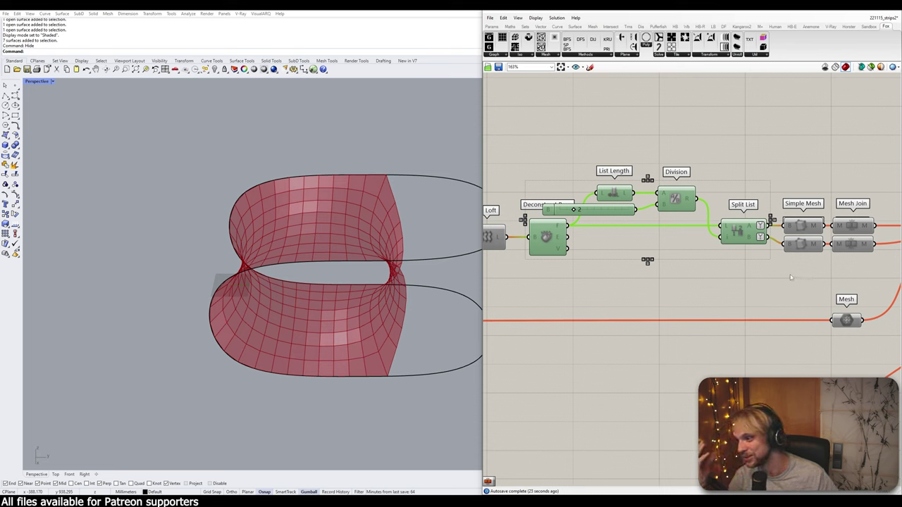
pyautogui.click(670, 284)
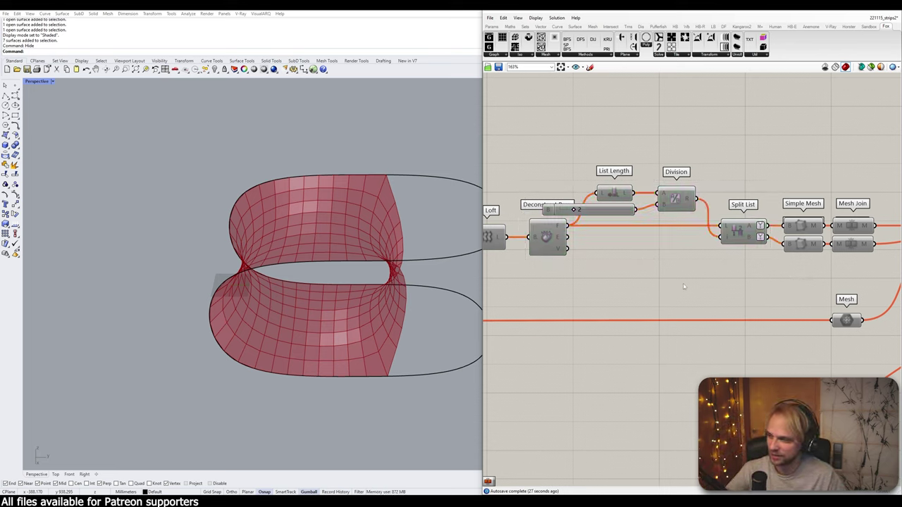
pyautogui.scroll(-5, 571, 177)
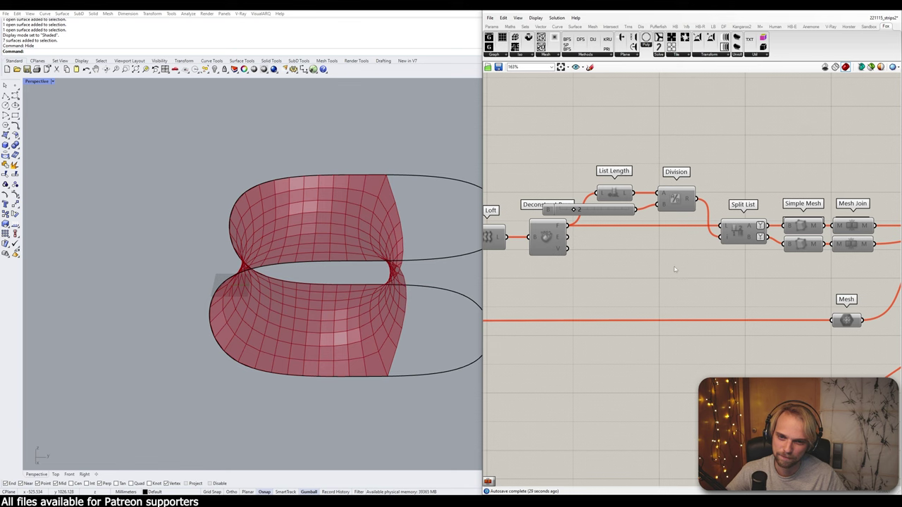
pyautogui.scroll(8, 790, 364)
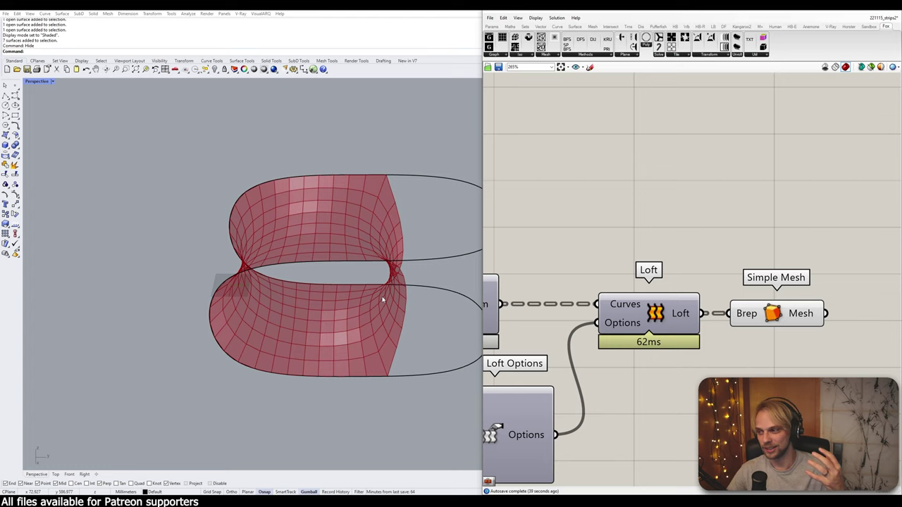
# - Delete the Simple Mesh component connected to the Loft
pyautogui.moveTo(812, 374); pyautogui.dragTo(735, 282)
pyautogui.press('Delete')
pyautogui.moveTo(735, 280); pyautogui.dragTo(644, 224, button='right')
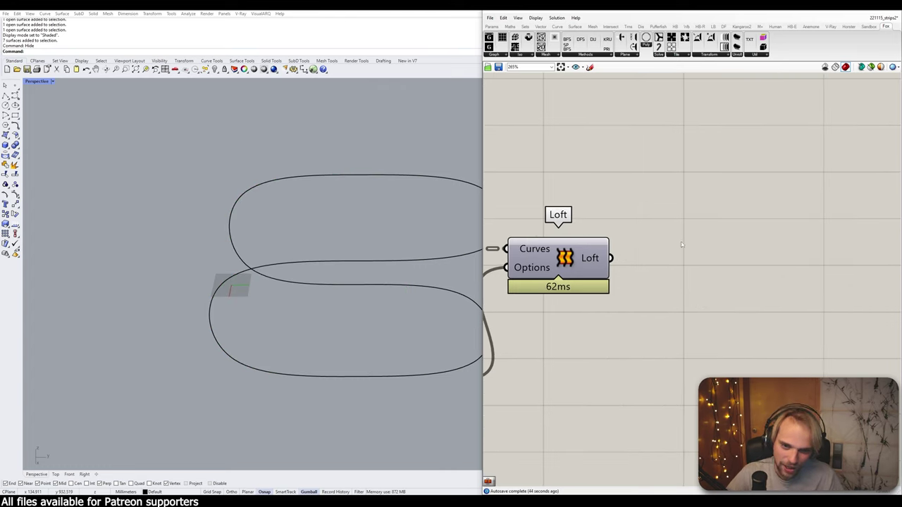
pyautogui.doubleClick(672, 288)
pyautogui.write('4explode')
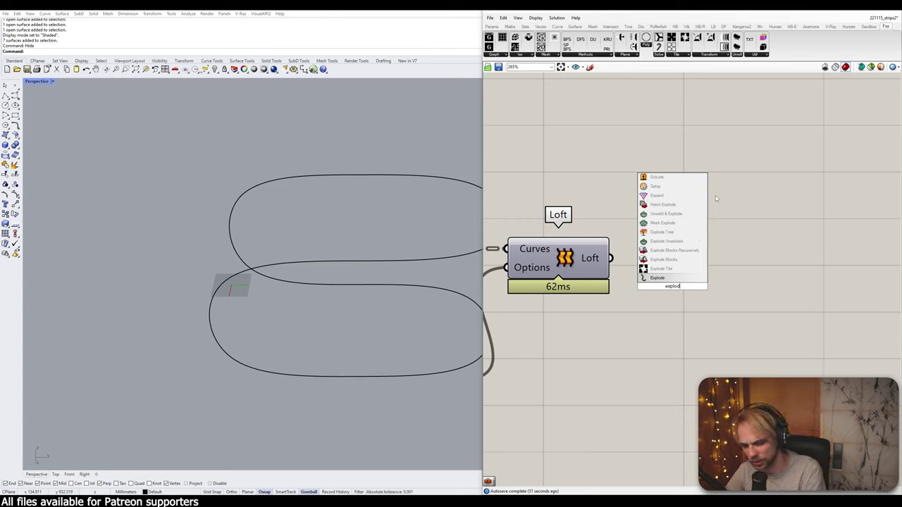
pyautogui.press('BackSpace')
pyautogui.press('BackSpace')
pyautogui.press('BackSpace')
pyautogui.press('BackSpace')
pyautogui.press('BackSpace')
pyautogui.press('BackSpace')
pyautogui.press('BackSpace')
# - Add a Deconstruct Brep component beside the Loft and connect the Loft output to its Brep input
pyautogui.write('deconstruct brep')
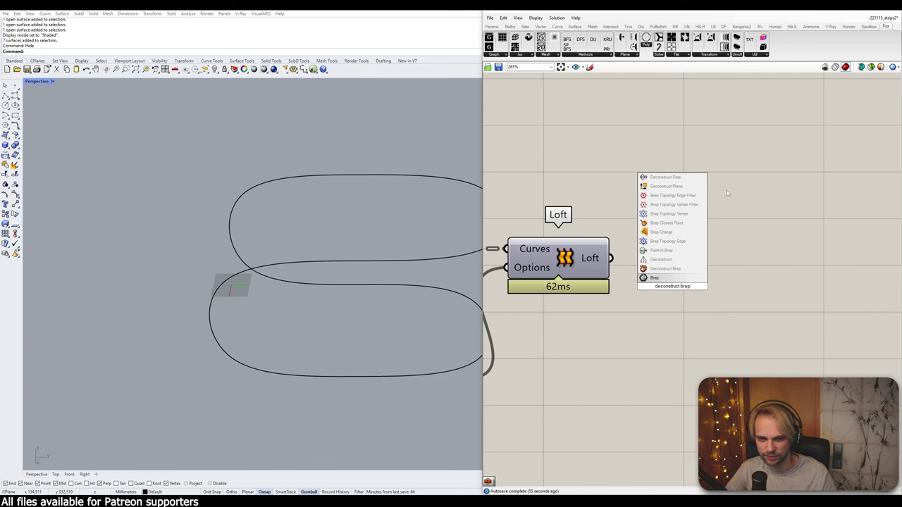
pyautogui.click(663, 269)
pyautogui.moveTo(611, 259); pyautogui.dragTo(619, 285)
pyautogui.moveTo(666, 307); pyautogui.dragTo(692, 281)
pyautogui.moveTo(707, 298); pyautogui.dragTo(642, 255, button='right')
pyautogui.click(617, 315)
# - Add a Split List component after Deconstruct Brep for dividing the face lists
pyautogui.moveTo(632, 216)
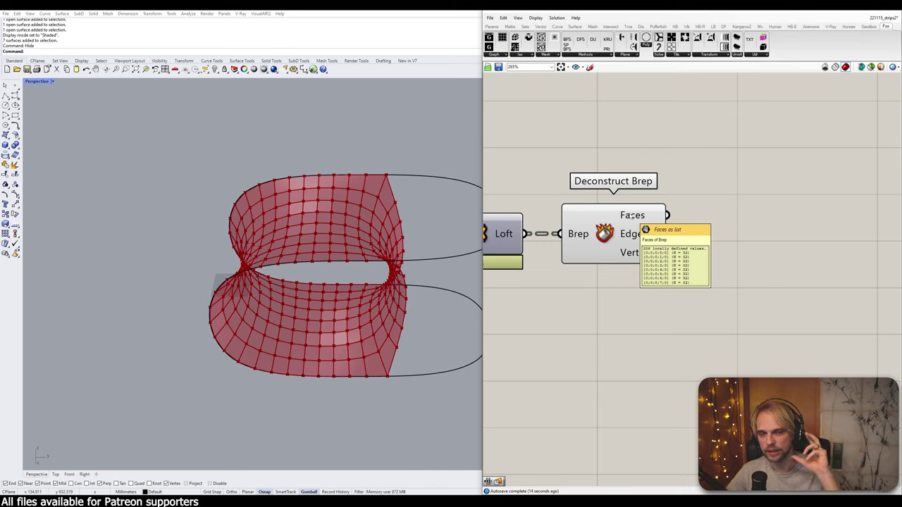
pyautogui.doubleClick(774, 241)
pyautogui.write('sp')
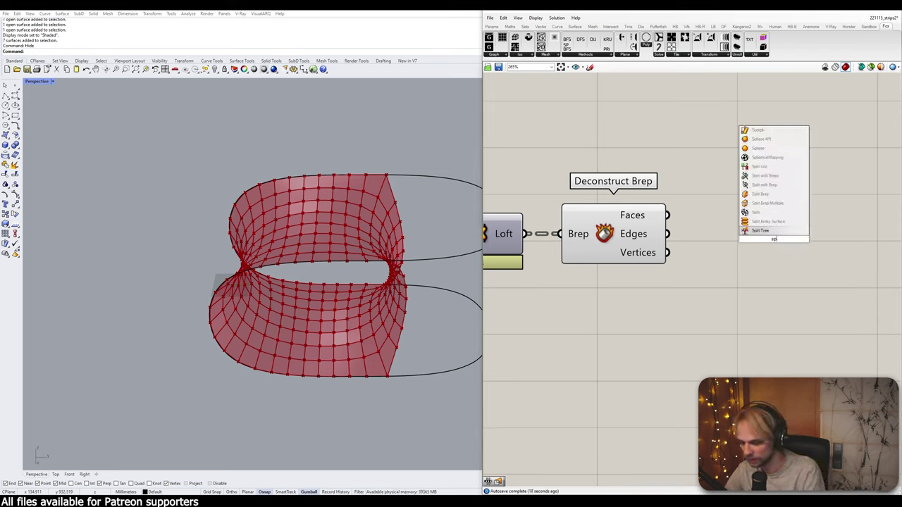
pyautogui.write('lit li')
pyautogui.click(760, 203)
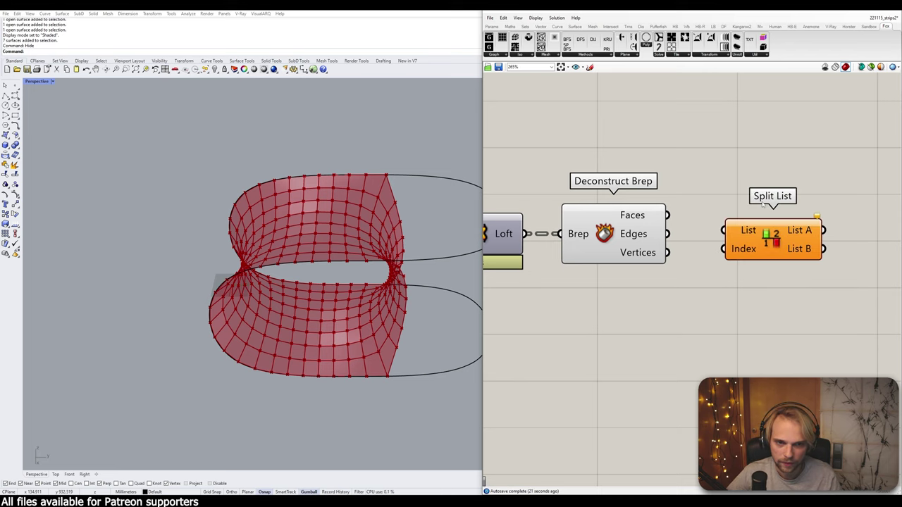
# - Connect the Faces output of Deconstruct Brep to the List input of Split List
pyautogui.moveTo(667, 215); pyautogui.dragTo(724, 230)
pyautogui.moveTo(801, 241); pyautogui.dragTo(714, 222, button='right')
pyautogui.doubleClick(623, 252)
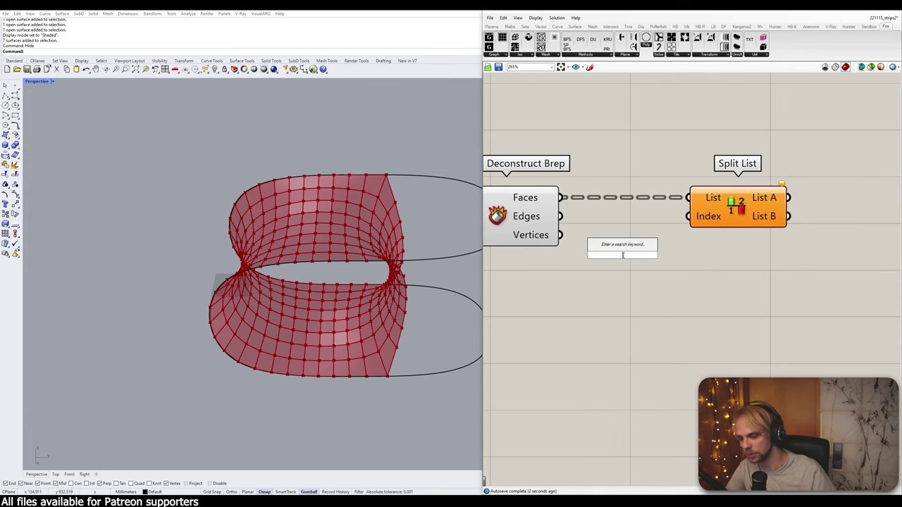
pyautogui.write('list leng')
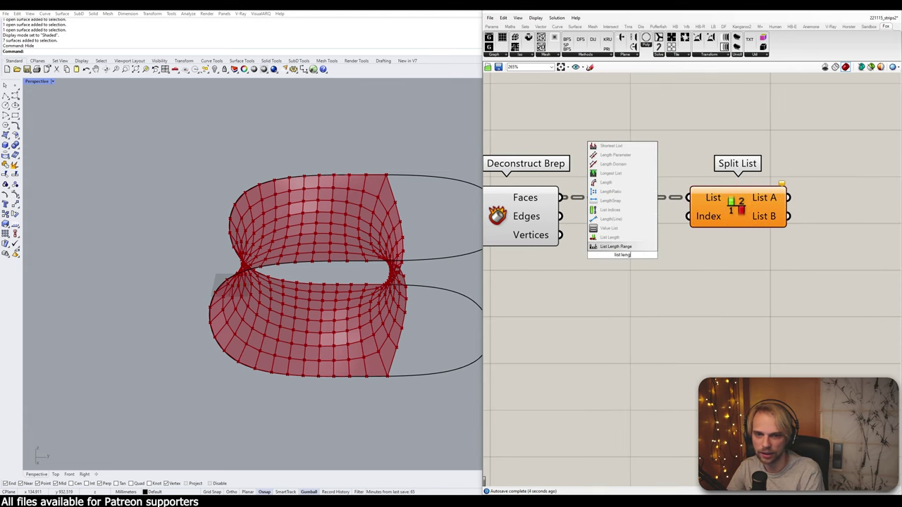
pyautogui.click(623, 246)
pyautogui.click(624, 253)
pyautogui.press('Delete')
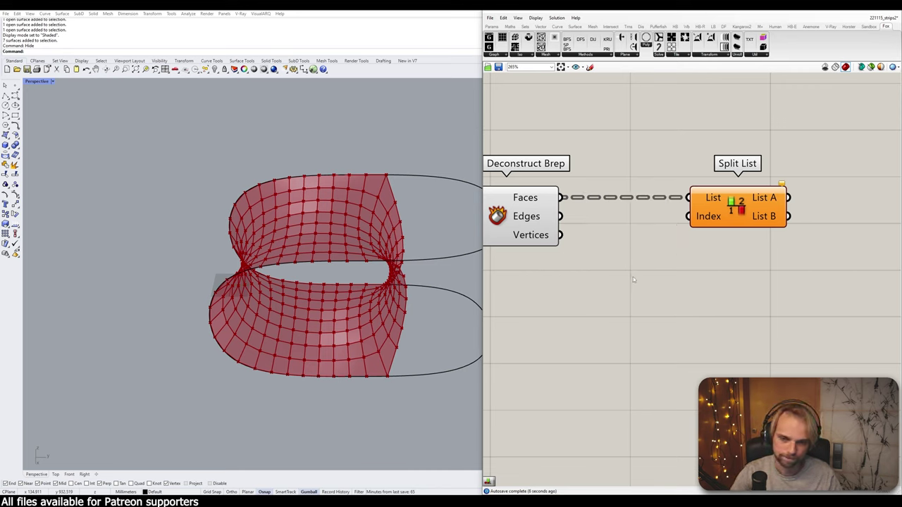
# - Add a List Length component and connect the Deconstruct Brep Faces output to its List input
pyautogui.doubleClick(632, 275)
pyautogui.write('list leng')
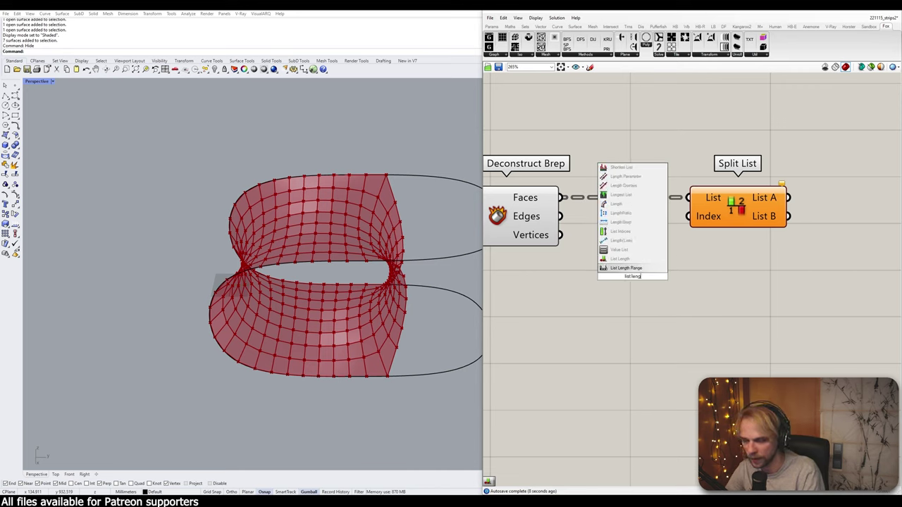
pyautogui.click(619, 258)
pyautogui.moveTo(562, 198); pyautogui.dragTo(583, 276)
pyautogui.moveTo(524, 180); pyautogui.dragTo(607, 184, button='right')
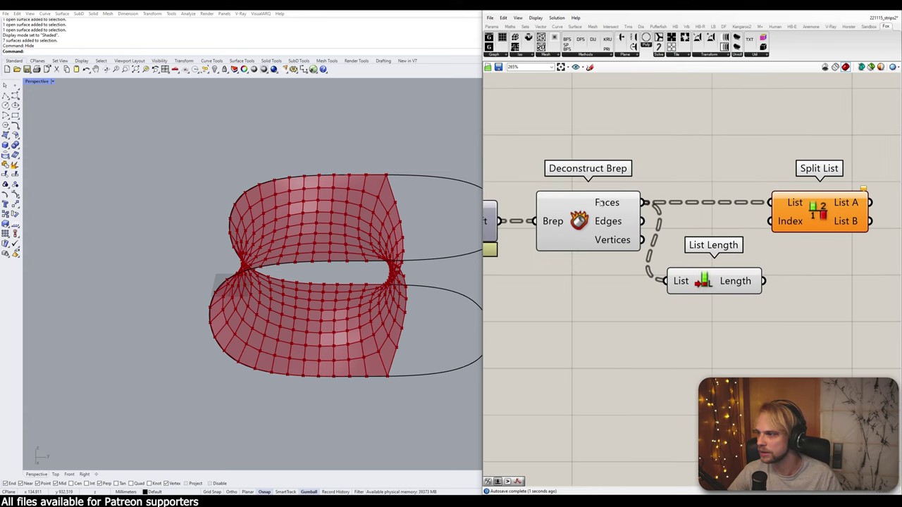
pyautogui.moveTo(601, 203)
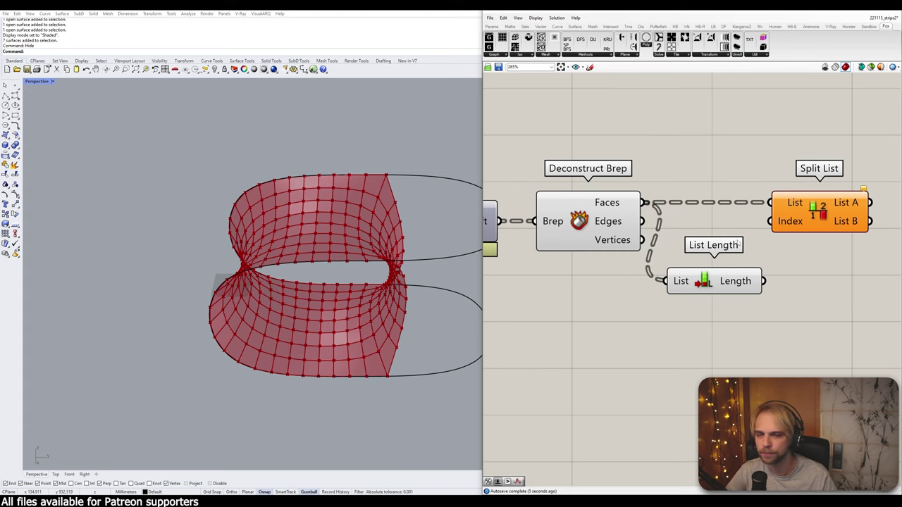
# - Move Split List further away, add a Division component and connect the List Length output to its A input
pyautogui.moveTo(735, 240); pyautogui.dragTo(693, 244, button='right')
pyautogui.moveTo(768, 224); pyautogui.dragTo(863, 228)
pyautogui.doubleClick(808, 285)
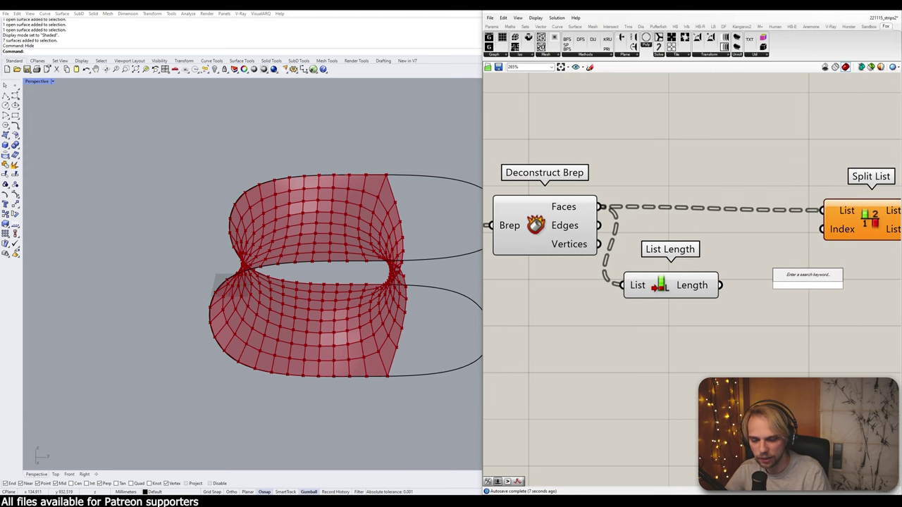
pyautogui.write('division')
pyautogui.press('Return')
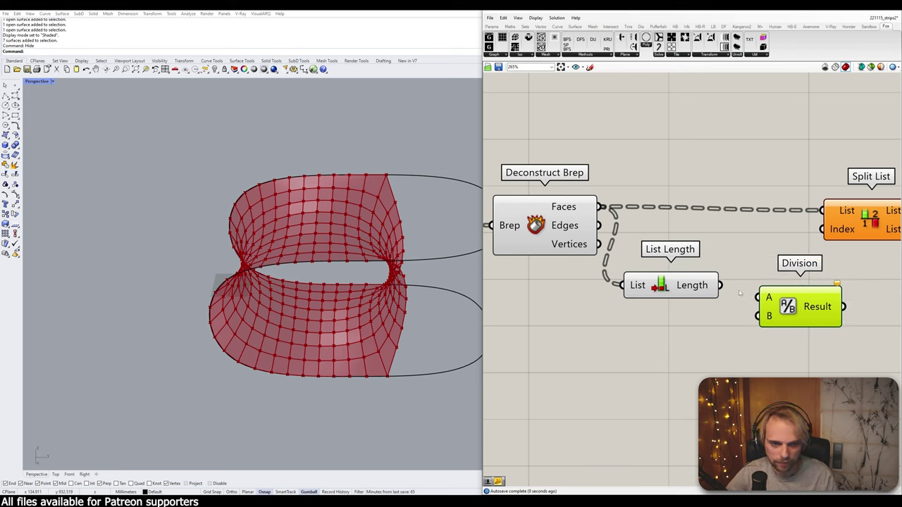
pyautogui.moveTo(721, 286); pyautogui.dragTo(769, 297)
# - Add a number slider set to 2 and connect it to the B input of Division
pyautogui.doubleClick(713, 335)
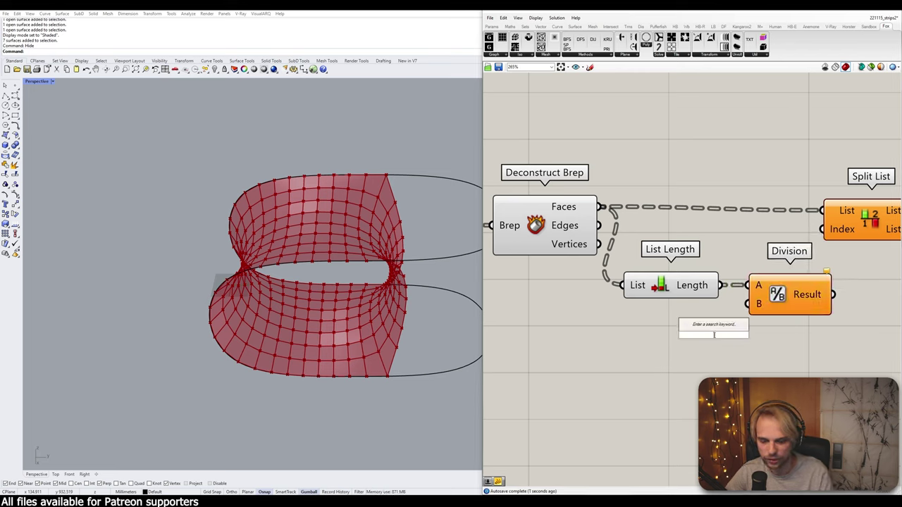
pyautogui.write('2')
pyautogui.press('Return')
pyautogui.moveTo(715, 335); pyautogui.dragTo(627, 316)
pyautogui.moveTo(722, 315); pyautogui.dragTo(792, 311)
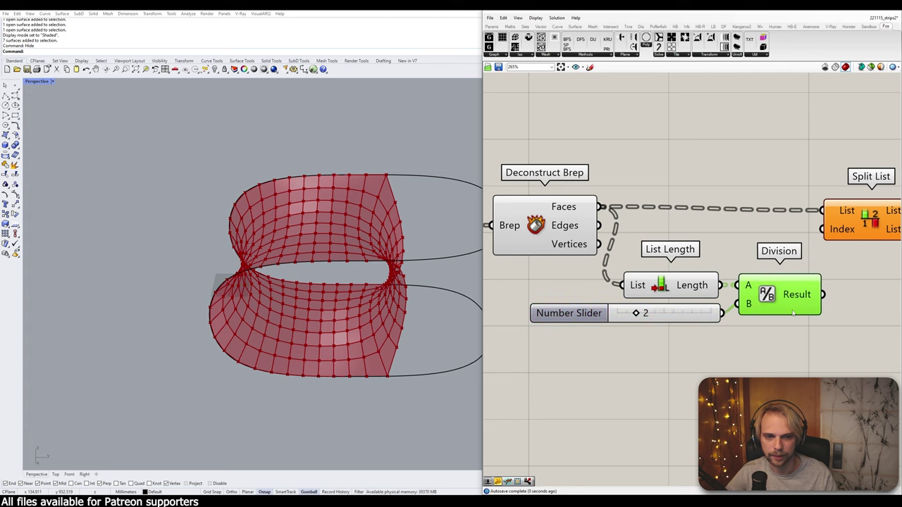
# - Connect the Division Result to the Index input of Split List
pyautogui.moveTo(802, 328); pyautogui.dragTo(668, 351, button='right')
pyautogui.moveTo(692, 318); pyautogui.dragTo(762, 247)
pyautogui.click(794, 259)
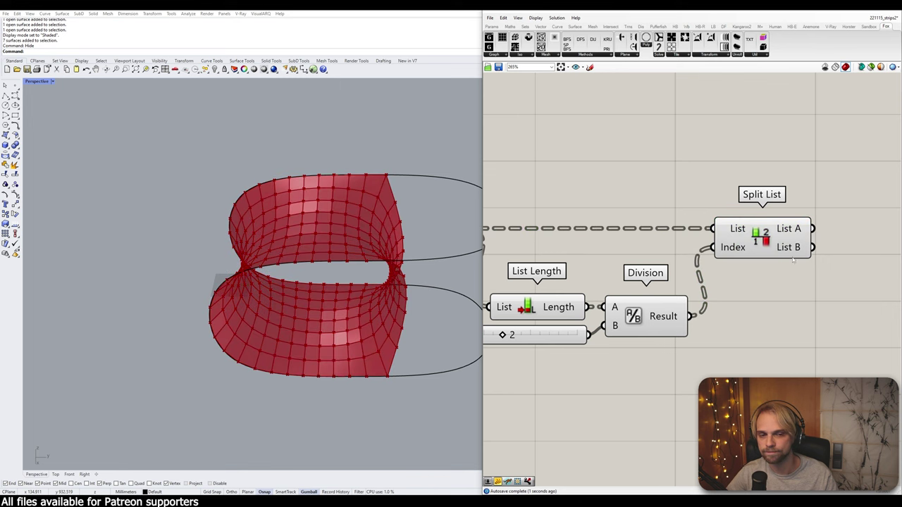
pyautogui.moveTo(599, 326); pyautogui.dragTo(709, 298, button='right')
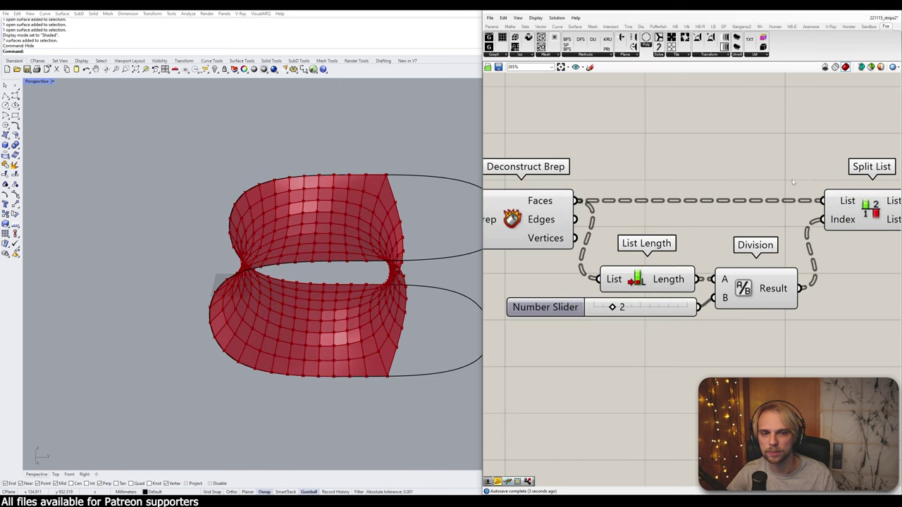
pyautogui.moveTo(792, 181); pyautogui.dragTo(669, 203, button='right')
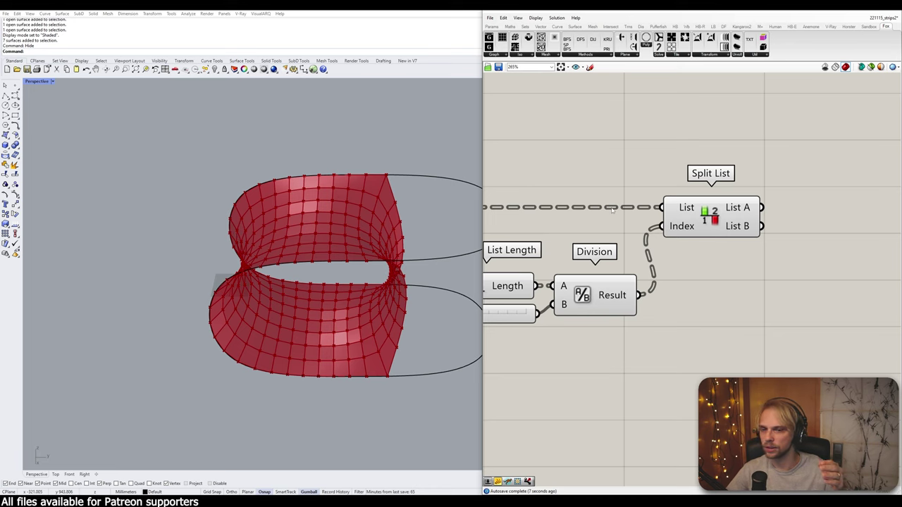
pyautogui.moveTo(611, 210); pyautogui.dragTo(721, 163, button='right')
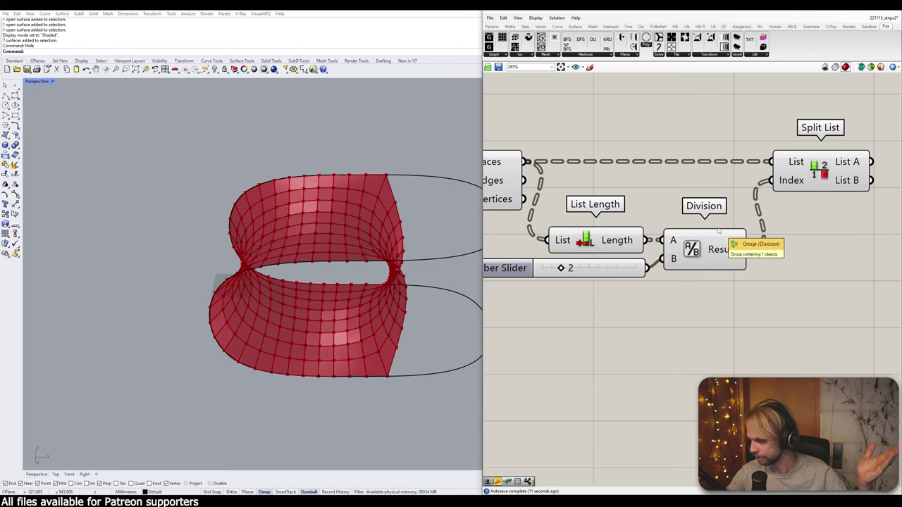
pyautogui.scroll(-3, 718, 230)
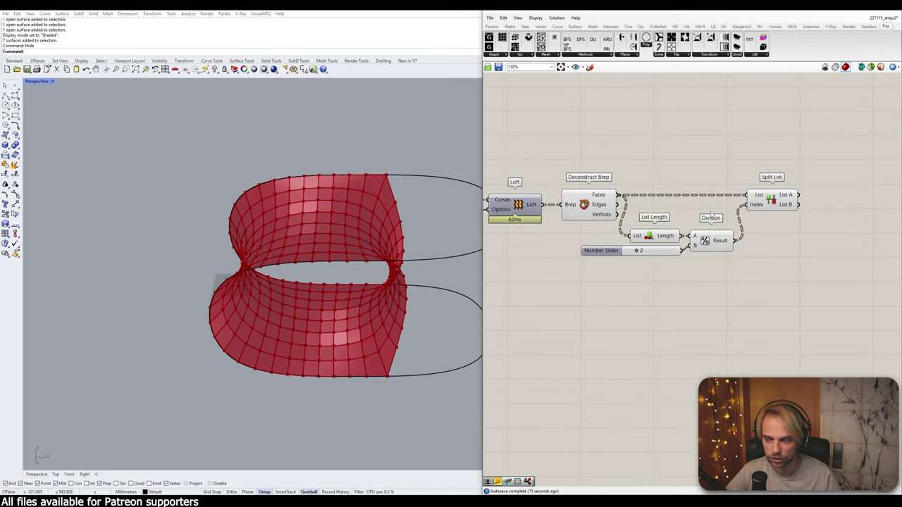
pyautogui.scroll(2, 682, 255)
pyautogui.moveTo(687, 224)
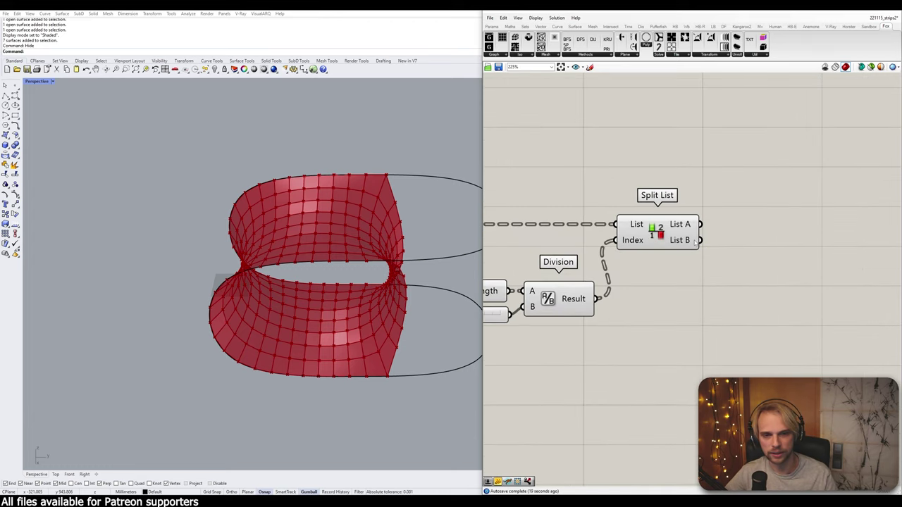
# - Add a Simple Mesh component after Split List and connect List A to its Brep input
pyautogui.moveTo(764, 192); pyautogui.dragTo(731, 221, button='right')
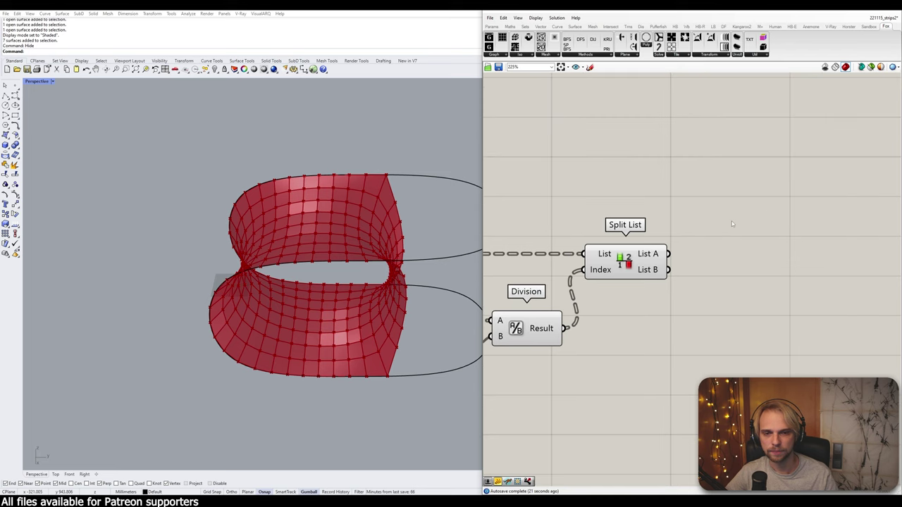
pyautogui.doubleClick(732, 221)
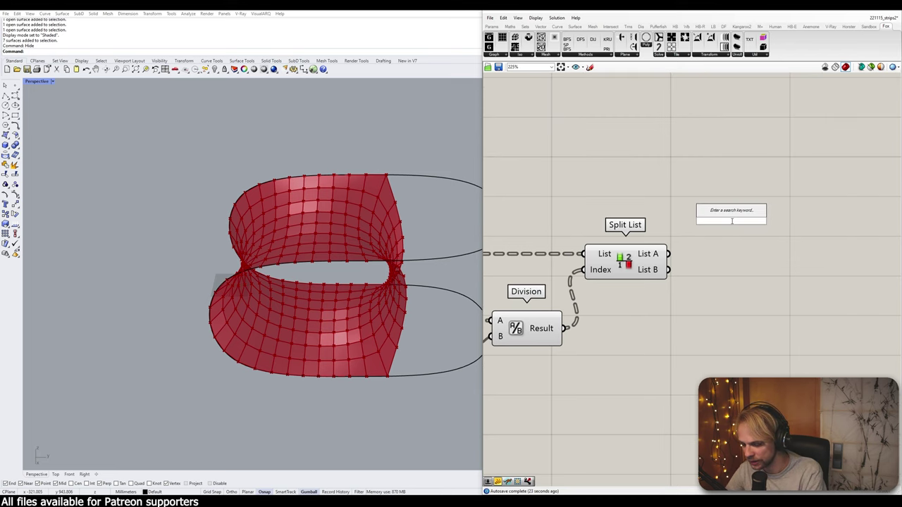
pyautogui.write('simple mesh')
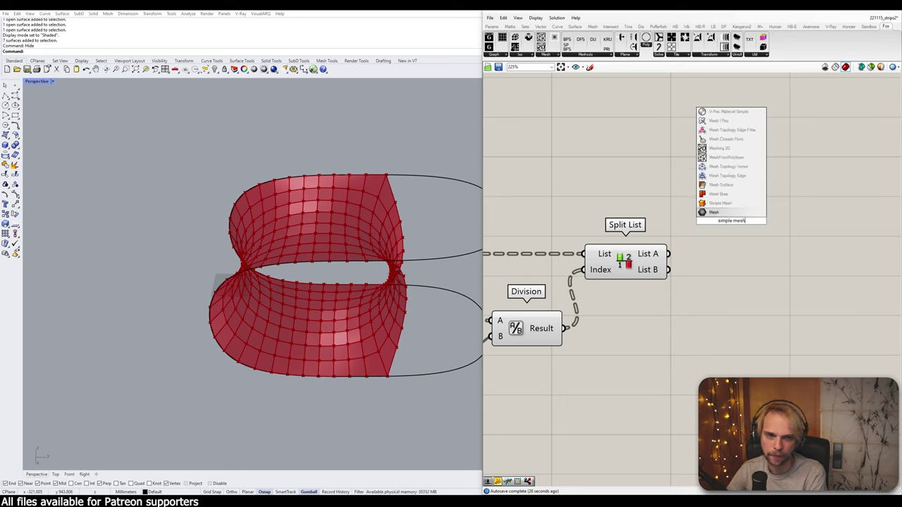
pyautogui.press('Return')
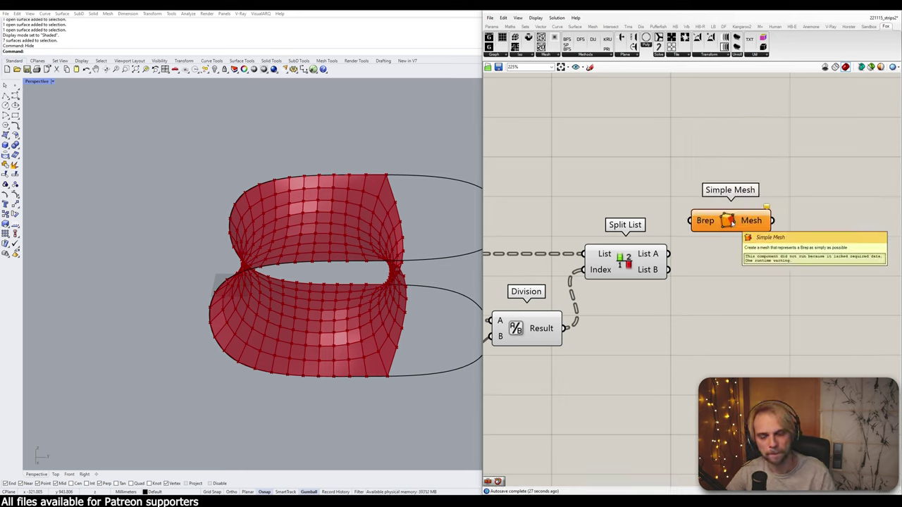
pyautogui.moveTo(668, 254); pyautogui.dragTo(720, 283)
# - Duplicate the Simple Mesh component and connect Split List's List B to the copy's Brep input
pyautogui.hotkey('ctrl', 'c')
pyautogui.hotkey('ctrl', 'v')
pyautogui.moveTo(668, 270); pyautogui.dragTo(706, 293)
pyautogui.click(635, 322)
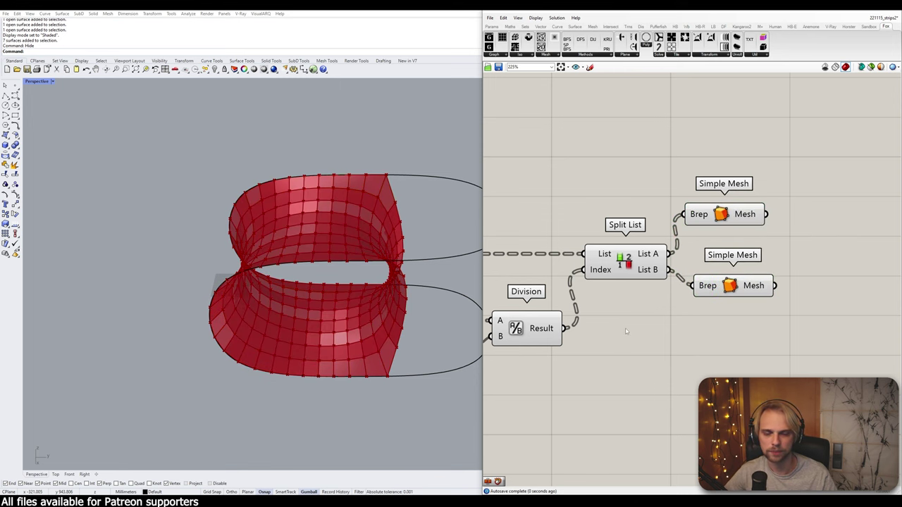
# - Turn off the preview of the components from Deconstruct Brep through Split List
pyautogui.scroll(-3, 846, 328)
pyautogui.moveTo(749, 366); pyautogui.dragTo(565, 274)
pyautogui.middleClick(565, 273)
pyautogui.click(595, 252)
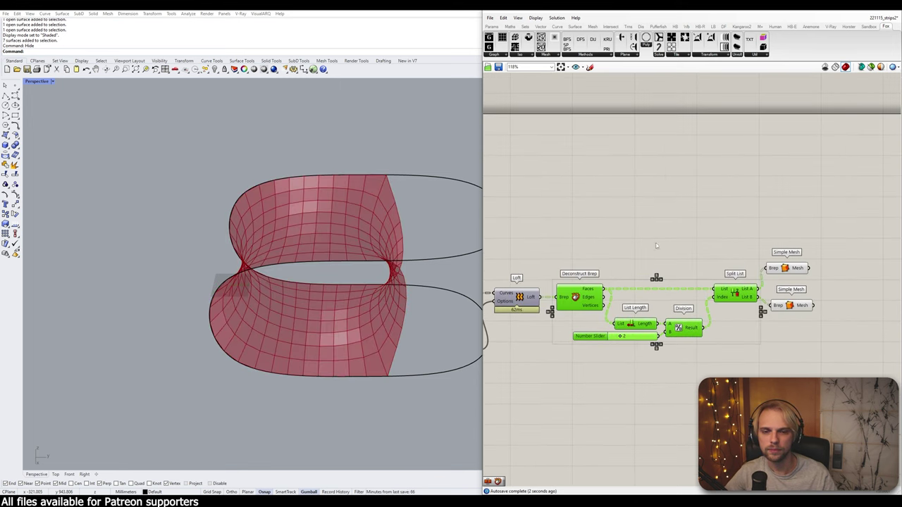
pyautogui.click(656, 245)
# - Add a Mesh Join component fed by the List A Simple Mesh and align it beside that component
pyautogui.scroll(-3, 662, 243)
pyautogui.moveTo(666, 167); pyautogui.dragTo(594, 245, button='right')
pyautogui.scroll(4, 594, 245)
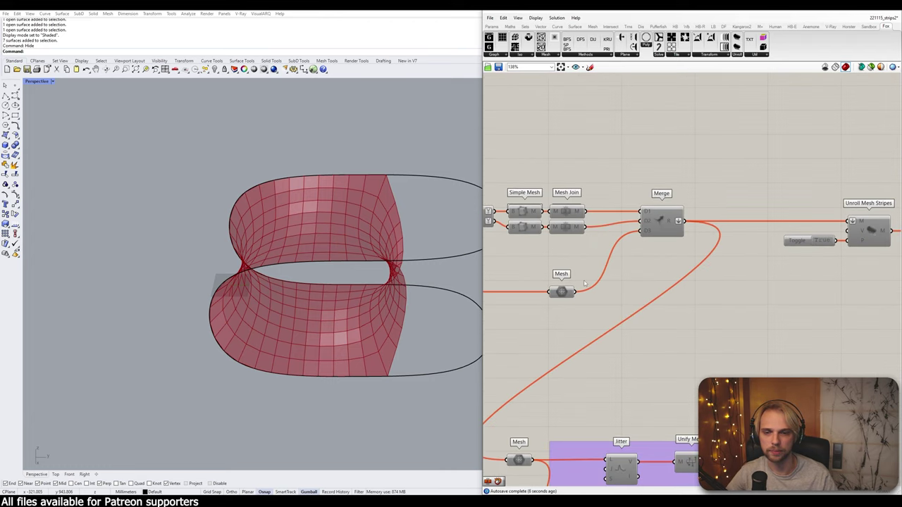
pyautogui.scroll(-5, 592, 290)
pyautogui.moveTo(805, 457); pyautogui.dragTo(731, 356, button='right')
pyautogui.scroll(7, 731, 356)
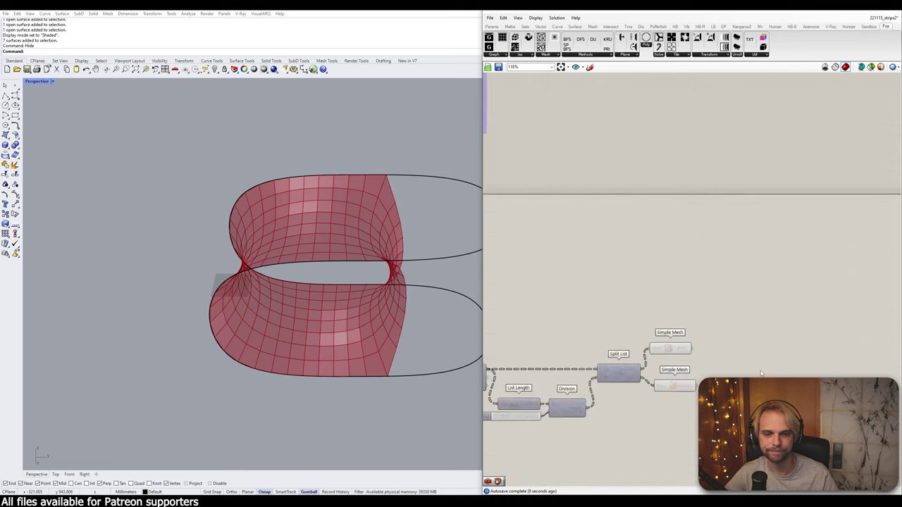
pyautogui.moveTo(624, 346); pyautogui.dragTo(632, 357)
pyautogui.doubleClick(715, 367)
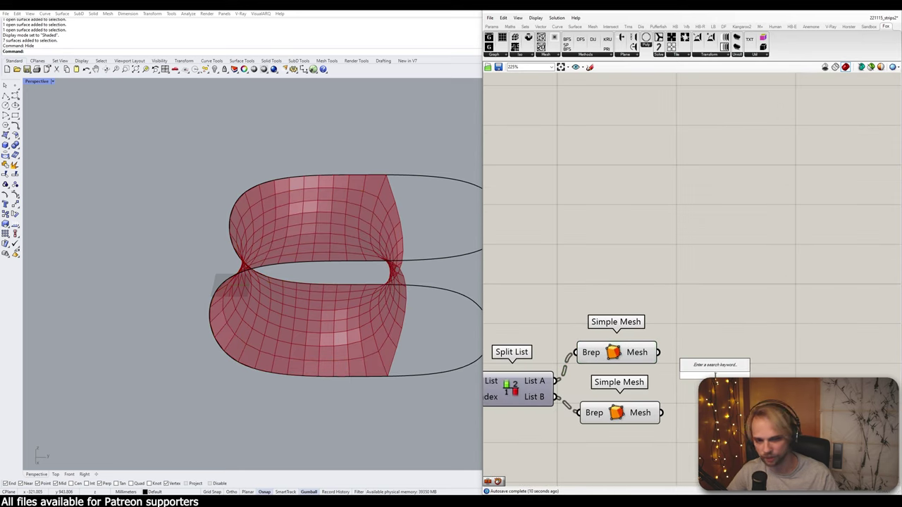
pyautogui.write('mesh joi')
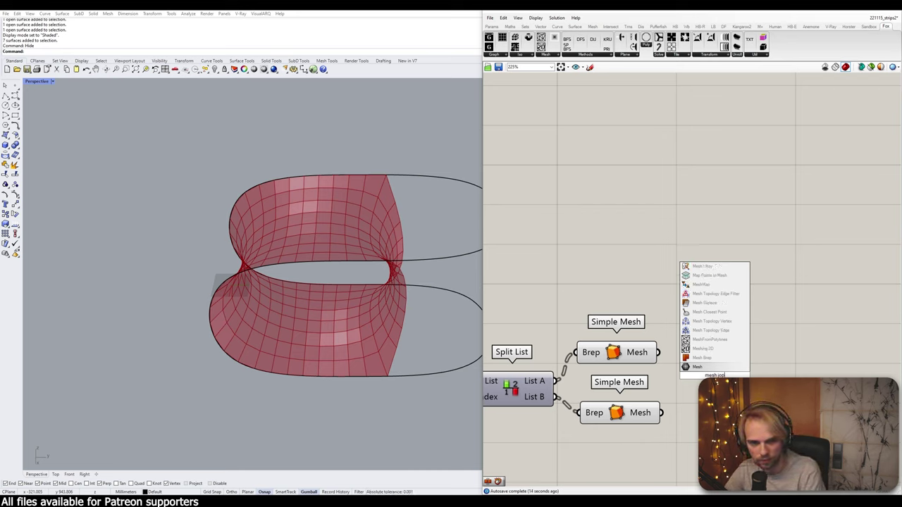
pyautogui.write('n')
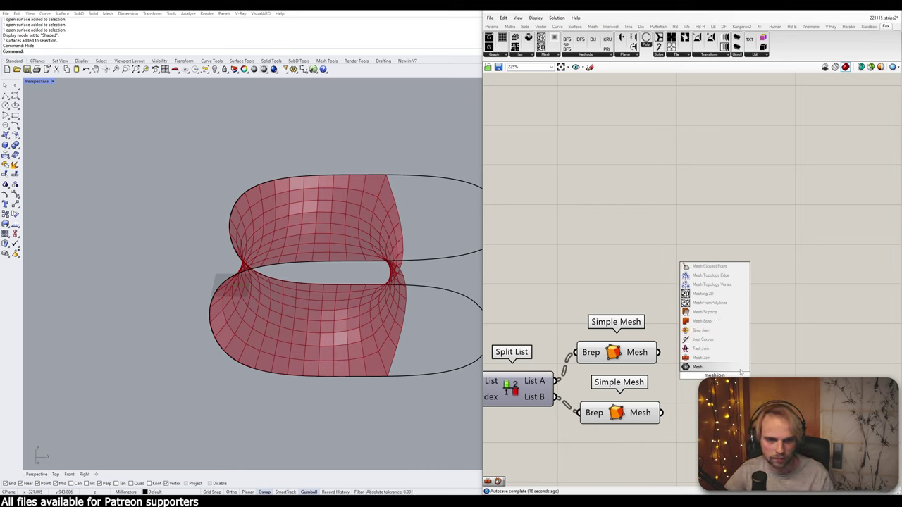
pyautogui.press('Return')
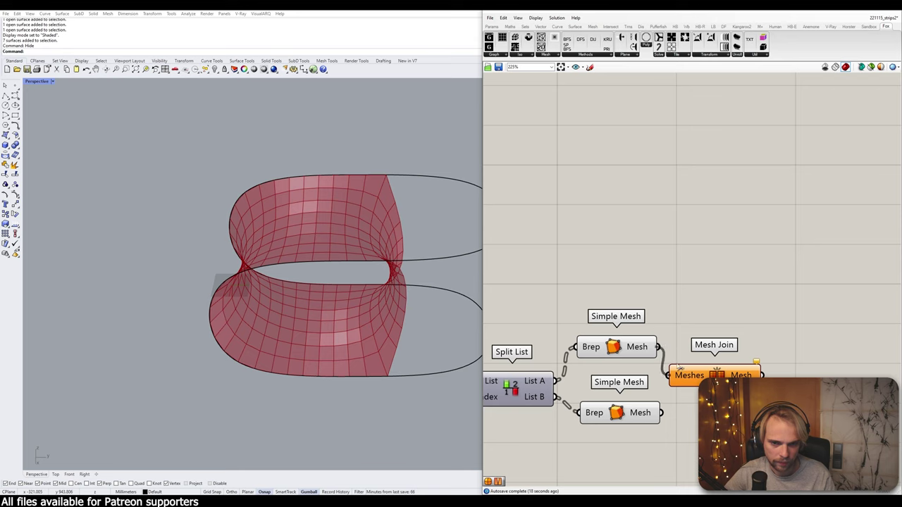
pyautogui.moveTo(679, 368); pyautogui.dragTo(714, 352)
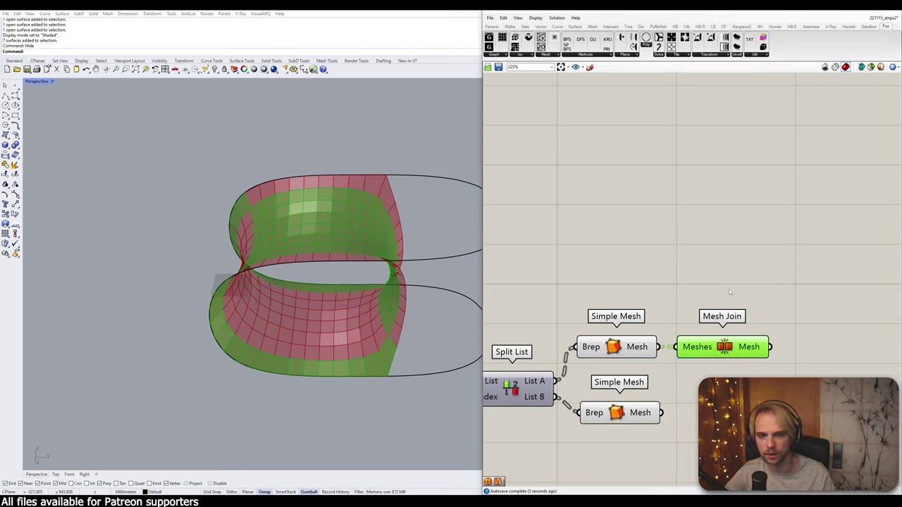
# - Duplicate Mesh Join below the original and connect the List B Simple Mesh output to its Meshes input
pyautogui.hotkey('ctrl', 'c')
pyautogui.hotkey('ctrl', 'v')
pyautogui.moveTo(727, 354); pyautogui.dragTo(726, 411)
pyautogui.moveTo(661, 414); pyautogui.dragTo(687, 414)
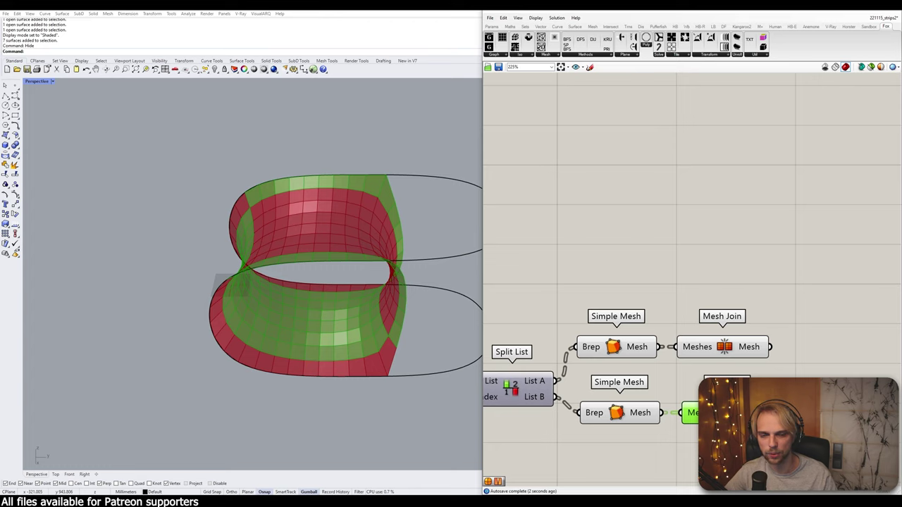
# - Flatten the Mesh outputs of both Mesh Join components and line up the two components
pyautogui.rightClick(757, 353)
pyautogui.click(773, 354)
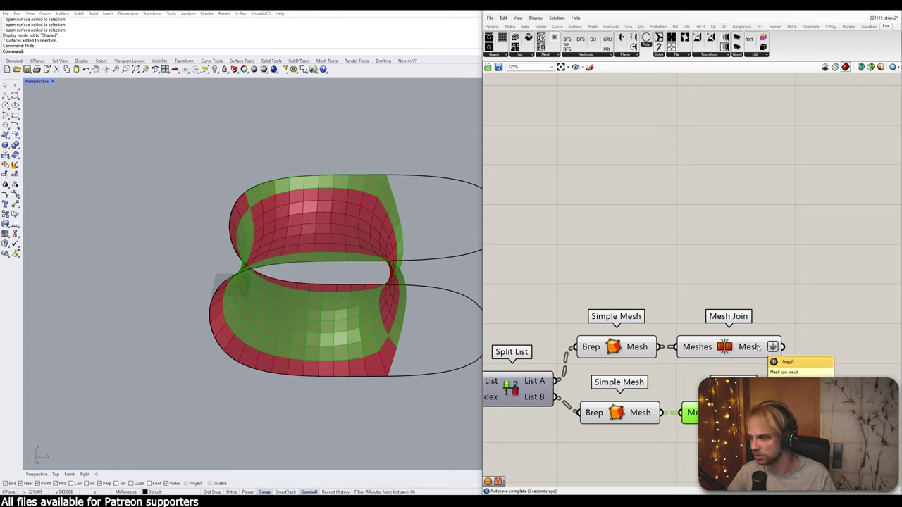
pyautogui.moveTo(758, 341); pyautogui.dragTo(726, 202, button='right')
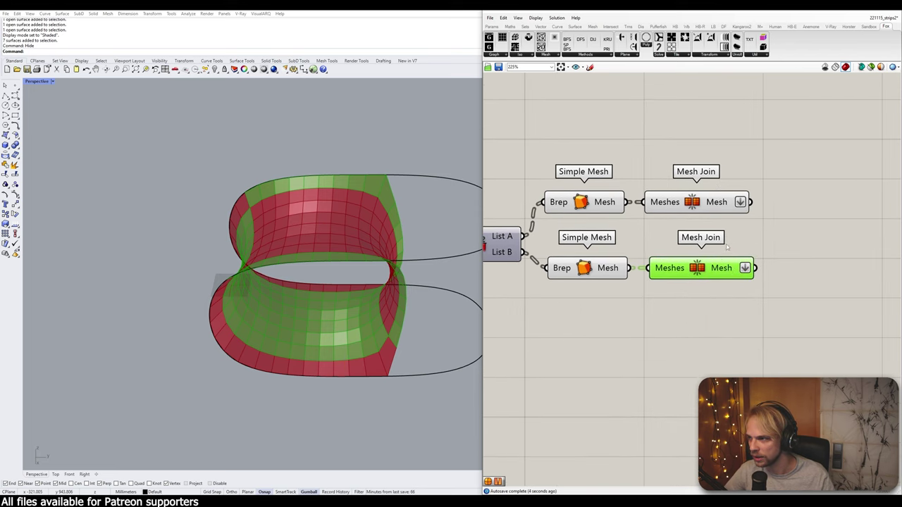
pyautogui.click(726, 202)
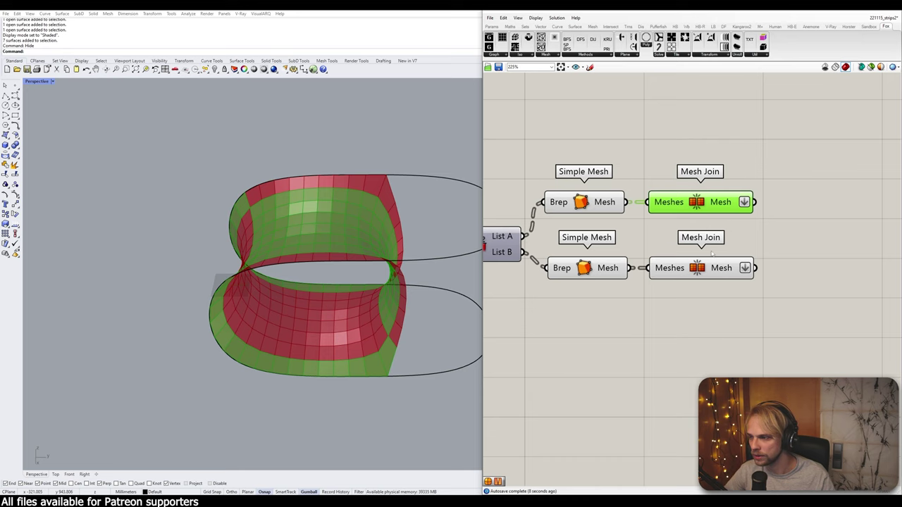
# - Turn off the preview of the two Simple Mesh and two Mesh Join components
pyautogui.moveTo(654, 331); pyautogui.dragTo(529, 171)
pyautogui.middleClick(535, 171)
pyautogui.click(557, 147)
pyautogui.click(620, 157)
# - Turn the preview of the two Mesh Join components back on
pyautogui.scroll(-4, 615, 168)
pyautogui.moveTo(620, 172); pyautogui.dragTo(694, 191, button='right')
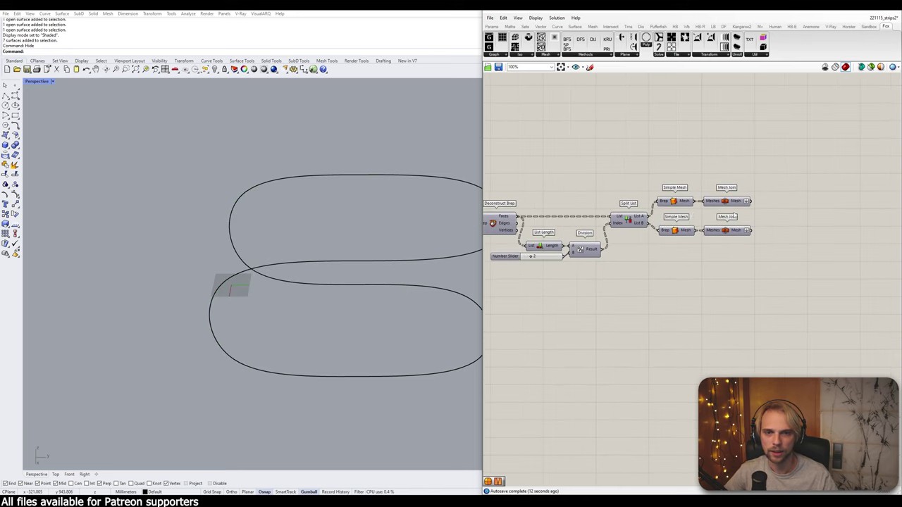
pyautogui.scroll(2, 747, 220)
pyautogui.moveTo(757, 259); pyautogui.dragTo(716, 184)
pyautogui.middleClick(715, 196)
pyautogui.click(733, 176)
pyautogui.click(715, 248)
# - Move the grouped Straights mesh parameter further down, clear of the Mesh Edges branch
pyautogui.scroll(-3, 574, 271)
pyautogui.moveTo(574, 271); pyautogui.dragTo(747, 277, button='right')
pyautogui.scroll(-2, 711, 274)
pyautogui.moveTo(490, 290); pyautogui.dragTo(584, 239, button='right')
pyautogui.scroll(6, 584, 239)
pyautogui.scroll(-5, 581, 233)
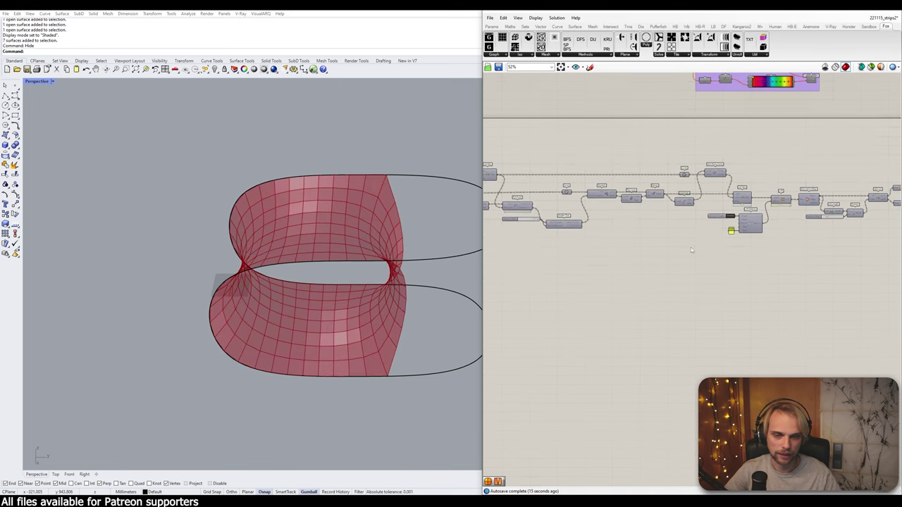
pyautogui.scroll(-1, 691, 247)
pyautogui.moveTo(526, 255); pyautogui.dragTo(679, 243, button='right')
pyautogui.scroll(4, 582, 226)
pyautogui.moveTo(543, 227); pyautogui.dragTo(554, 256)
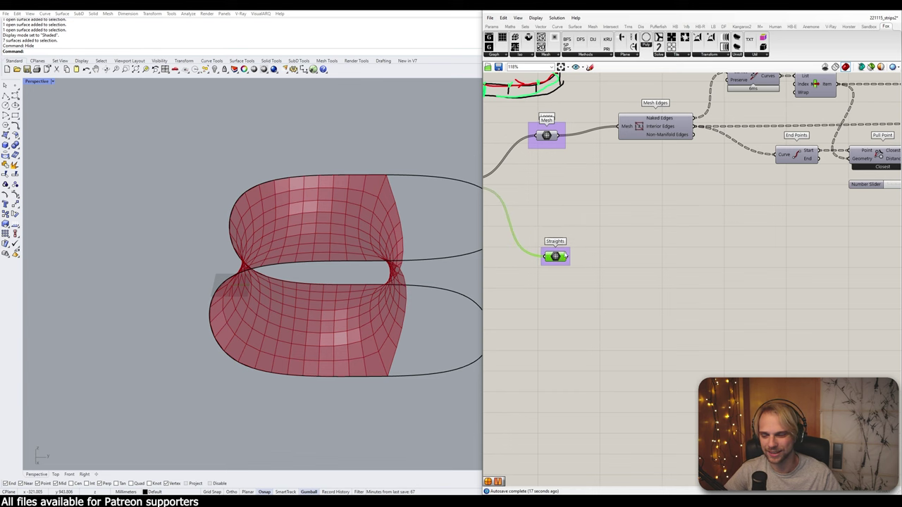
pyautogui.scroll(-2, 620, 255)
pyautogui.scroll(2, 586, 260)
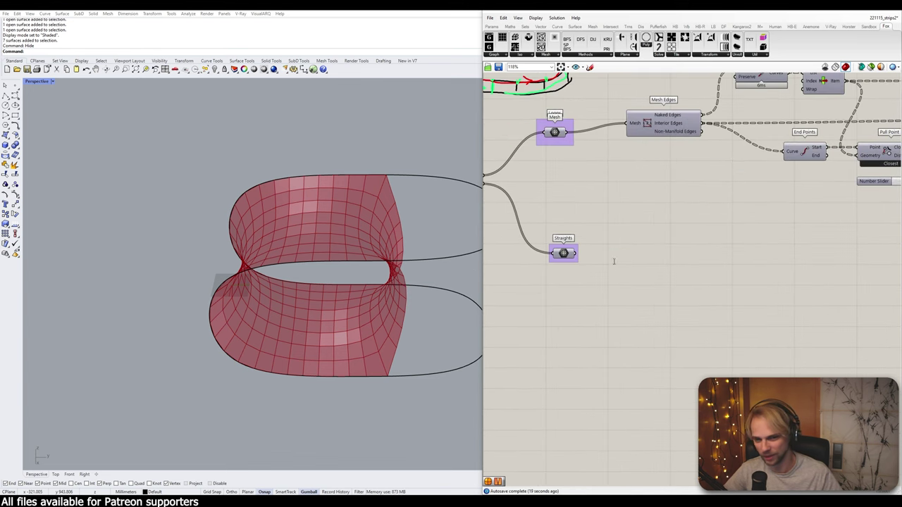
# - Add a Mesh parameter beside Straights and connect the Straights output to it
pyautogui.doubleClick(613, 256)
pyautogui.write('mesh')
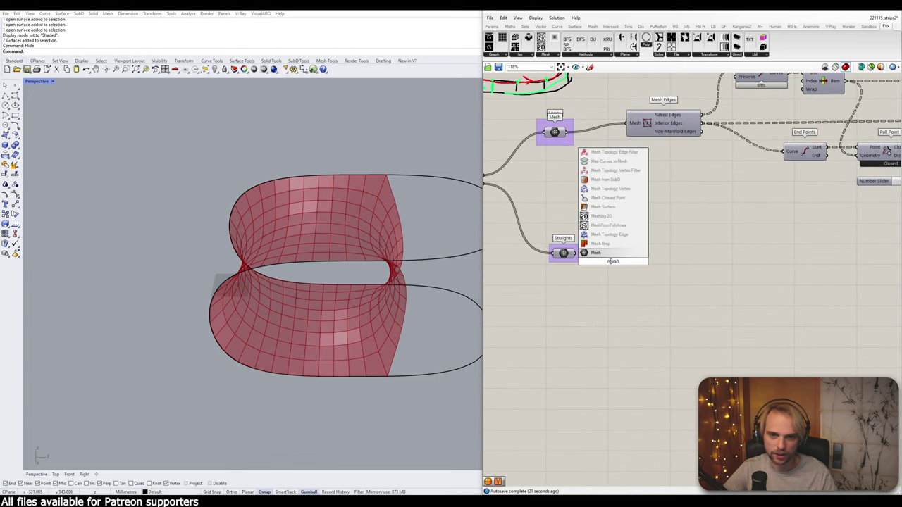
pyautogui.press('Return')
pyautogui.moveTo(589, 258); pyautogui.dragTo(603, 260)
pyautogui.scroll(-5, 606, 262)
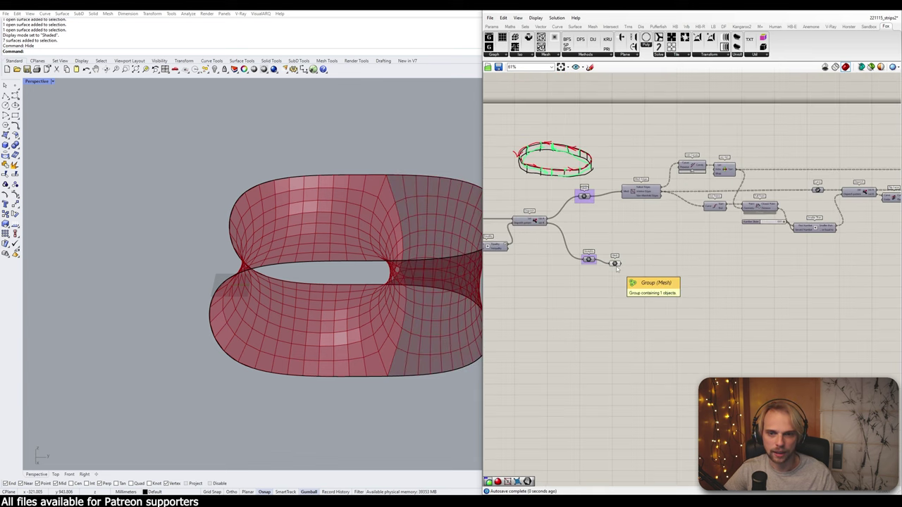
# - Move the new Mesh parameter to the end of the definition and align it below the two Mesh Join components
pyautogui.click(544, 275)
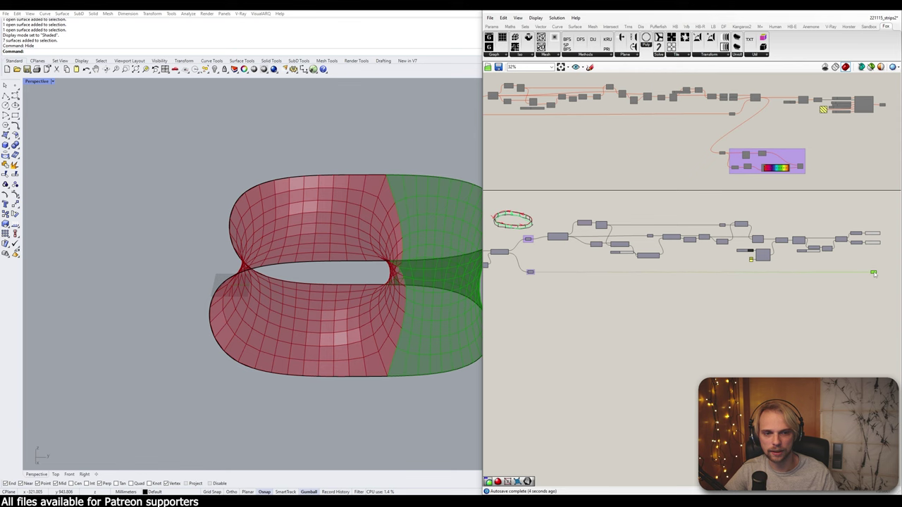
pyautogui.scroll(6, 873, 274)
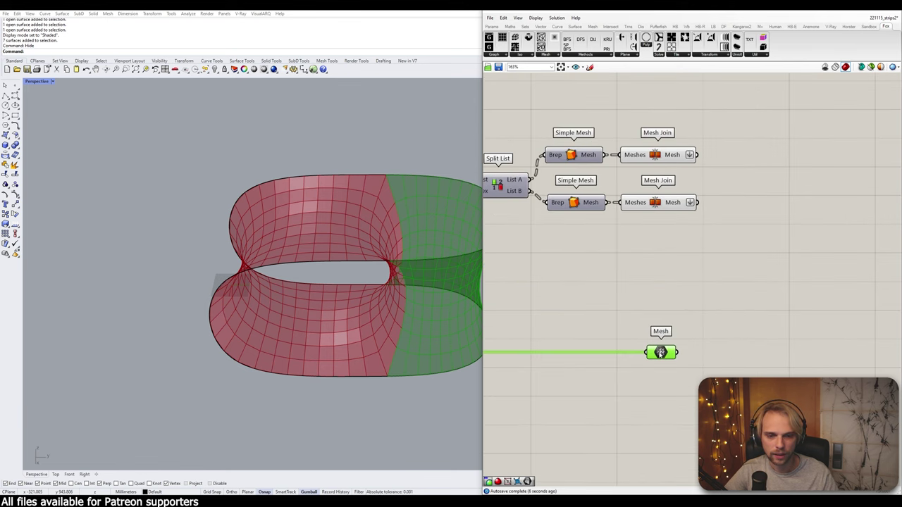
pyautogui.moveTo(661, 354); pyautogui.dragTo(669, 174)
pyautogui.click(725, 302)
pyautogui.scroll(-2, 719, 266)
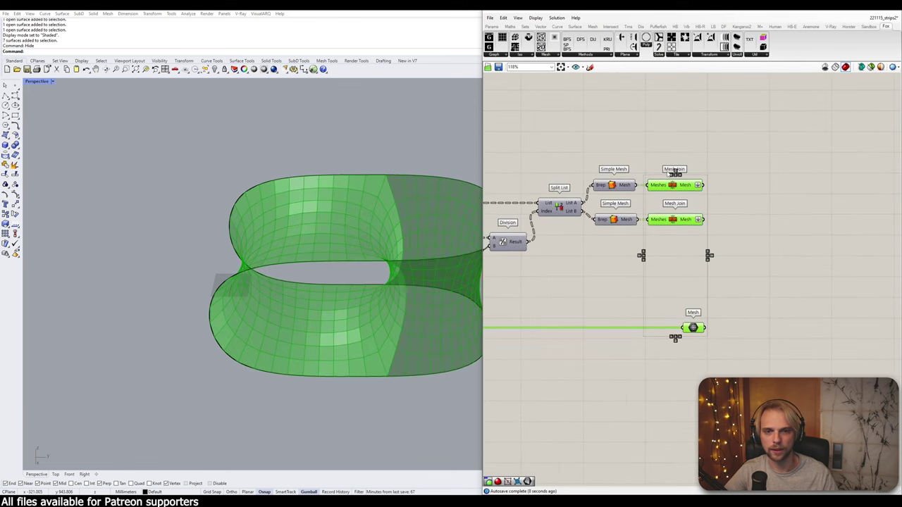
pyautogui.click(689, 159)
# - Flatten the Mesh parameter that carries the straight strips
pyautogui.scroll(4, 696, 309)
pyautogui.moveTo(698, 345); pyautogui.dragTo(694, 343)
pyautogui.rightClick(701, 351)
pyautogui.click(721, 414)
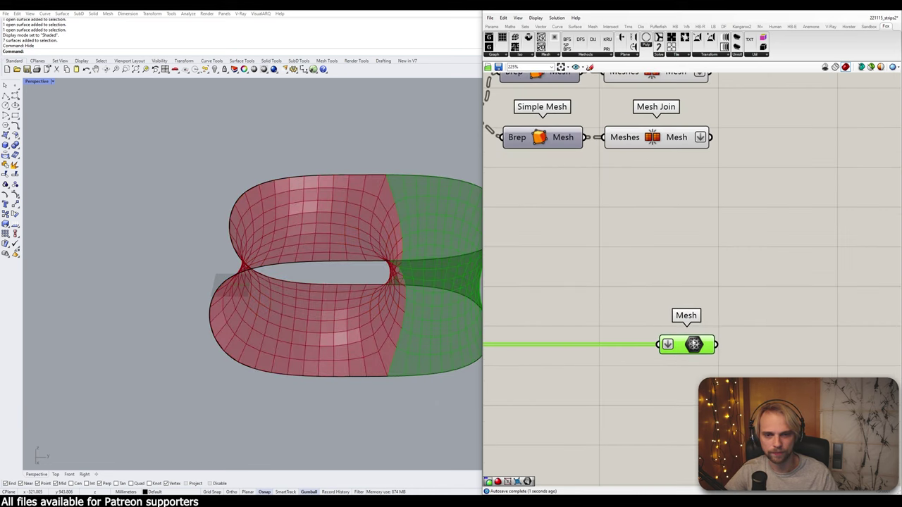
pyautogui.scroll(-3, 585, 345)
# - Add a Merge component and connect the two Mesh Join outputs to D1 and D2 and the Mesh parameter to D3
pyautogui.doubleClick(716, 239)
pyautogui.write('merge')
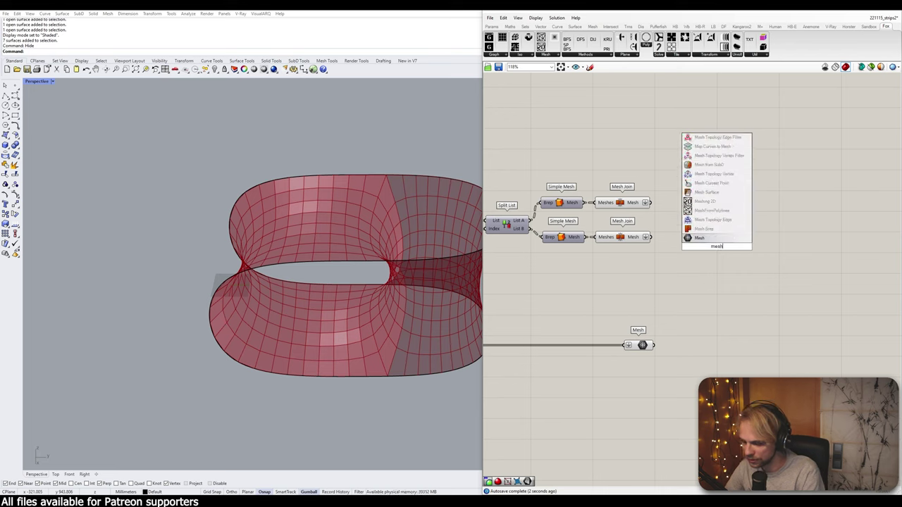
pyautogui.click(717, 240)
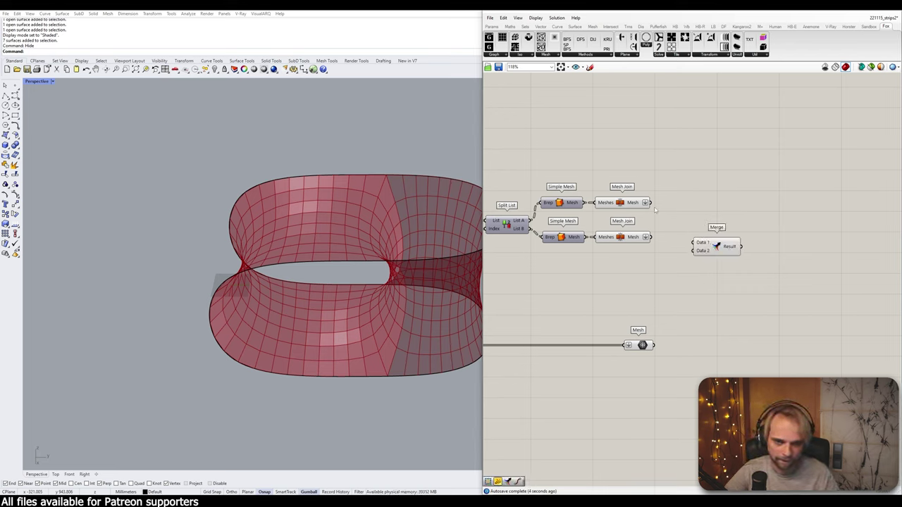
pyautogui.moveTo(677, 227); pyautogui.dragTo(694, 250)
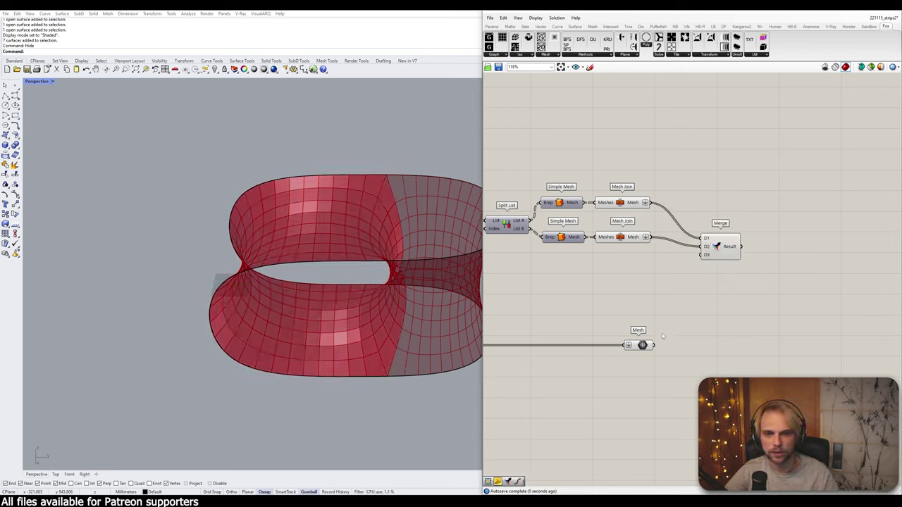
pyautogui.moveTo(676, 302); pyautogui.dragTo(704, 255)
# - Remove the unused D4 input from the Merge component
pyautogui.click(719, 252)
pyautogui.scroll(3, 726, 289)
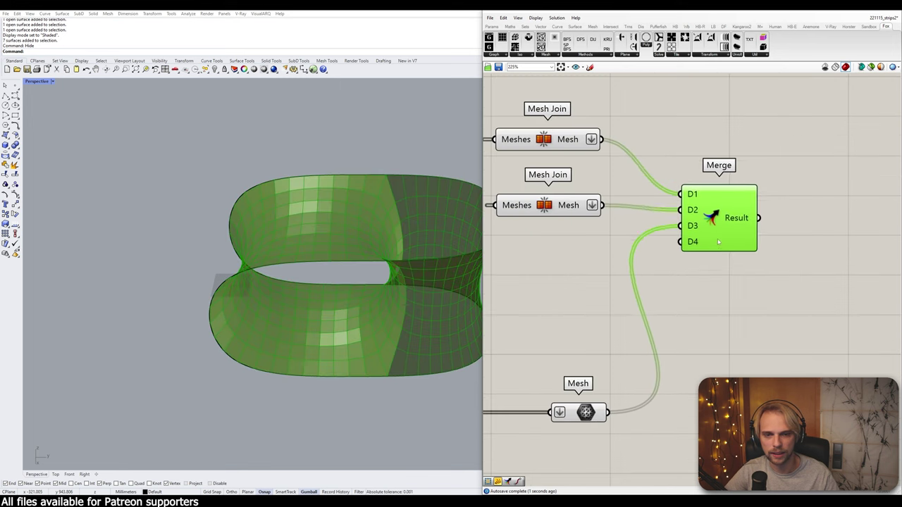
pyautogui.scroll(5, 700, 243)
pyautogui.click(696, 233)
pyautogui.scroll(-3, 733, 219)
pyautogui.moveTo(734, 216); pyautogui.dragTo(730, 205)
# - Examine the strip meshes after the Stripper component and the section around Merge in the disabled reference definition
pyautogui.moveTo(762, 183)
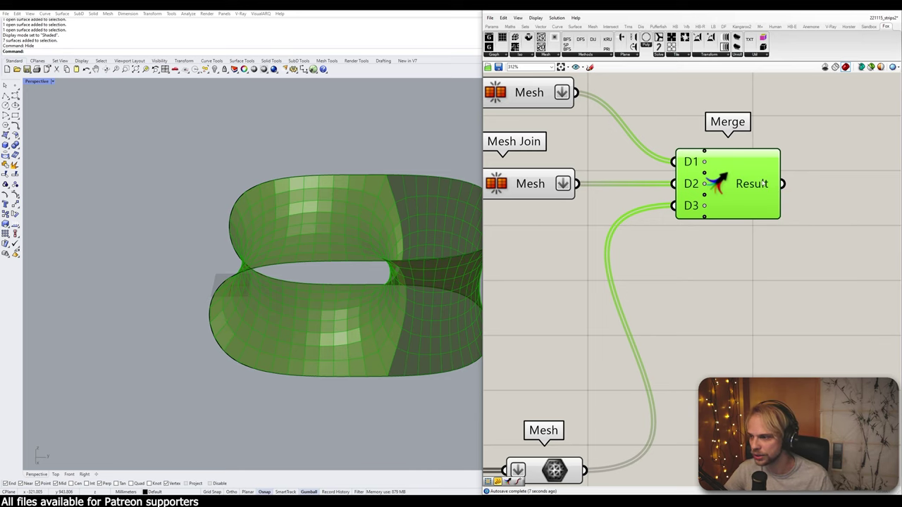
pyautogui.scroll(-10, 761, 183)
pyautogui.scroll(8, 623, 219)
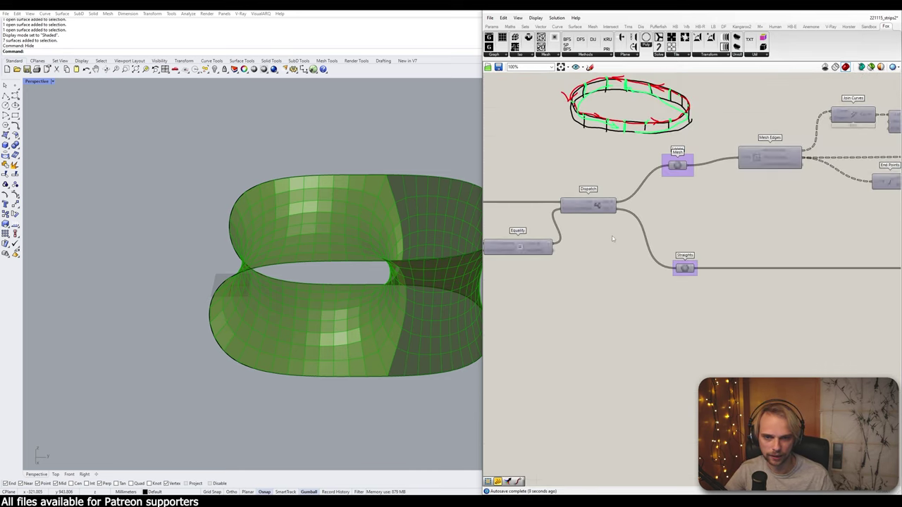
pyautogui.scroll(4, 681, 205)
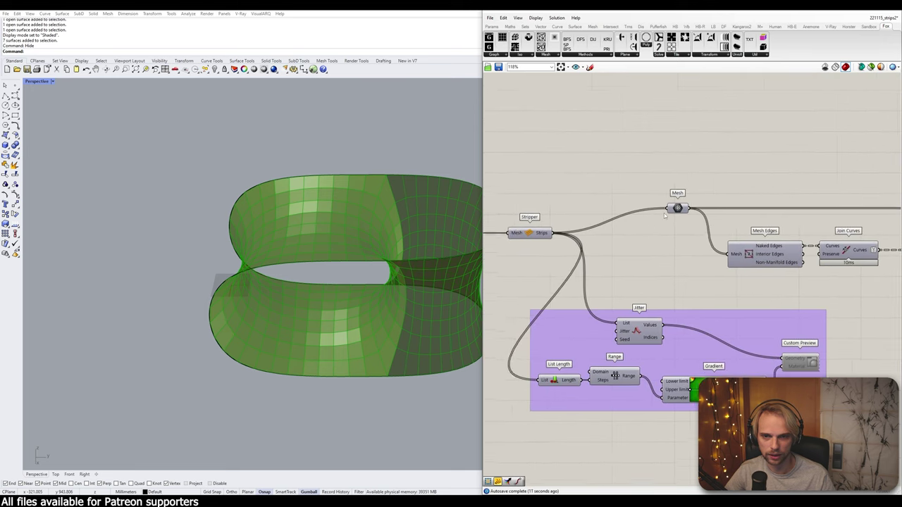
pyautogui.moveTo(681, 205)
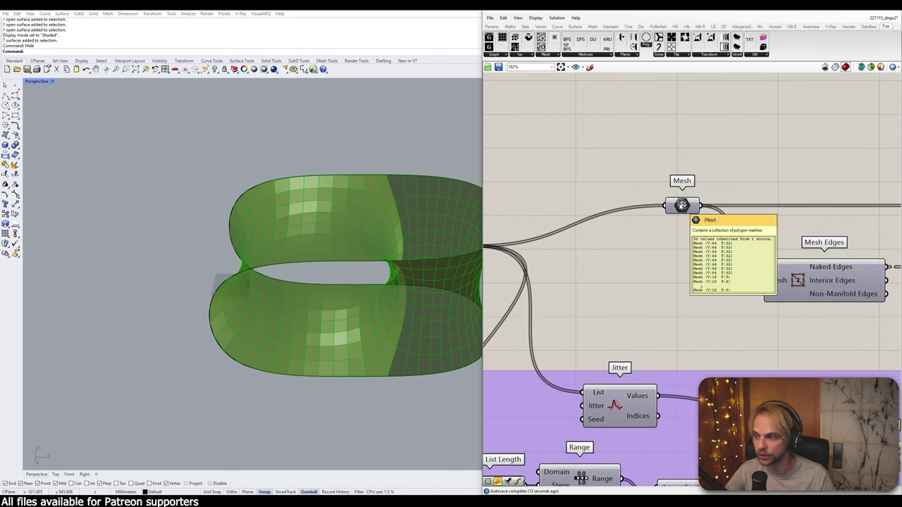
pyautogui.scroll(-10, 681, 205)
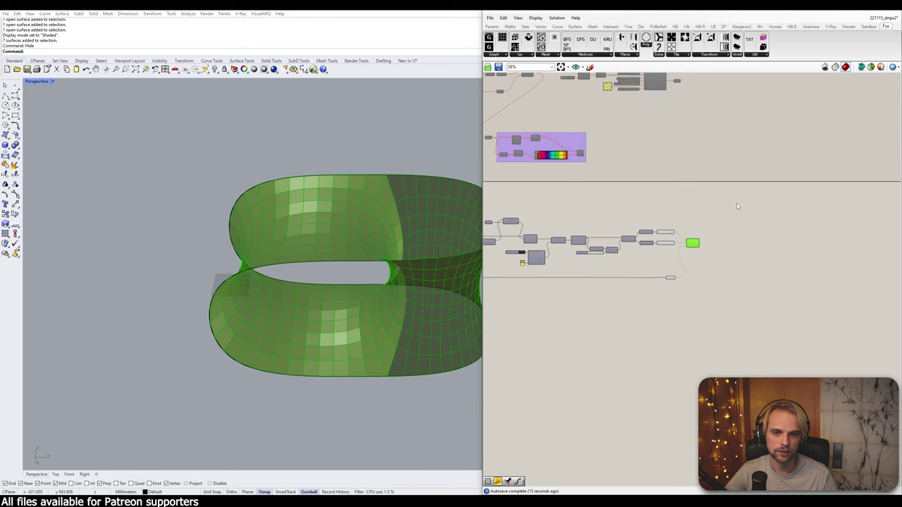
pyautogui.moveTo(615, 143); pyautogui.dragTo(646, 228, button='right')
pyautogui.scroll(7, 566, 162)
pyautogui.moveTo(502, 94); pyautogui.dragTo(615, 118, button='right')
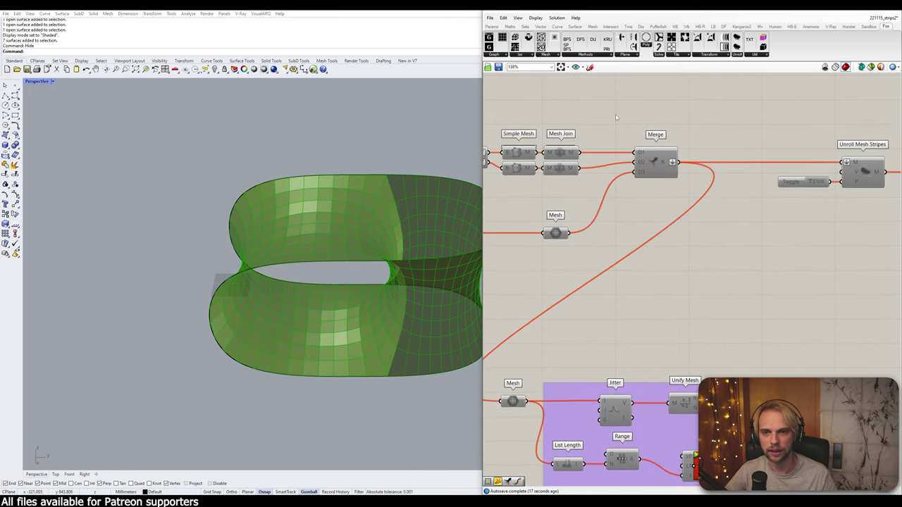
pyautogui.scroll(-6, 682, 191)
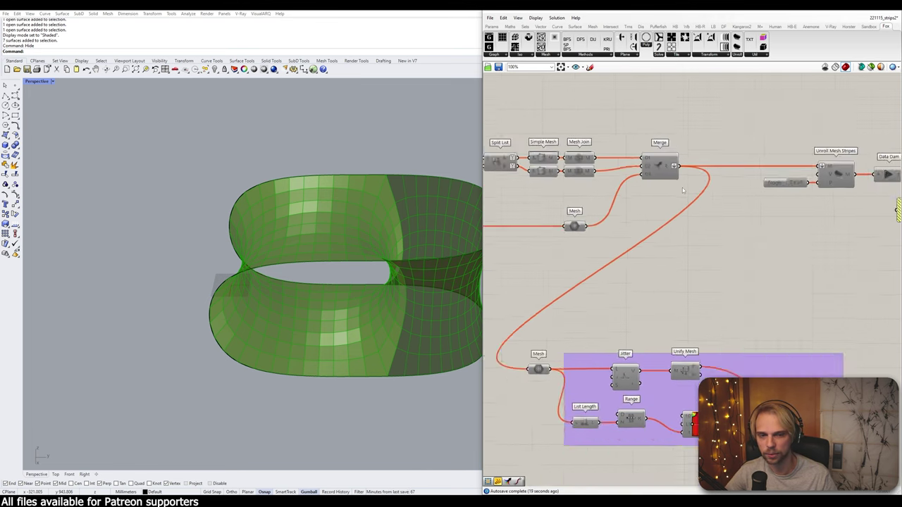
pyautogui.moveTo(712, 331); pyautogui.dragTo(661, 201, button='right')
# - Turn off the preview of the two Simple Mesh components, the two Mesh Join components and the Mesh parameter feeding Merge
pyautogui.click(810, 317)
pyautogui.moveTo(809, 317); pyautogui.dragTo(788, 318)
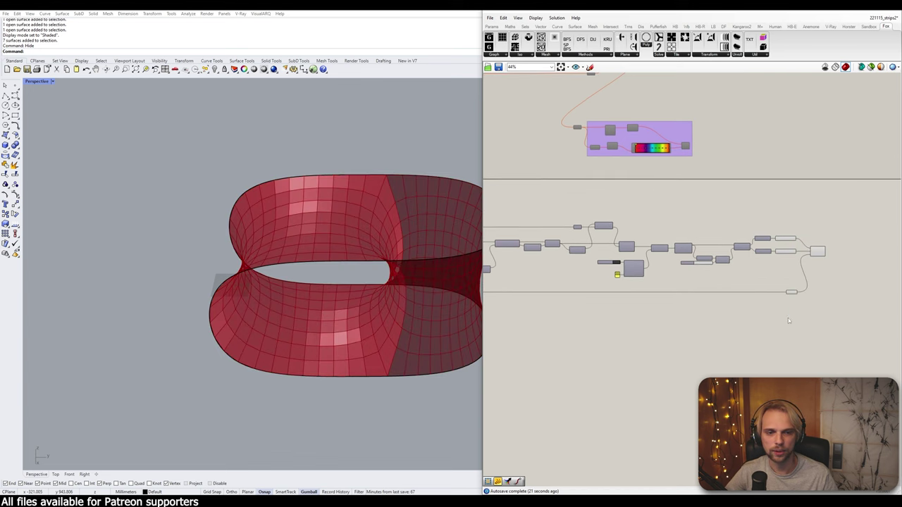
pyautogui.moveTo(750, 213); pyautogui.dragTo(803, 333)
pyautogui.middleClick(804, 332)
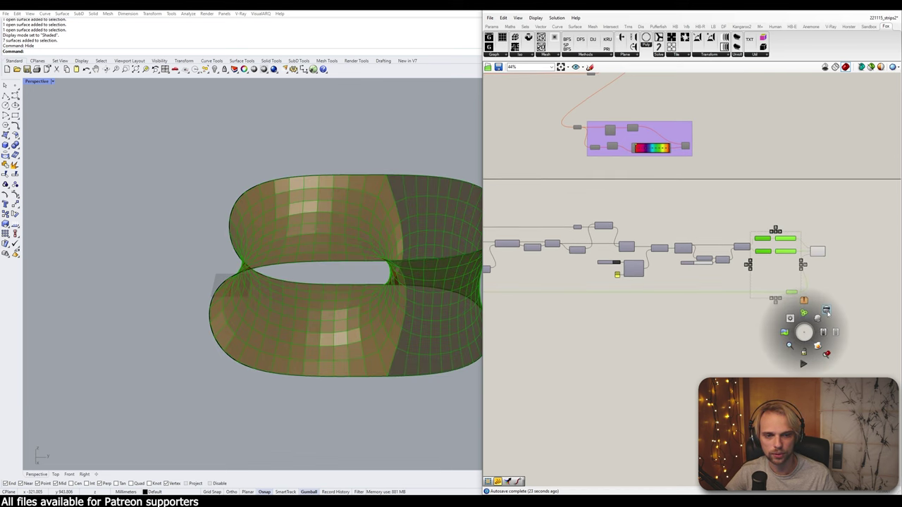
pyautogui.click(828, 313)
# - Move the colour preview group with Jitter, List Length, Range, Gradient and Custom Preview to the end of the definition, below Merge
pyautogui.scroll(-4, 736, 326)
pyautogui.moveTo(535, 347); pyautogui.dragTo(656, 332, button='right')
pyautogui.scroll(3, 656, 332)
pyautogui.moveTo(509, 303); pyautogui.dragTo(671, 312, button='right')
pyautogui.scroll(-3, 676, 313)
pyautogui.moveTo(686, 327); pyautogui.dragTo(819, 282)
pyautogui.scroll(-3, 577, 284)
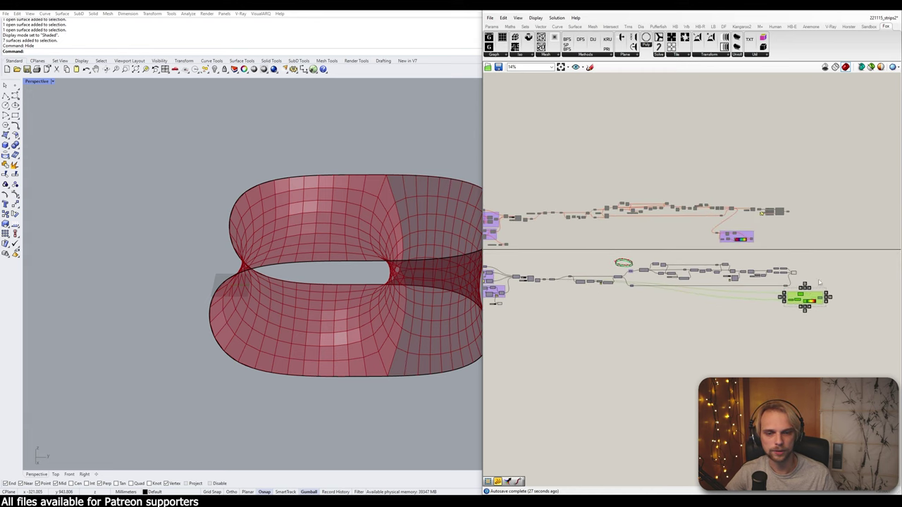
pyautogui.scroll(10, 818, 282)
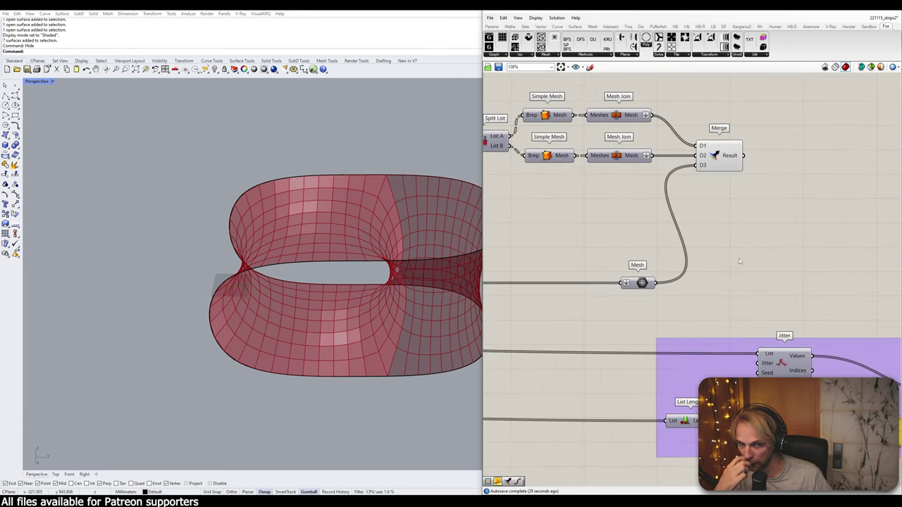
# - Connect the Merge Result to the List inputs of Jitter and List Length in the colour preview group
pyautogui.moveTo(743, 155); pyautogui.dragTo(758, 353)
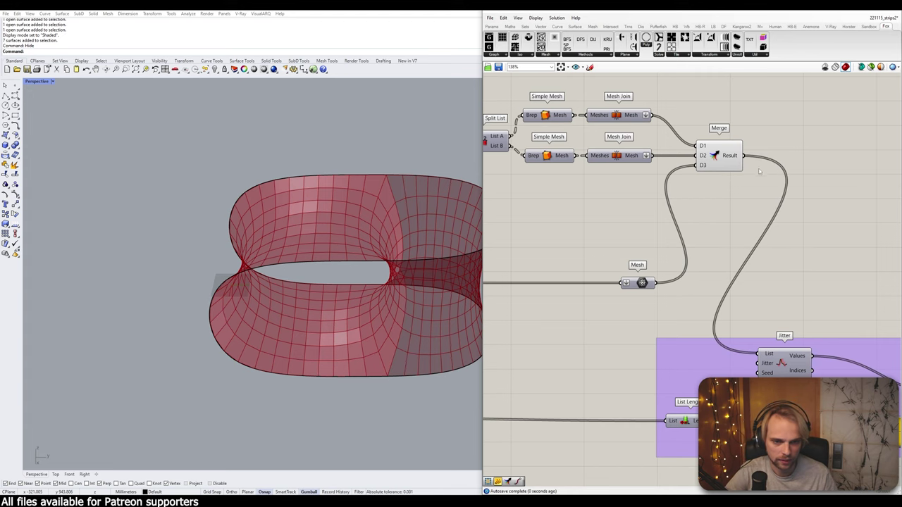
pyautogui.moveTo(743, 156); pyautogui.dragTo(666, 420)
pyautogui.scroll(-4, 860, 281)
pyautogui.moveTo(859, 280); pyautogui.dragTo(719, 280, button='right')
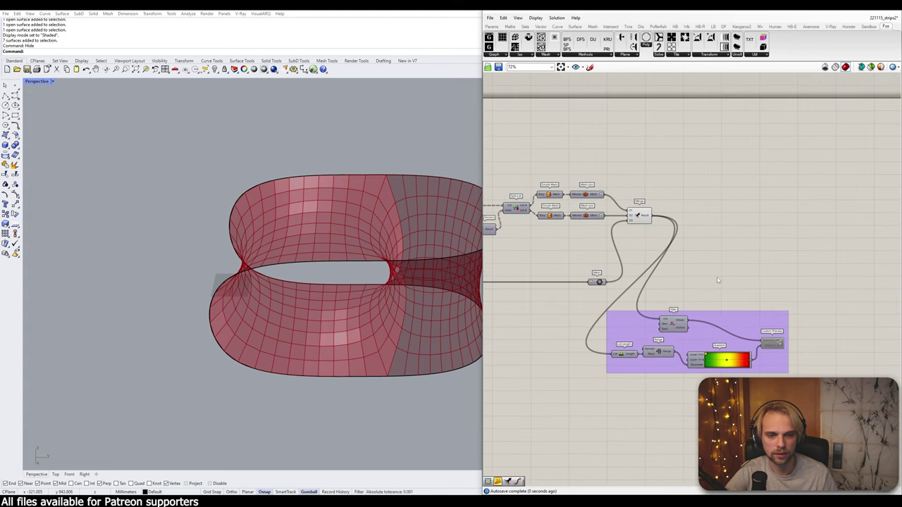
# - Enable the Custom Preview component and turn on its preview
pyautogui.scroll(3, 784, 339)
pyautogui.middleClick(788, 338)
pyautogui.click(811, 340)
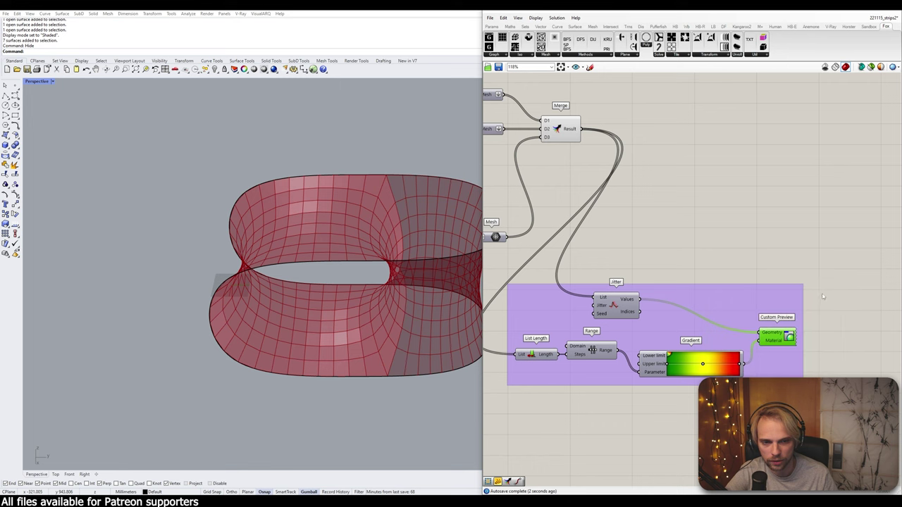
pyautogui.middleClick(787, 332)
pyautogui.click(795, 315)
pyautogui.click(835, 288)
pyautogui.scroll(-3, 648, 187)
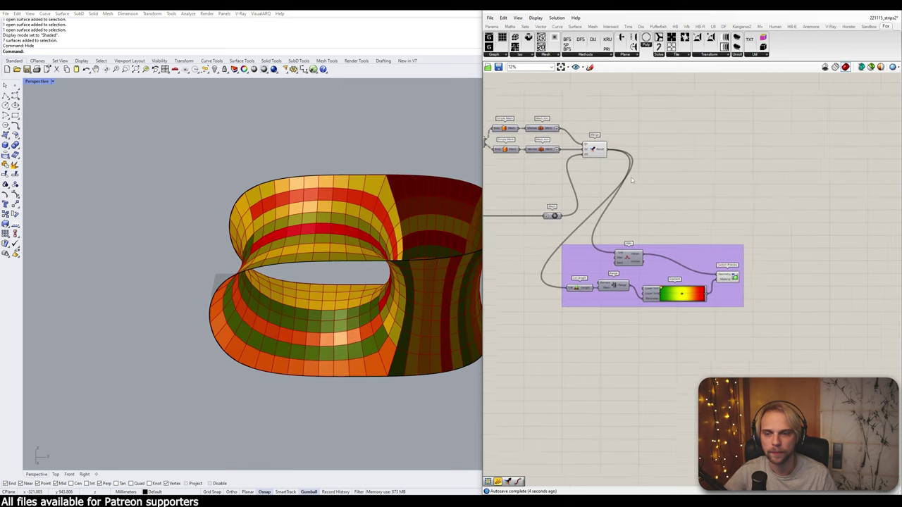
# - Turn off the preview of the Merge component and inspect the coloured strips in the Perspective viewport
pyautogui.moveTo(648, 186); pyautogui.dragTo(702, 250, button='right')
pyautogui.moveTo(739, 270); pyautogui.dragTo(652, 193)
pyautogui.middleClick(653, 193)
pyautogui.click(670, 176)
pyautogui.click(706, 182)
pyautogui.moveTo(440, 182); pyautogui.dragTo(431, 270, button='right')
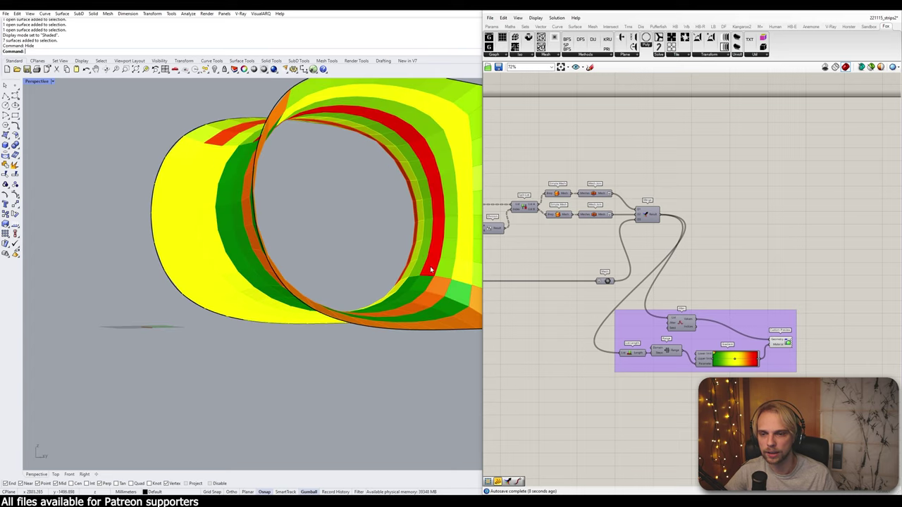
pyautogui.moveTo(426, 167); pyautogui.dragTo(233, 206, button='right')
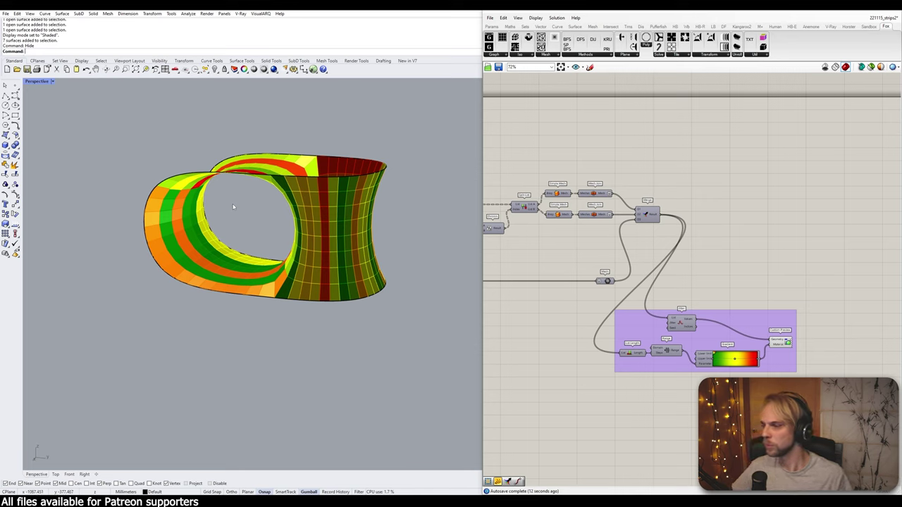
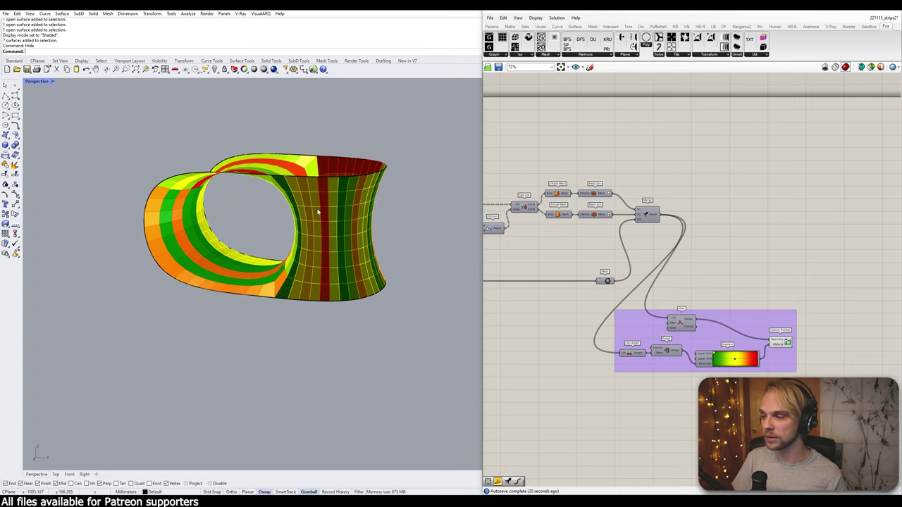
# - Add an Unroll Mesh Stripes component to the canvas beyond the final Merge component
pyautogui.scroll(-2, 730, 348)
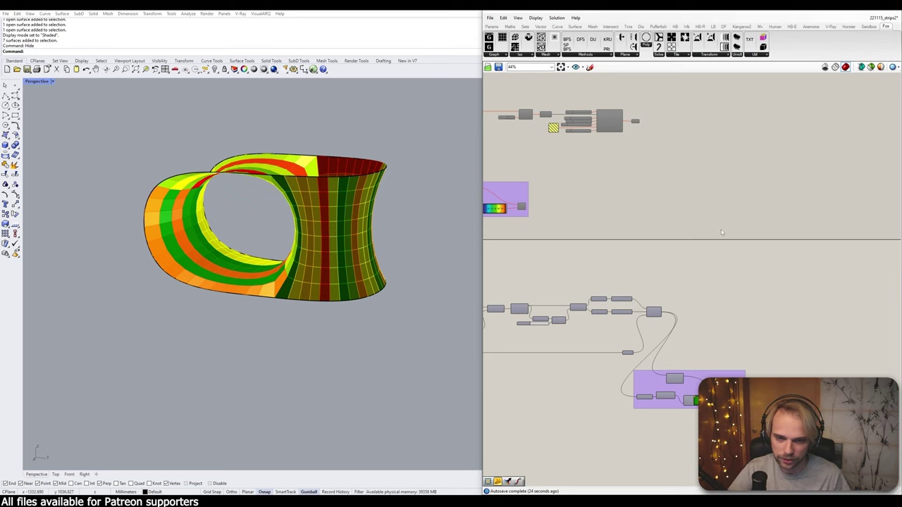
pyautogui.moveTo(721, 231); pyautogui.dragTo(800, 226, button='right')
pyautogui.moveTo(617, 103); pyautogui.dragTo(652, 178, button='right')
pyautogui.scroll(4, 652, 178)
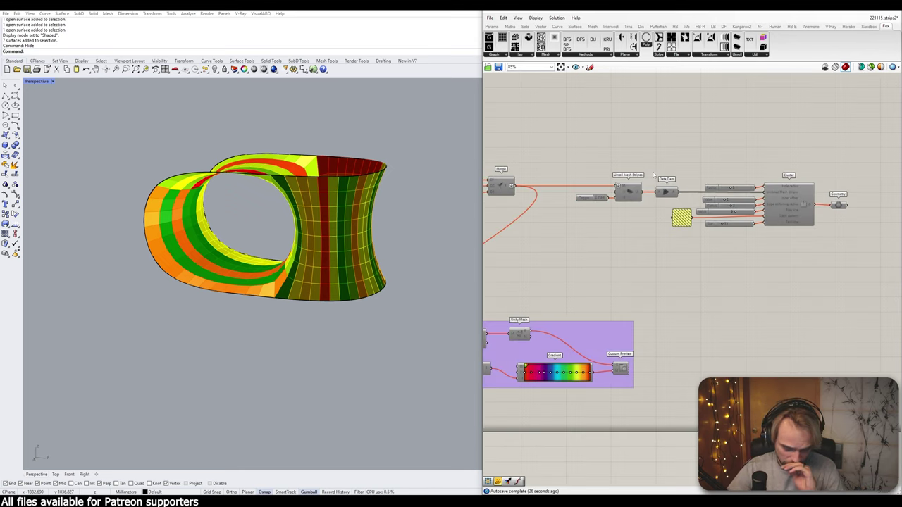
pyautogui.scroll(-5, 675, 173)
pyautogui.moveTo(733, 269); pyautogui.dragTo(698, 205, button='right')
pyautogui.scroll(4, 778, 316)
pyautogui.doubleClick(782, 260)
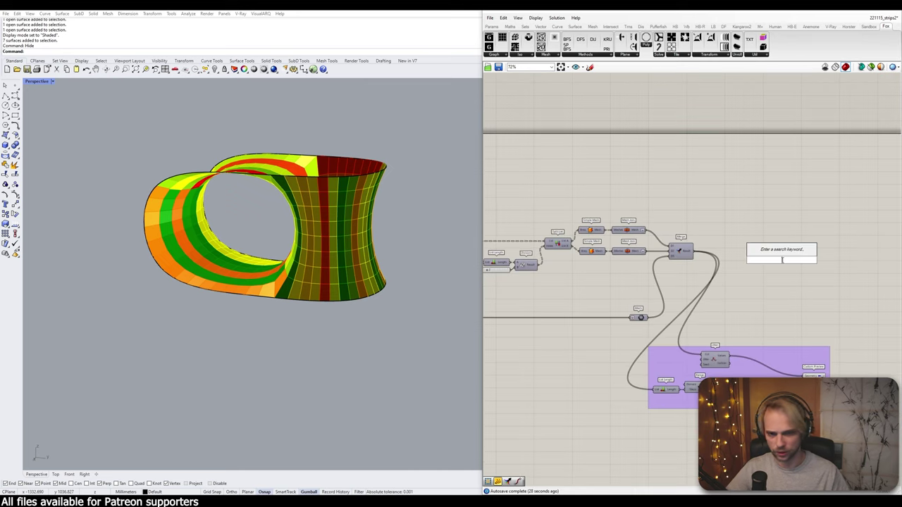
pyautogui.write('unroll')
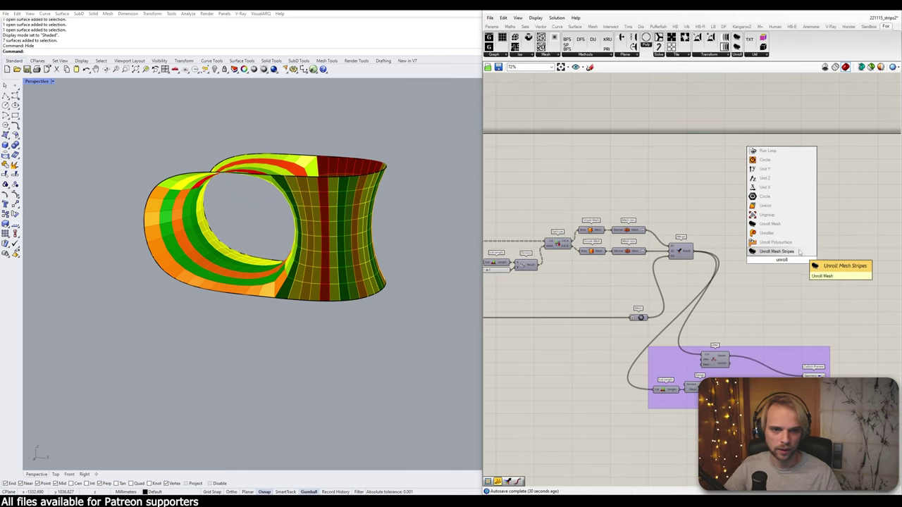
pyautogui.click(799, 252)
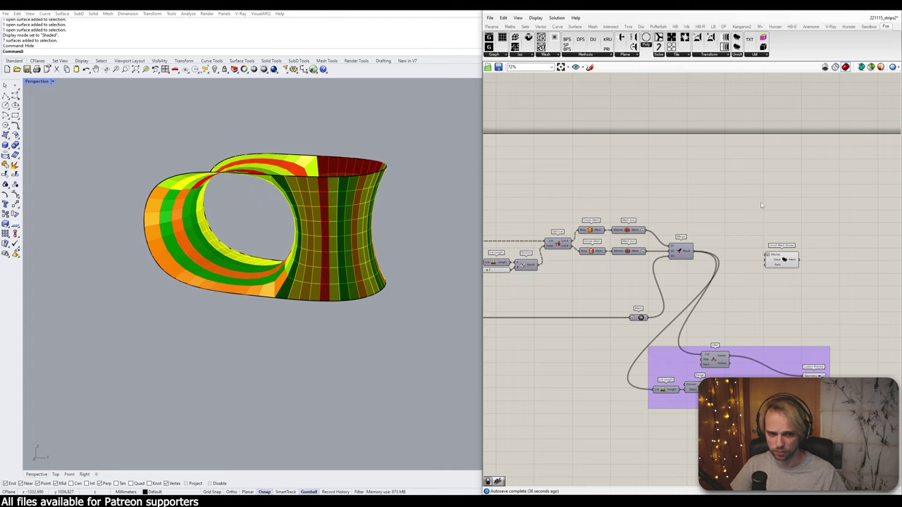
# - Place Unroll Mesh Stripes beside Merge and connect the Merge Result to its Meshes input
pyautogui.scroll(1, 761, 205)
pyautogui.moveTo(778, 270); pyautogui.dragTo(762, 252)
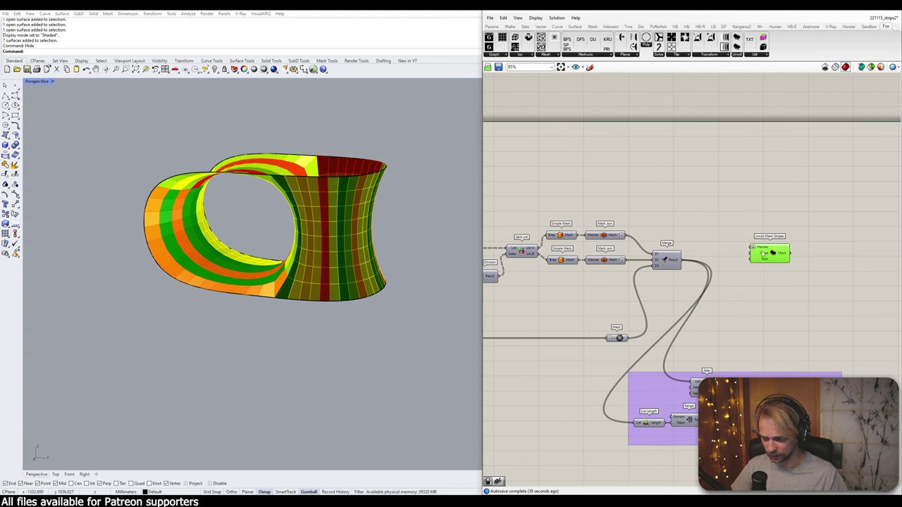
pyautogui.moveTo(741, 253); pyautogui.dragTo(697, 180, button='right')
pyautogui.scroll(2, 670, 176)
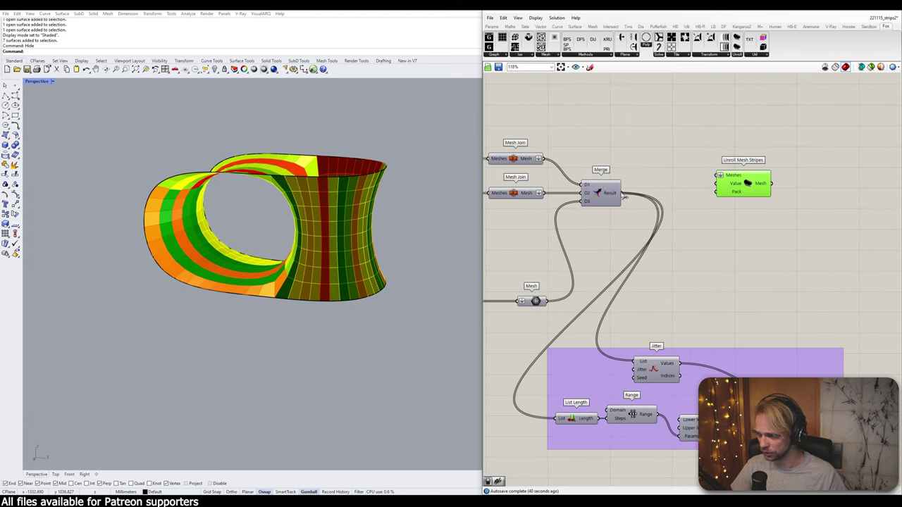
pyautogui.moveTo(730, 178); pyautogui.dragTo(730, 178)
pyautogui.moveTo(740, 186); pyautogui.dragTo(759, 192)
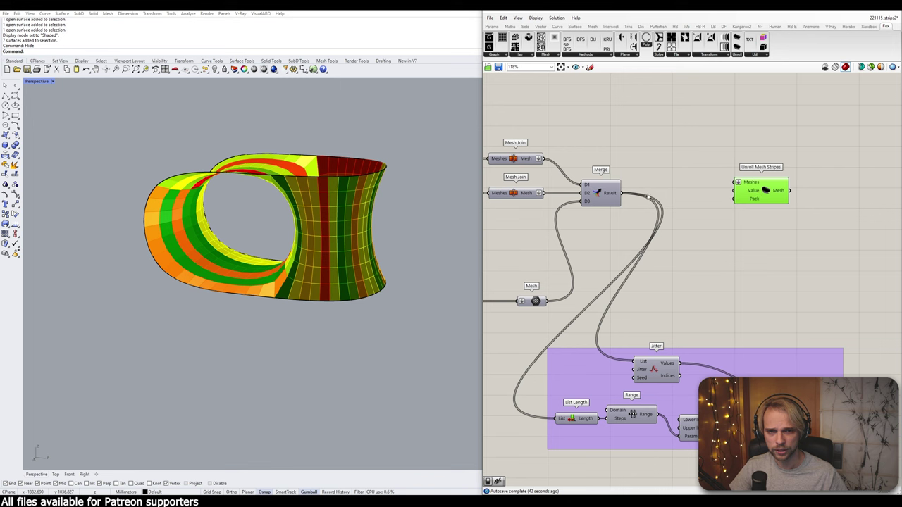
pyautogui.moveTo(621, 194); pyautogui.dragTo(734, 183)
pyautogui.moveTo(762, 193); pyautogui.dragTo(767, 208)
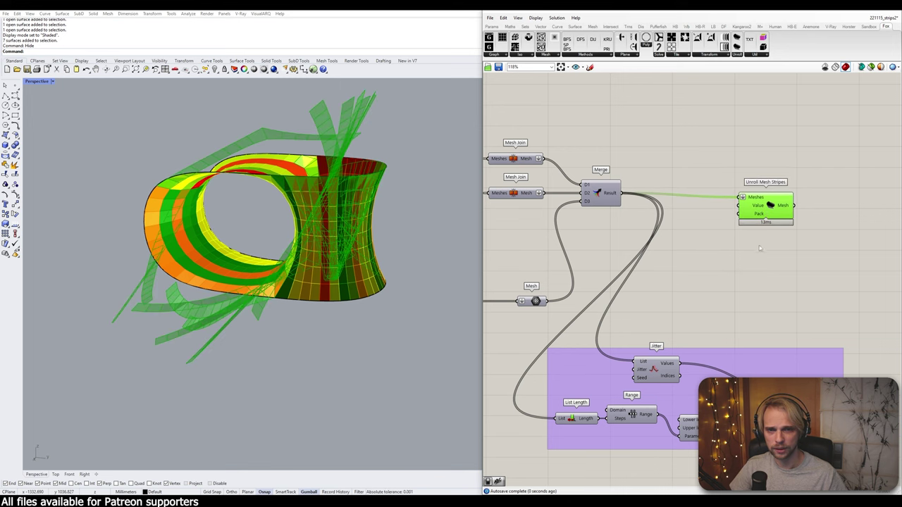
# - Add a Boolean Toggle, connect it to the Pack input of Unroll Mesh Stripes, and set it to True
pyautogui.moveTo(756, 253); pyautogui.dragTo(724, 211, button='right')
pyautogui.click(721, 213)
pyautogui.doubleClick(721, 213)
pyautogui.write('togg')
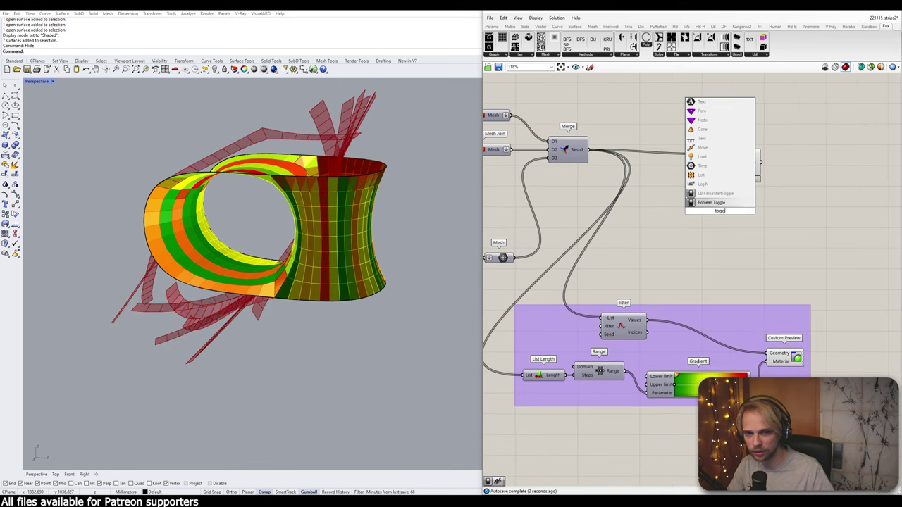
pyautogui.press('Return')
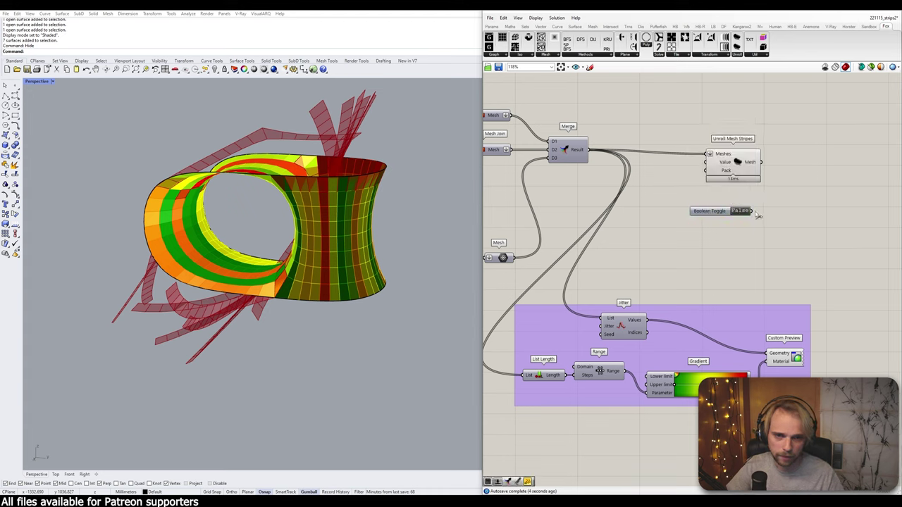
pyautogui.moveTo(716, 209); pyautogui.dragTo(656, 171)
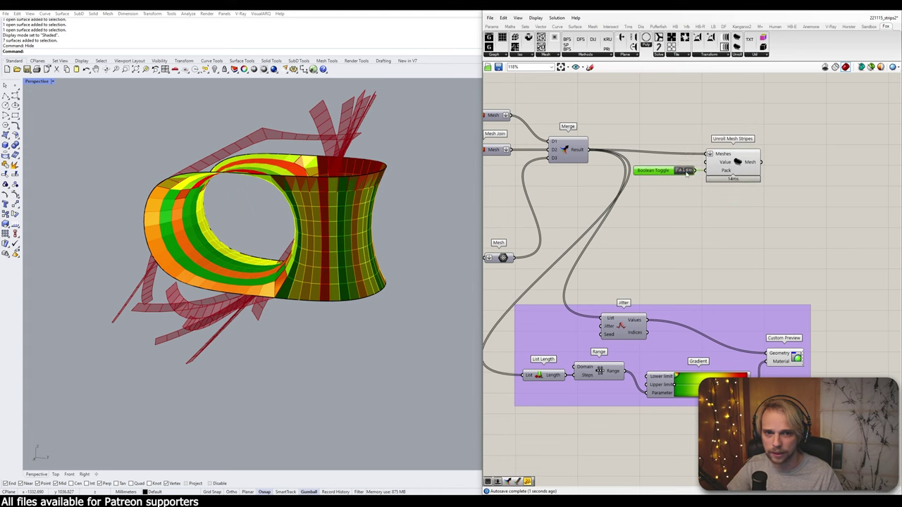
pyautogui.doubleClick(684, 170)
# - Check the packed strips in the Perspective viewport and move Unroll Mesh Stripes with its toggle slightly further from Merge
pyautogui.moveTo(373, 191); pyautogui.dragTo(212, 237, button='right')
pyautogui.scroll(-8, 260, 253)
pyautogui.scroll(7, 243, 205)
pyautogui.moveTo(243, 205); pyautogui.dragTo(275, 170, button='right')
pyautogui.moveTo(780, 199); pyautogui.dragTo(674, 156)
pyautogui.moveTo(739, 167); pyautogui.dragTo(764, 162)
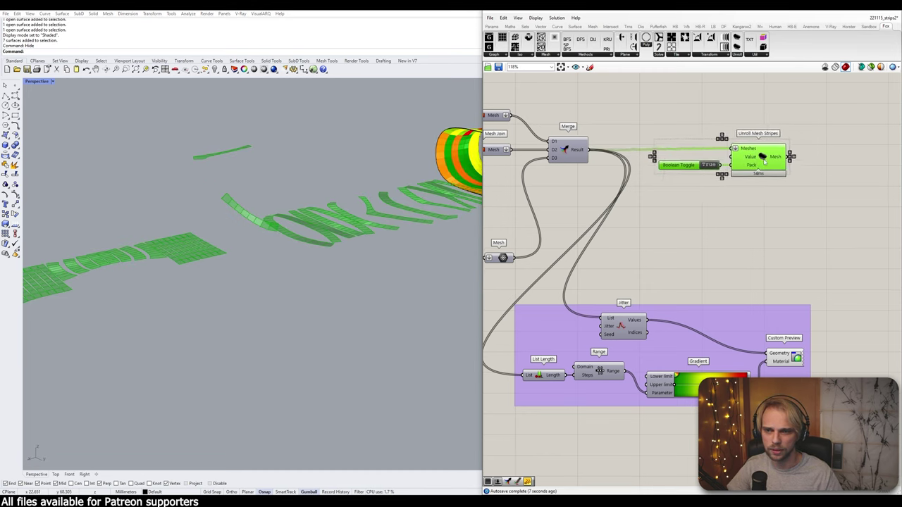
pyautogui.click(617, 121)
# - Switch the Pack toggle to False and back to True to compare the strip layouts
pyautogui.moveTo(310, 165); pyautogui.dragTo(366, 137, button='right')
pyautogui.click(708, 165)
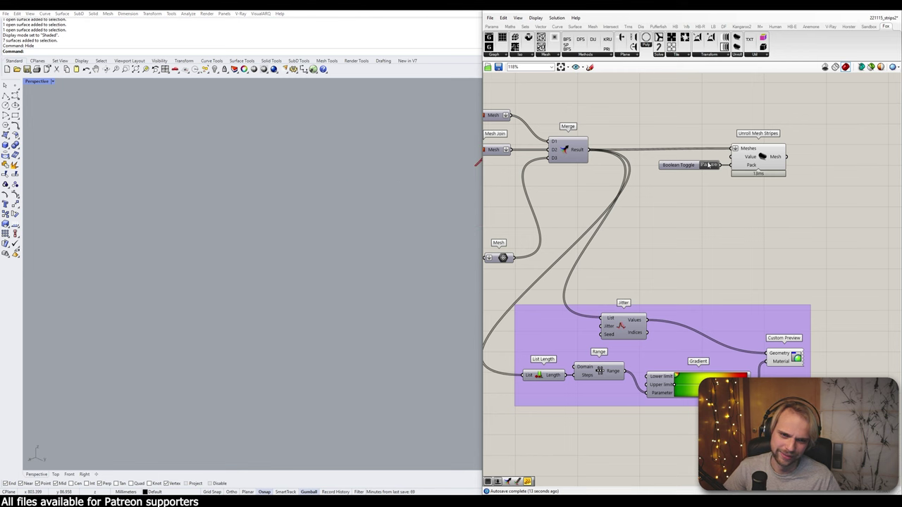
pyautogui.click(709, 166)
# - Examine the packed, unrolled mesh strips in the Perspective viewport from several angles
pyautogui.scroll(-9, 706, 205)
pyautogui.scroll(8, 654, 212)
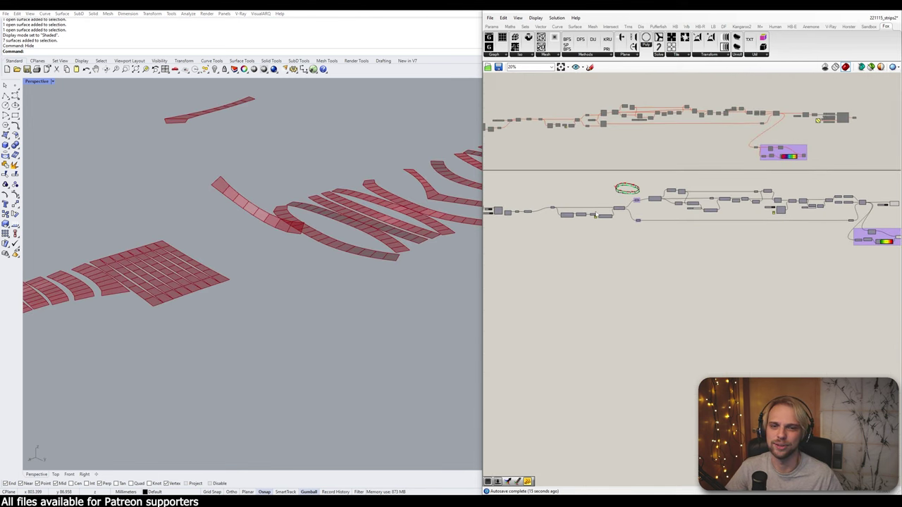
pyautogui.scroll(4, 745, 215)
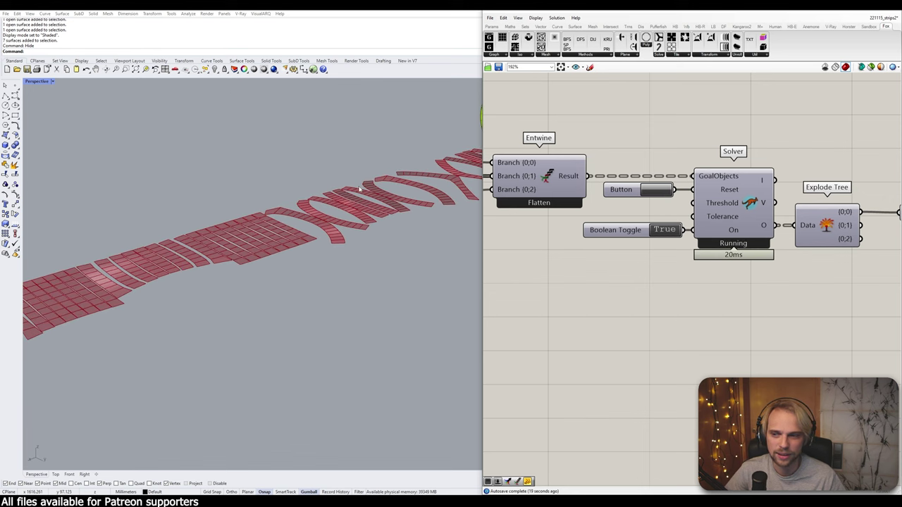
pyautogui.keyDown('shift'); pyautogui.moveTo(401, 205); pyautogui.dragTo(344, 212, button='right'); pyautogui.keyUp('shift')
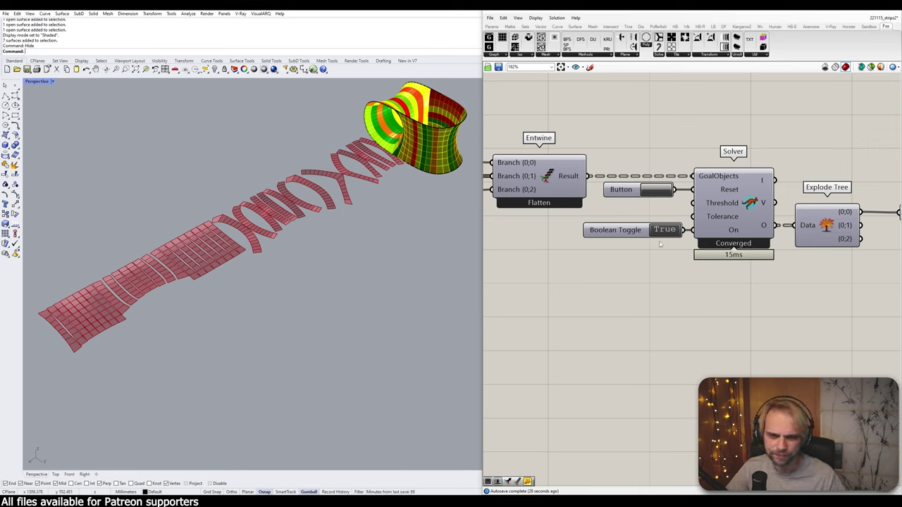
pyautogui.moveTo(316, 210); pyautogui.dragTo(299, 256, button='right')
pyautogui.scroll(-8, 301, 257)
pyautogui.keyDown('shift'); pyautogui.moveTo(382, 246); pyautogui.dragTo(289, 242, button='right'); pyautogui.keyUp('shift')
pyautogui.scroll(6, 290, 242)
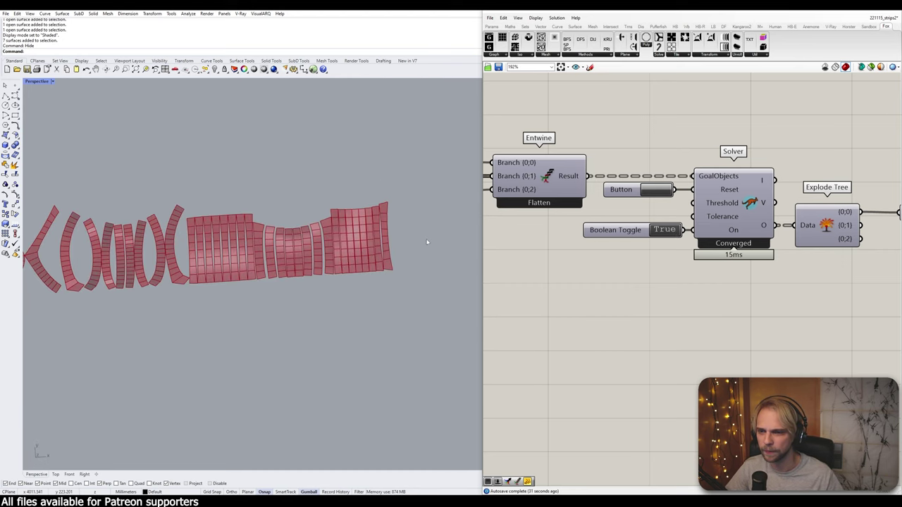
# - Copy the Data Dam, sliders, dash pattern panel, Cluster and Geometry components from the earlier definition to beside the new Unroll Mesh Stripes
pyautogui.scroll(-8, 684, 266)
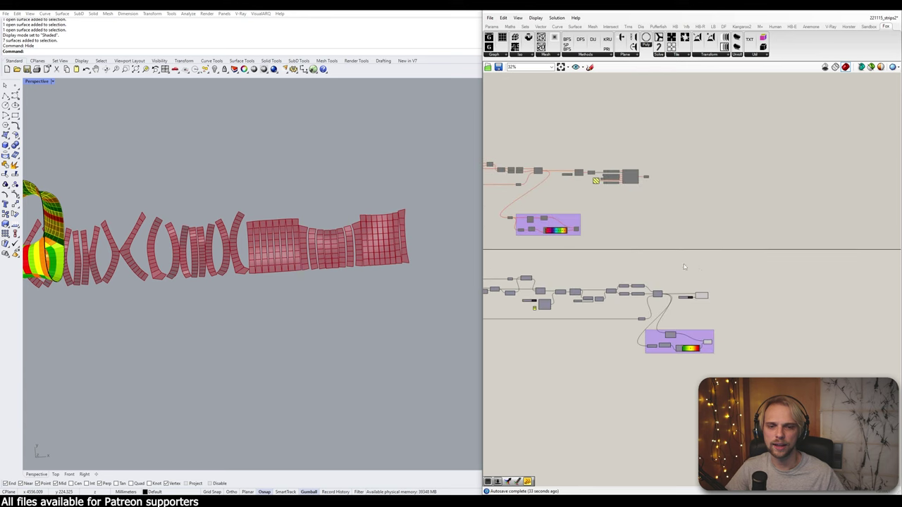
pyautogui.scroll(7, 508, 164)
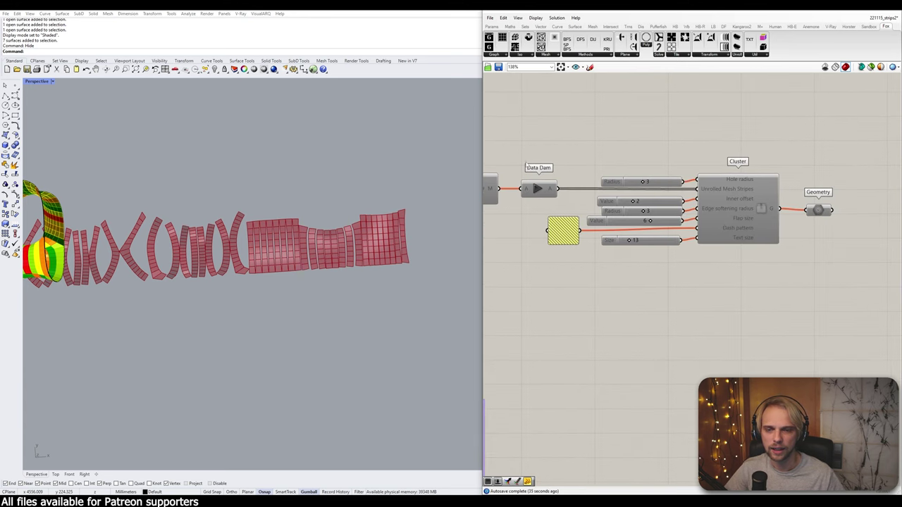
pyautogui.moveTo(872, 288); pyautogui.dragTo(570, 143)
pyautogui.click(570, 144)
pyautogui.scroll(-3, 694, 182)
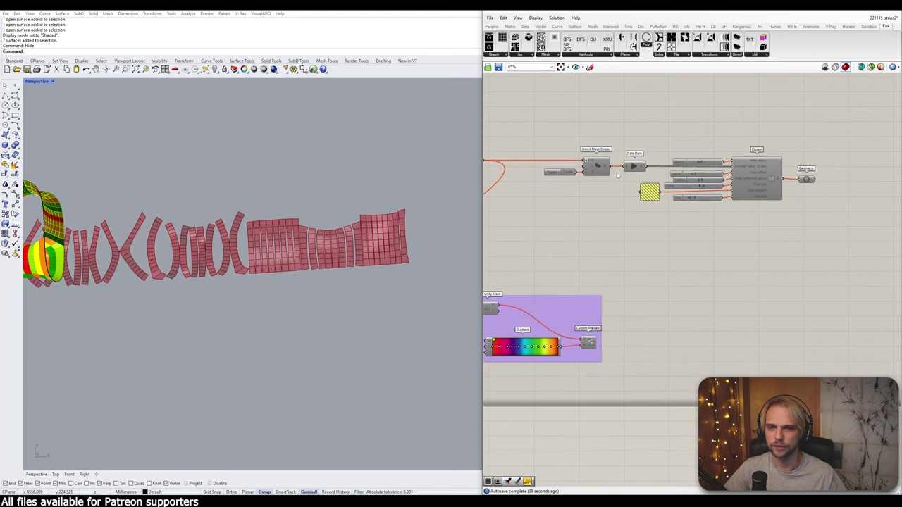
pyautogui.moveTo(832, 223); pyautogui.dragTo(611, 123)
pyautogui.scroll(-4, 672, 130)
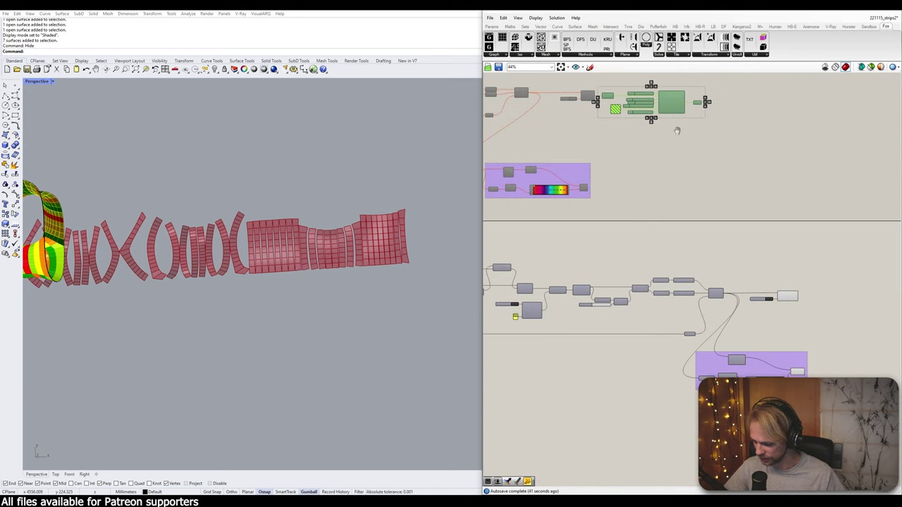
pyautogui.keyDown('alt'); pyautogui.moveTo(683, 113); pyautogui.dragTo(877, 332); pyautogui.keyUp('alt')
pyautogui.scroll(4, 877, 351)
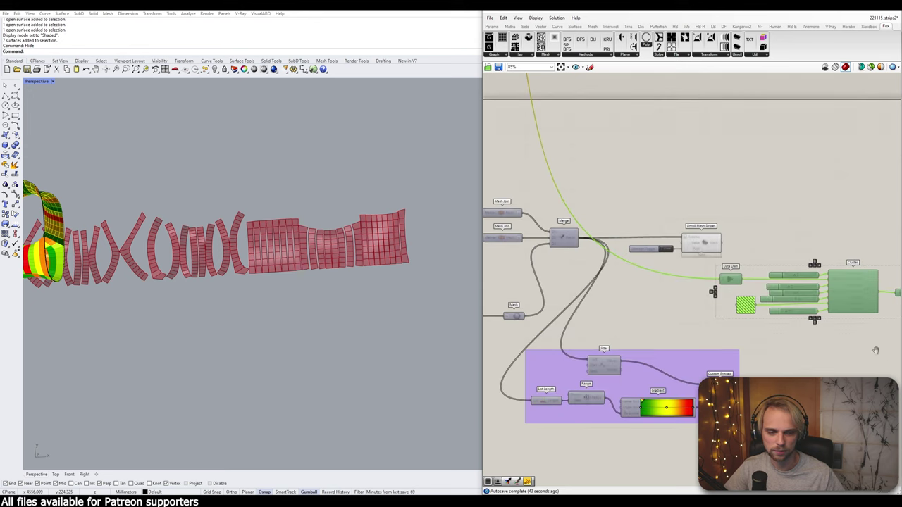
# - Connect the Mesh output of Unroll Mesh Stripes to the copied Data Dam and select the Data Dam
pyautogui.moveTo(859, 298); pyautogui.dragTo(701, 261, button='right')
pyautogui.click(581, 207)
pyautogui.scroll(3, 581, 207)
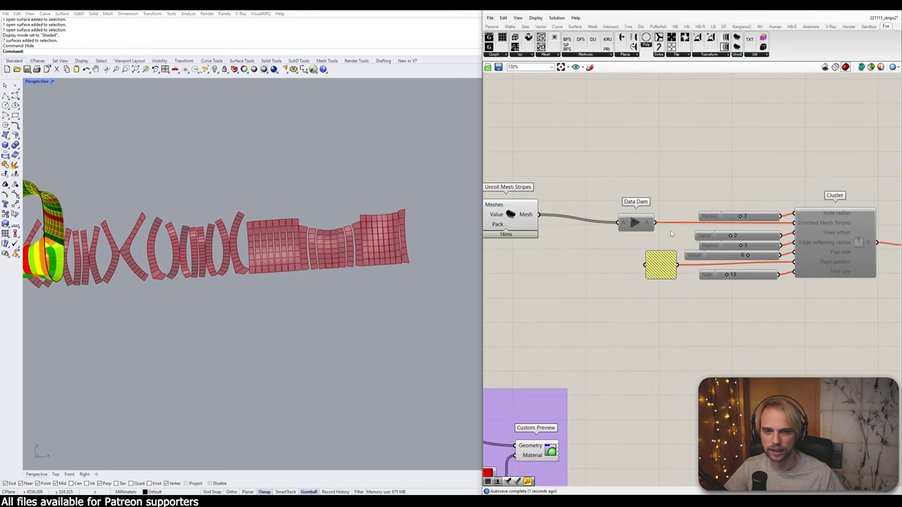
pyautogui.scroll(-1, 658, 234)
pyautogui.moveTo(614, 229); pyautogui.dragTo(554, 214, button='right')
pyautogui.scroll(2, 605, 213)
pyautogui.click(566, 206)
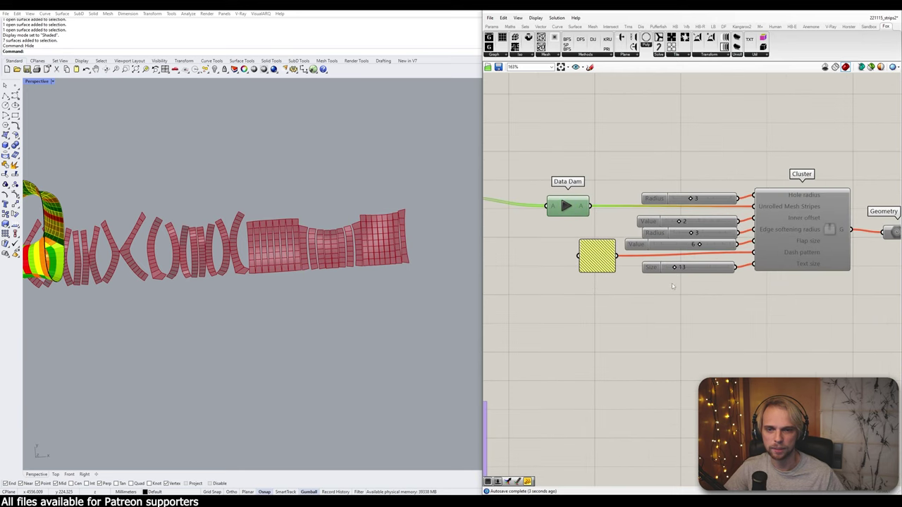
# - Enable the copied Data Dam, sliders, panel, Cluster and Geometry components
pyautogui.scroll(-3, 852, 311)
pyautogui.moveTo(842, 310); pyautogui.dragTo(604, 212)
pyautogui.middleClick(604, 212)
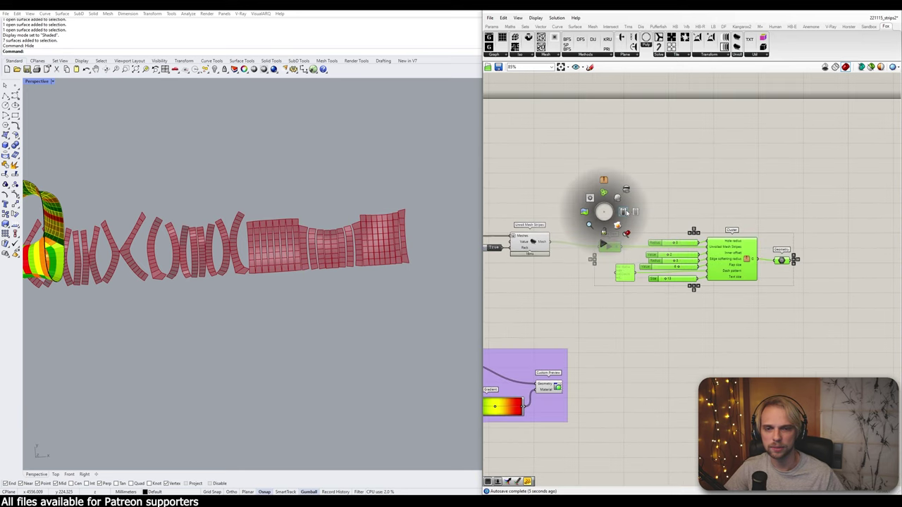
pyautogui.click(661, 217)
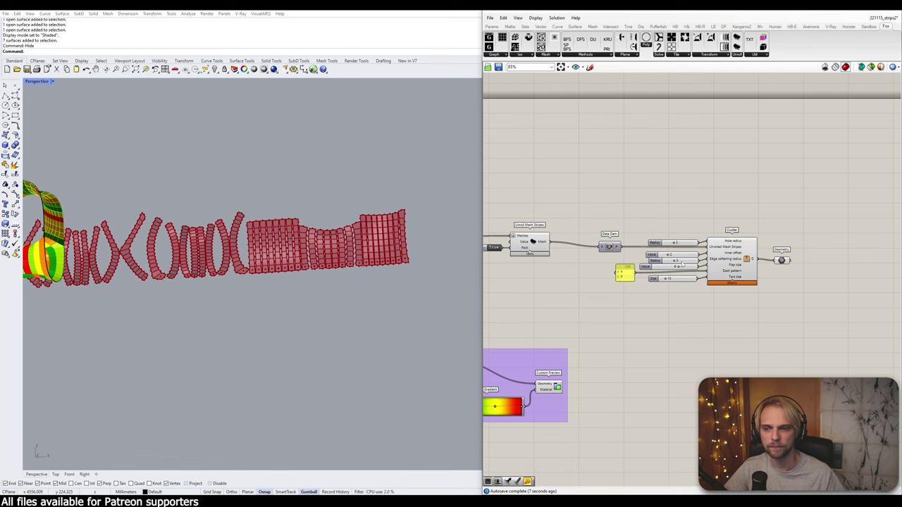
# - Turn off the preview of Unroll Mesh Stripes, Data Dam and Cluster, keeping only the final Geometry component displayed
pyautogui.scroll(1, 642, 229)
pyautogui.scroll(2, 641, 232)
pyautogui.scroll(-3, 584, 248)
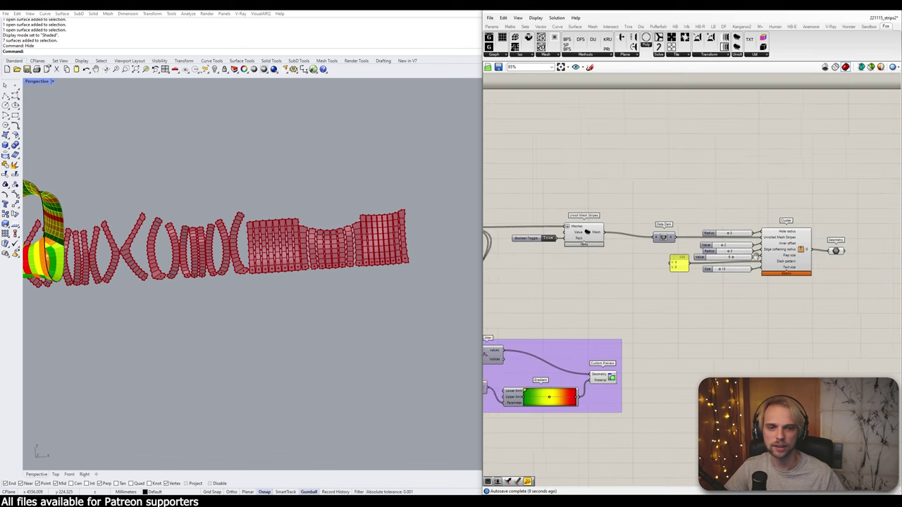
pyautogui.moveTo(735, 295); pyautogui.dragTo(507, 196)
pyautogui.middleClick(551, 199)
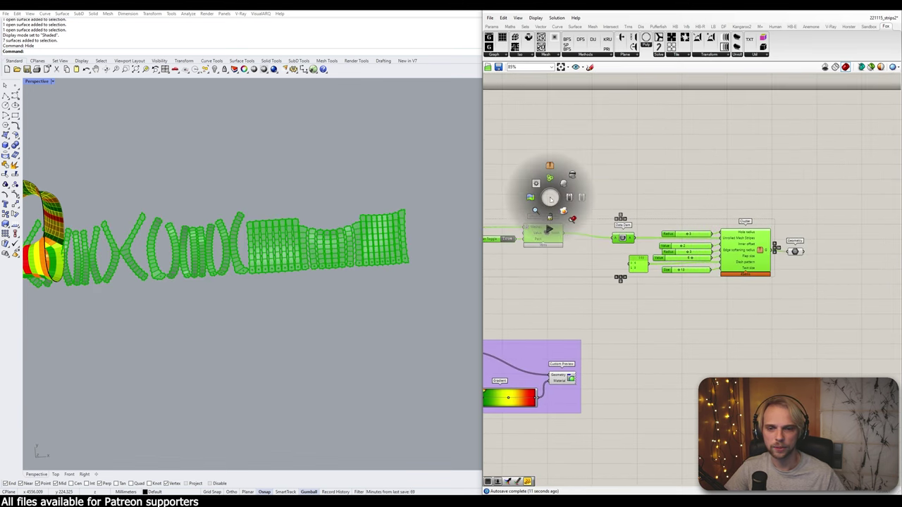
pyautogui.click(652, 183)
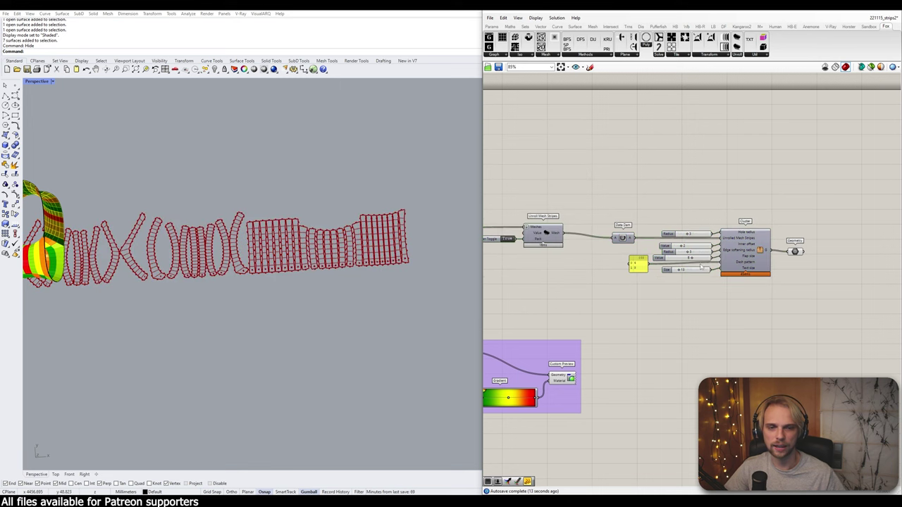
# - Examine the flaps, holes, dashed fold lines and numbering on the unrolled strips in the Perspective viewport
pyautogui.scroll(1, 775, 261)
pyautogui.scroll(8, 301, 314)
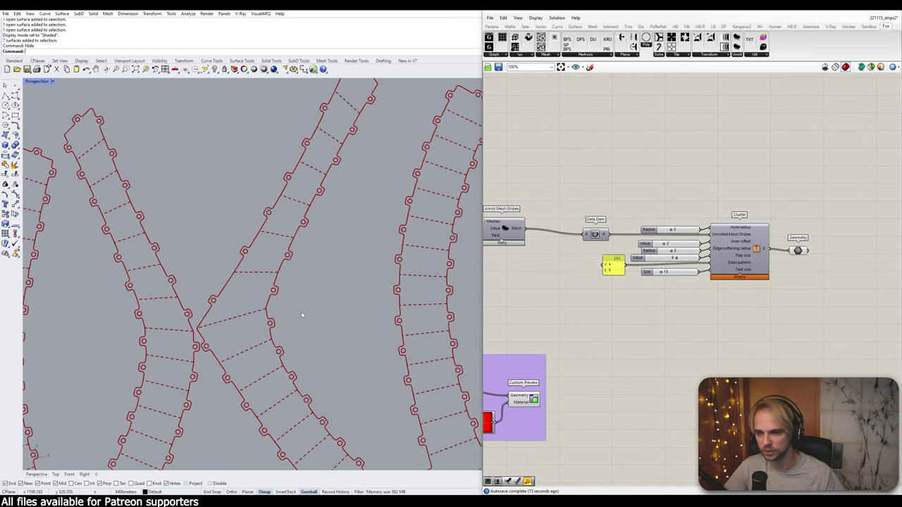
pyautogui.scroll(5, 320, 328)
pyautogui.scroll(-5, 336, 324)
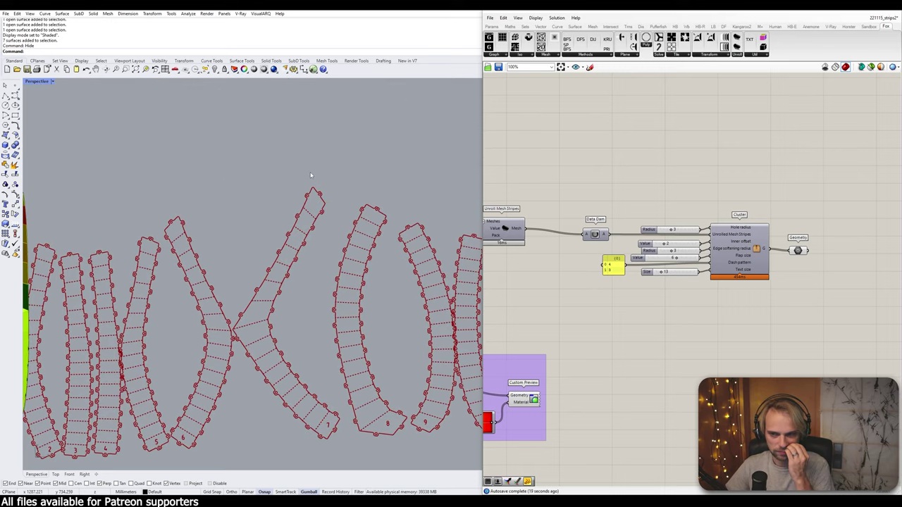
# - Nudge the Hole radius, Inner offset and Edge softening radius sliders closer to the Cluster, and inspect the numbered strips beside the coloured model
pyautogui.scroll(1, 698, 206)
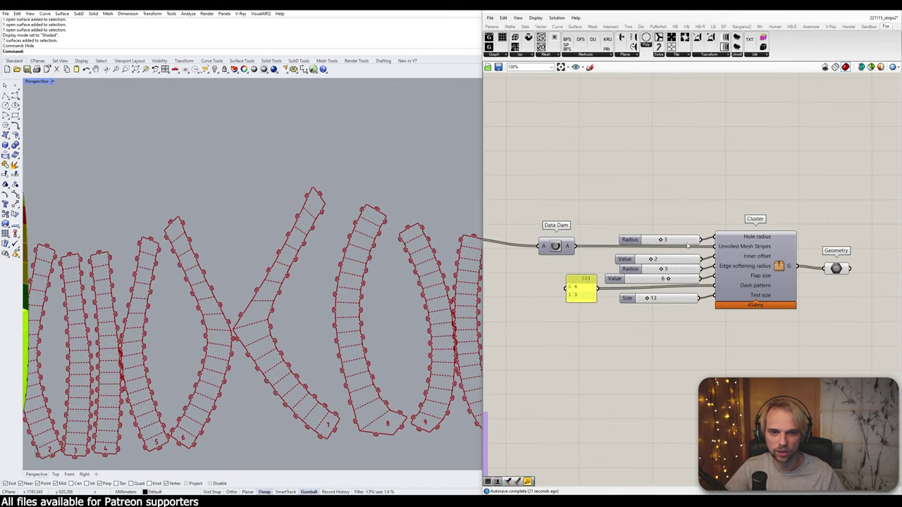
pyautogui.click(689, 240)
pyautogui.moveTo(682, 262); pyautogui.dragTo(686, 266)
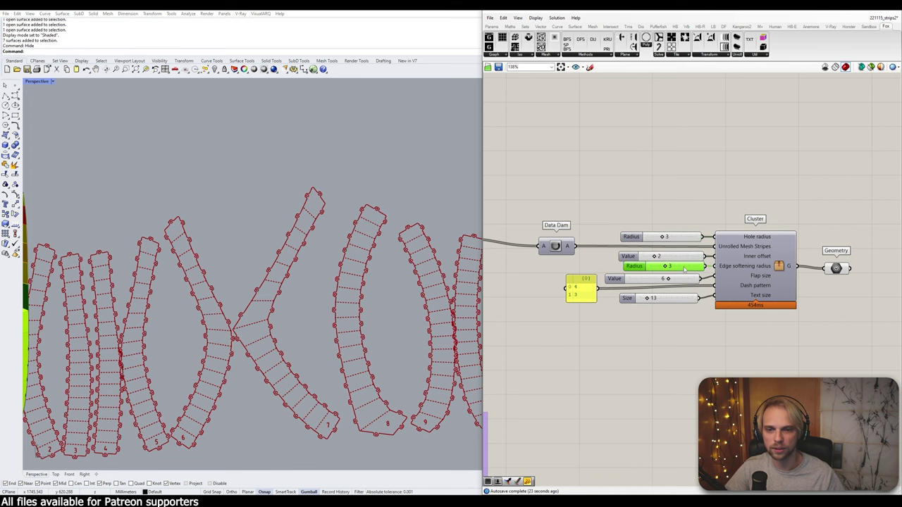
pyautogui.scroll(-5, 329, 282)
pyautogui.keyDown('shift'); pyautogui.moveTo(235, 317); pyautogui.dragTo(290, 296, button='right'); pyautogui.keyUp('shift')
pyautogui.scroll(3, 291, 296)
pyautogui.scroll(-2, 310, 278)
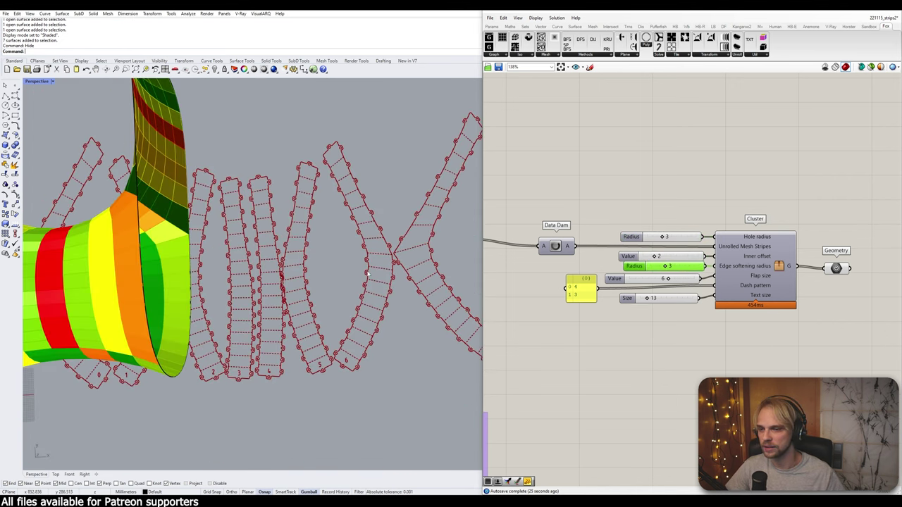
# - Bake the Geometry component's strip outlines and move a large batch of the baked strips away from the preview row
pyautogui.scroll(2, 704, 277)
pyautogui.click(721, 264)
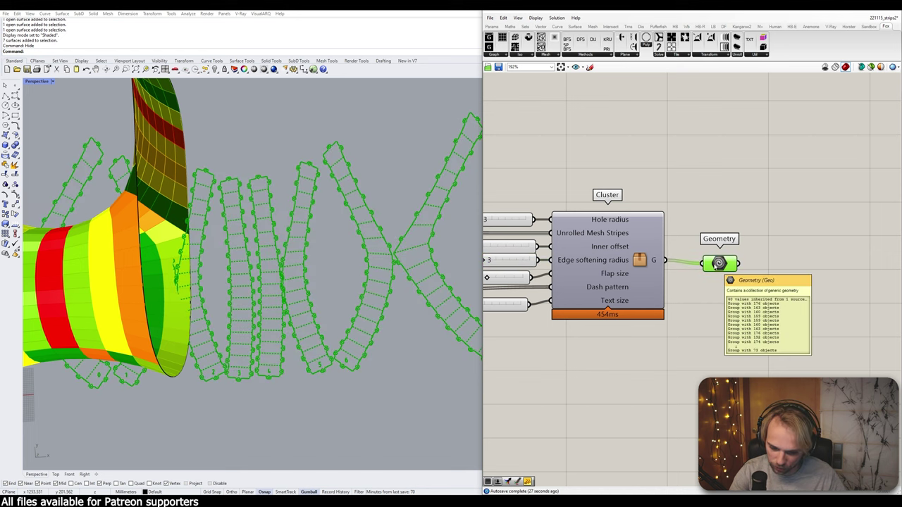
pyautogui.scroll(-6, 426, 282)
pyautogui.scroll(-6, 427, 282)
pyautogui.keyDown('shift'); pyautogui.moveTo(426, 282); pyautogui.dragTo(259, 268, button='right'); pyautogui.keyUp('shift')
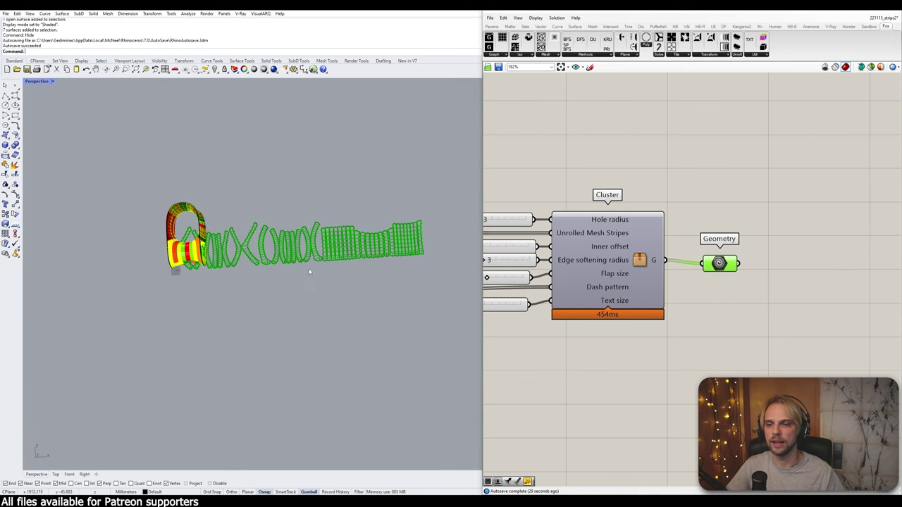
pyautogui.moveTo(486, 289); pyautogui.dragTo(317, 221)
pyautogui.moveTo(444, 287); pyautogui.dragTo(252, 205)
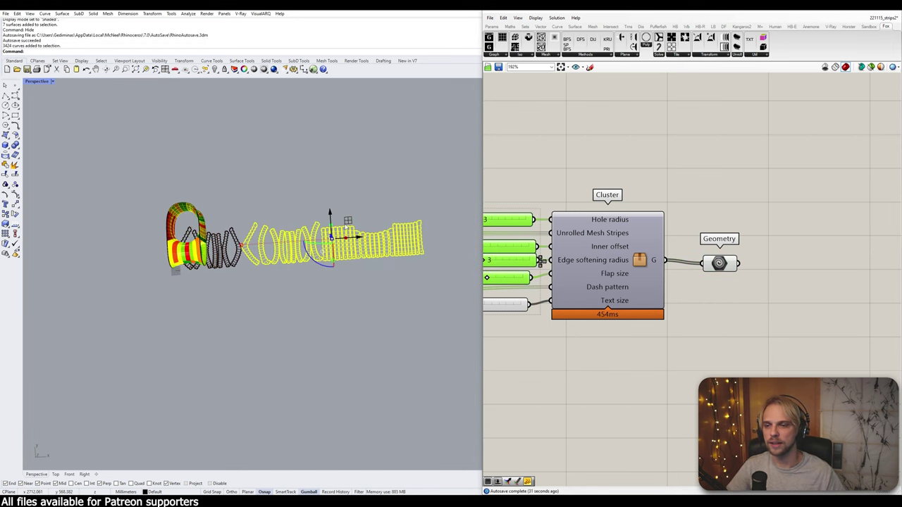
pyautogui.moveTo(329, 213); pyautogui.dragTo(330, 156)
pyautogui.click(340, 145)
# - Pull two individual baked strips out of the moved row, placing them separately beyond the other strips
pyautogui.scroll(5, 291, 150)
pyautogui.click(270, 220)
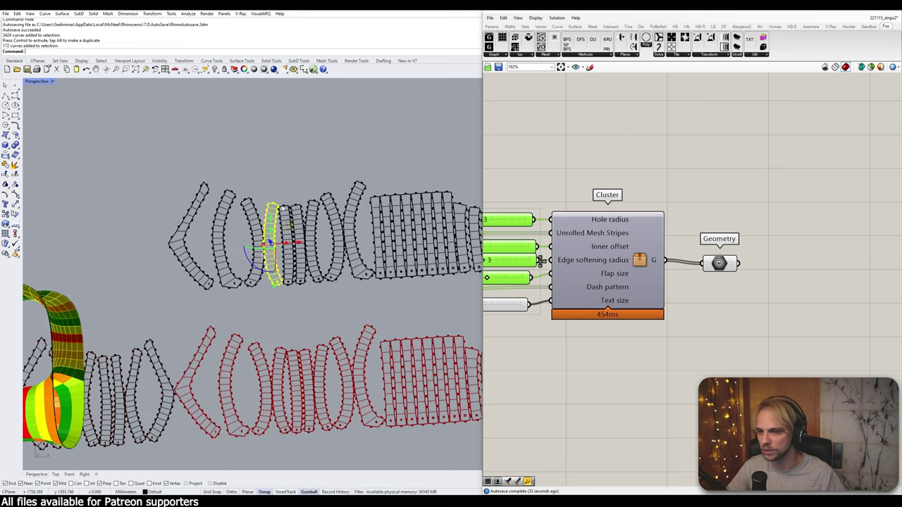
pyautogui.moveTo(270, 223); pyautogui.dragTo(271, 130)
pyautogui.click(334, 142)
pyautogui.keyDown('shift'); pyautogui.moveTo(336, 146); pyautogui.dragTo(334, 206, button='right'); pyautogui.keyUp('shift')
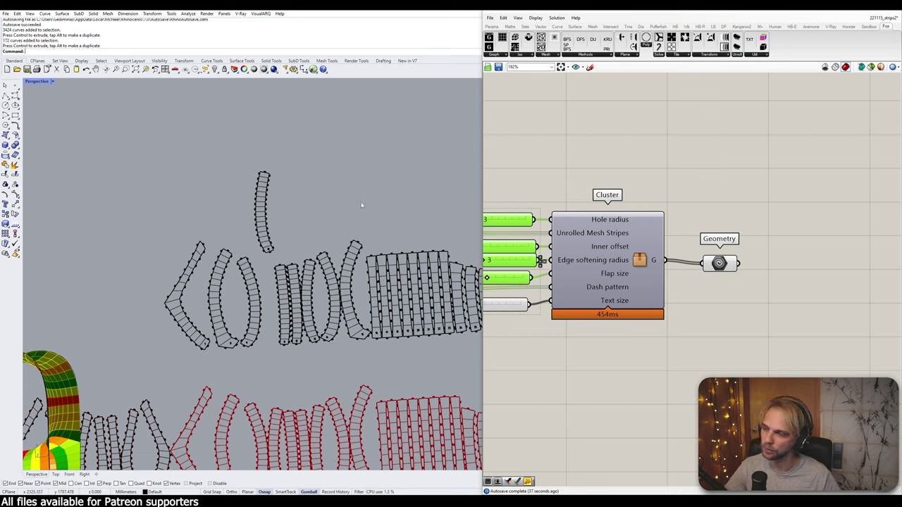
pyautogui.scroll(3, 310, 247)
pyautogui.click(284, 296)
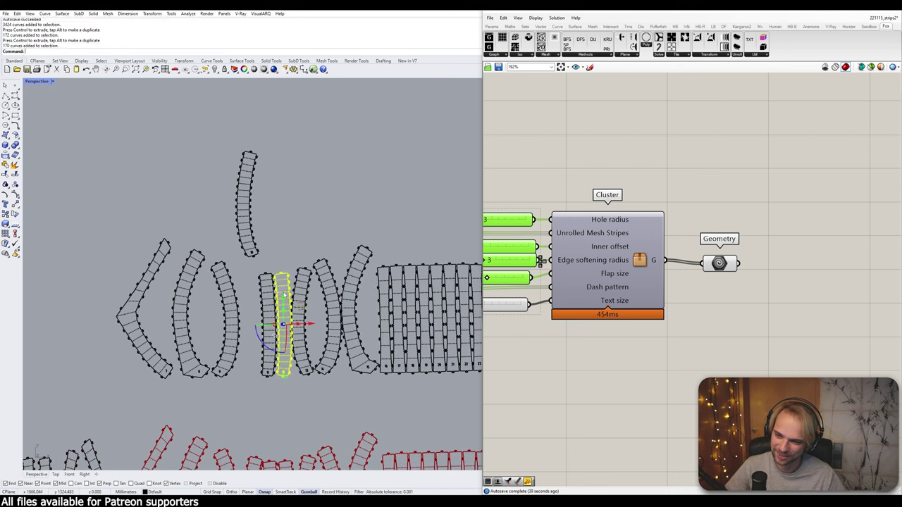
pyautogui.moveTo(284, 296); pyautogui.dragTo(282, 169)
pyautogui.click(336, 167)
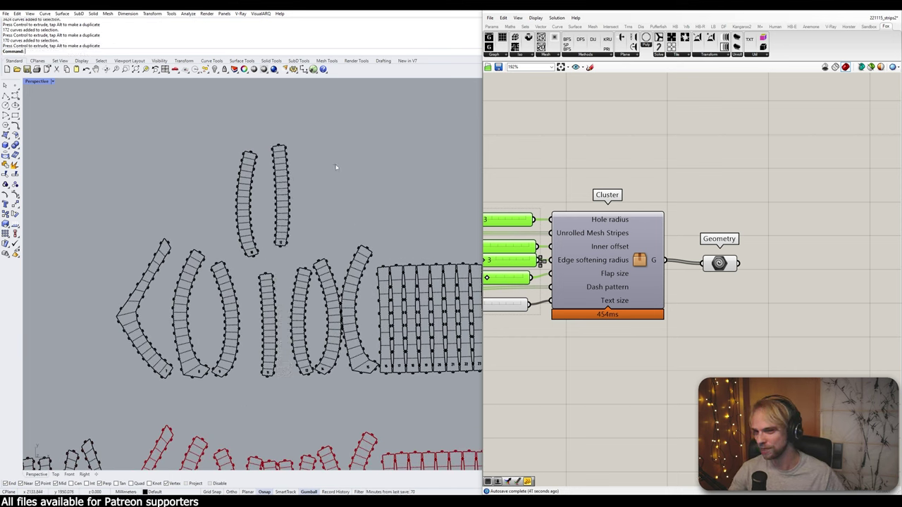
# - Open the Cluster, examine its grouped components on a widened canvas, and return to the main definition
pyautogui.scroll(-2, 662, 232)
pyautogui.moveTo(663, 231); pyautogui.dragTo(764, 187, button='right')
pyautogui.click(751, 210)
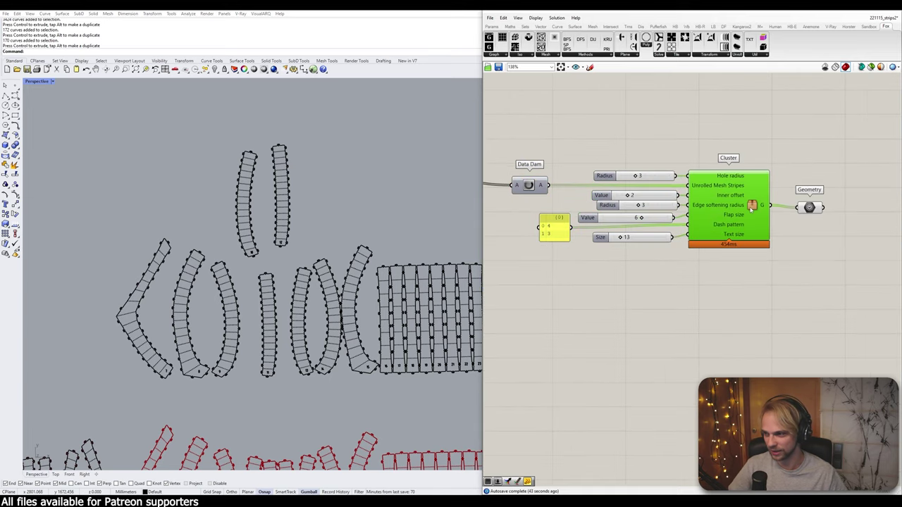
pyautogui.doubleClick(752, 205)
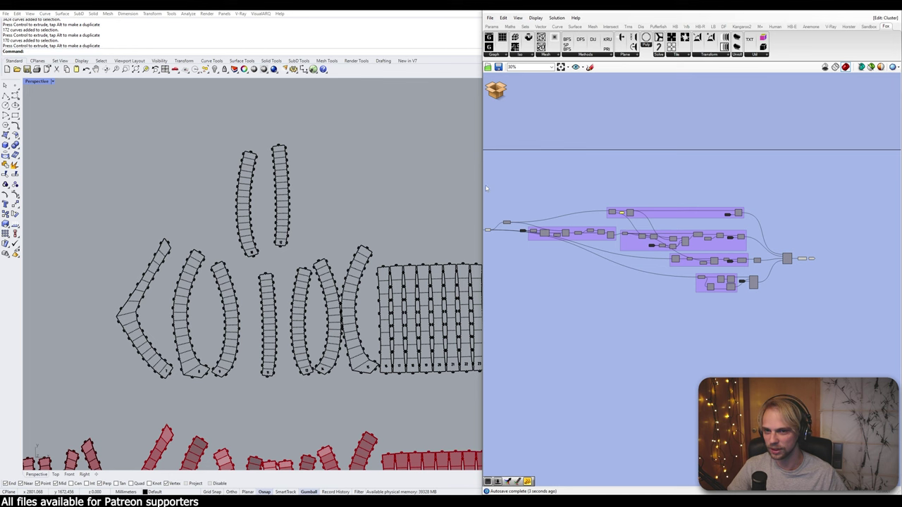
pyautogui.moveTo(483, 188); pyautogui.dragTo(89, 169)
pyautogui.moveTo(291, 207); pyautogui.dragTo(443, 182, button='right')
pyautogui.scroll(5, 443, 183)
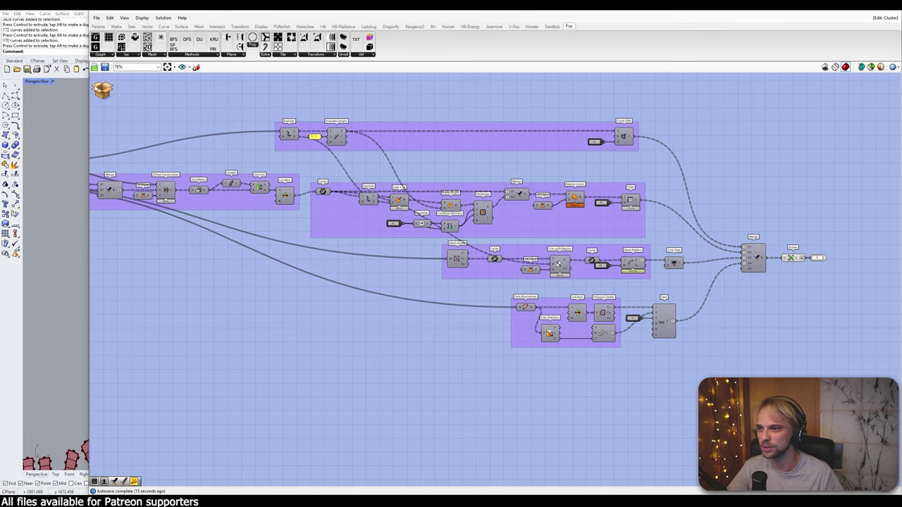
pyautogui.click(102, 90)
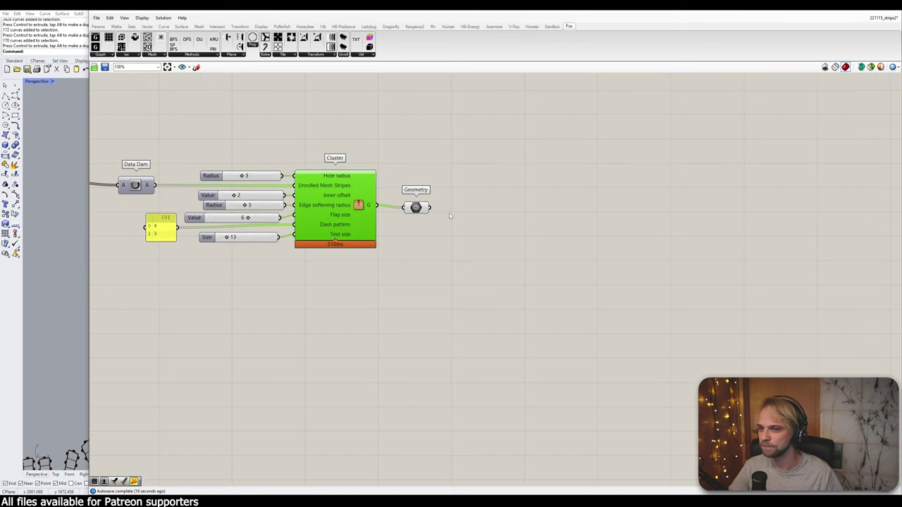
# - Review the full definition and narrow the canvas window to uncover the Perspective viewport
pyautogui.scroll(-10, 502, 213)
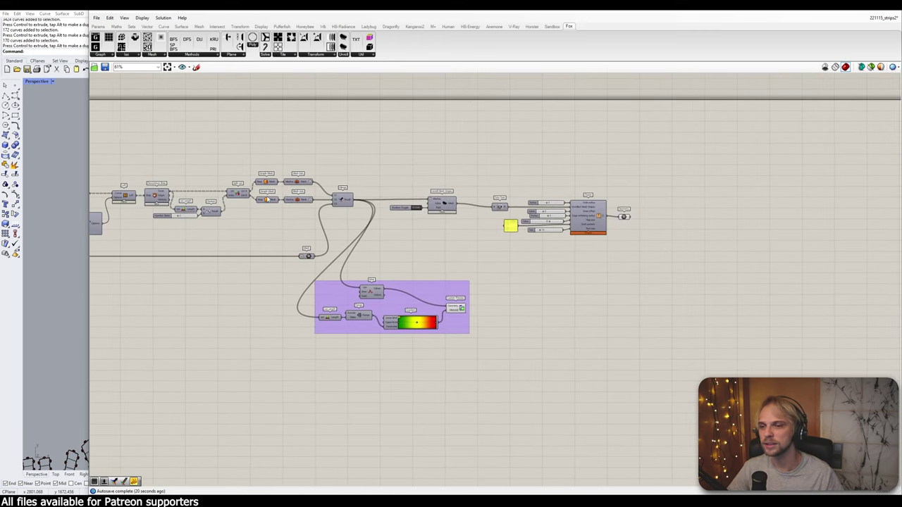
pyautogui.moveTo(437, 272); pyautogui.dragTo(549, 274, button='right')
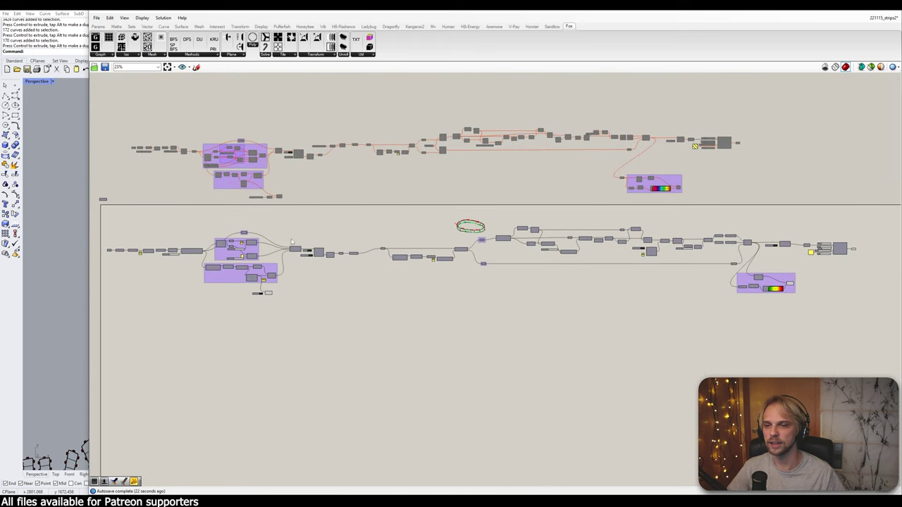
pyautogui.moveTo(271, 12); pyautogui.dragTo(901, 240)
pyautogui.scroll(-8, 308, 221)
pyautogui.moveTo(320, 253); pyautogui.dragTo(300, 246, button='right')
# - Undo the moves of the baked strips and the bake itself
pyautogui.hotkey('ctrl', 'z')
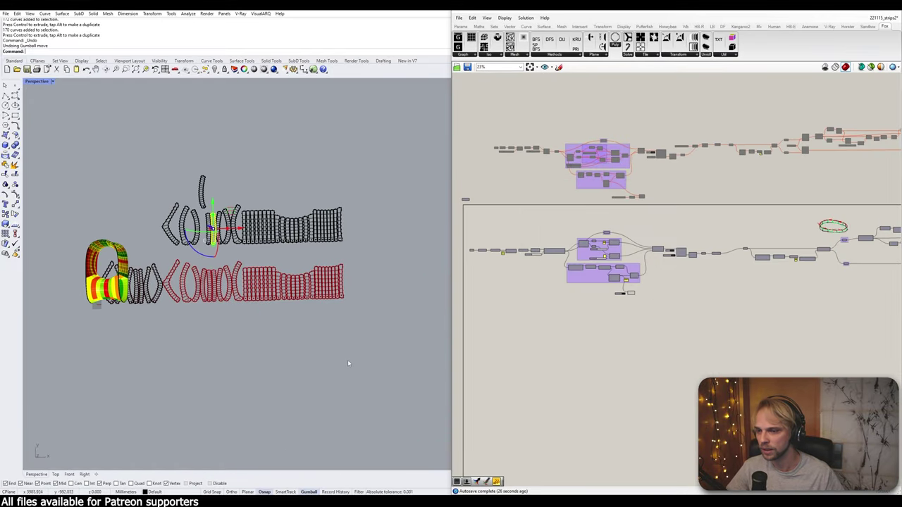
pyautogui.hotkey('ctrl', 'z')
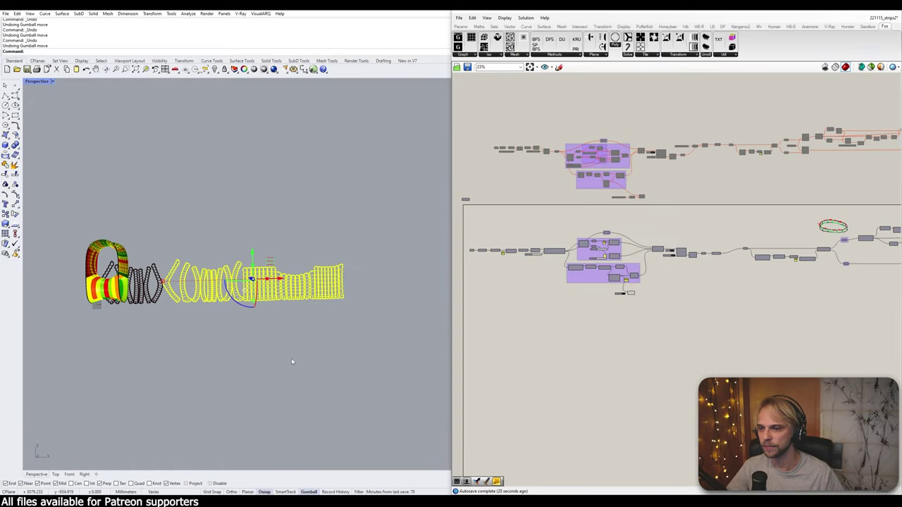
pyautogui.hotkey('ctrl', 'z')
pyautogui.moveTo(284, 362); pyautogui.dragTo(262, 310, button='right')
# - Bring the Surface component of the upper disabled definition down beside the Surface component that starts the lower one
pyautogui.scroll(7, 529, 232)
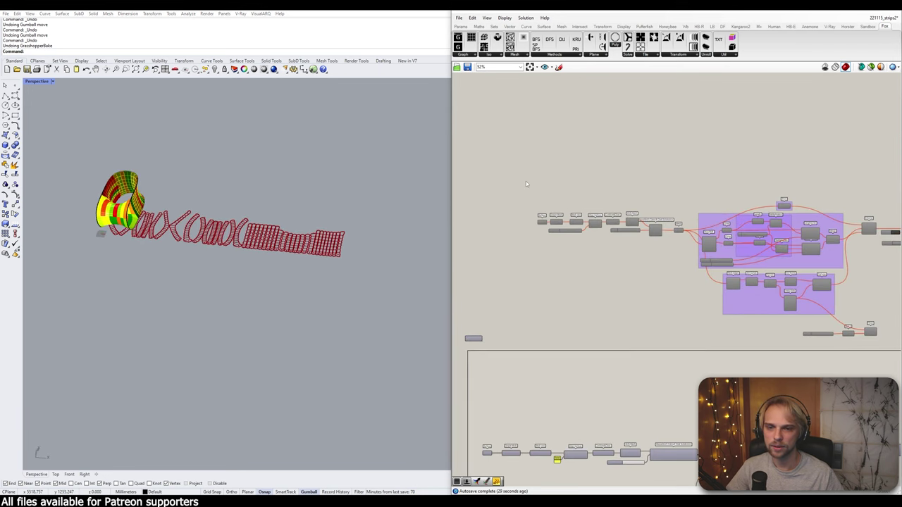
pyautogui.moveTo(533, 236); pyautogui.dragTo(577, 161, button='right')
pyautogui.moveTo(588, 157); pyautogui.dragTo(558, 203)
pyautogui.keyDown('ctrl'); pyautogui.moveTo(595, 171); pyautogui.dragTo(510, 405); pyautogui.keyUp('ctrl')
pyautogui.moveTo(508, 413); pyautogui.dragTo(555, 234, button='right')
pyautogui.moveTo(556, 224); pyautogui.dragTo(540, 332)
pyautogui.moveTo(541, 336); pyautogui.dragTo(571, 277, button='right')
# - Pause the solver by setting its Boolean Toggle to False
pyautogui.moveTo(185, 236); pyautogui.dragTo(252, 239, button='right')
pyautogui.scroll(7, 169, 214)
pyautogui.moveTo(252, 239); pyautogui.dragTo(282, 292, button='right')
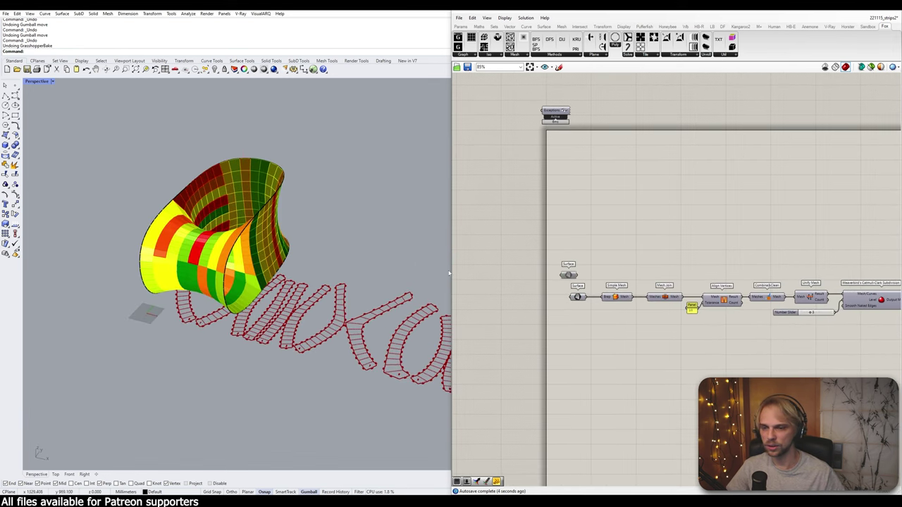
pyautogui.scroll(-3, 613, 279)
pyautogui.scroll(3, 833, 307)
pyautogui.moveTo(833, 307); pyautogui.dragTo(474, 271, button='right')
pyautogui.scroll(3, 735, 245)
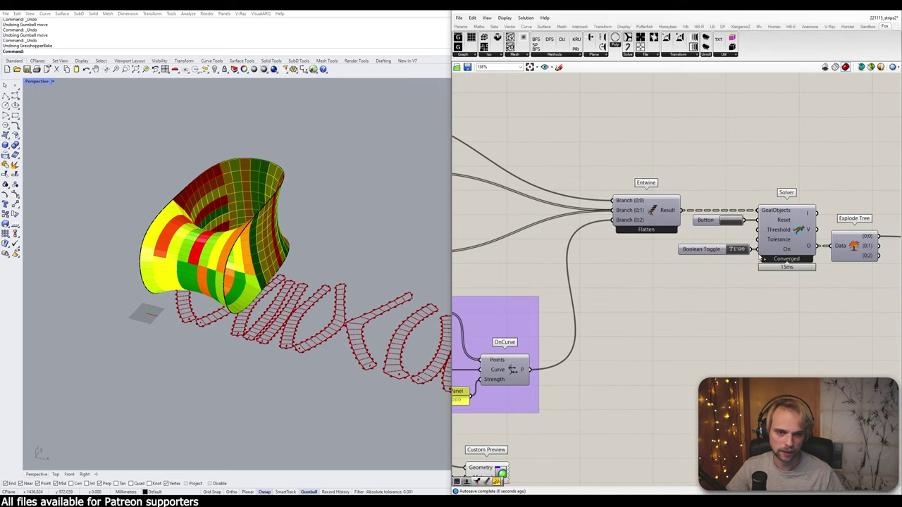
pyautogui.doubleClick(735, 249)
# - Bring back the hidden box surfaces around the coloured mesh with ShowSelected
pyautogui.moveTo(284, 205); pyautogui.dragTo(232, 215, button='right')
pyautogui.keyDown('shift'); pyautogui.moveTo(323, 226); pyautogui.dragTo(237, 159, button='right'); pyautogui.keyUp('shift')
pyautogui.scroll(-5, 229, 153)
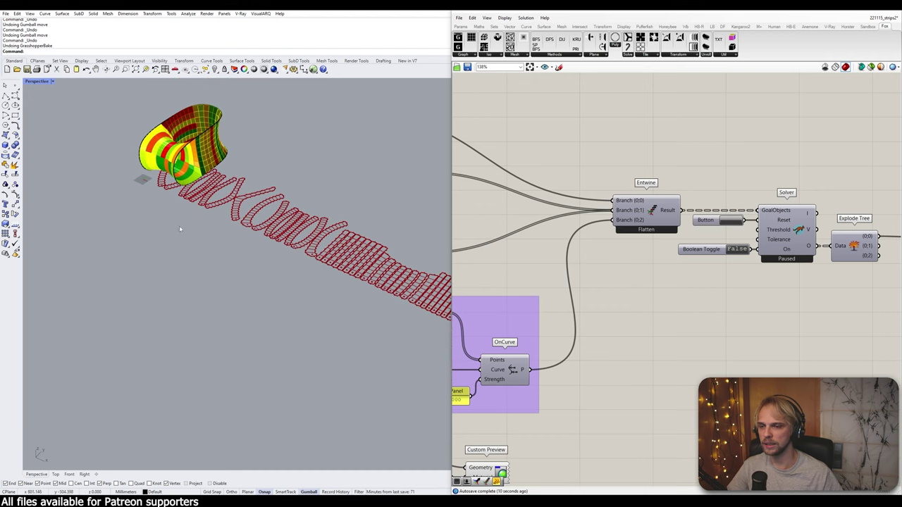
pyautogui.moveTo(181, 227); pyautogui.dragTo(260, 246, button='right')
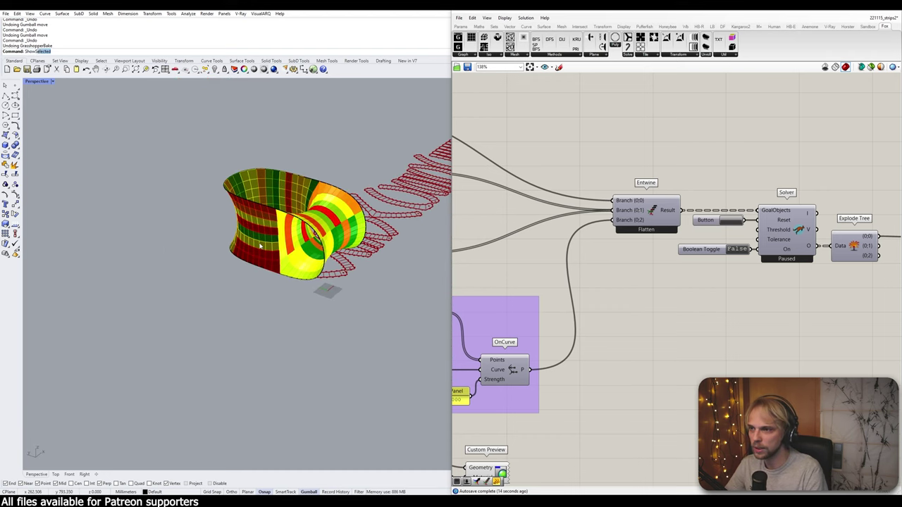
pyautogui.press('Return')
pyautogui.moveTo(169, 133); pyautogui.dragTo(416, 338)
pyautogui.press('Return')
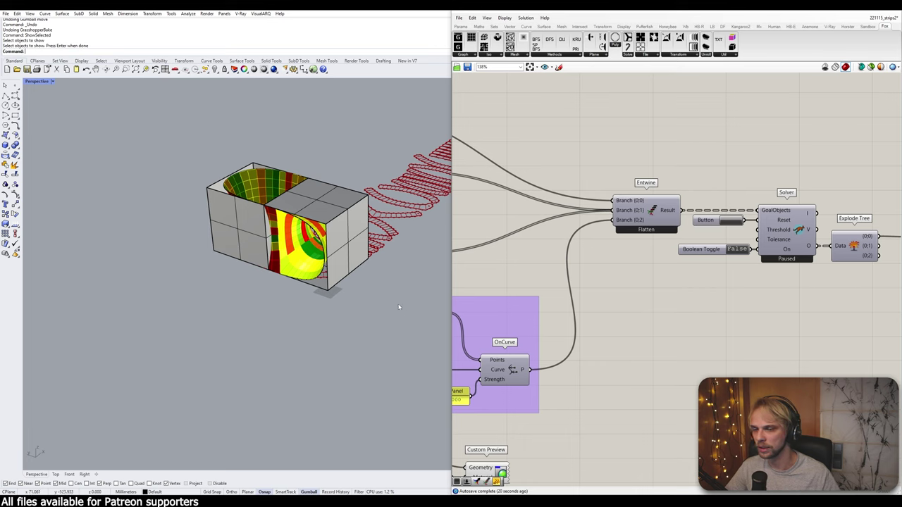
# - Turn on the box surfaces' control points and pull the corners at one end outward so that end flares
pyautogui.moveTo(398, 307); pyautogui.dragTo(133, 145)
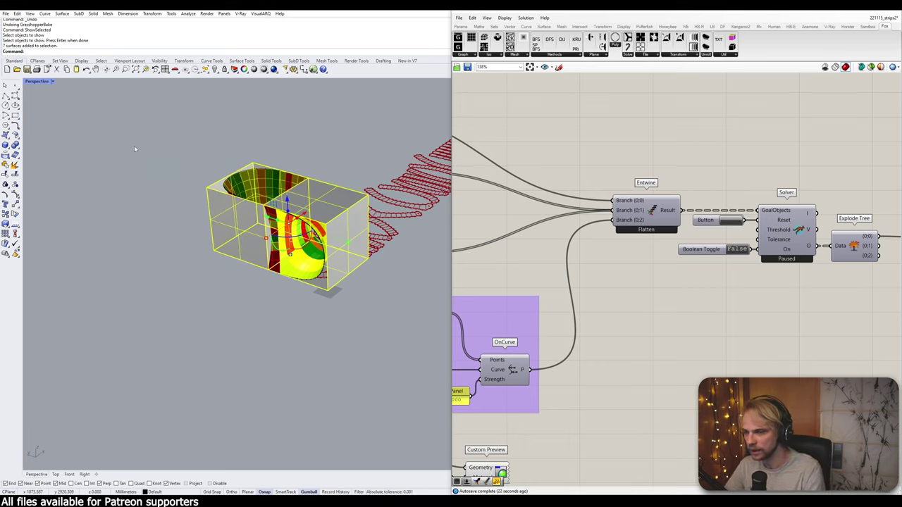
pyautogui.press('F10')
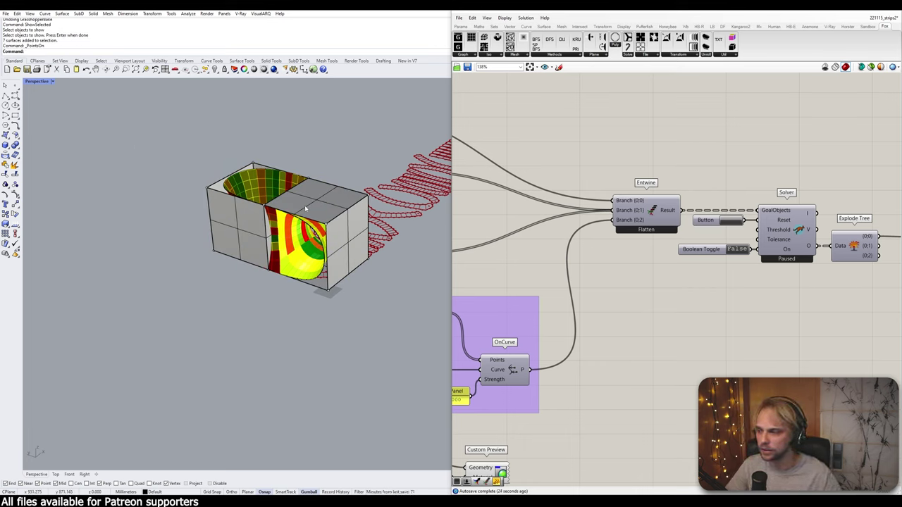
pyautogui.moveTo(390, 224); pyautogui.dragTo(389, 226)
pyautogui.moveTo(389, 225); pyautogui.dragTo(226, 244, button='right')
pyautogui.moveTo(236, 240); pyautogui.dragTo(274, 243)
pyautogui.moveTo(231, 247); pyautogui.dragTo(245, 253, button='right')
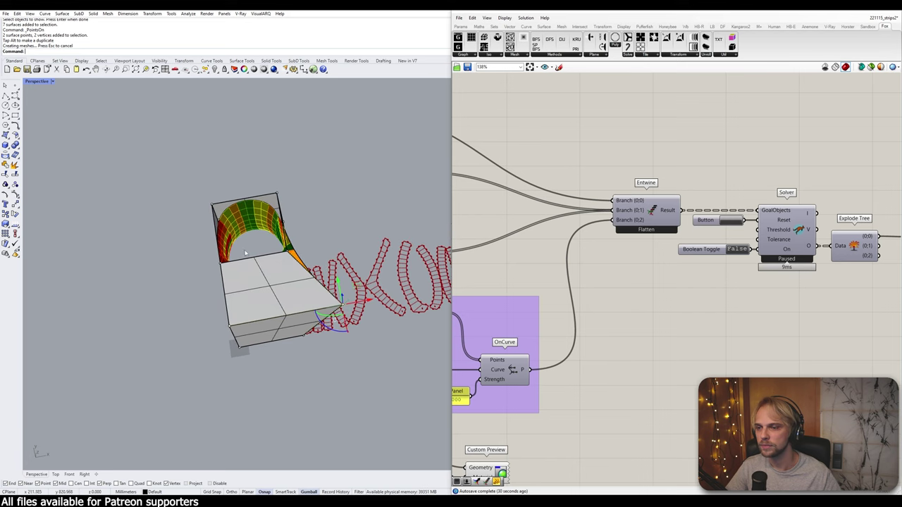
pyautogui.moveTo(207, 322); pyautogui.dragTo(191, 310, button='right')
pyautogui.moveTo(181, 257)
pyautogui.mouseDown()
pyautogui.moveTo(220, 292)
pyautogui.moveTo(195, 265)
pyautogui.mouseUp()
pyautogui.moveTo(195, 264); pyautogui.dragTo(285, 281, button='right')
# - Raise the upper control points at the flared end of the box and pull them outward
pyautogui.moveTo(286, 171); pyautogui.dragTo(385, 217)
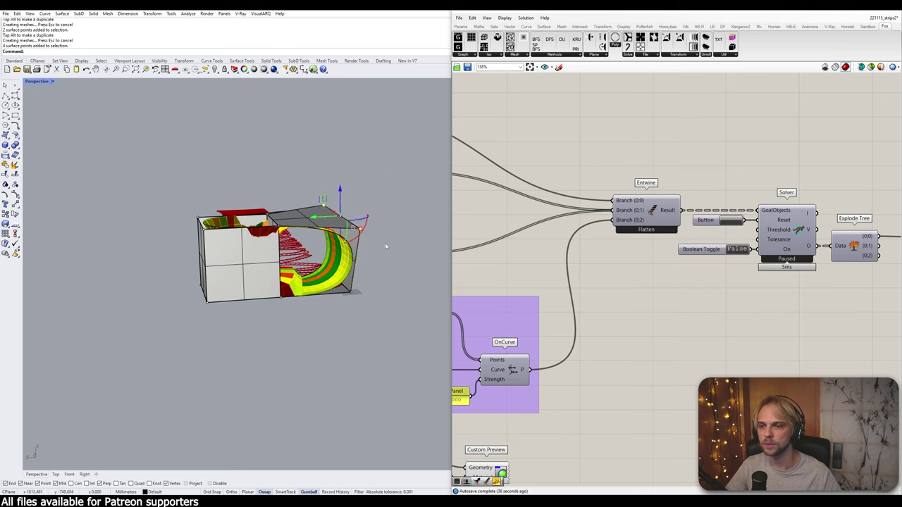
pyautogui.moveTo(385, 242); pyautogui.dragTo(325, 206, button='right')
pyautogui.moveTo(314, 201); pyautogui.dragTo(401, 216)
pyautogui.click(377, 228)
pyautogui.moveTo(377, 227)
pyautogui.mouseDown(button='right')
pyautogui.moveTo(370, 210)
pyautogui.moveTo(377, 214)
pyautogui.mouseUp(button='right')
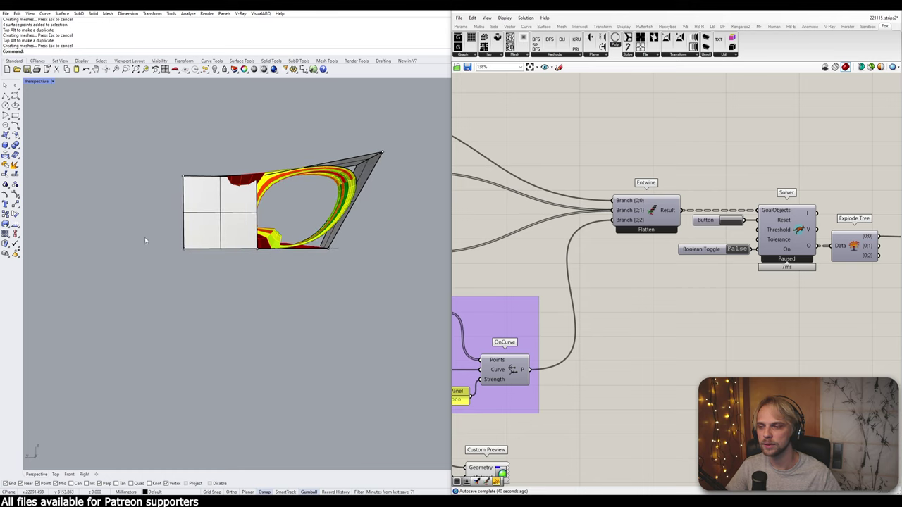
# - Raise the bottom edge and the top edge at the opposite end of the box
pyautogui.moveTo(130, 232); pyautogui.dragTo(210, 277)
pyautogui.moveTo(185, 219); pyautogui.dragTo(186, 191)
pyautogui.moveTo(148, 145); pyautogui.dragTo(151, 180, button='right')
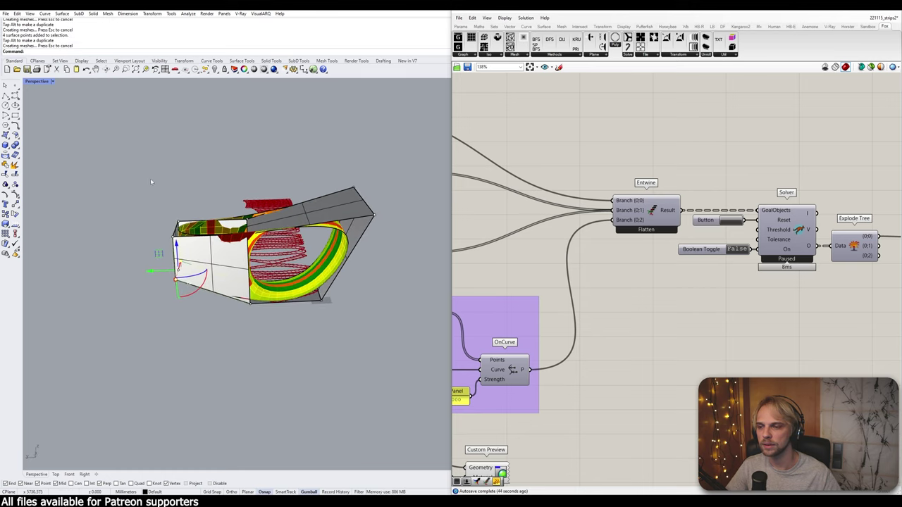
pyautogui.moveTo(156, 184); pyautogui.dragTo(201, 253)
pyautogui.moveTo(173, 202); pyautogui.dragTo(173, 177)
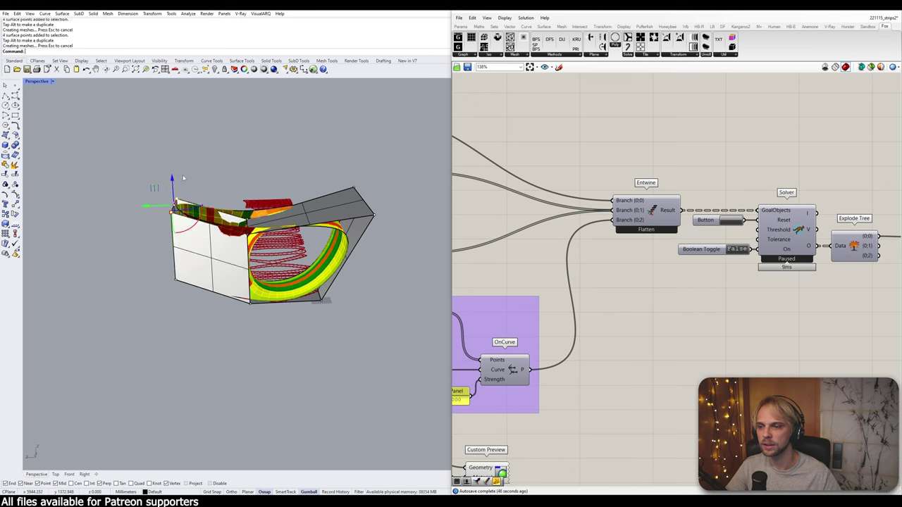
pyautogui.click(196, 164)
# - Shift the control points at the box's middle joint sideways, and pull one side of the narrow end outward
pyautogui.moveTo(196, 165); pyautogui.dragTo(222, 258, button='right')
pyautogui.moveTo(222, 258); pyautogui.dragTo(289, 355)
pyautogui.moveTo(258, 292); pyautogui.dragTo(254, 319)
pyautogui.moveTo(149, 282); pyautogui.dragTo(251, 355)
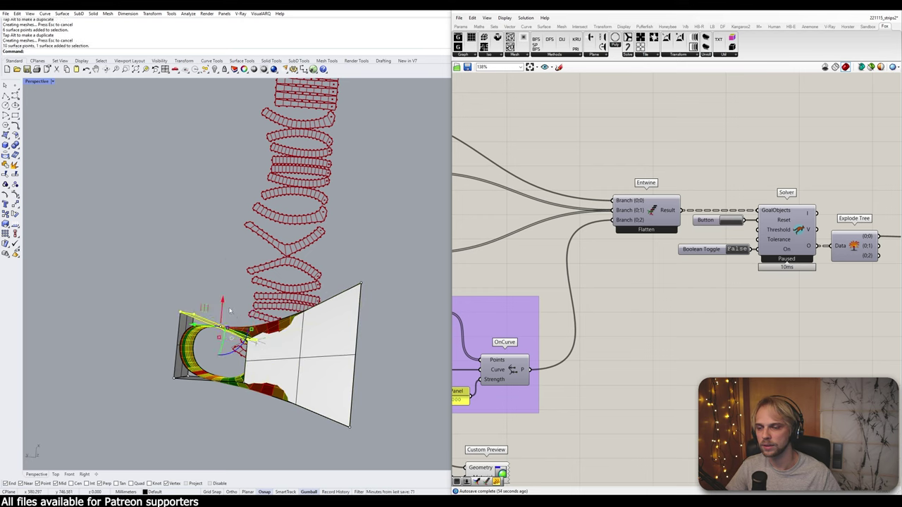
pyautogui.moveTo(225, 299); pyautogui.dragTo(232, 274)
pyautogui.click(195, 244)
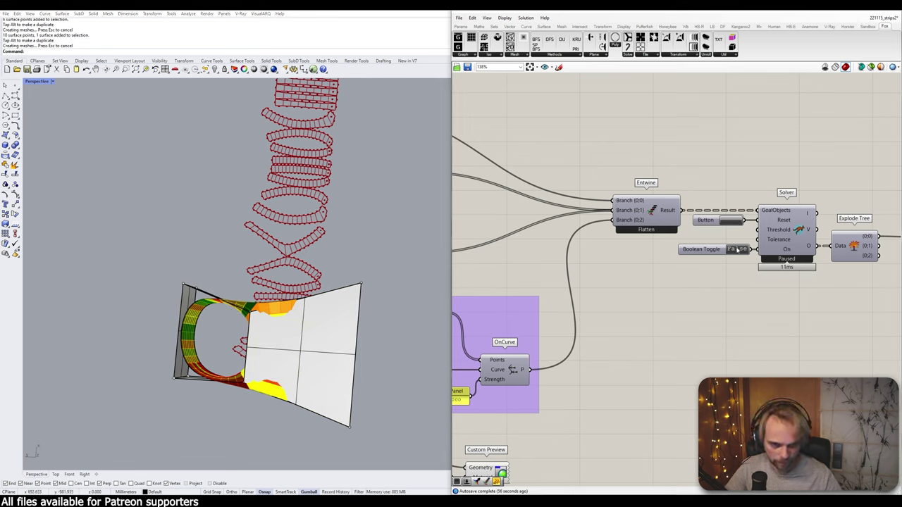
# - Reset and run the solver with its Boolean Toggle set to True, and hide the reshaped box surfaces
pyautogui.click(733, 221)
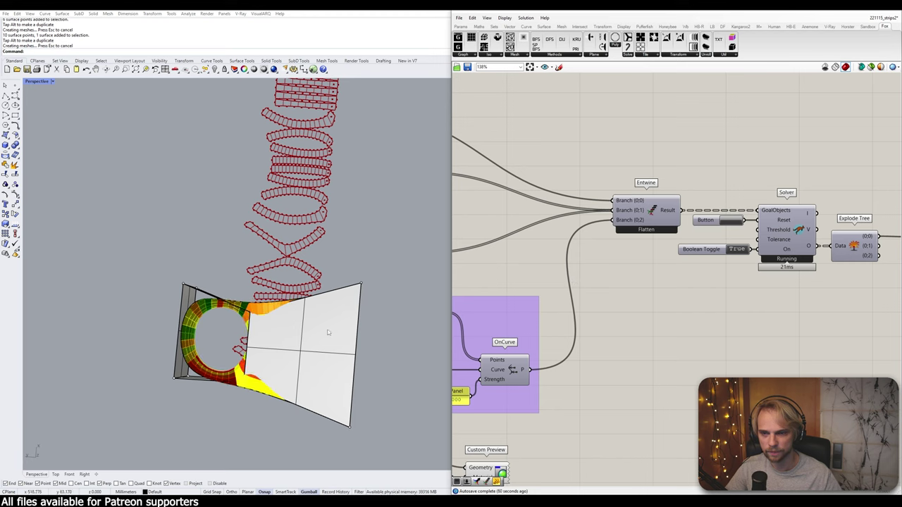
pyautogui.moveTo(367, 344); pyautogui.dragTo(348, 271, button='right')
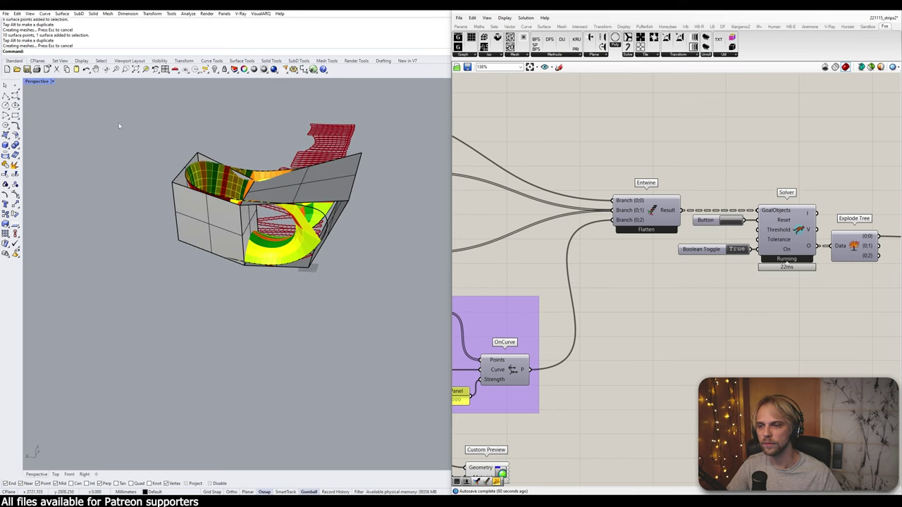
pyautogui.moveTo(119, 126); pyautogui.dragTo(380, 310)
pyautogui.press('Return')
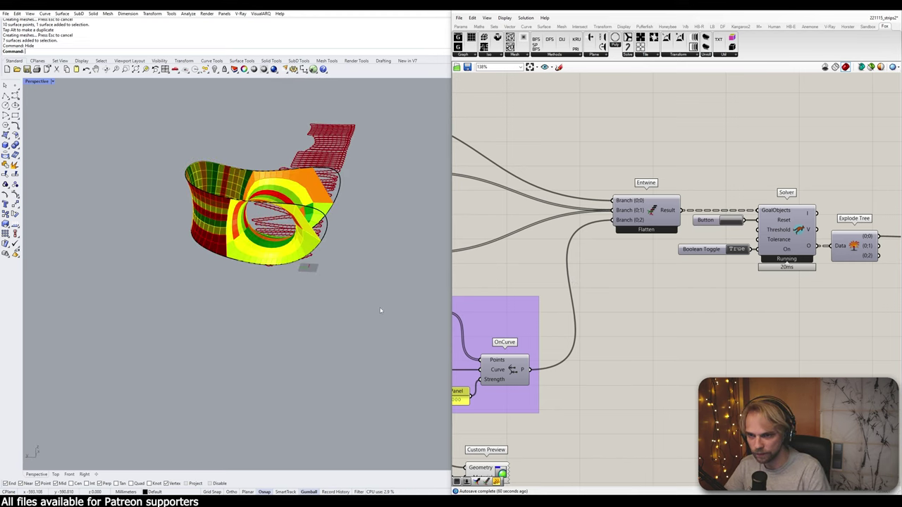
pyautogui.keyDown('shift'); pyautogui.moveTo(303, 284); pyautogui.dragTo(325, 246, button='right'); pyautogui.keyUp('shift')
pyautogui.scroll(4, 272, 226)
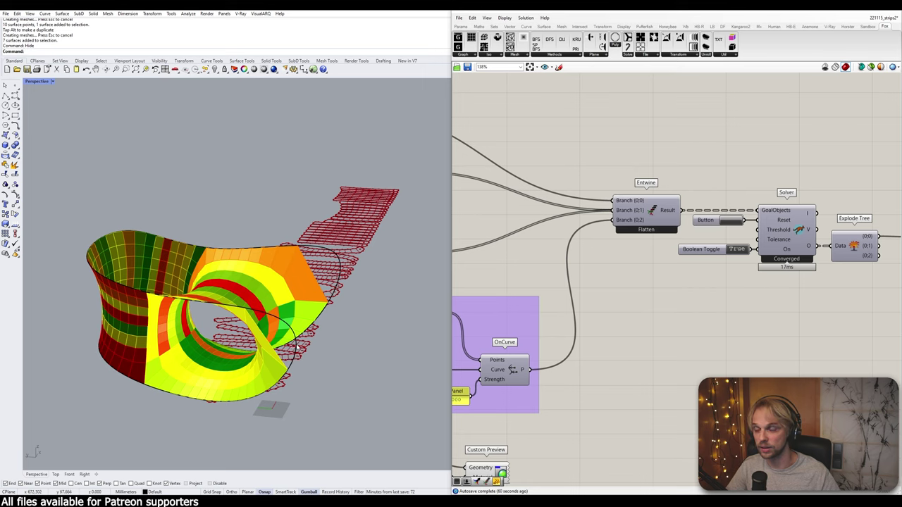
pyautogui.scroll(-5, 293, 329)
pyautogui.moveTo(294, 329); pyautogui.dragTo(362, 247, button='right')
pyautogui.scroll(4, 226, 299)
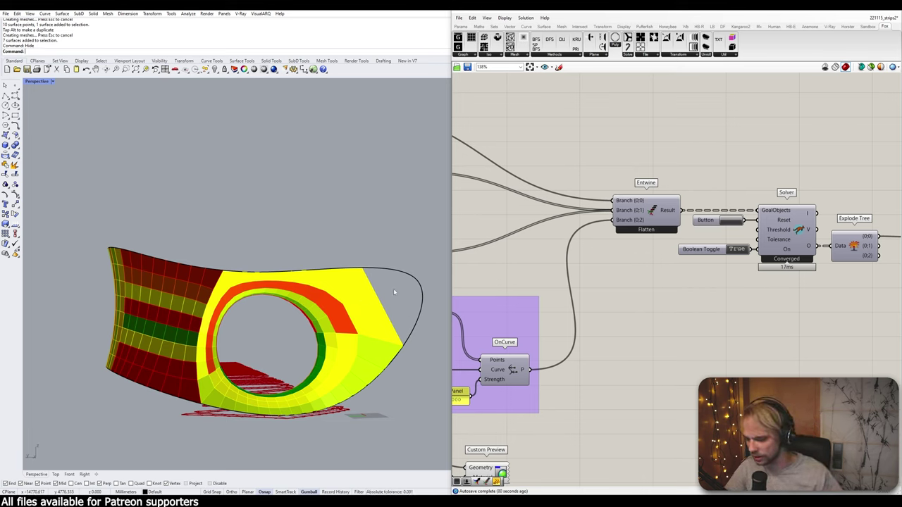
# - Switch to the browser and look through the Zaha Hadid Architects photos of Mathematics: The Winton Gallery
pyautogui.moveTo(393, 292); pyautogui.dragTo(379, 248, button='right')
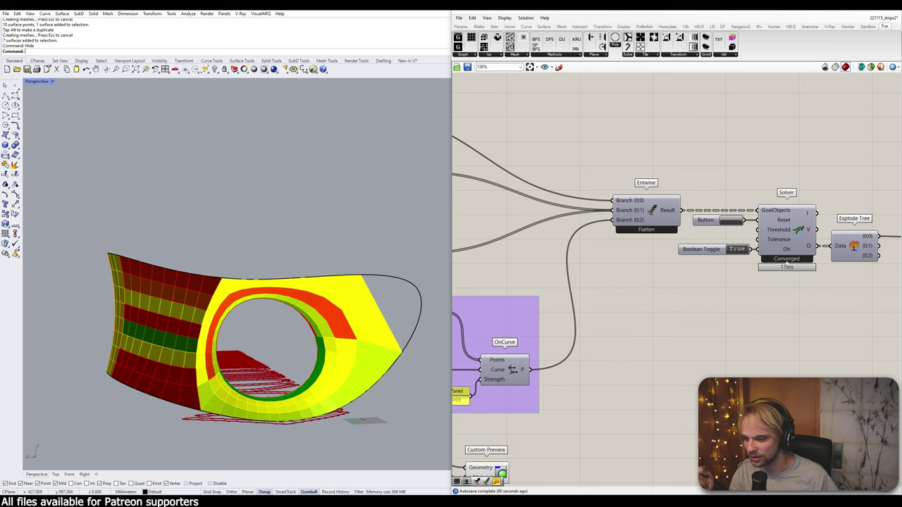
pyautogui.moveTo(74, 501)
pyautogui.click(107, 470)
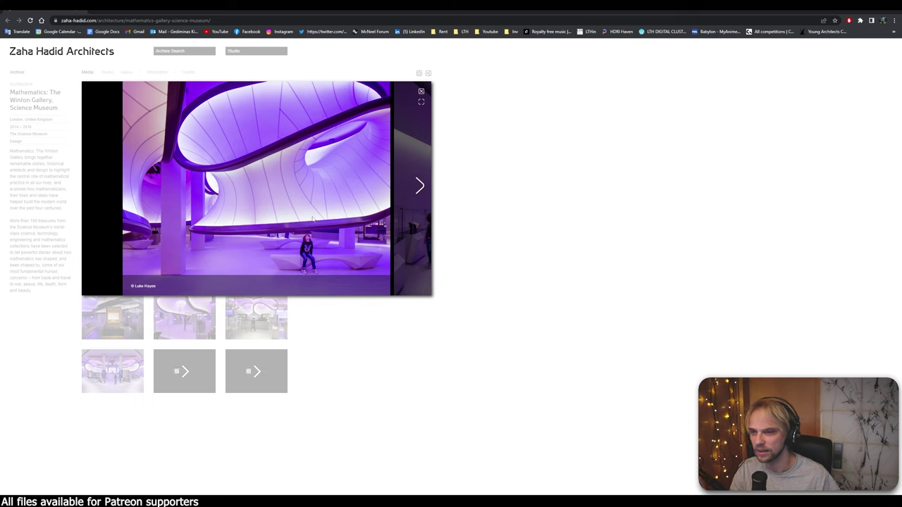
pyautogui.click(422, 192)
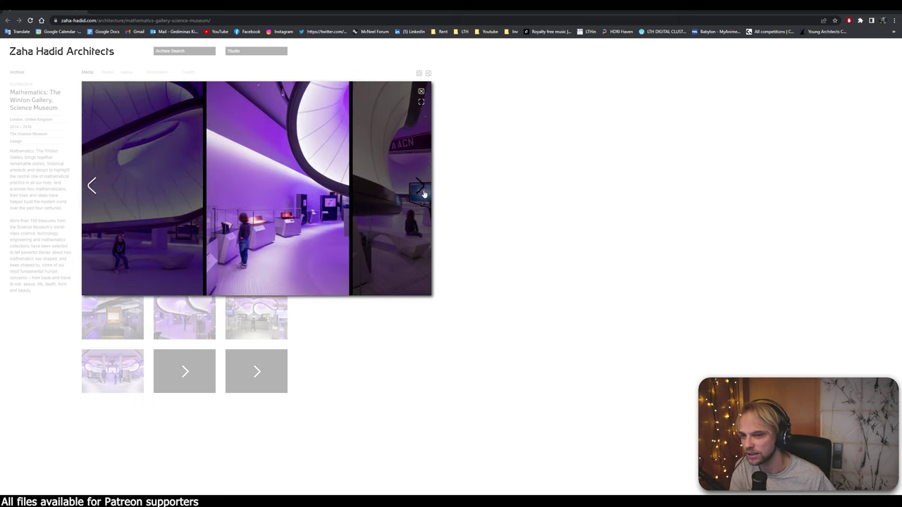
pyautogui.click(423, 192)
pyautogui.click(420, 187)
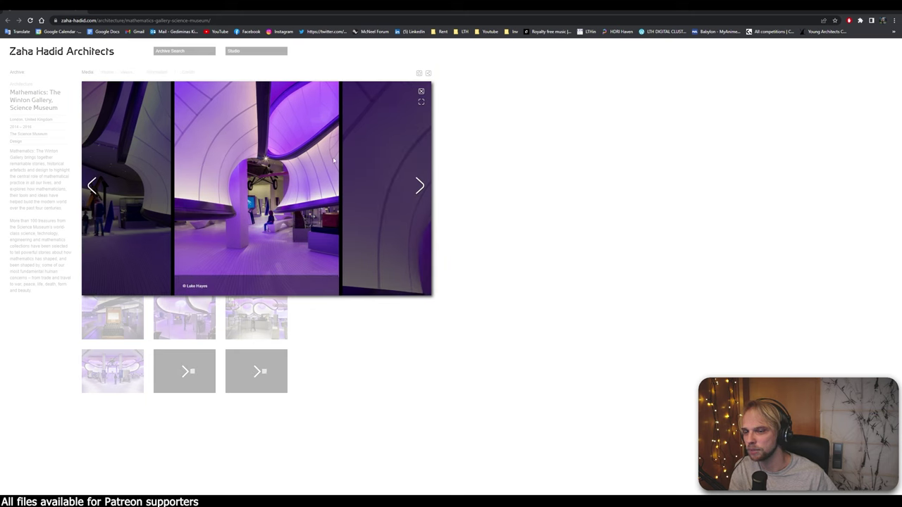
pyautogui.click(107, 381)
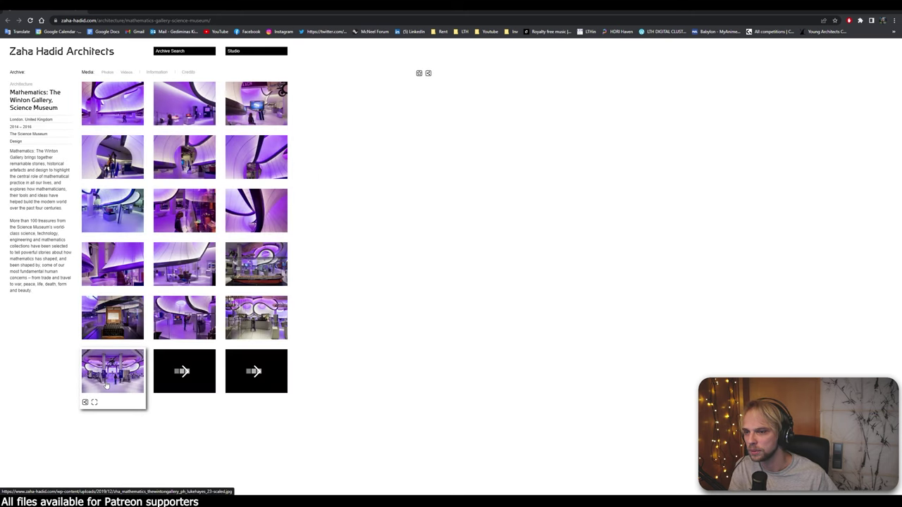
pyautogui.click(107, 381)
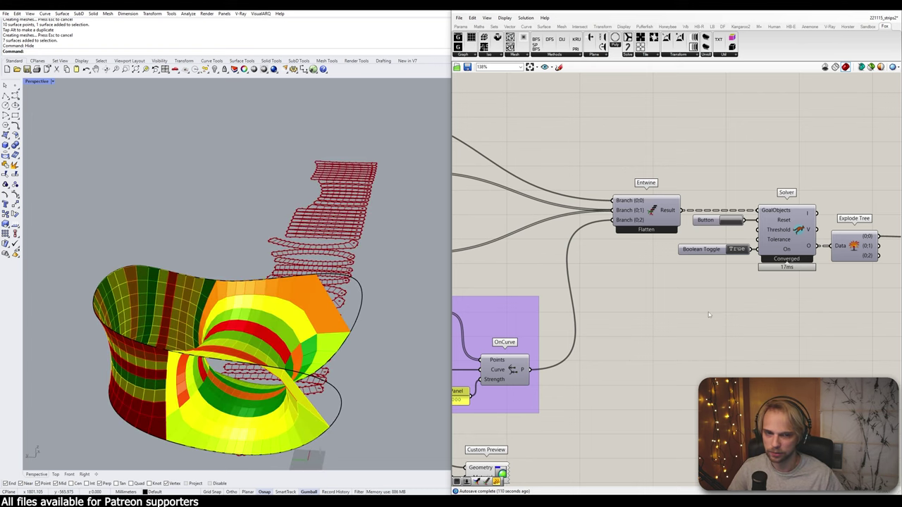
# - Connect the alternative Surface parameter to the Brep input of Simple Mesh in place of the current one
pyautogui.scroll(-5, 660, 341)
pyautogui.moveTo(661, 341); pyautogui.dragTo(721, 274, button='right')
pyautogui.moveTo(567, 235); pyautogui.dragTo(744, 257, button='right')
pyautogui.scroll(-5, 585, 251)
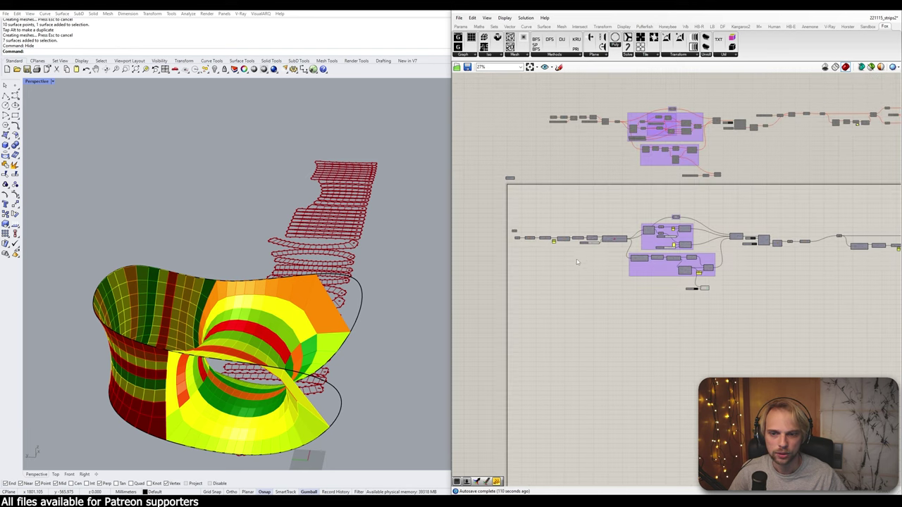
pyautogui.moveTo(575, 171); pyautogui.dragTo(577, 182, button='right')
pyautogui.scroll(6, 541, 254)
pyautogui.middleClick(543, 292)
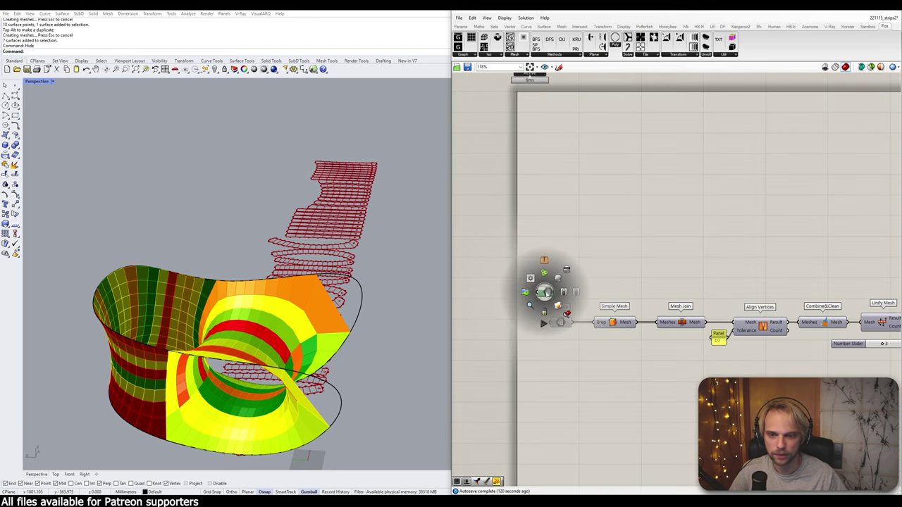
pyautogui.moveTo(561, 292); pyautogui.dragTo(597, 323)
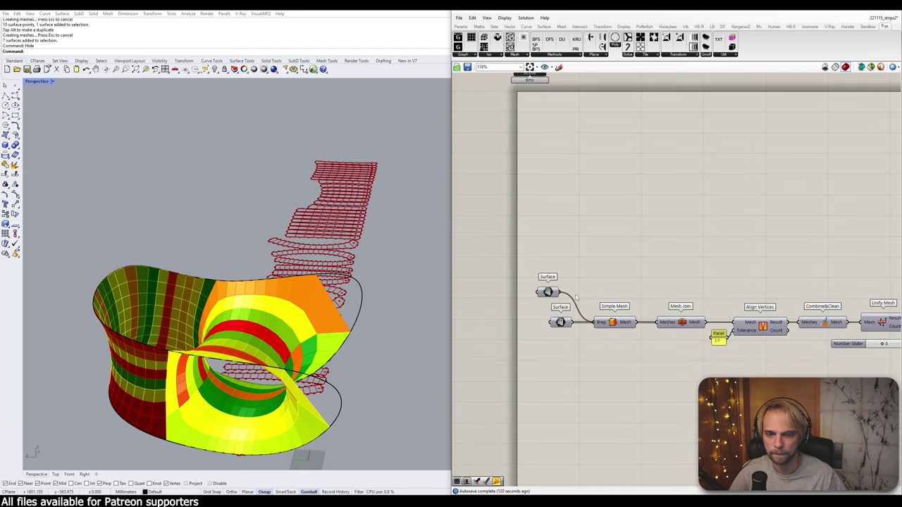
pyautogui.scroll(-1, 604, 261)
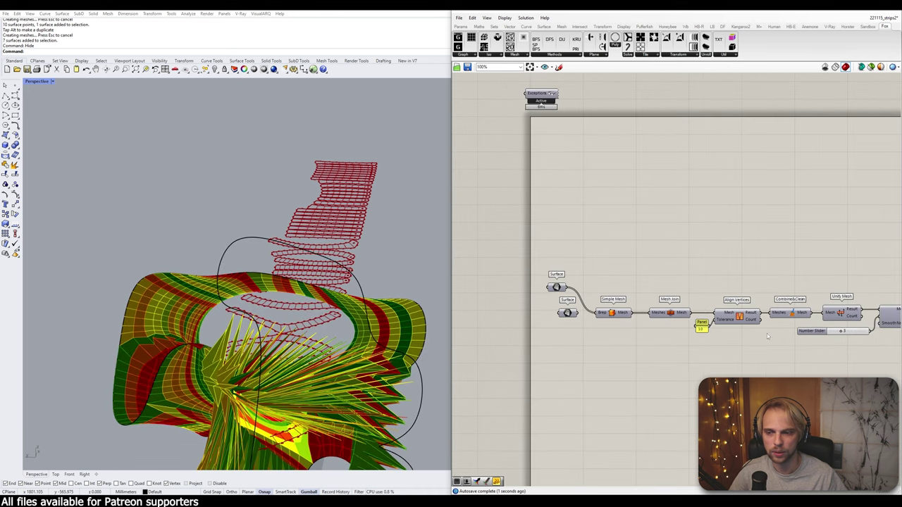
# - Reset the solver to relax the mesh of the newly connected surfaces, and examine the form from several sides
pyautogui.moveTo(766, 333); pyautogui.dragTo(488, 236, button='right')
pyautogui.moveTo(692, 252); pyautogui.dragTo(565, 257, button='right')
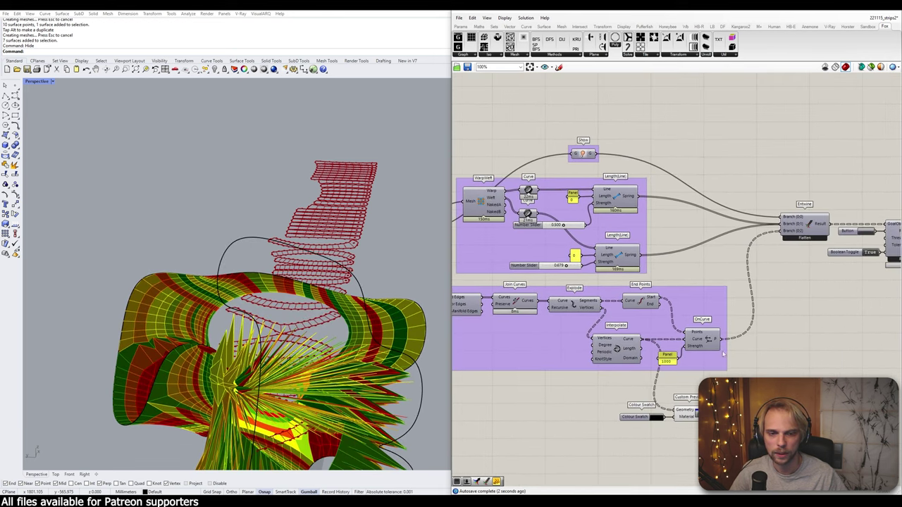
pyautogui.click(866, 232)
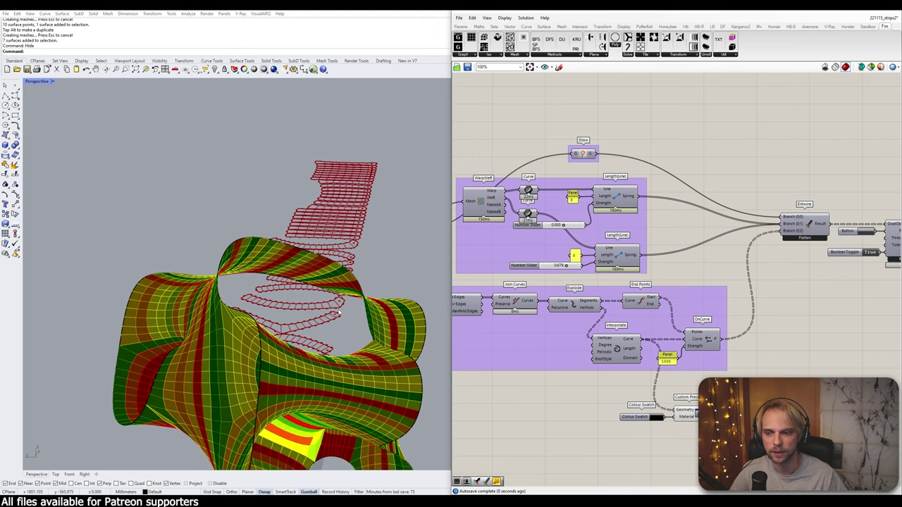
pyautogui.moveTo(319, 290); pyautogui.dragTo(243, 304, button='right')
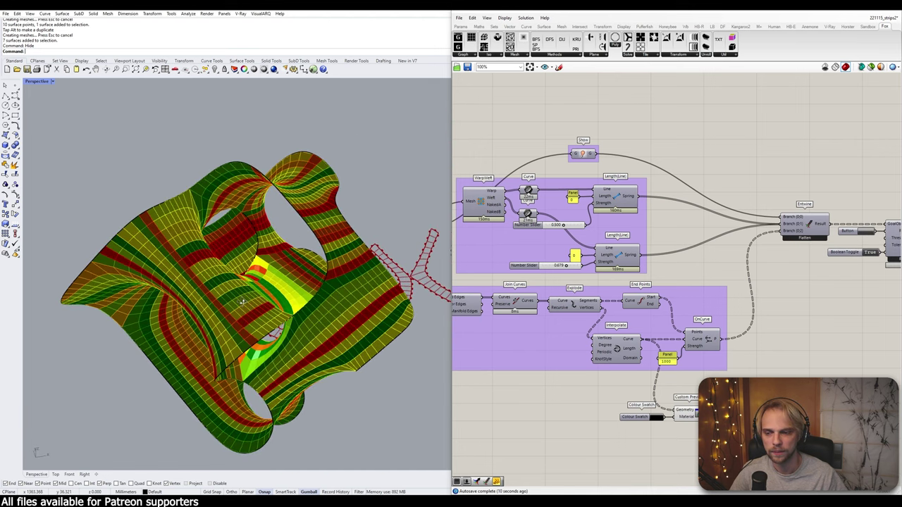
pyautogui.moveTo(250, 354); pyautogui.dragTo(278, 273, button='right')
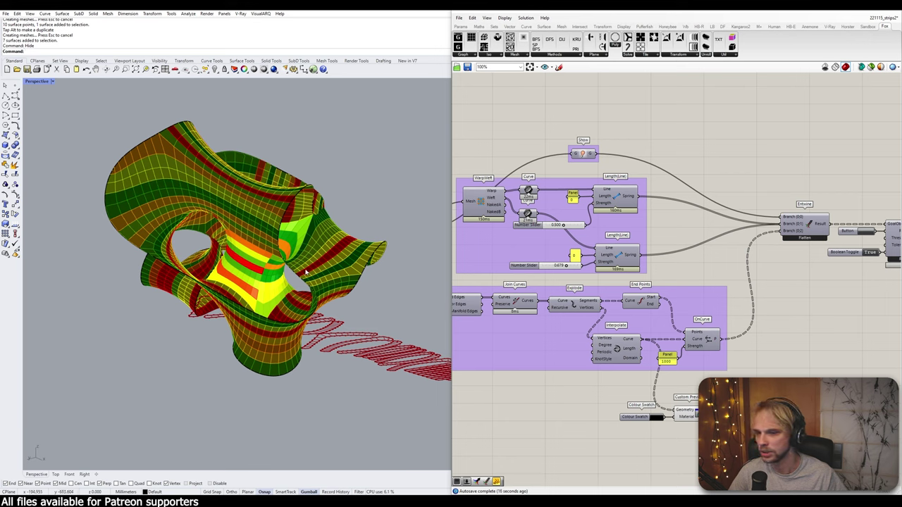
pyautogui.moveTo(306, 272); pyautogui.dragTo(308, 345, button='right')
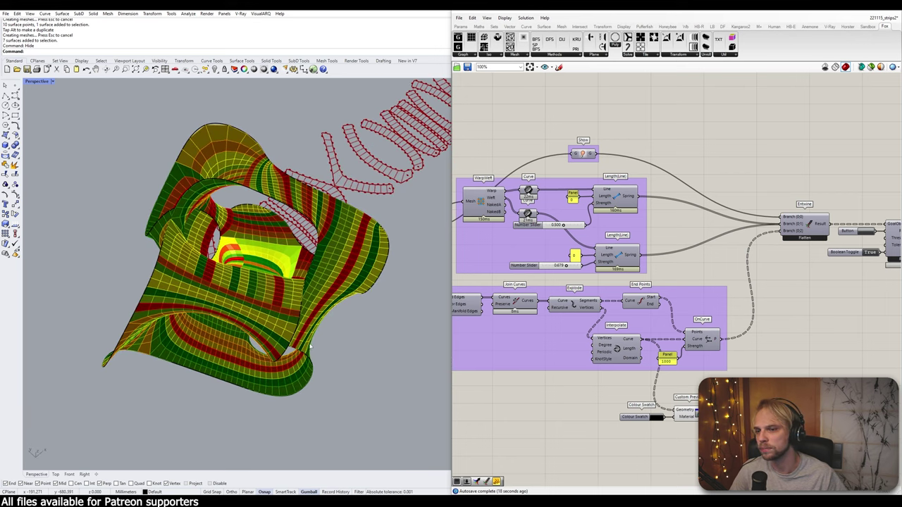
# - Stop the solver by setting its Boolean Toggle to False
pyautogui.click(871, 253)
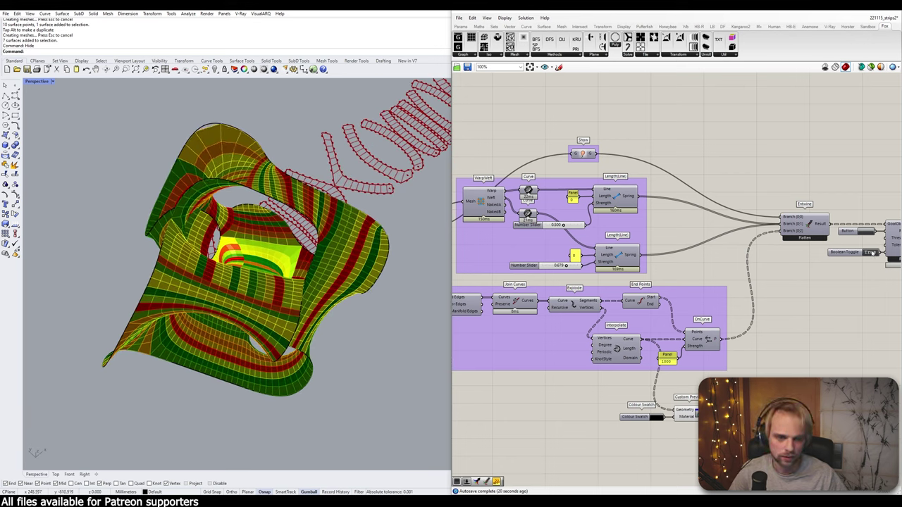
pyautogui.click(872, 253)
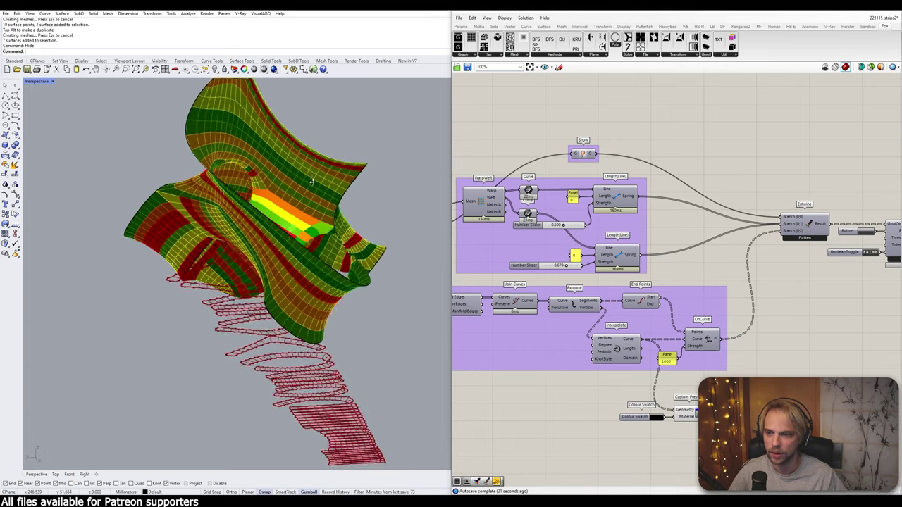
pyautogui.scroll(-4, 297, 270)
pyautogui.moveTo(297, 270); pyautogui.dragTo(92, 117, button='right')
pyautogui.scroll(3, 322, 246)
# - Try the Arctic display mode on the Perspective view and return it to Shaded
pyautogui.click(35, 81)
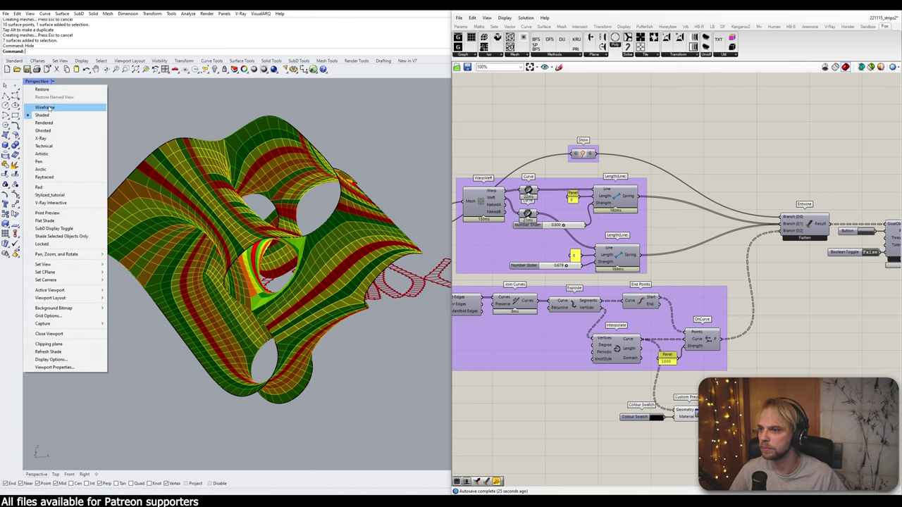
pyautogui.click(53, 169)
pyautogui.moveTo(239, 277); pyautogui.dragTo(268, 284, button='right')
pyautogui.click(39, 81)
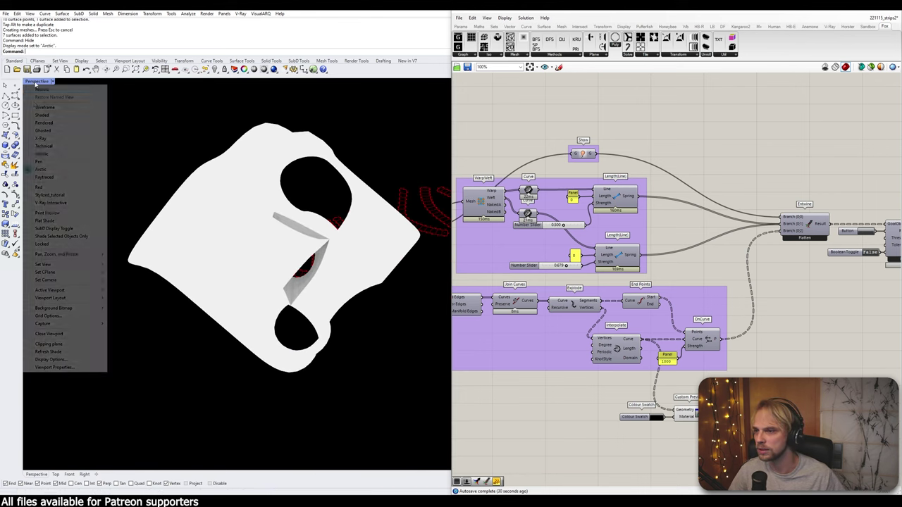
pyautogui.click(41, 120)
# - Release the Data Dam to pass the newly unrolled mesh stripes to the fabrication Cluster, and inspect the unrolled strips beside the form
pyautogui.scroll(-8, 655, 267)
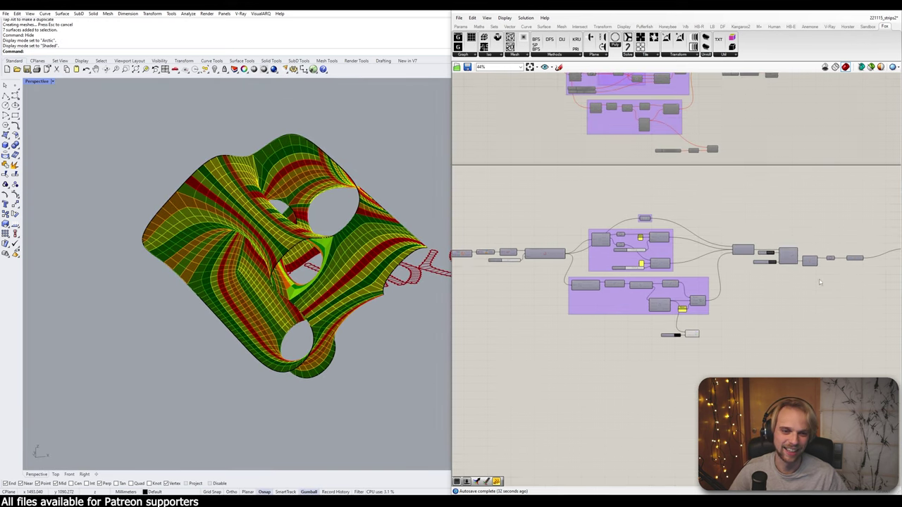
pyautogui.scroll(8, 732, 281)
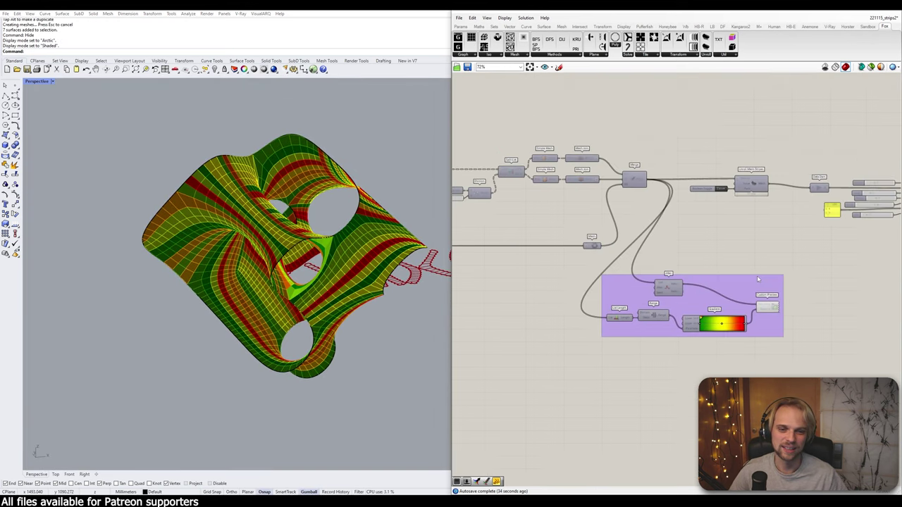
pyautogui.scroll(-6, 591, 228)
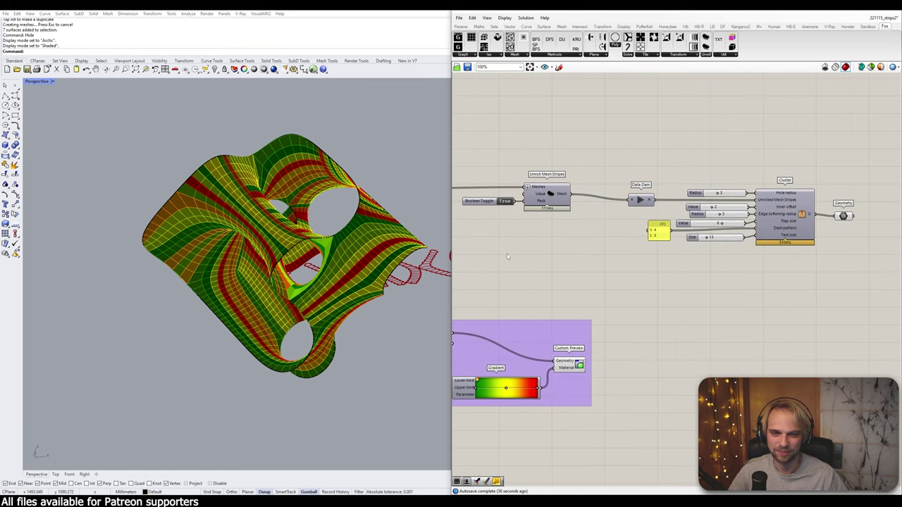
pyautogui.scroll(7, 638, 200)
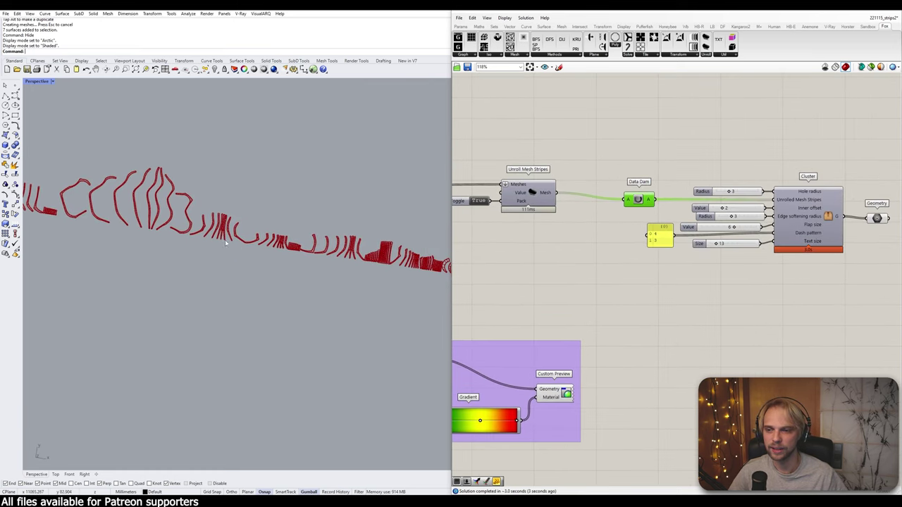
pyautogui.keyDown('shift'); pyautogui.moveTo(295, 270); pyautogui.dragTo(168, 302, button='right'); pyautogui.keyUp('shift')
pyautogui.scroll(8, 250, 214)
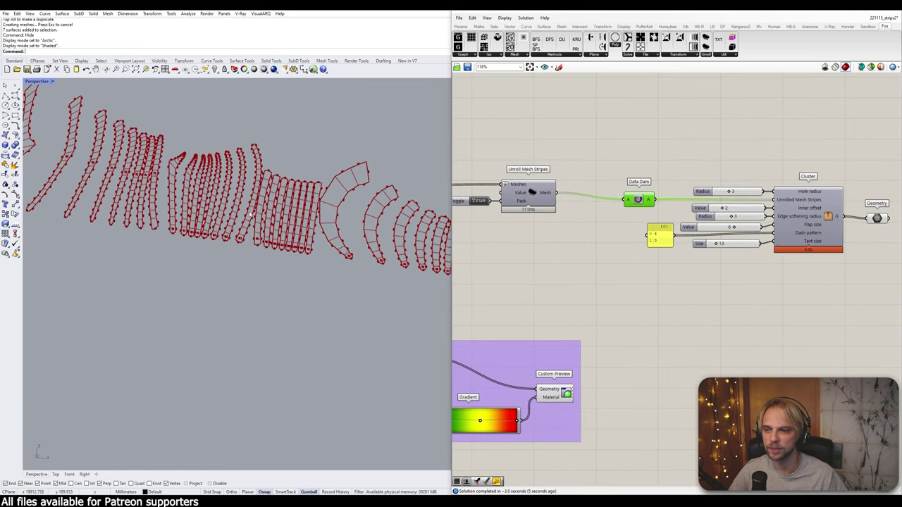
pyautogui.moveTo(250, 214); pyautogui.dragTo(200, 277, button='right')
pyautogui.scroll(4, 181, 288)
pyautogui.scroll(5, 201, 277)
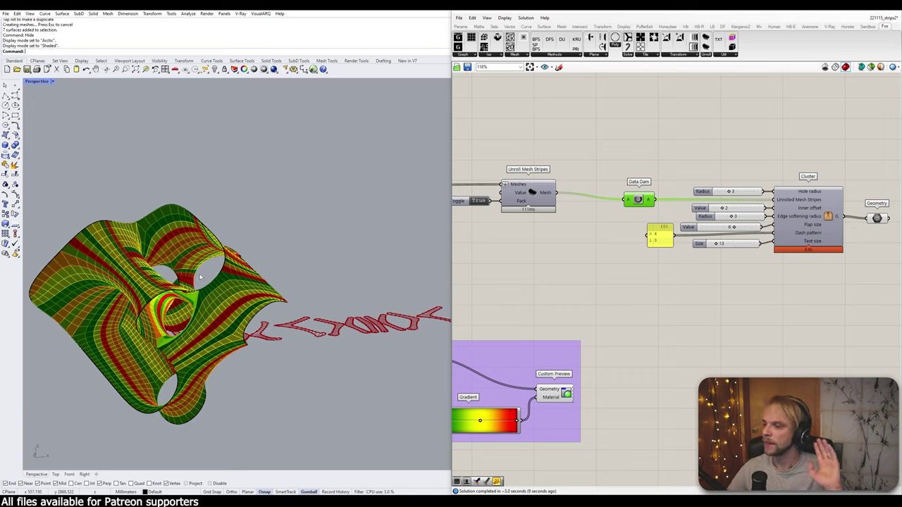